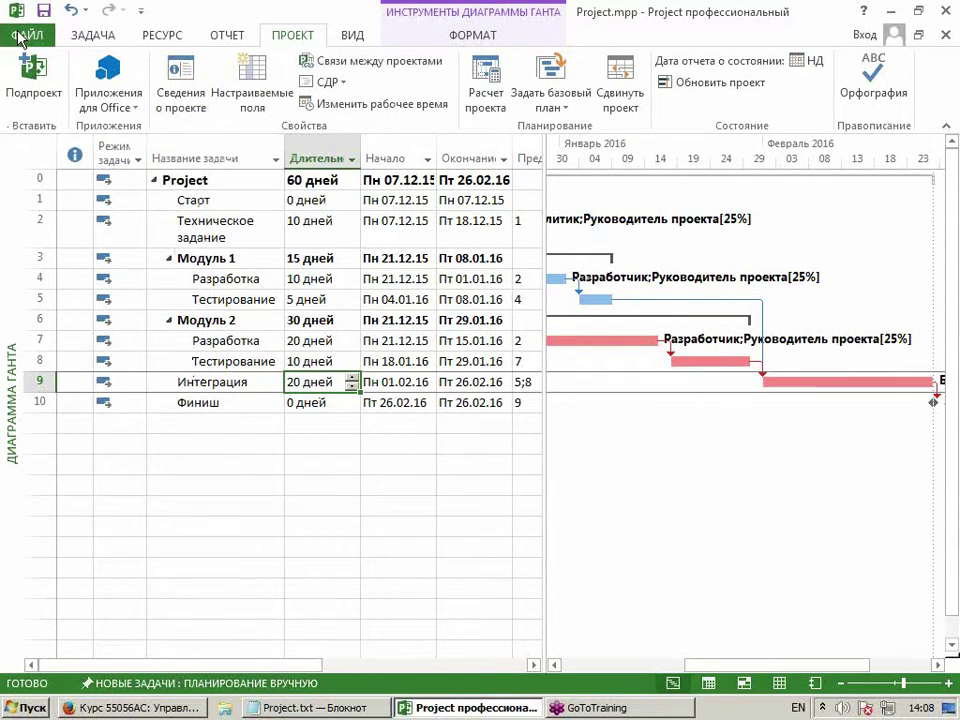
Review the schedule options for Project.mpp: hours per day, hours per week, days per month and the duration entry unit.
click(28, 30)
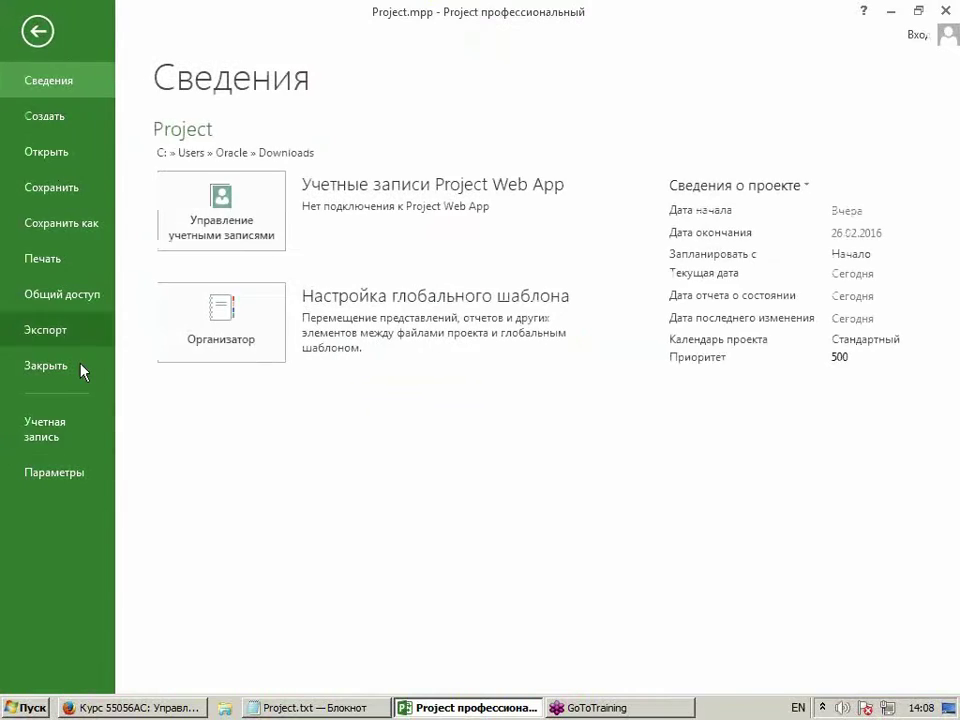
click(86, 478)
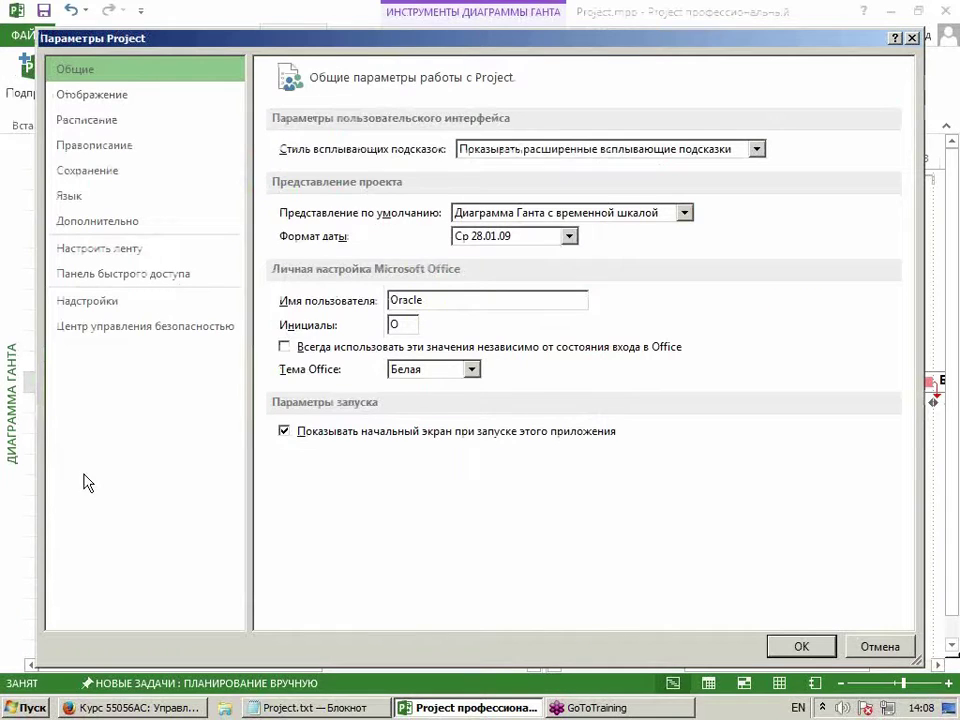
click(87, 120)
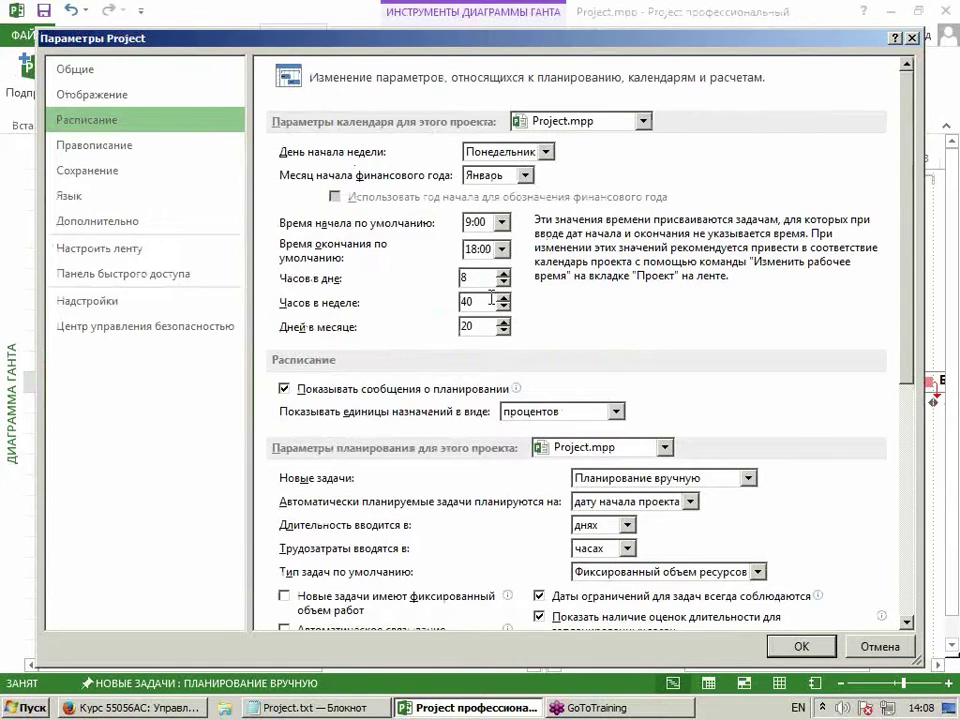
key(Tab)
key(Tab)
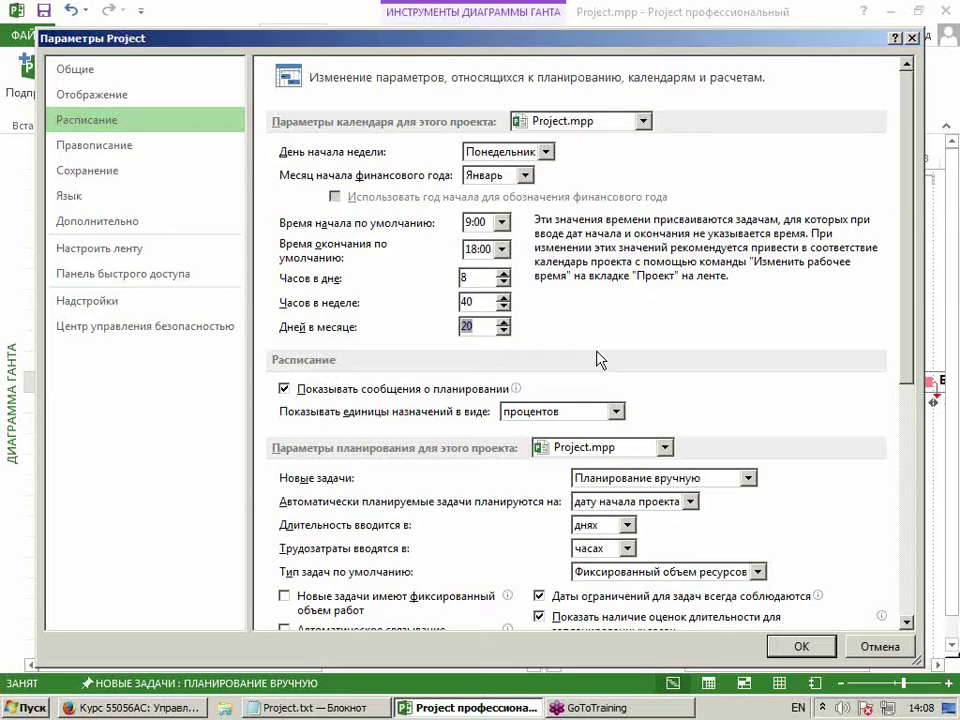
click(468, 278)
click(628, 526)
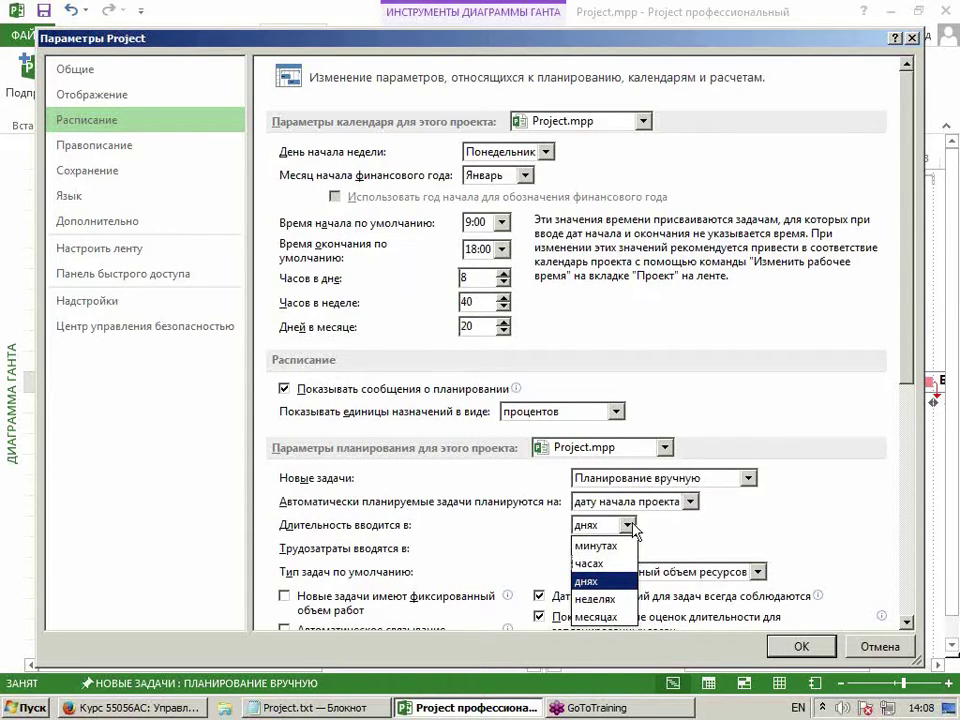
click(628, 526)
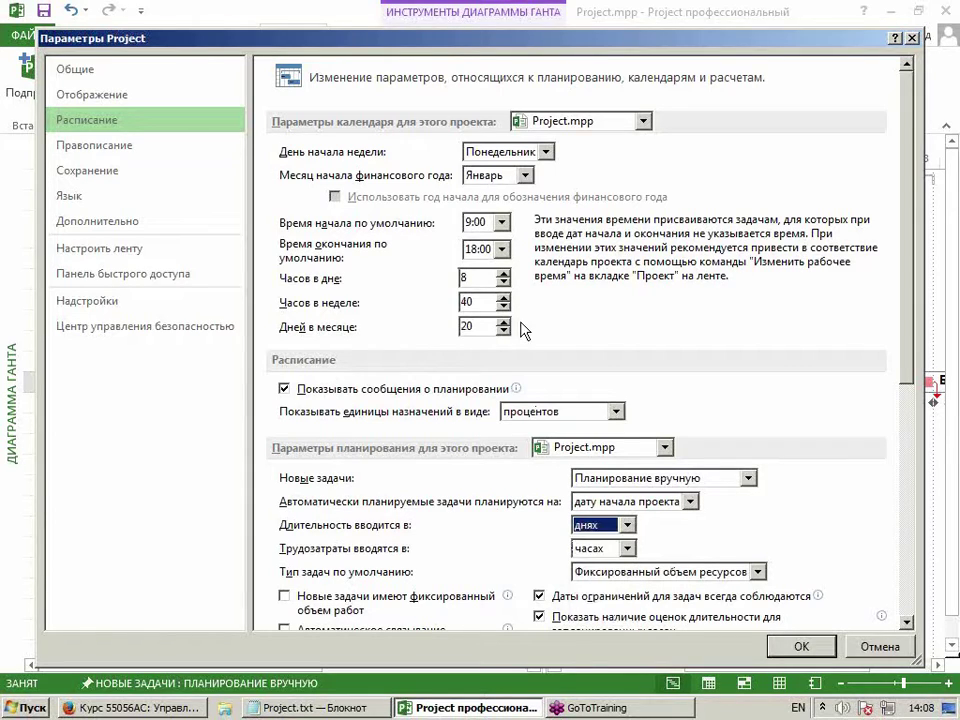
click(466, 278)
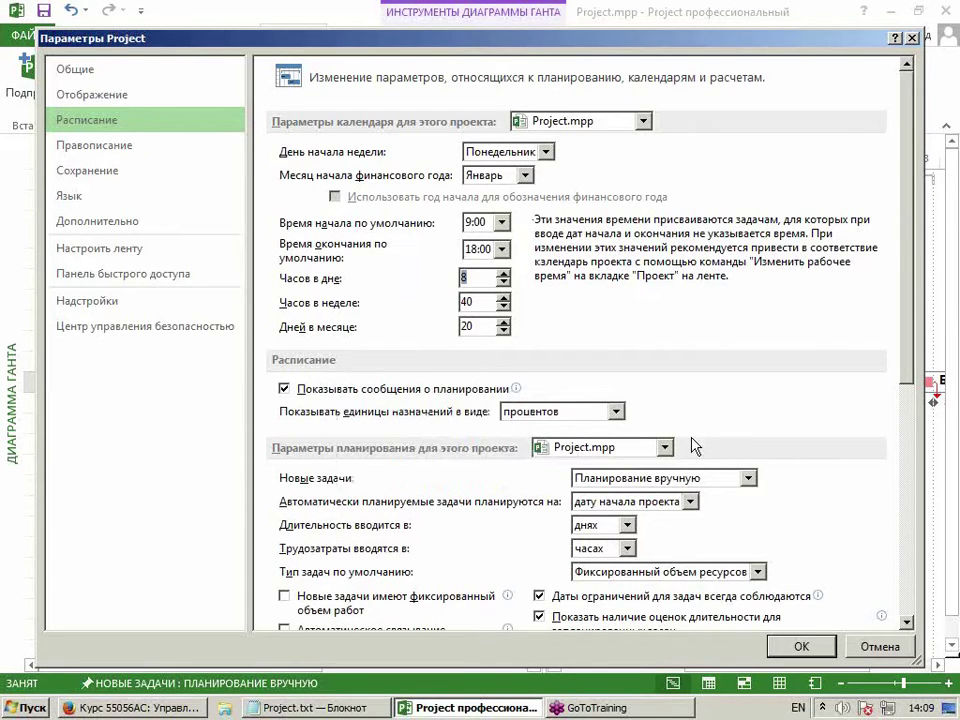
click(802, 646)
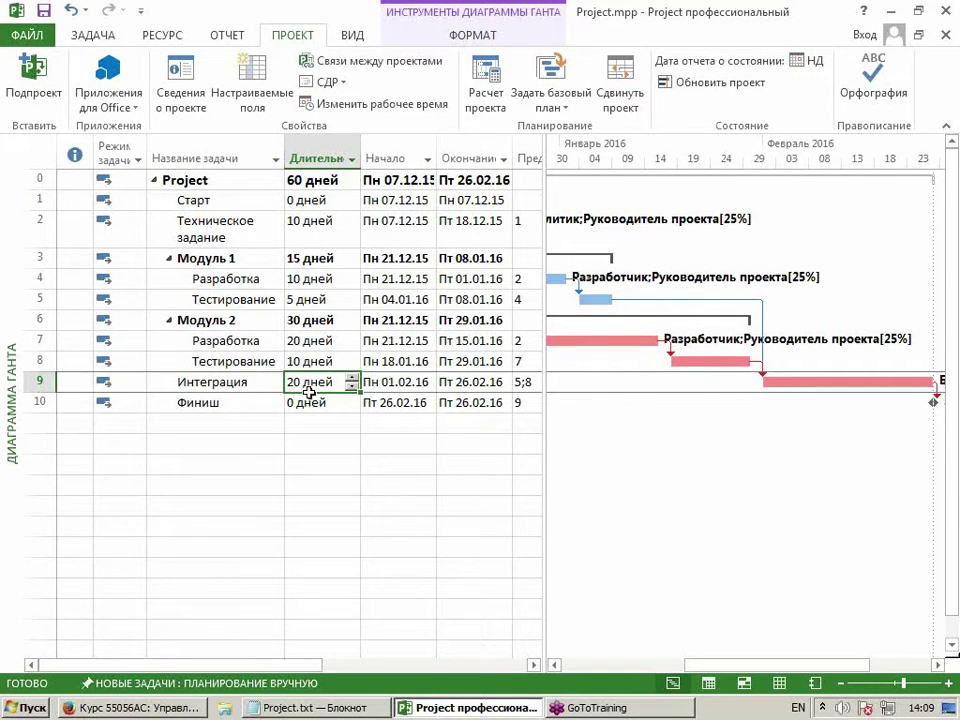
Examine the start, finish and duration of the Интеграция task and its bar on the Gantt chart.
click(393, 382)
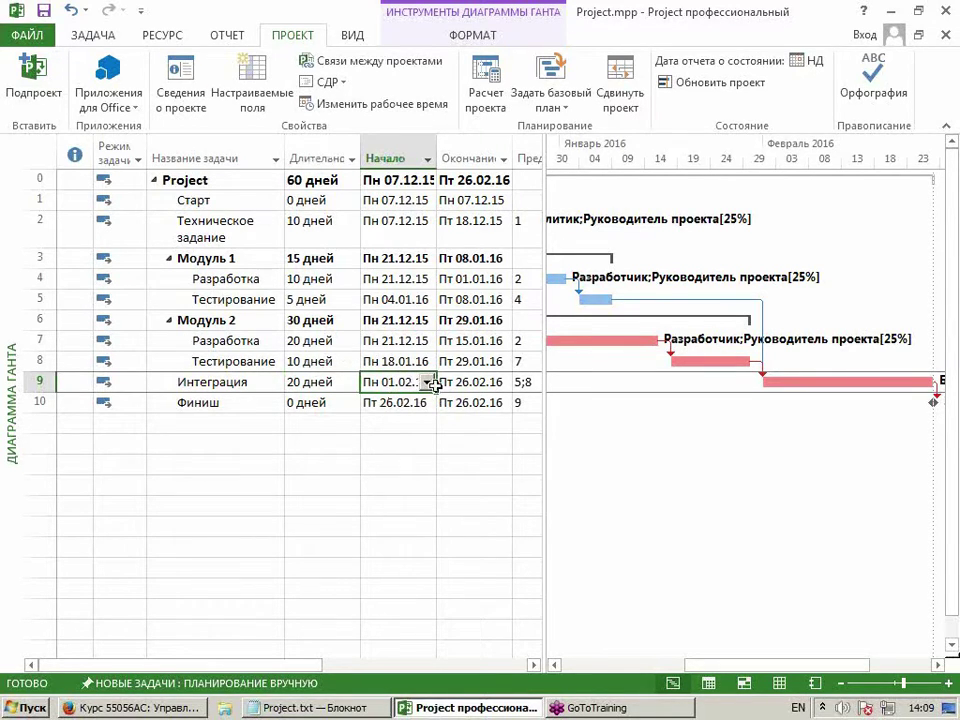
key(Tab)
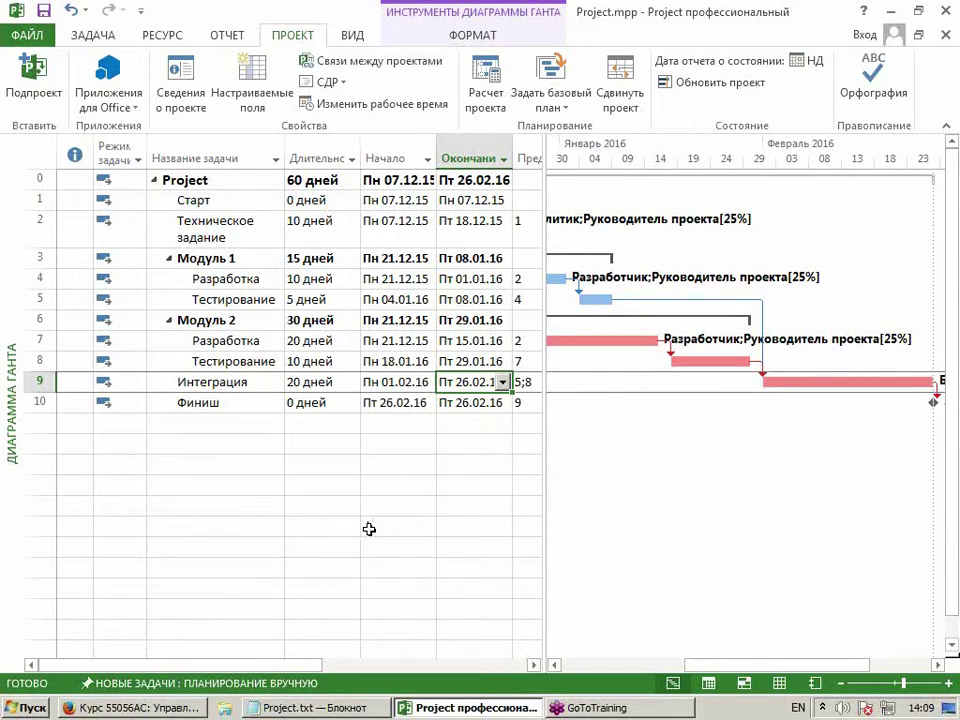
click(321, 382)
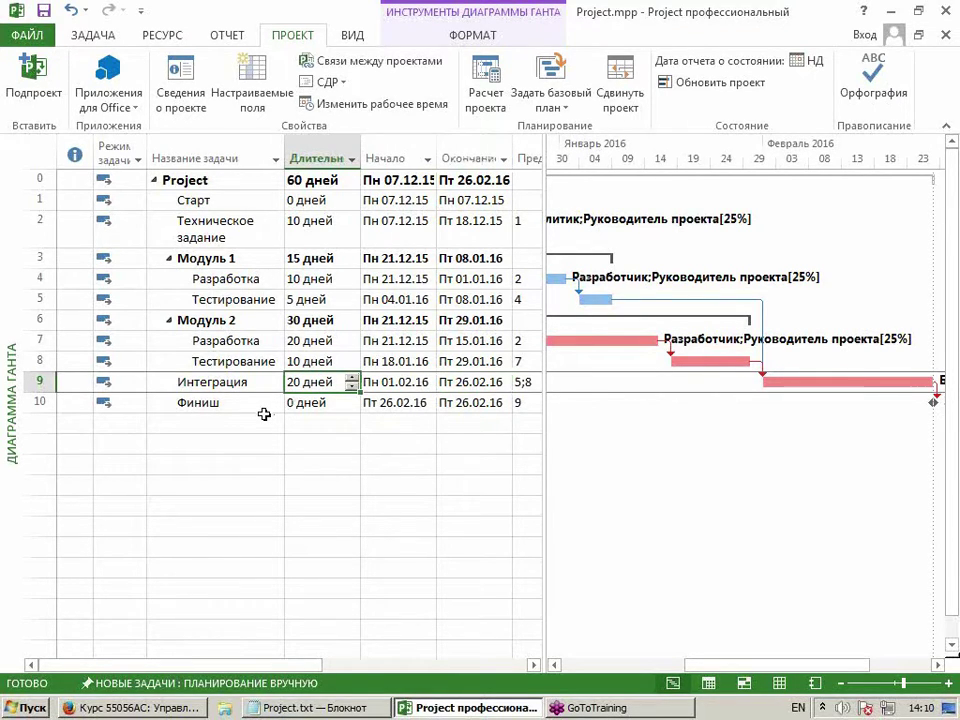
click(40, 381)
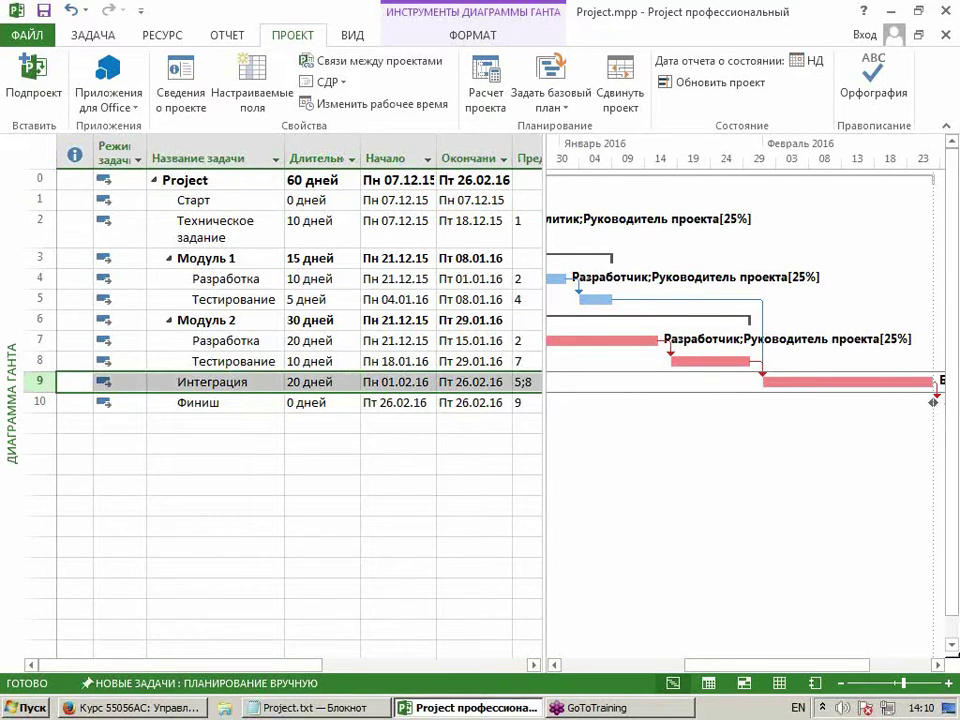
click(940, 665)
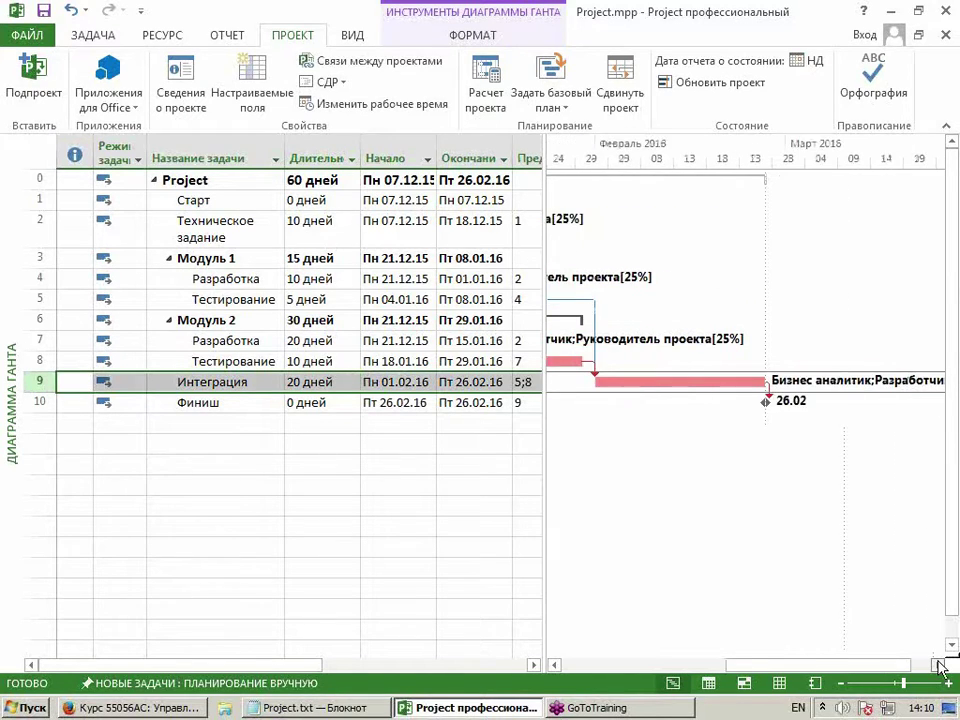
click(940, 665)
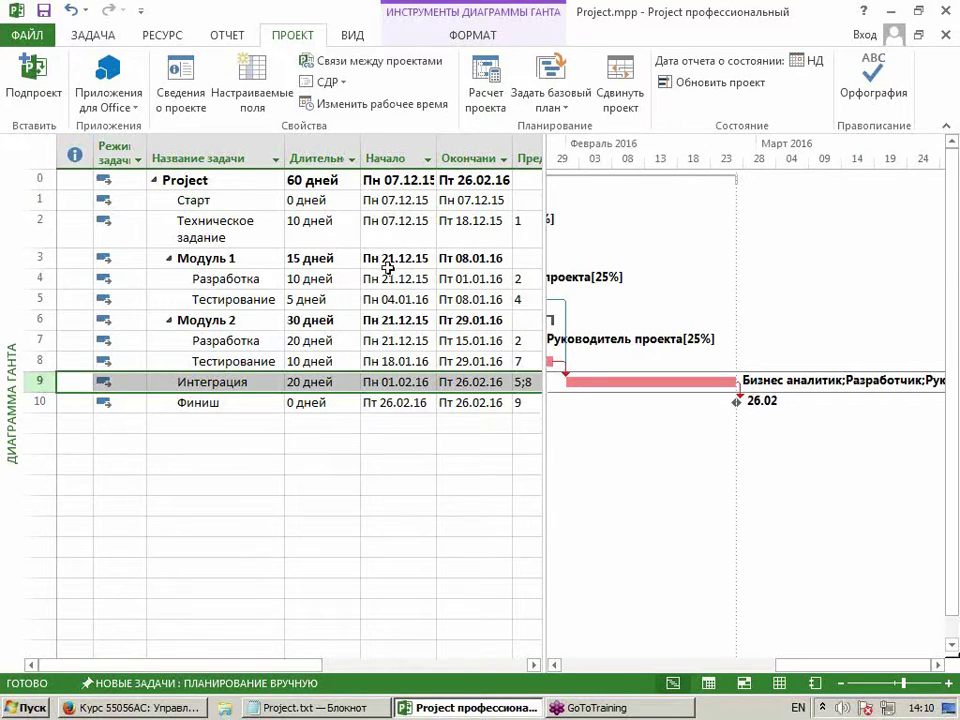
Check the project calendar in the project information and view the resources assigned to the Интеграция task.
click(160, 101)
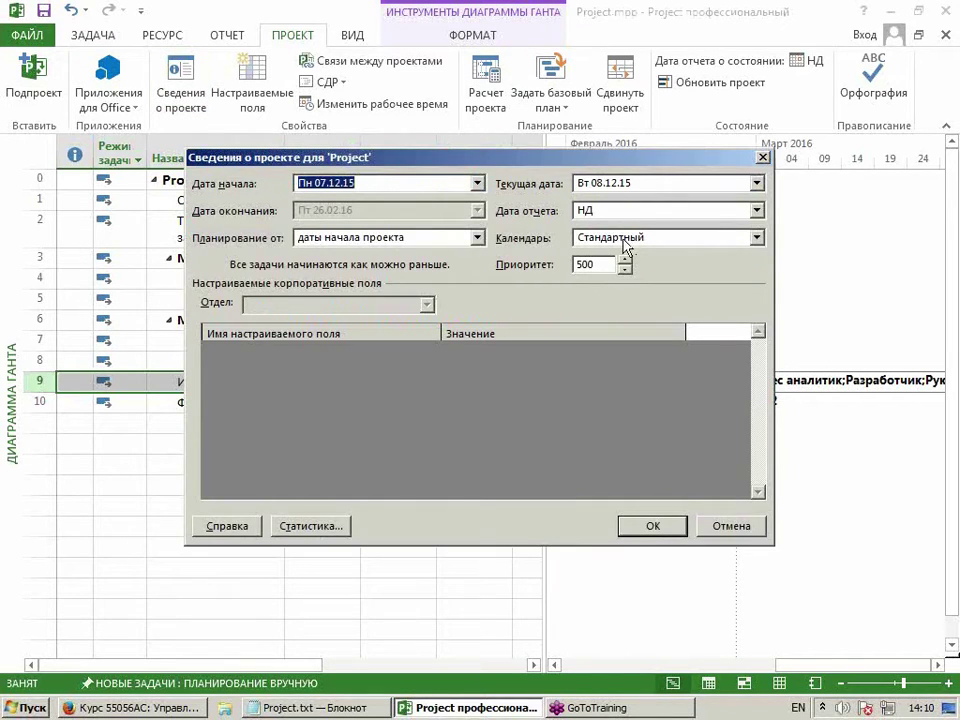
click(762, 157)
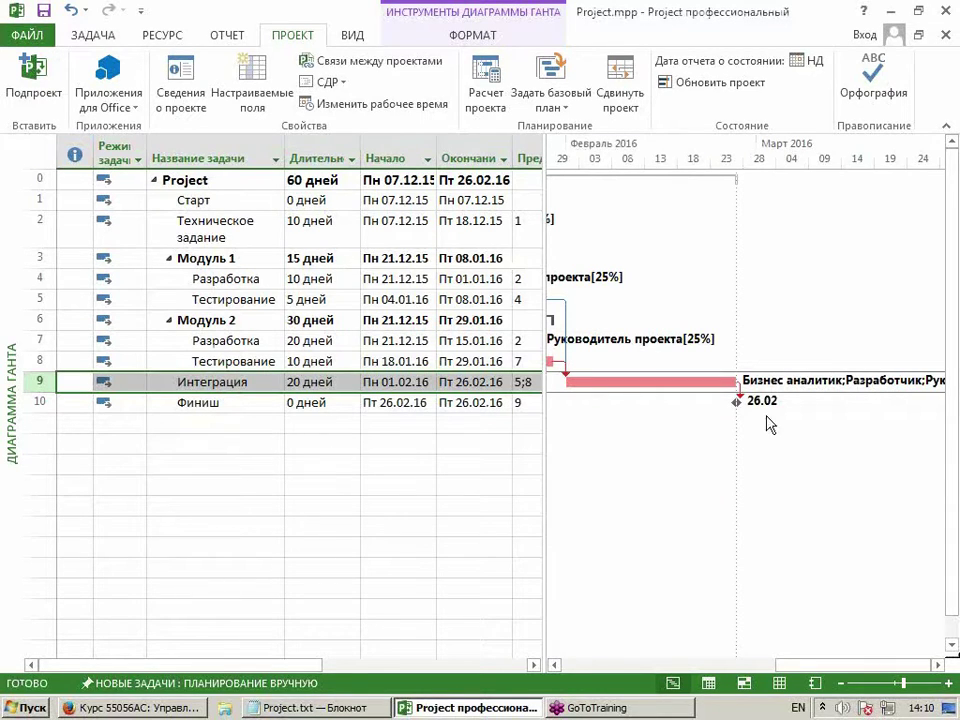
click(203, 381)
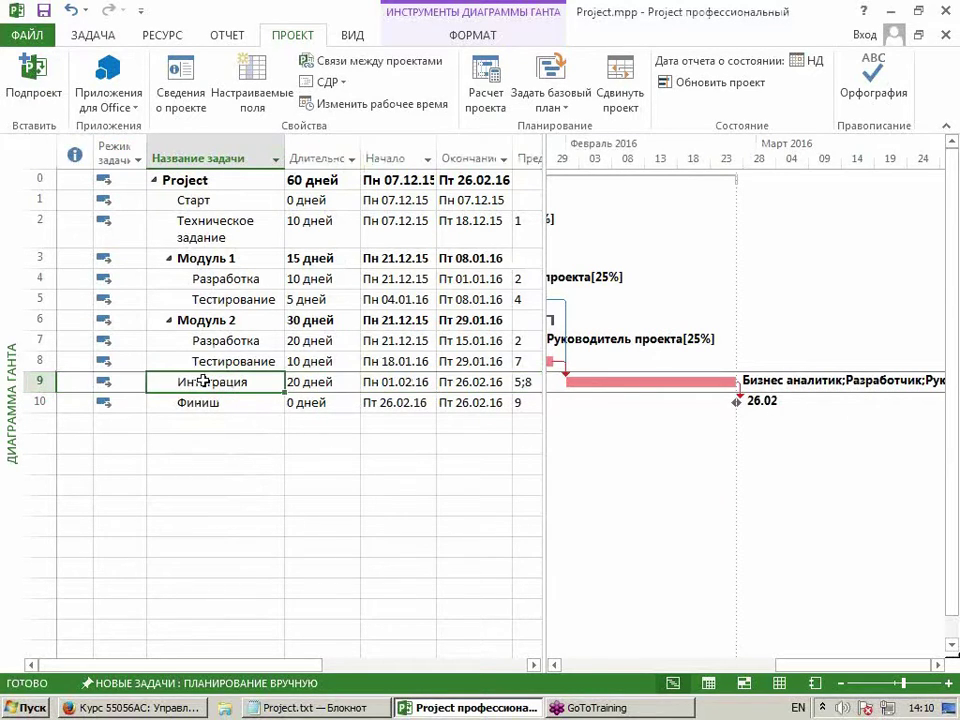
click(935, 666)
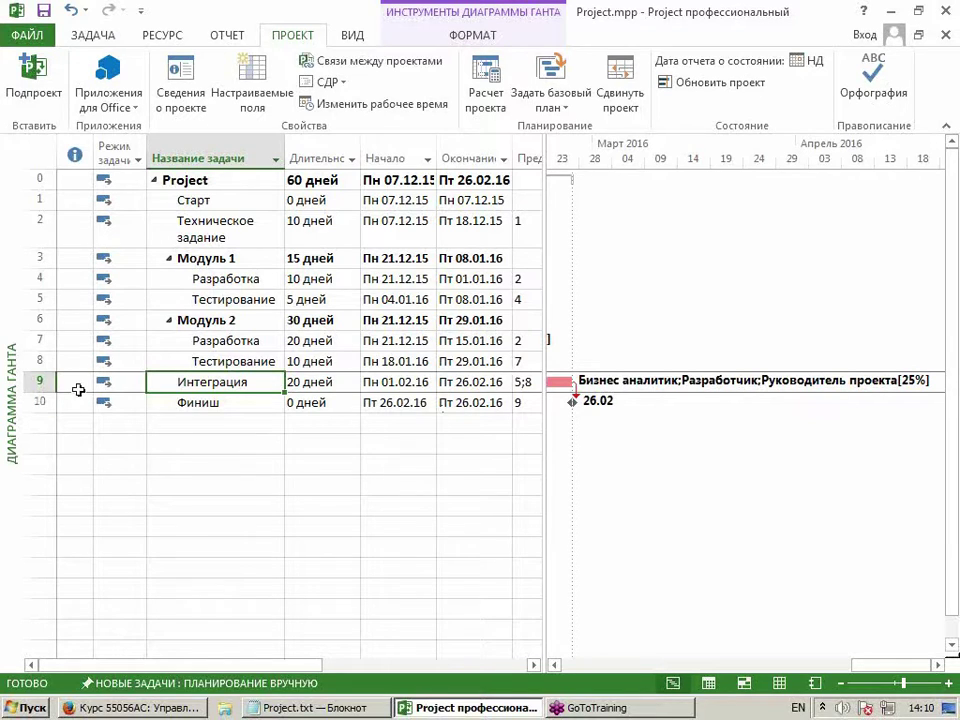
Insert a narrow Календарь задачи column before the task names and select the Интеграция task's calendar value.
right_click(199, 153)
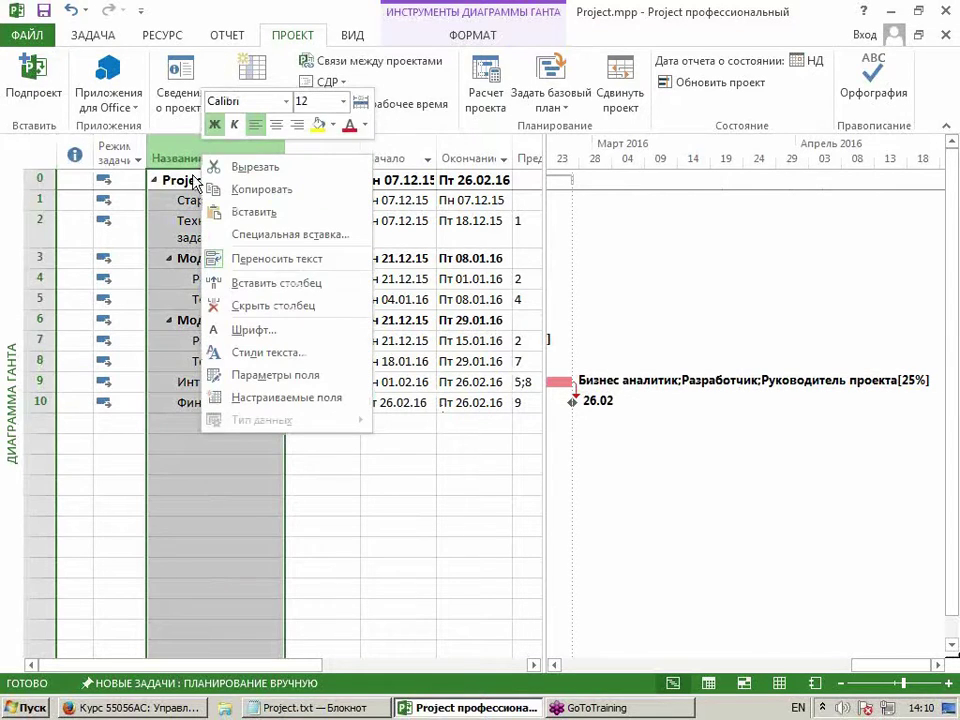
click(250, 284)
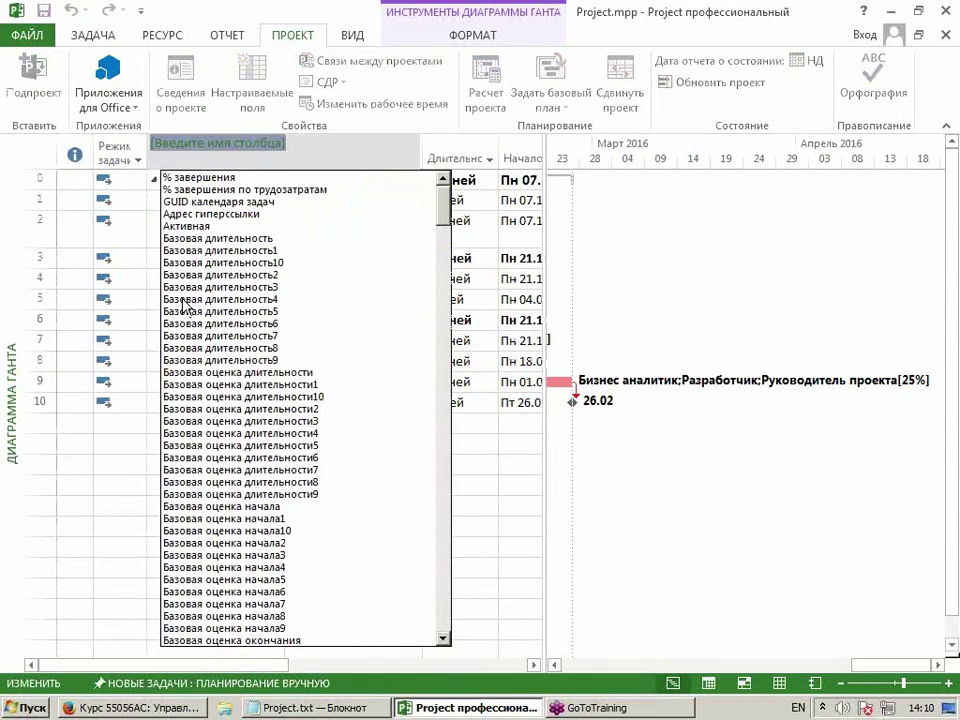
text(Кал)
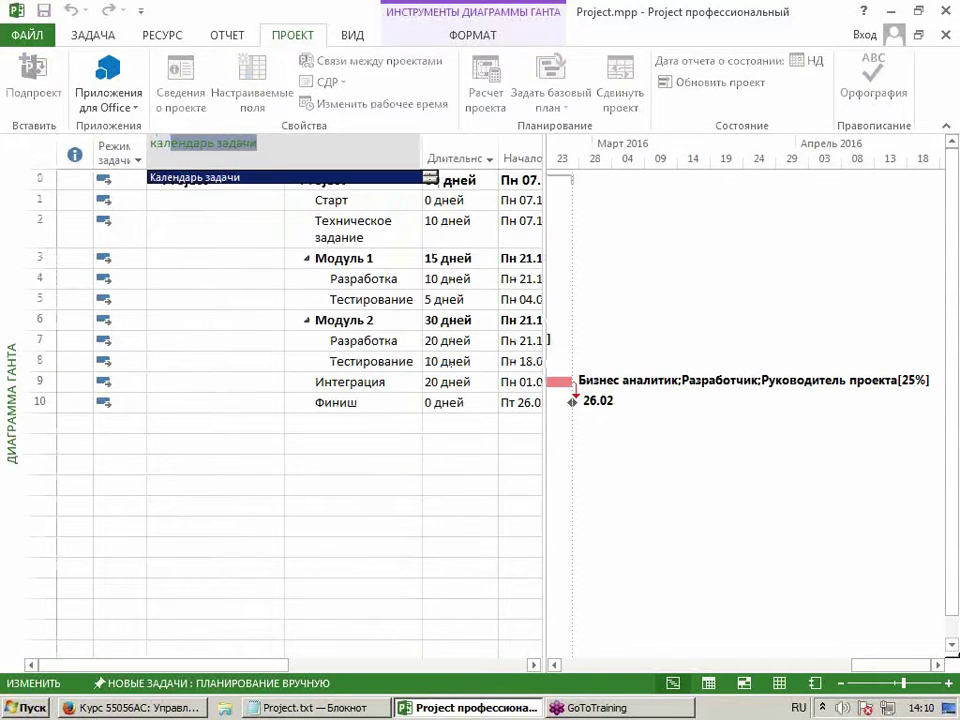
key(Return)
drag(288, 147, 217, 148)
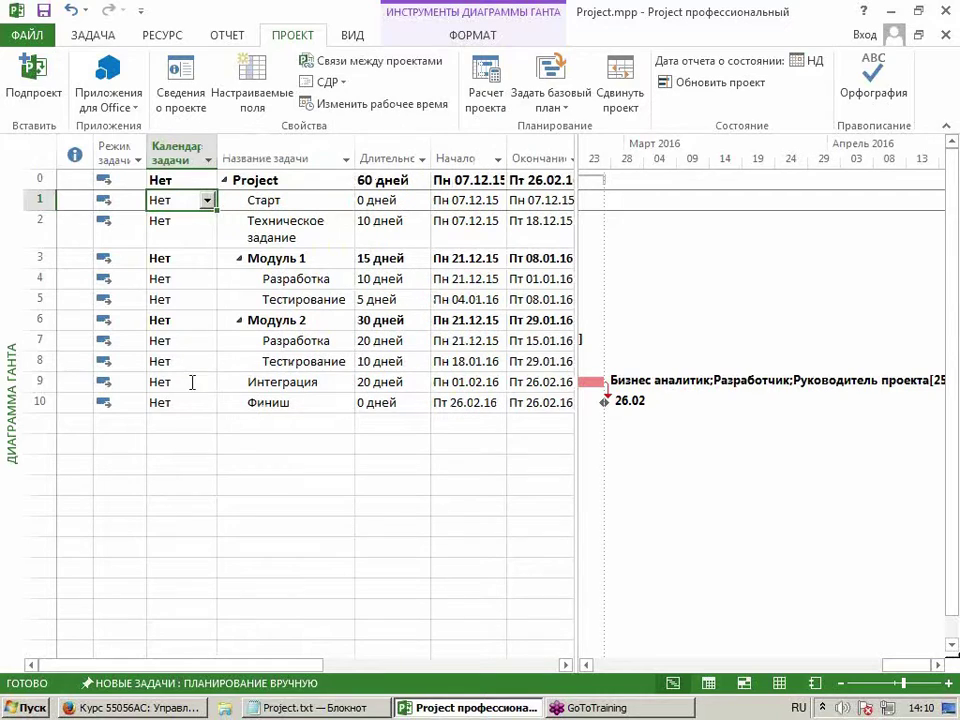
click(191, 383)
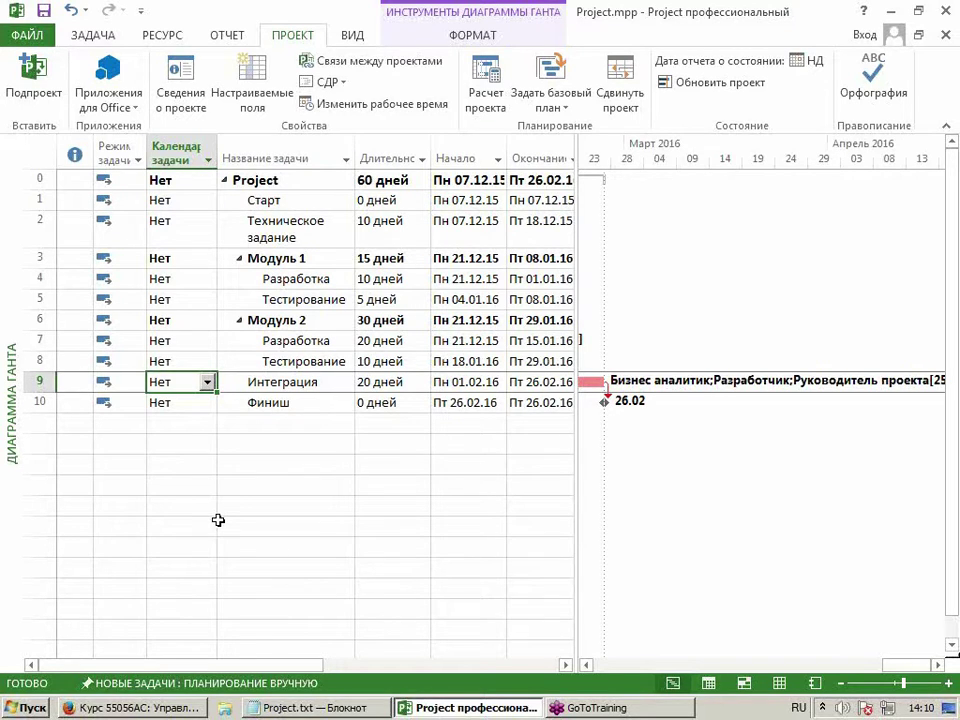
Recheck which calendar the project information uses, then return to the Интеграция task.
click(180, 86)
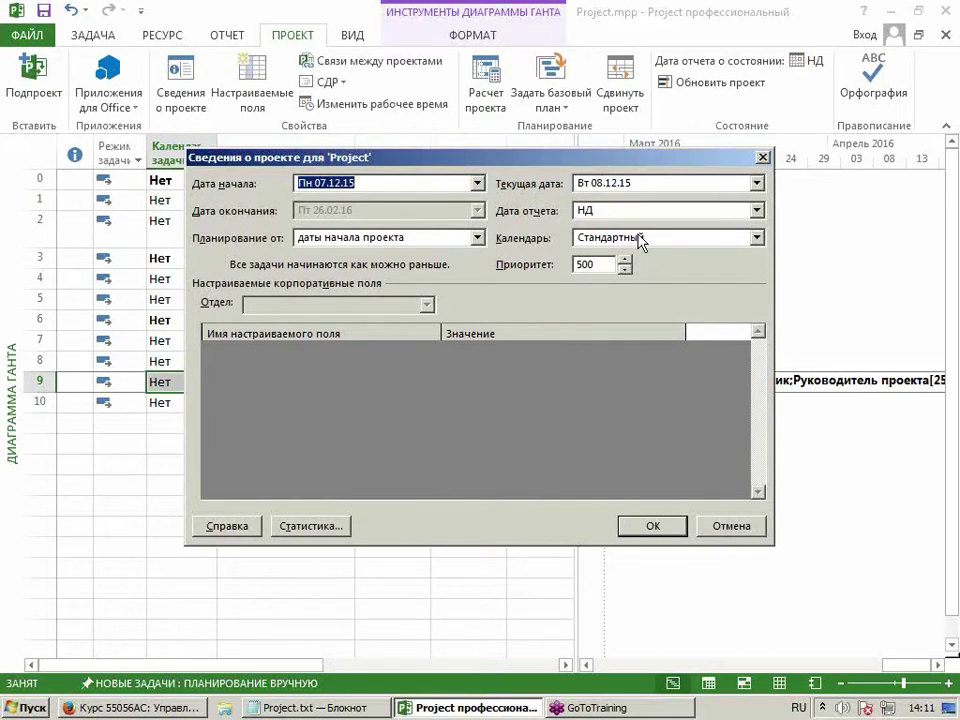
click(762, 157)
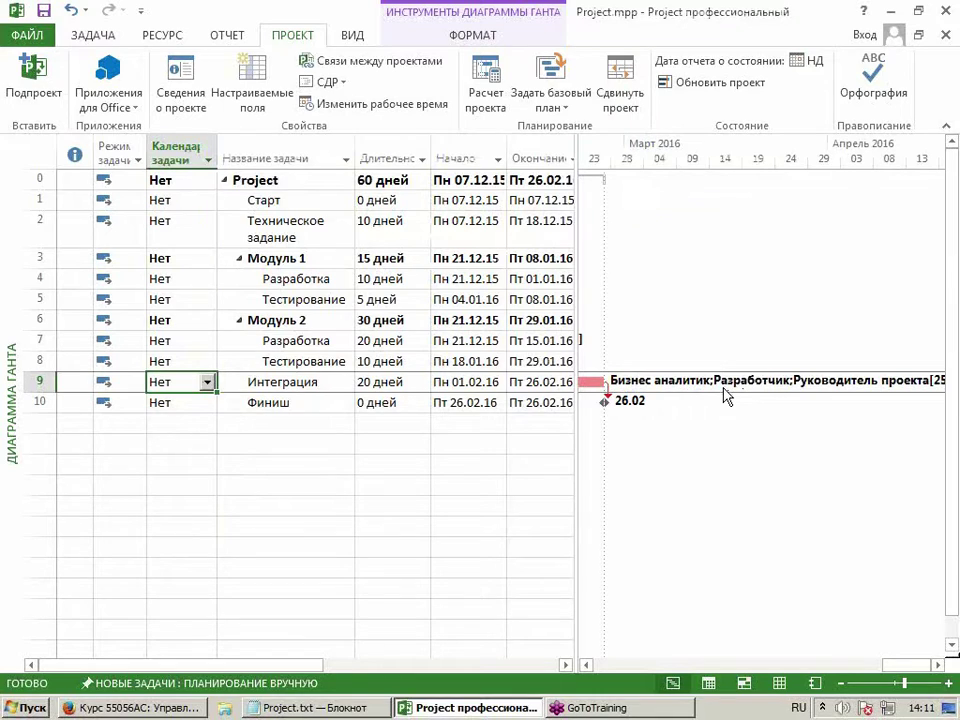
click(279, 385)
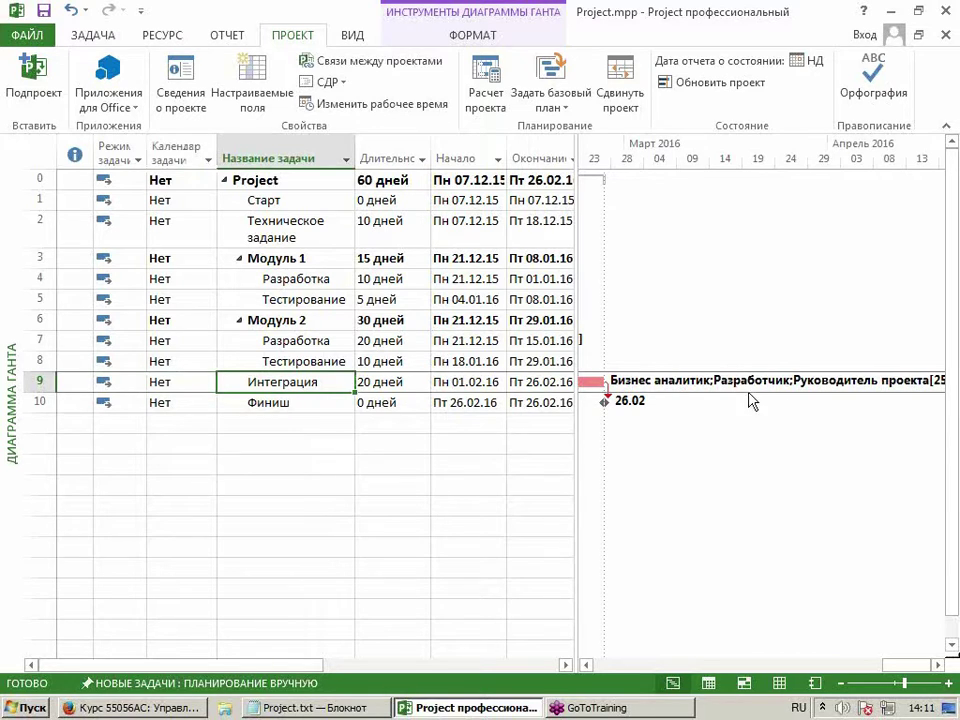
Switch to the resource sheet (Лист ресурсов) and examine the base calendars of all five resources.
right_click(10, 272)
click(62, 533)
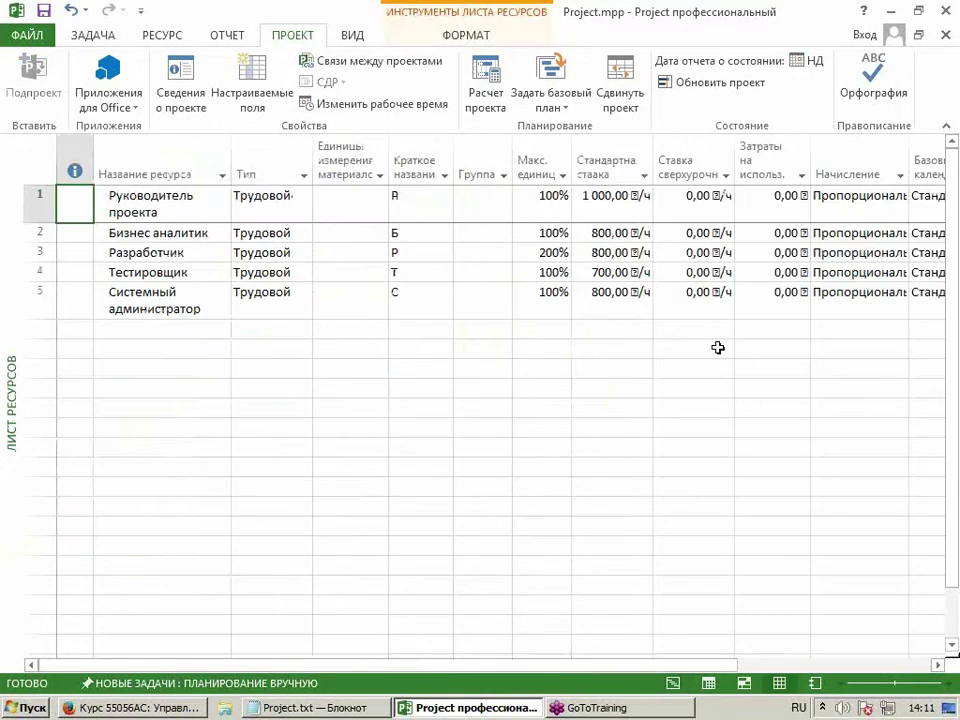
drag(637, 665, 780, 666)
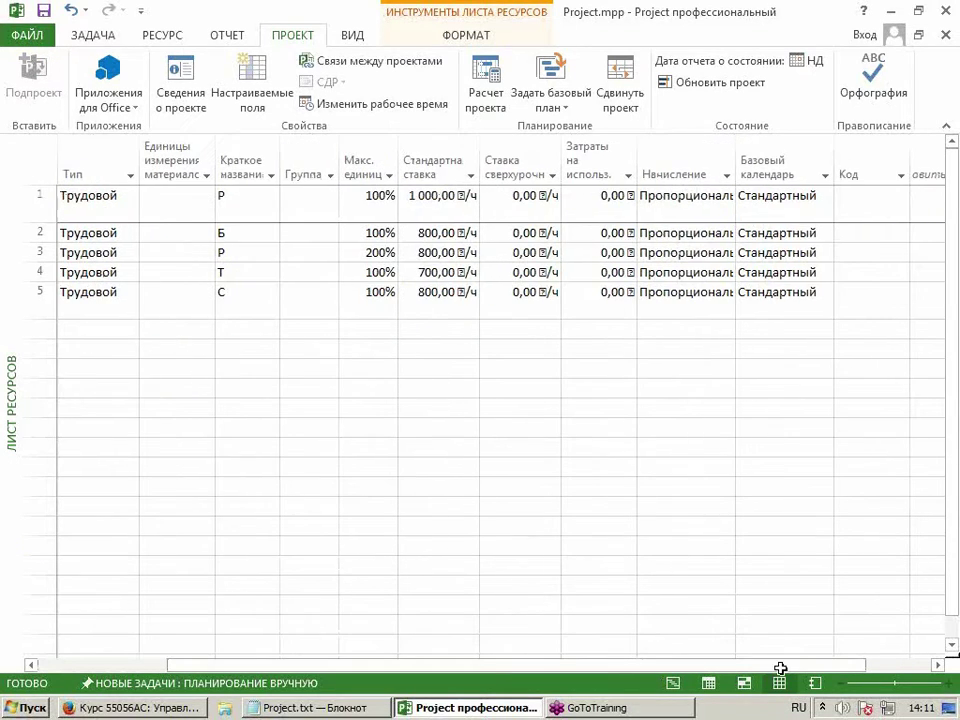
click(786, 195)
drag(786, 273, 761, 388)
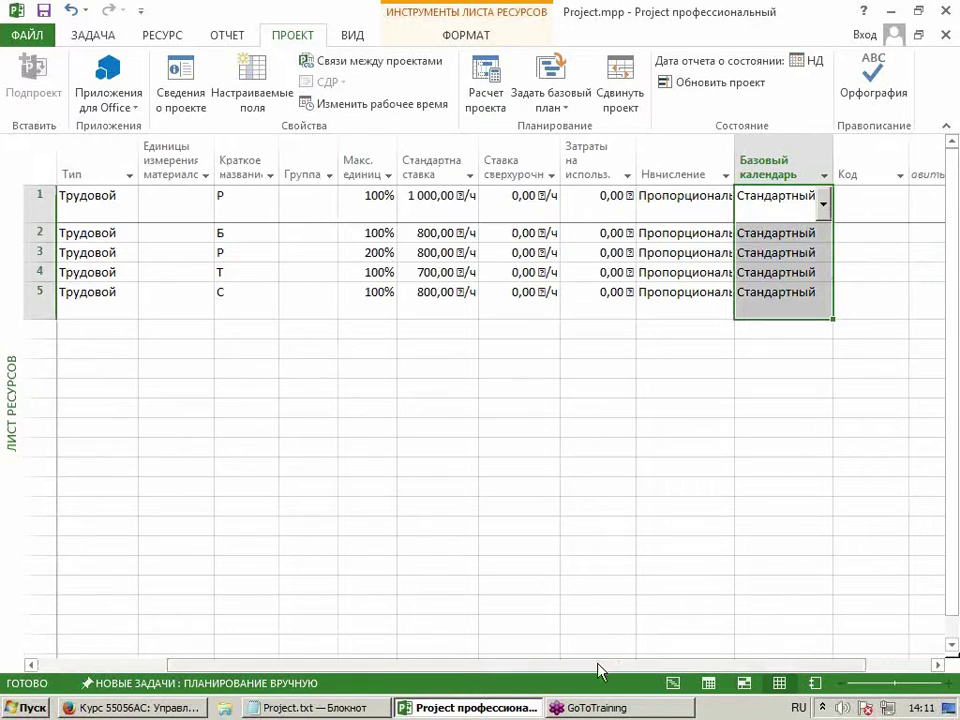
drag(600, 670, 399, 666)
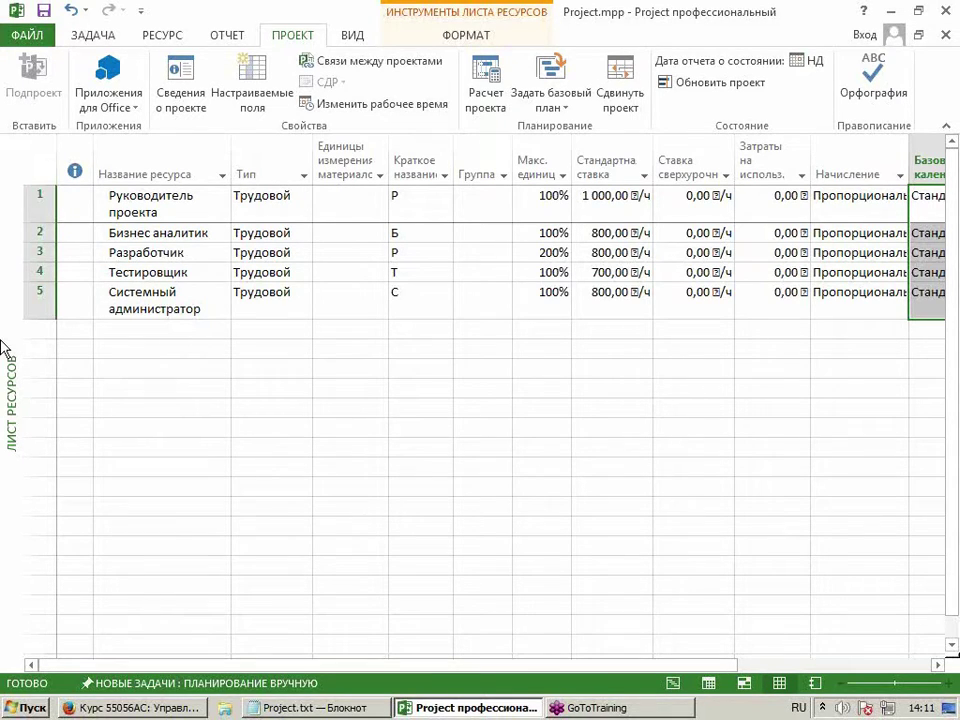
Return to the Gantt chart (Диаграмма Ганта) and inspect the Интеграция task's finish date and assigned resources.
right_click(4, 256)
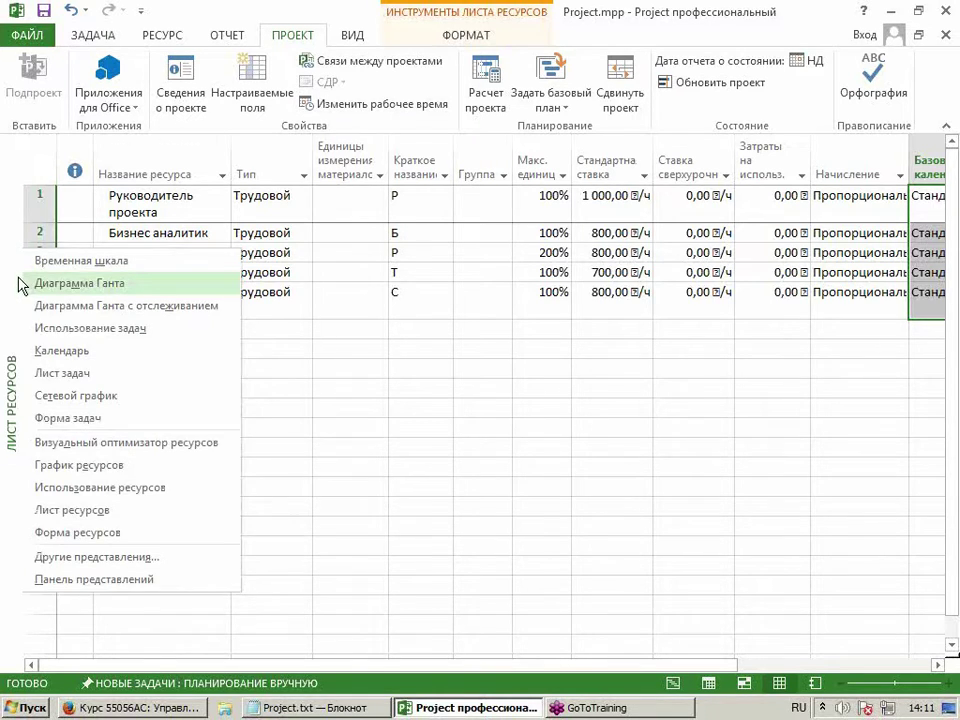
click(24, 280)
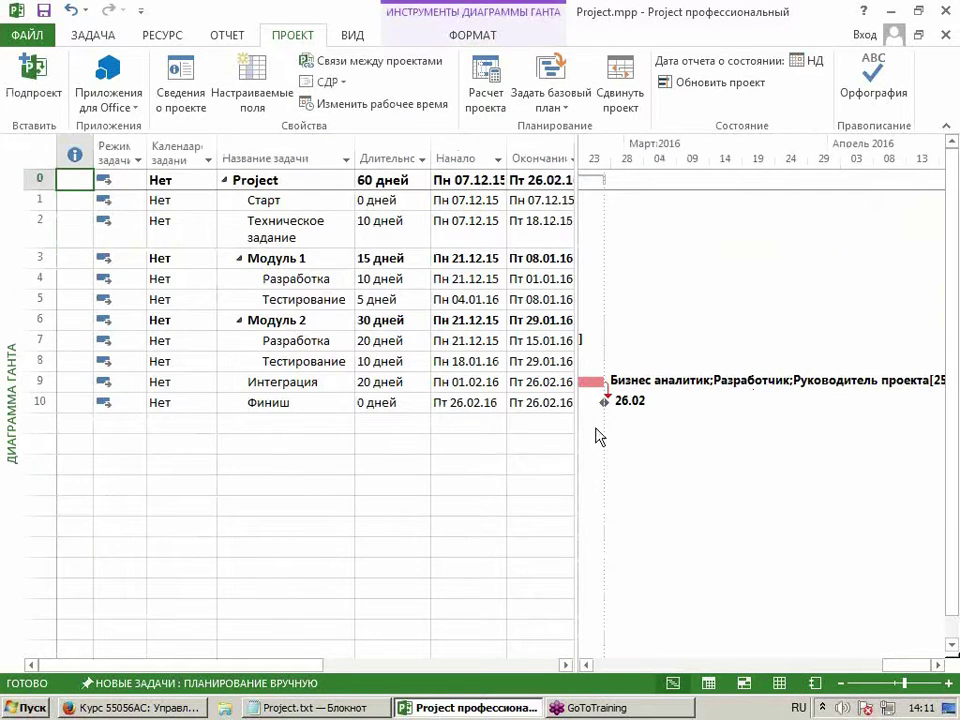
click(289, 381)
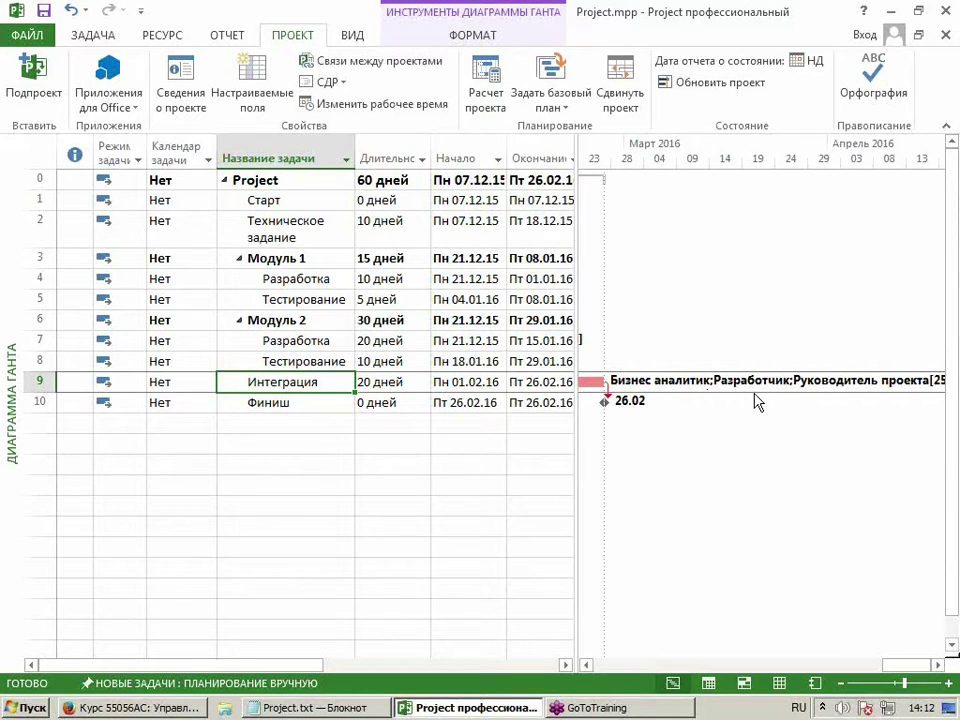
click(512, 382)
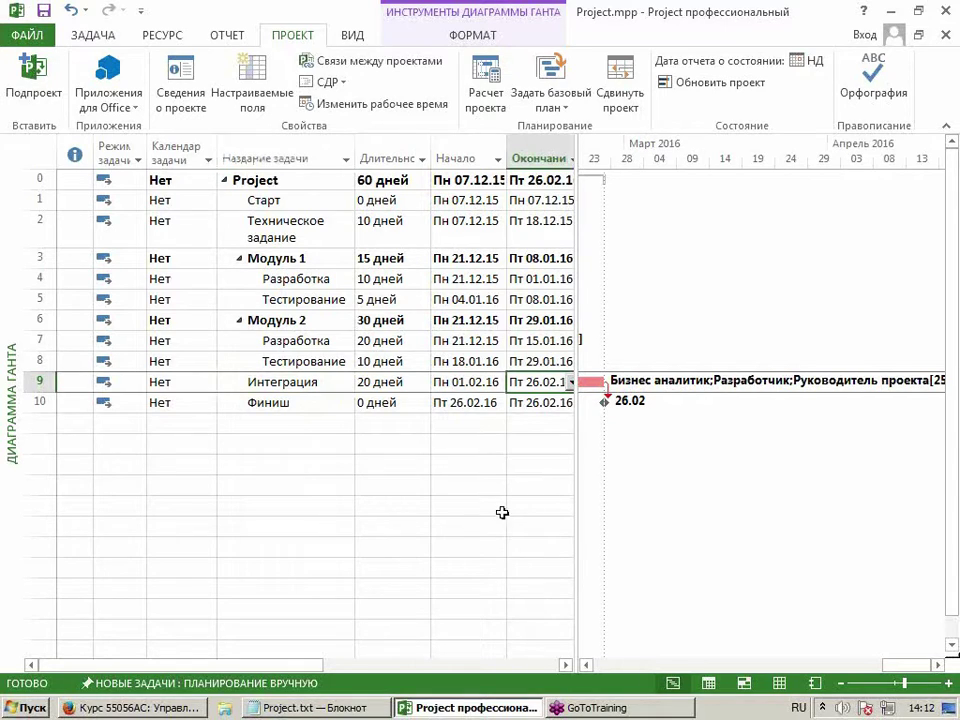
click(287, 390)
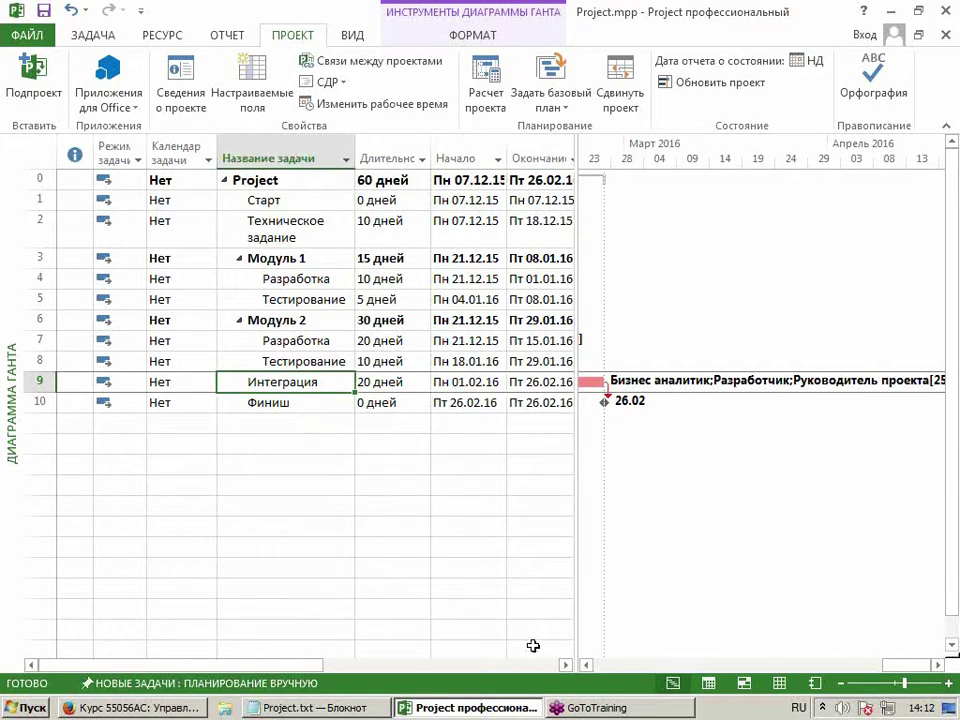
Check the calendar and resource-calendar options in the Интеграция task's advanced information without changing them.
click(587, 665)
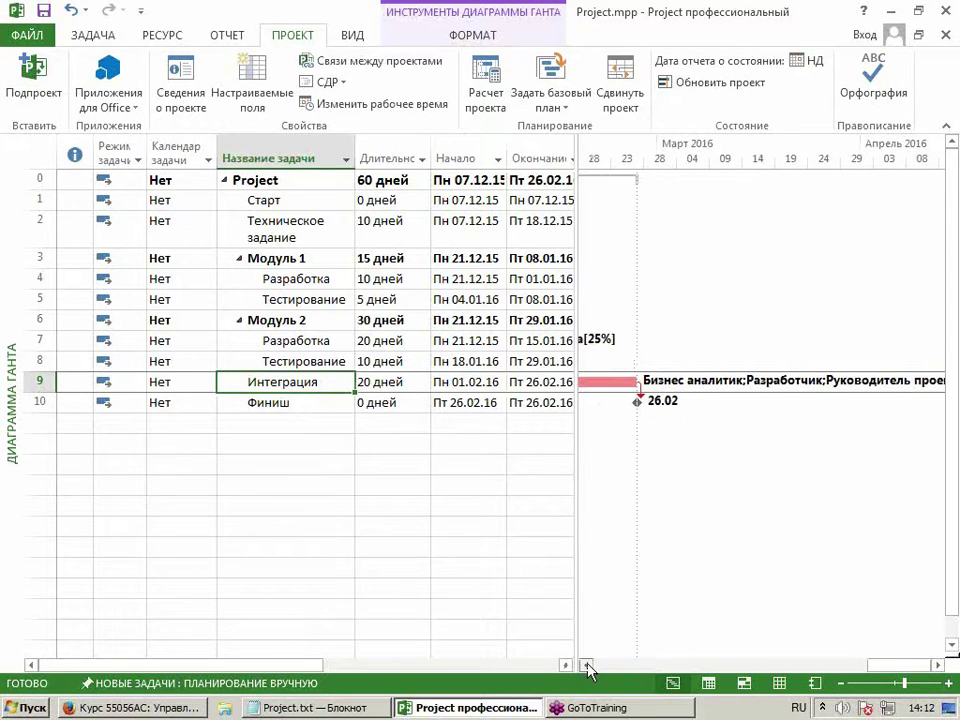
click(193, 387)
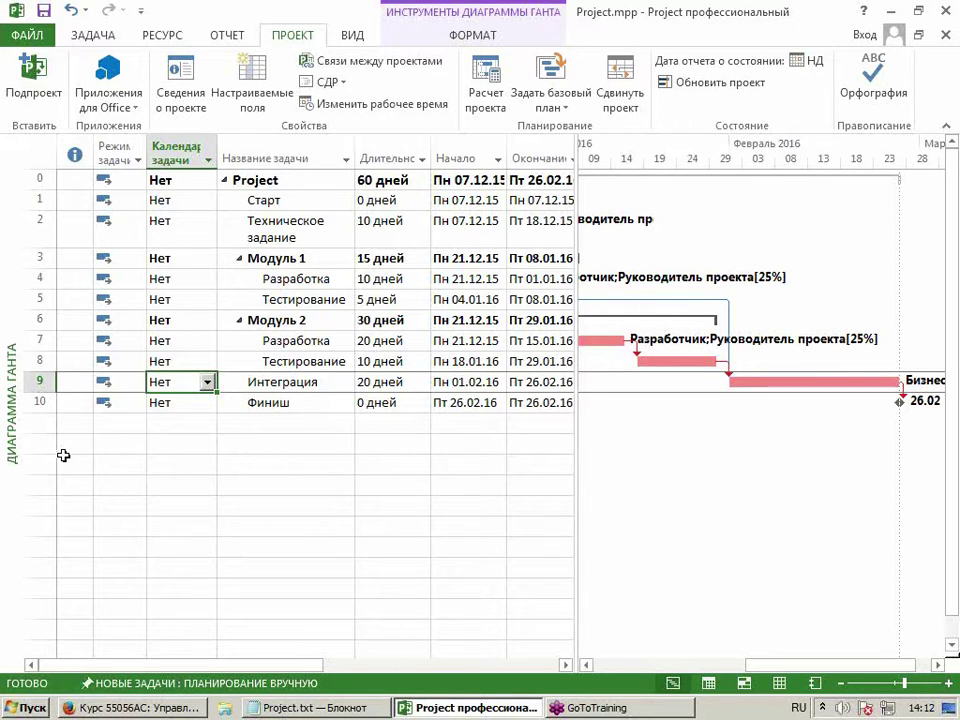
double_click(272, 382)
click(358, 200)
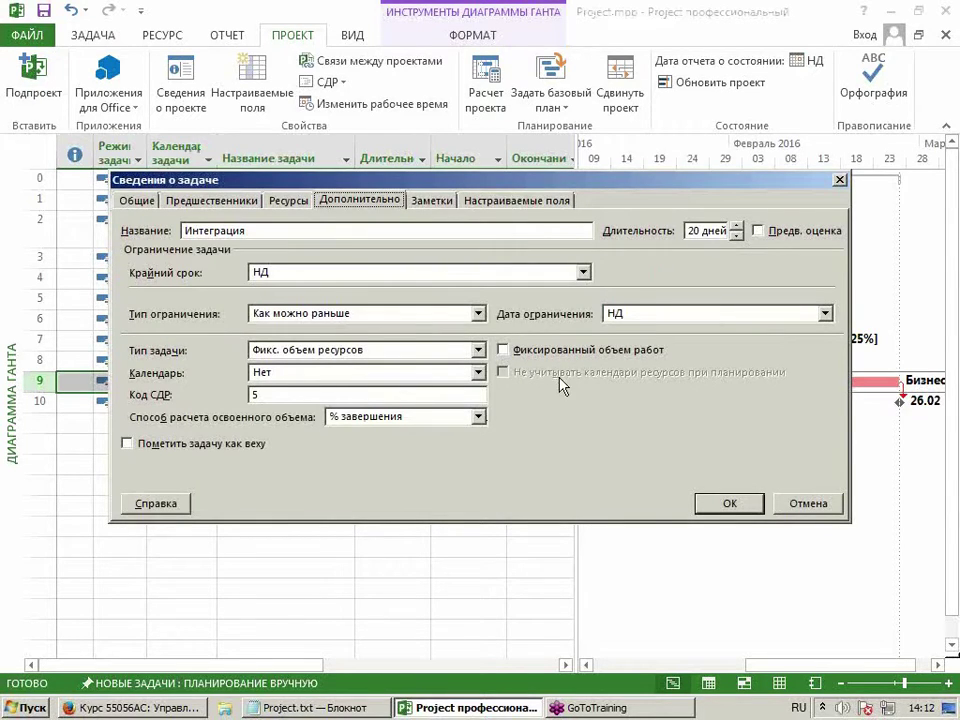
click(838, 182)
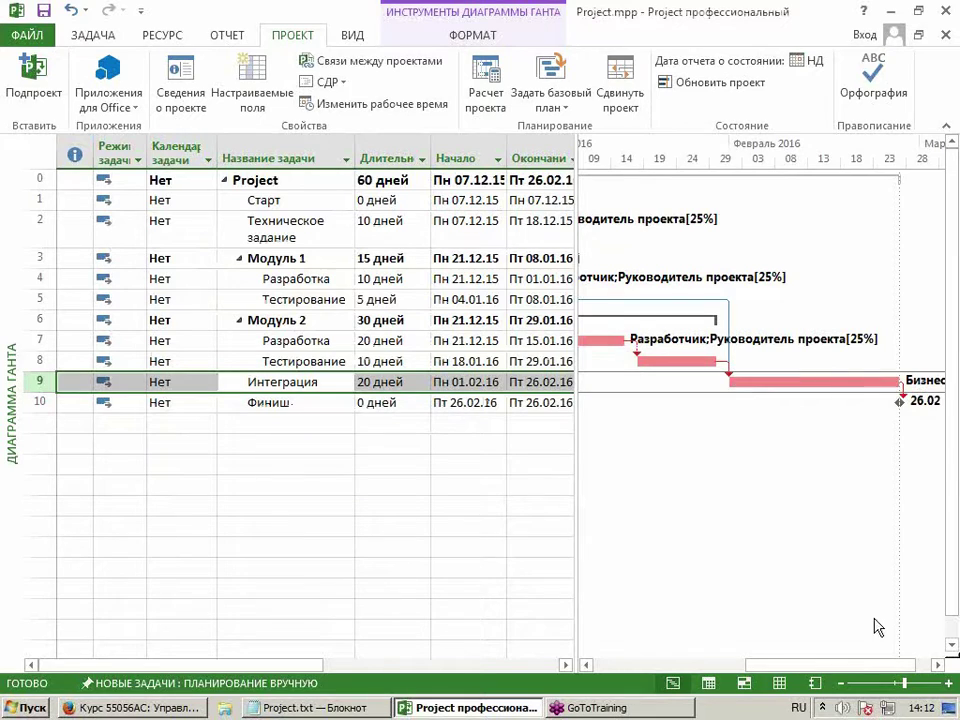
Inspect the resources assigned to the Интеграция task beside its Gantt bar.
drag(790, 665, 885, 595)
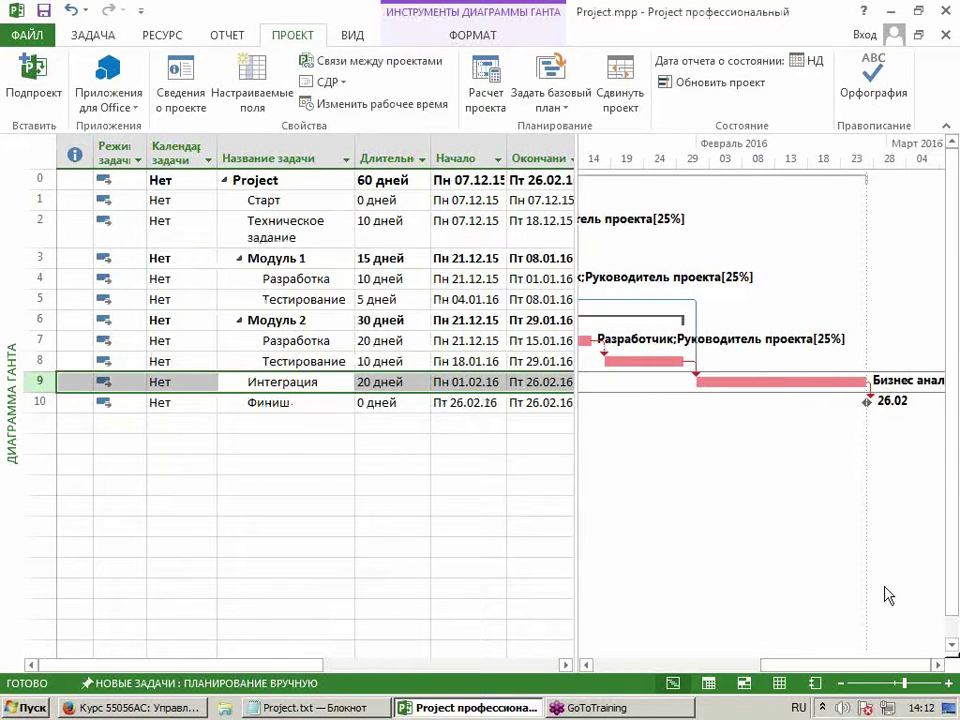
click(938, 665)
click(938, 665)
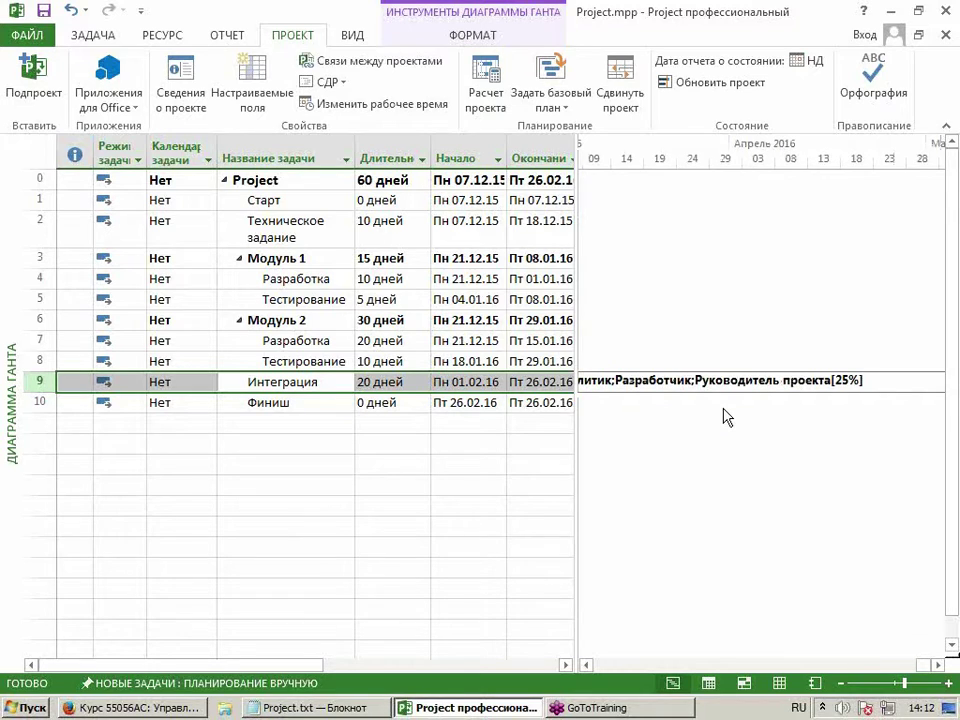
click(587, 666)
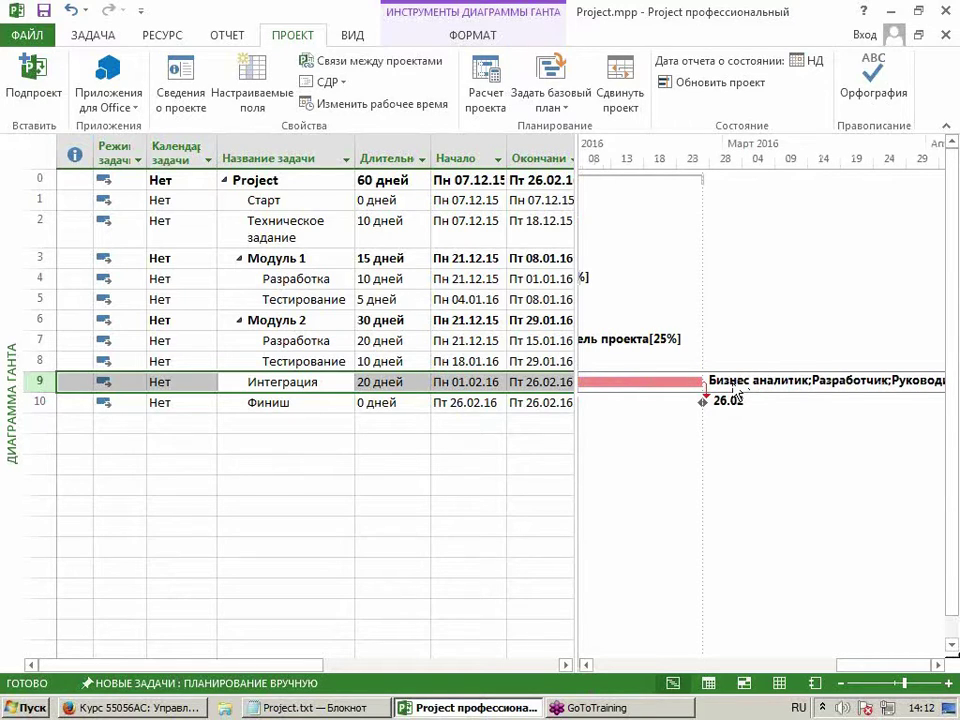
Assign the 24 часа calendar to the Интеграция task and have scheduling ignore resource calendars (Не учитывать календари ресурсов при планировании).
double_click(323, 382)
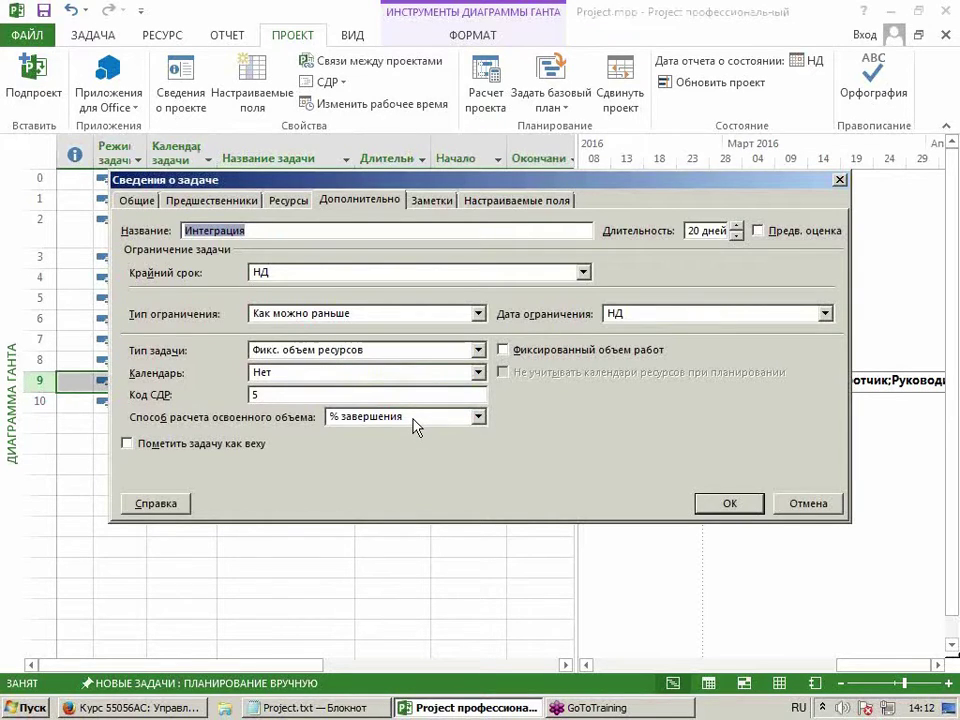
click(444, 373)
click(378, 413)
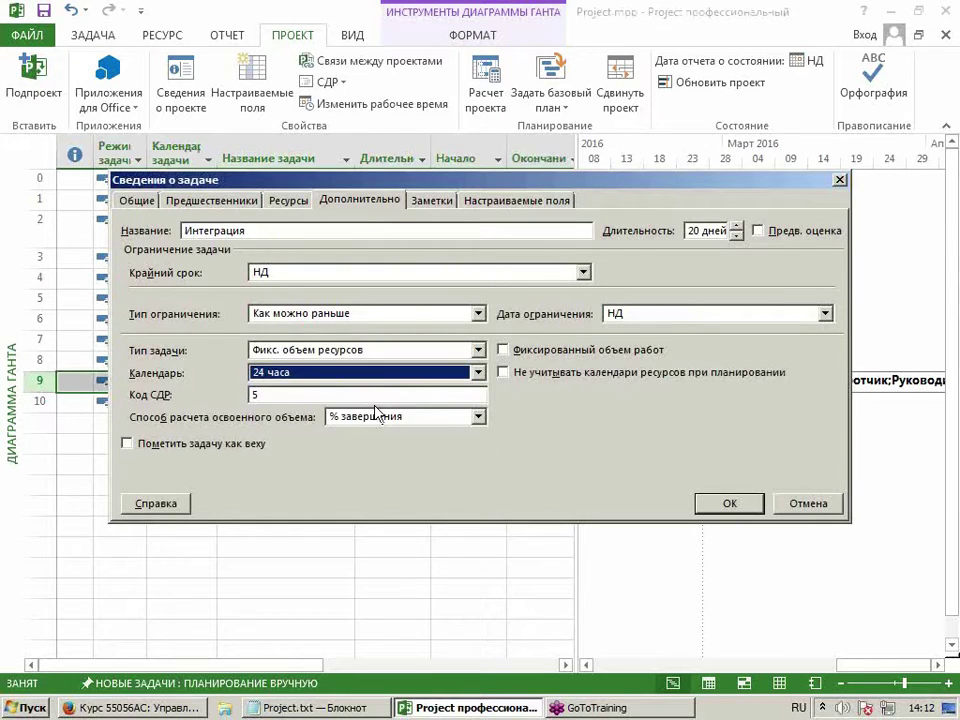
click(527, 374)
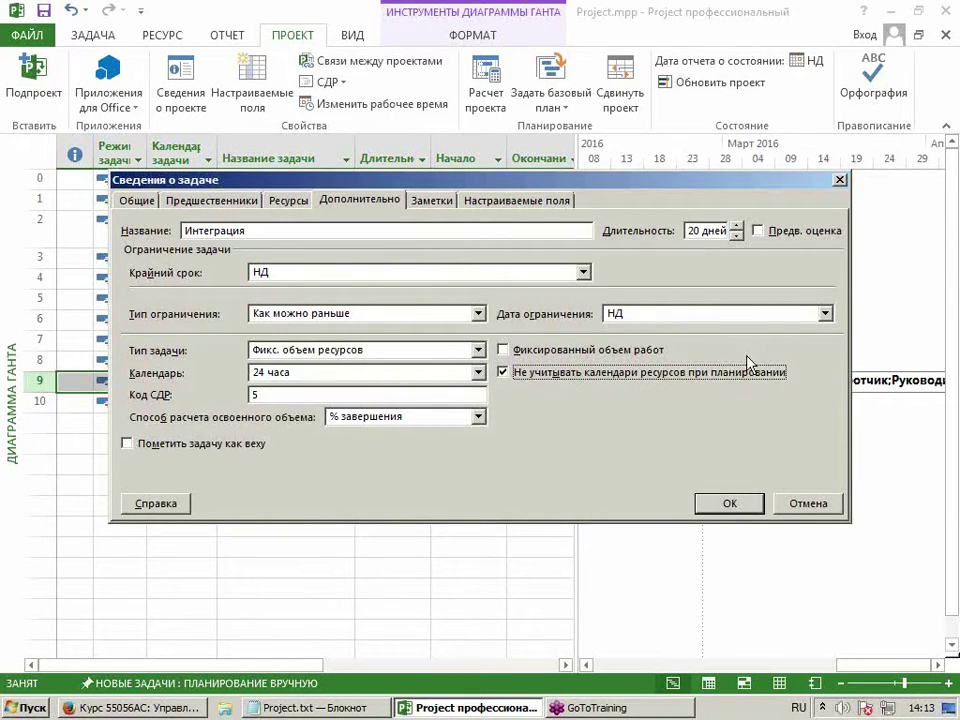
click(744, 503)
Examine the Интеграция task's rescheduled bar, dates, task calendar and indicators.
click(590, 665)
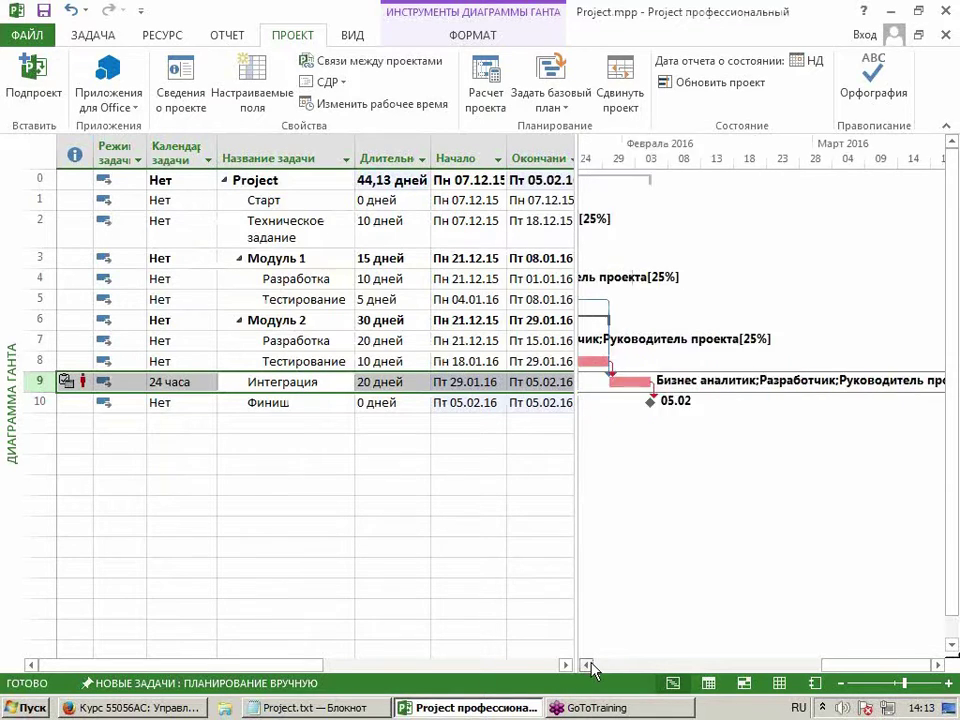
click(478, 390)
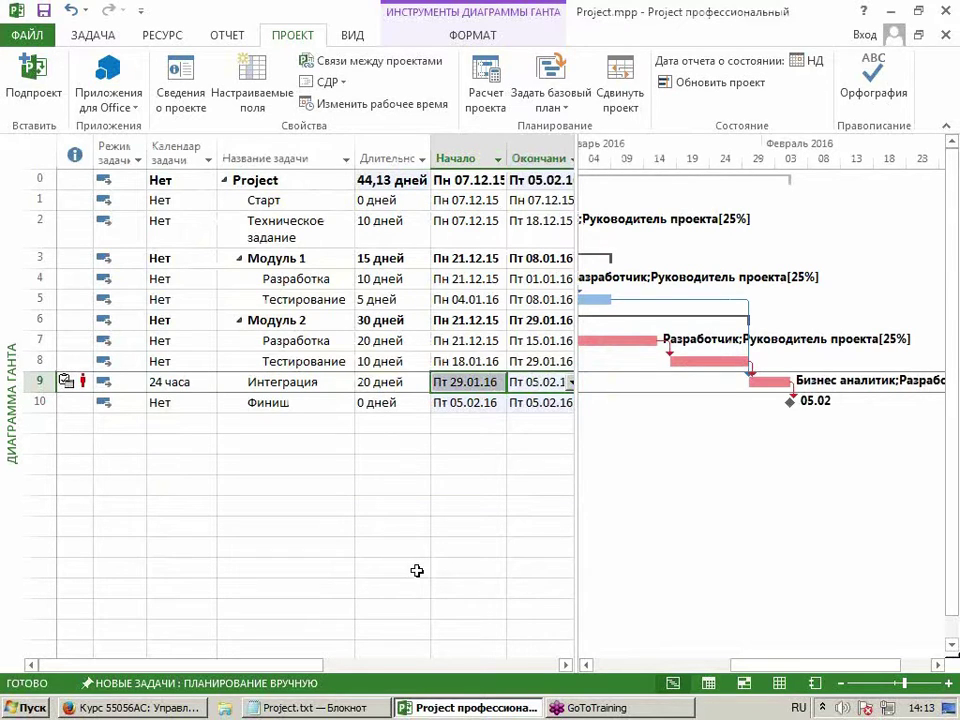
click(182, 384)
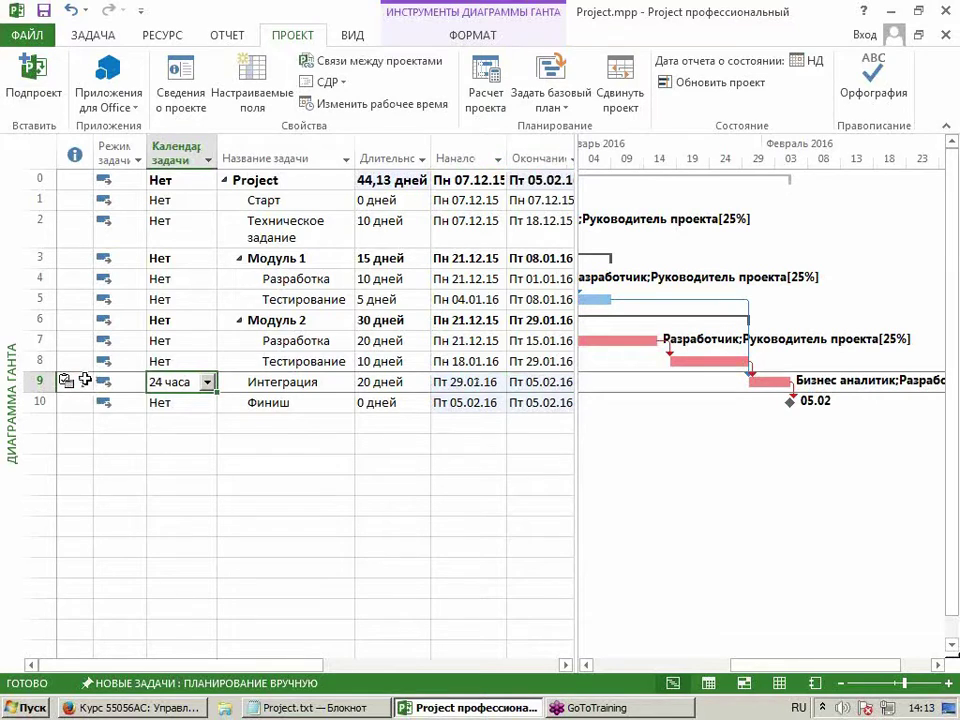
mouse_move(85, 381)
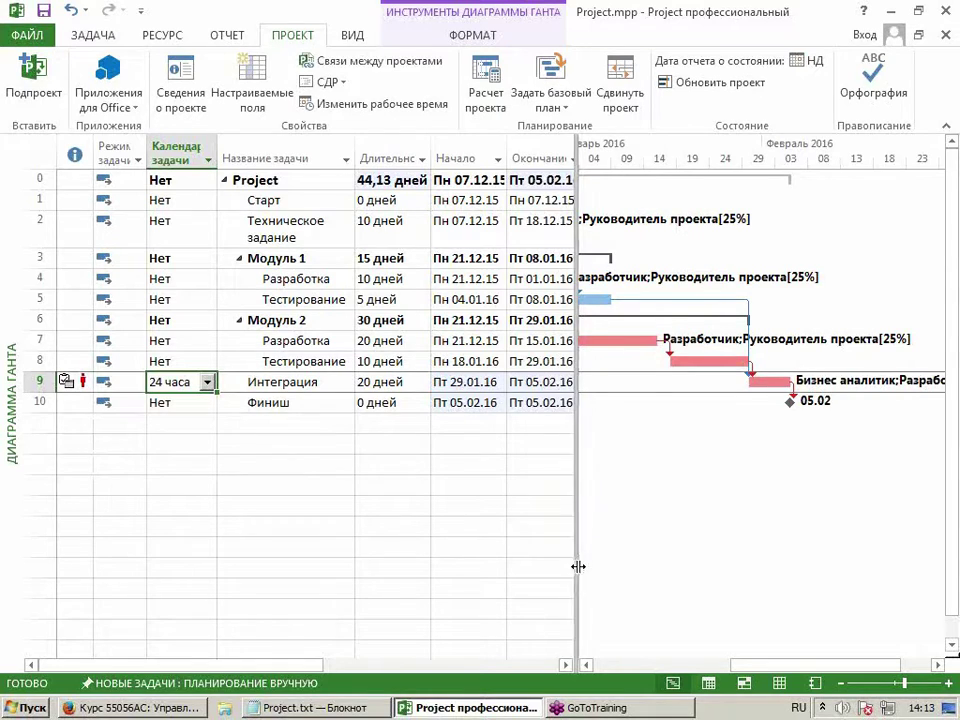
Widen the task table to reveal the predecessors column and select the Интеграция task's start and finish dates.
drag(578, 566, 655, 568)
click(392, 388)
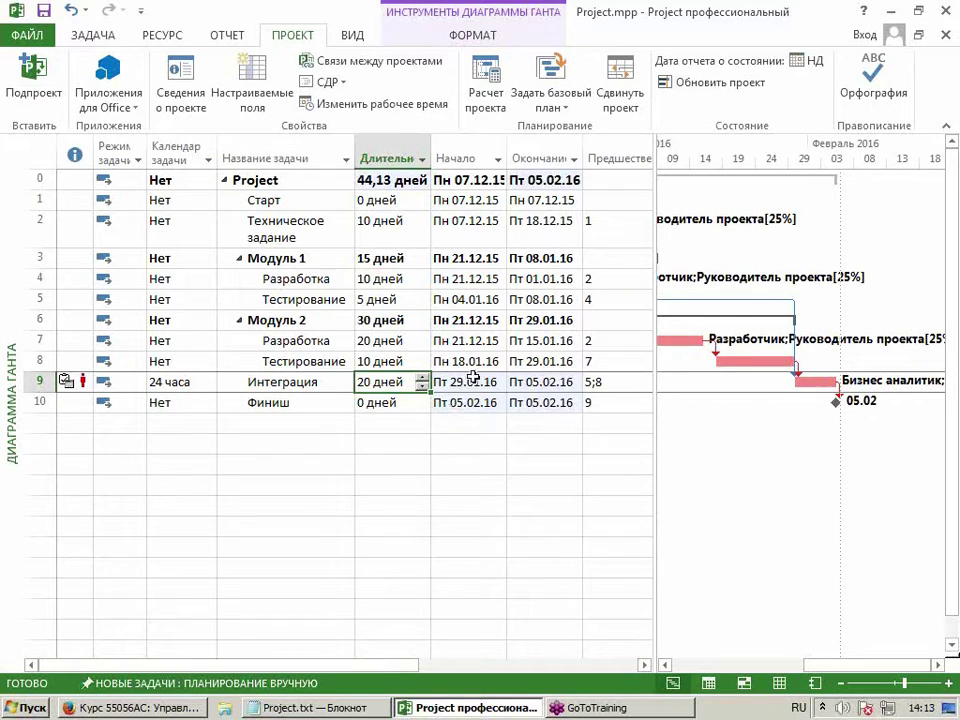
drag(474, 381, 541, 379)
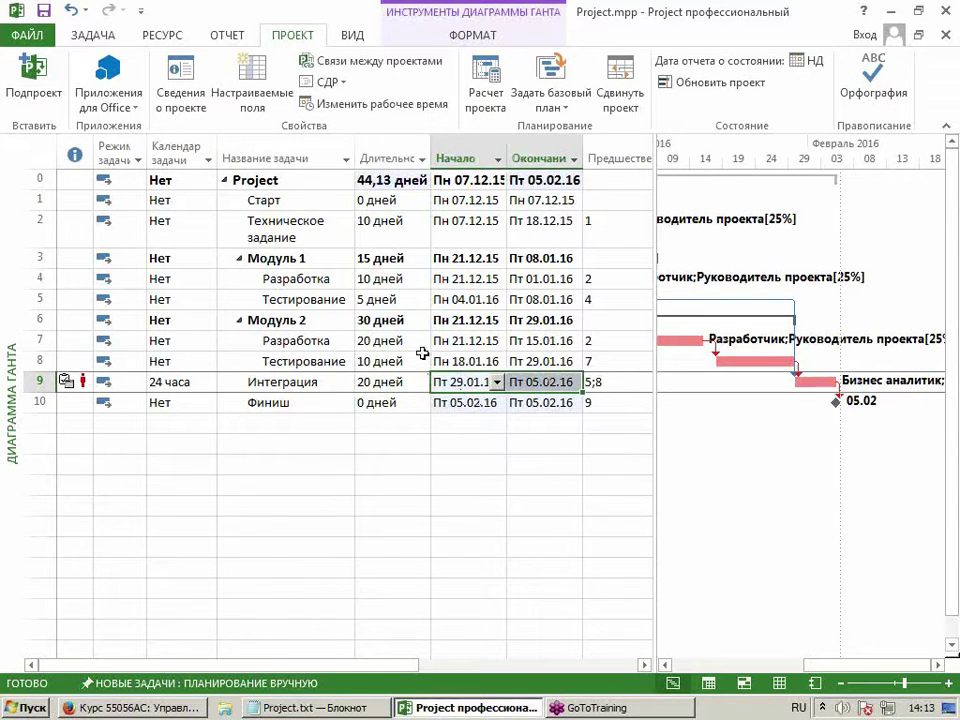
Compare the project's total duration with the Интеграция task's duration, start and finish dates.
click(378, 181)
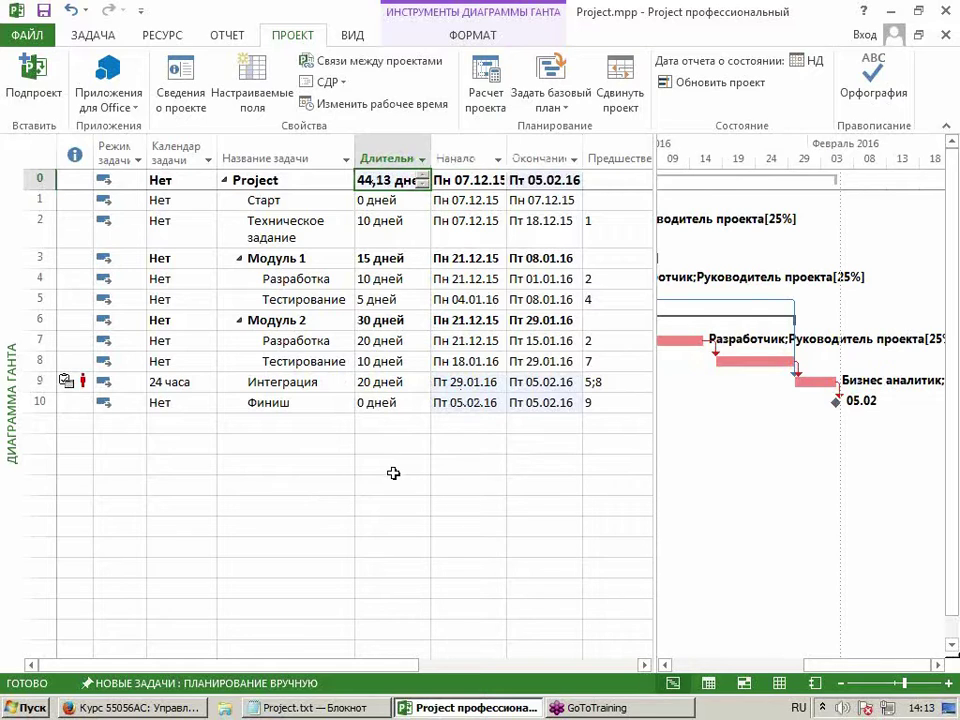
click(398, 383)
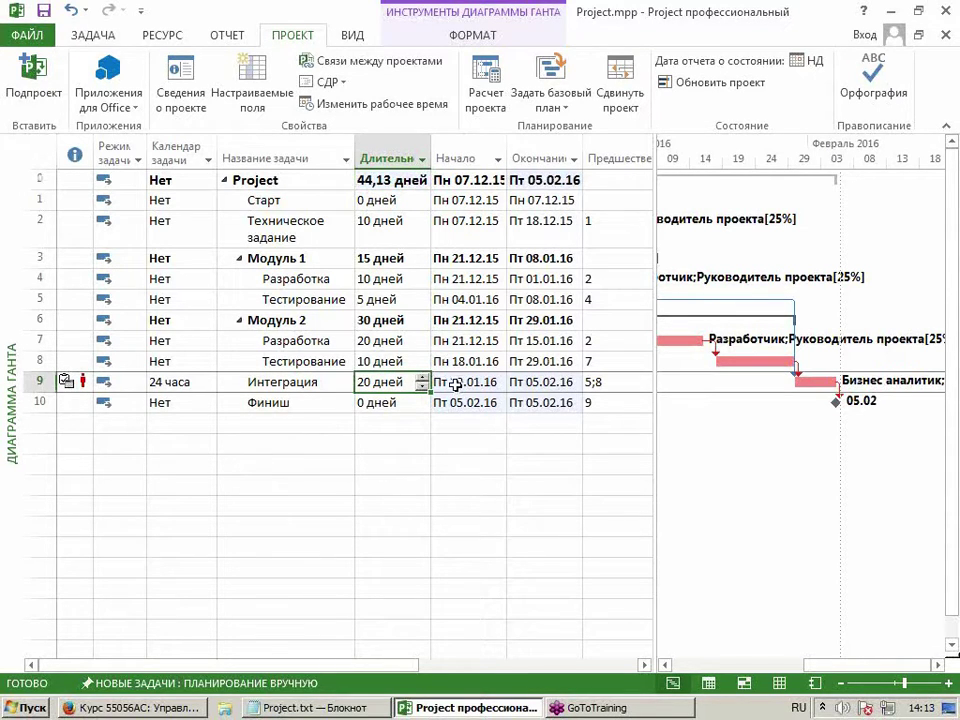
drag(476, 382, 525, 382)
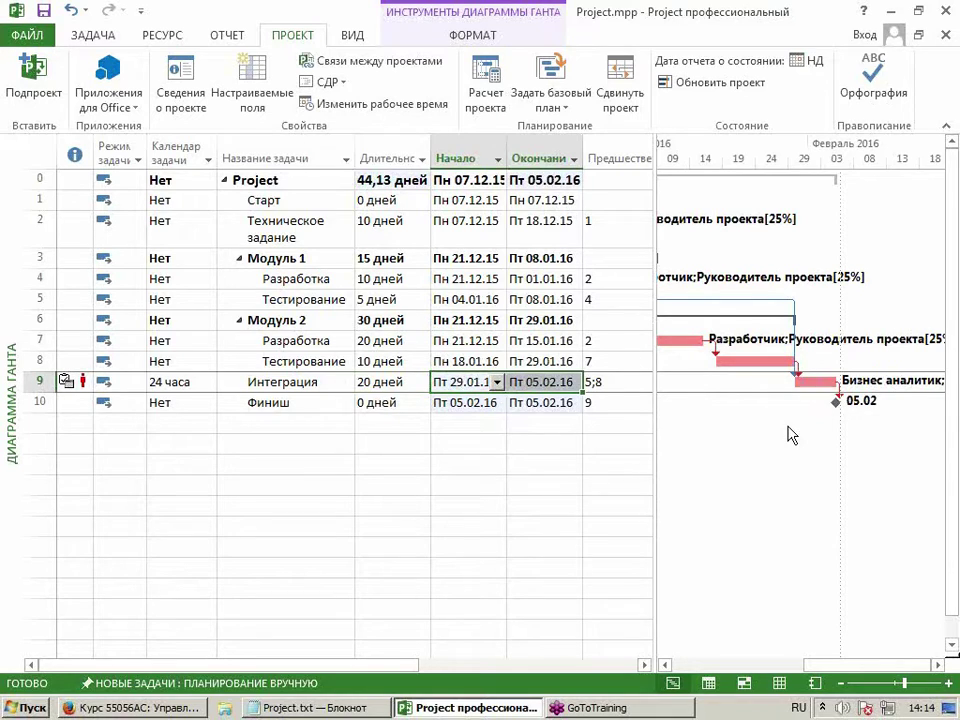
click(419, 388)
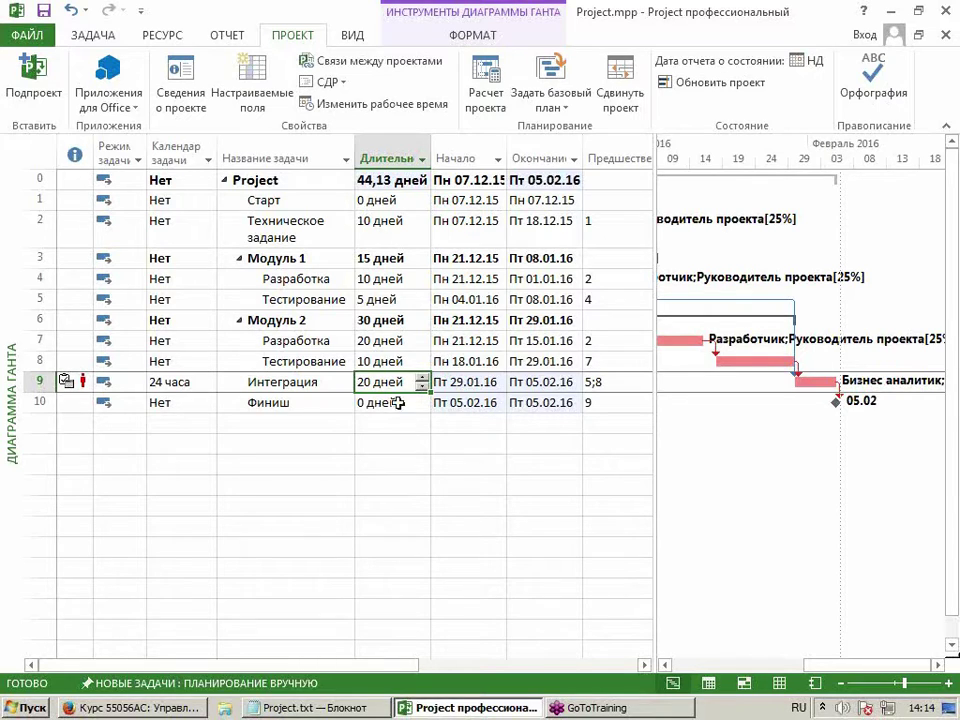
click(488, 381)
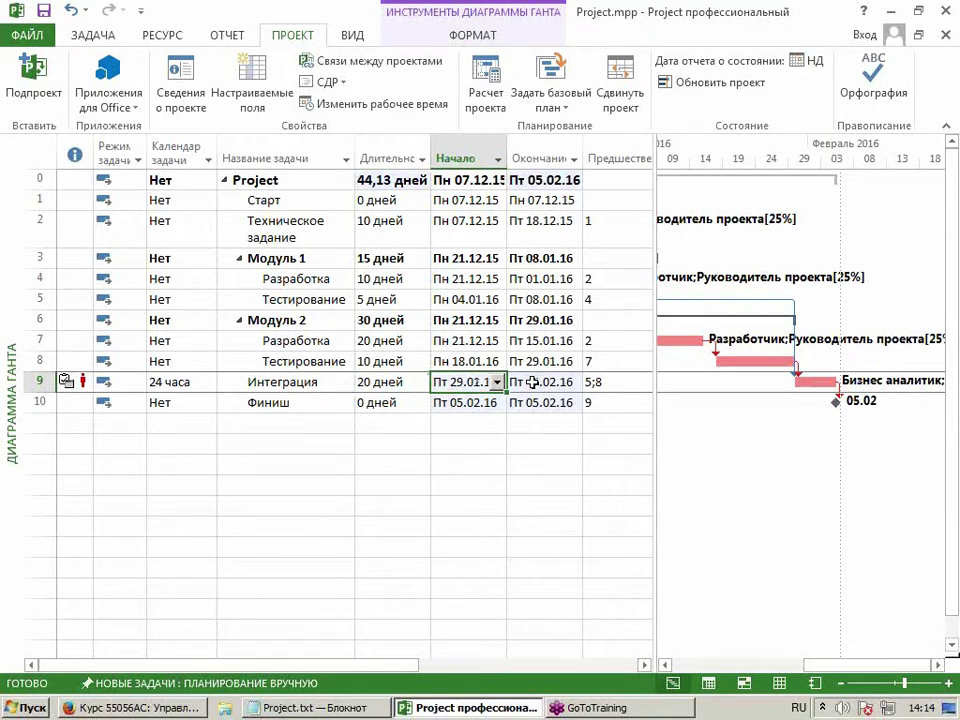
drag(541, 381, 492, 382)
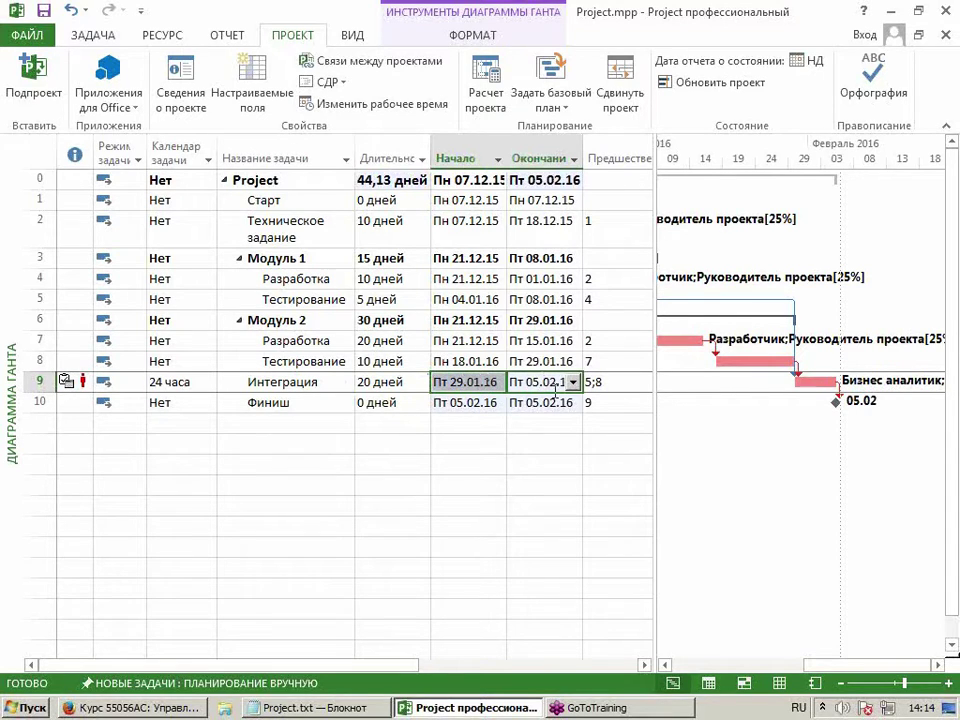
Examine the project summary task's start, finish and duration, and highlight the whole Длительность column.
click(491, 180)
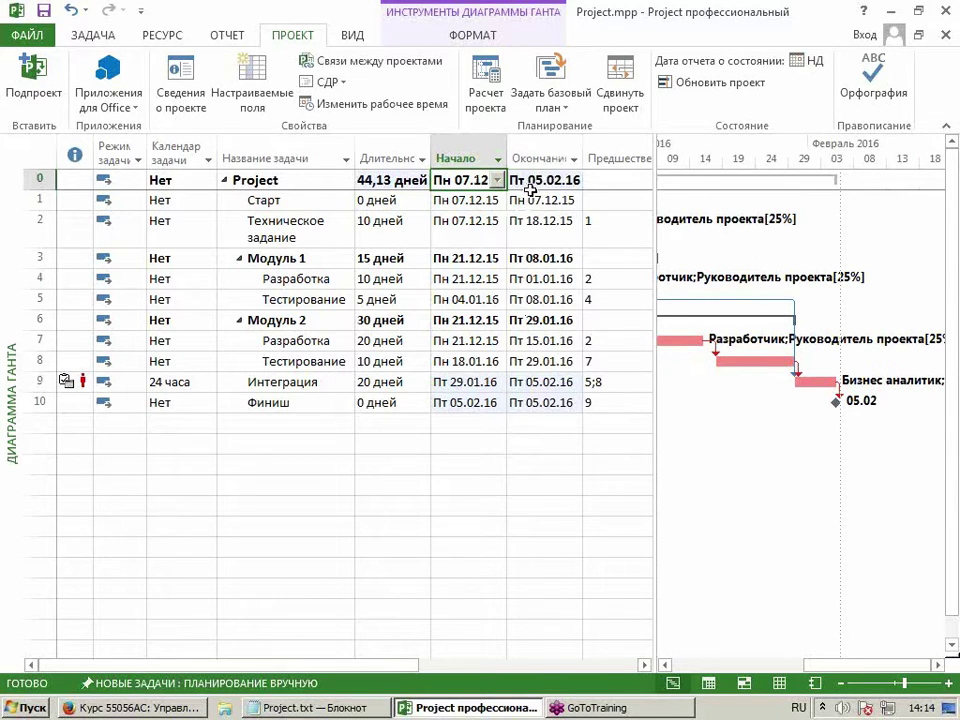
shift+click(524, 182)
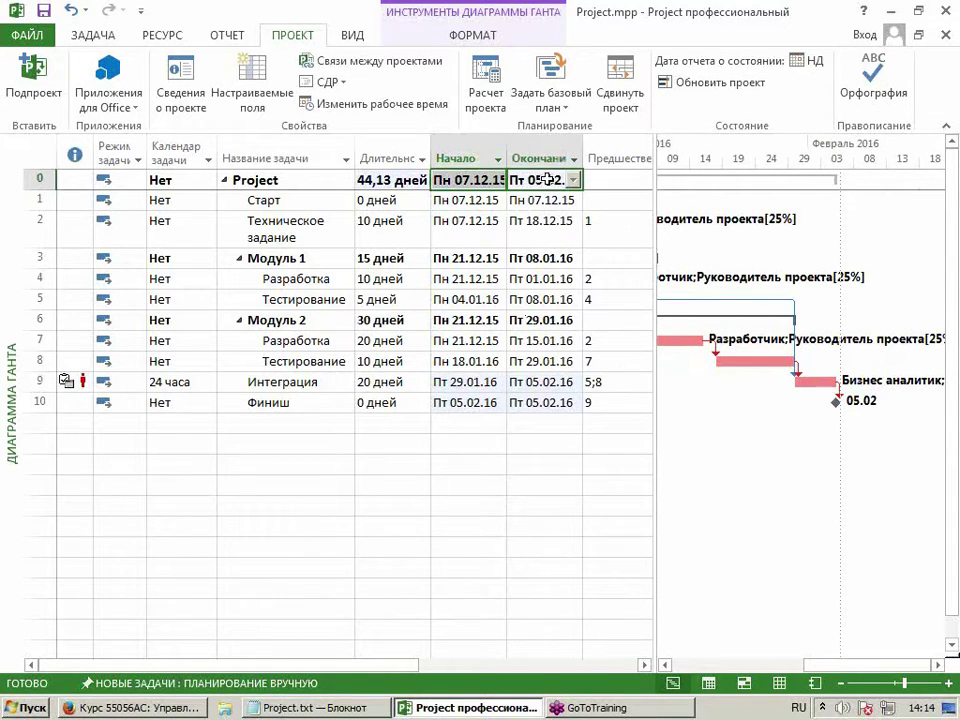
key(Left)
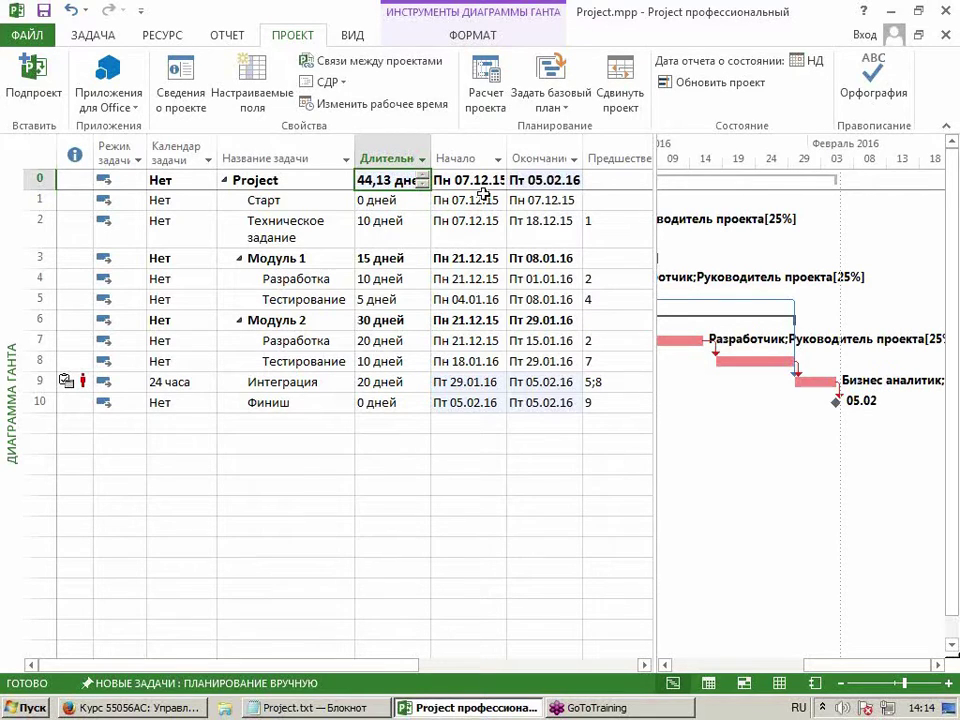
click(408, 152)
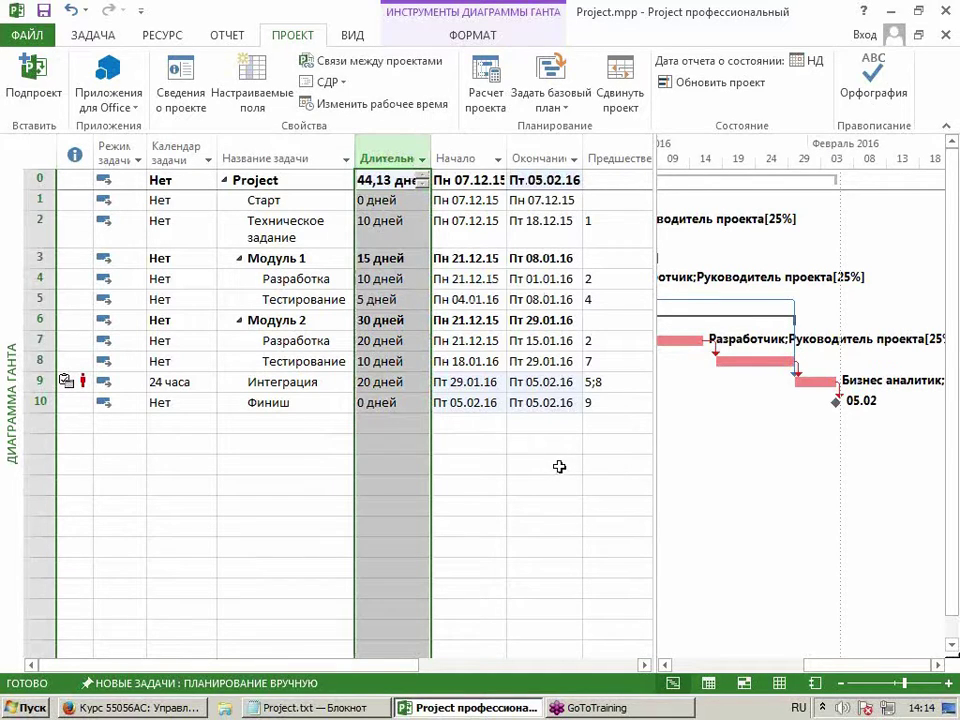
Review the task and resource options in the custom fields dialog (Настраиваемые поля) and close it unchanged.
click(241, 112)
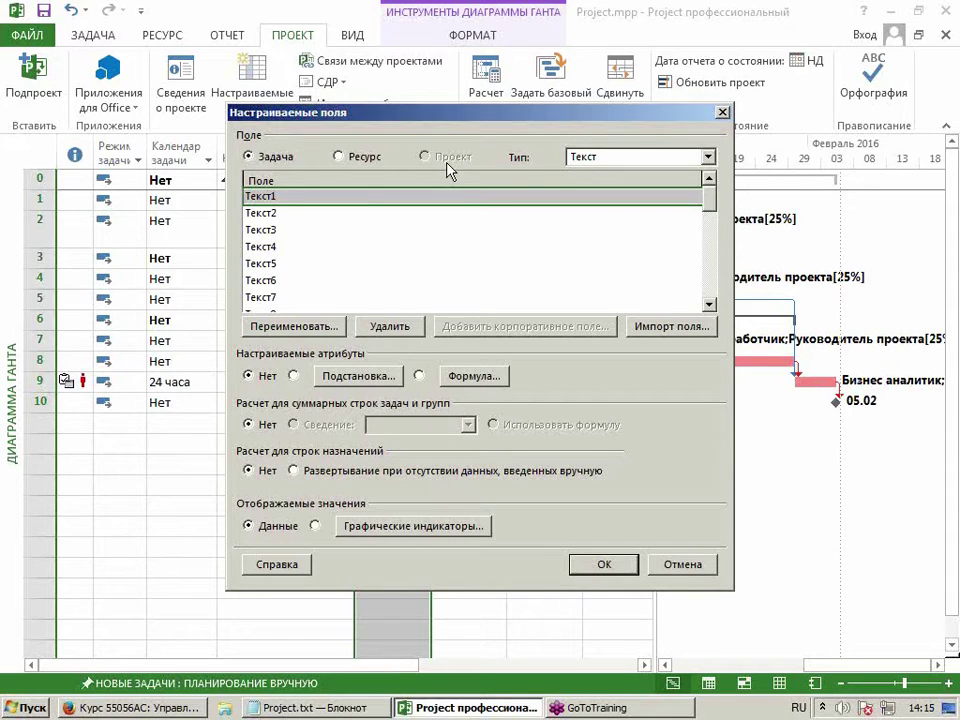
click(352, 163)
click(281, 162)
drag(625, 115, 735, 409)
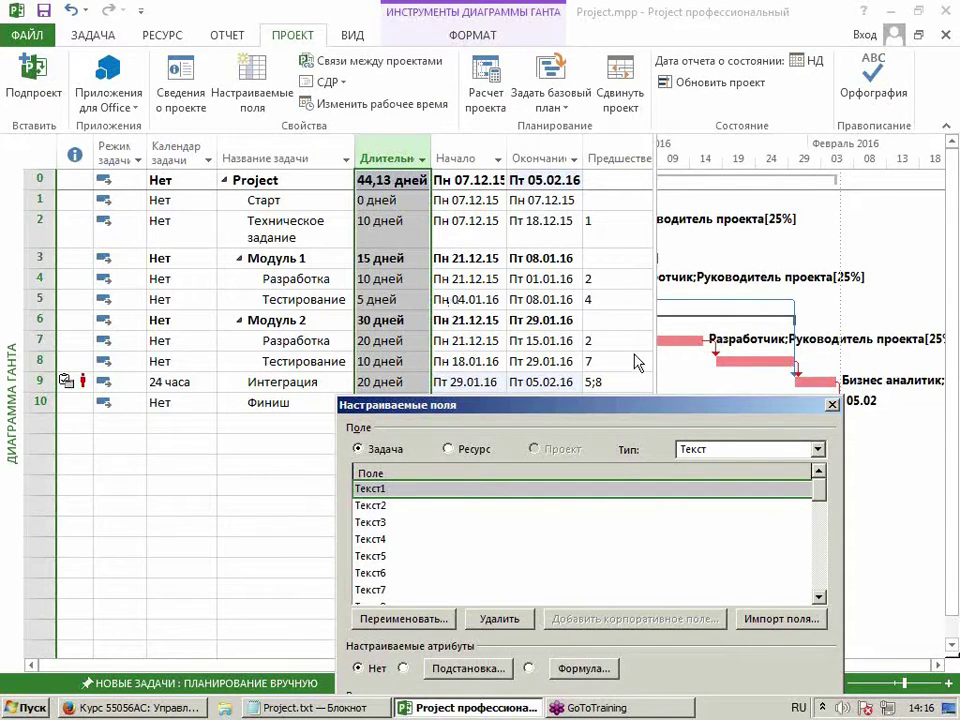
click(832, 405)
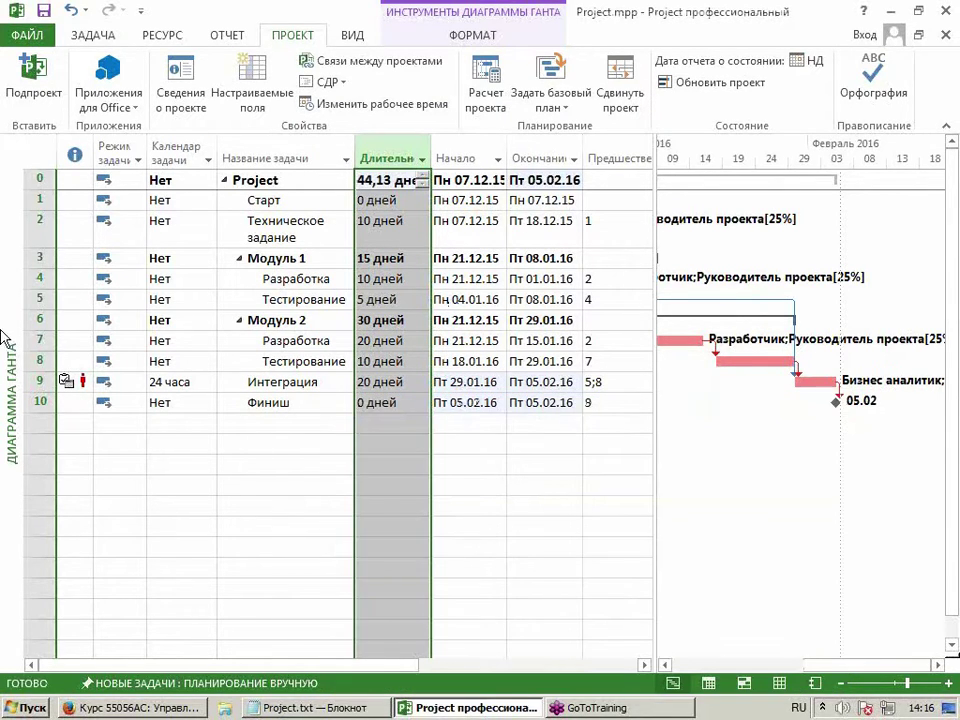
View the task usage sheet (Использование задач), then switch to resource usage (Использование ресурсов).
right_click(5, 245)
click(40, 398)
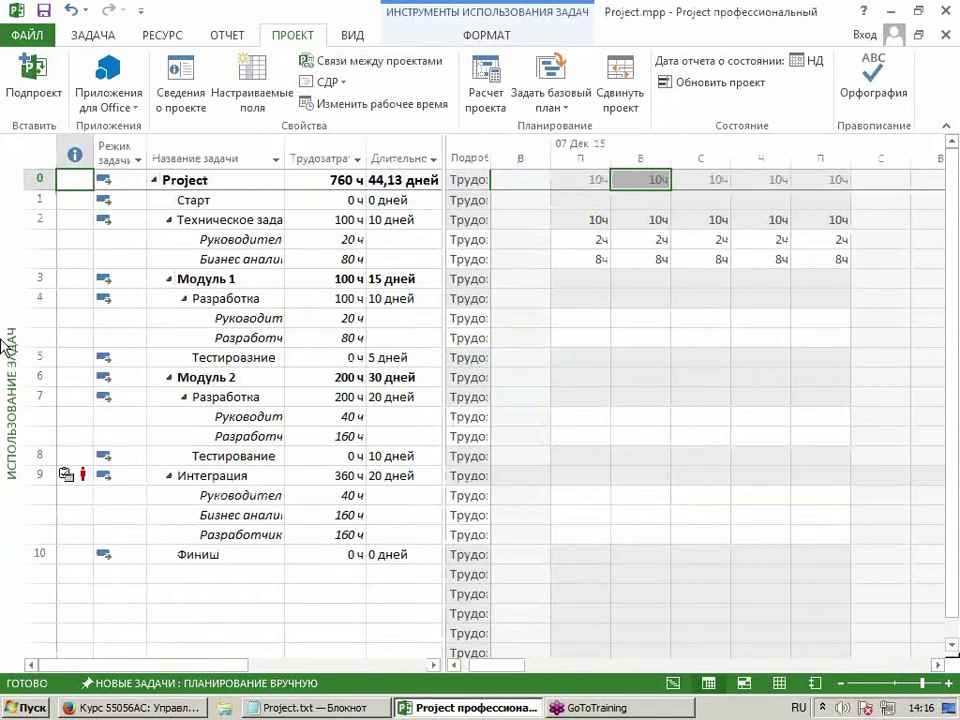
right_click(6, 262)
click(66, 583)
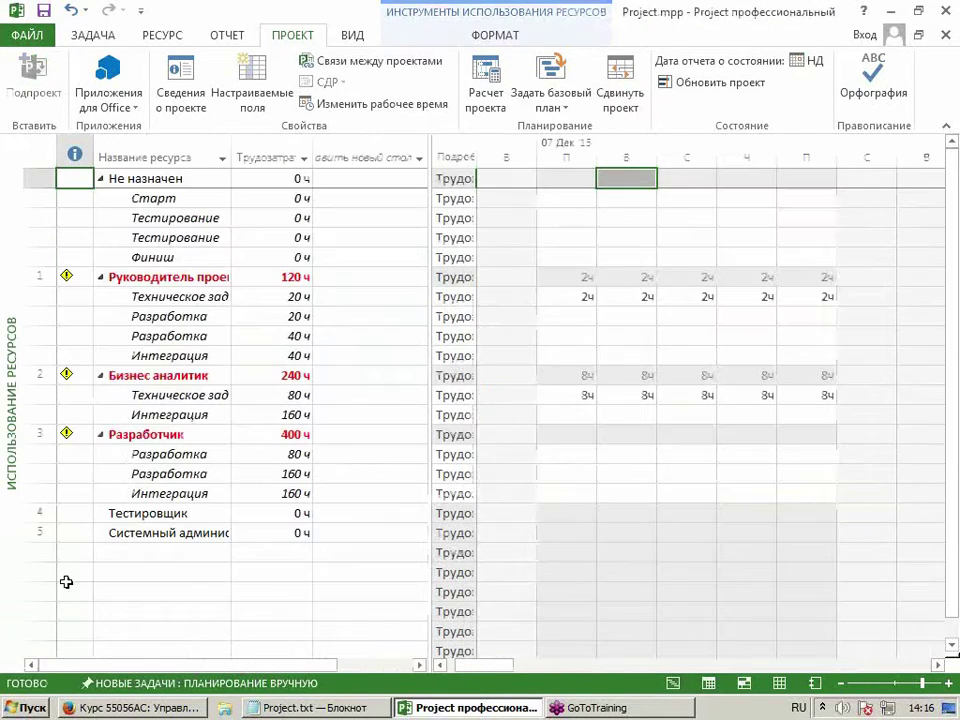
Highlight the Monday-to-Friday work cells for the week of 7 December 2015 in the project manager's 40-hour Разработка assignment.
click(455, 336)
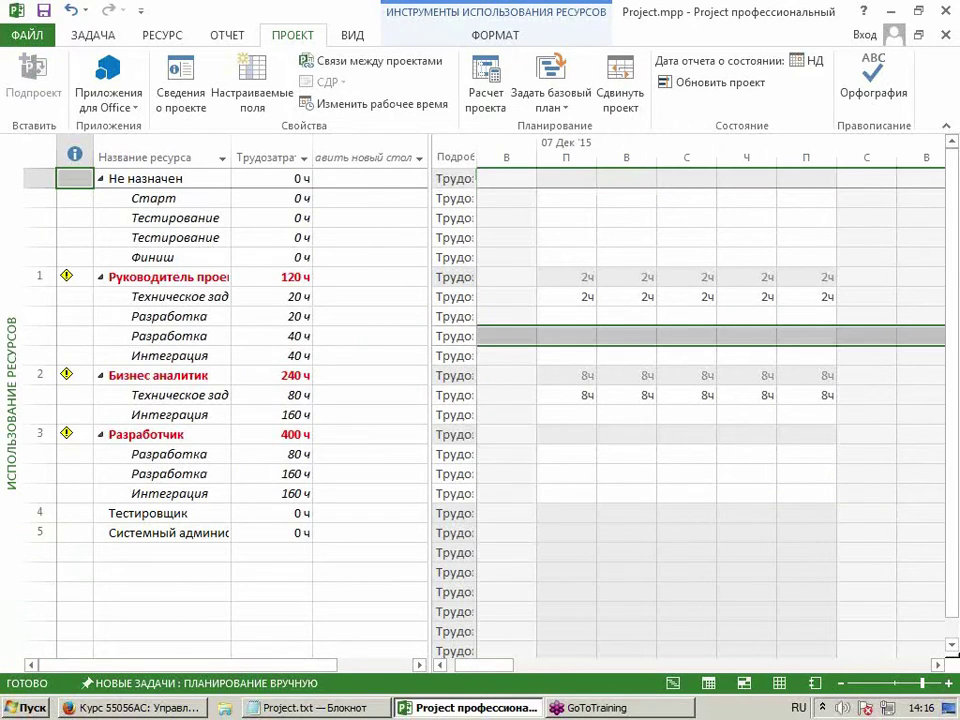
click(577, 335)
click(613, 338)
click(671, 334)
click(746, 336)
click(793, 335)
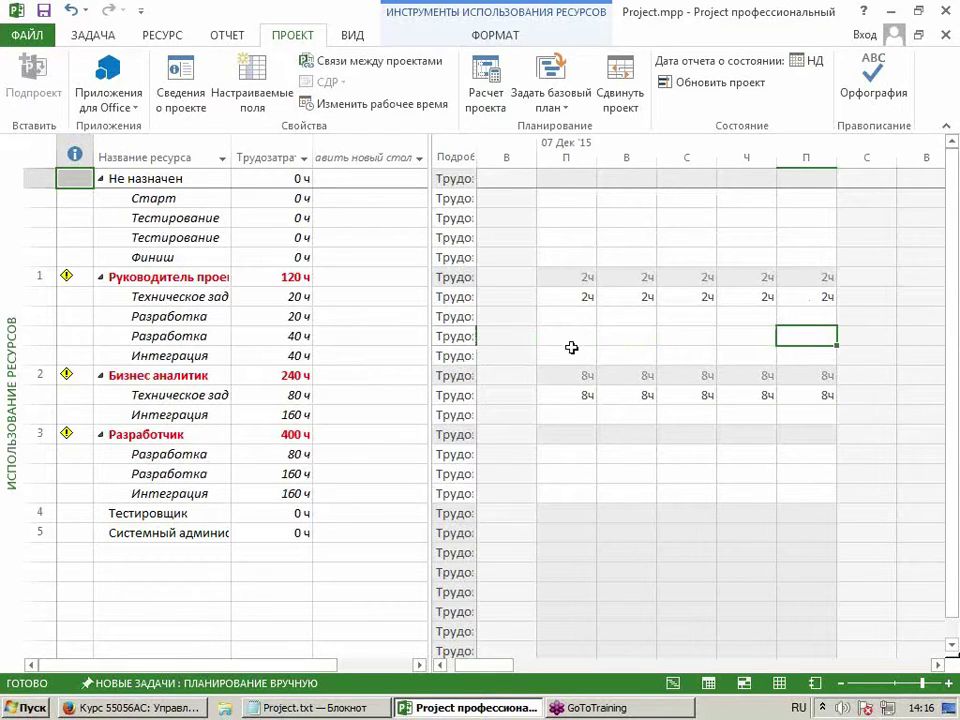
drag(572, 331, 806, 337)
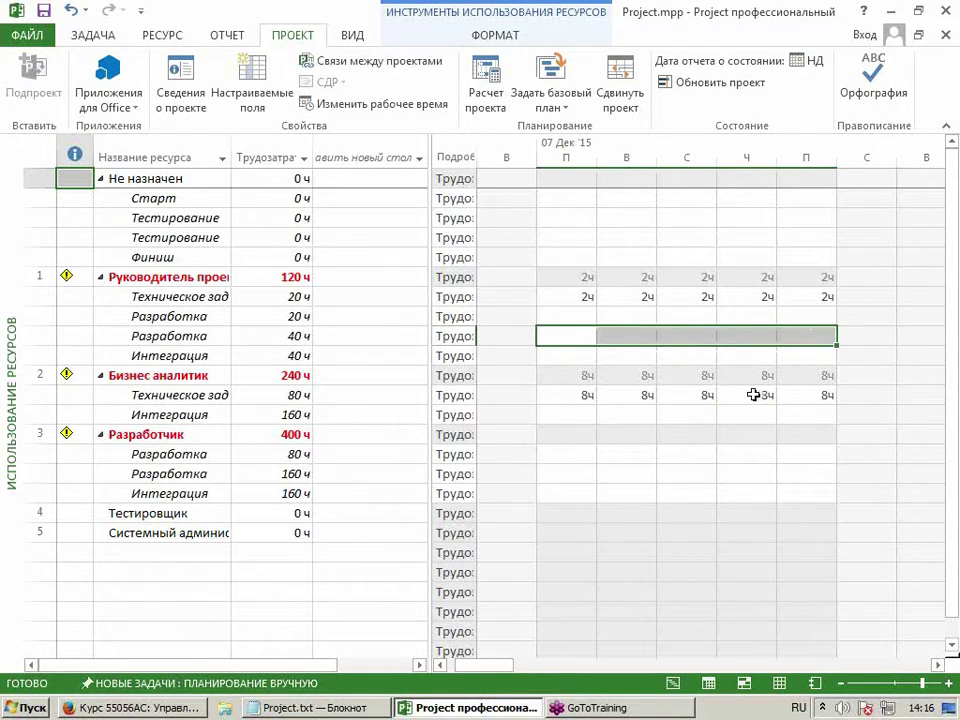
Switch to the Gantt chart view (Диаграмма Ганта) and open the custom fields dialog (Настраиваемые поля) over the task table.
right_click(5, 283)
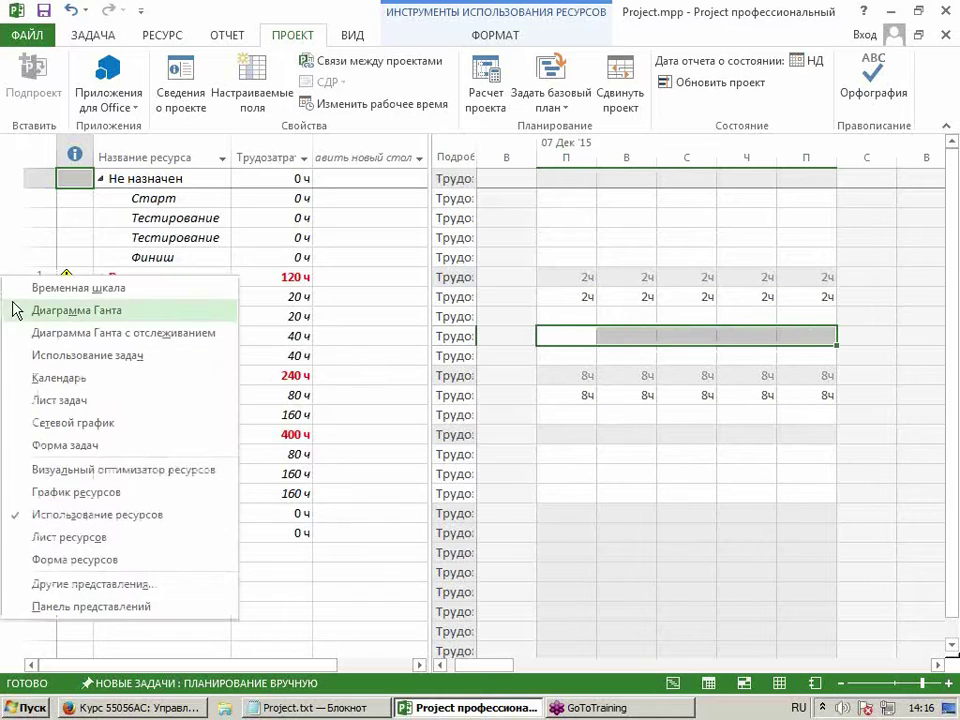
click(17, 310)
click(252, 85)
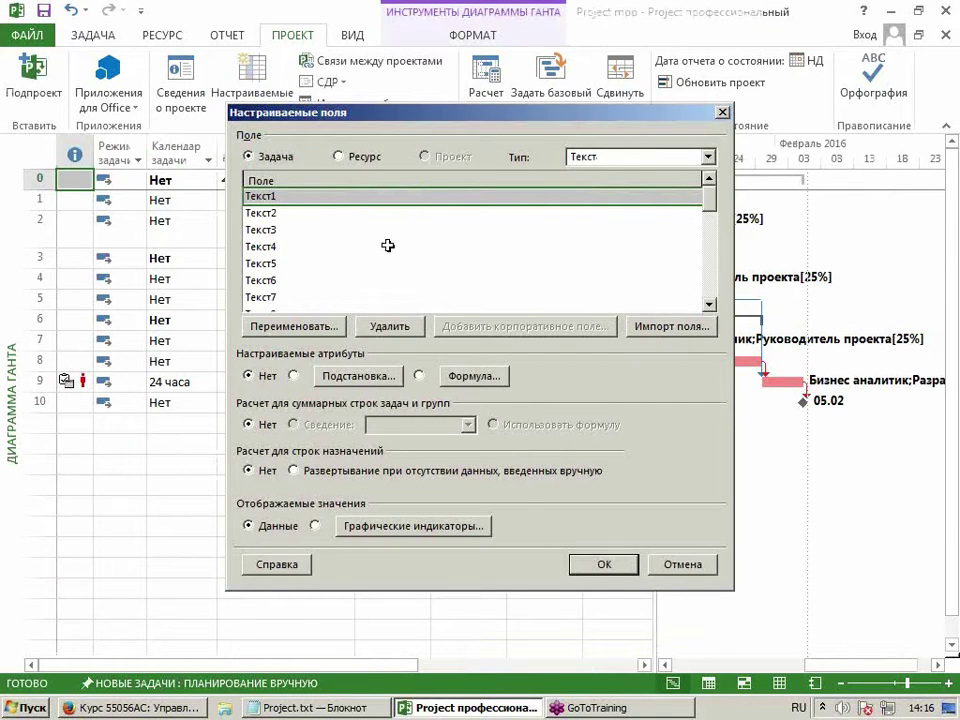
drag(543, 120, 659, 365)
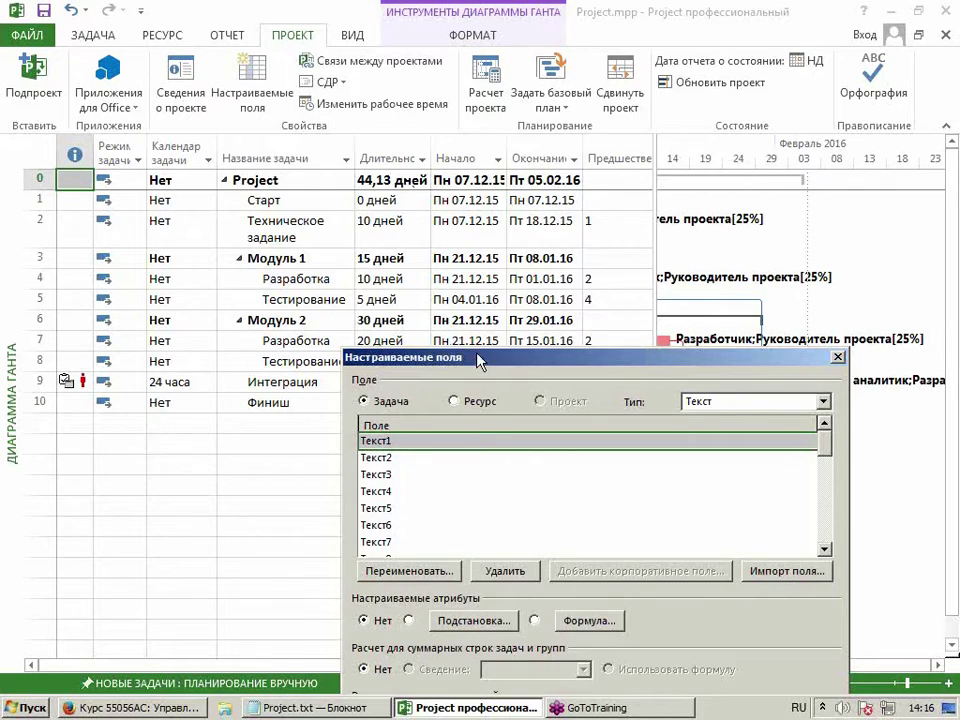
drag(477, 362, 416, 168)
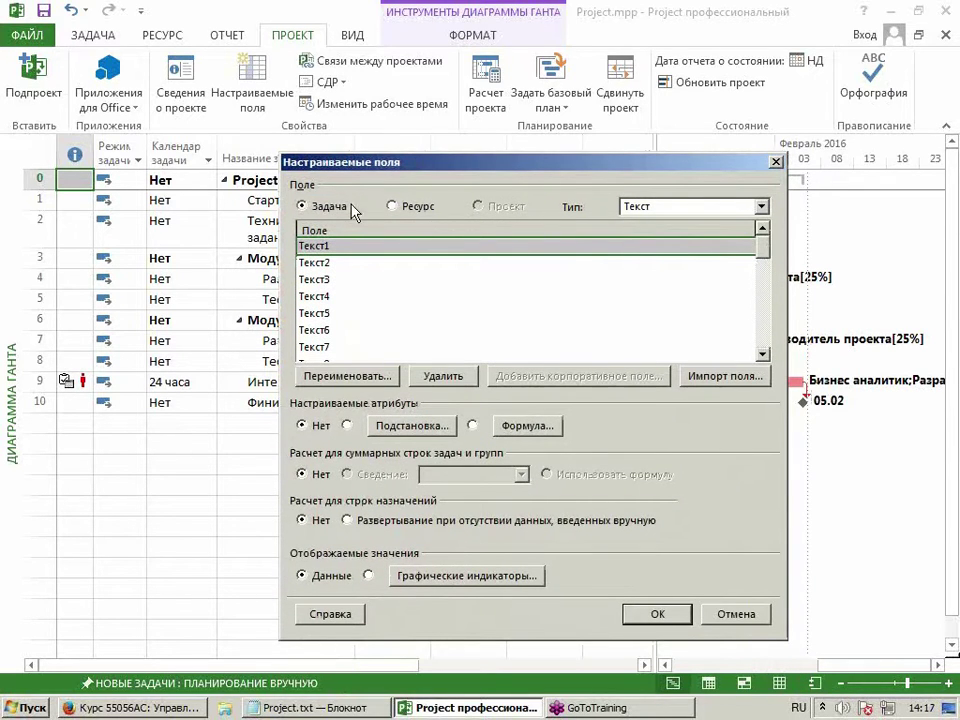
Review the custom fields of type Затраты available for tasks and for resources.
click(667, 207)
click(665, 210)
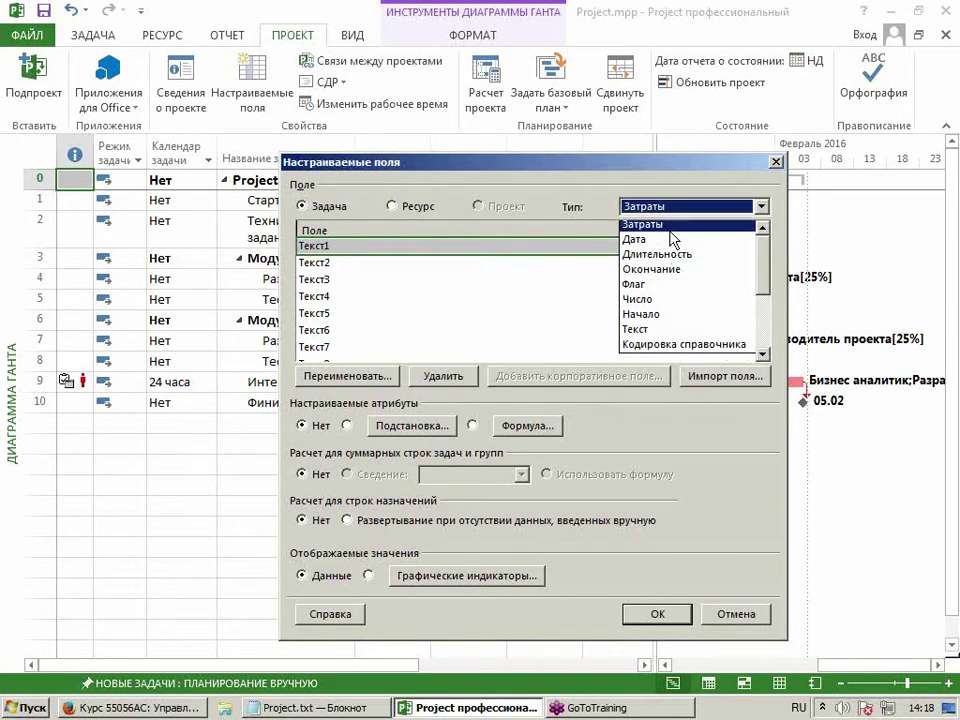
click(676, 225)
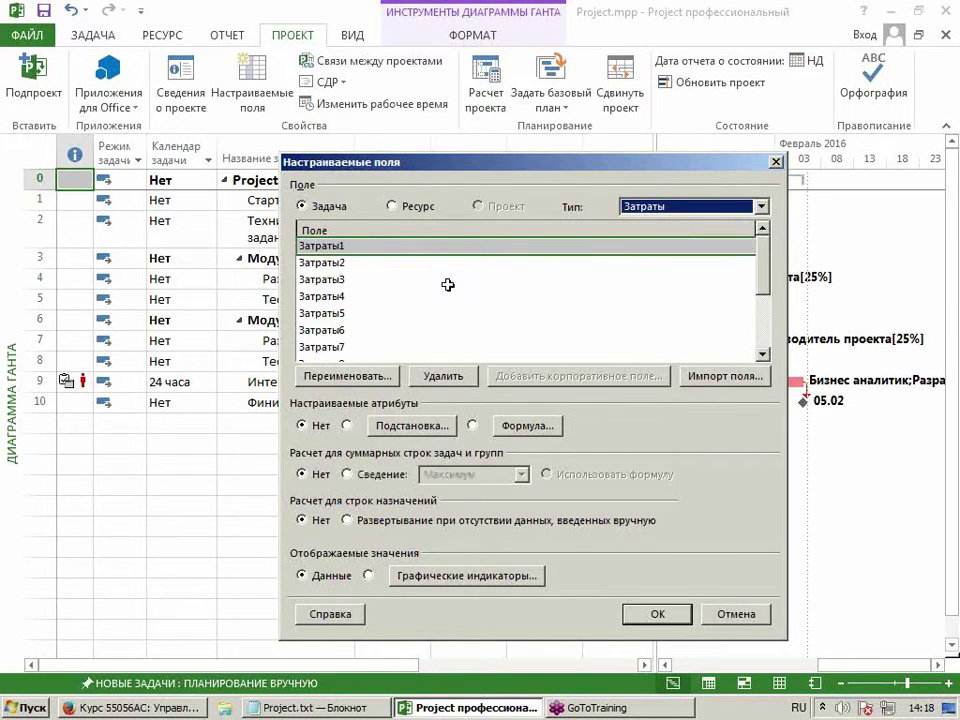
click(762, 345)
click(416, 207)
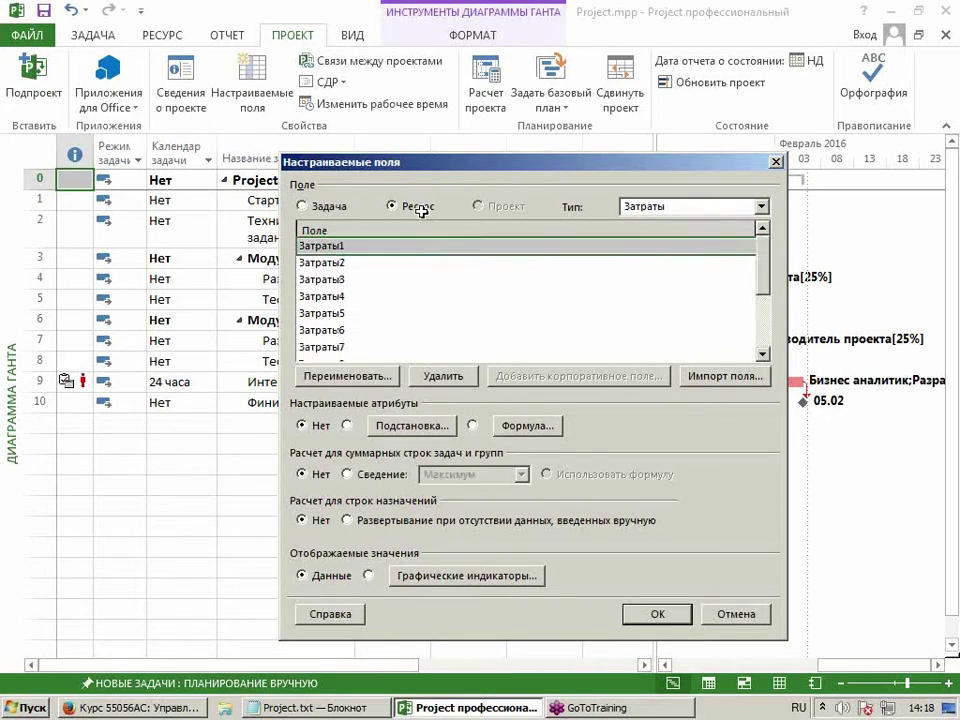
click(762, 345)
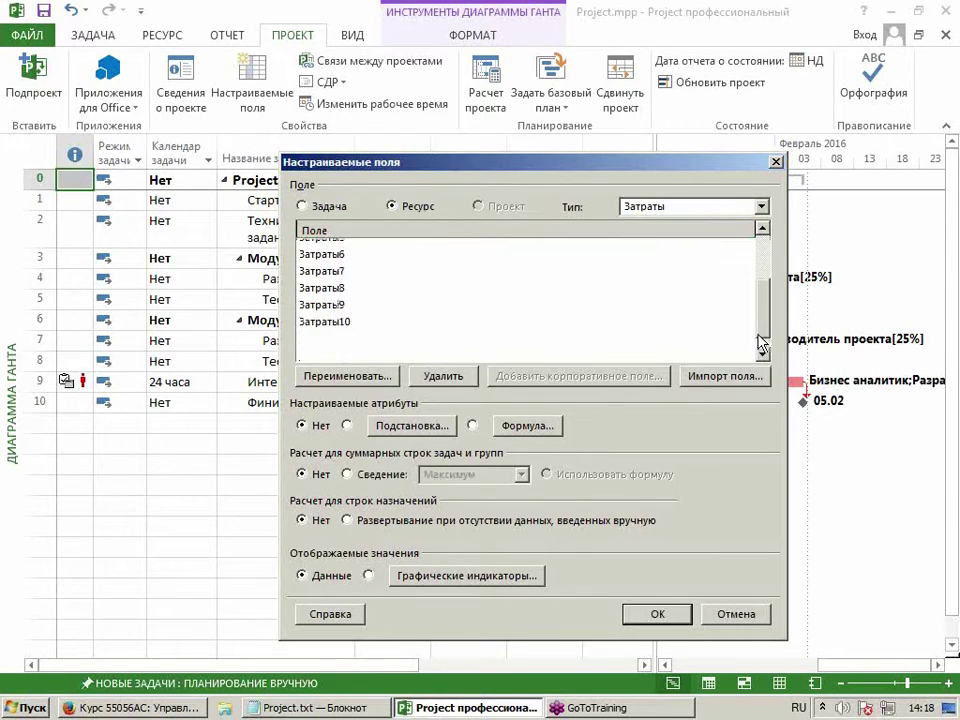
Review the full list of custom fields of type Текст, first for tasks and for resources as well.
click(655, 207)
click(660, 328)
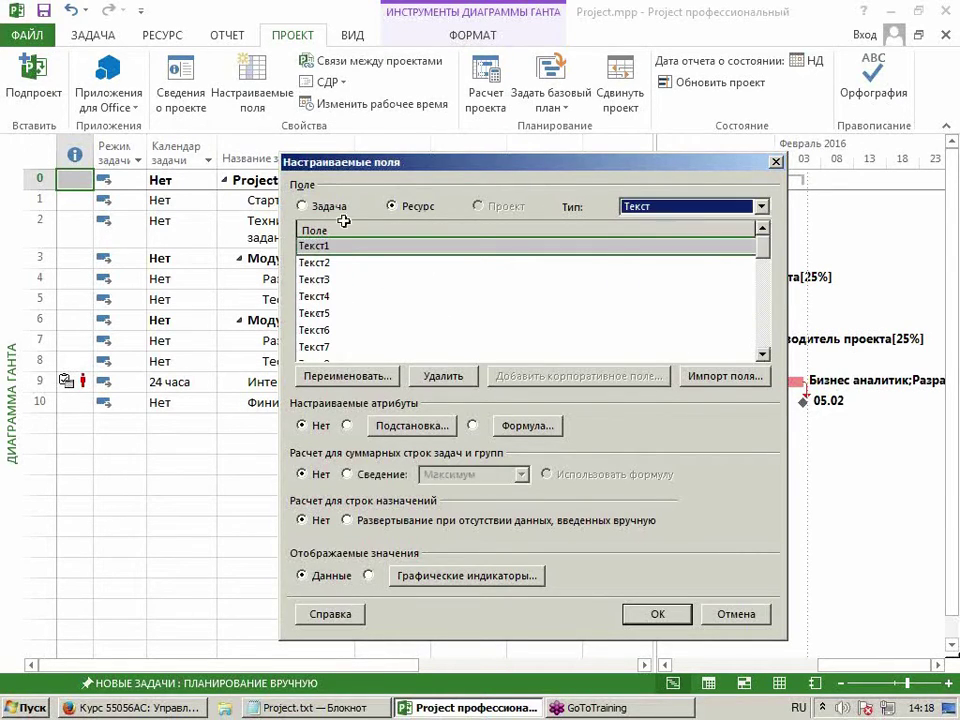
click(302, 206)
scroll(765, 336, down, 8)
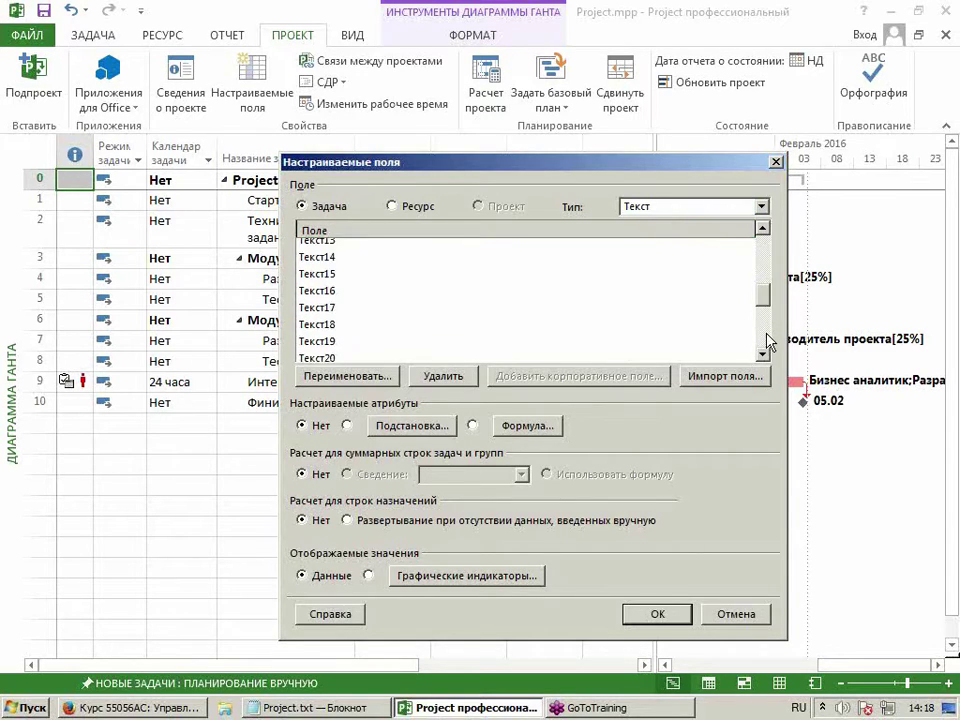
click(418, 207)
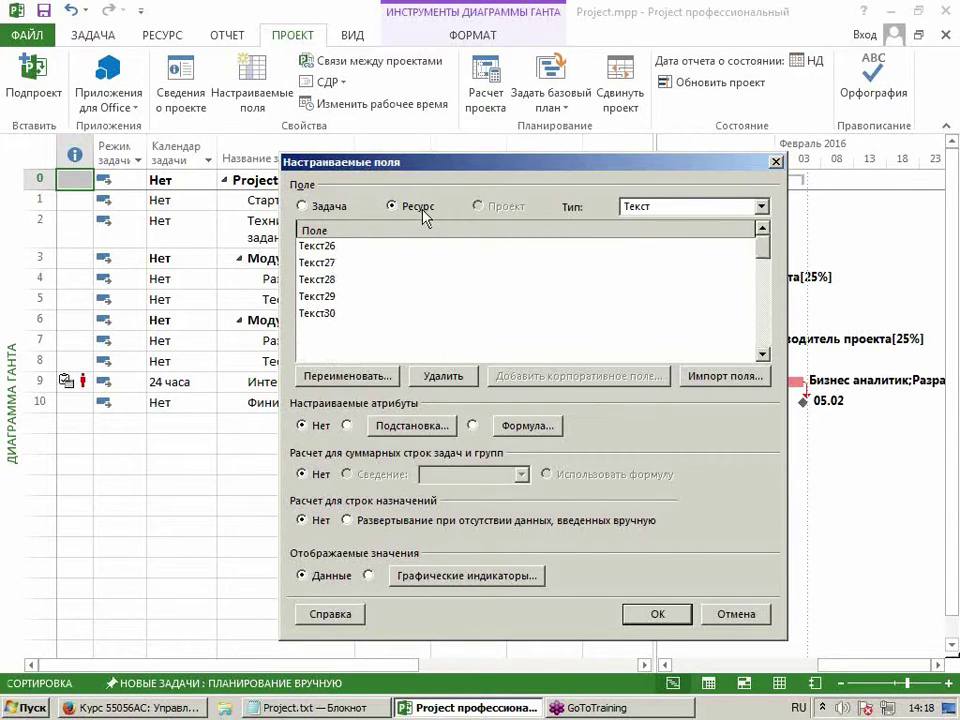
scroll(768, 336, down, 2)
scroll(766, 336, down, 8)
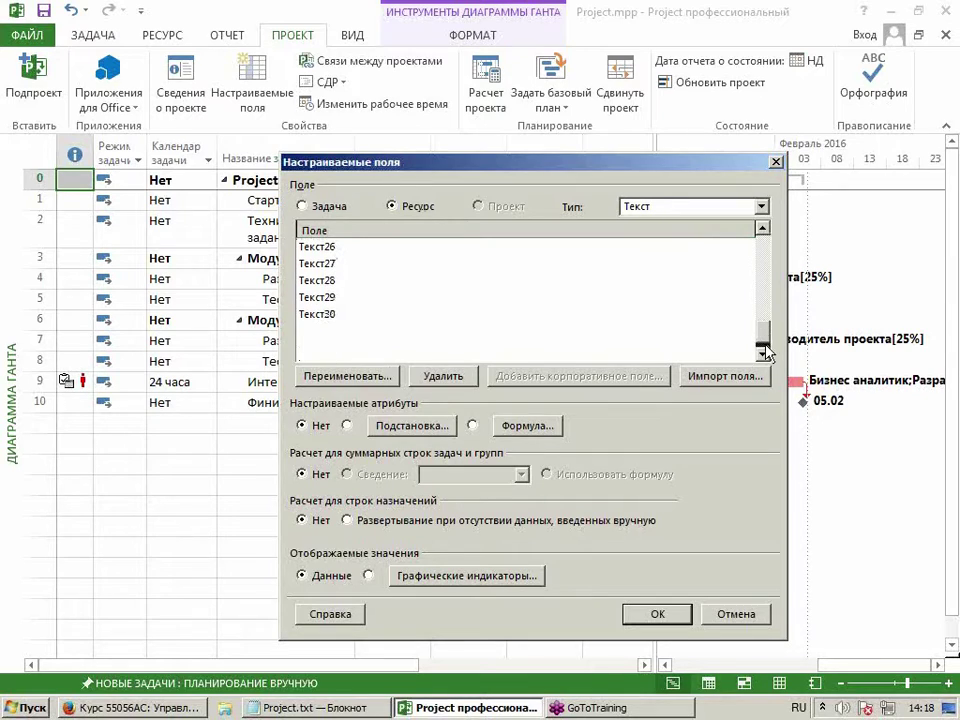
drag(765, 336, 748, 262)
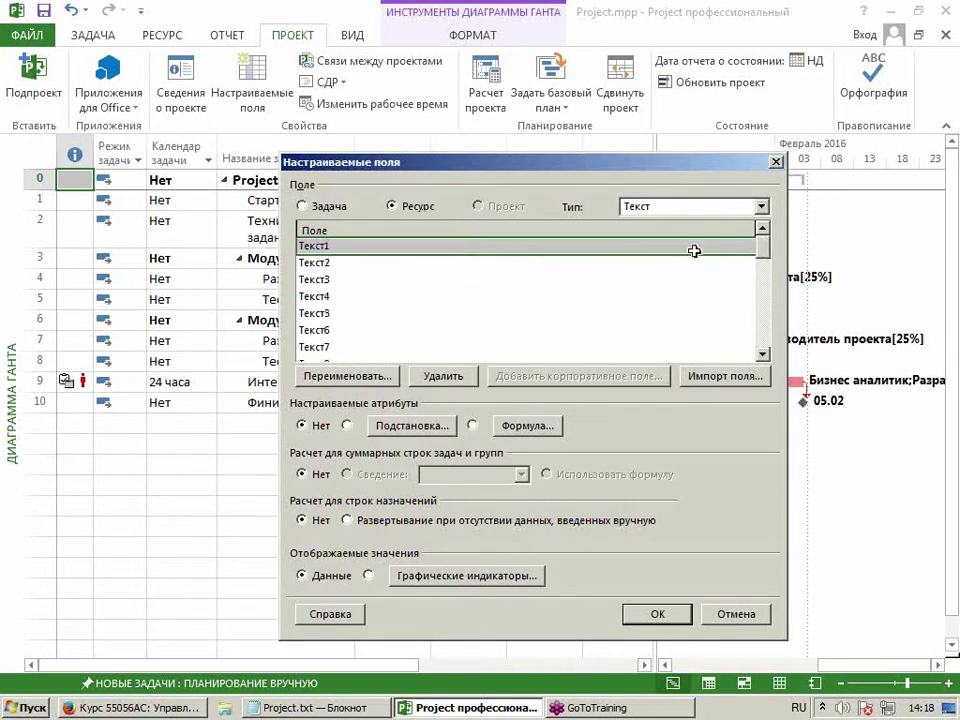
Show the task custom fields of type Длительность in the custom fields dialog.
click(319, 208)
click(740, 205)
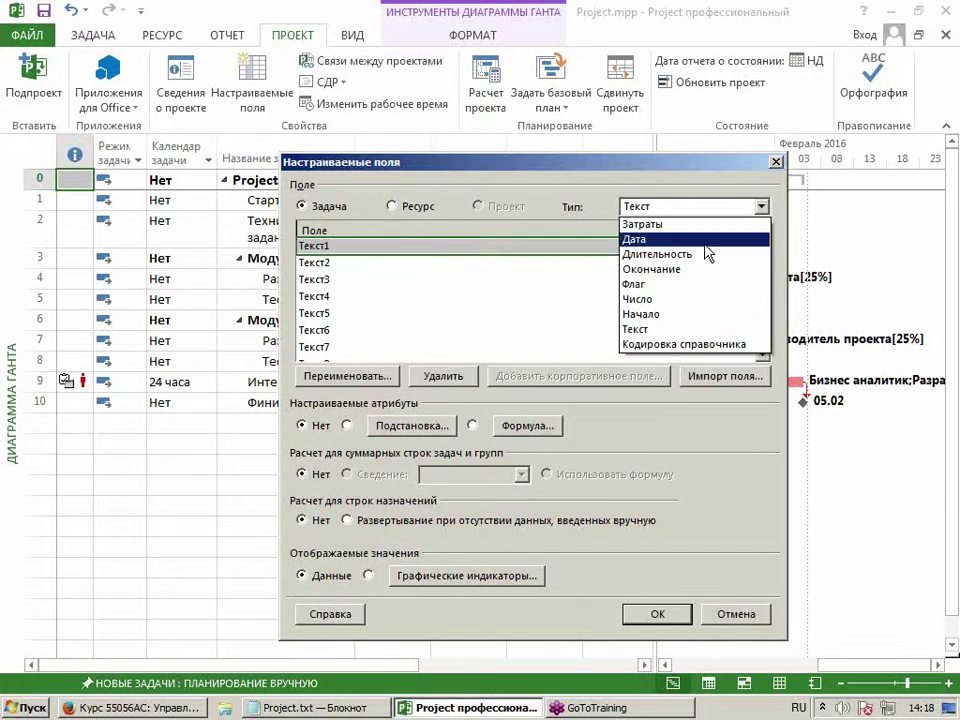
click(515, 172)
drag(568, 167, 570, 339)
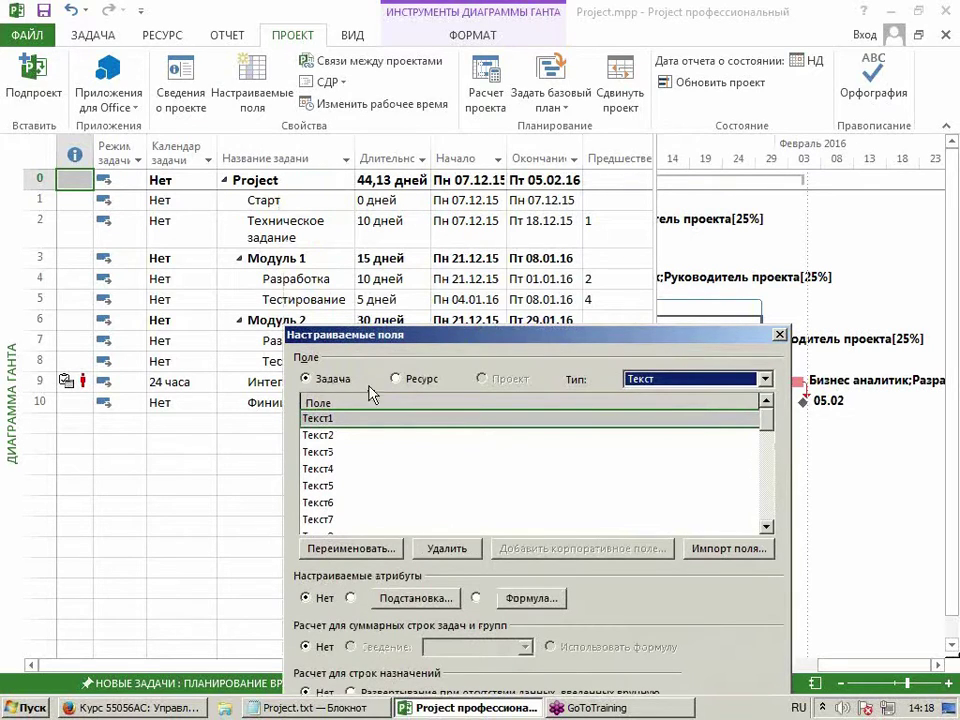
click(663, 382)
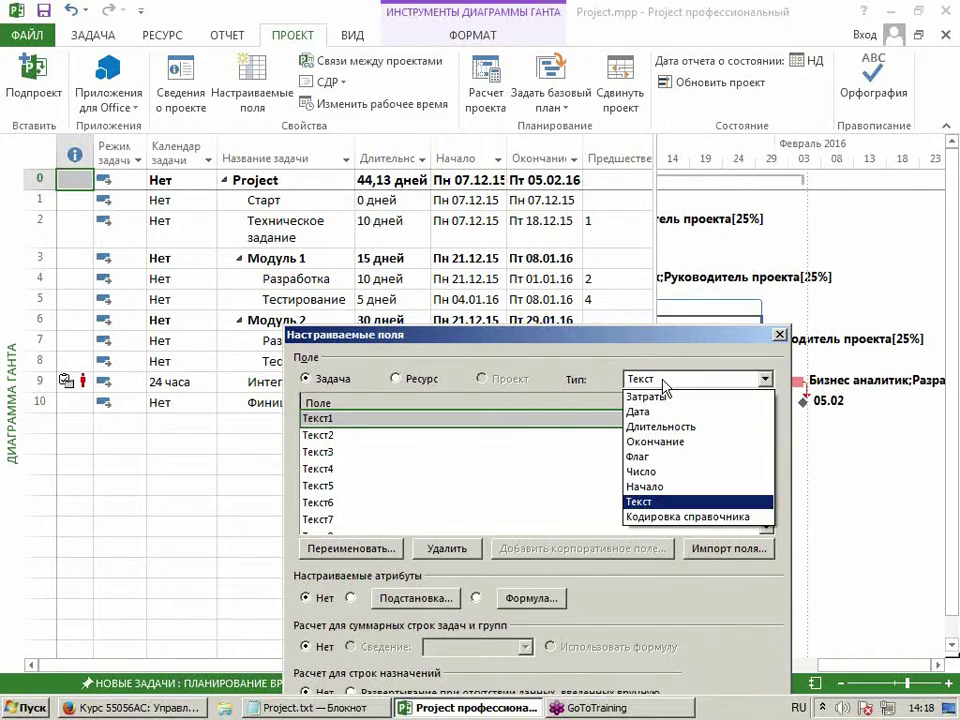
click(658, 426)
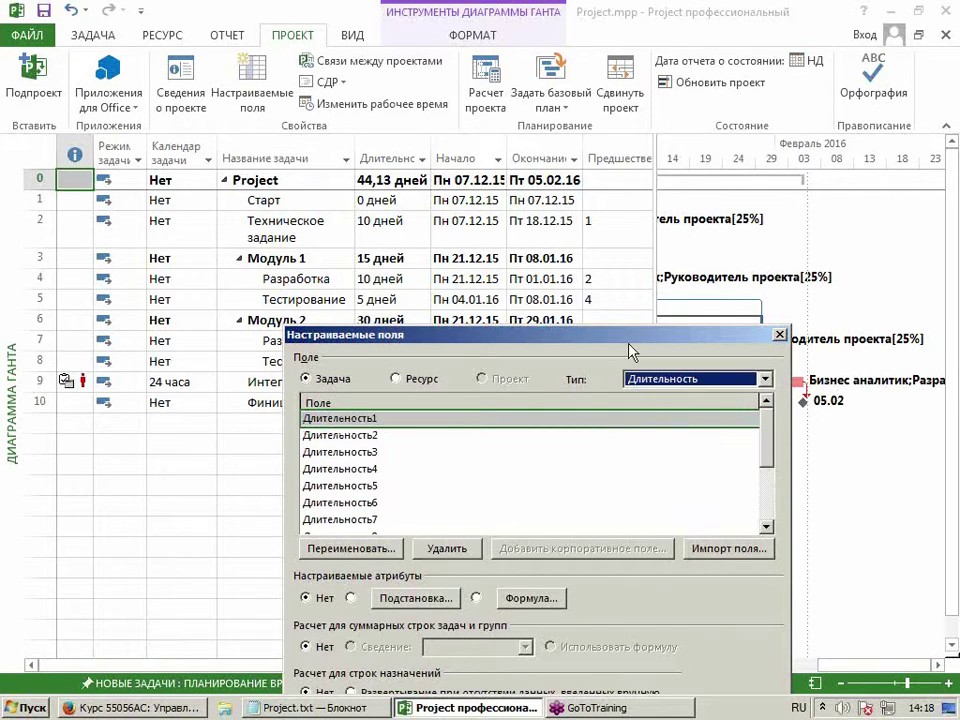
drag(624, 343, 632, 174)
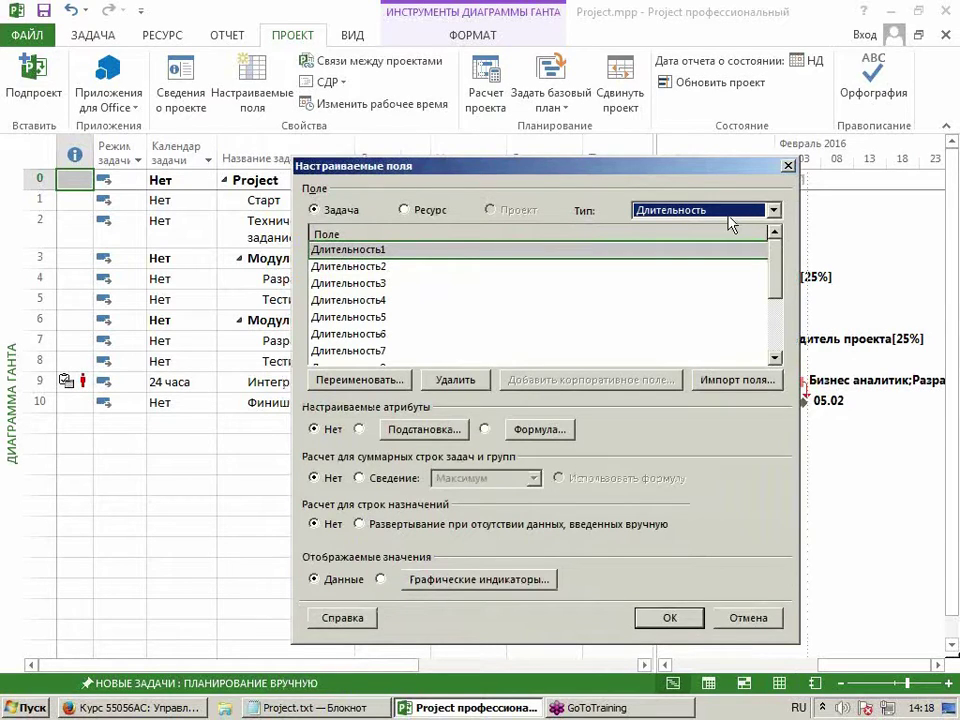
Rename the task custom field Длительность1 as Календарное время and apply the custom field changes.
drag(776, 268, 772, 235)
click(407, 382)
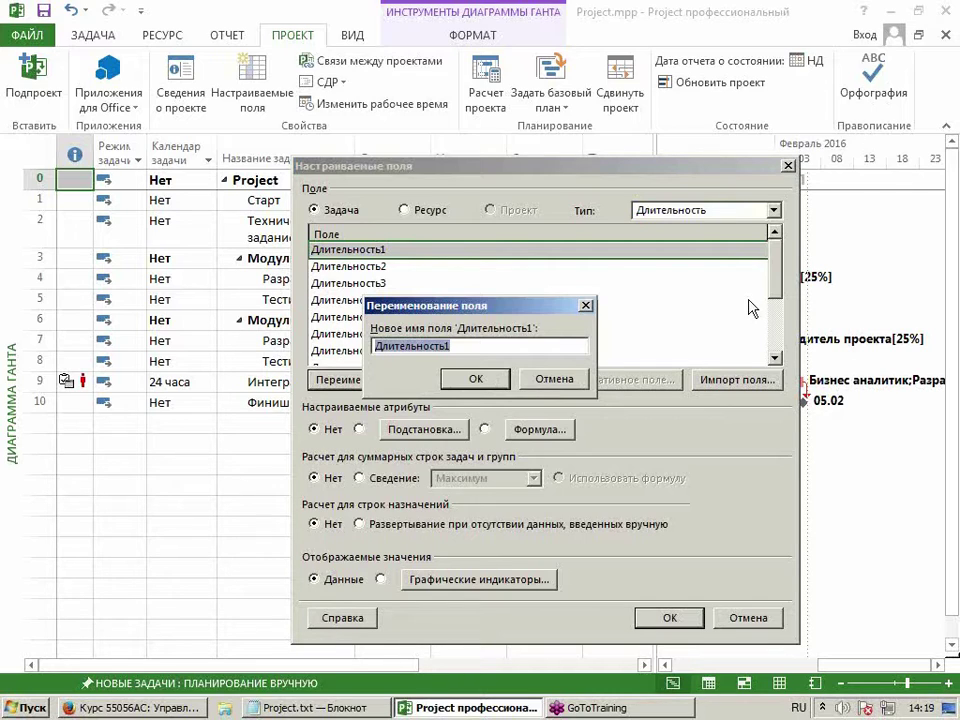
text(Календарное время)
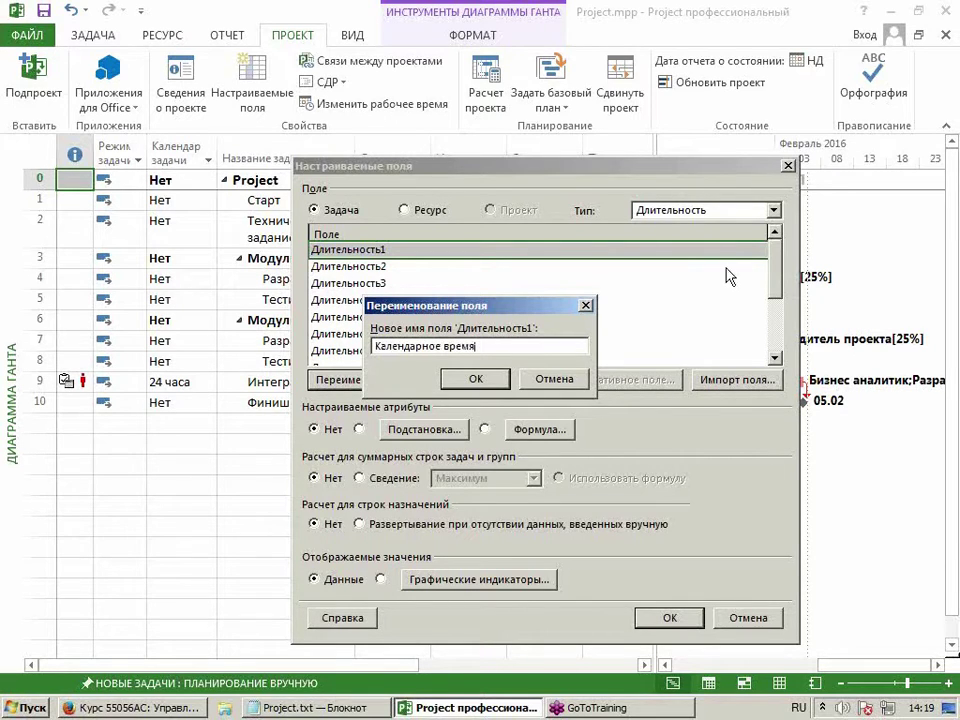
click(475, 379)
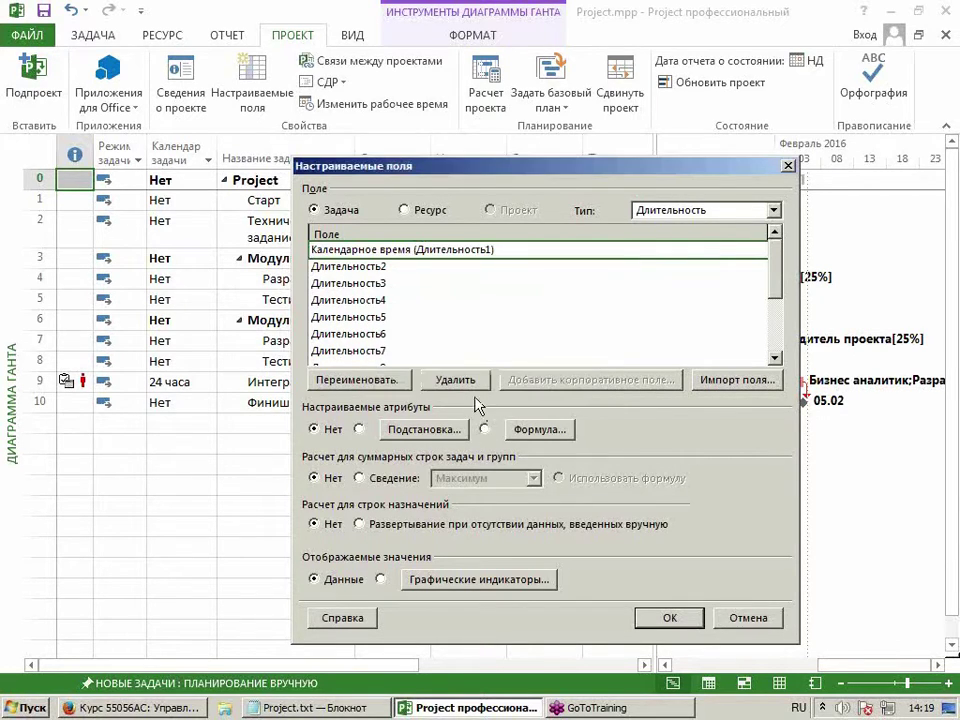
click(652, 618)
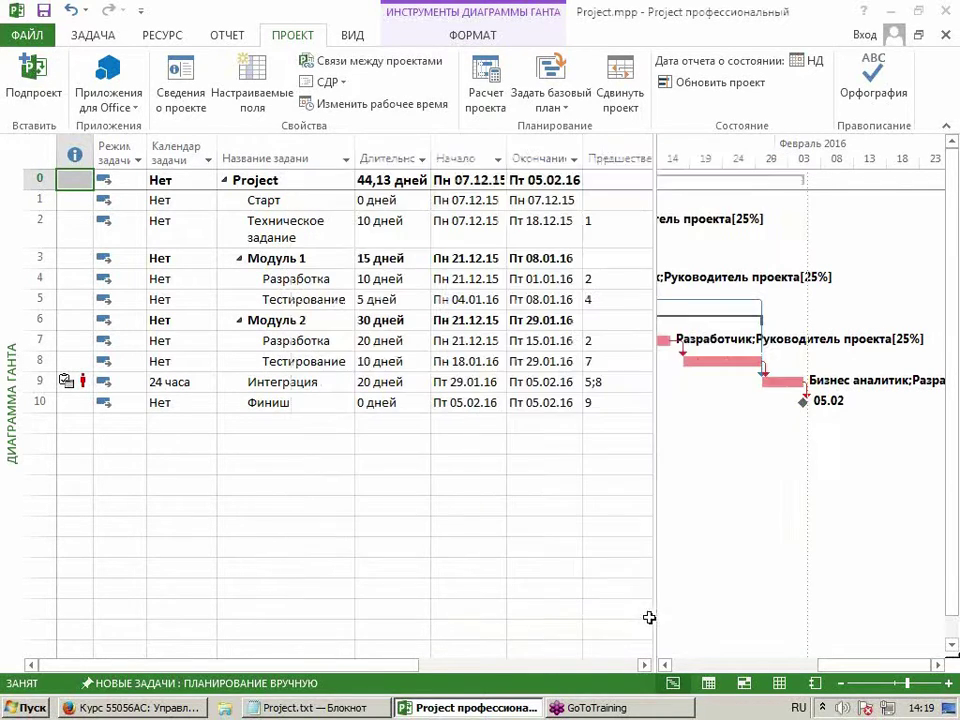
Insert the Календарное время (Длительность1) column before the Длительность column in the task table.
click(375, 158)
right_click(396, 158)
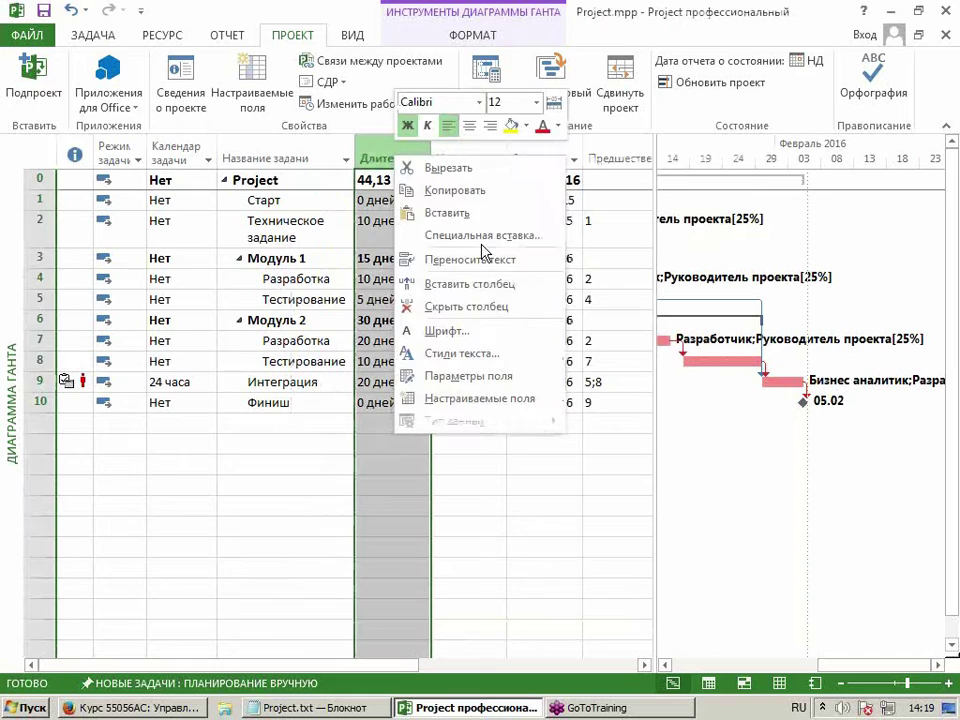
click(431, 285)
text(Календарное время ( Длительность1)
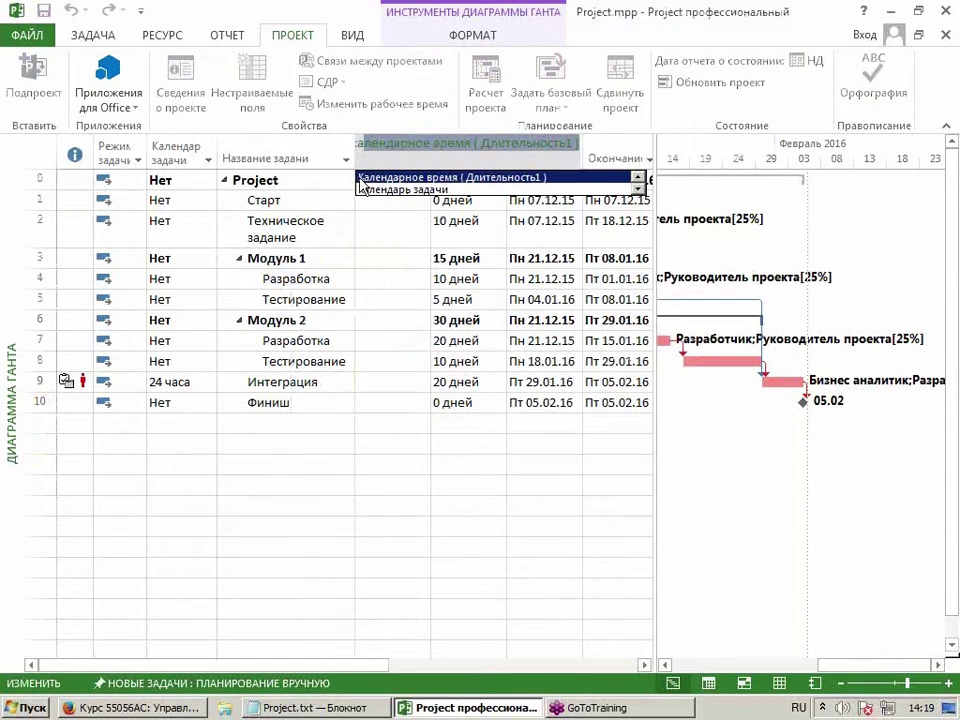
click(468, 179)
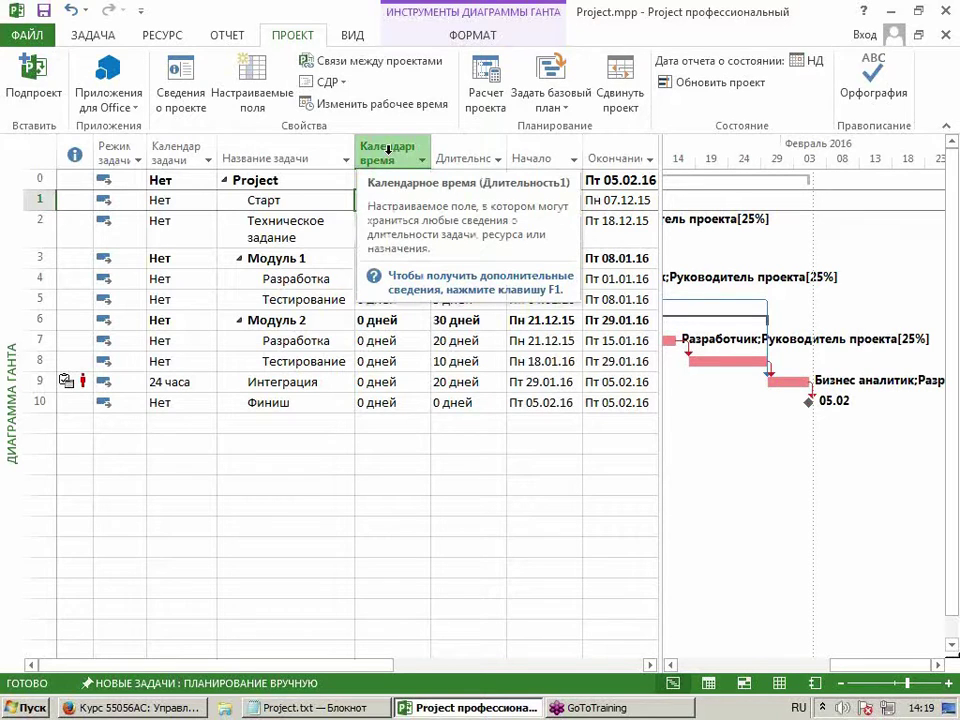
Try a Календарное время value of 5 days for the Техническое задание task and discard the edit.
click(396, 222)
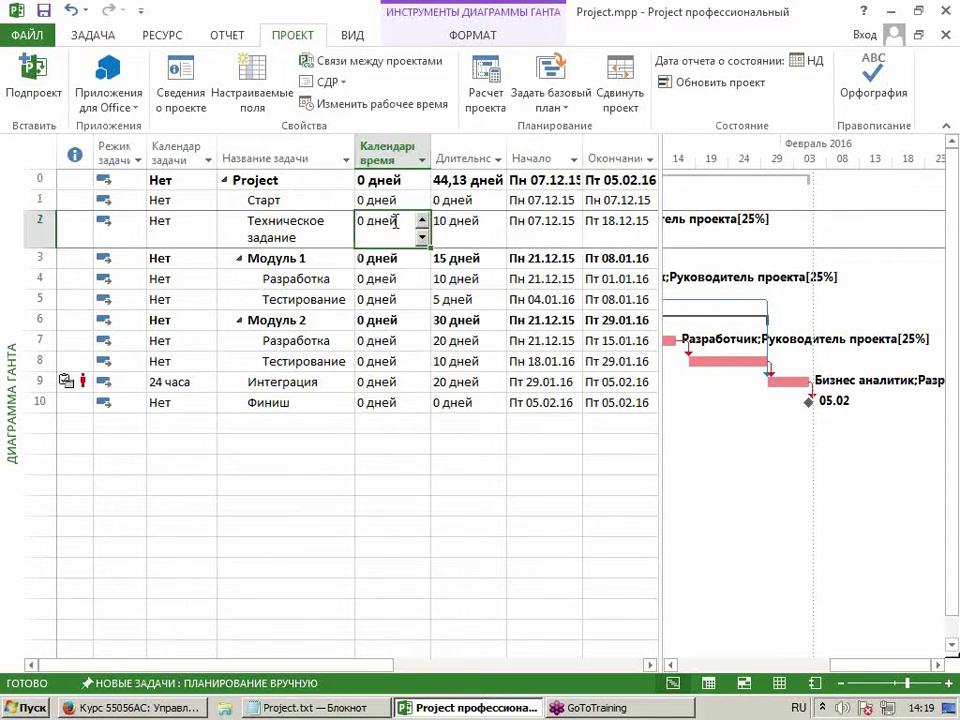
click(423, 222)
click(423, 222)
click(423, 222)
click(423, 222)
click(423, 222)
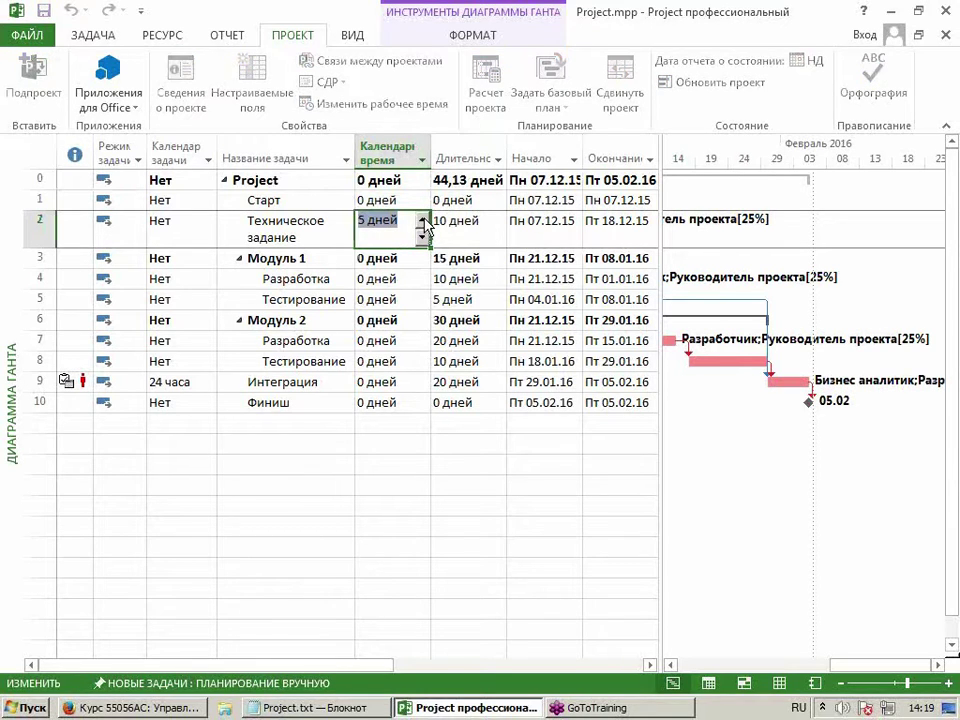
key(Escape)
click(313, 200)
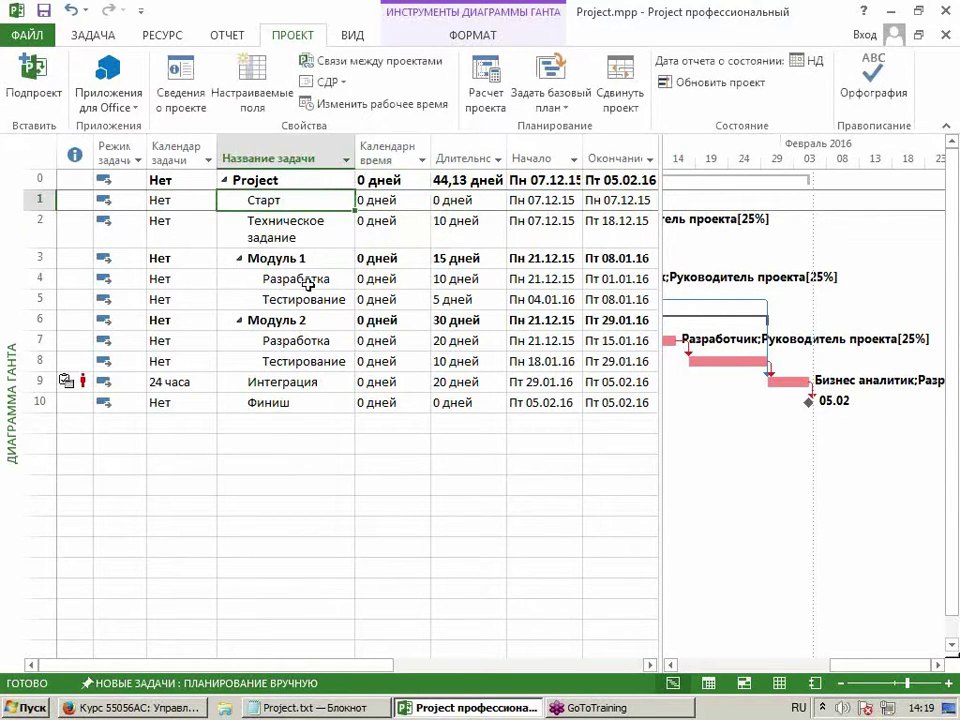
Examine the Календарное время custom field in the Техническое задание task's details and close them without changes.
double_click(306, 238)
click(505, 201)
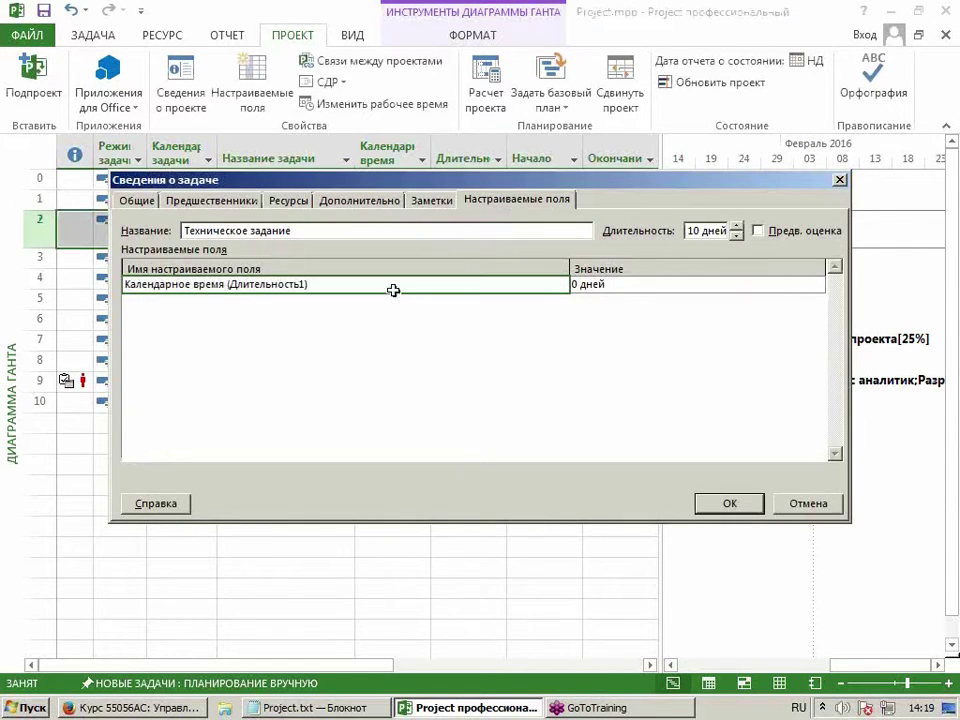
click(619, 285)
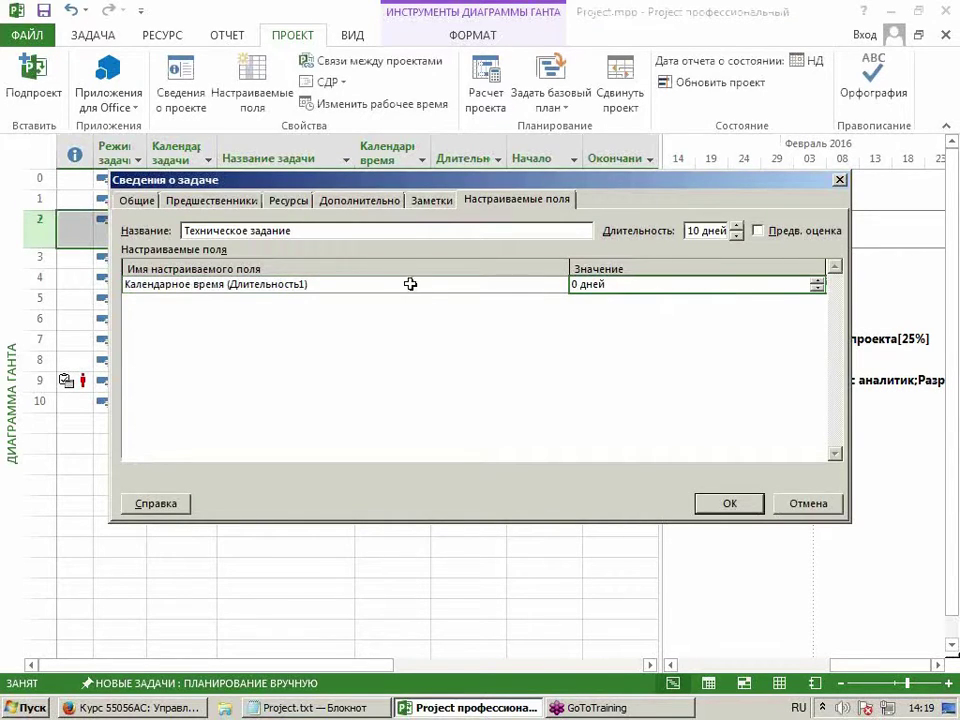
click(278, 285)
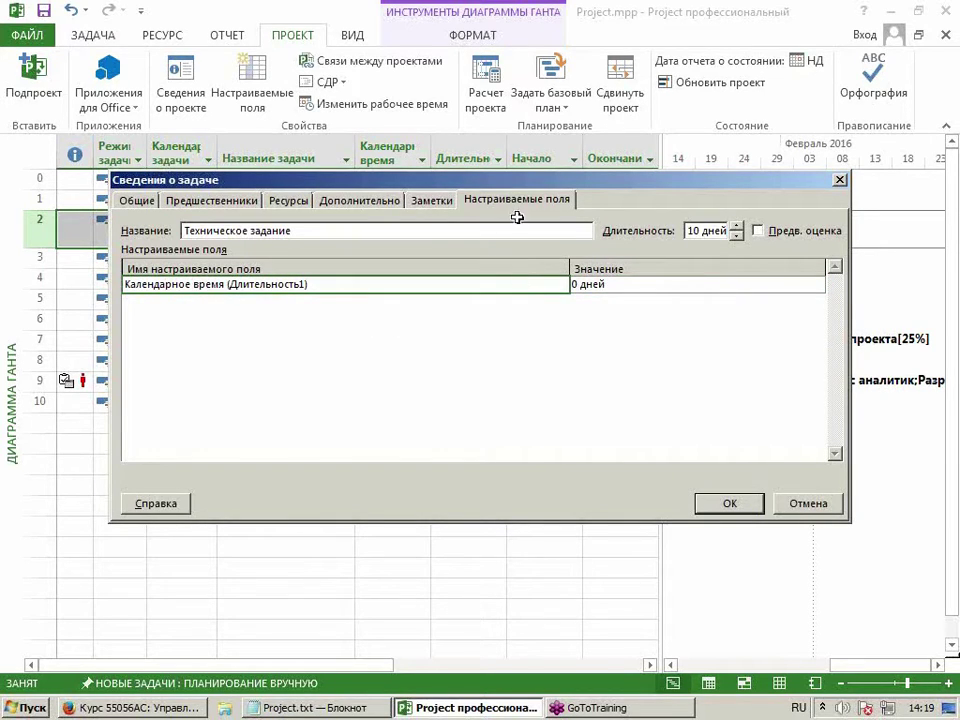
click(604, 285)
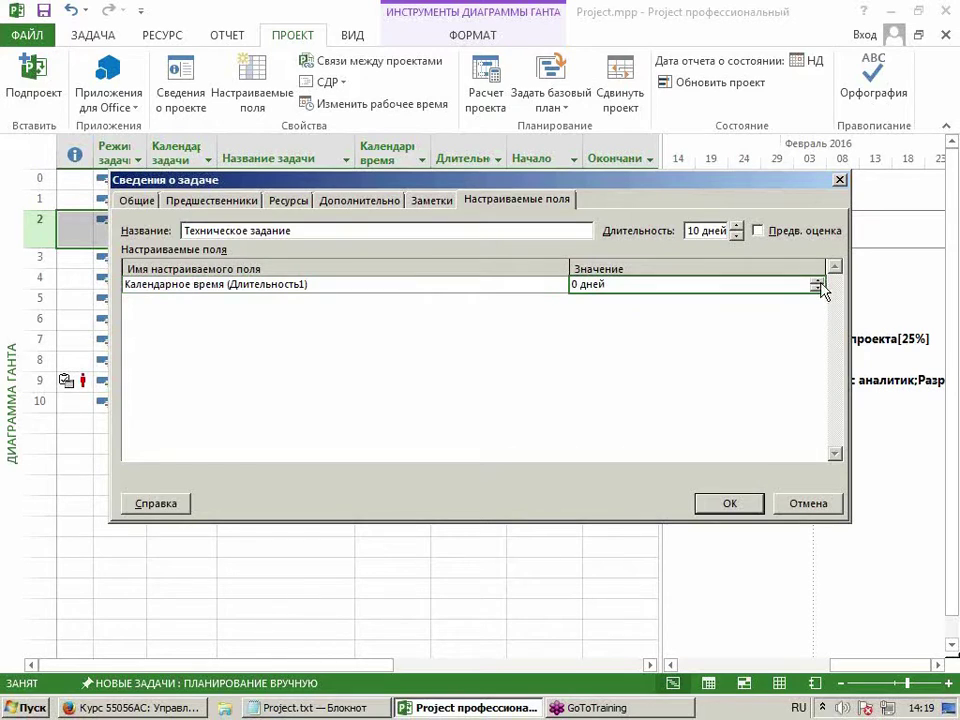
click(806, 503)
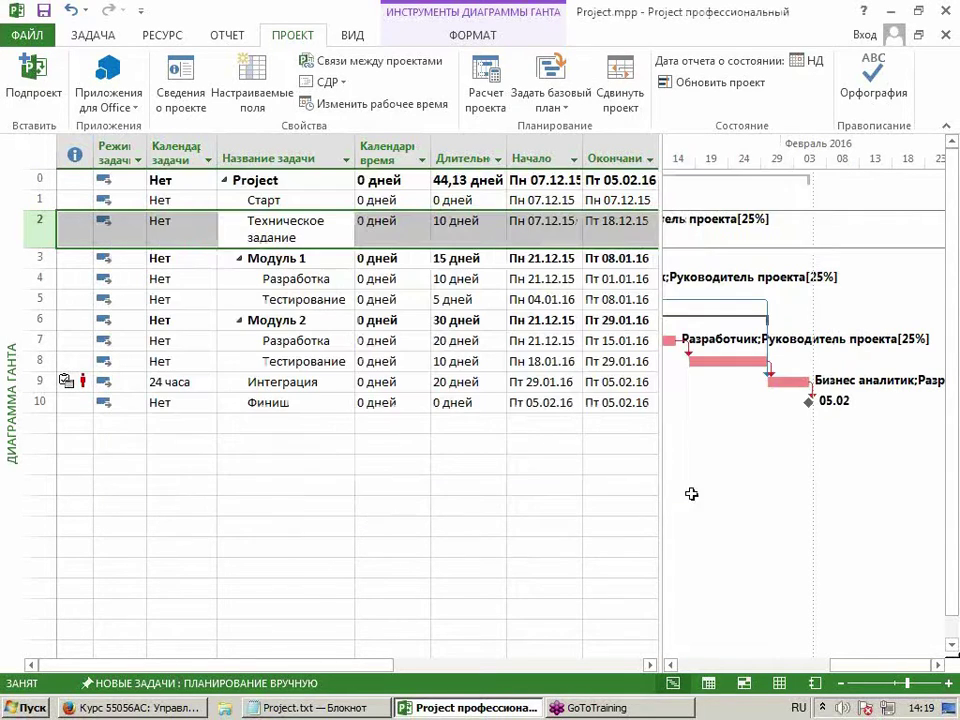
Open the formula for the Календарное время custom field, look through the function categories, and insert the date function ProjDateDiff.
click(390, 153)
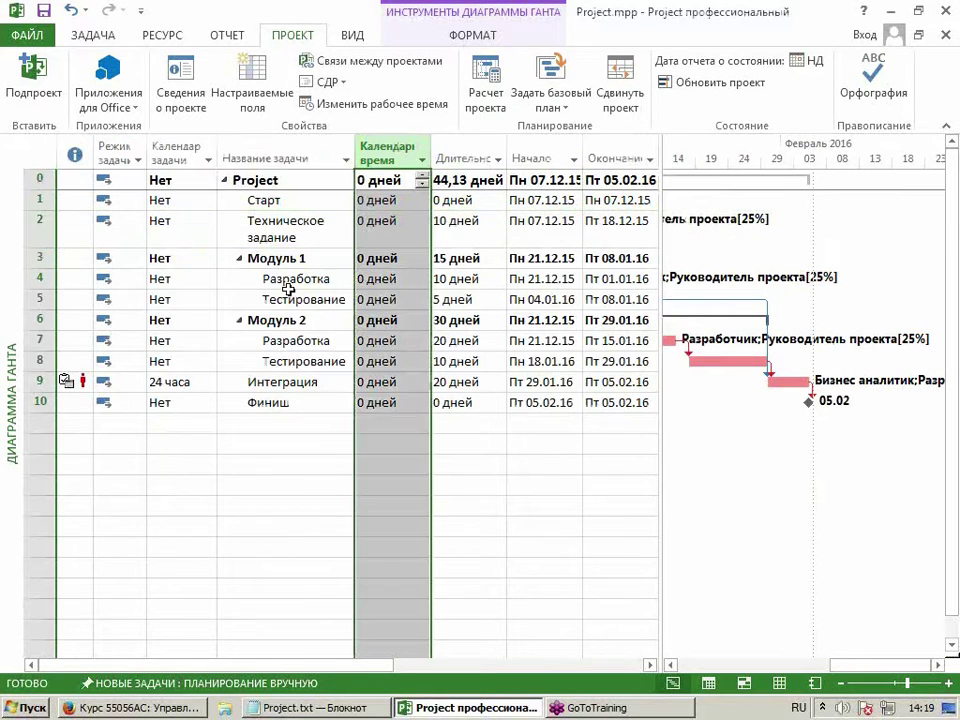
click(255, 95)
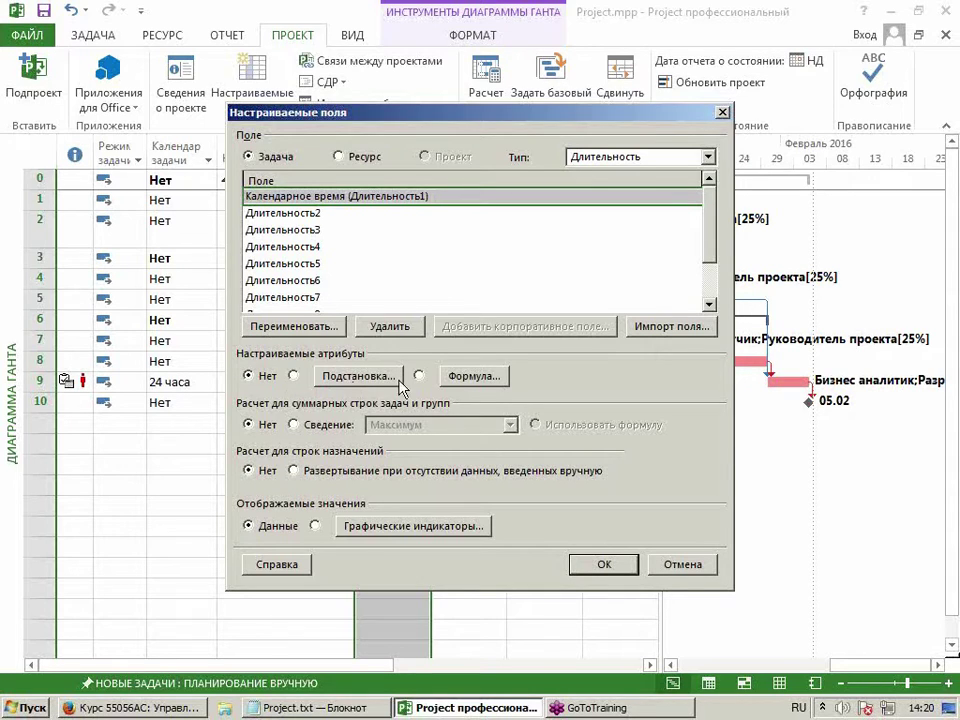
click(463, 381)
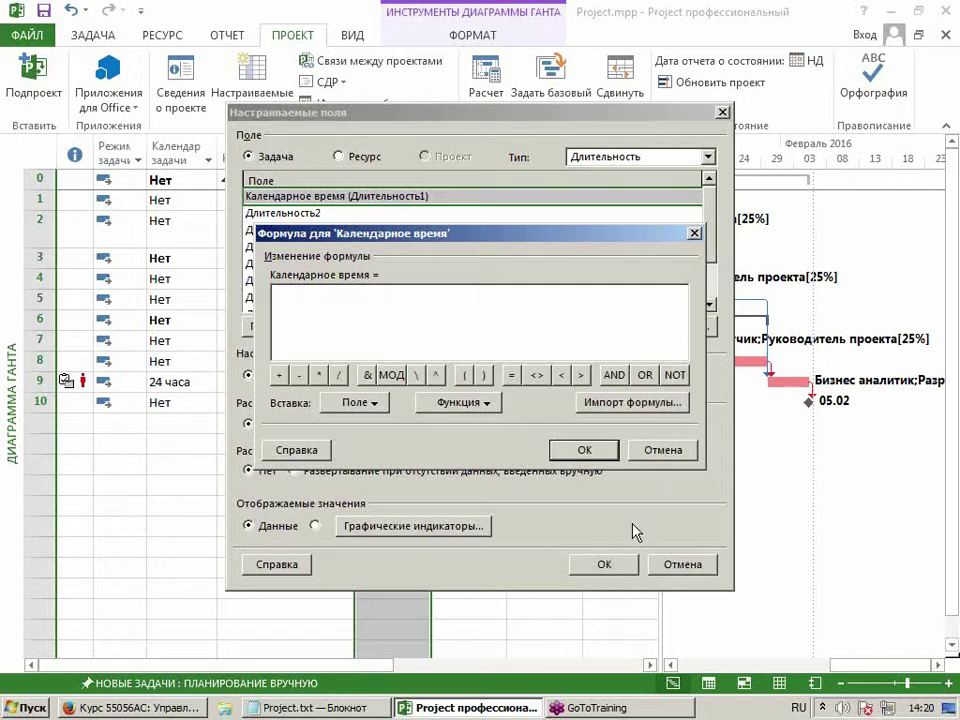
click(459, 403)
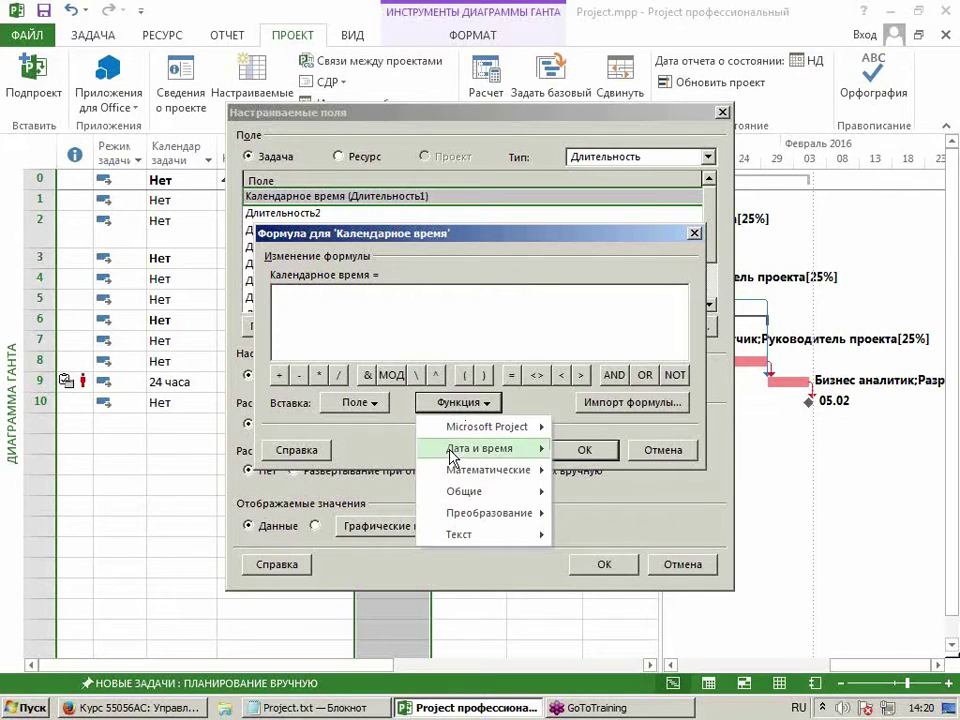
mouse_move(451, 457)
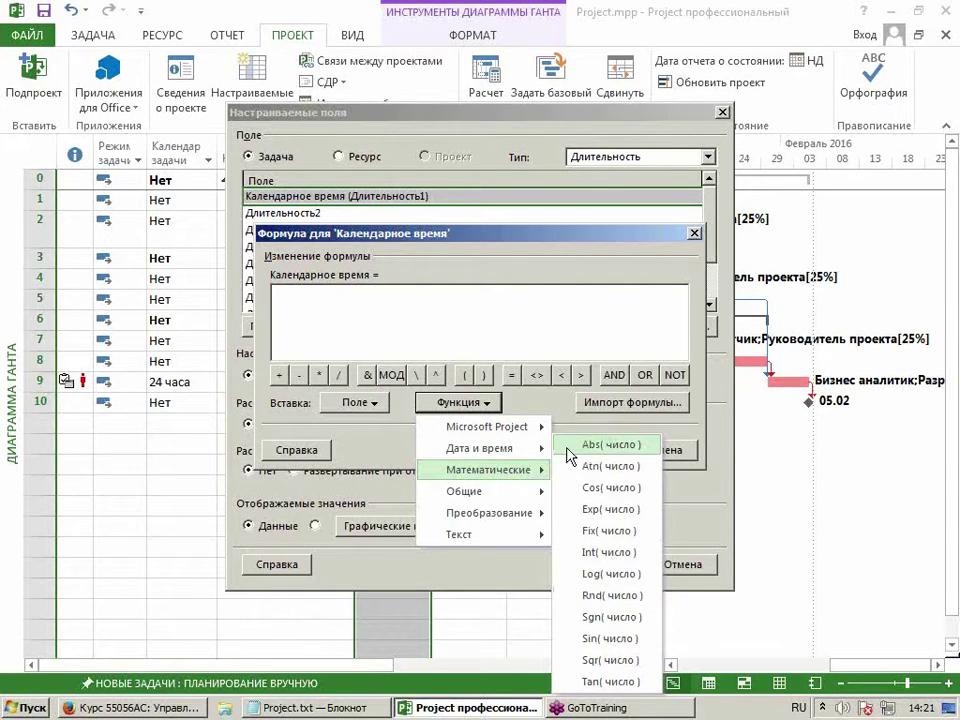
mouse_move(515, 513)
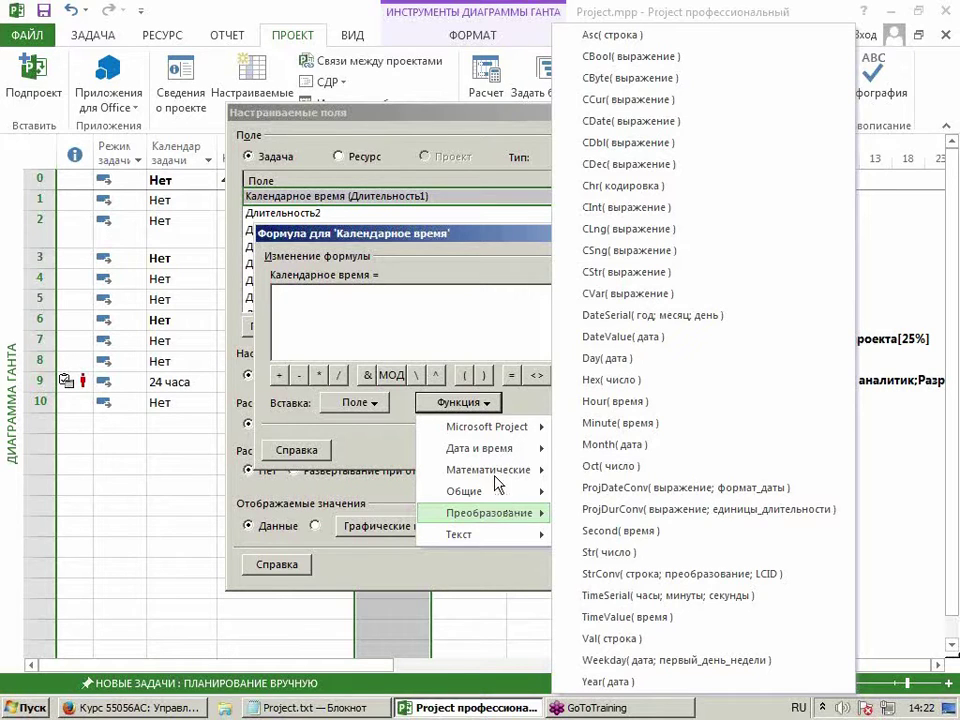
mouse_move(489, 455)
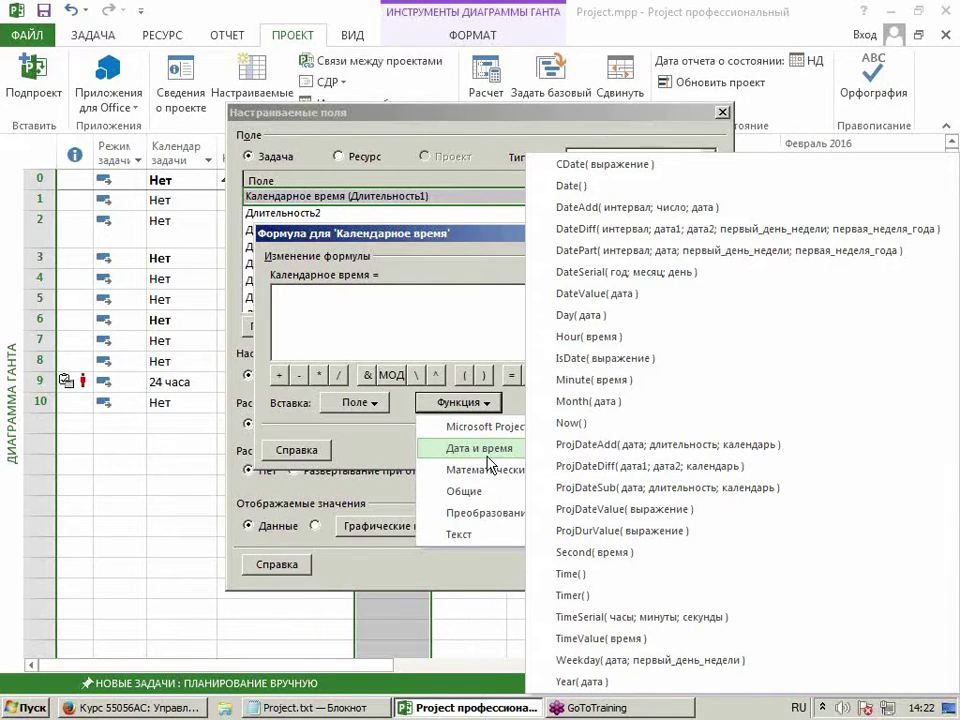
mouse_move(481, 517)
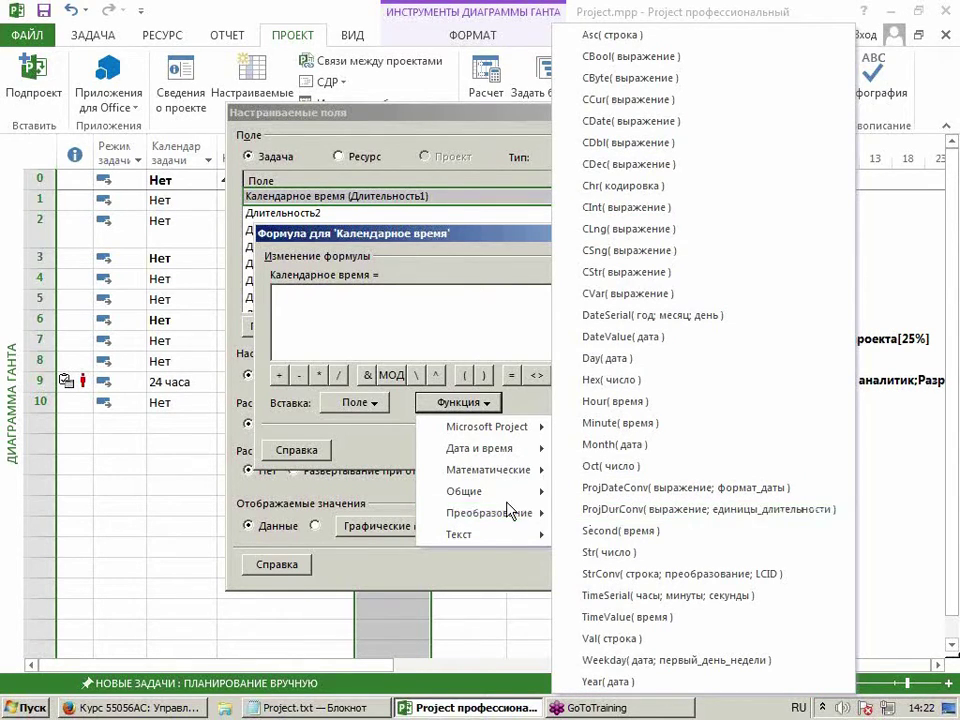
mouse_move(502, 492)
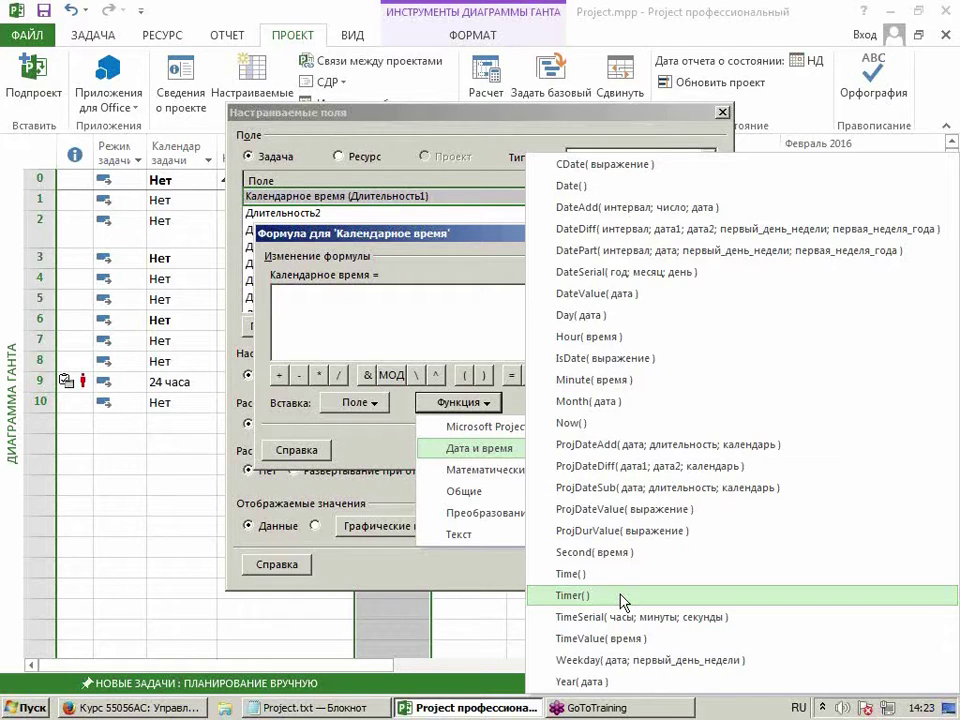
mouse_move(511, 545)
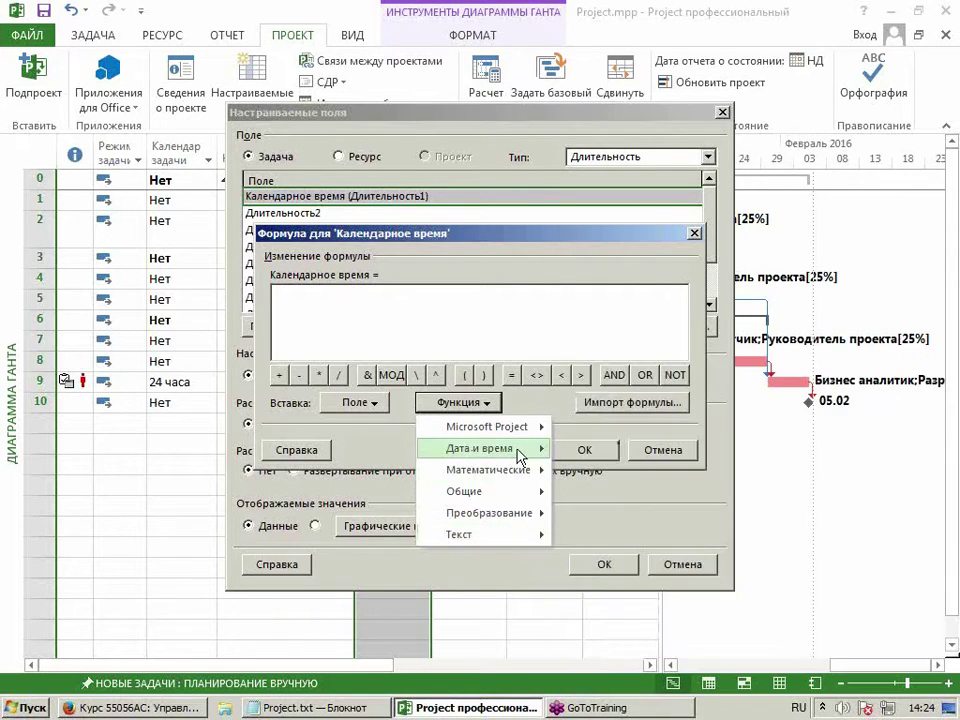
mouse_move(520, 458)
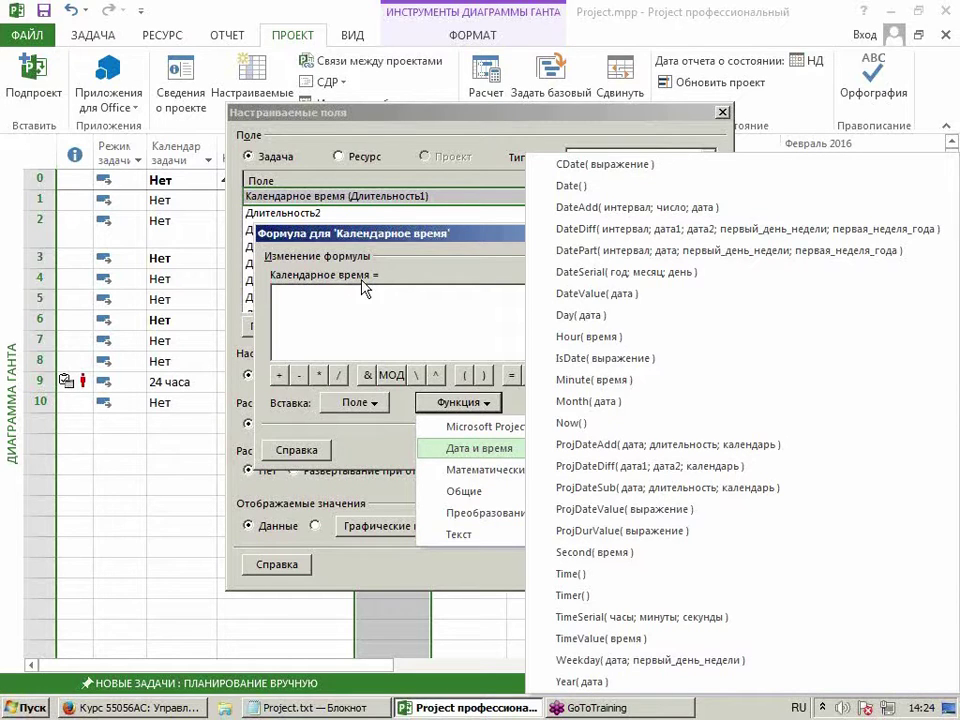
click(554, 470)
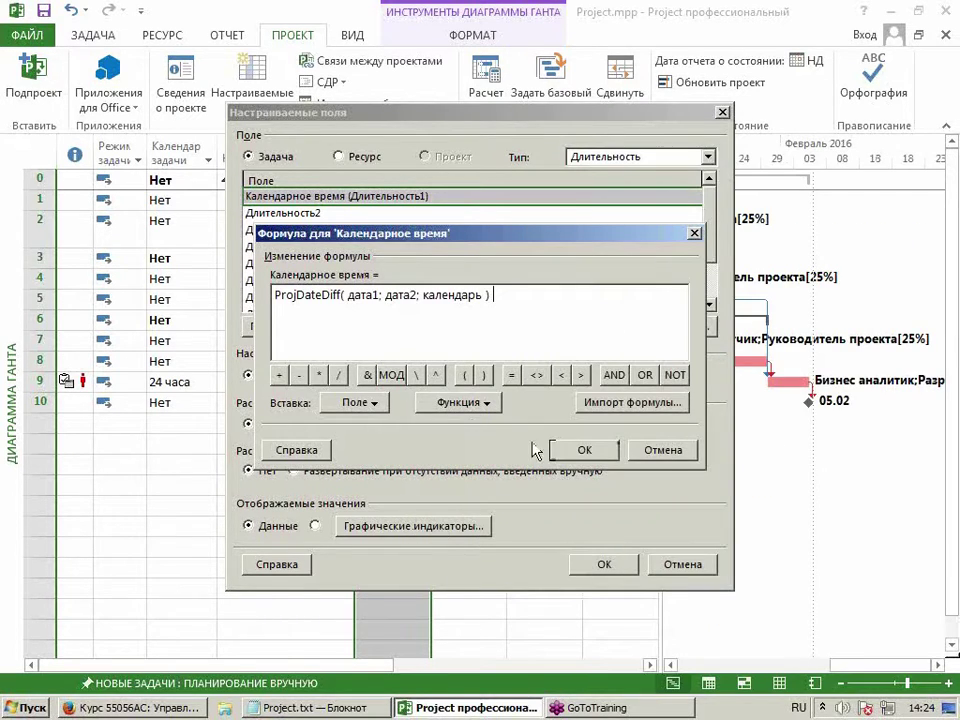
Replace the дата1 argument of ProjDateDiff with the [Начало] date field.
double_click(365, 296)
key(ctrl+c)
double_click(402, 296)
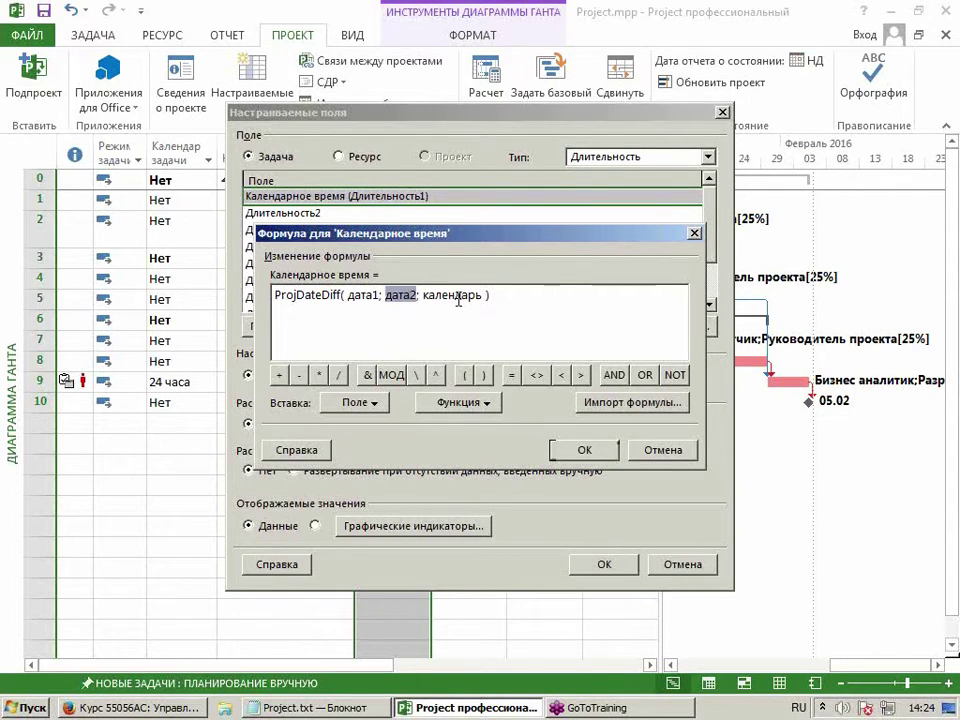
key(ctrl+v)
double_click(455, 296)
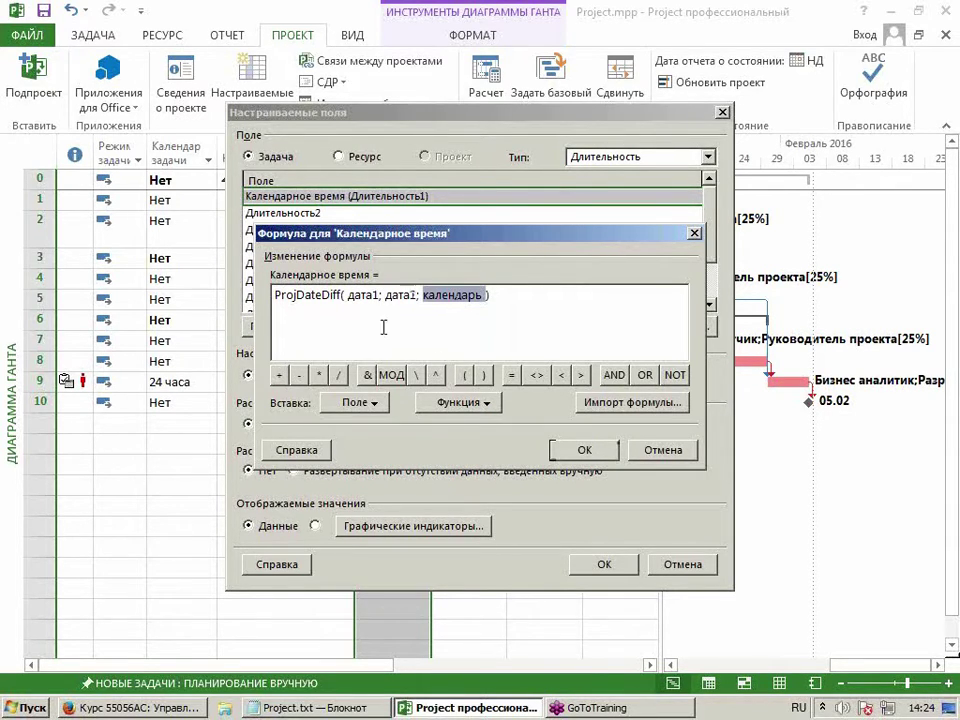
double_click(360, 296)
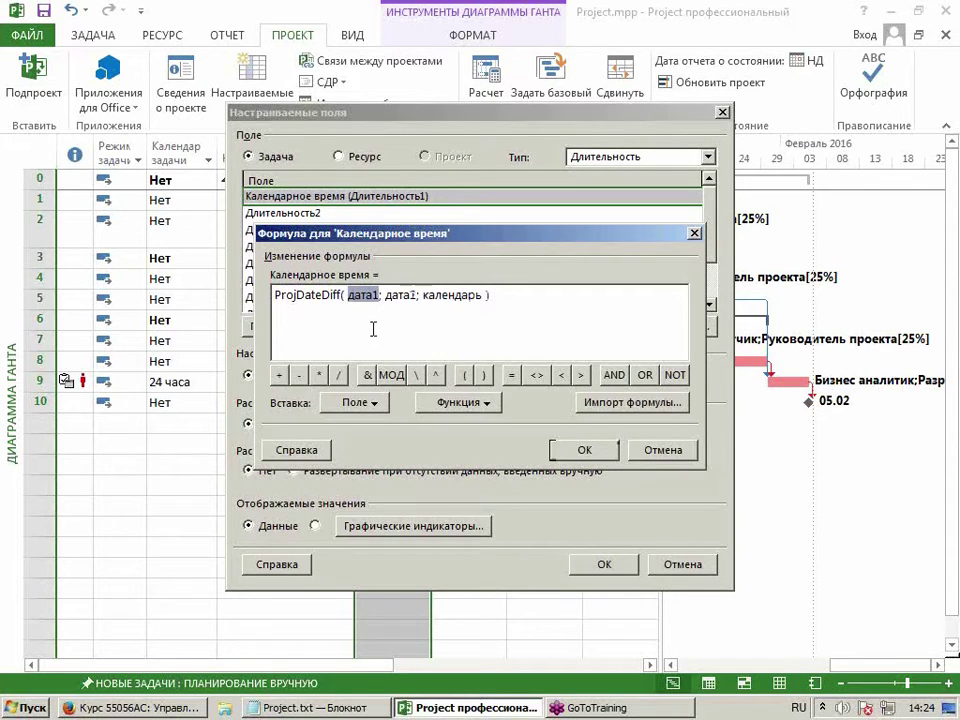
click(378, 403)
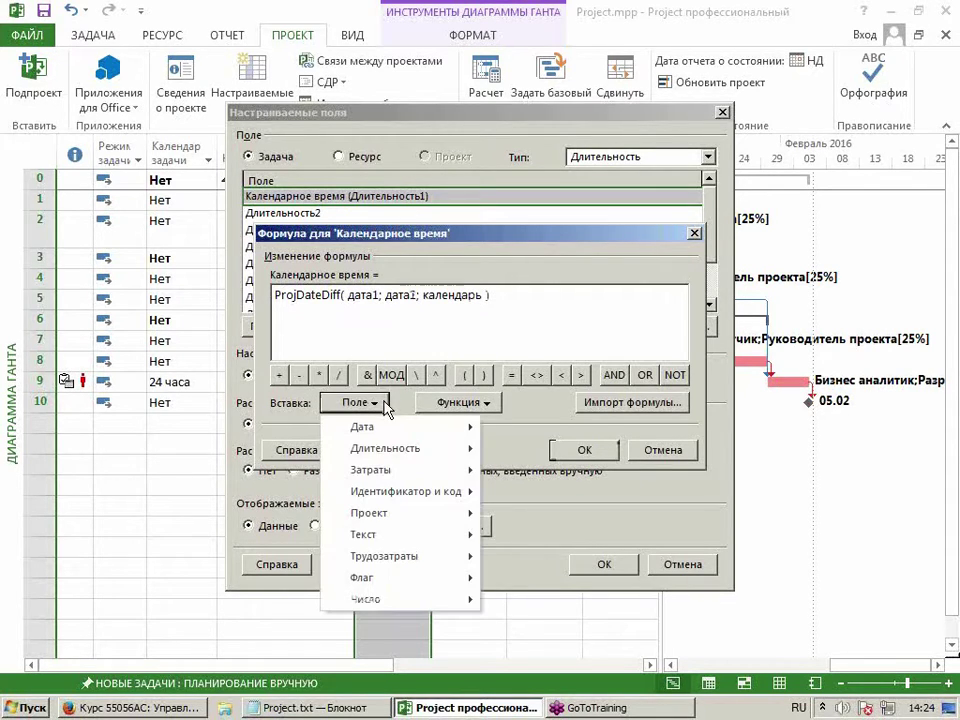
mouse_move(388, 450)
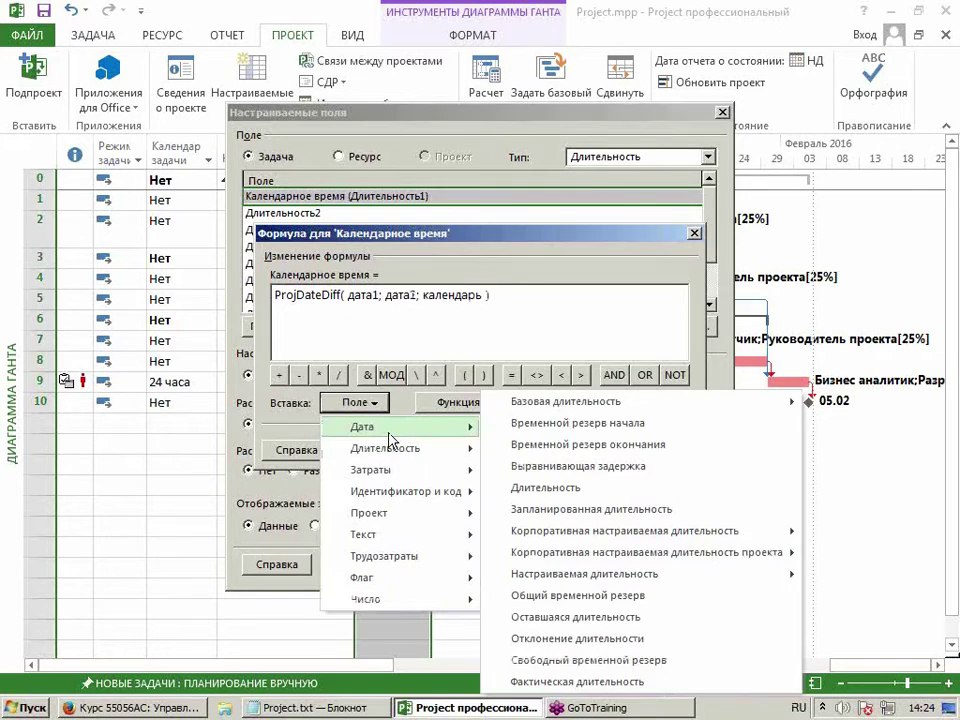
mouse_move(414, 428)
click(530, 358)
Replace the дата2 argument of ProjDateDiff with the [Окончание] date field.
double_click(425, 295)
click(375, 403)
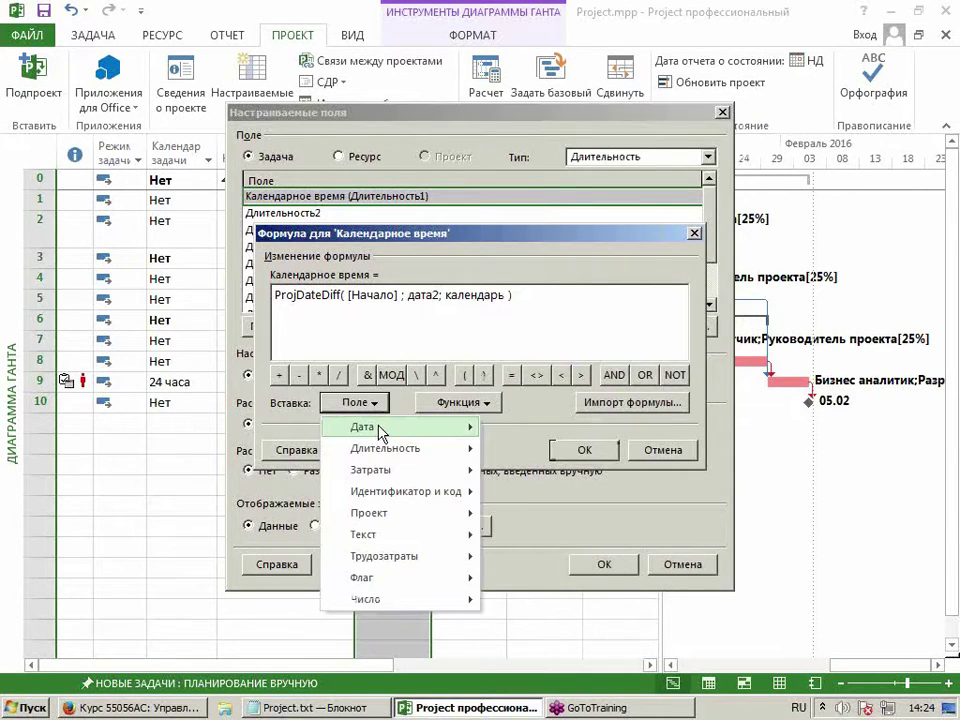
mouse_move(431, 431)
click(510, 419)
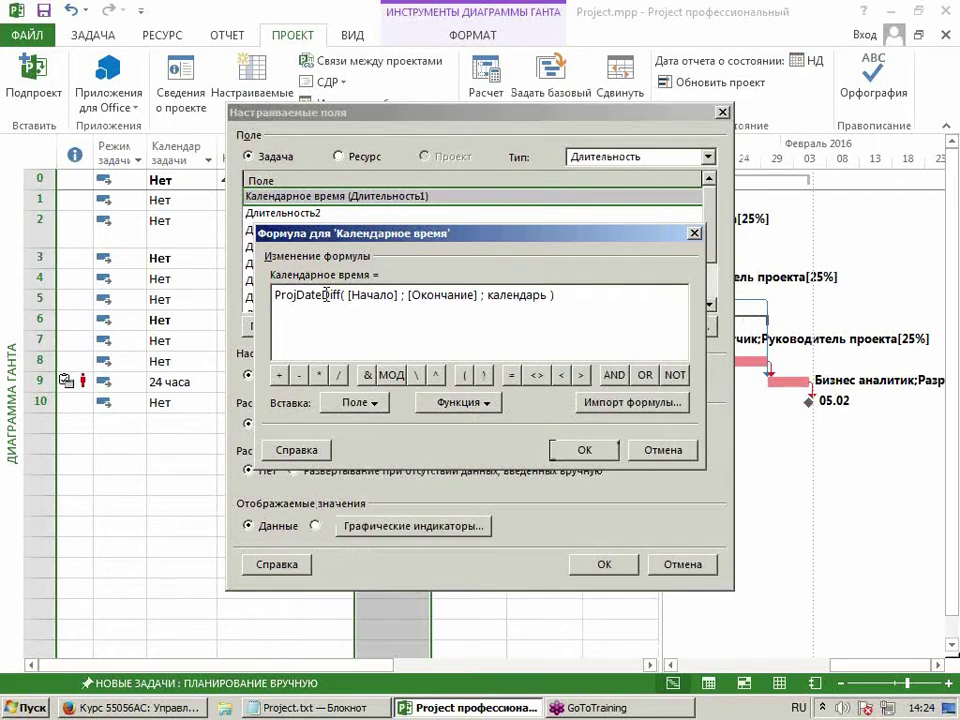
Remove the календарь argument from the ProjDateDiff formula and apply it to the Календарное время field, replacing the field's existing data.
click(400, 296)
click(385, 402)
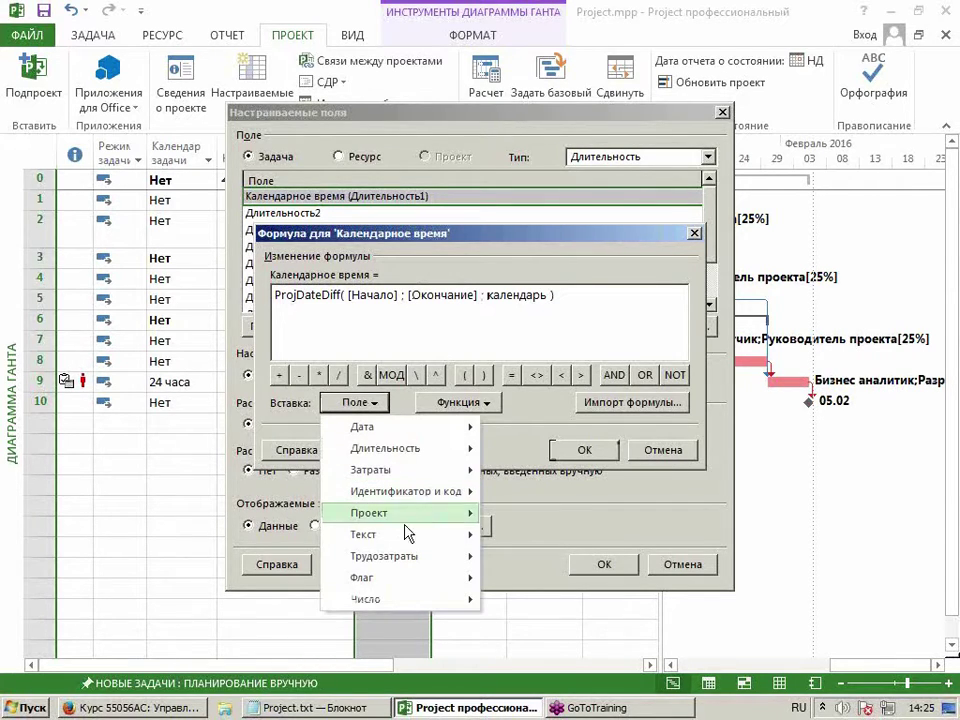
click(465, 290)
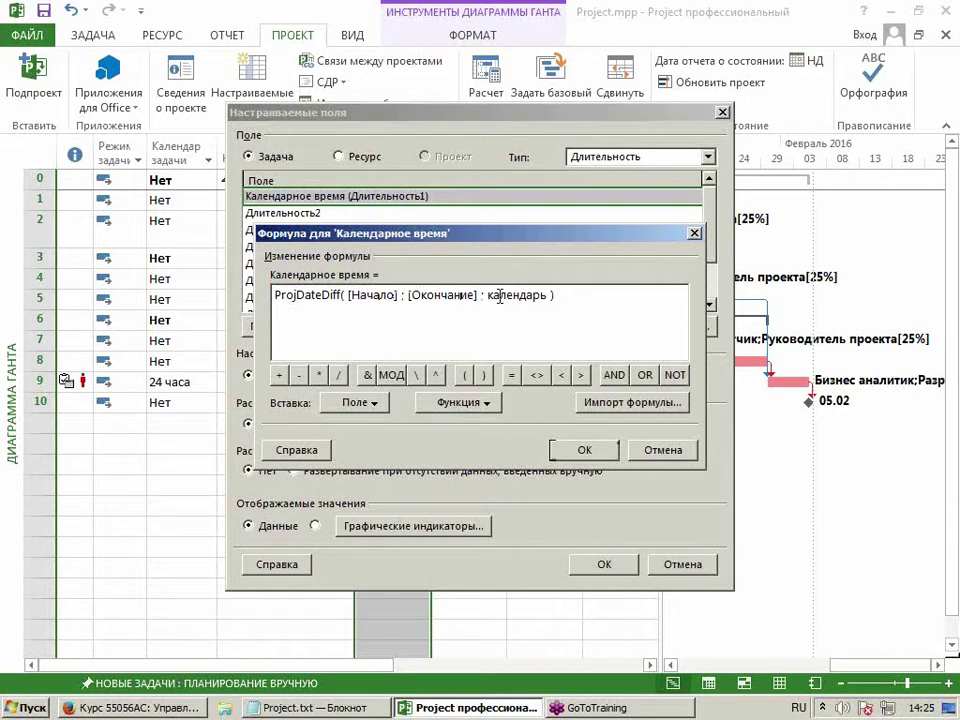
drag(488, 295, 549, 298)
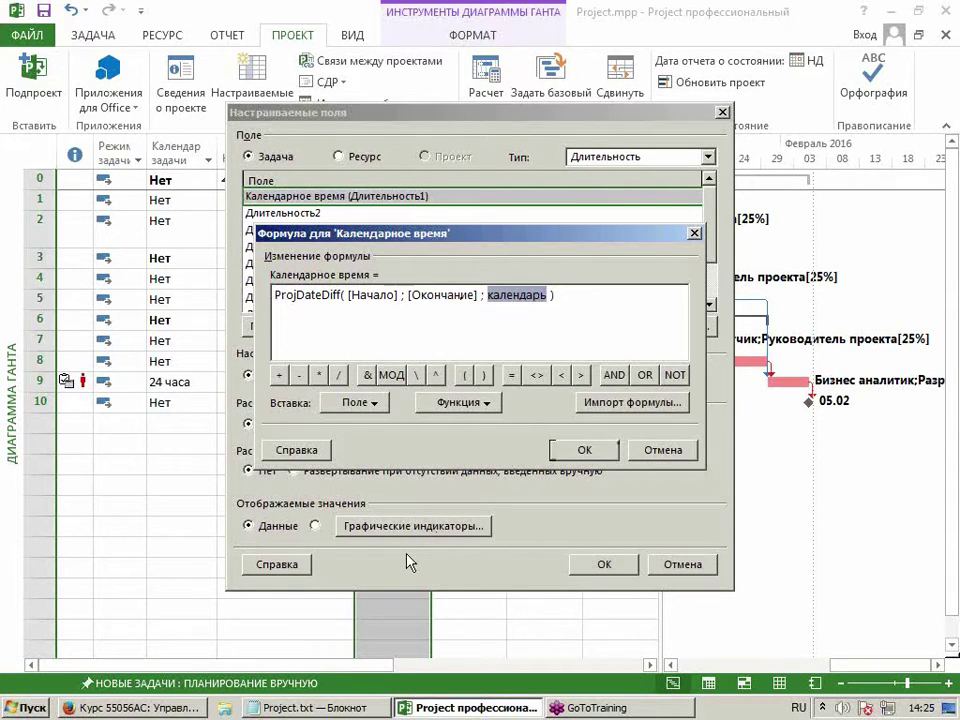
key(BackSpace)
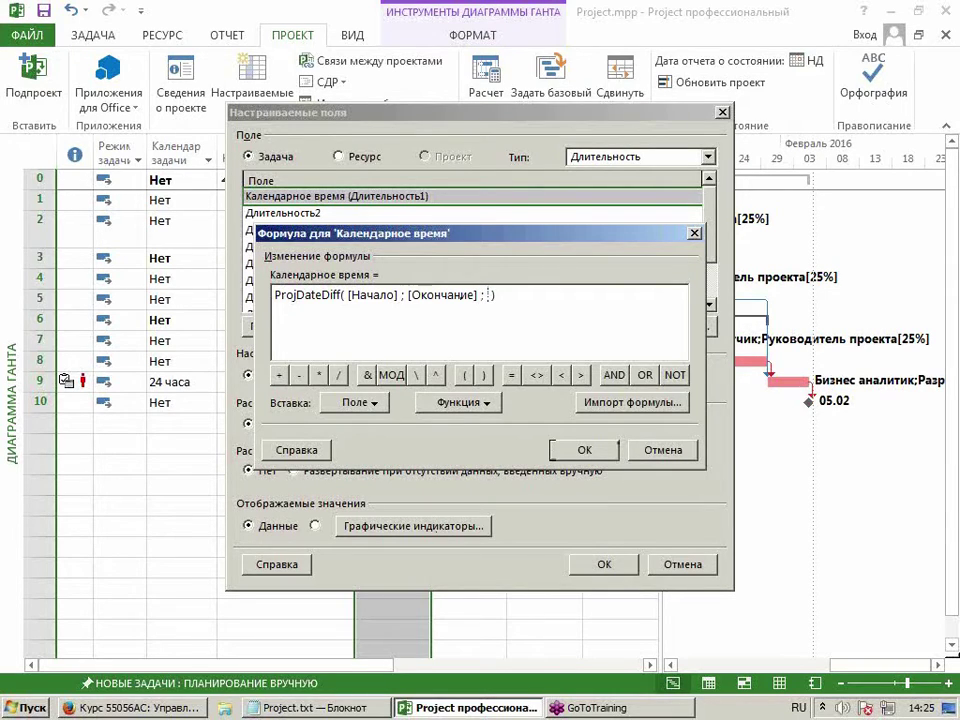
key(BackSpace)
key(BackSpace)
click(589, 453)
click(584, 451)
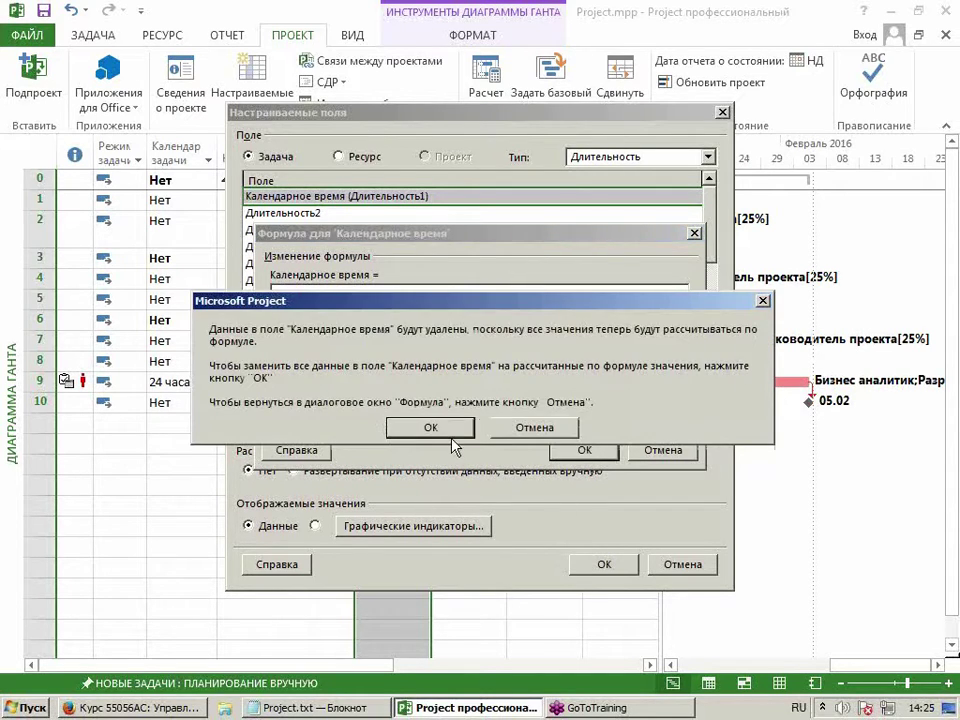
click(429, 424)
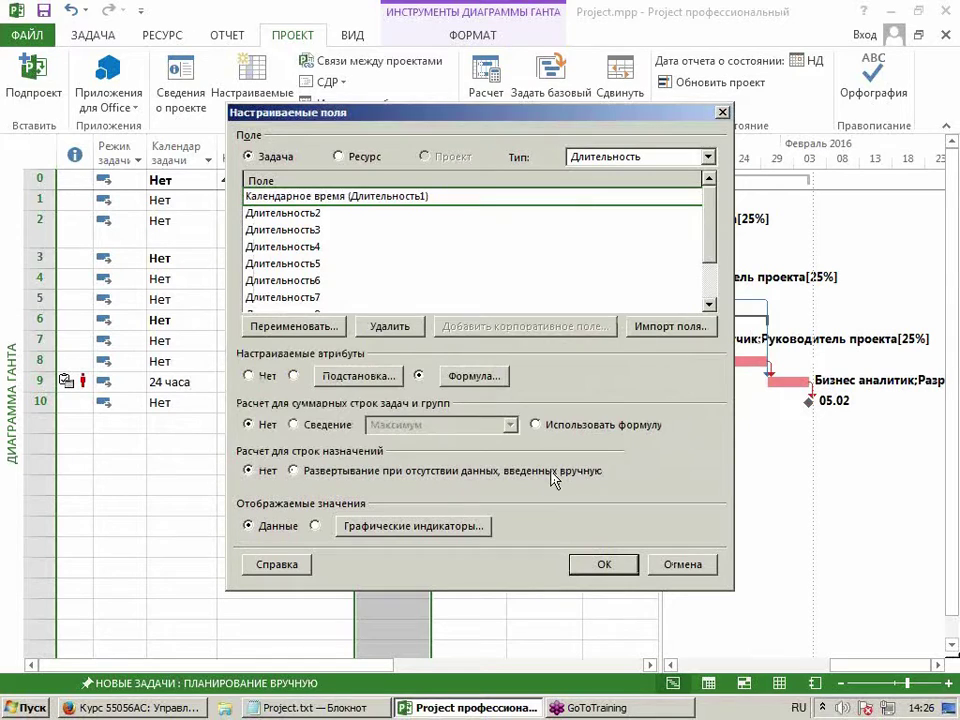
click(605, 565)
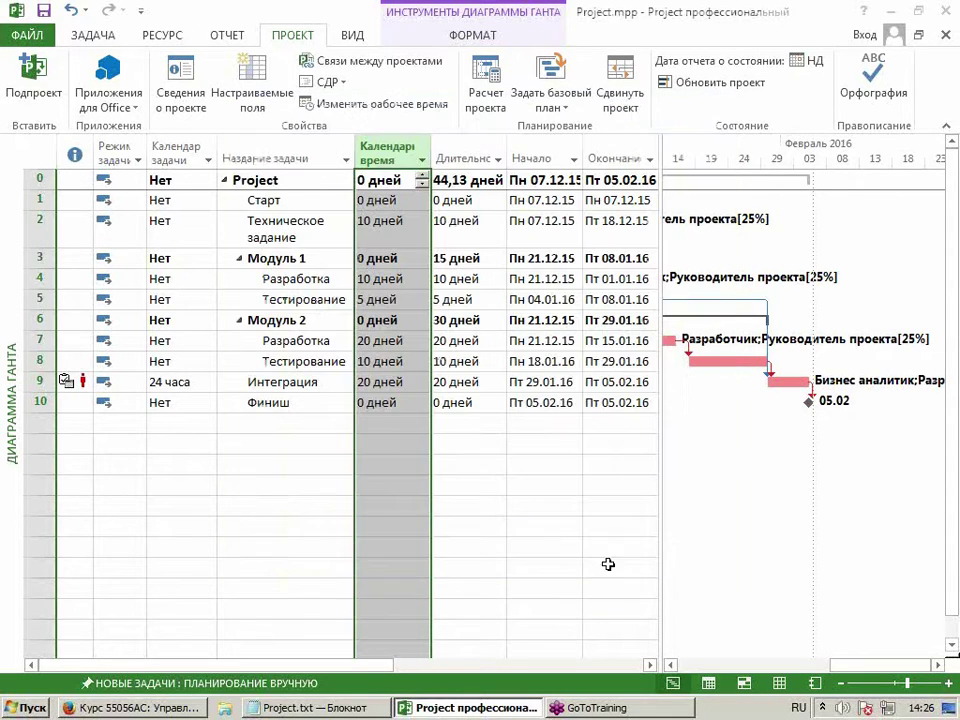
Compare the tasks' Календарное время values with their Длительность values and check which calendar the project uses.
click(391, 238)
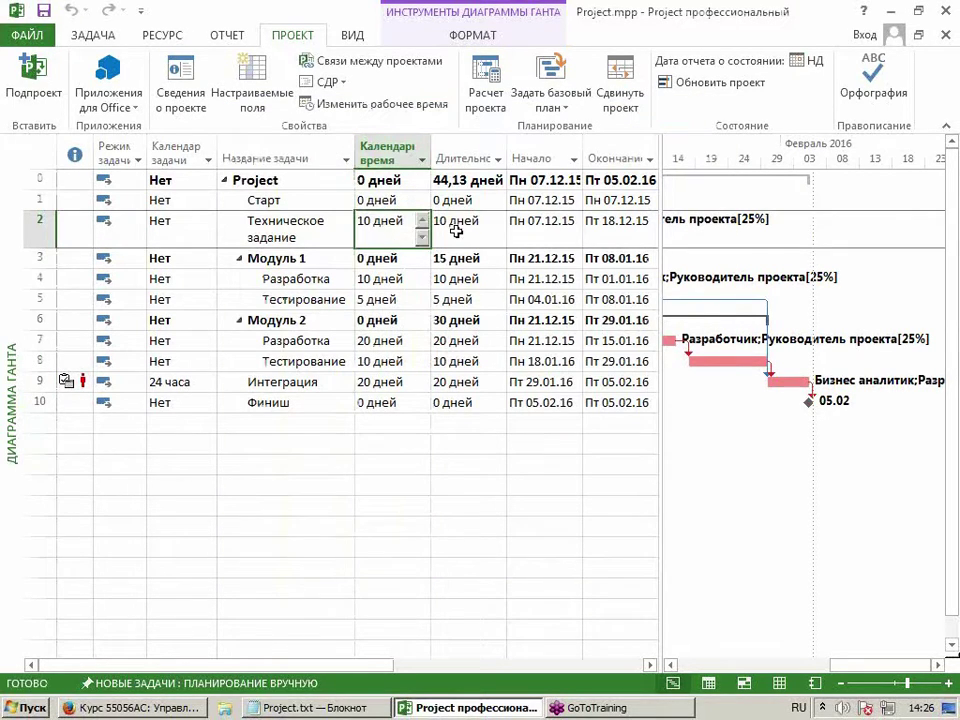
drag(456, 231, 446, 236)
drag(390, 279, 456, 299)
drag(390, 341, 463, 341)
ctrl+click(395, 362)
drag(395, 362, 455, 382)
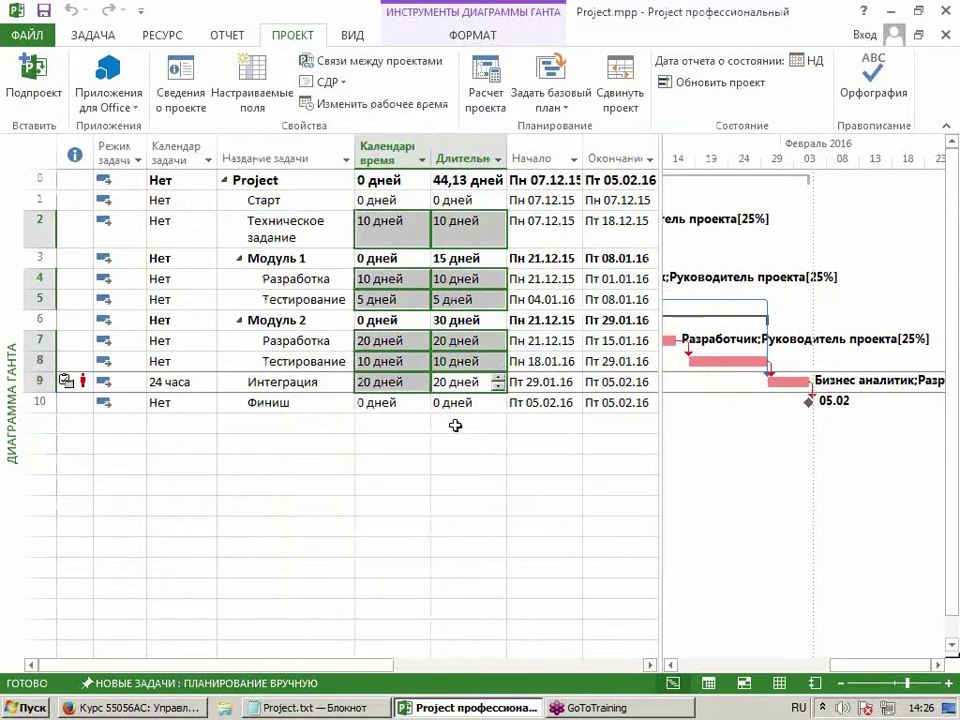
click(397, 151)
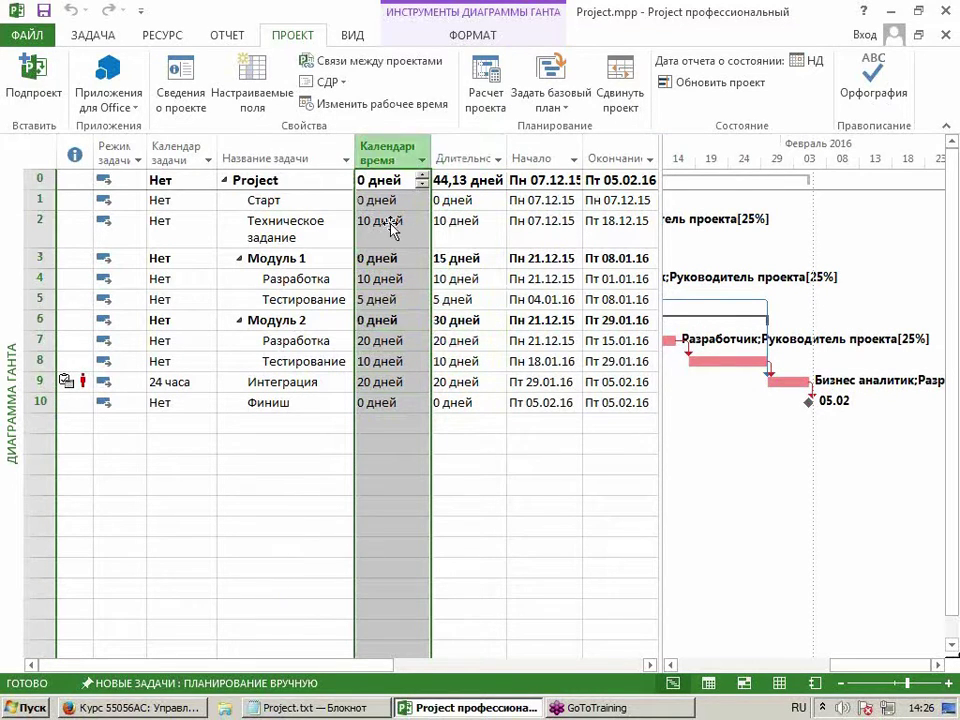
click(462, 158)
click(363, 157)
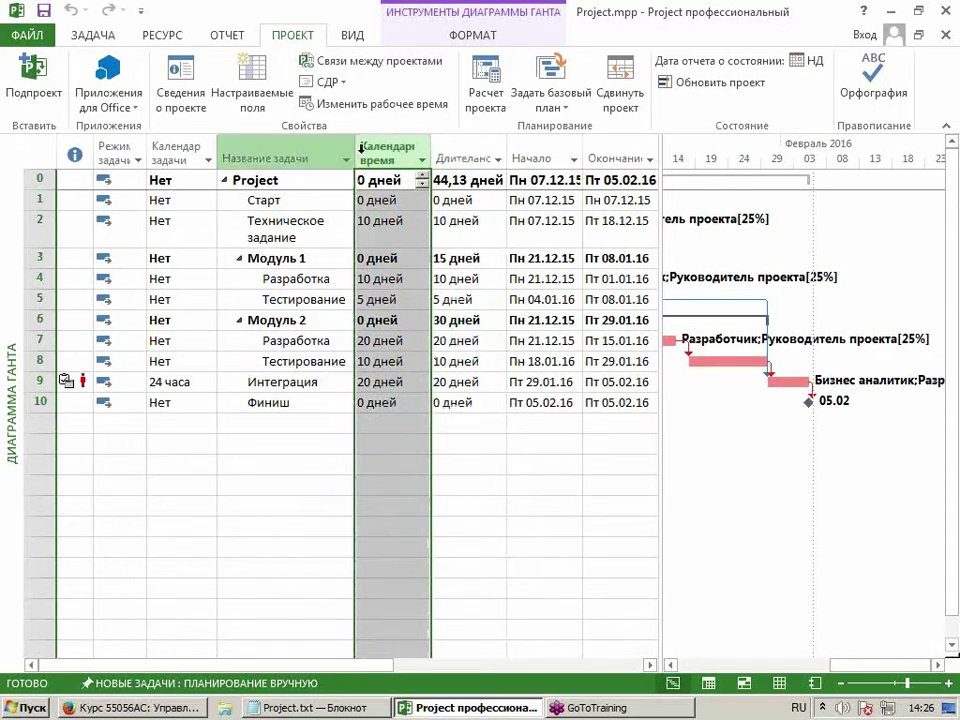
click(180, 92)
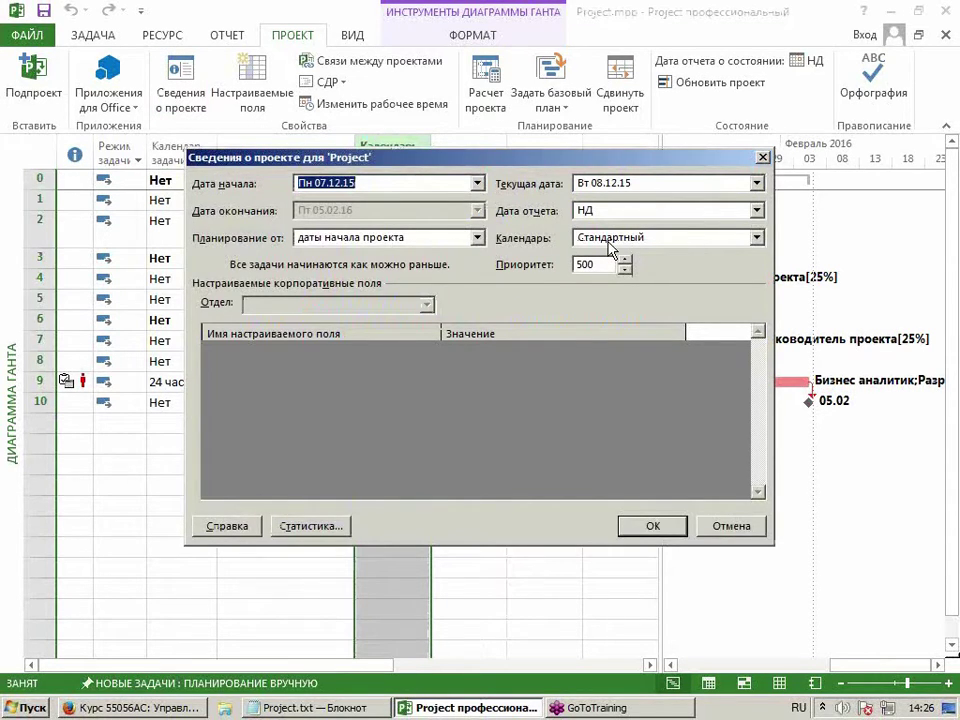
click(763, 157)
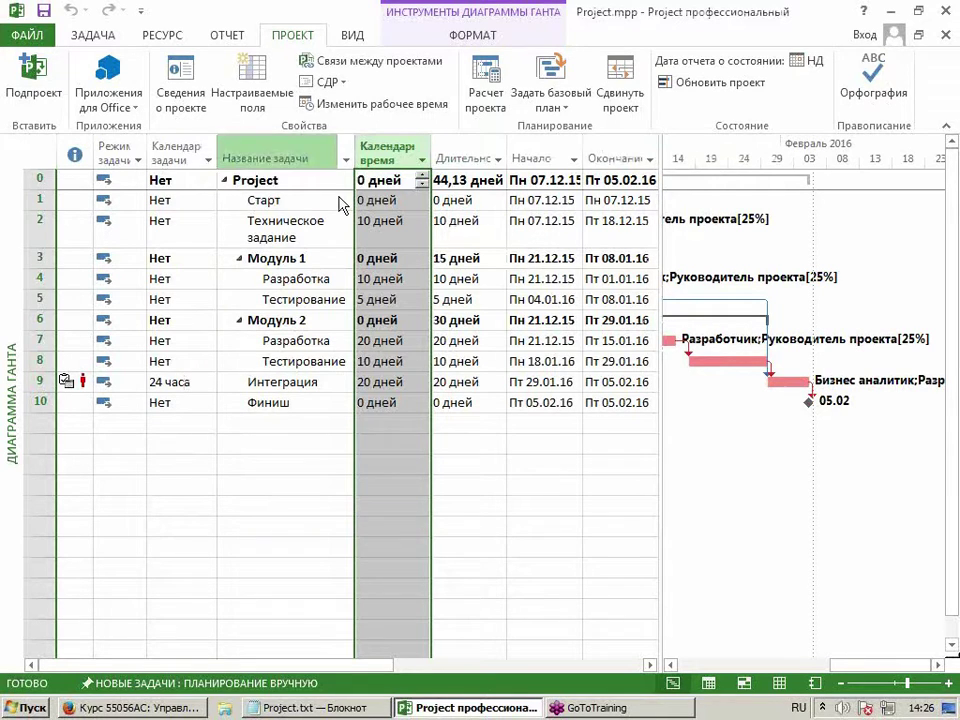
Create a base calendar named Календарное время as a copy of the Стандартный calendar.
click(360, 113)
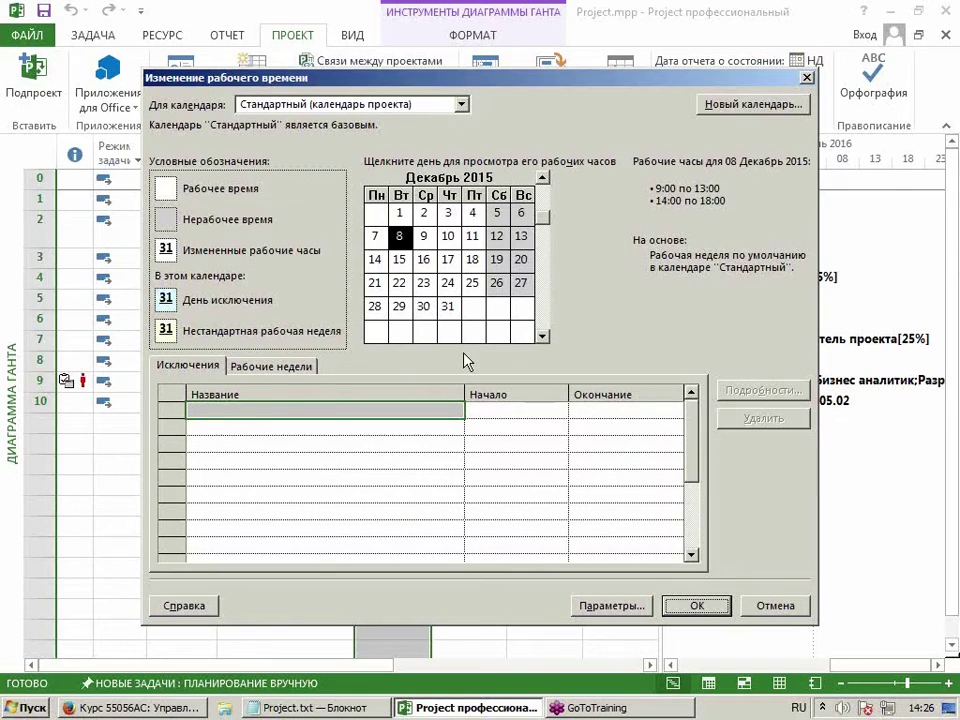
click(730, 106)
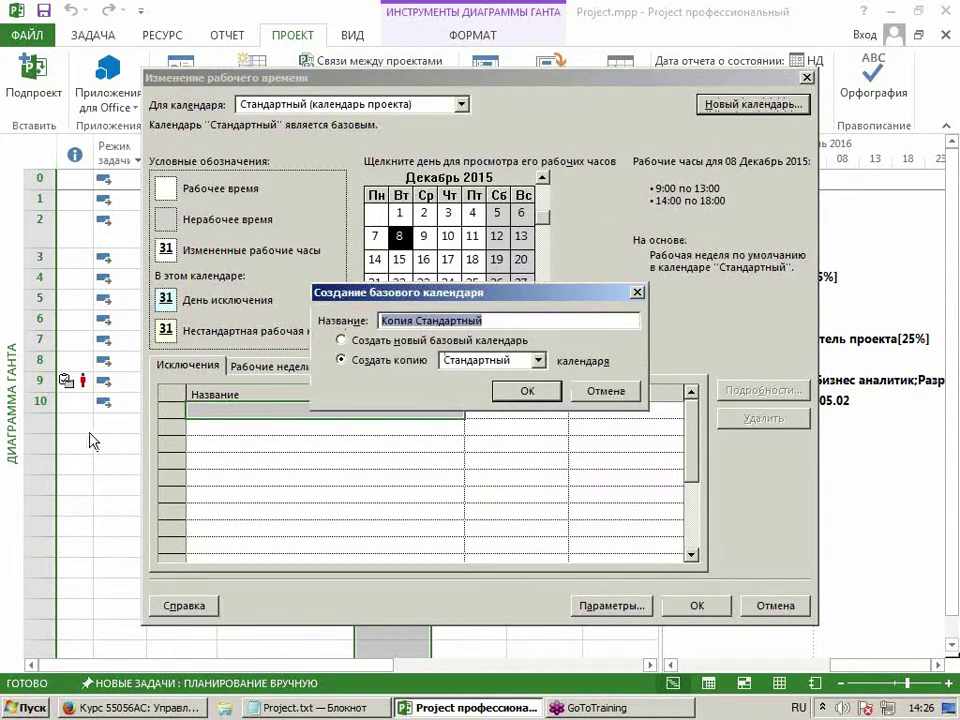
text(Календарное время)
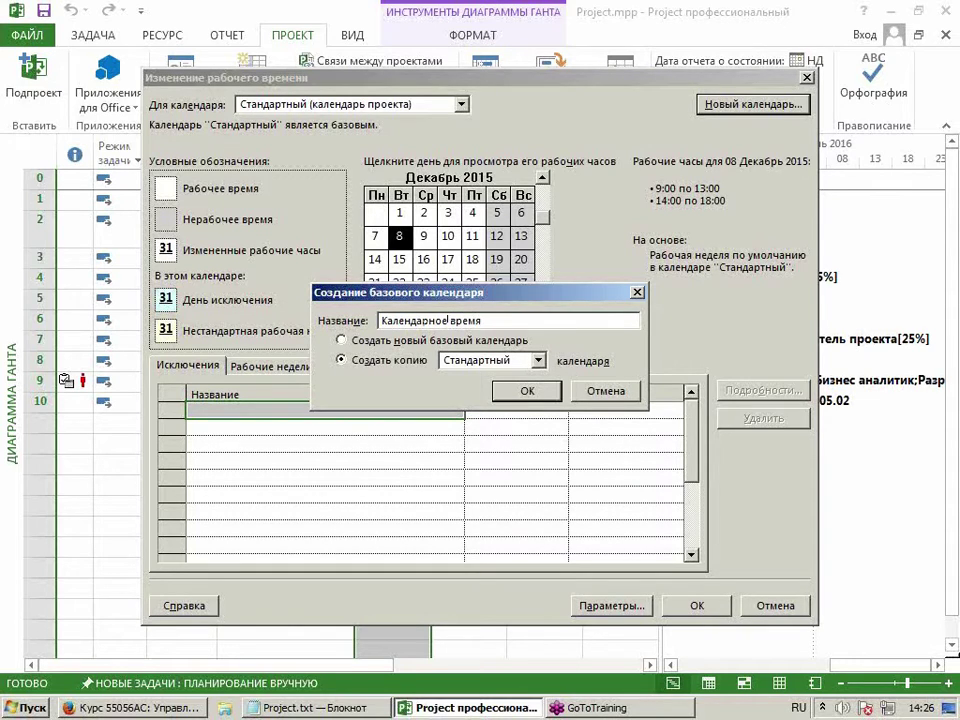
click(524, 391)
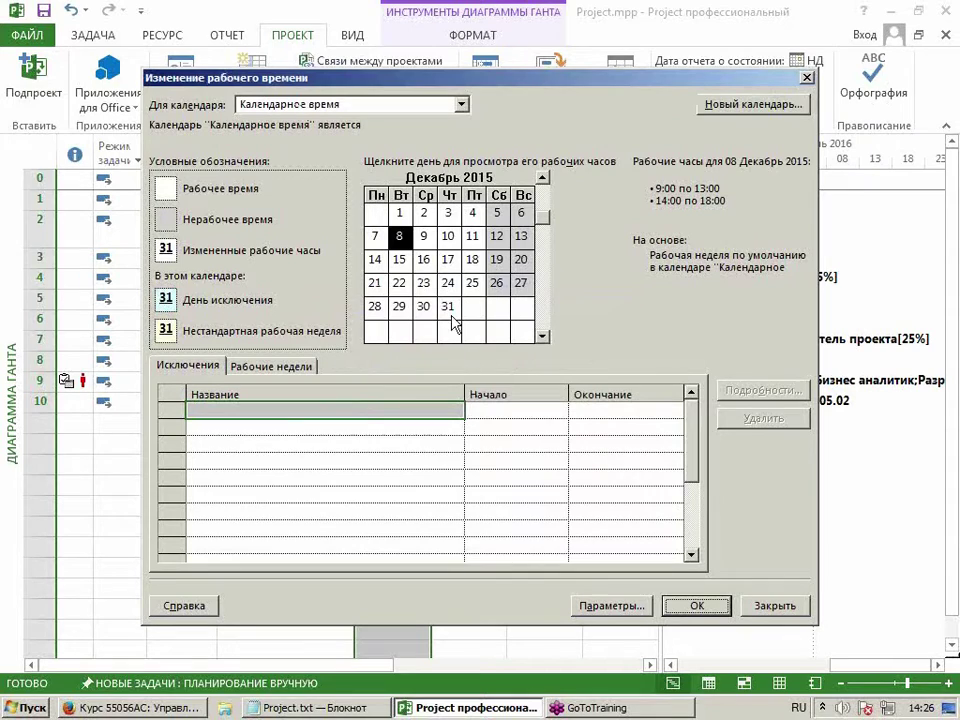
Check the working hours of weekdays and weekend days in December 2015 for the Календарное время calendar.
click(400, 213)
click(424, 213)
click(469, 214)
click(376, 238)
click(400, 238)
click(449, 238)
click(471, 238)
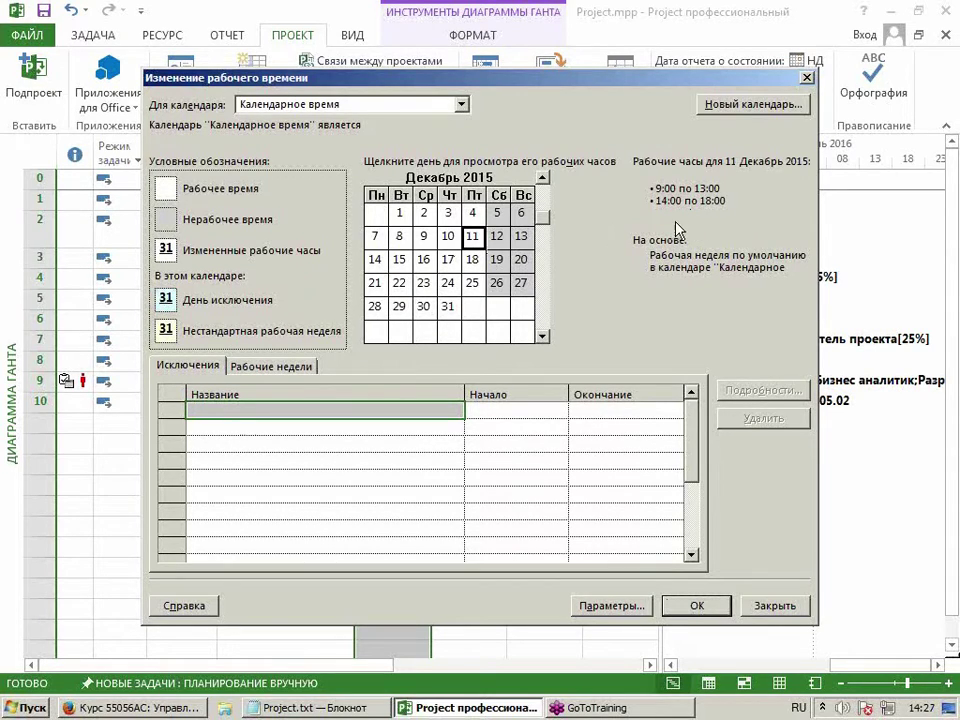
click(496, 237)
click(520, 237)
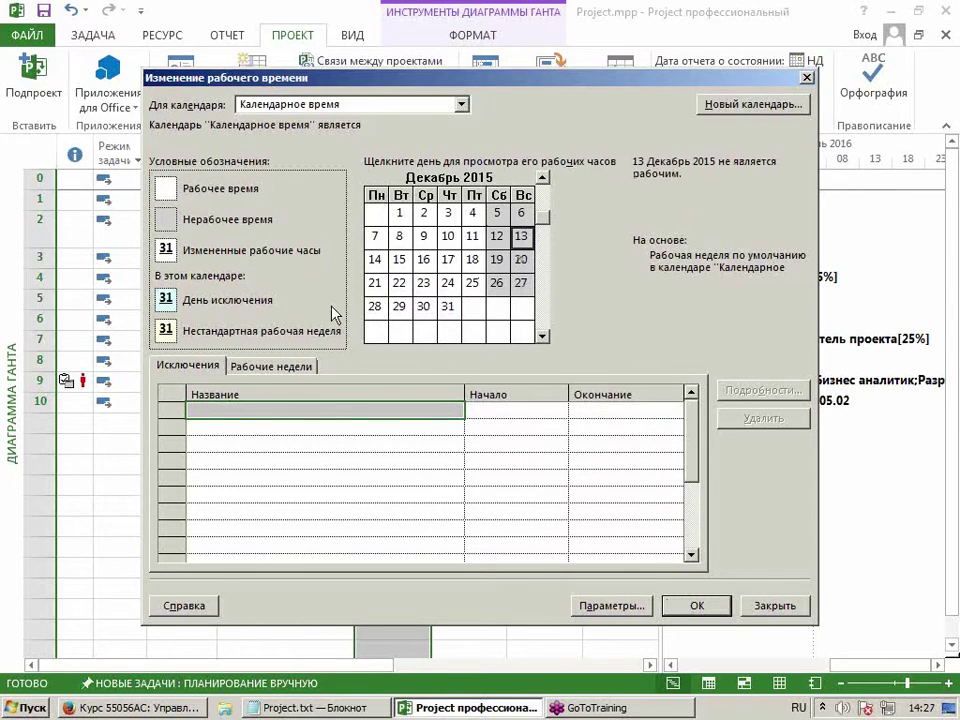
In the calendar's default work week, give Суббота and Воскресенье working hours with a first interval from 9:00 to 13:00.
click(302, 366)
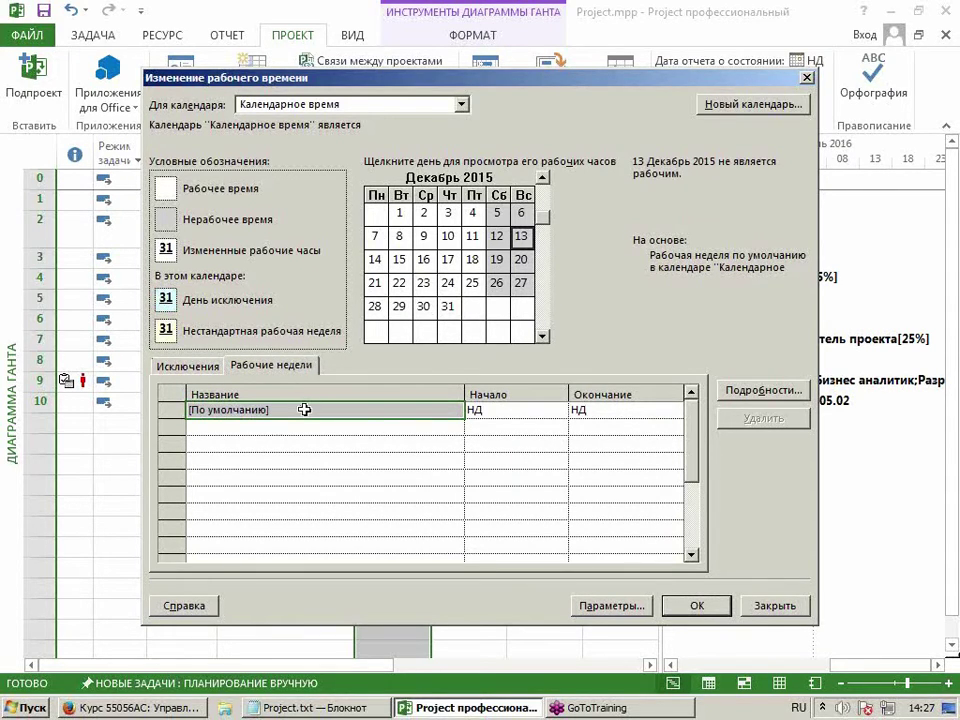
double_click(300, 410)
click(281, 363)
shift+click(288, 375)
click(378, 312)
click(440, 365)
text(9:00)
key(Tab)
text(10:00)
key(BackSpace)
key(BackSpace)
key(BackSpace)
key(BackSpace)
text(3:00)
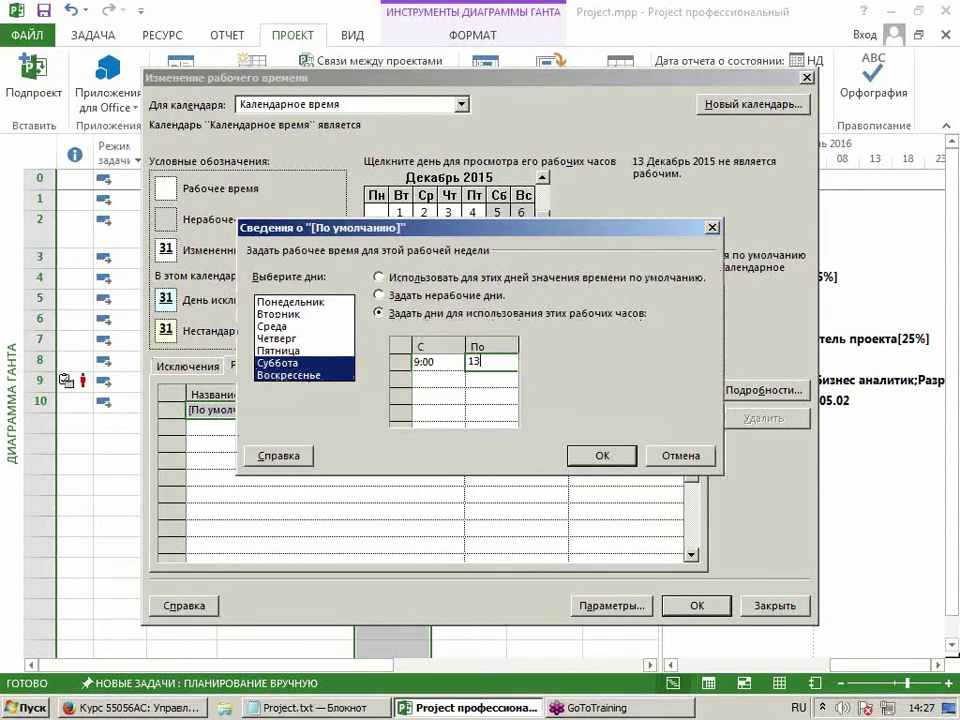
Add a 14:00 to 18:00 interval for the weekend days and save the Календарное время calendar.
key(Tab)
text(14:00)
key(Tab)
text(18:00)
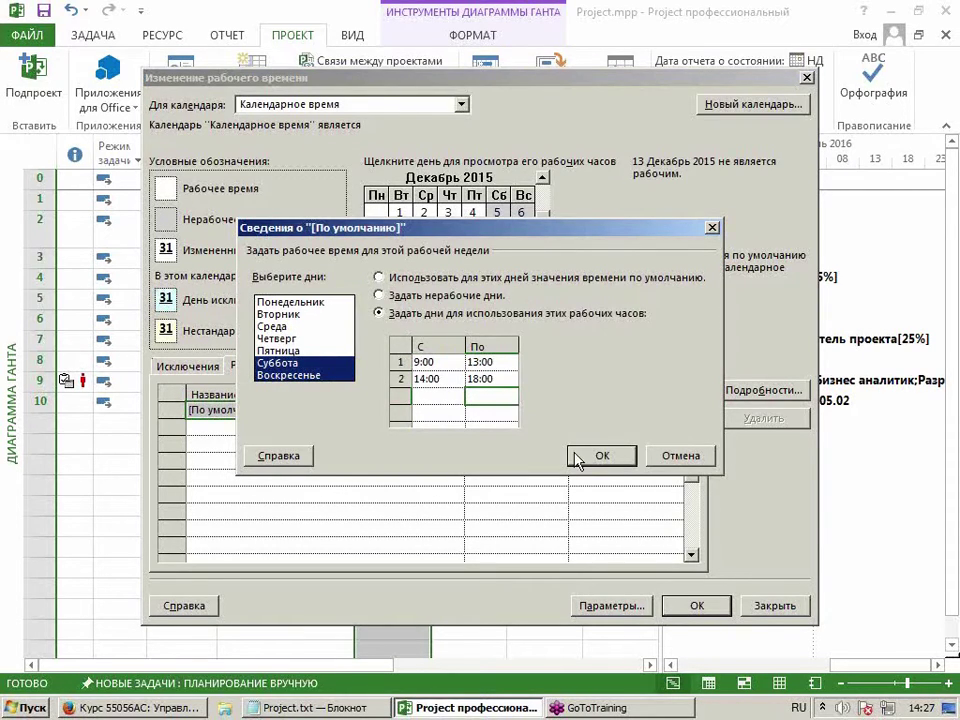
click(628, 455)
click(521, 212)
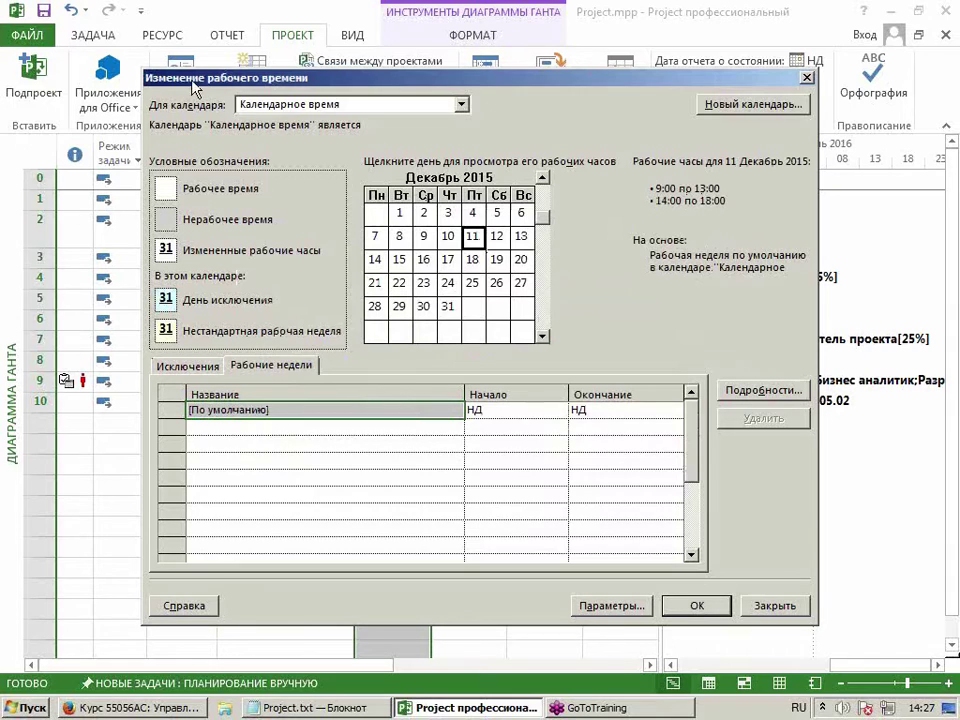
click(718, 614)
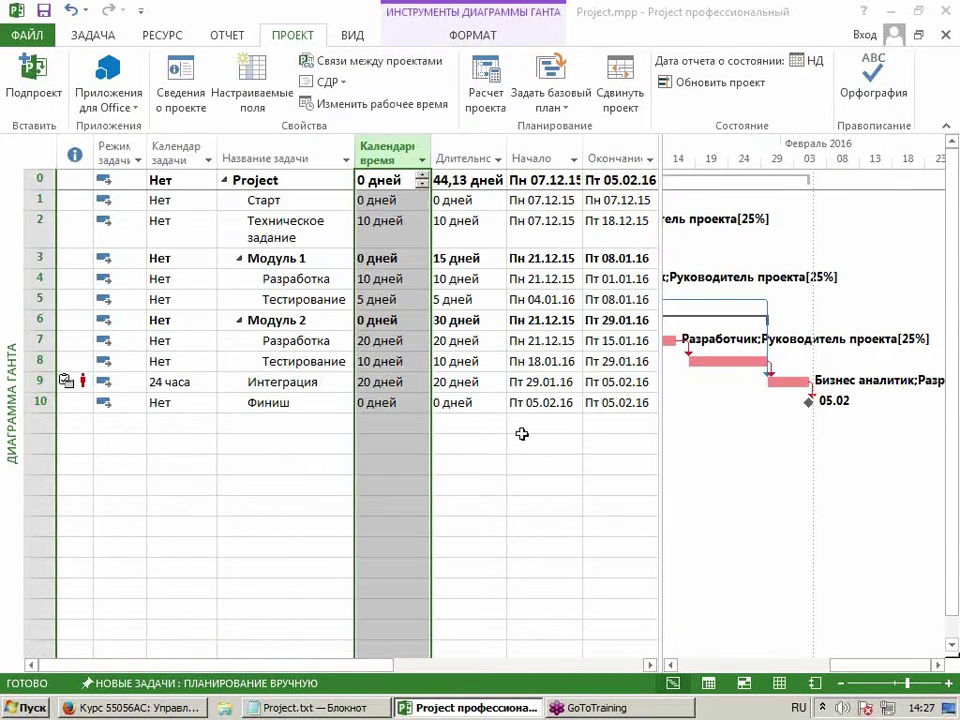
Add "Календарное время" as the calendar argument of the field's ProjDateDiff formula after [Окончание] and apply the formula.
click(252, 88)
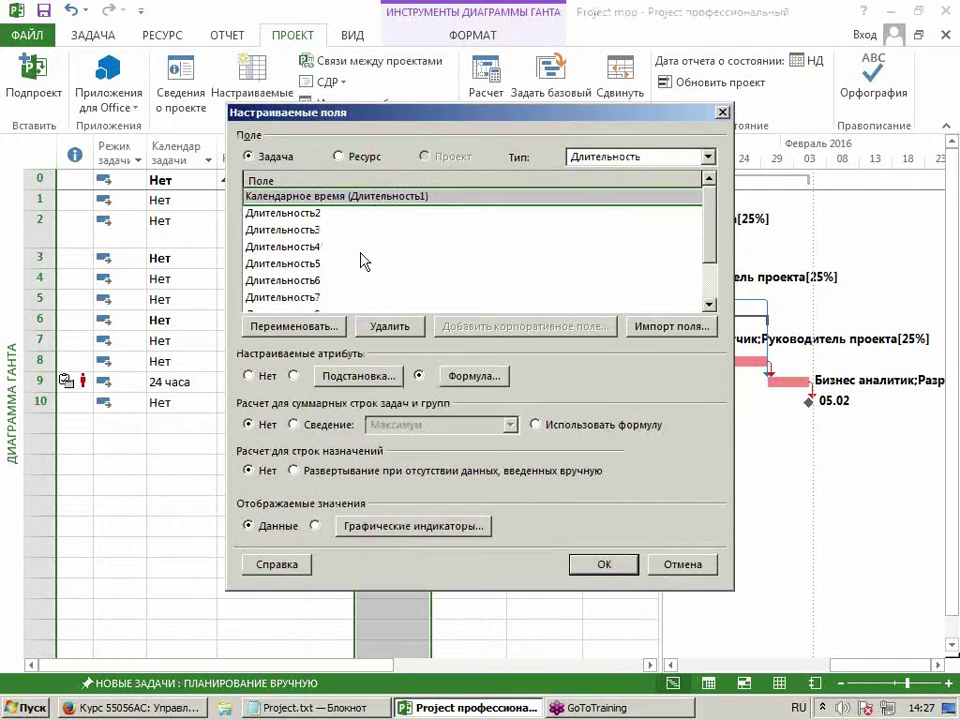
click(474, 376)
click(469, 297)
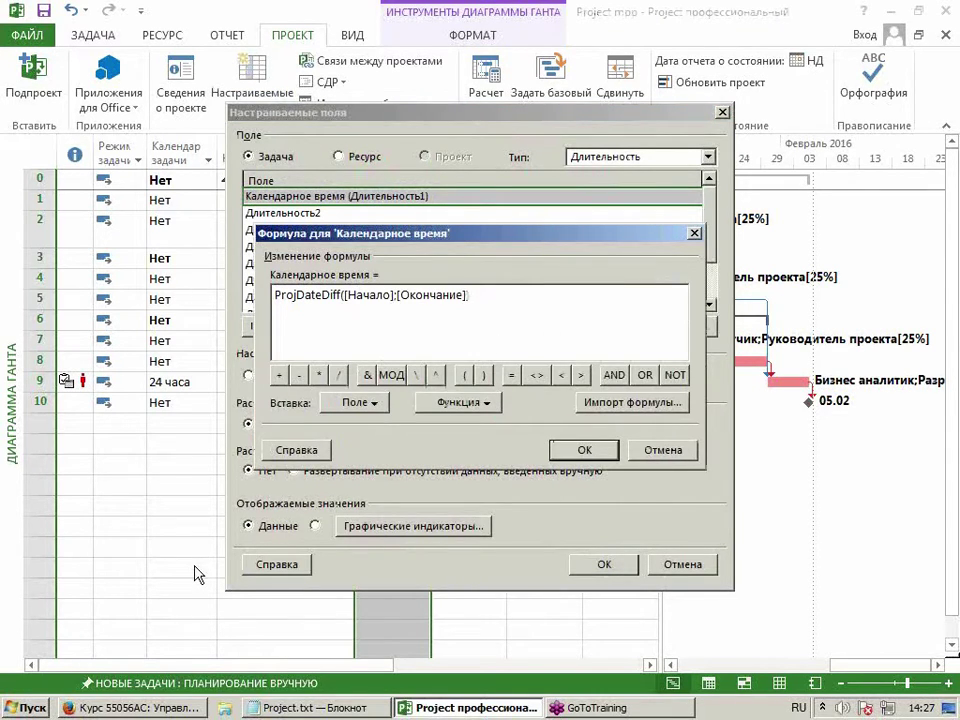
text(; ")
text(Ка)
text(лендарное вр)
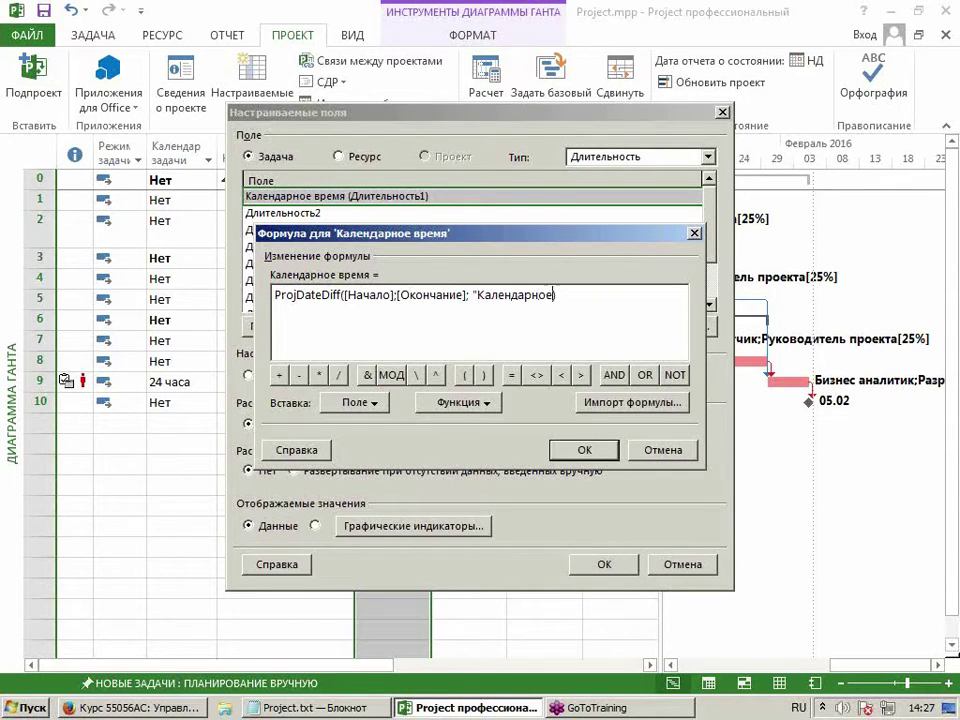
text(емя")
click(608, 450)
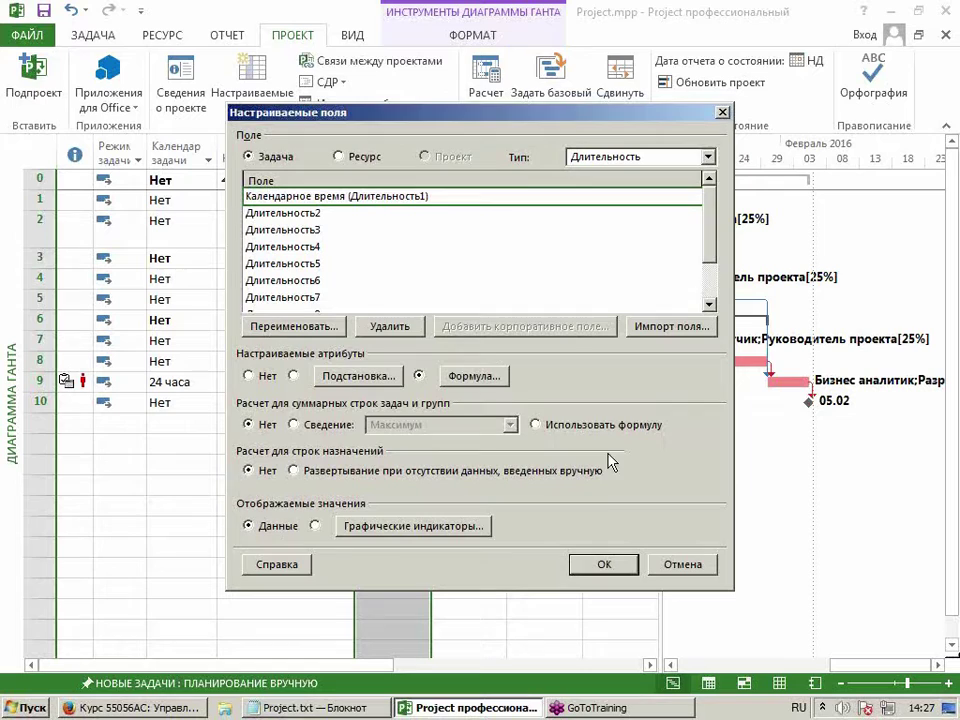
click(578, 570)
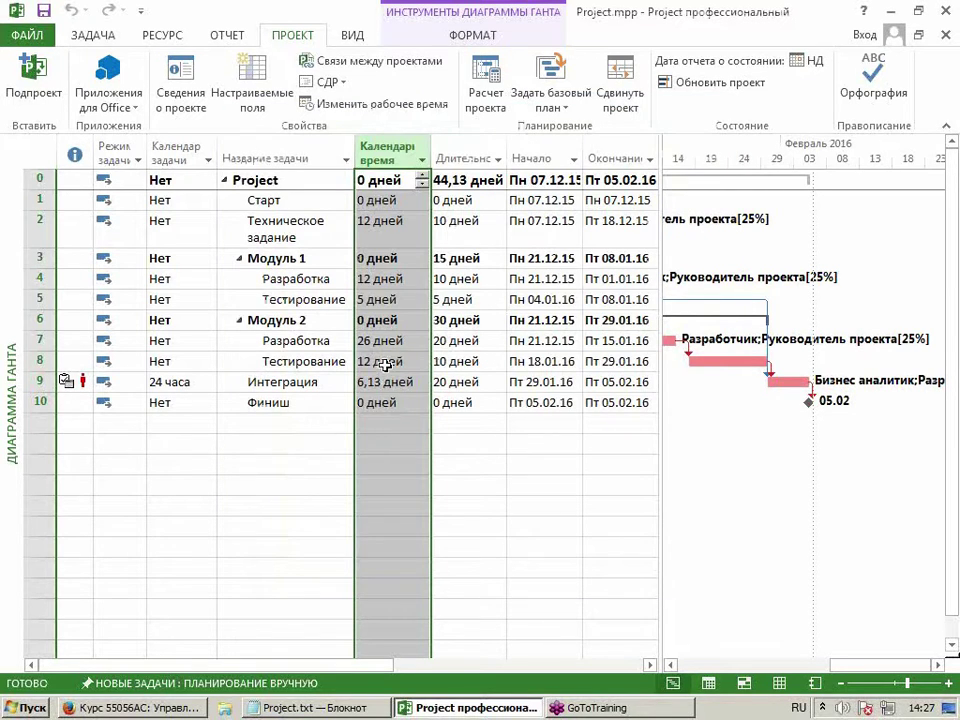
Compare the Календарное время and Длительность values of tasks 5, 7, 8 and 9, and check the Интеграция task's start and finish dates.
click(390, 361)
click(468, 361)
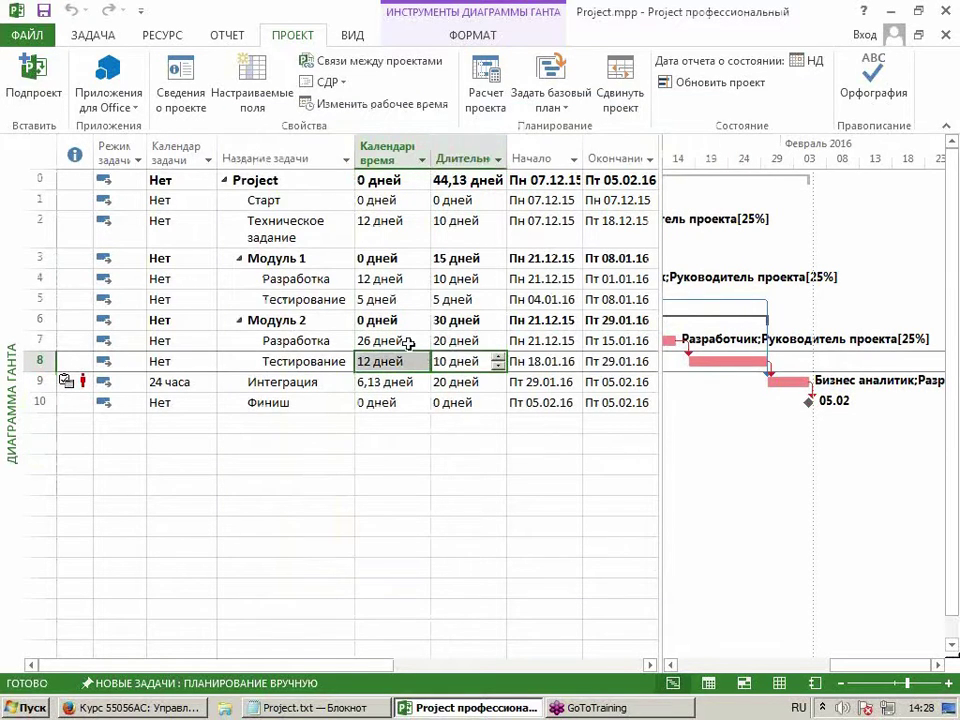
click(400, 340)
shift+click(463, 339)
drag(405, 299, 439, 298)
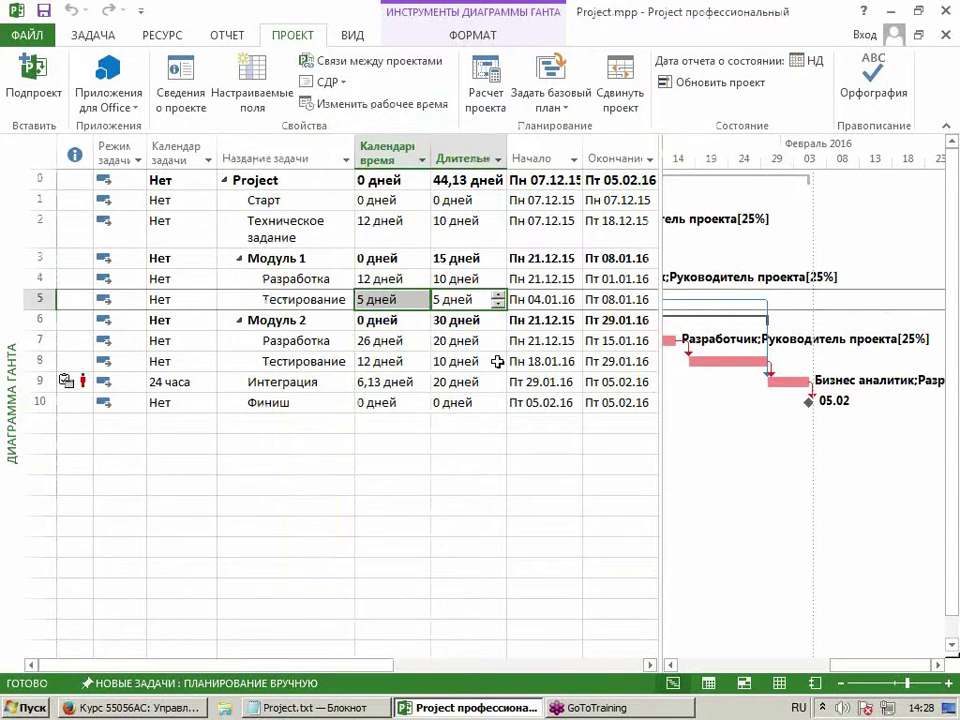
click(401, 381)
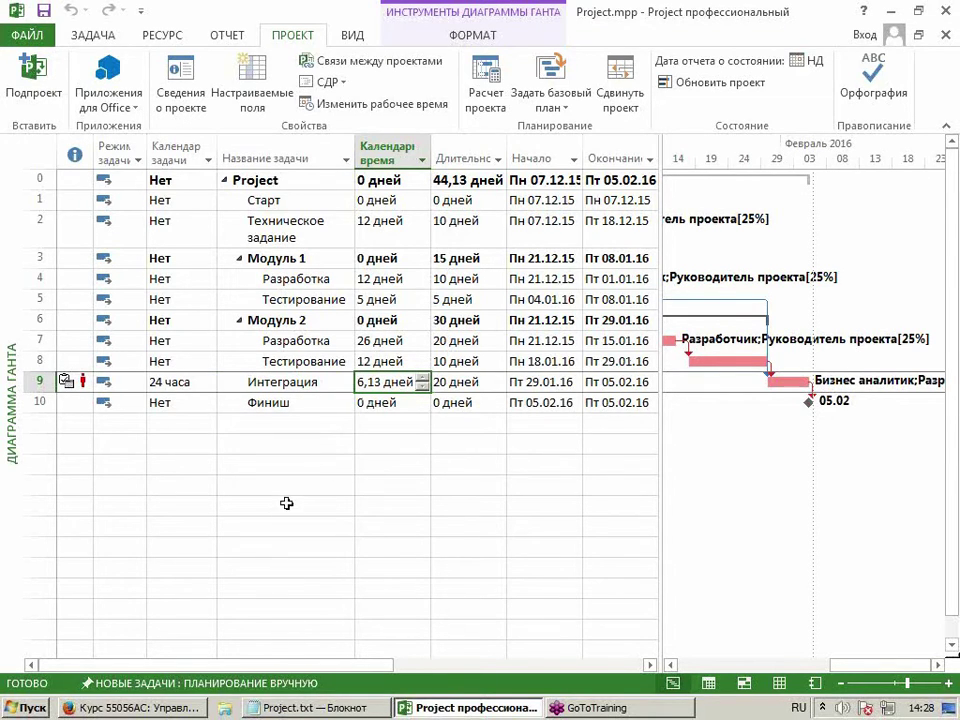
click(470, 382)
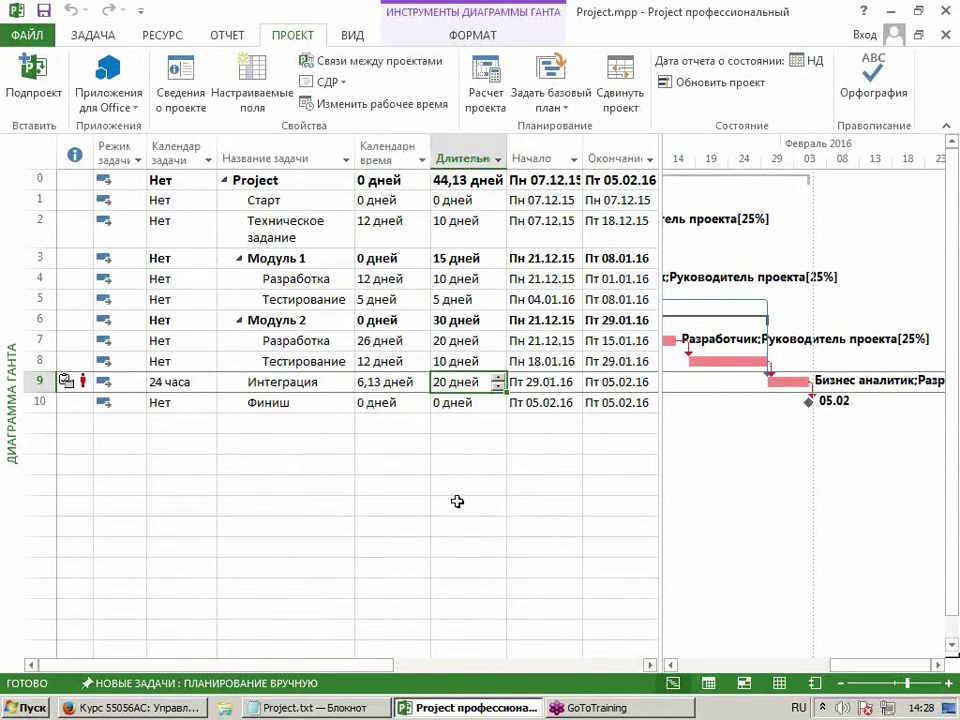
click(548, 383)
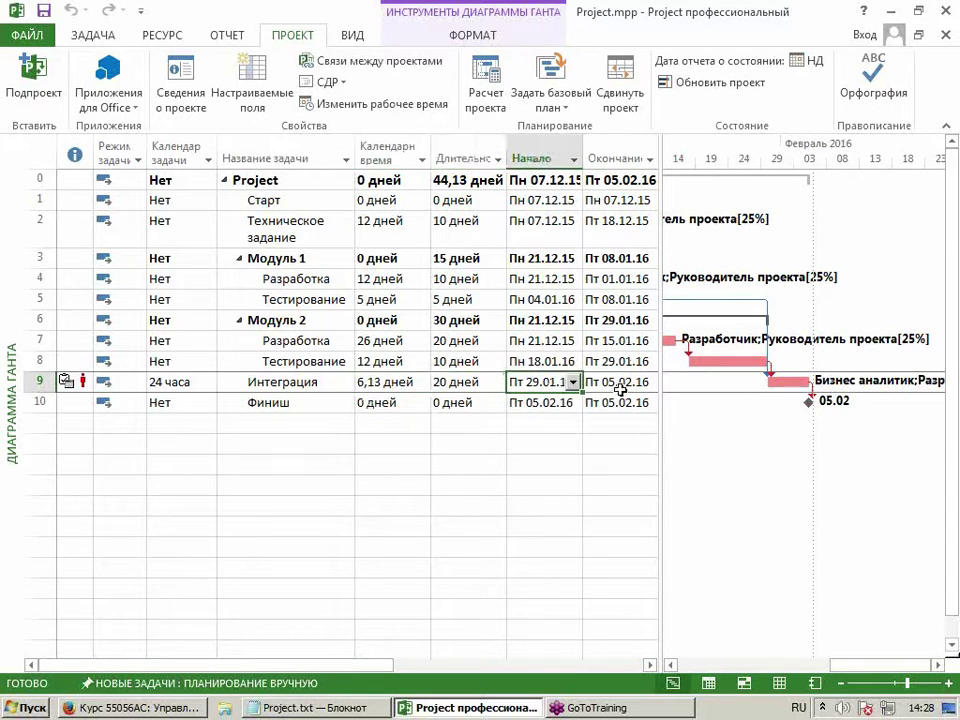
click(620, 384)
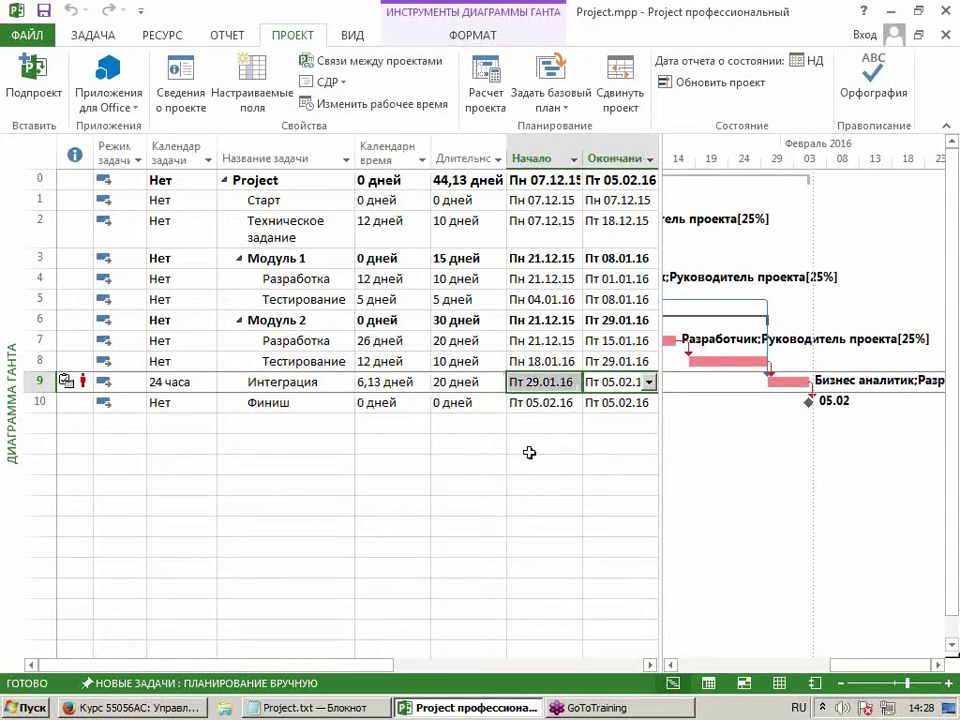
Set the Календарное время field to use its formula for summary task and group rows, and widen its column slightly.
click(394, 157)
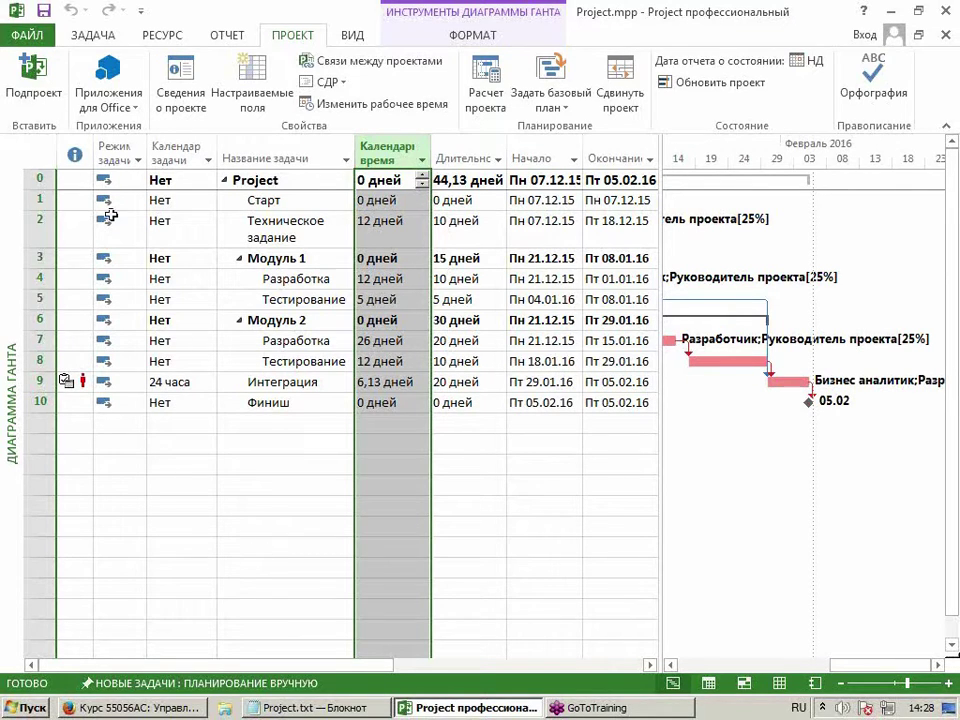
click(251, 95)
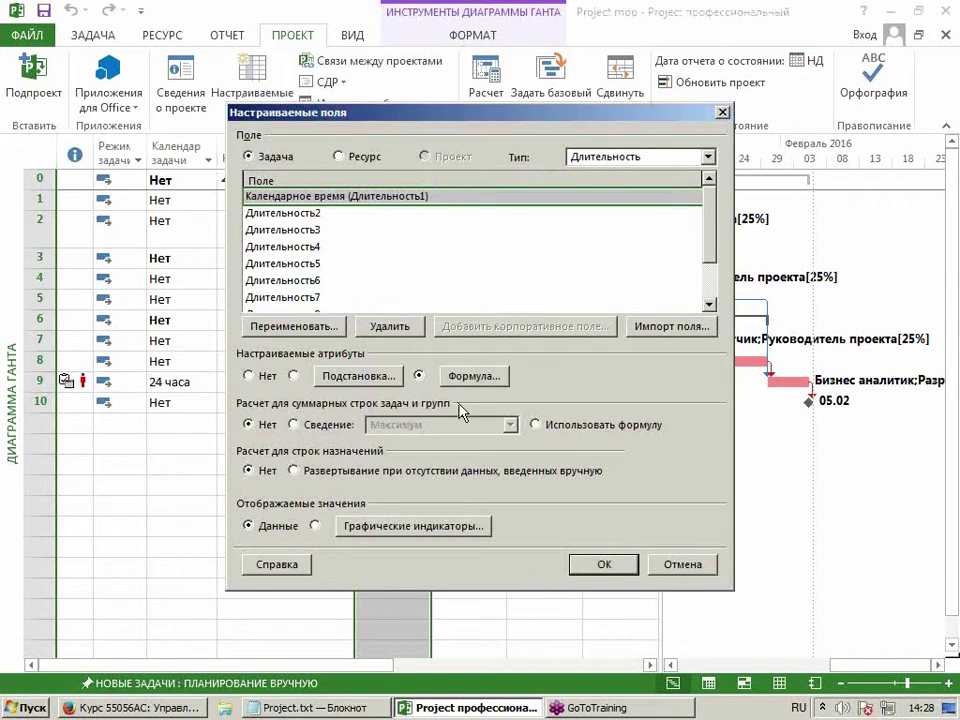
click(322, 424)
click(405, 425)
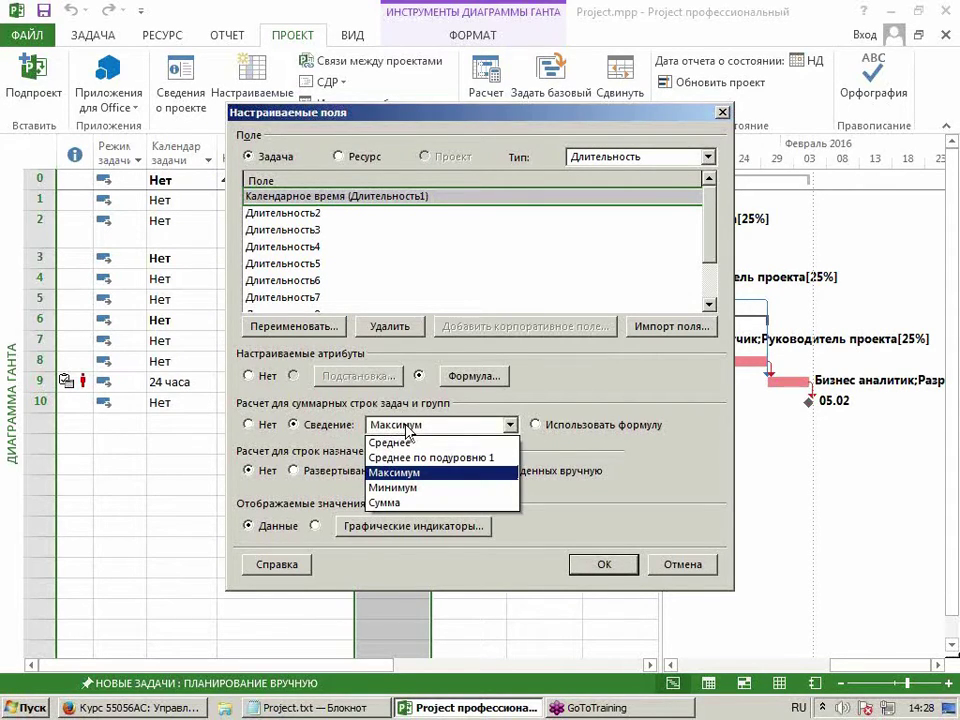
click(405, 427)
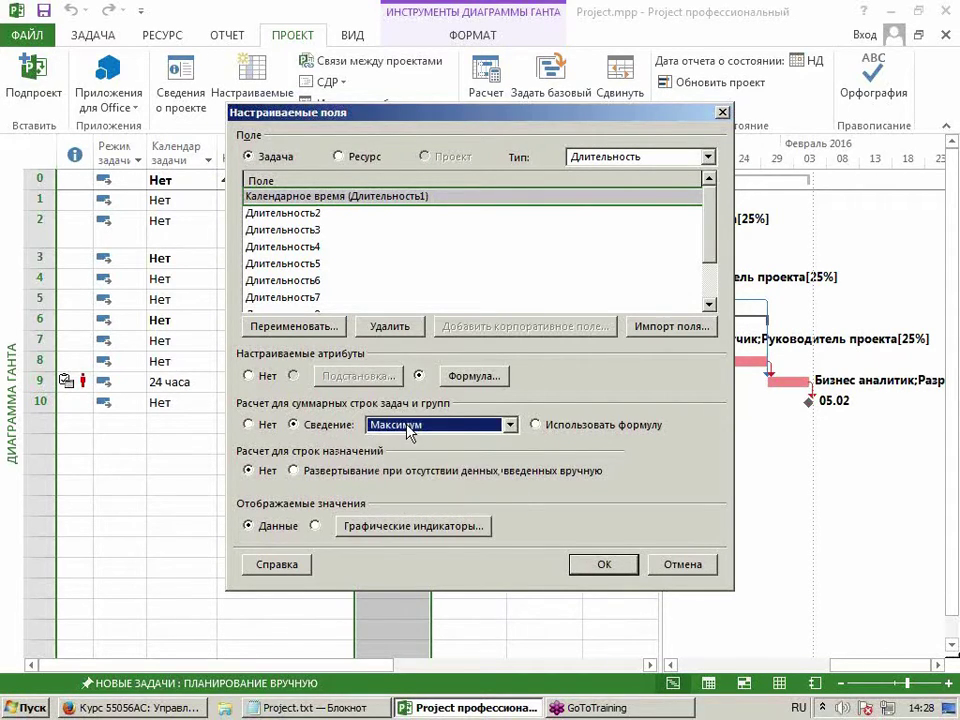
click(590, 426)
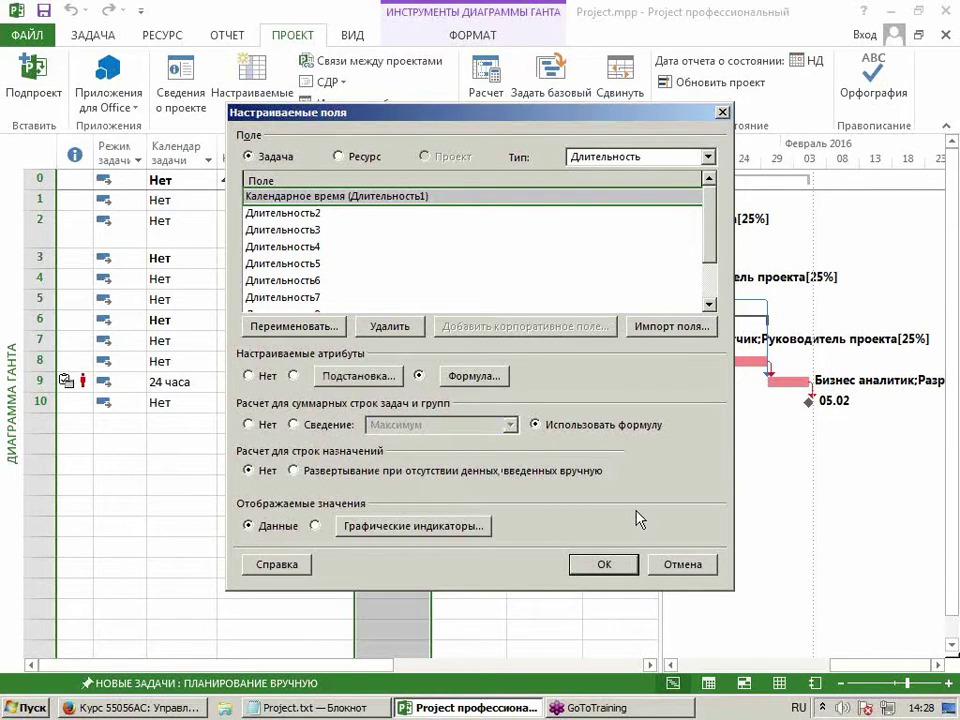
drag(580, 112, 586, 327)
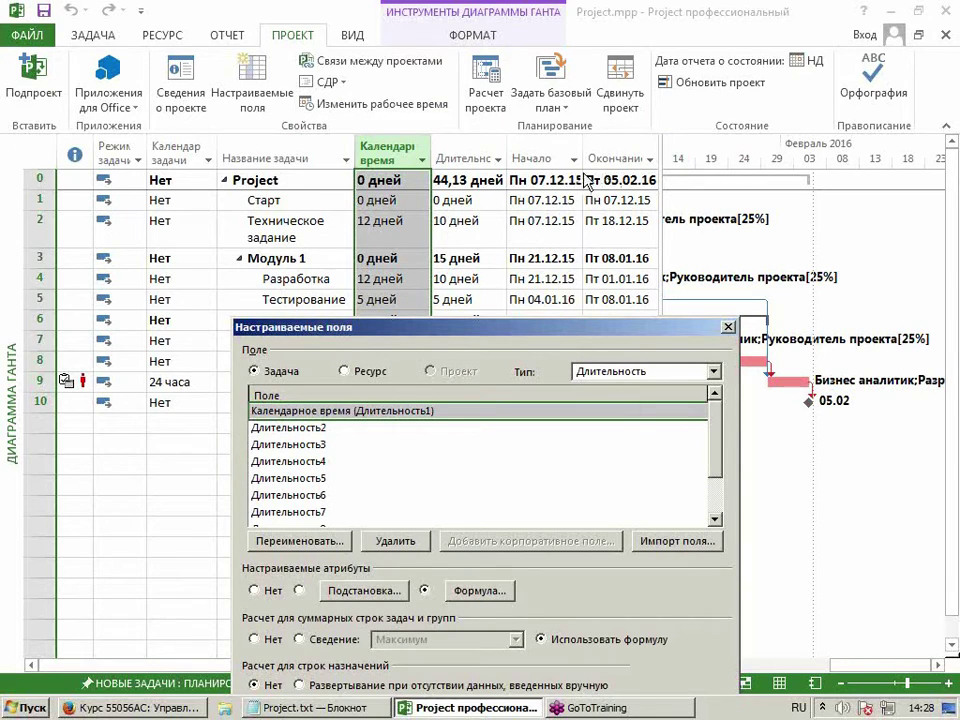
drag(566, 333, 518, 215)
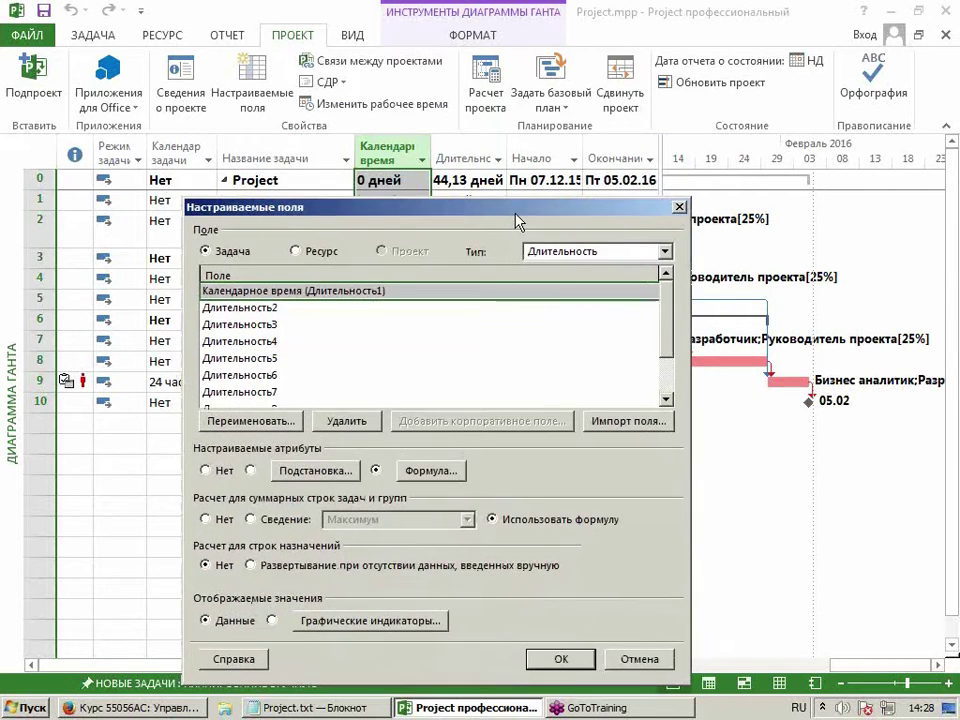
click(562, 662)
drag(442, 158, 452, 160)
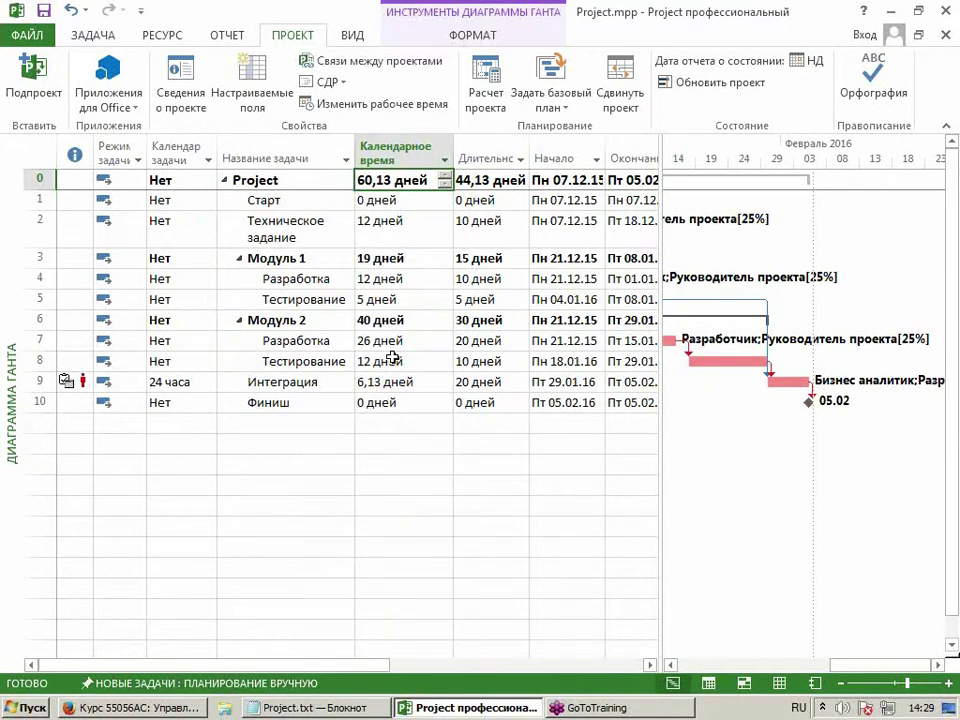
Insert a Число1 column before the Календарное время column.
click(445, 140)
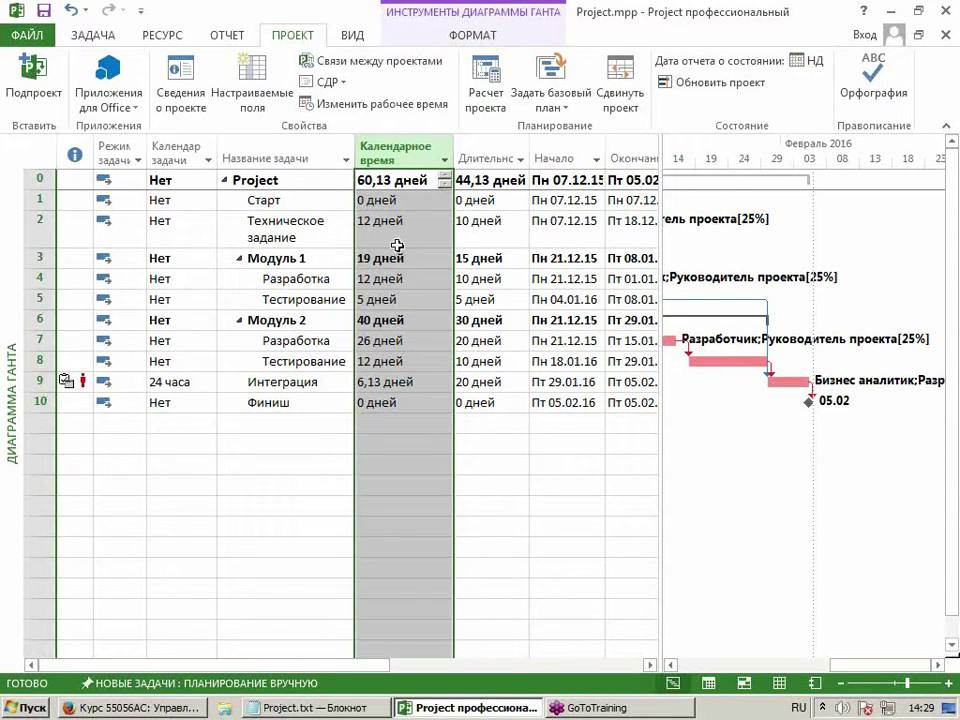
key(Insert)
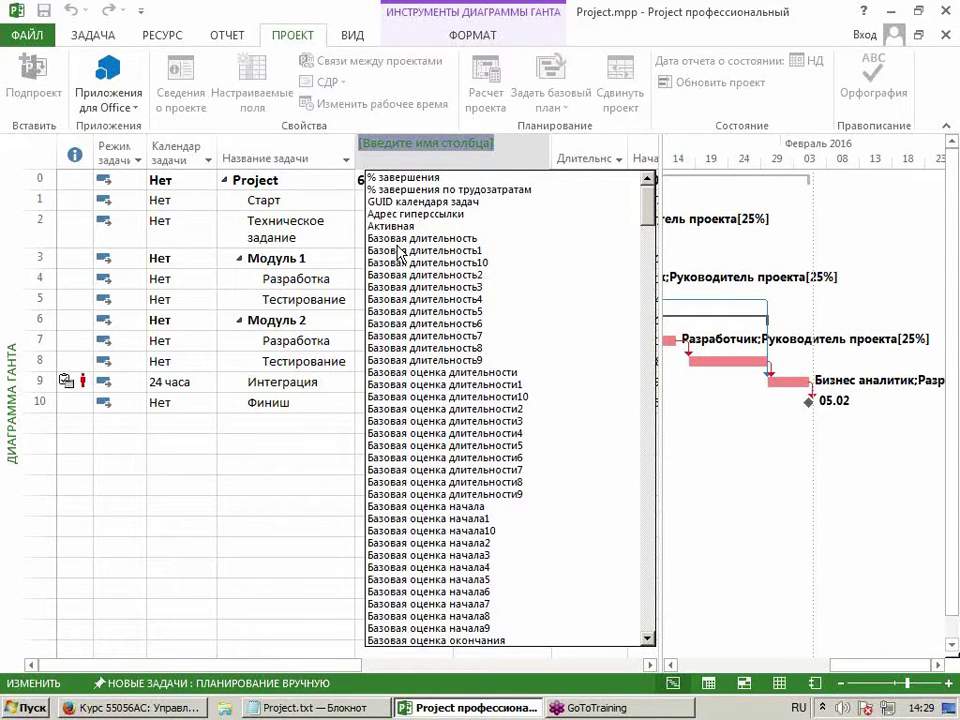
text(число1)
key(Return)
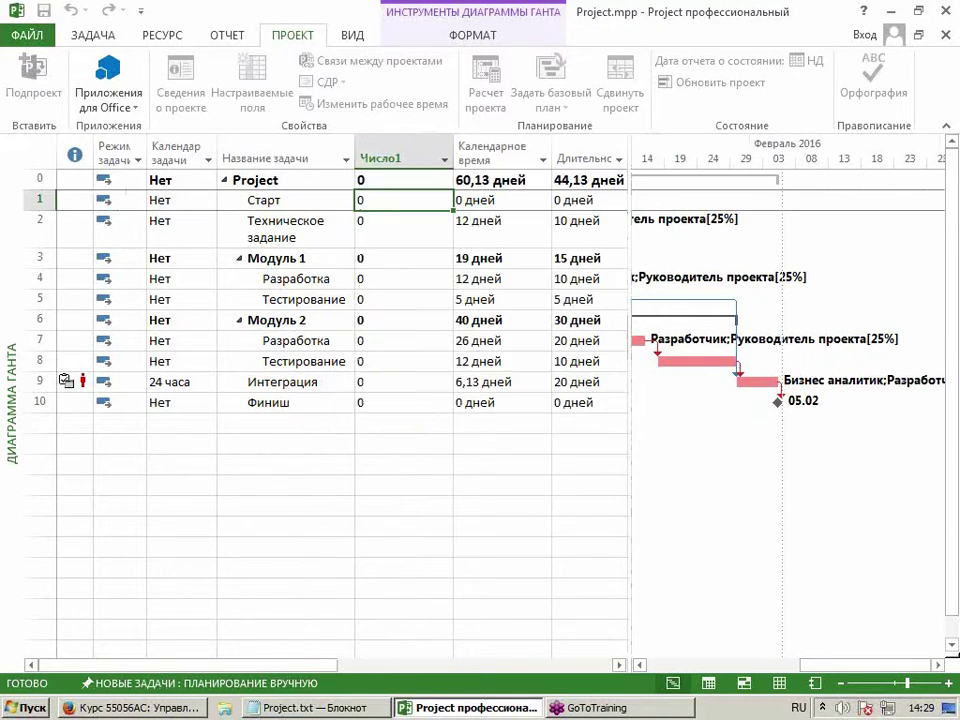
Rename the custom task number field Число1 to "Календарное число".
click(275, 100)
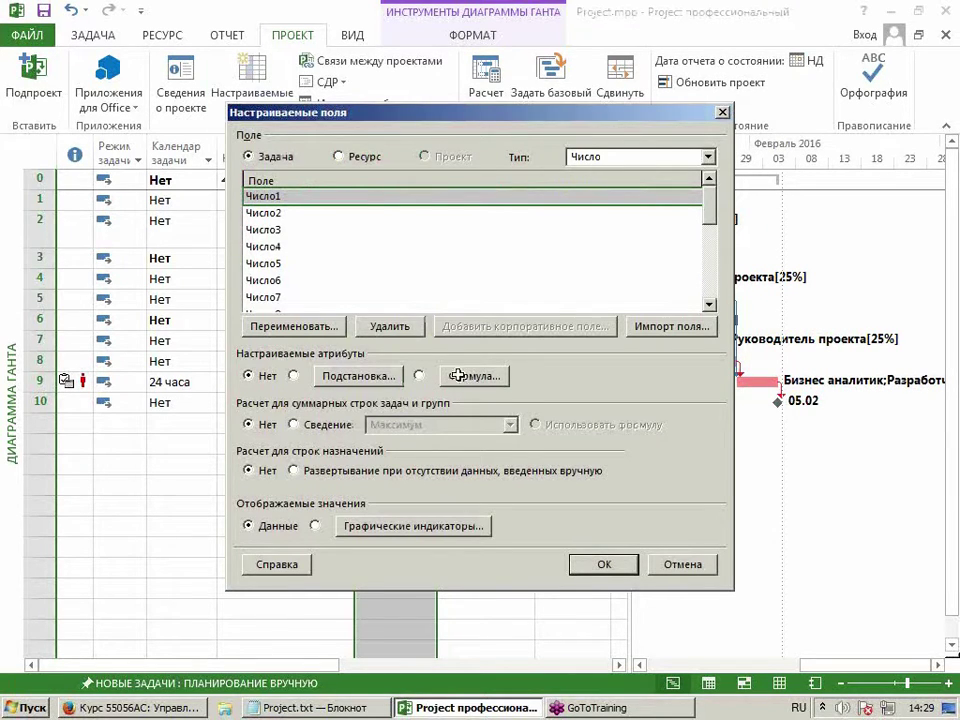
click(318, 327)
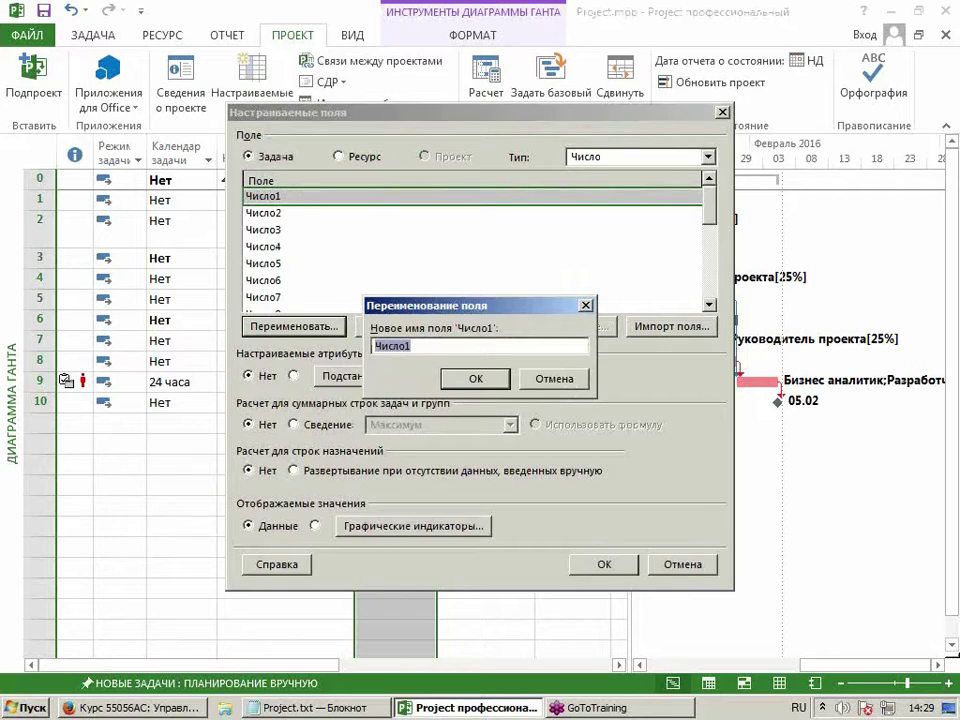
text(Календарное)
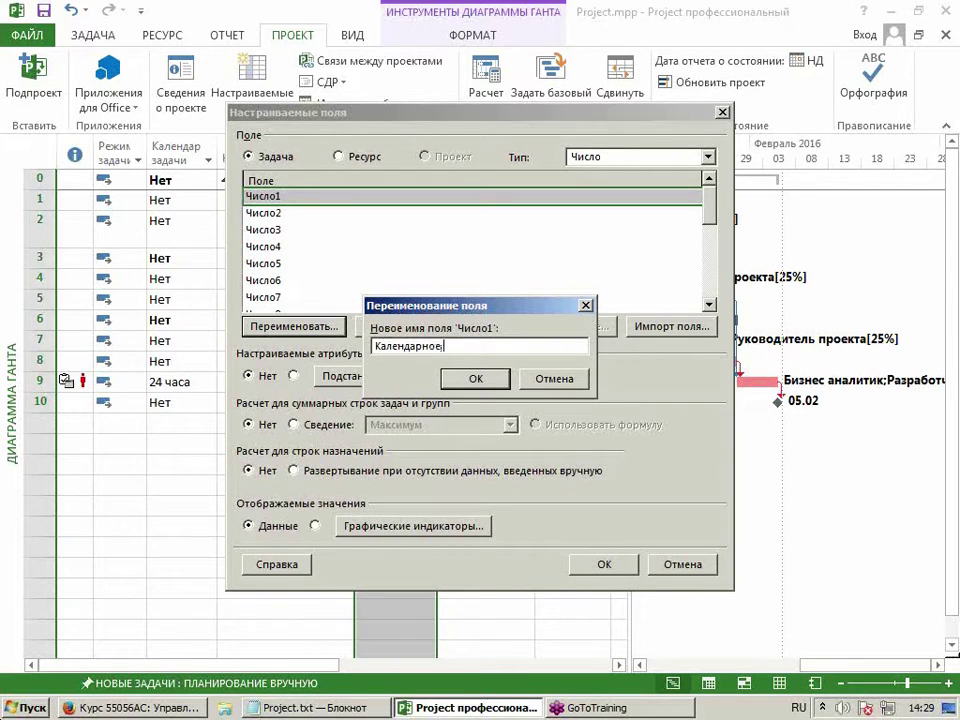
text( число)
click(456, 382)
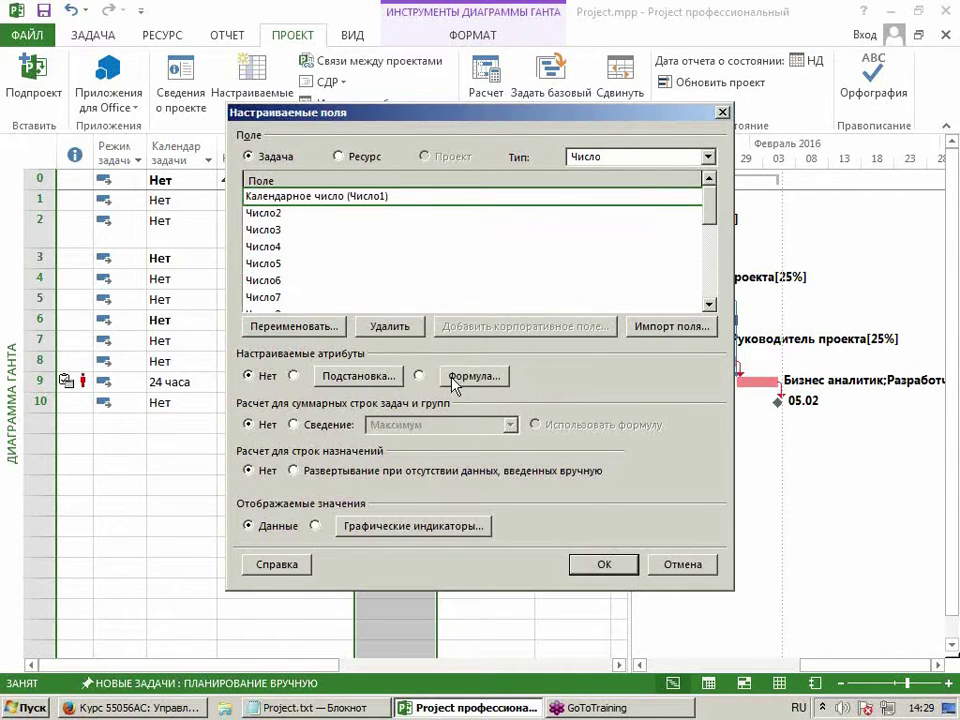
Start a DateDiff formula for the Календарное число field, removing the первый_день_недели and первая_неделя_года arguments.
click(455, 379)
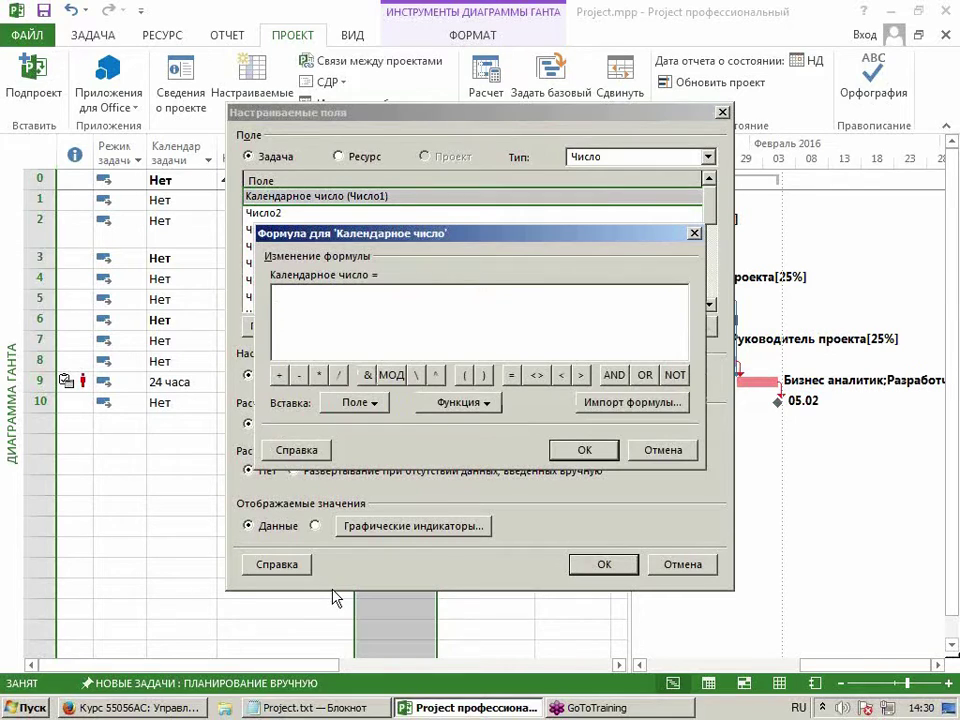
click(437, 403)
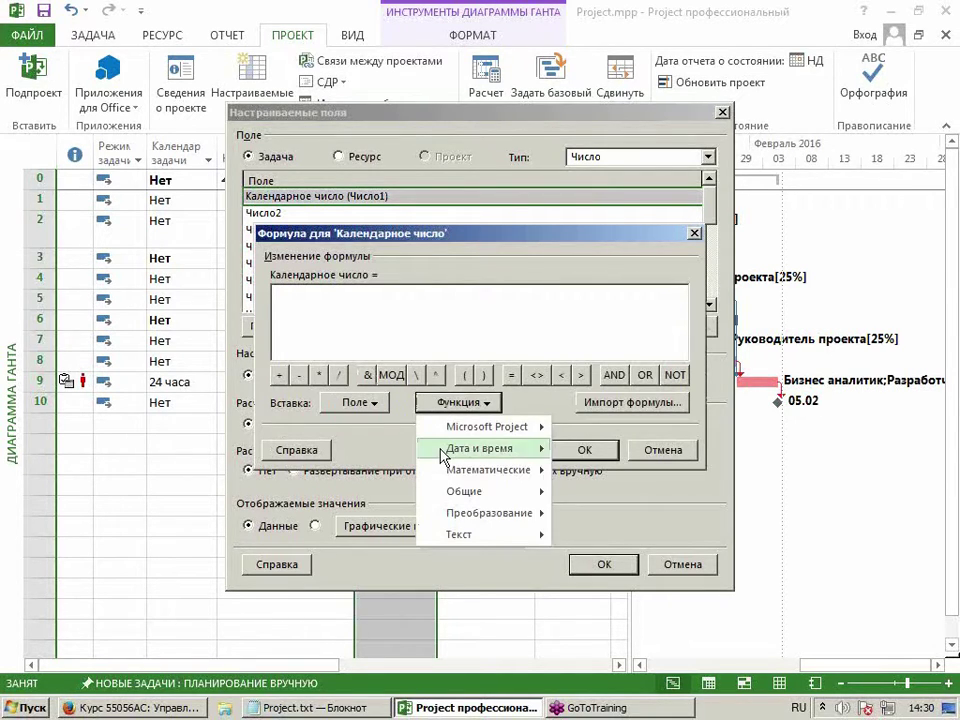
mouse_move(443, 452)
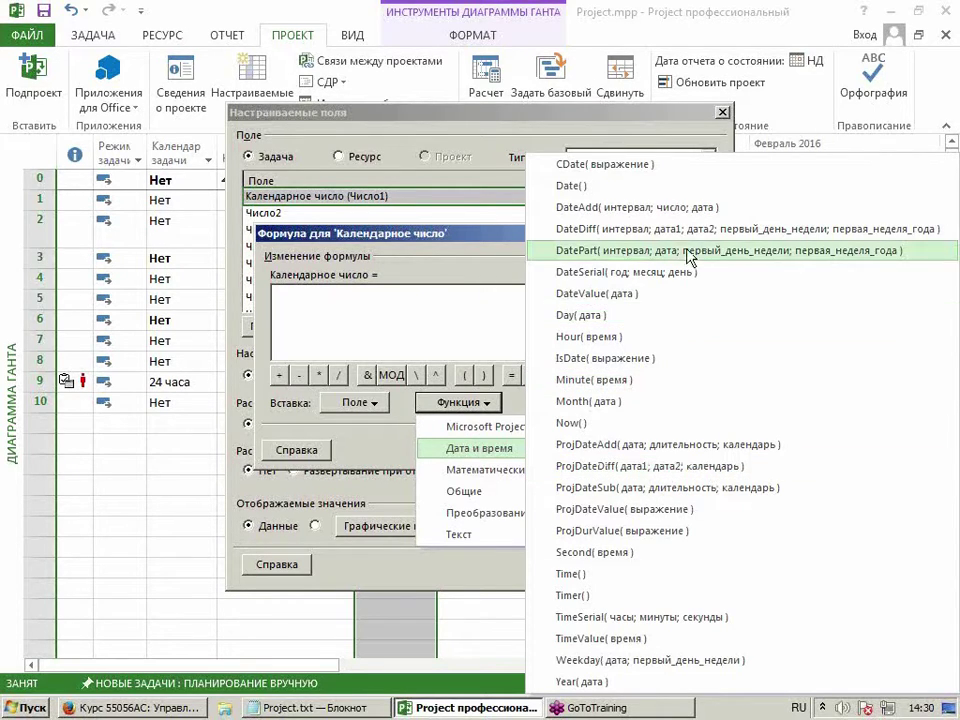
click(689, 229)
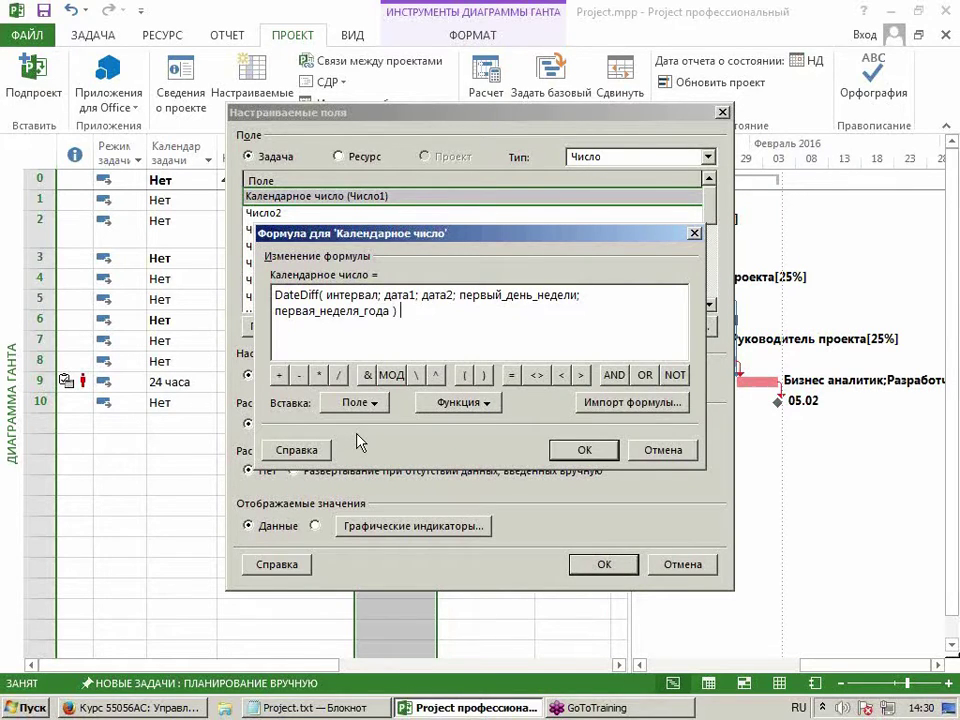
double_click(352, 295)
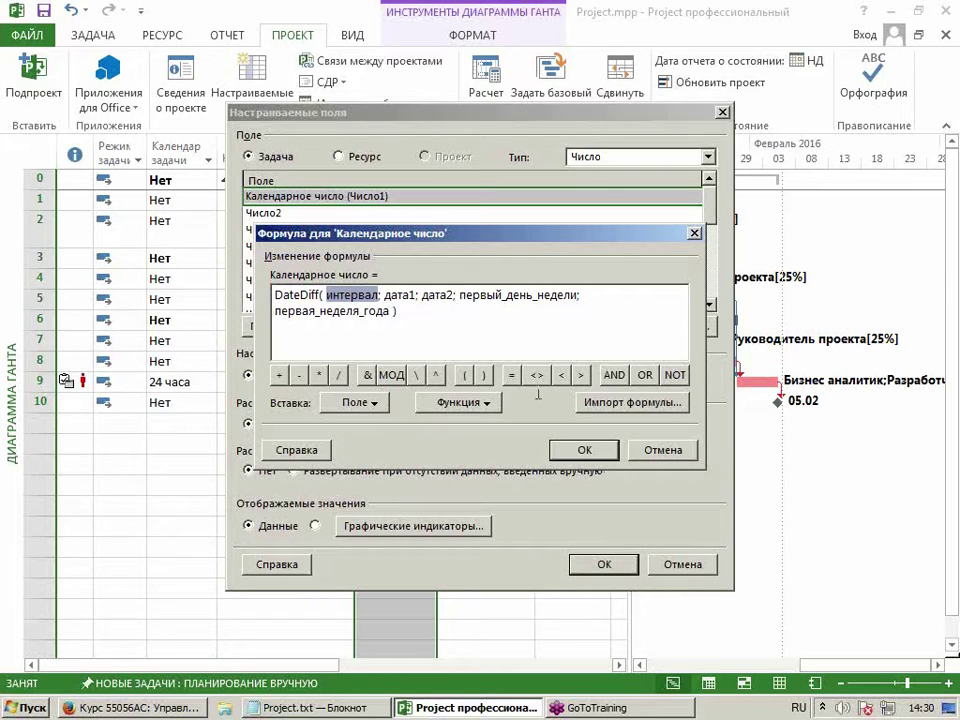
click(459, 295)
drag(459, 295, 399, 311)
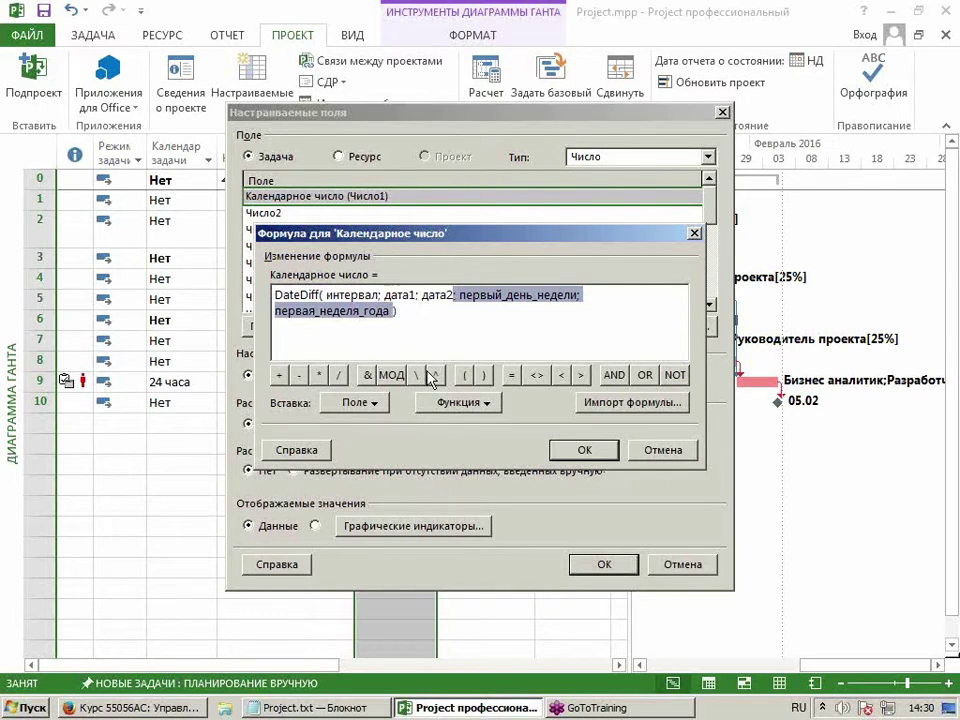
text())
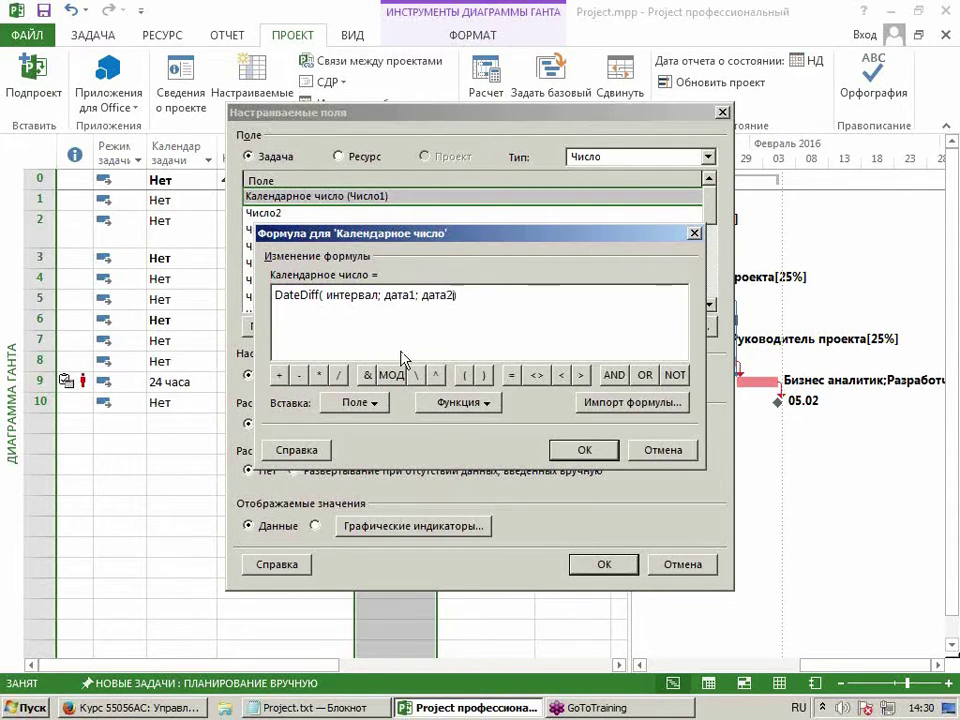
Replace the интервал placeholder in the DateDiff formula with "y", after trying "d".
double_click(362, 295)
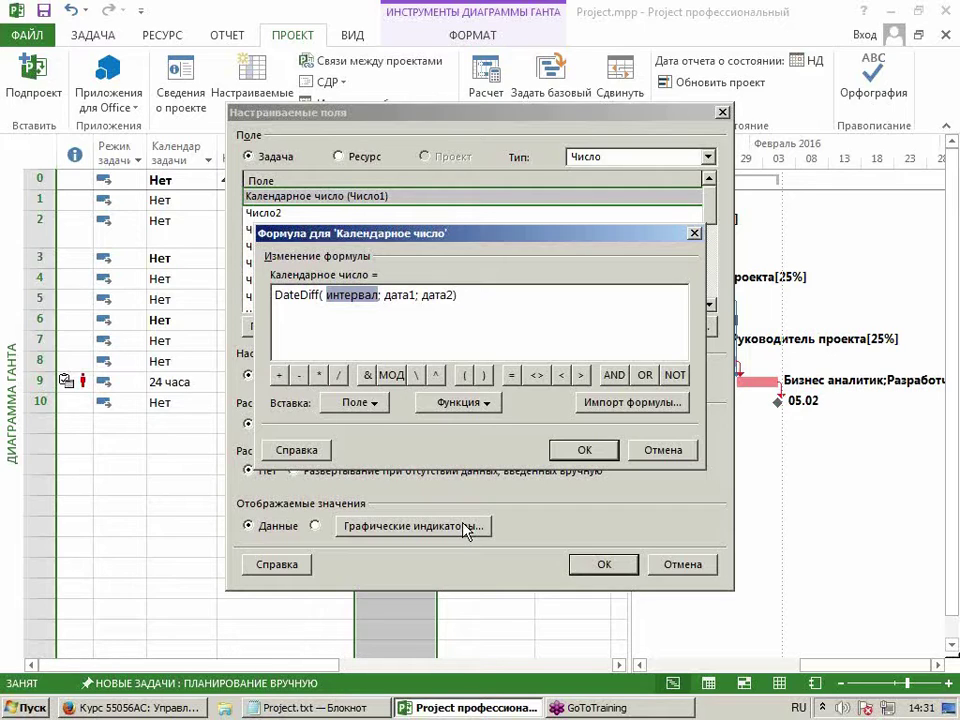
text(")
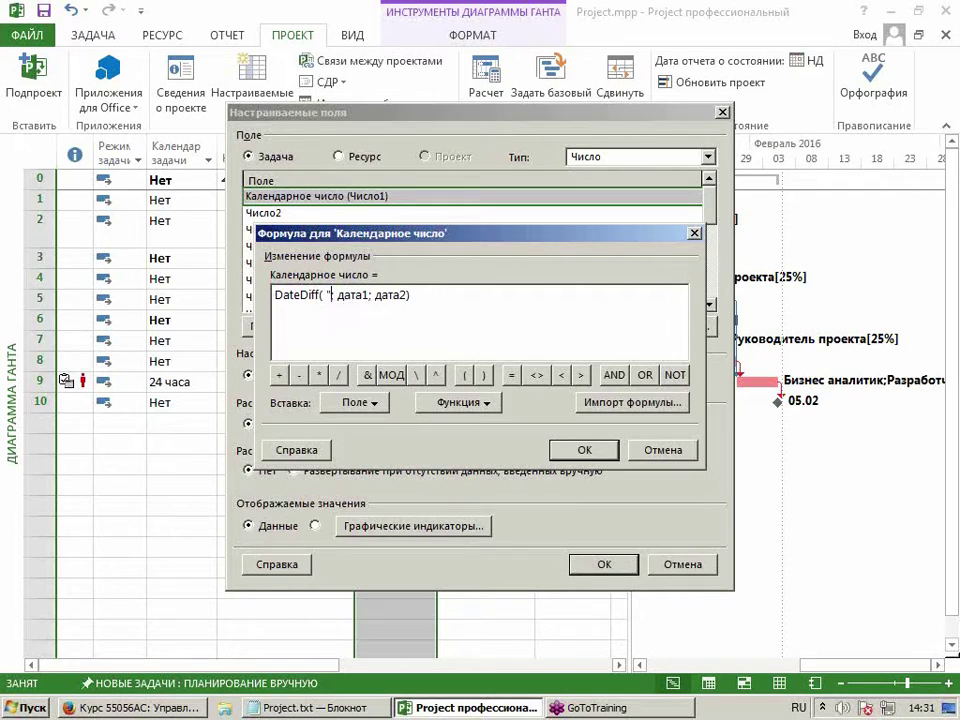
key(alt+shift)
text(D)
key(BackSpace)
text(d@)
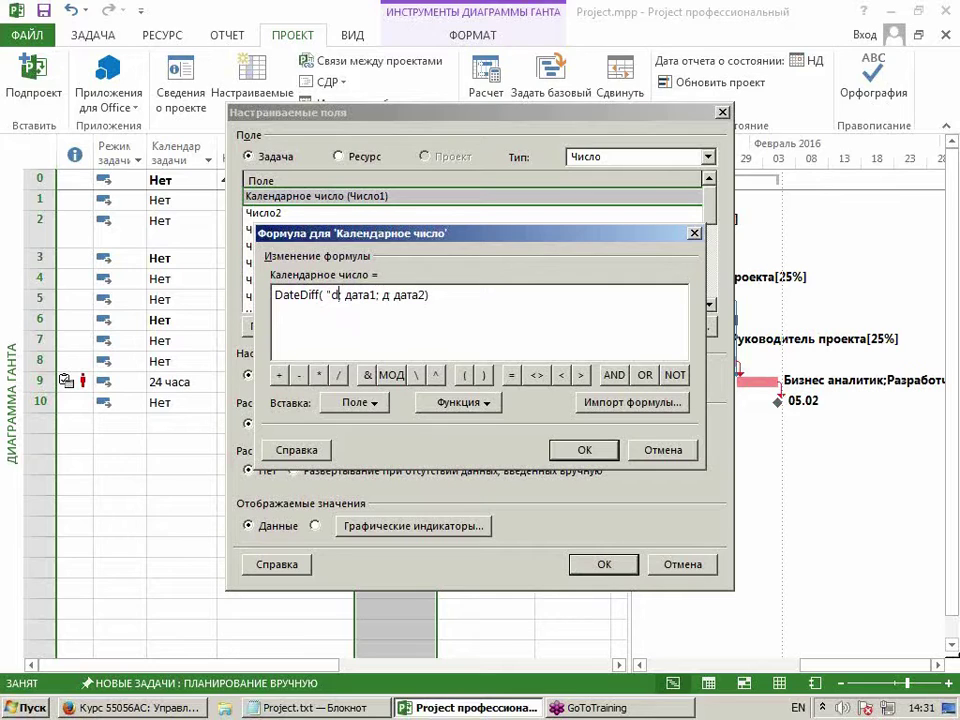
key(BackSpace)
text(";)
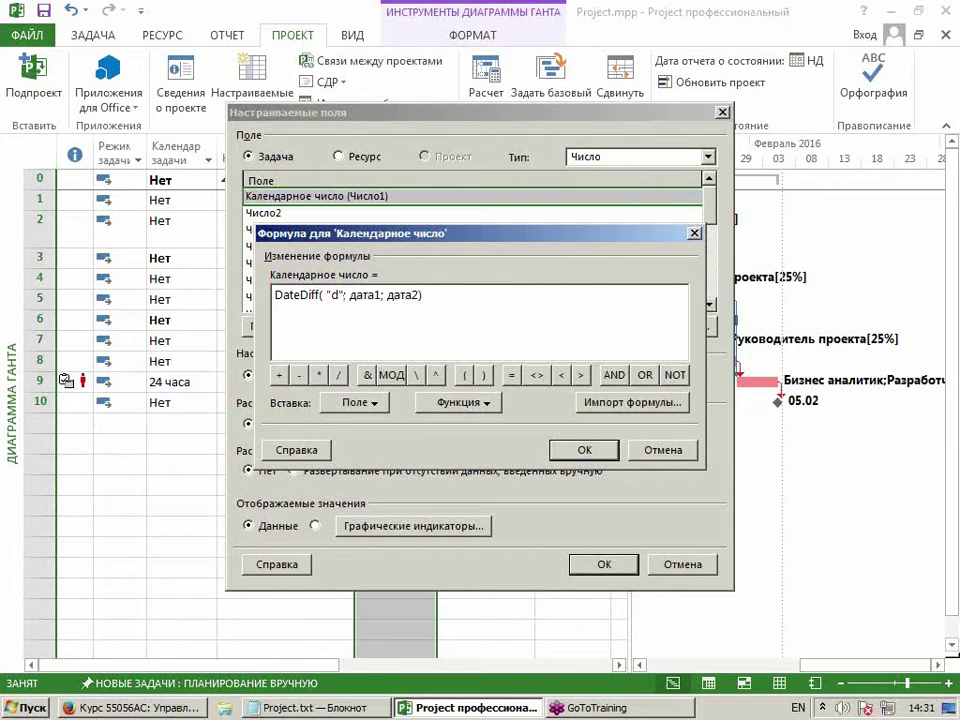
key(BackSpace)
key(BackSpace)
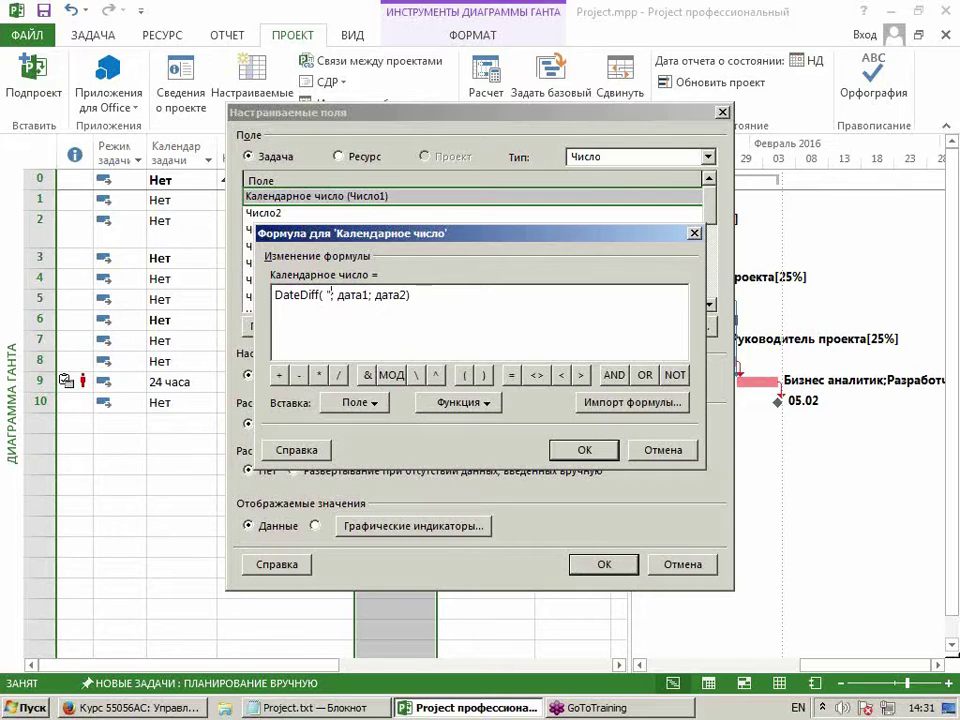
text(y")
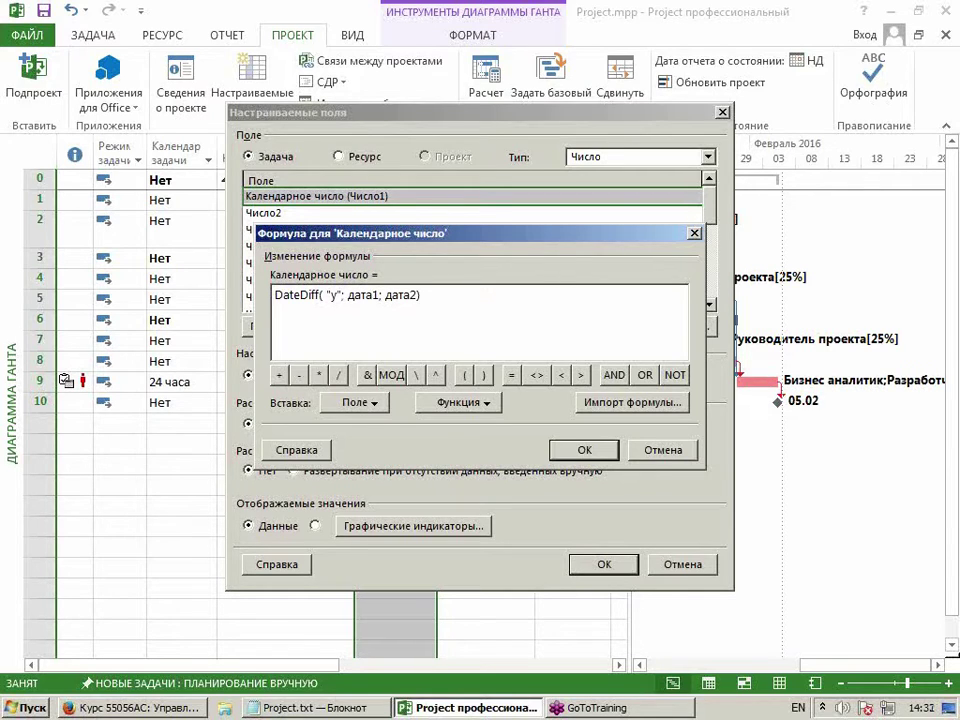
Try yyyy and m as the DateDiff interval and restore "y".
key(BackSpace)
text(yyy)
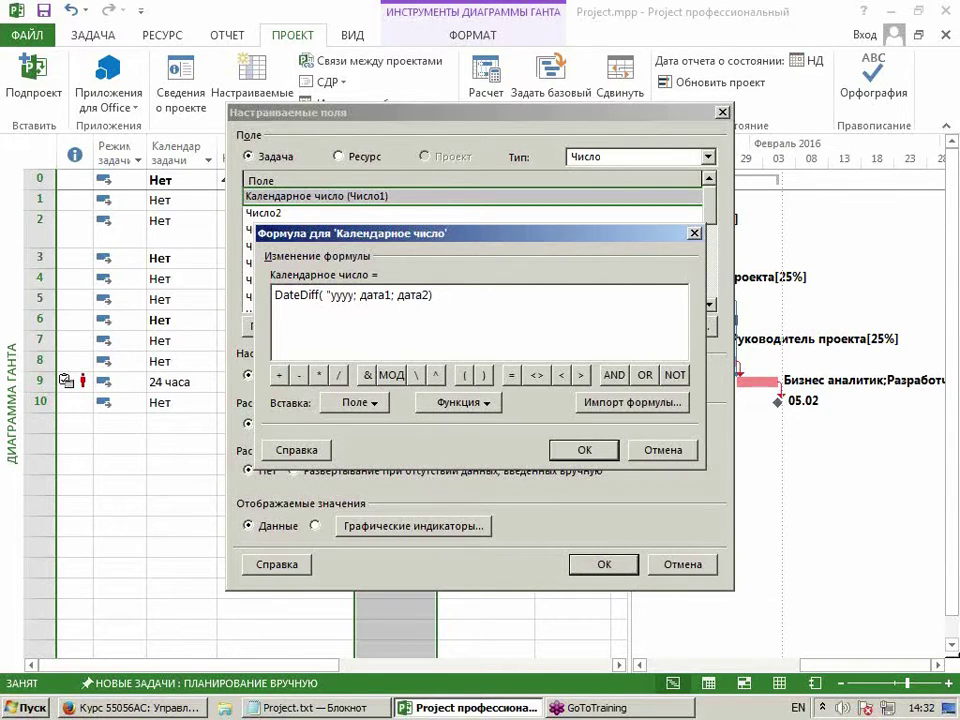
key(BackSpace)
key(BackSpace)
key(BackSpace)
key(BackSpace)
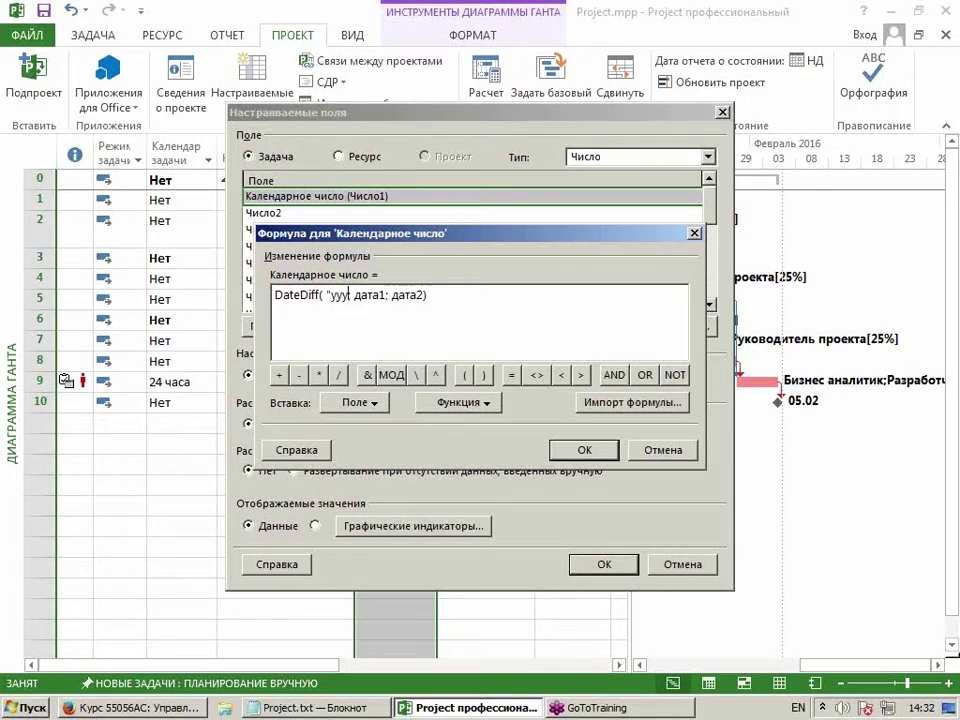
text(m)
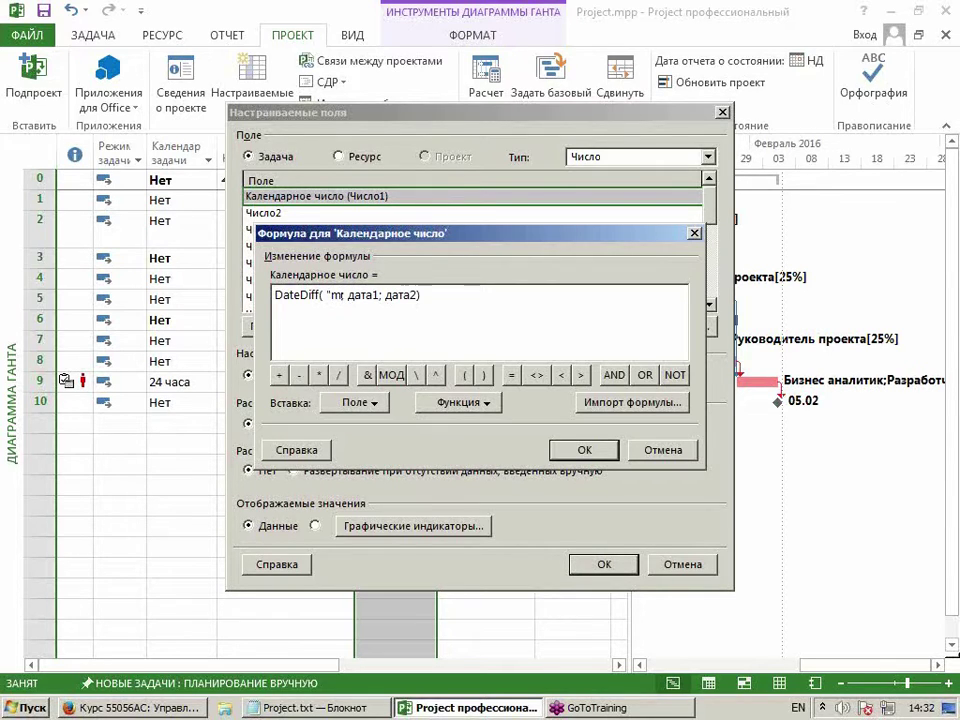
key(BackSpace)
text(y)
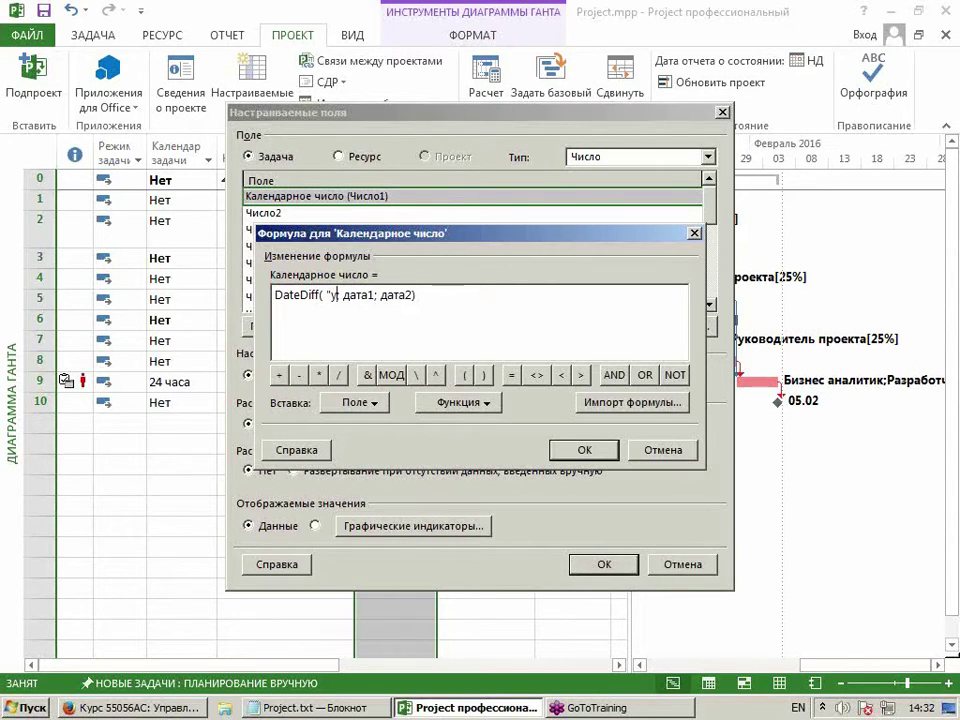
text(")
Replace дата1 with the [Начало] field and дата2 with the [Окончание] field, and confirm the DateDiff formula.
double_click(363, 295)
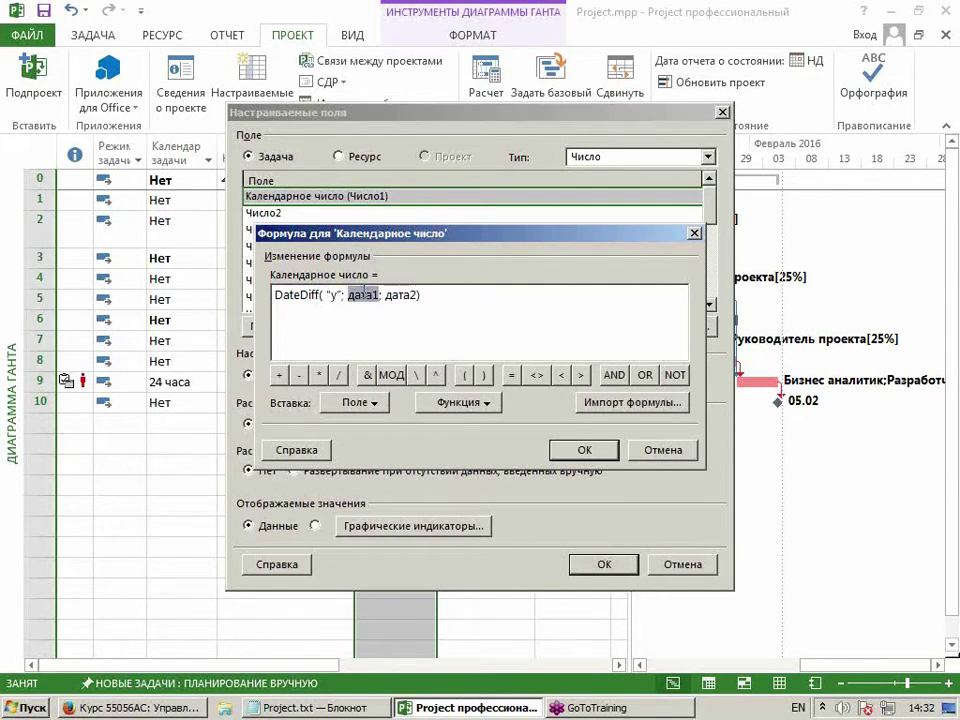
click(369, 404)
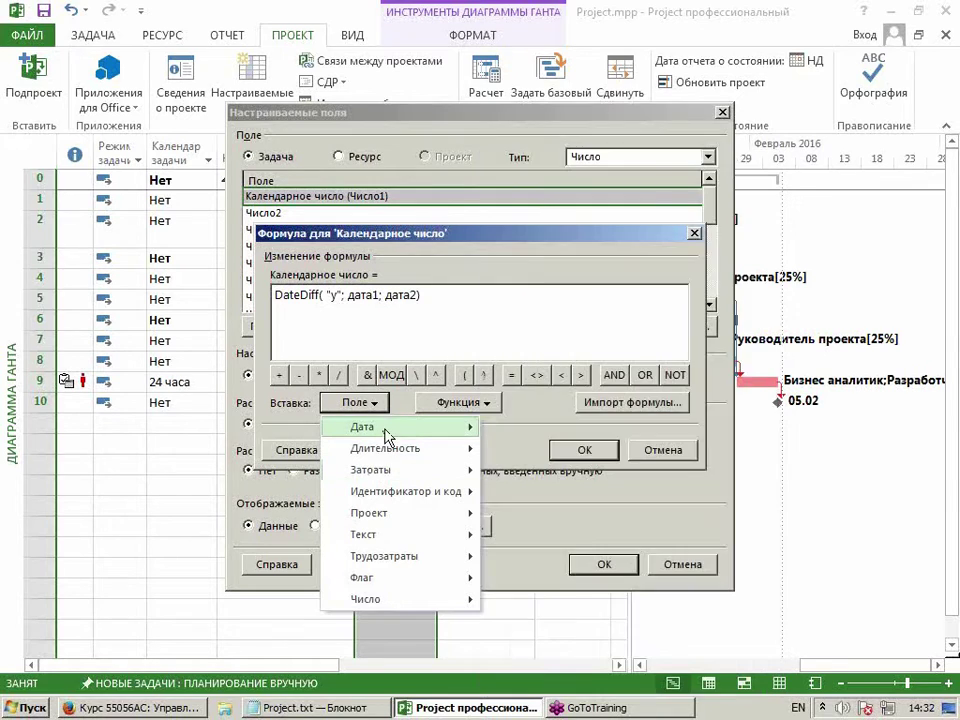
mouse_move(387, 428)
click(574, 369)
double_click(416, 296)
click(372, 403)
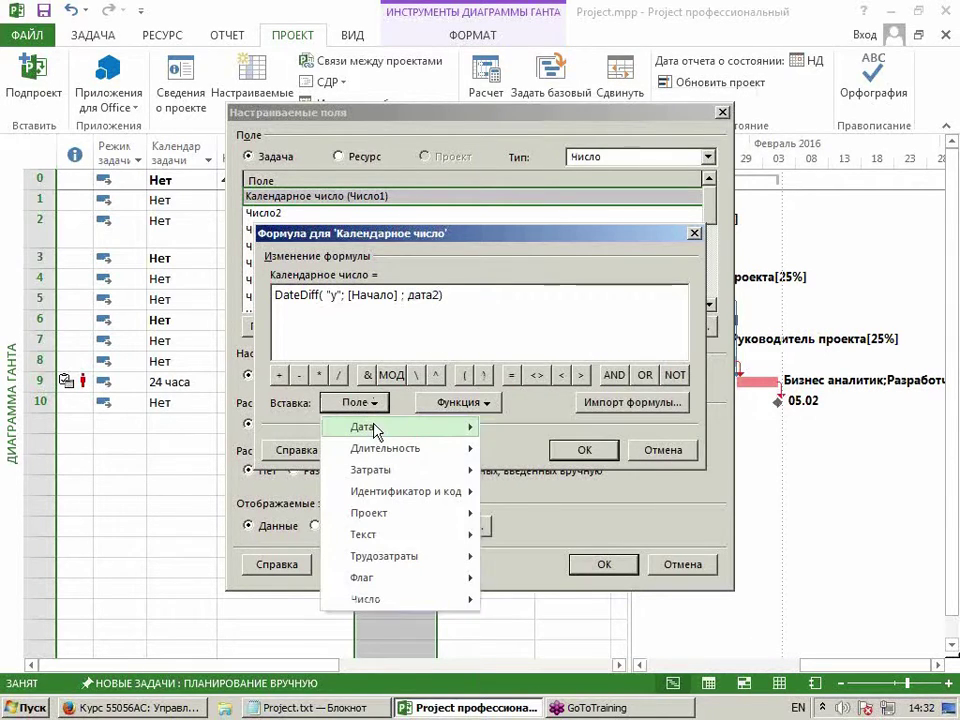
mouse_move(376, 428)
click(522, 424)
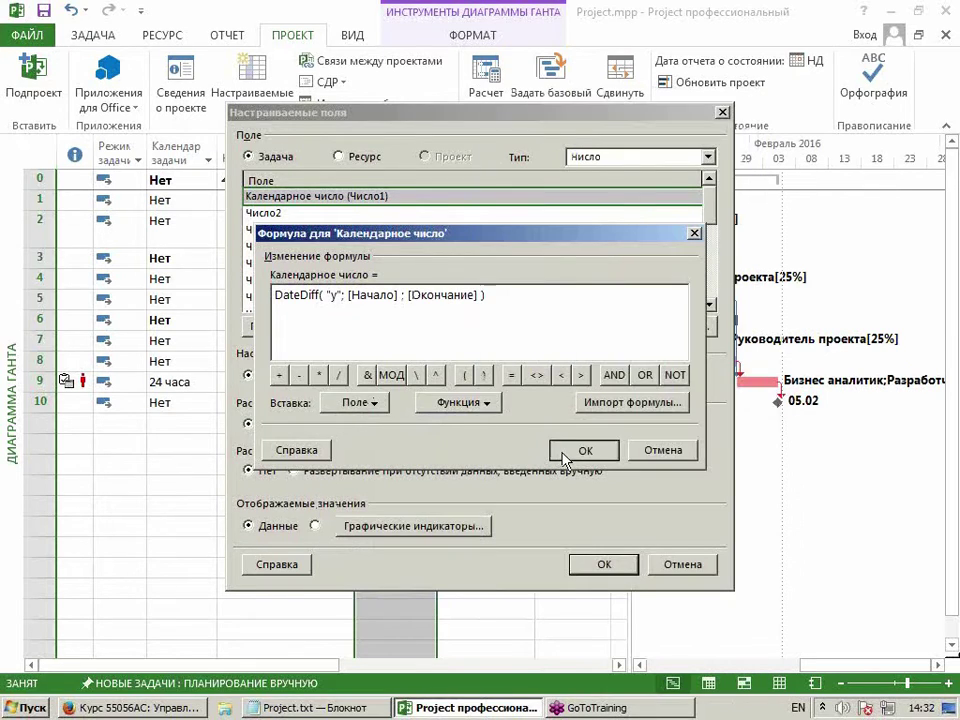
click(566, 456)
click(428, 424)
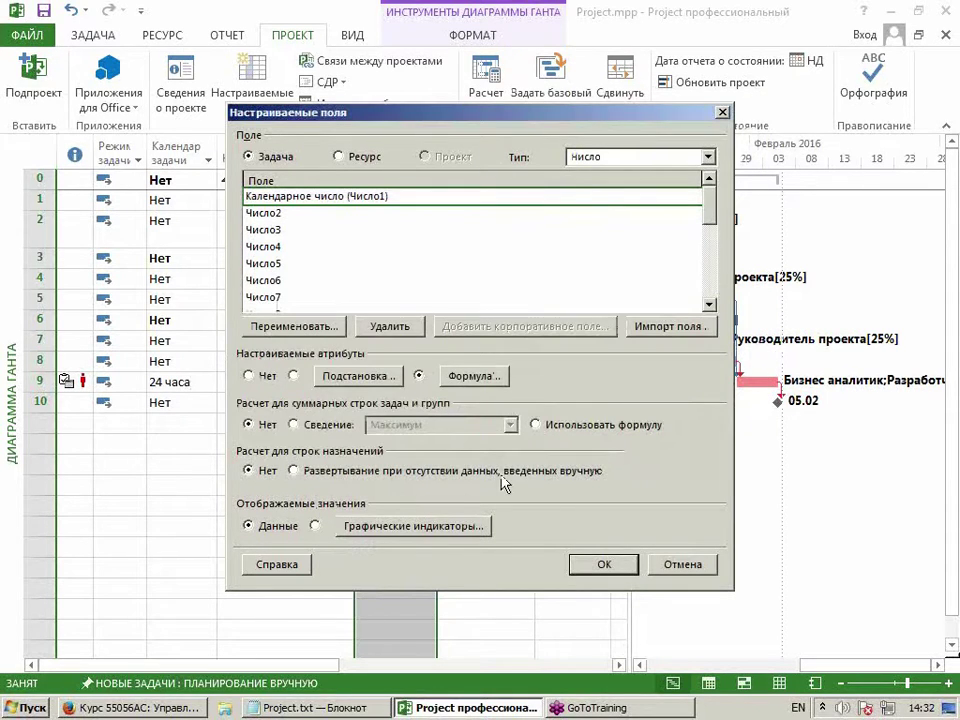
Set the Календарное число field to use its formula for summary task and group rows, and apply the field settings.
click(572, 425)
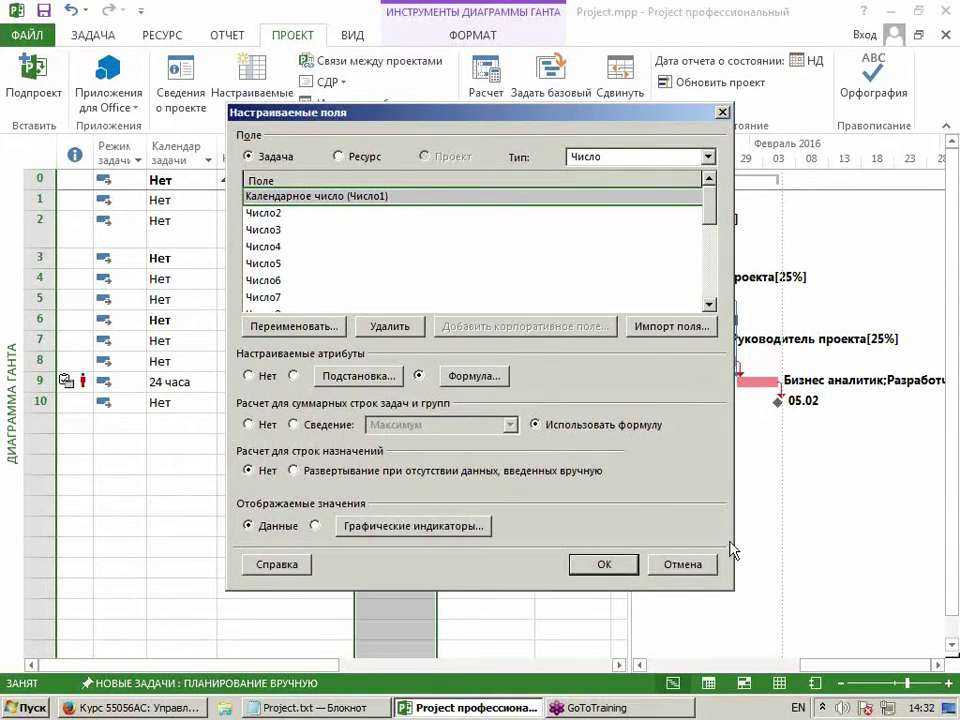
click(604, 564)
click(439, 433)
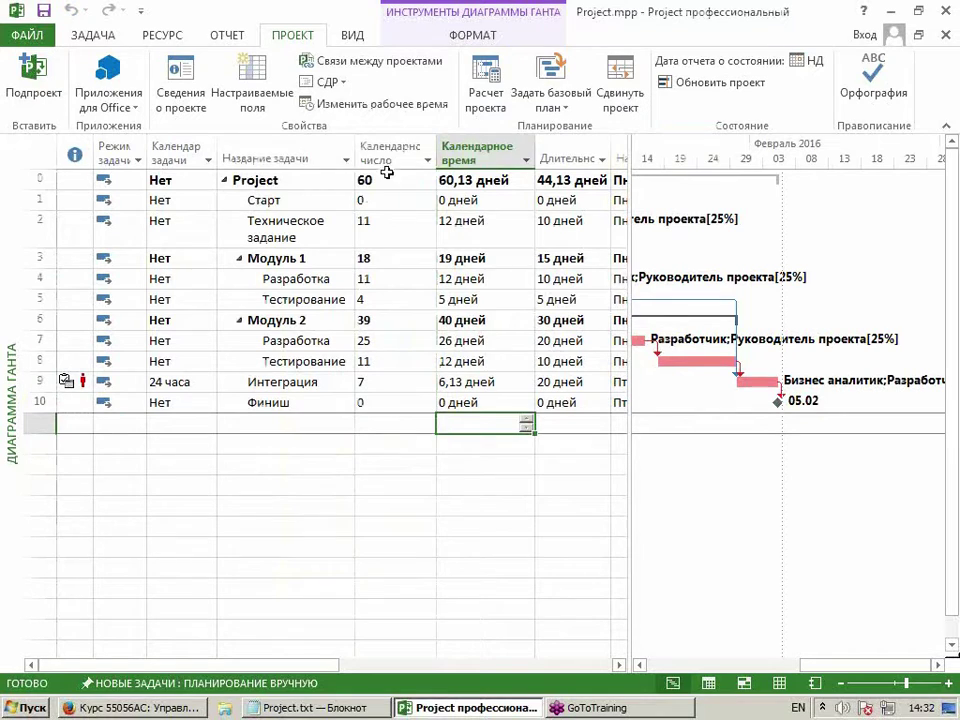
Examine the Календарное число values of the project, modules and tasks, and compare them with the Календарное время values.
click(390, 180)
ctrl+click(397, 260)
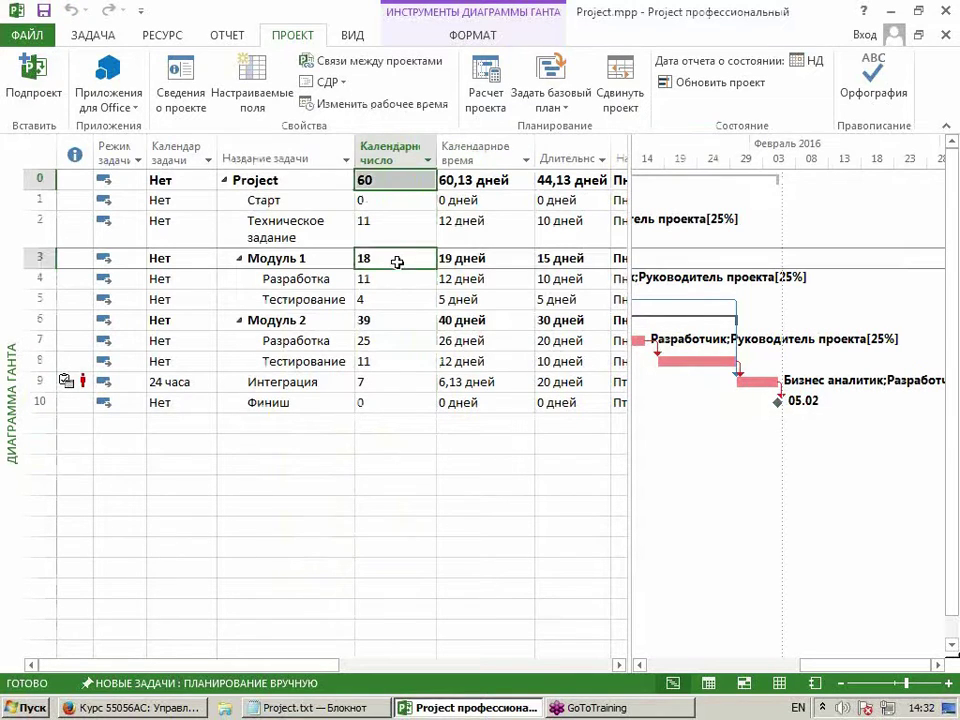
ctrl+click(395, 322)
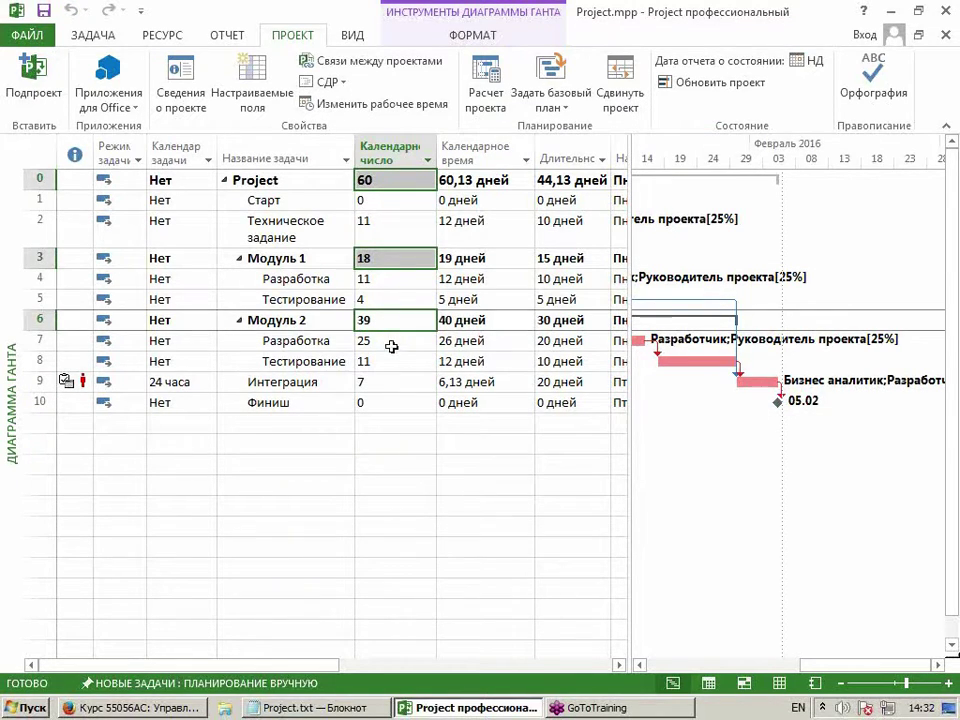
ctrl+click(392, 343)
ctrl+click(391, 363)
ctrl+click(385, 383)
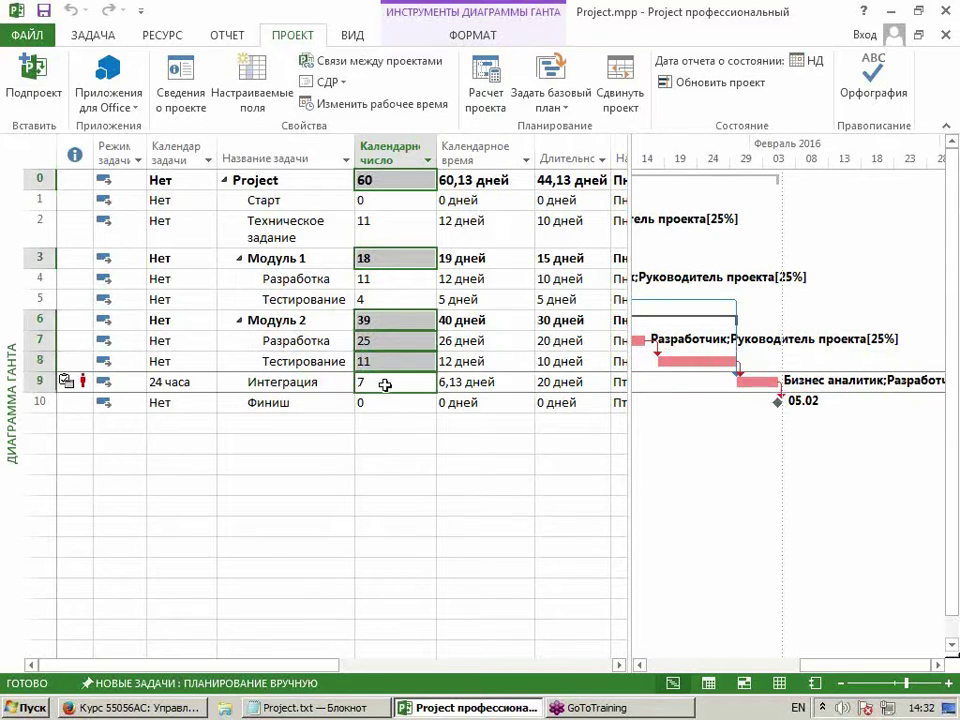
ctrl+click(398, 282)
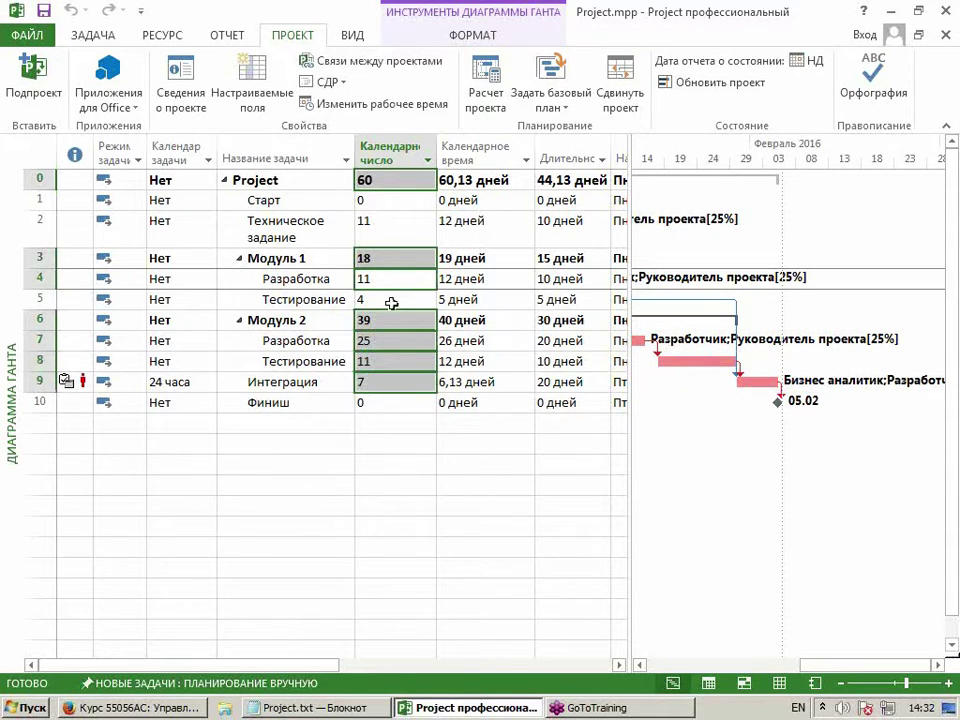
ctrl+click(392, 301)
ctrl+click(393, 226)
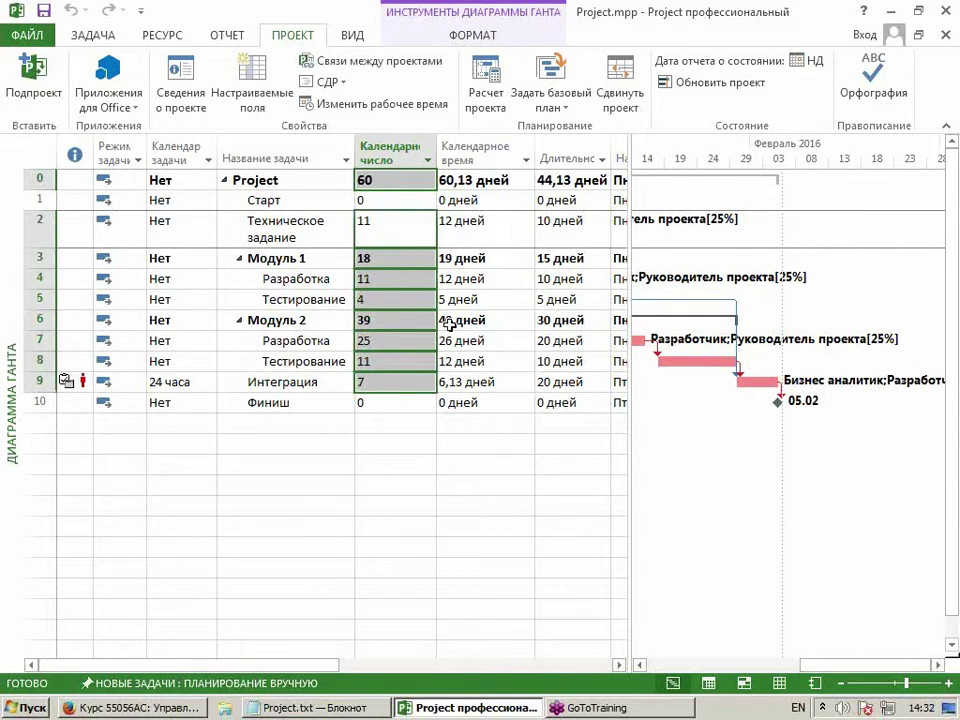
click(412, 320)
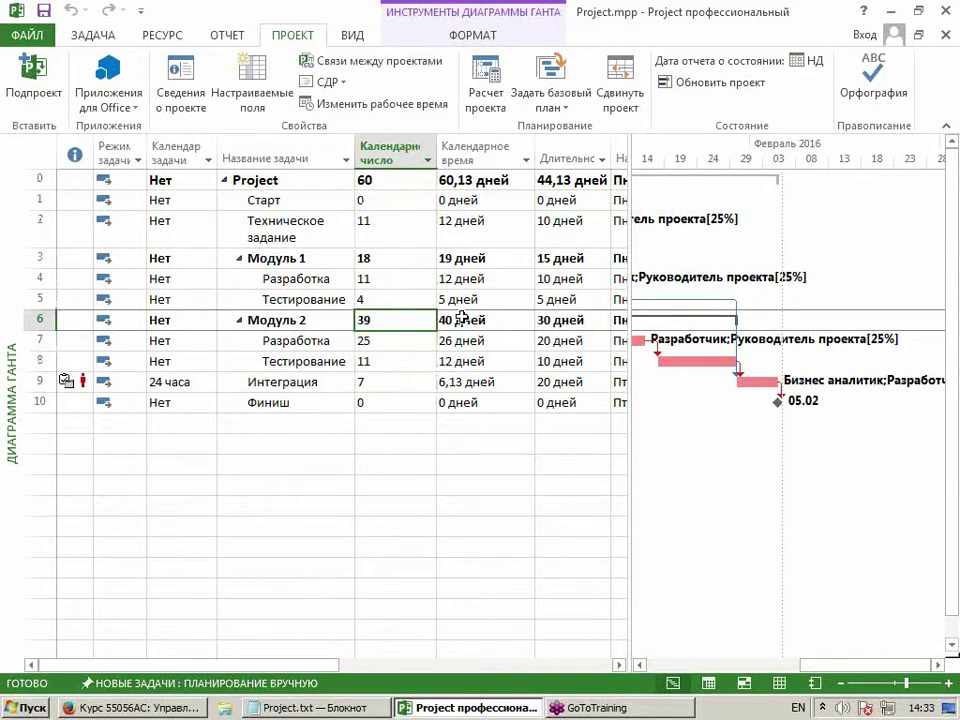
drag(390, 227, 461, 229)
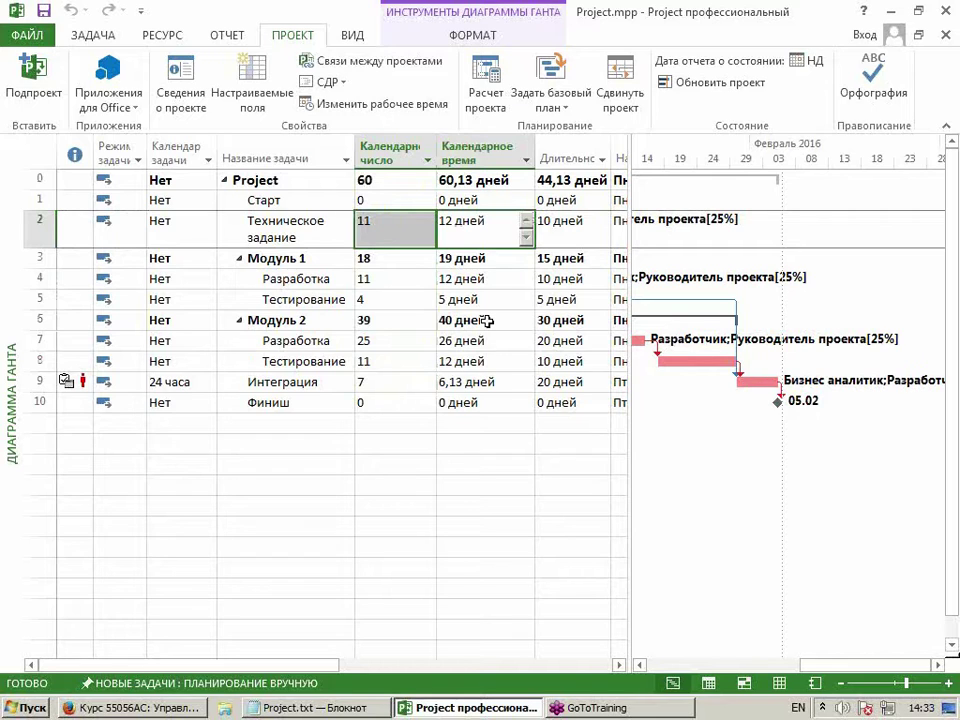
Compare the Календарное число and Календарное время values of Техническое задание with its Gantt bar and its Начало and Окончание dates.
click(386, 220)
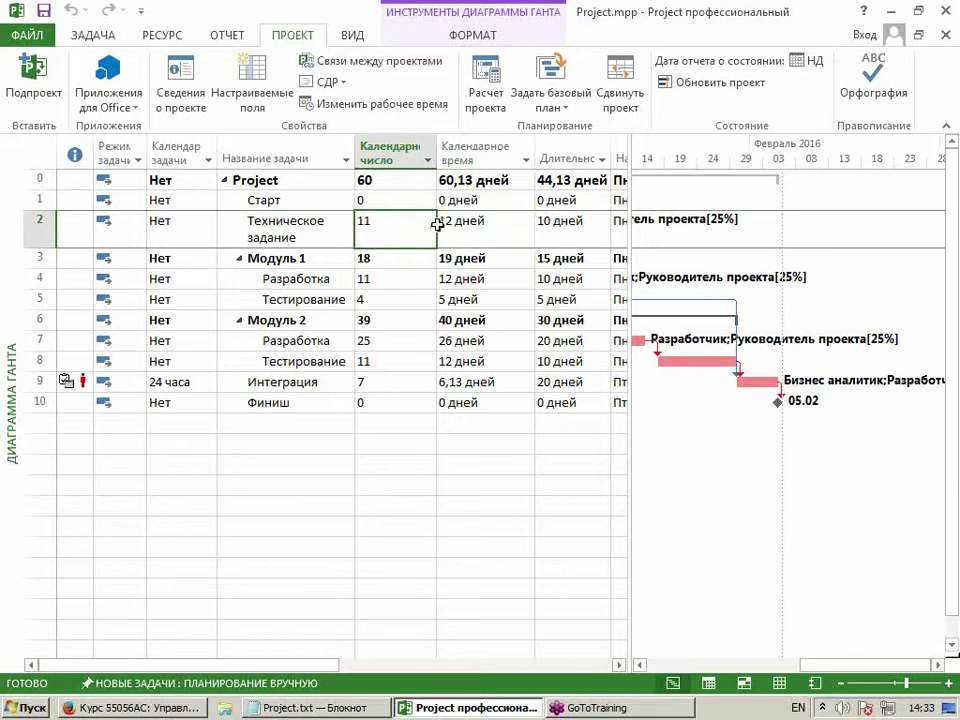
click(640, 665)
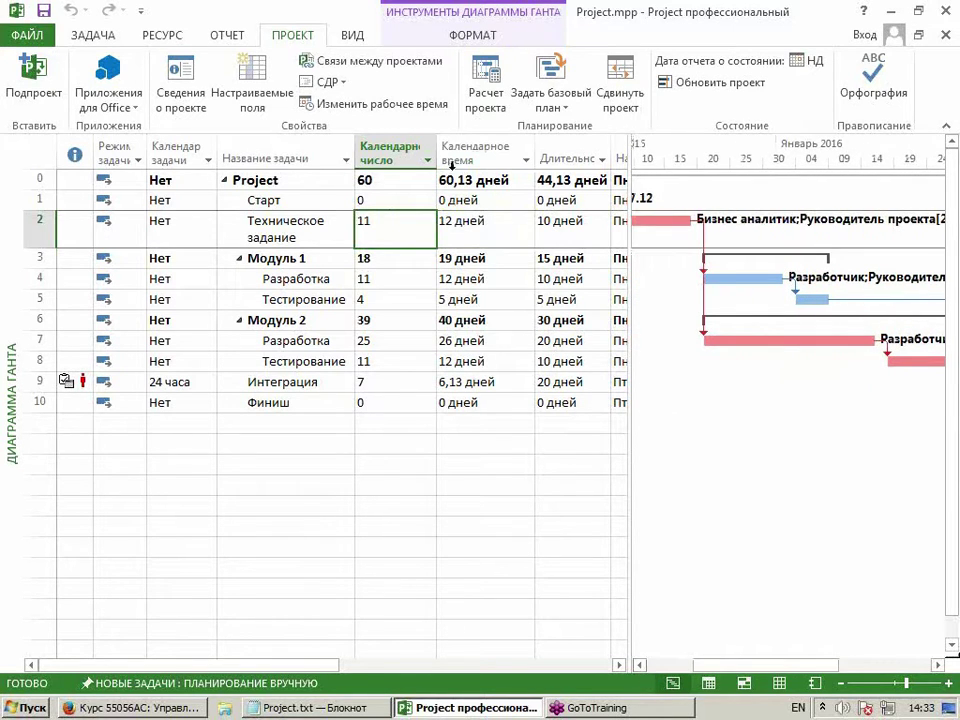
click(452, 160)
click(641, 665)
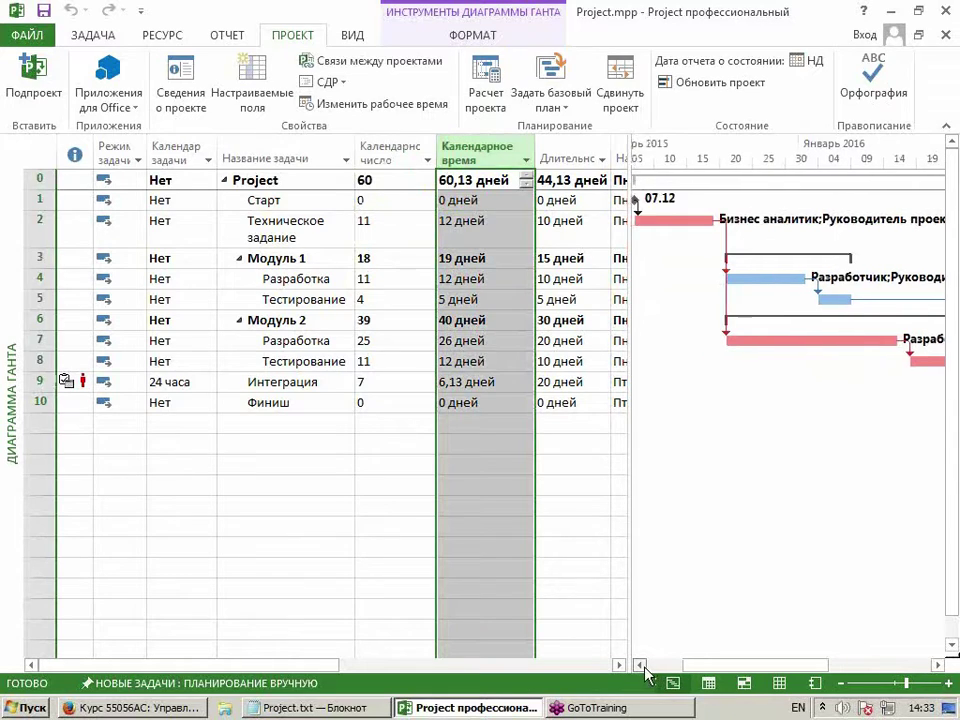
ctrl+scroll(720, 334, up, 2)
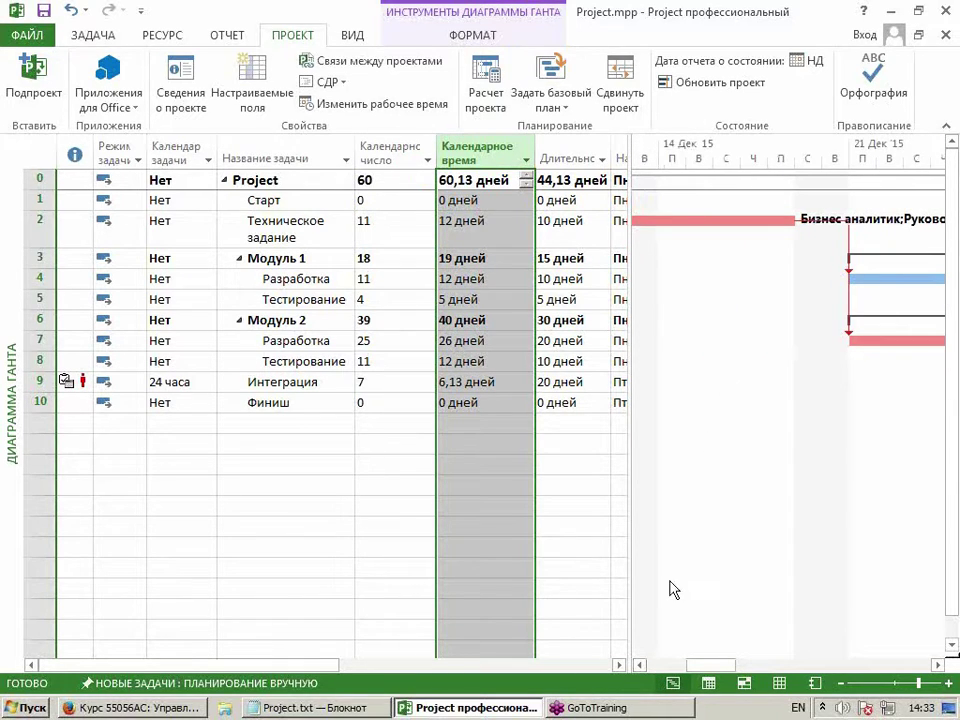
click(640, 665)
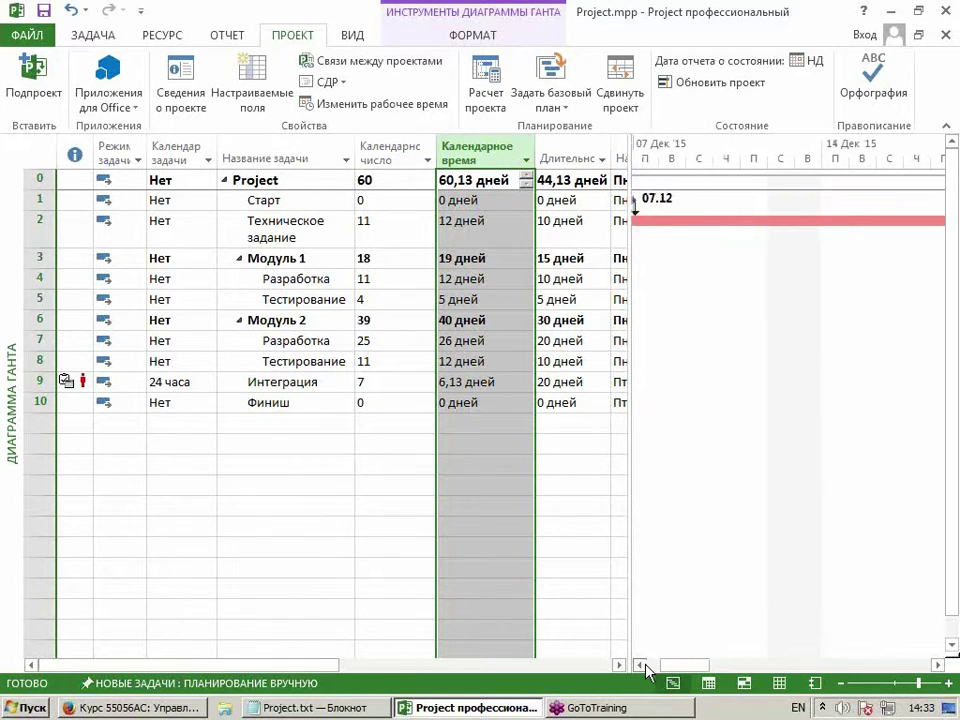
click(641, 665)
click(395, 228)
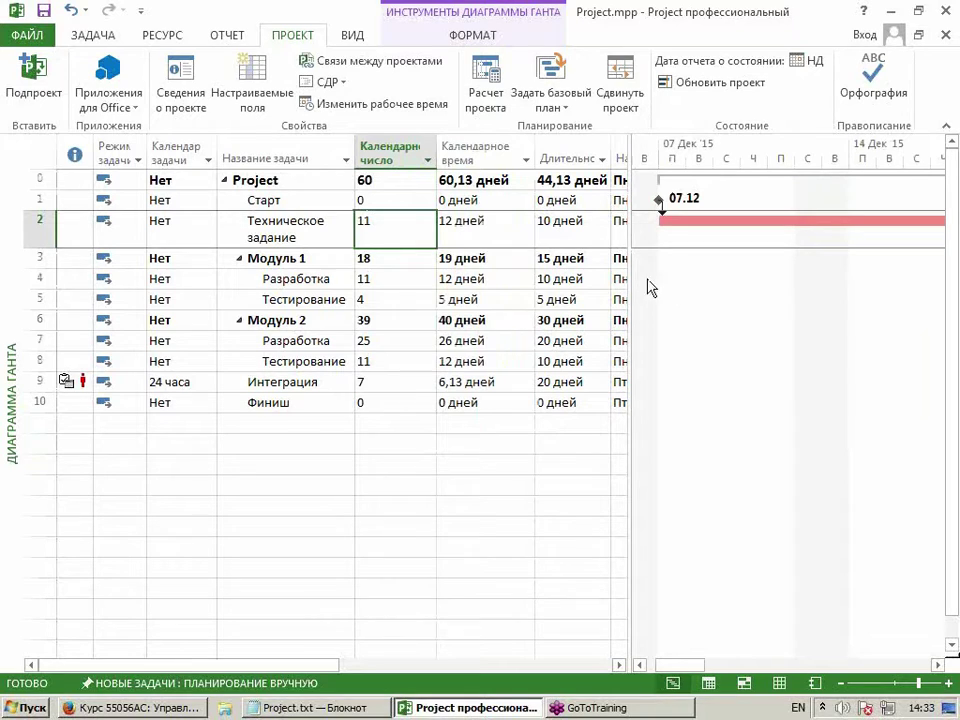
drag(632, 276, 940, 276)
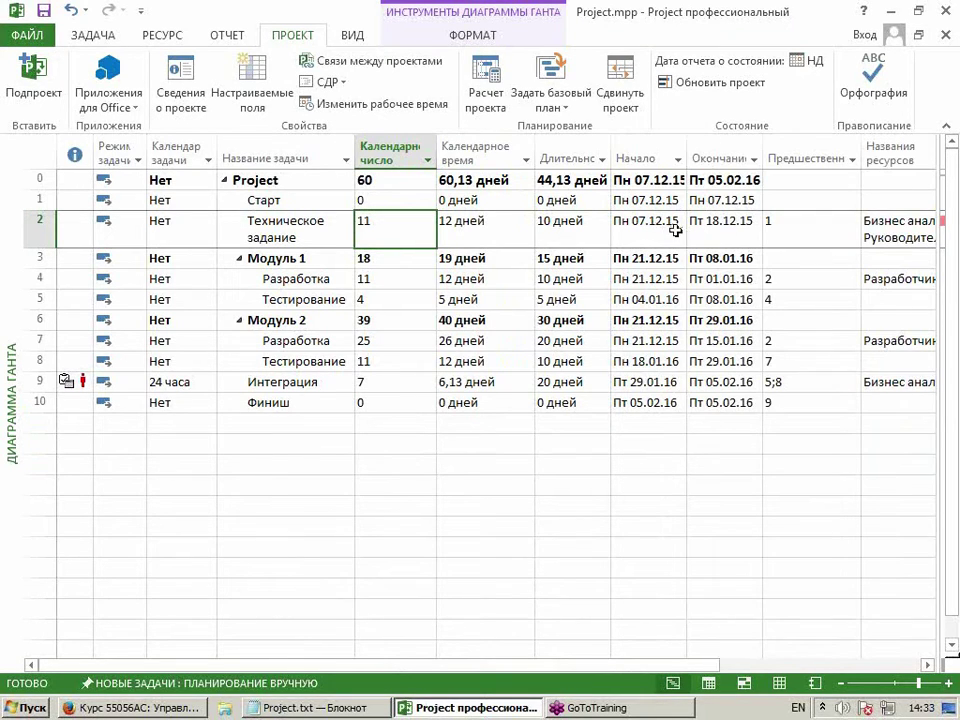
drag(728, 229, 673, 231)
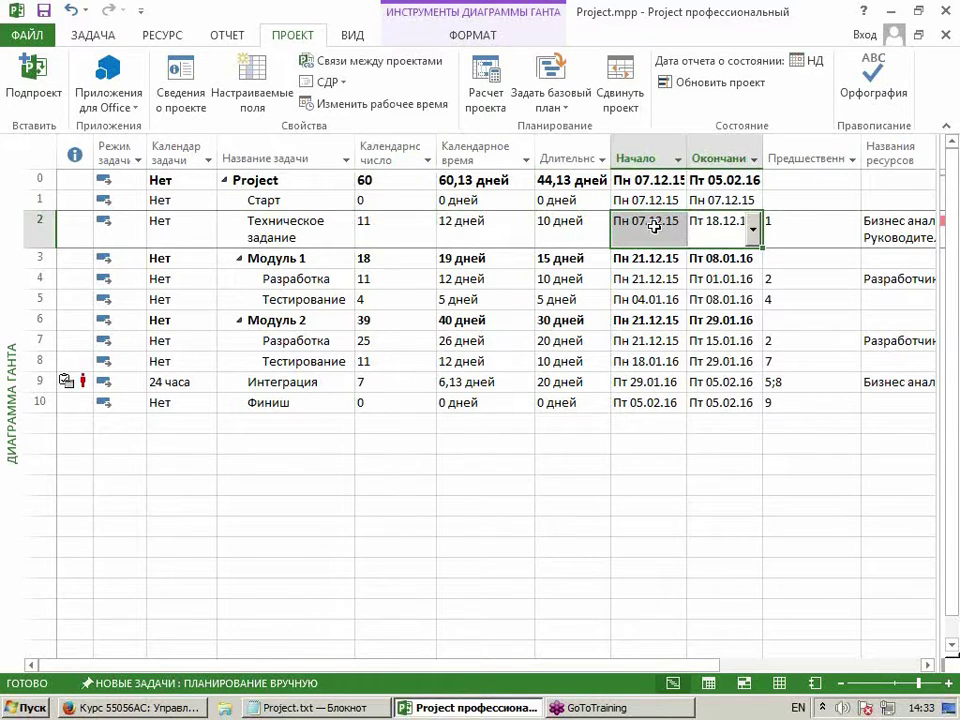
drag(938, 253, 600, 270)
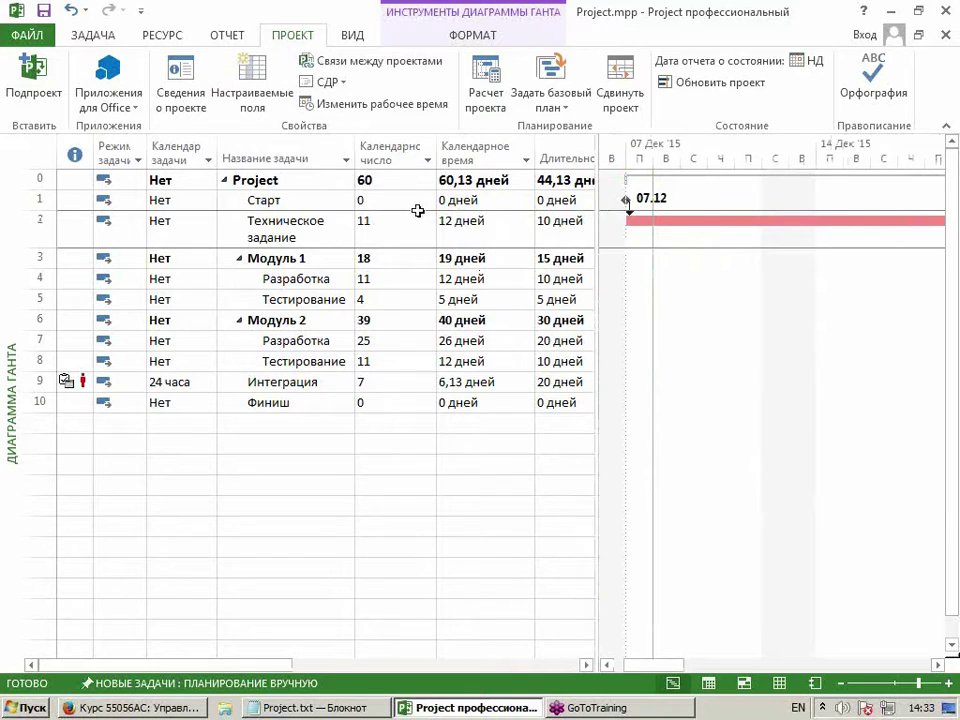
Add +1 to the end of the DateDiff formula of the Календарное число field and apply the field settings.
click(401, 152)
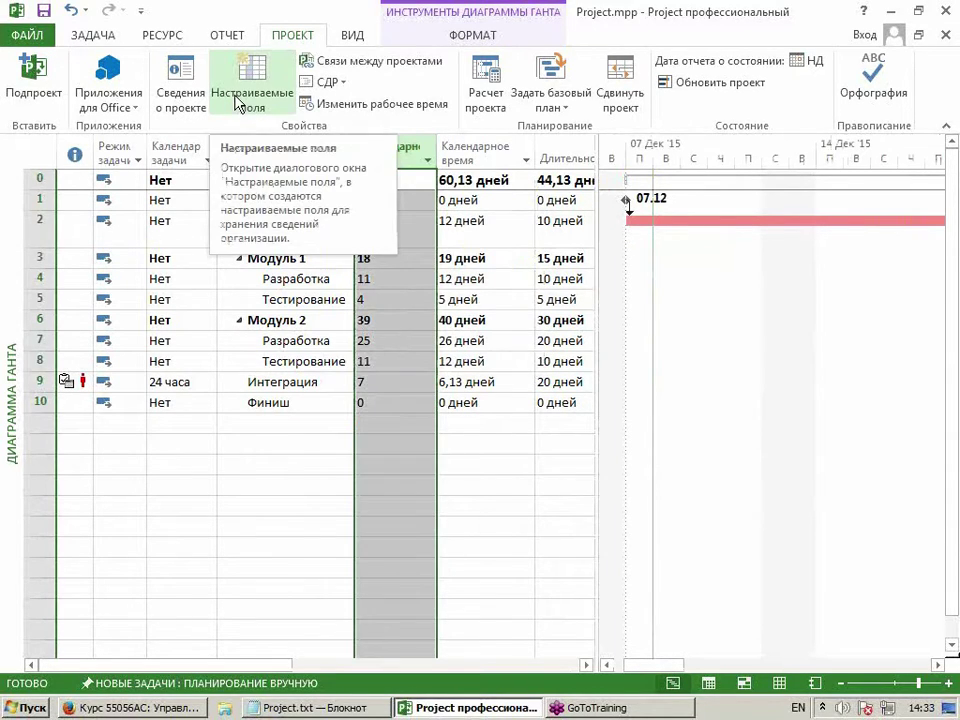
click(237, 103)
click(455, 386)
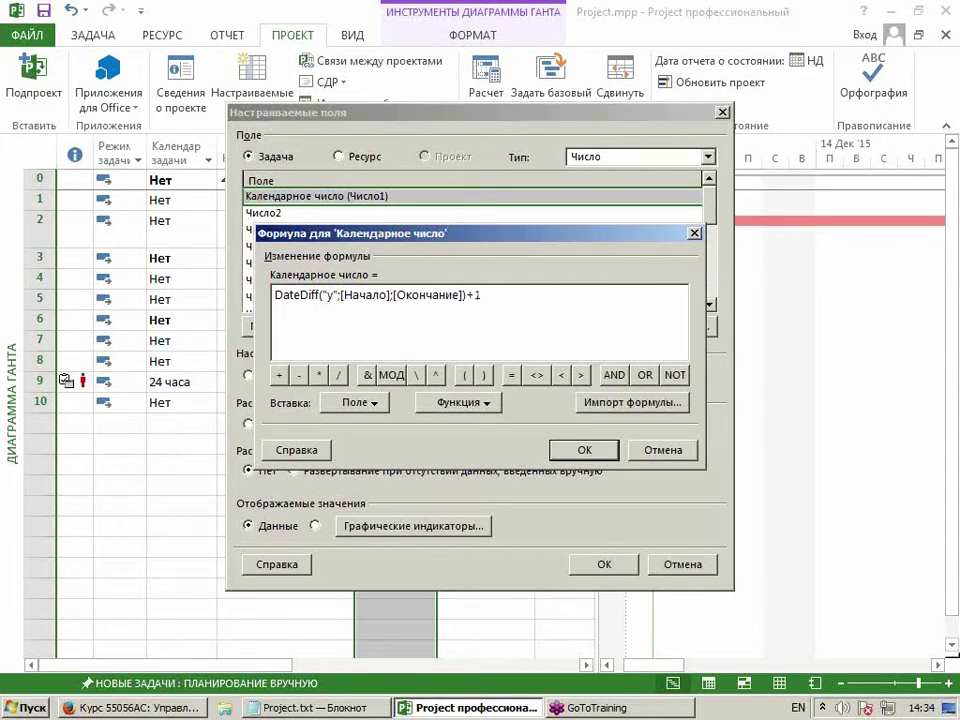
click(588, 450)
click(598, 562)
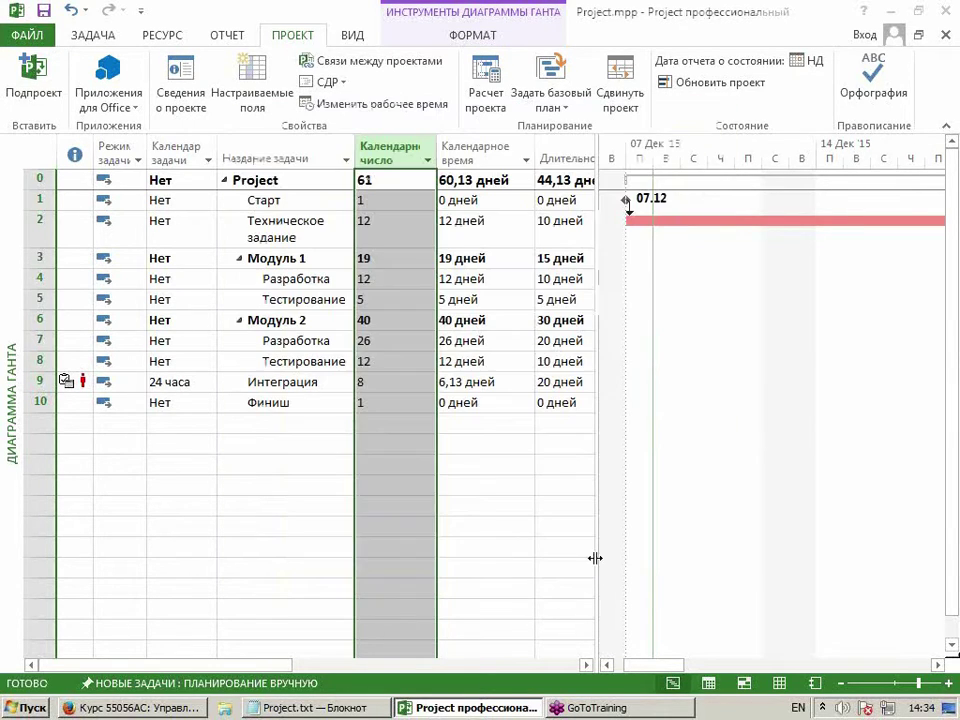
Examine the Календарное число values row by row from Project to Интеграция against Календарное время.
click(403, 426)
click(404, 178)
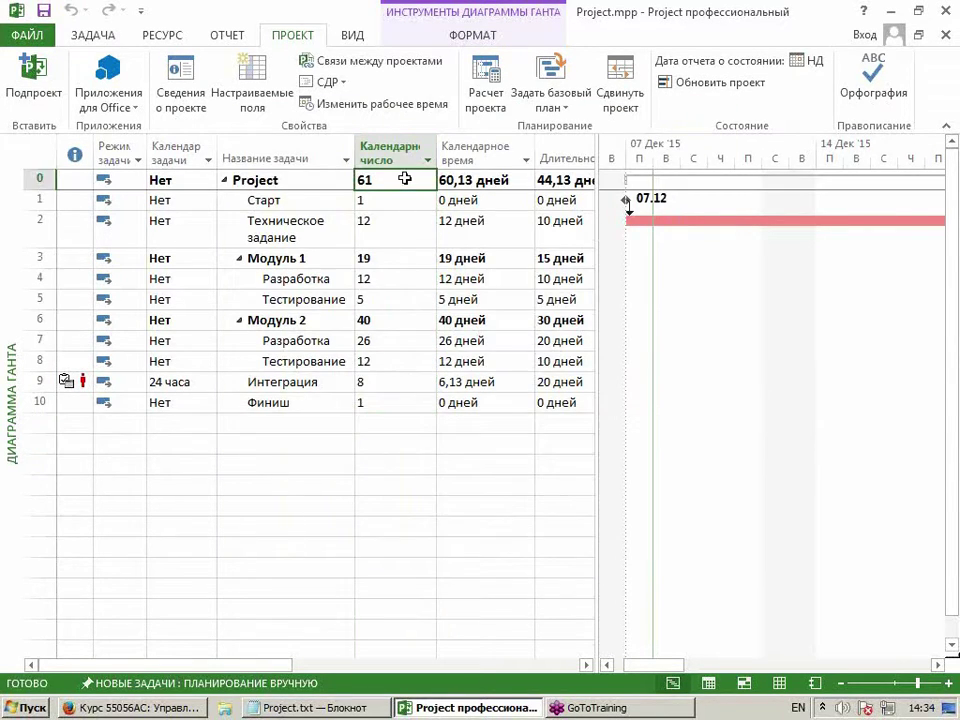
ctrl+click(400, 203)
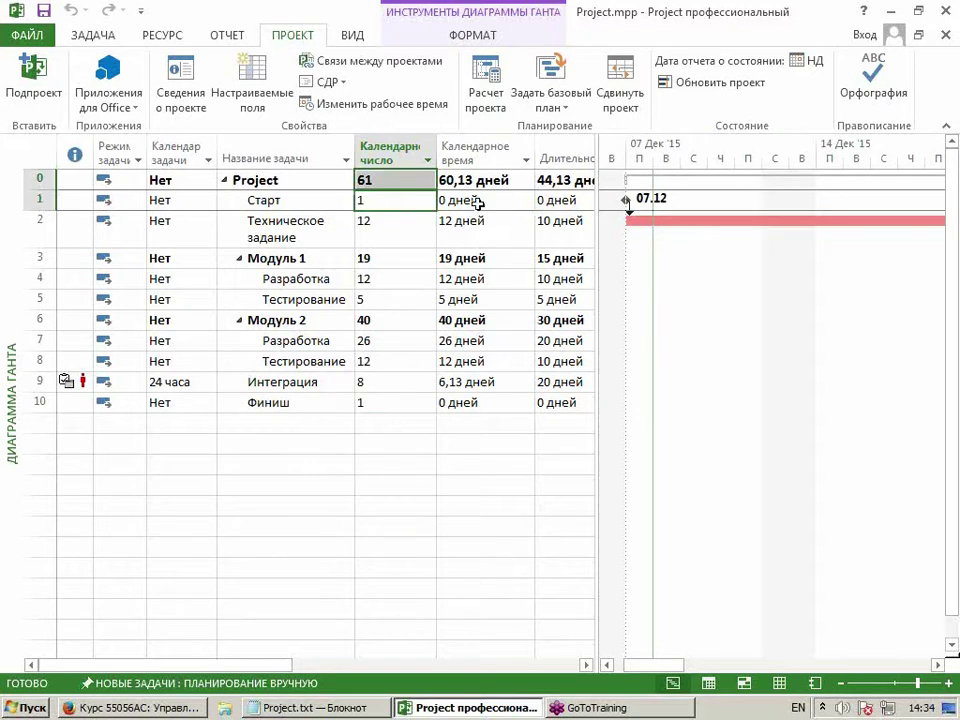
ctrl+click(399, 230)
ctrl+click(388, 259)
ctrl+click(385, 279)
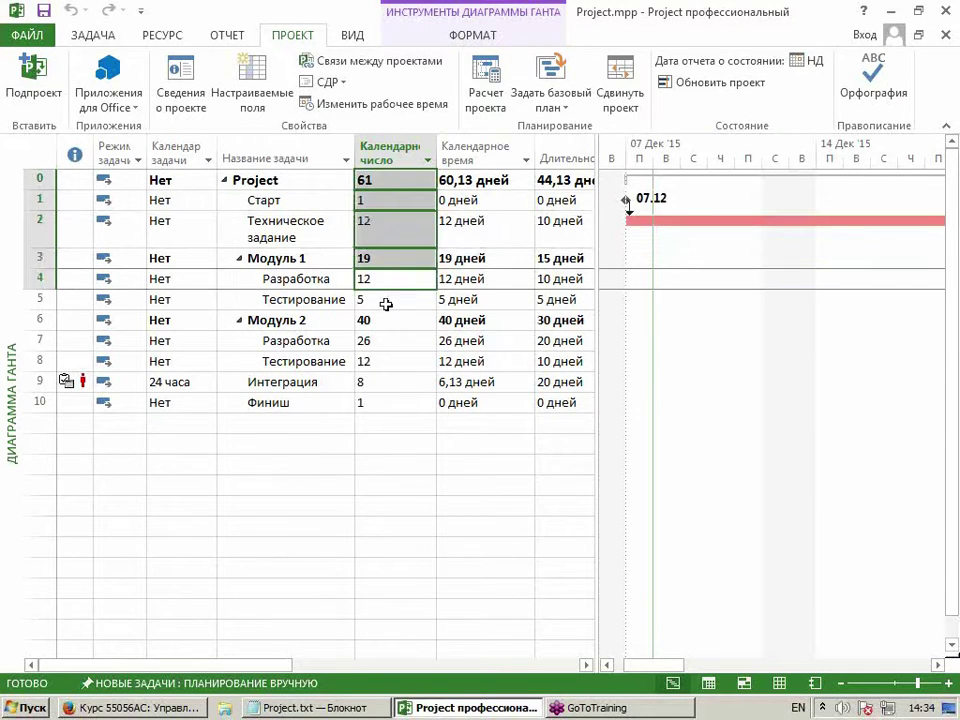
ctrl+click(386, 300)
ctrl+click(388, 320)
ctrl+click(389, 341)
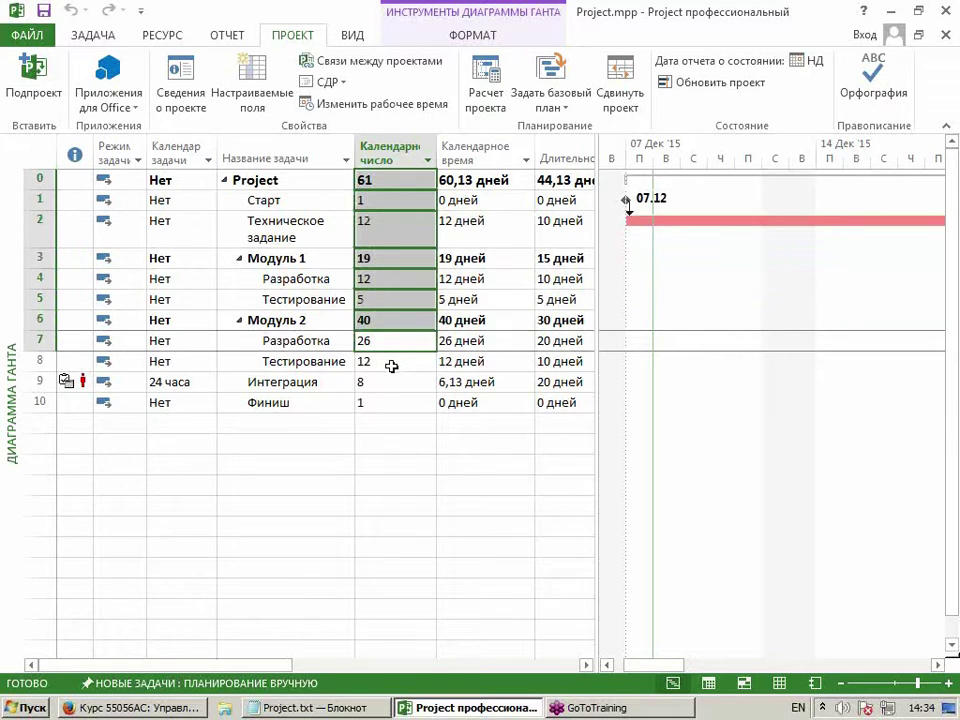
ctrl+click(391, 362)
ctrl+click(392, 383)
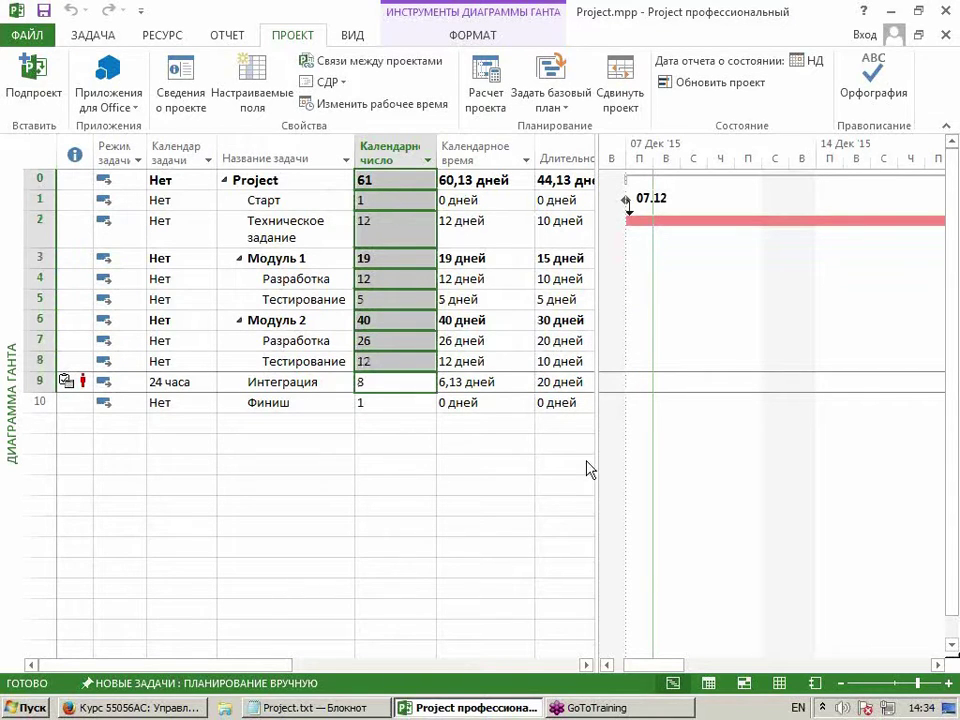
Inspect the Интеграция bar and the Финиш milestone on the chart, and compare both calendar values of these two tasks.
click(940, 665)
drag(940, 665, 940, 665)
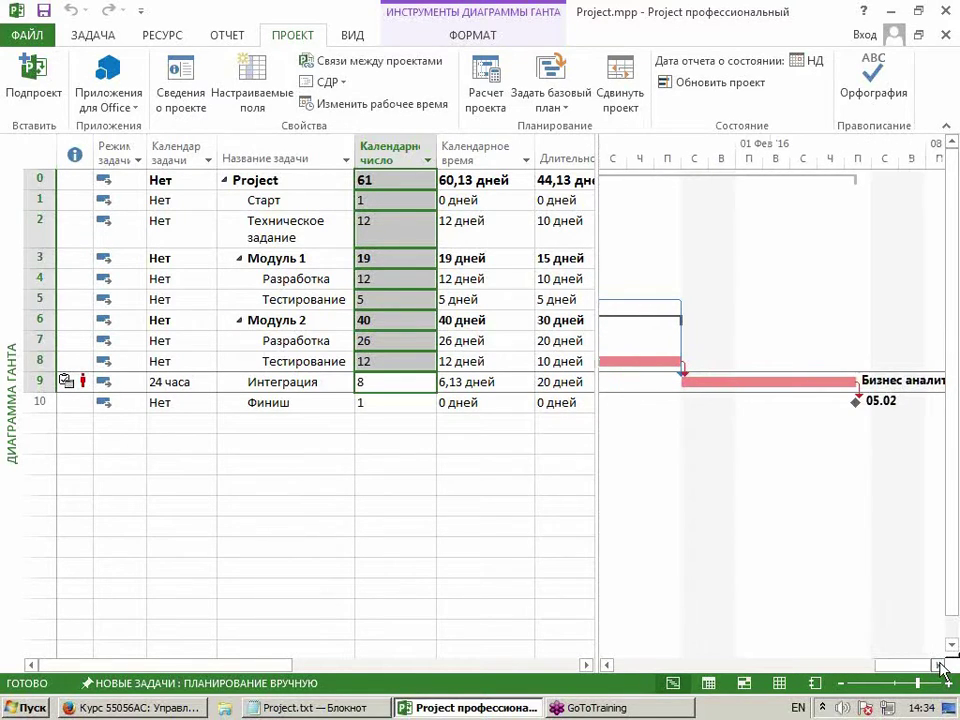
click(490, 387)
click(388, 387)
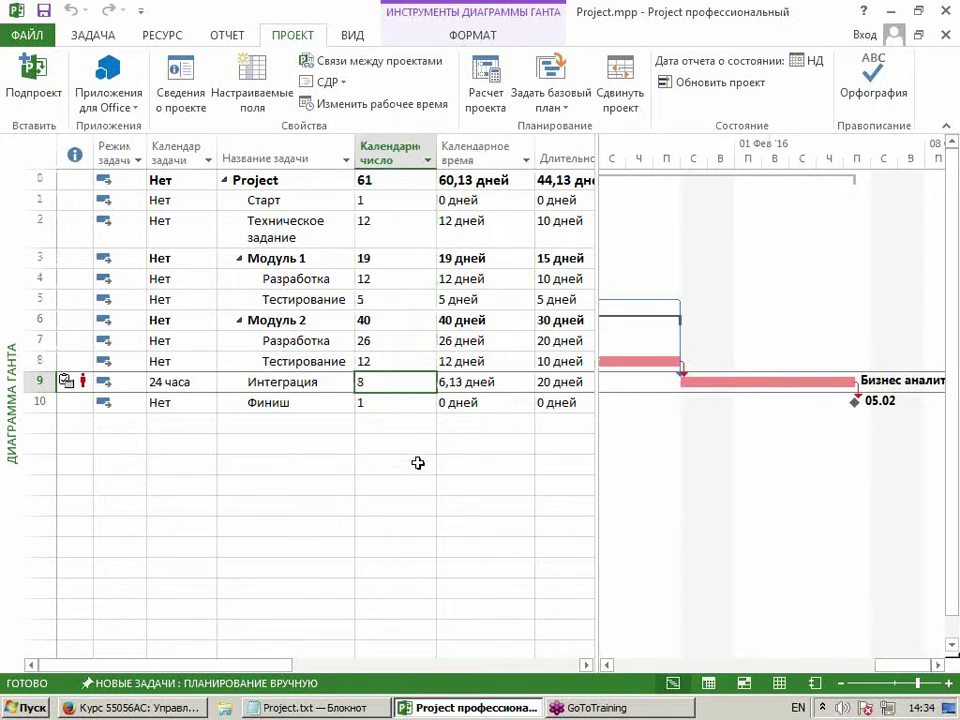
click(414, 403)
mouse_move(476, 404)
mouse_down()
mouse_move(403, 409)
mouse_move(471, 402)
mouse_up()
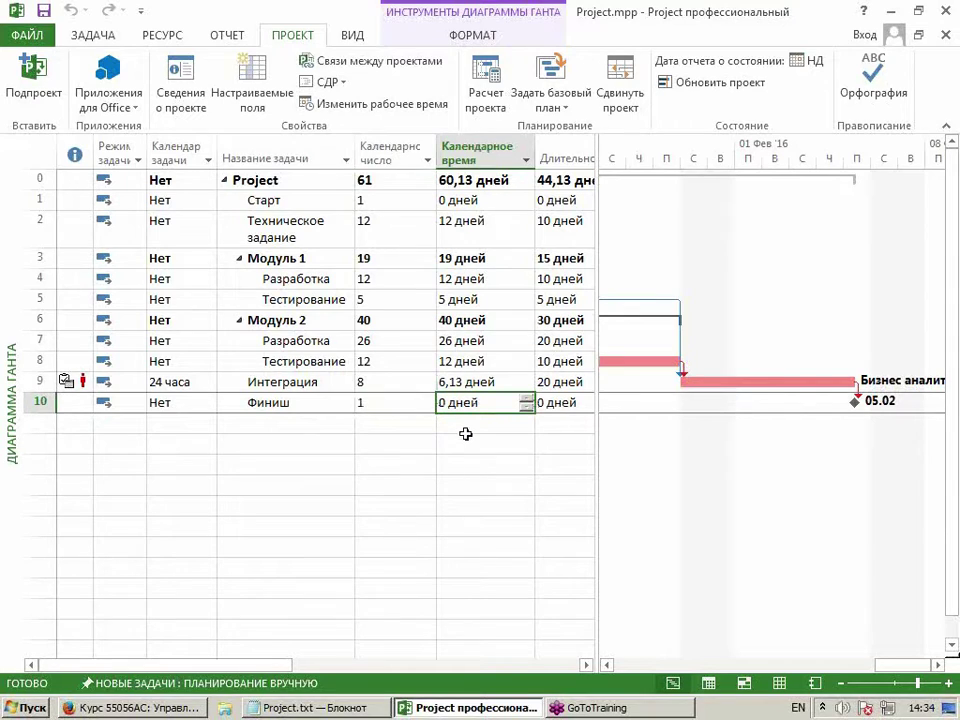
Open the Календарное число formula for editing and insert the general IIf function before the DateDiff expression.
click(386, 148)
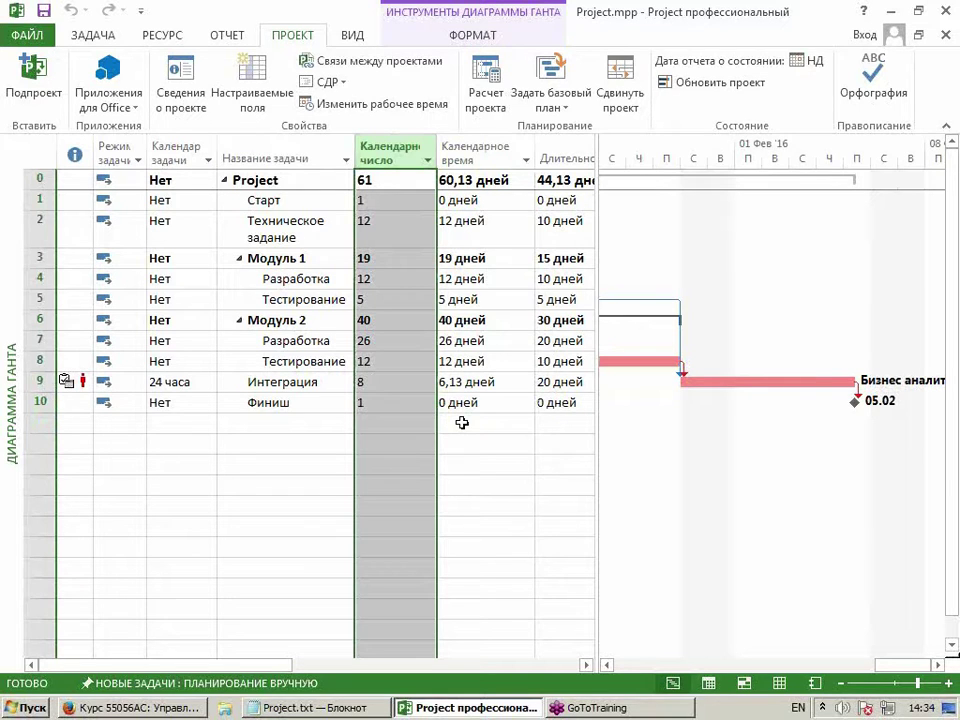
click(240, 84)
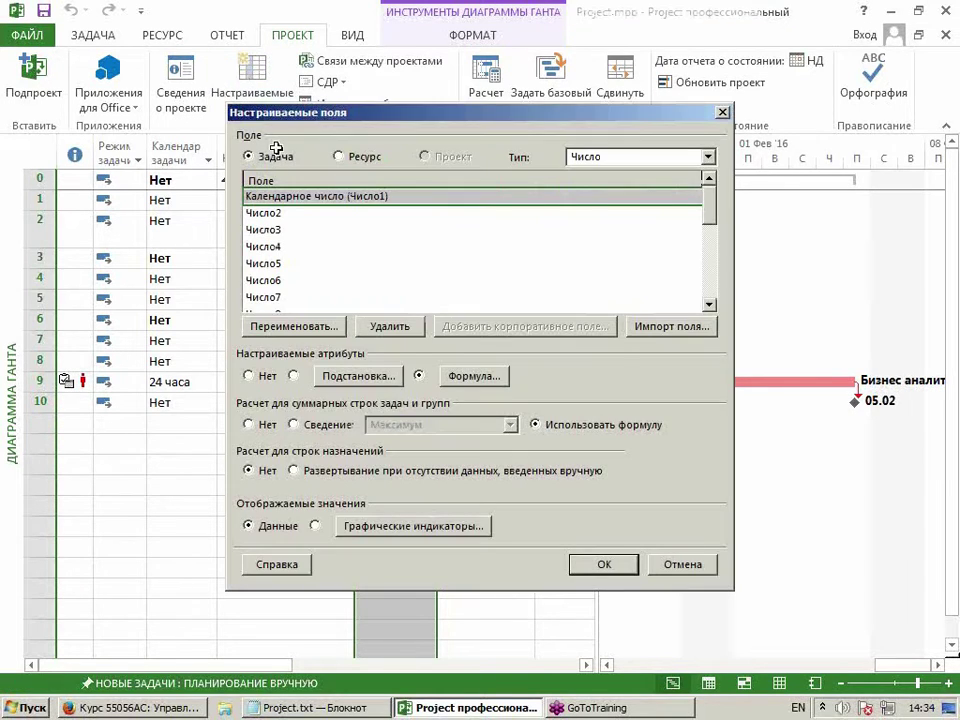
click(474, 376)
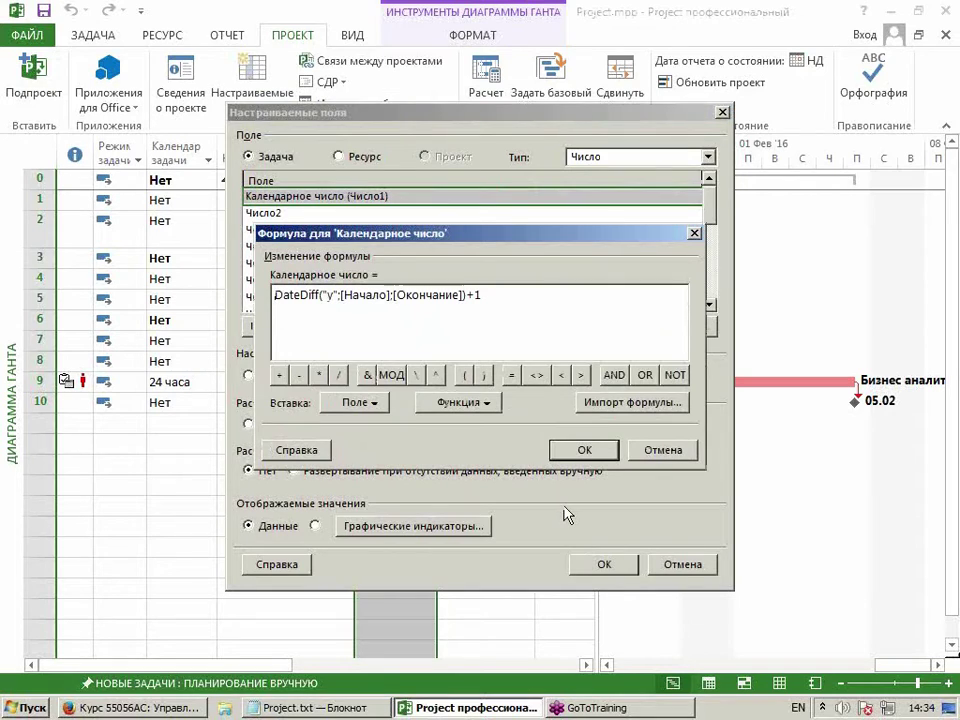
click(461, 404)
mouse_move(521, 491)
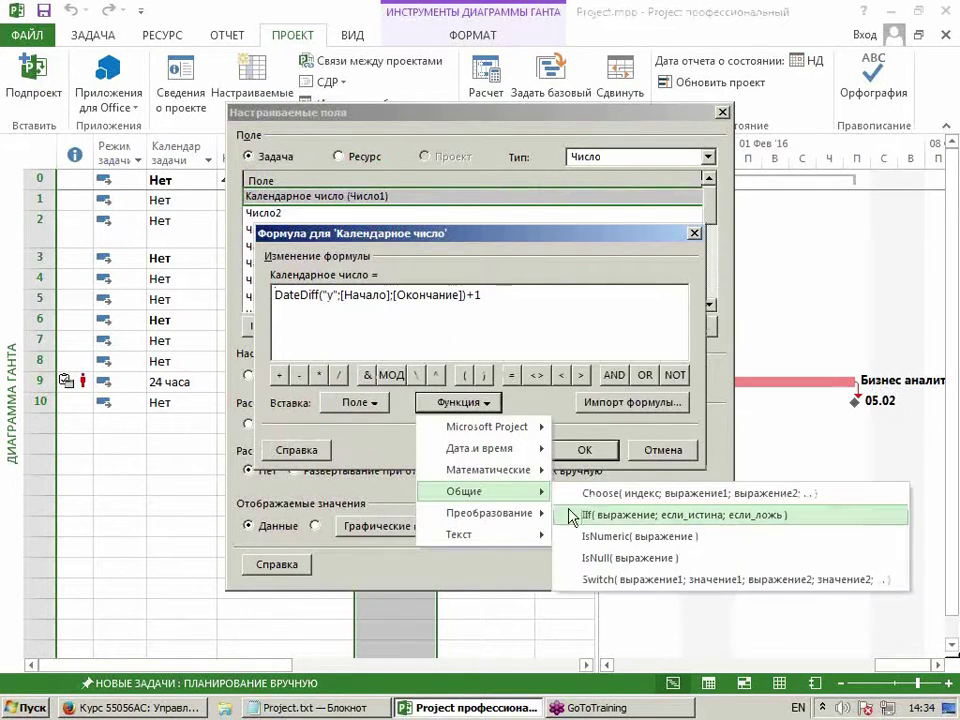
click(573, 516)
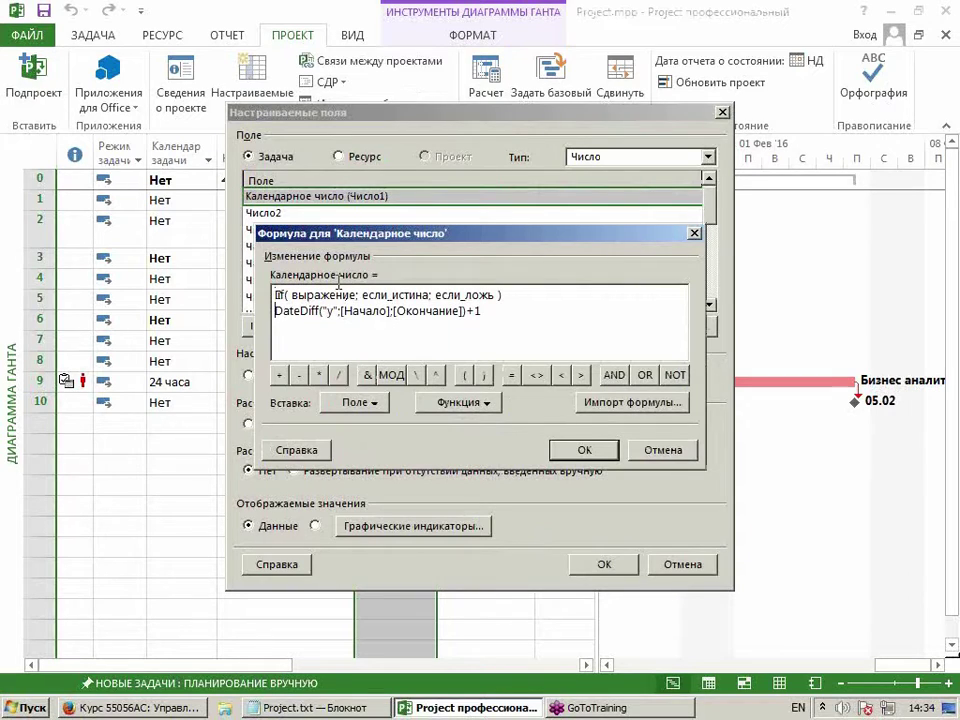
Replace the IIf placeholder выражение with the flag field [Веха] and если_истина with 0.
double_click(332, 295)
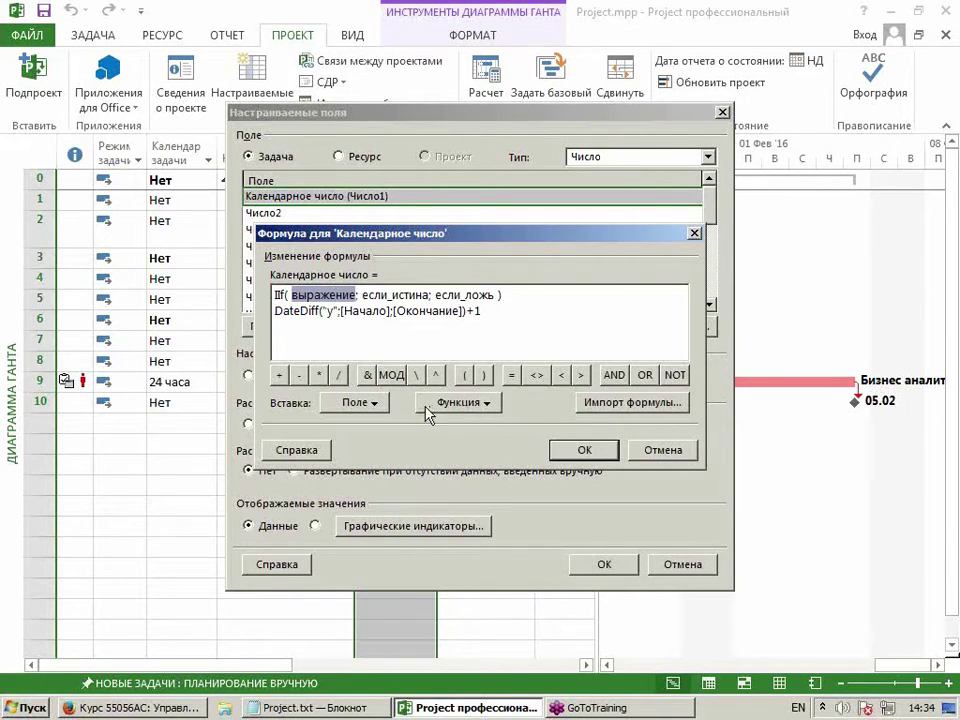
click(370, 410)
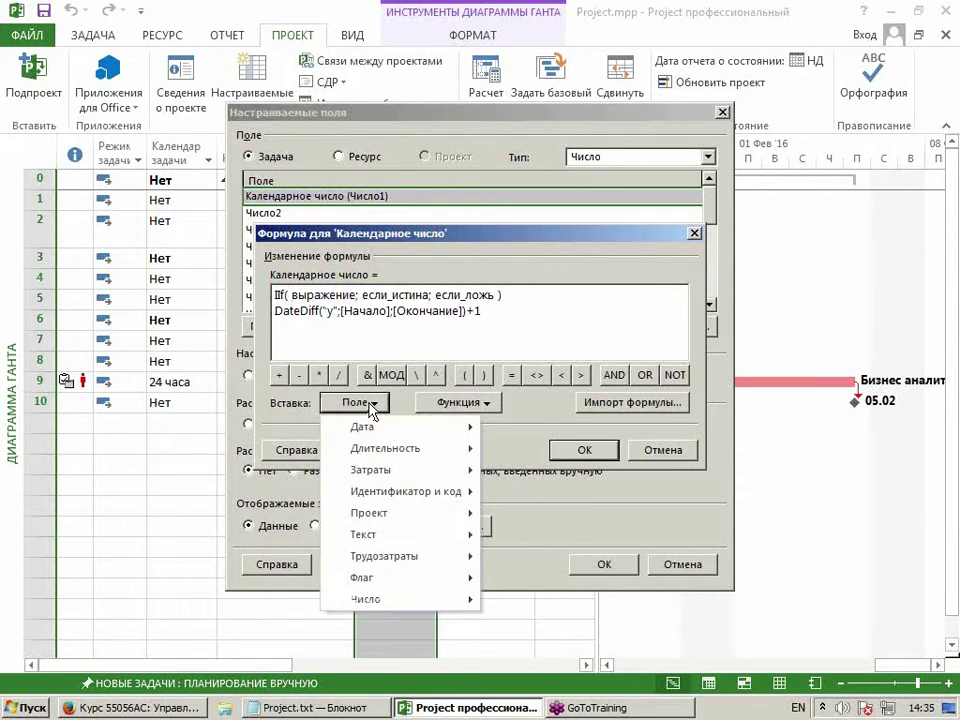
mouse_move(388, 588)
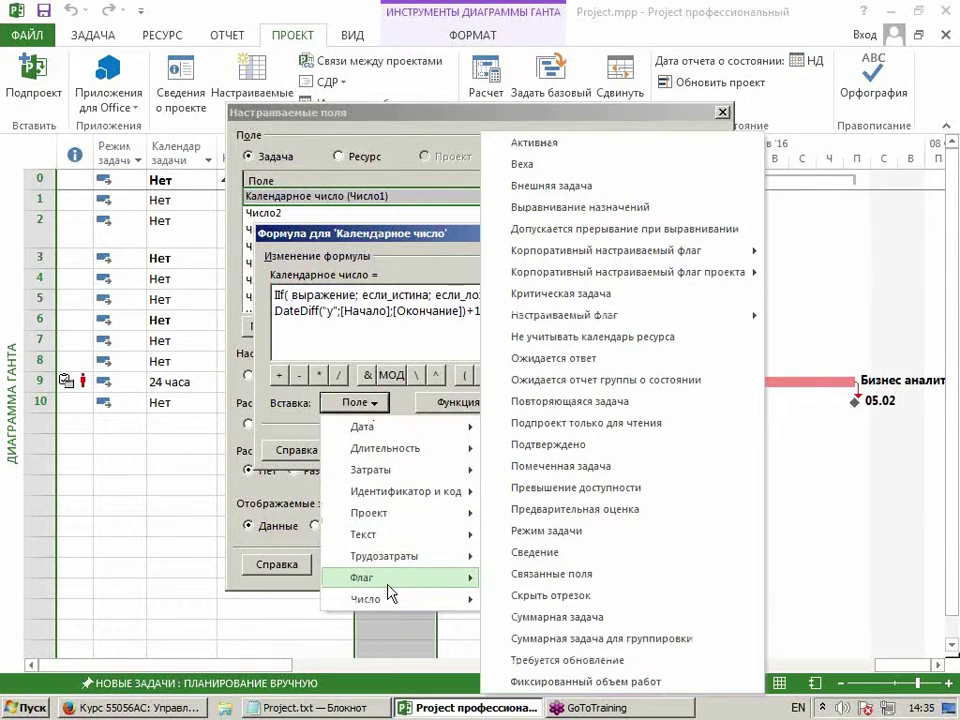
click(560, 165)
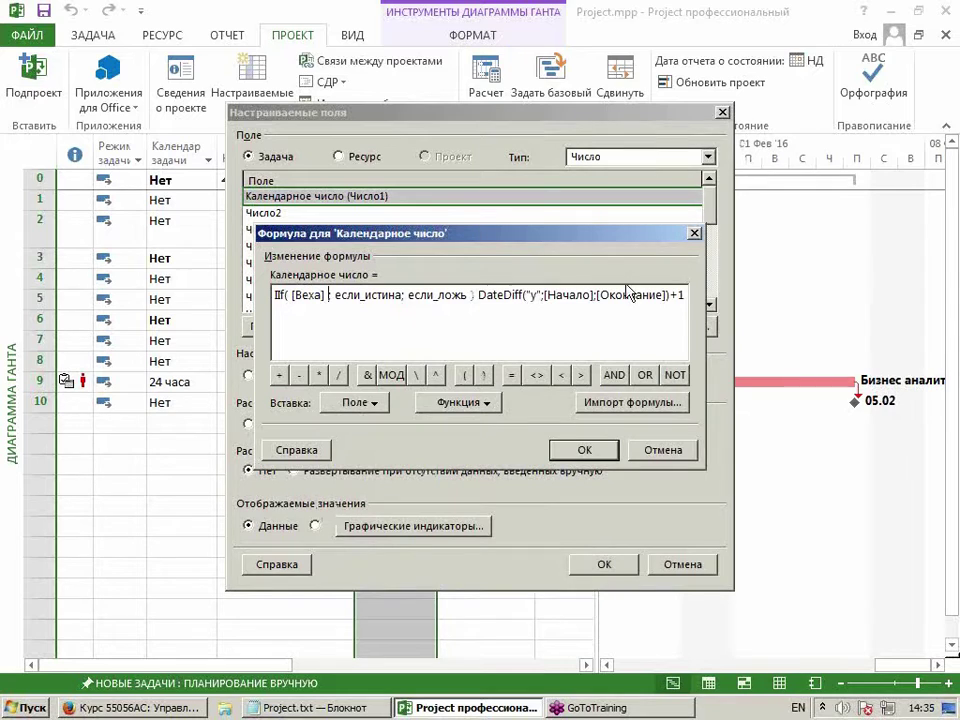
drag(336, 295, 402, 304)
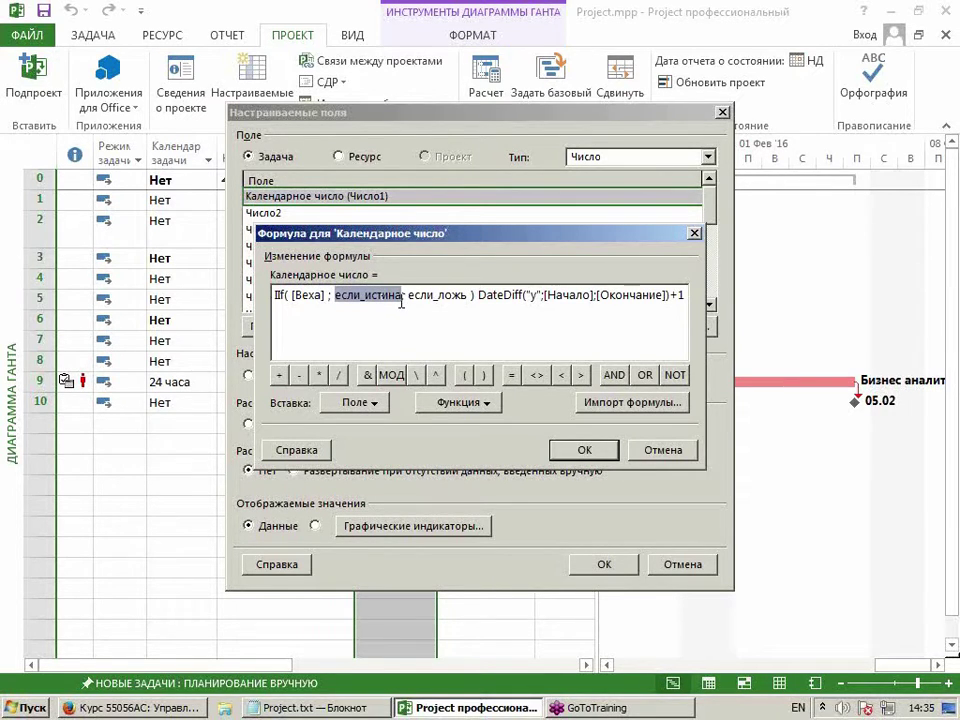
text(0)
Move DateDiff("y";[Начало];[Окончание])+1 into the IIf function in place of если_ложь, apply the field settings, and check the Старт and Финиш values.
click(523, 296)
key(shift+End)
shift+click(416, 298)
key(ctrl+c)
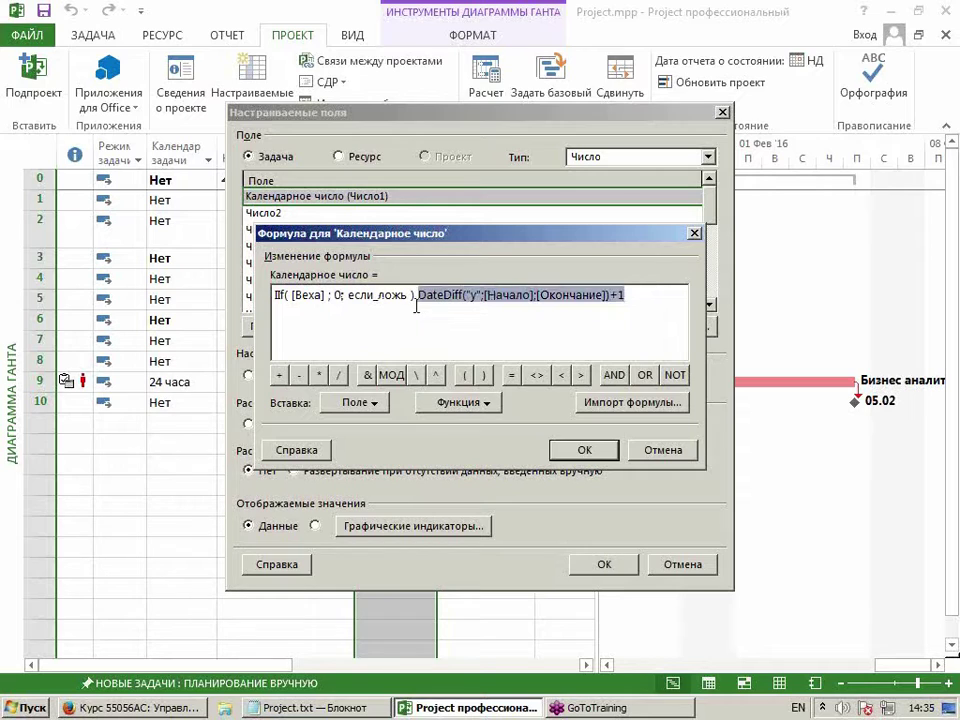
key(Delete)
drag(349, 297, 410, 300)
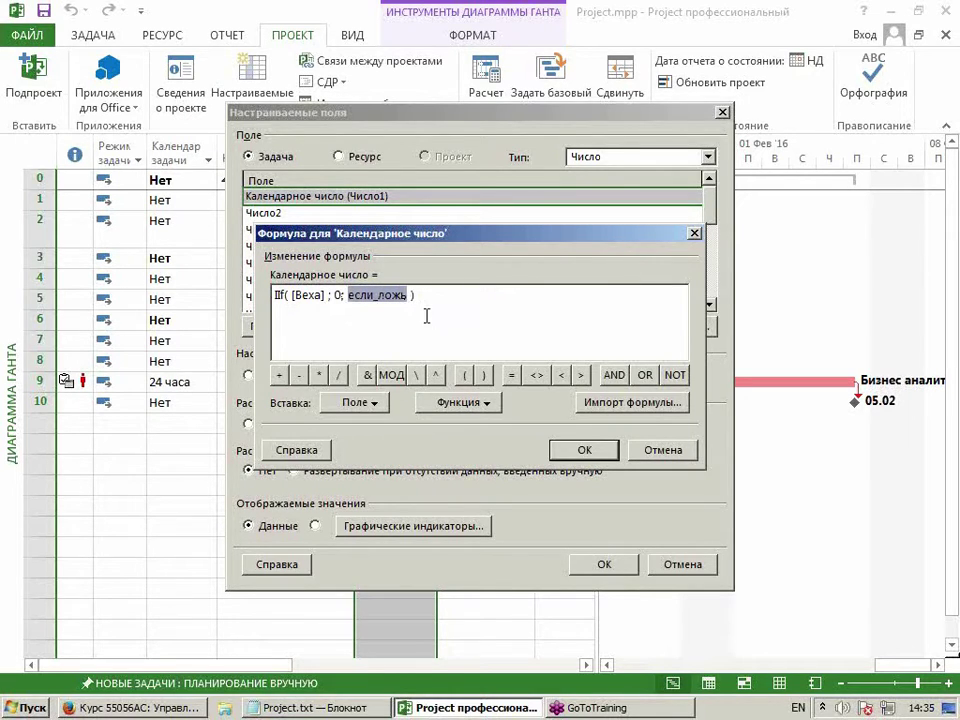
key(ctrl+v)
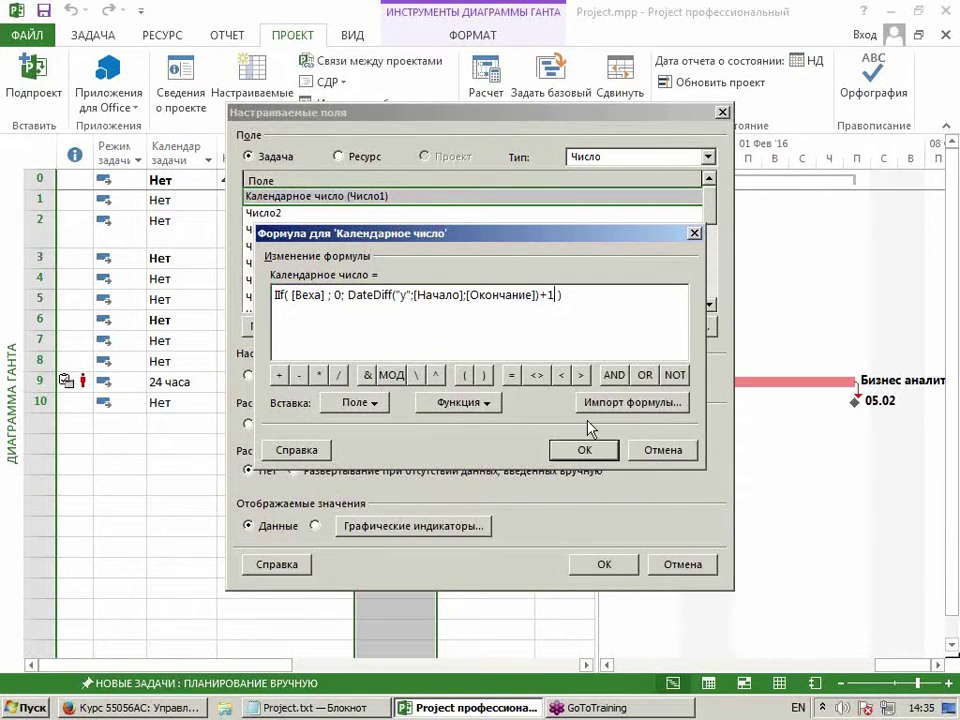
click(600, 449)
click(598, 564)
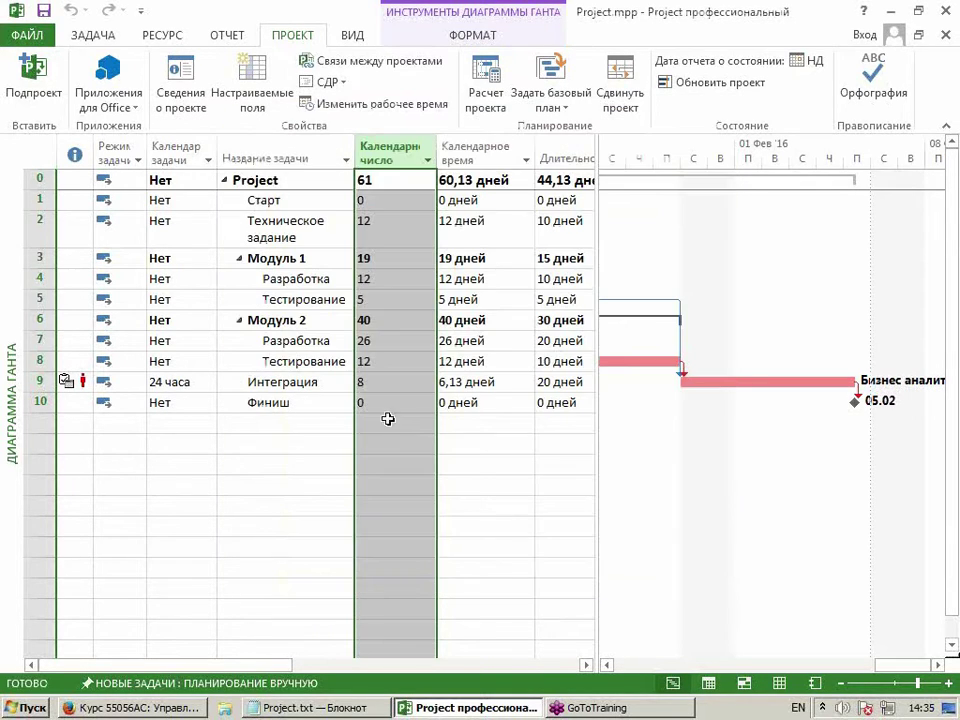
click(378, 402)
ctrl+click(388, 203)
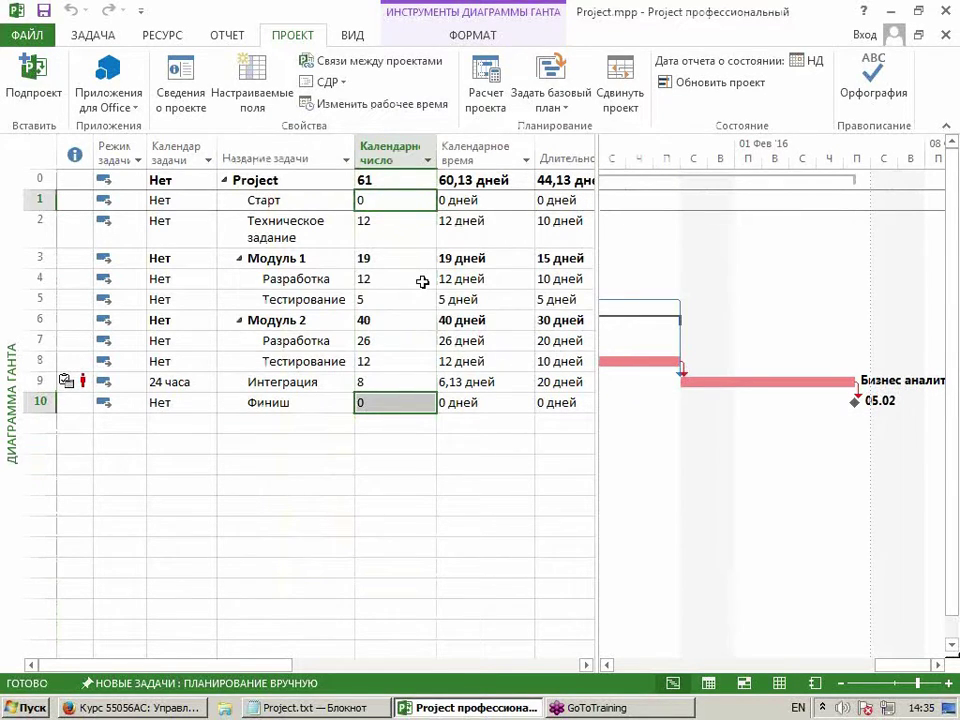
Check the Календарное число values of the project summary row and the Интеграция task against their Календарное время values.
click(405, 180)
click(396, 385)
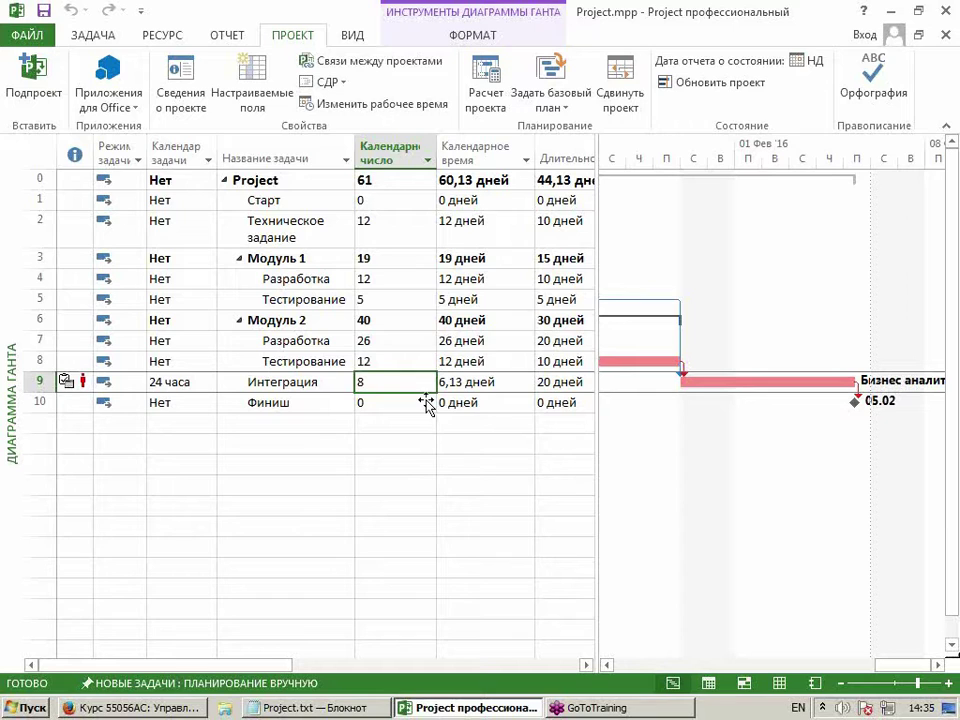
click(80, 180)
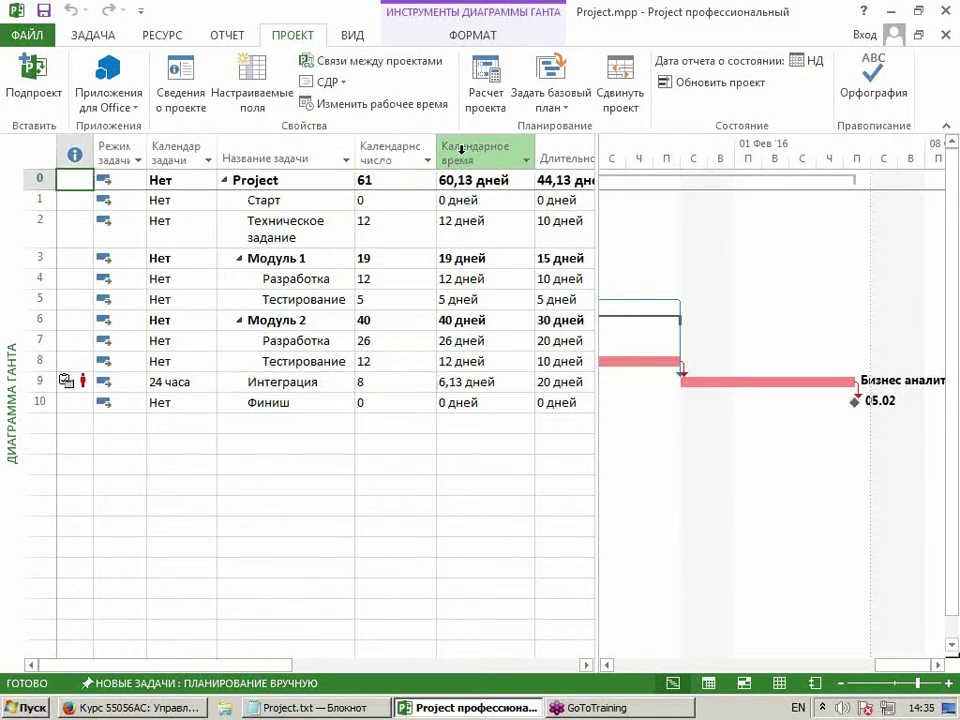
Narrow the Календарное число column in the Gantt chart table.
click(392, 153)
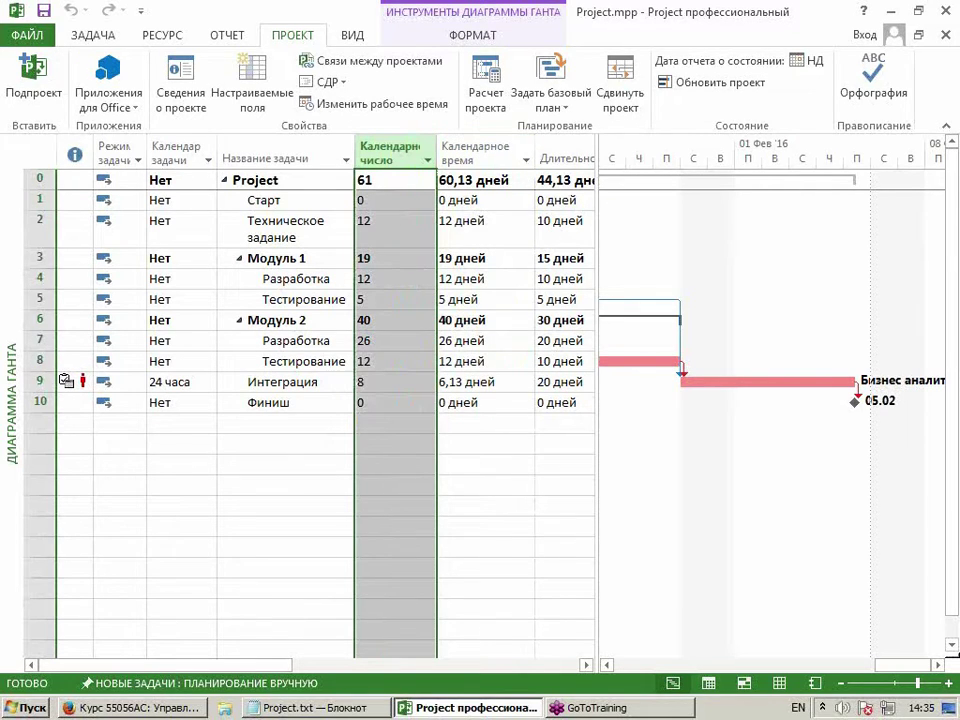
key(alt+Tab)
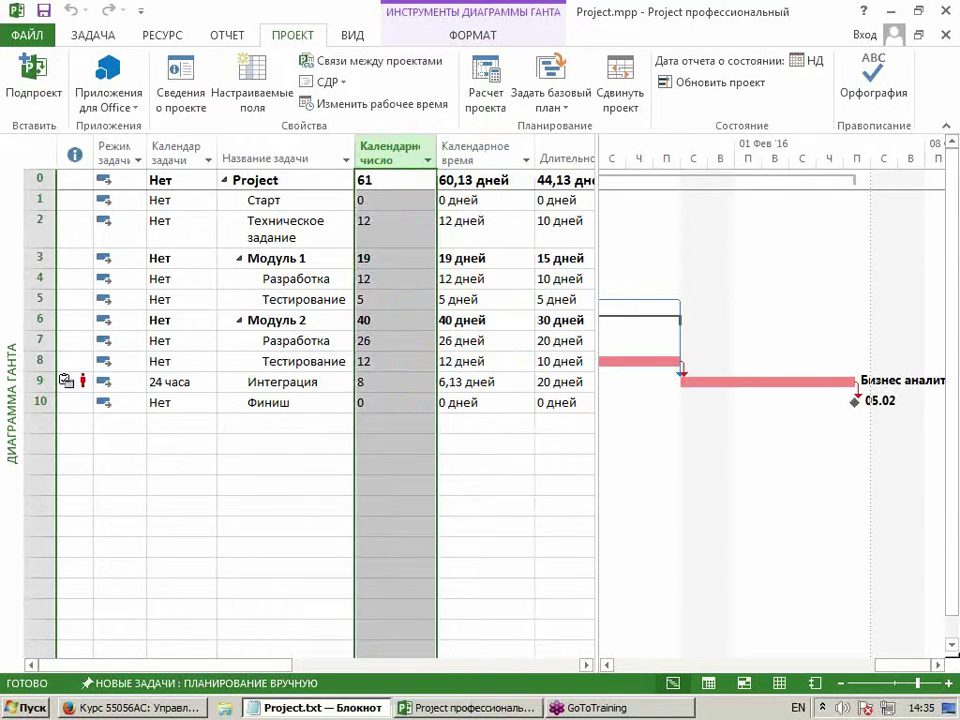
click(74, 180)
drag(441, 171, 413, 160)
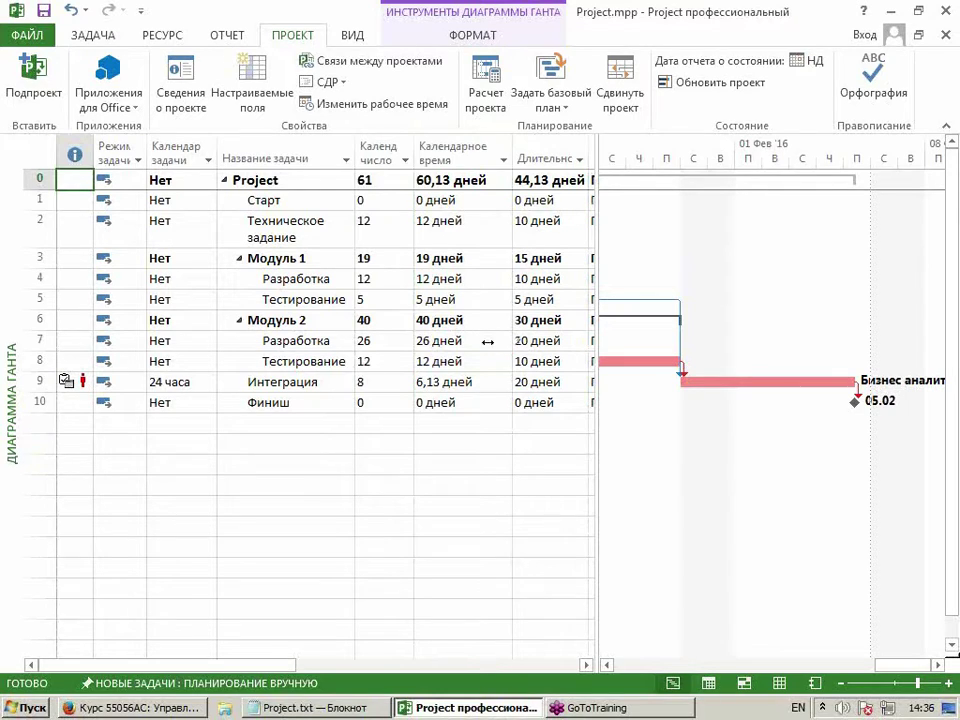
Show the resource sheet and set the currency symbol for Project.mpp to "р." in the display options.
right_click(6, 298)
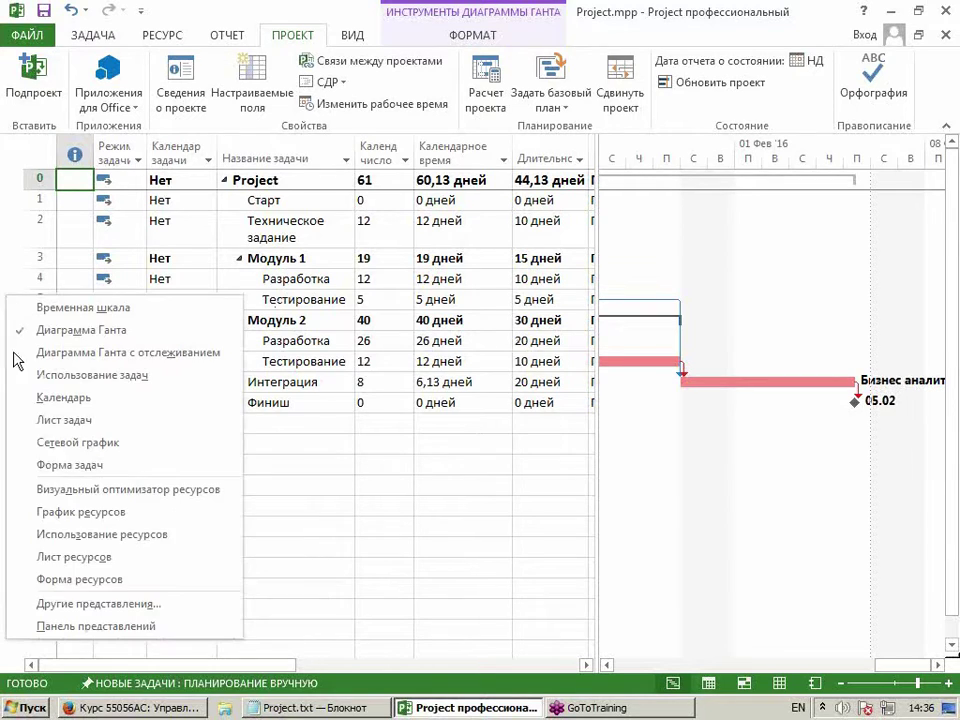
click(72, 556)
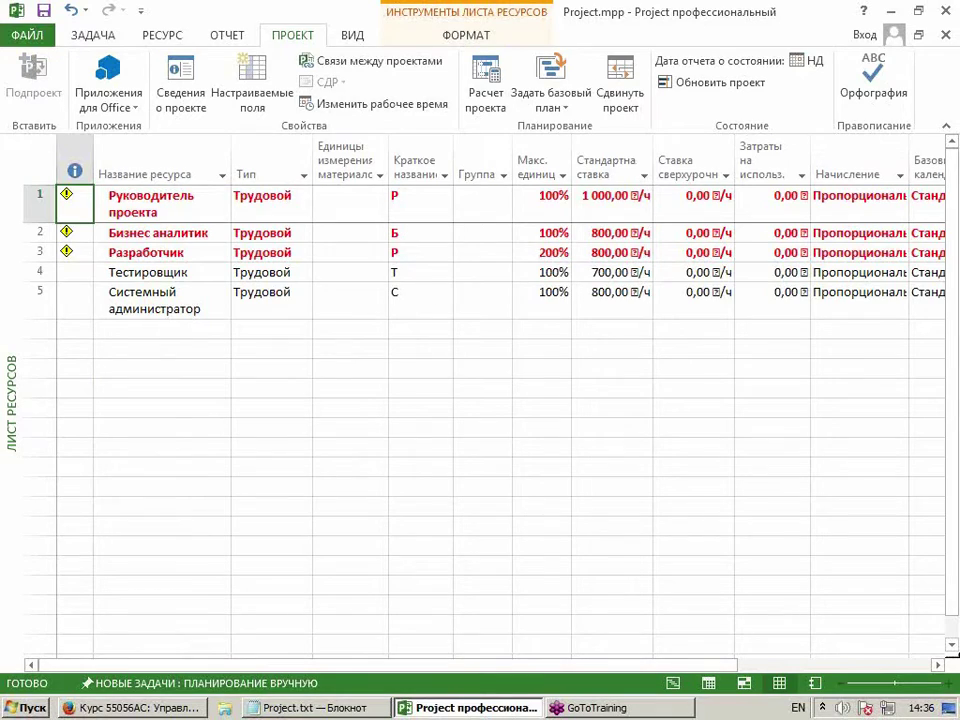
click(27, 34)
click(59, 478)
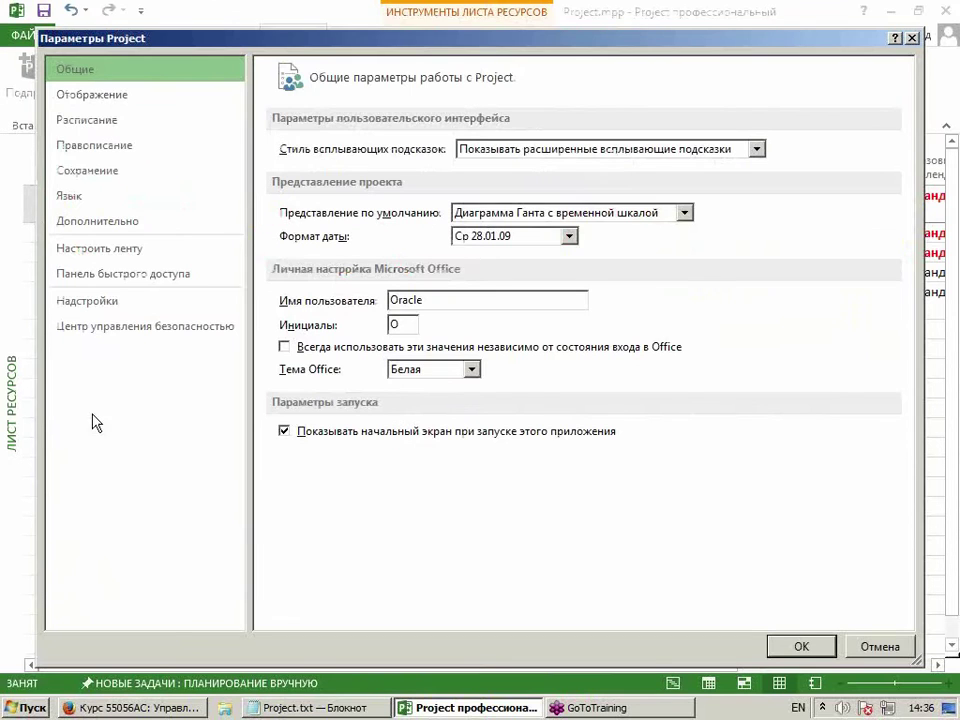
click(127, 97)
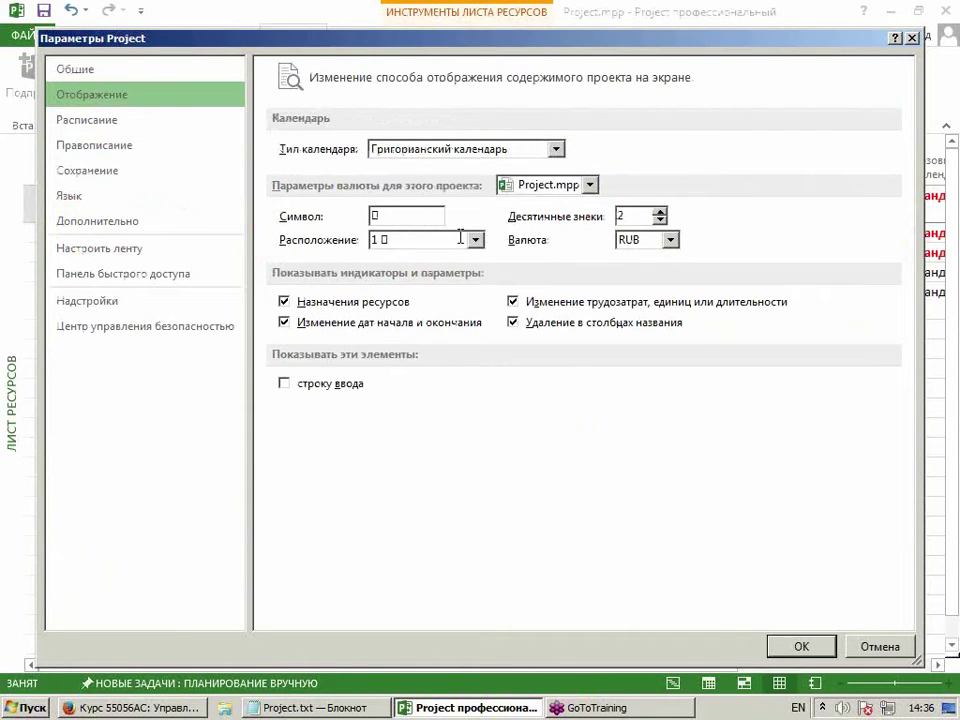
key(alt+shift)
text(рю)
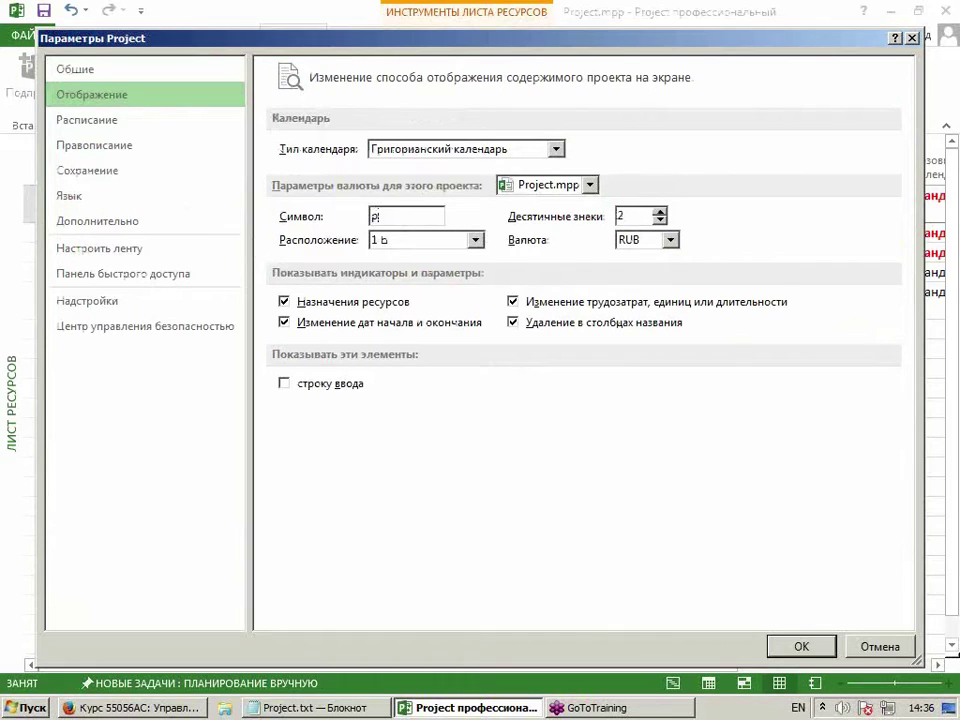
key(BackSpace)
text(.)
click(797, 645)
click(546, 370)
click(621, 201)
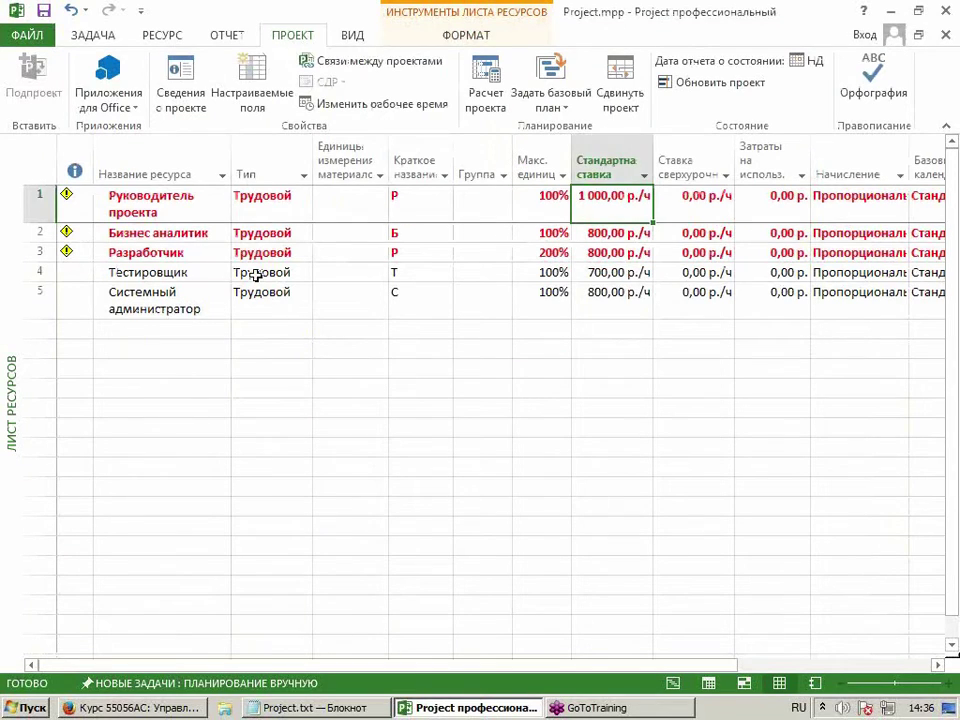
Rename the resource custom field Кодировка справочника1 to "Орг структура".
click(191, 206)
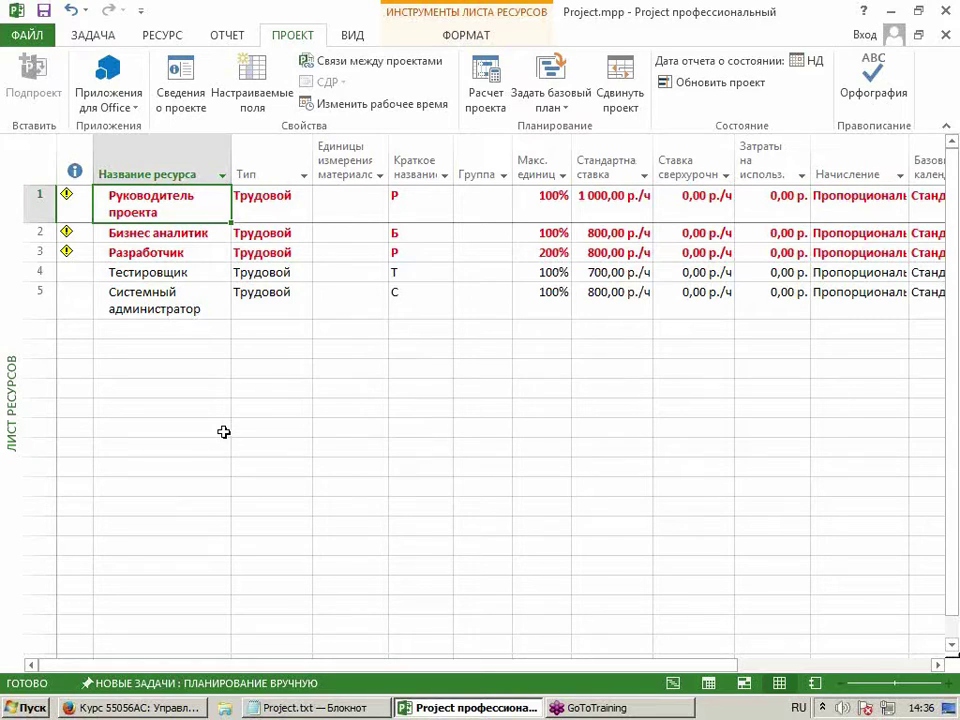
click(262, 106)
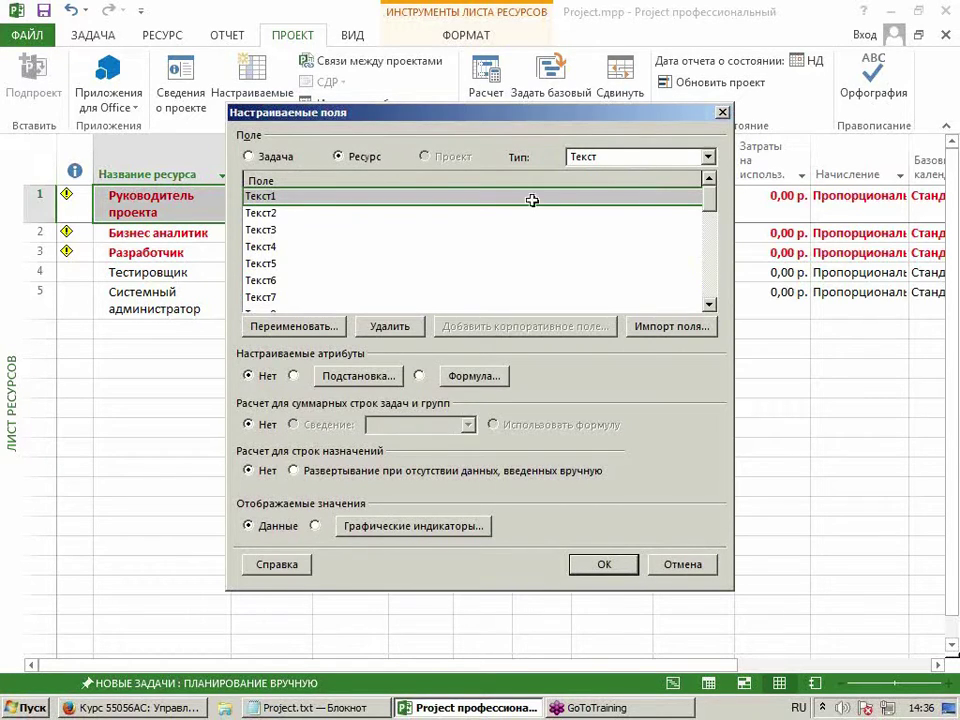
click(609, 160)
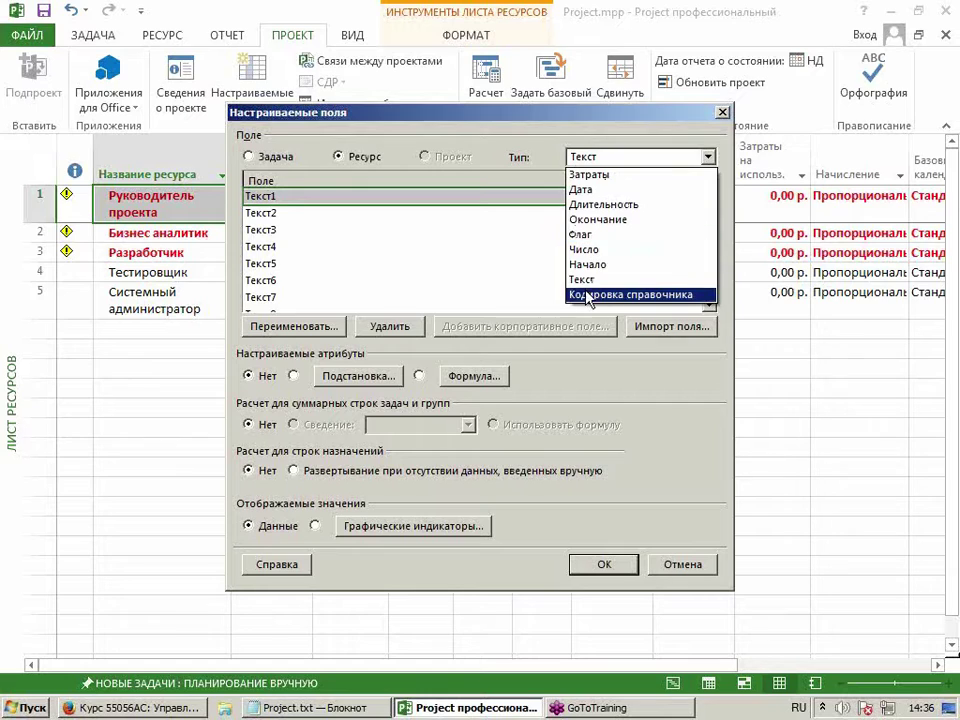
click(588, 297)
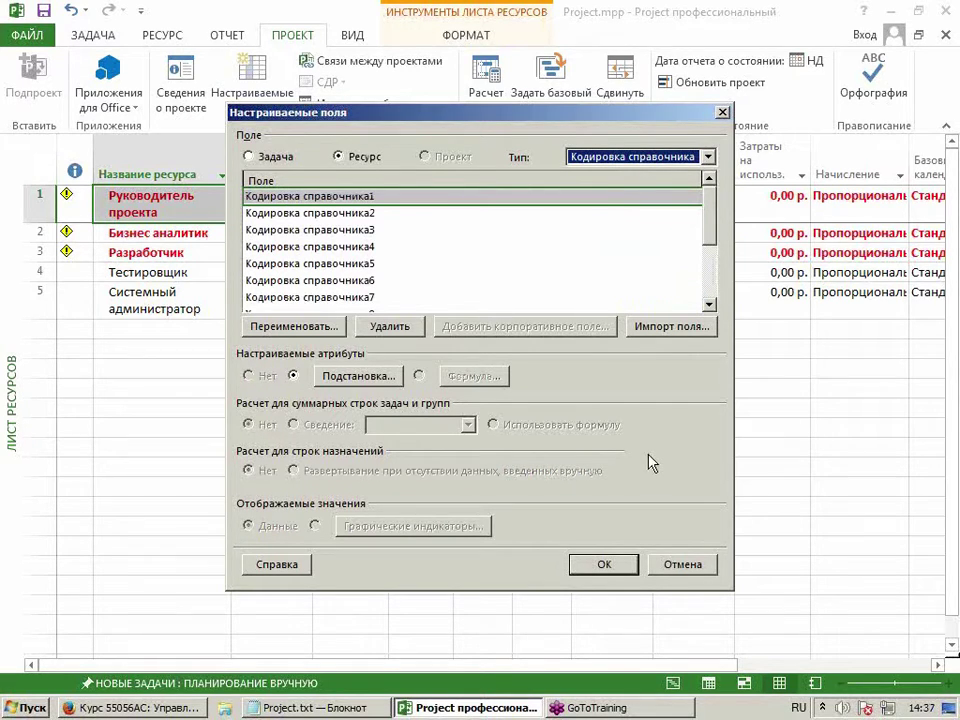
drag(714, 214, 716, 185)
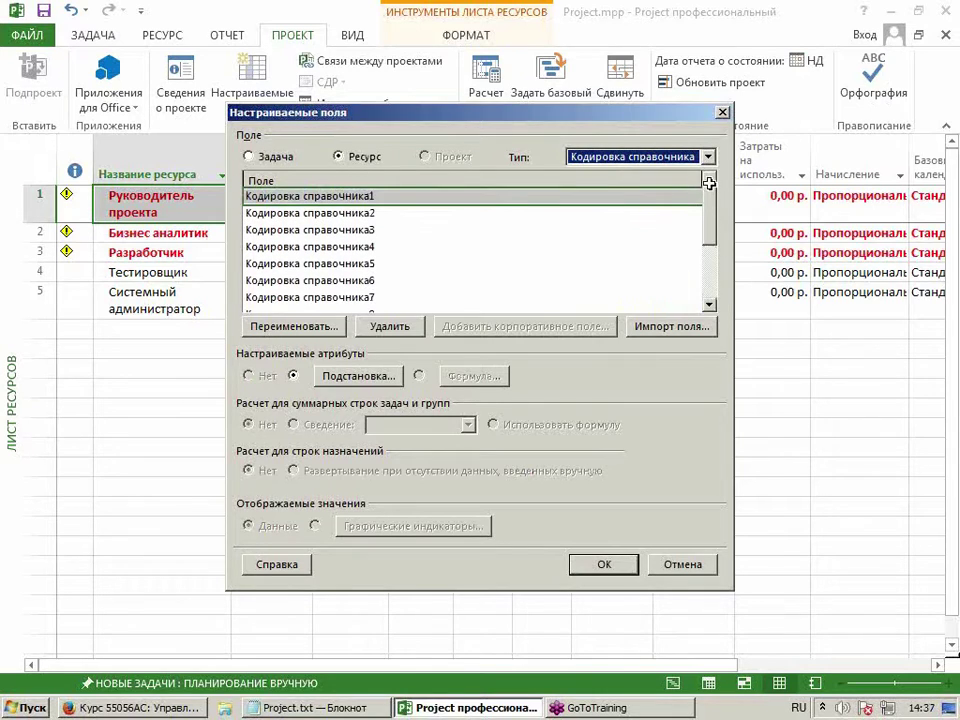
click(295, 326)
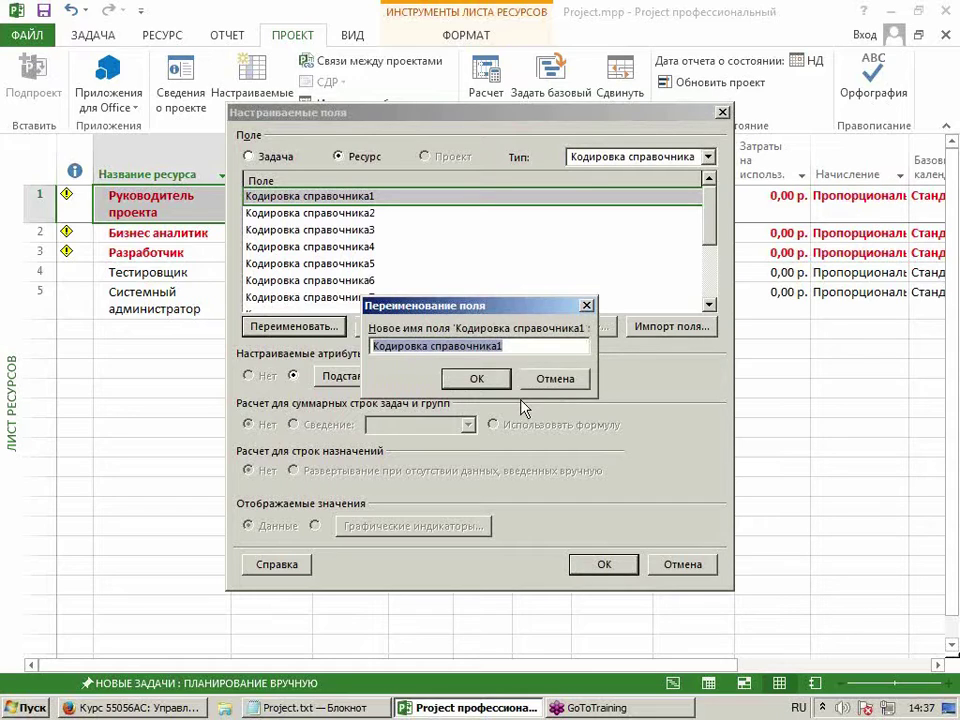
text(Орг структура)
click(467, 378)
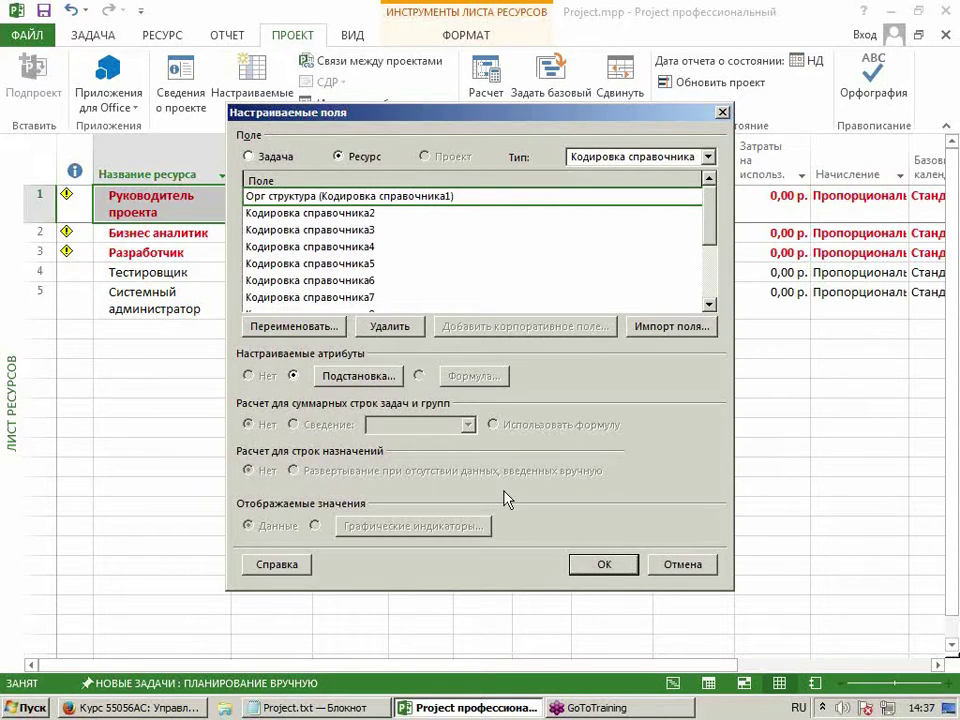
Open the lookup table for Орг структура and enter the values IT, HR and PR.
click(385, 386)
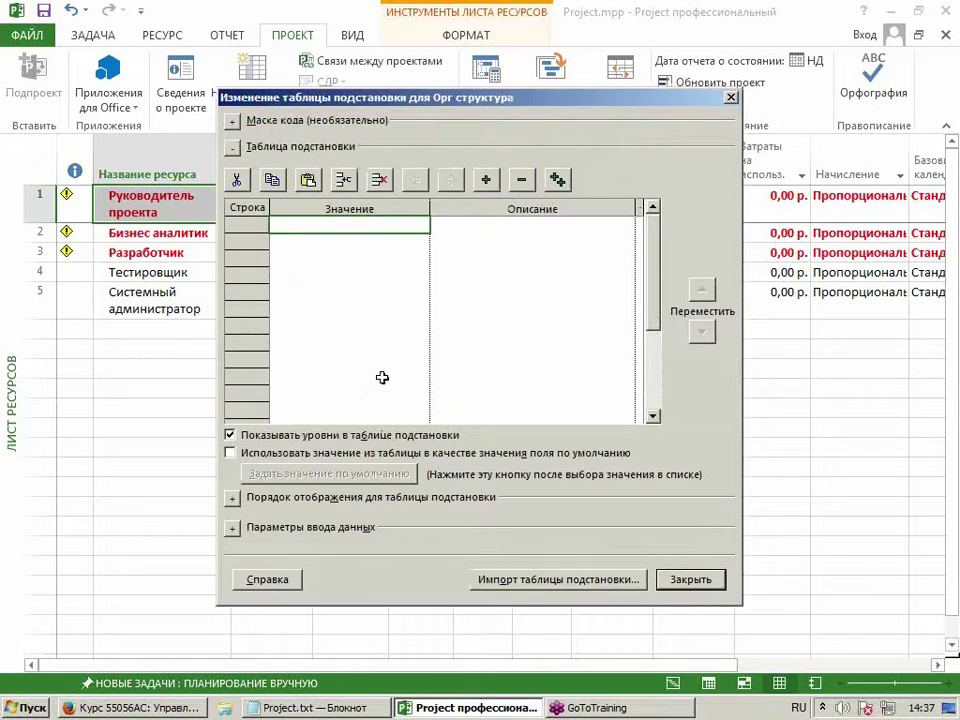
key(alt+shift)
text(П)
key(Return)
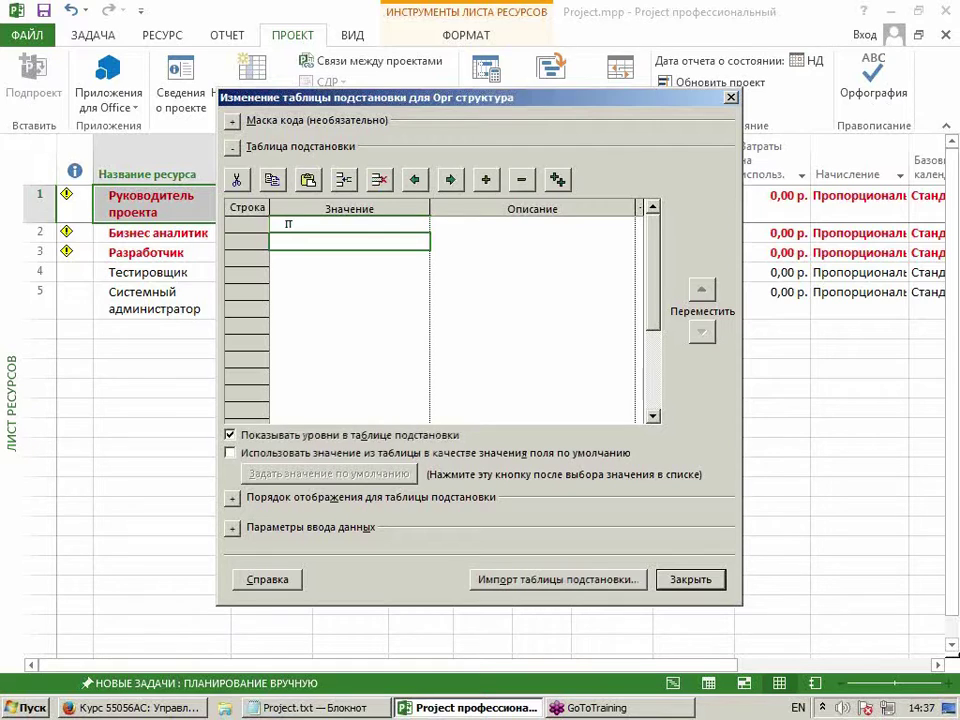
text(HR)
key(Return)
text(PR)
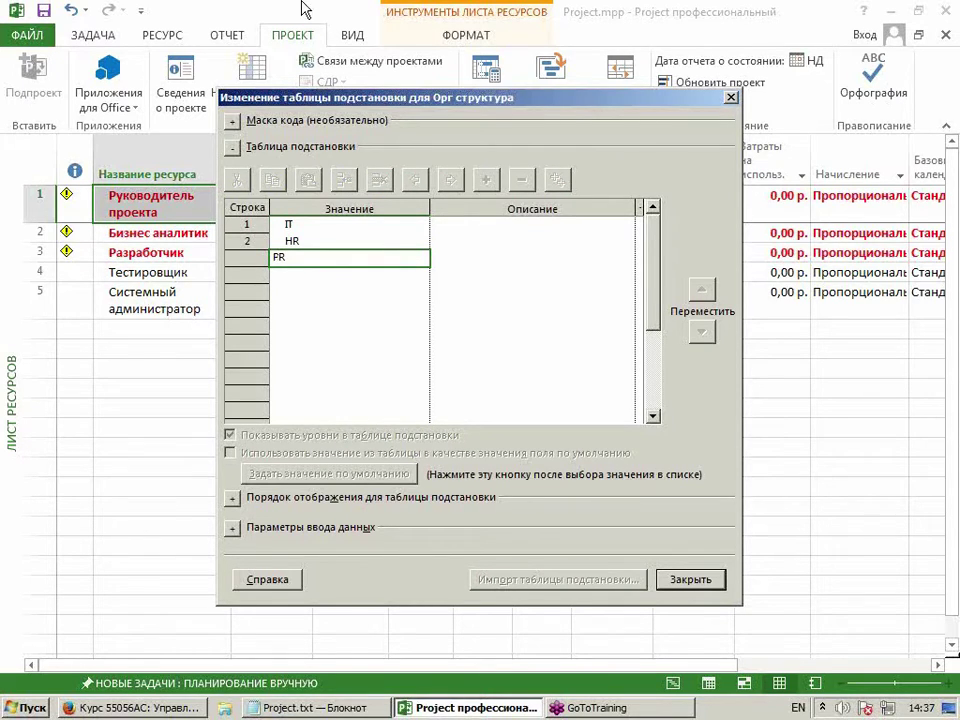
key(Return)
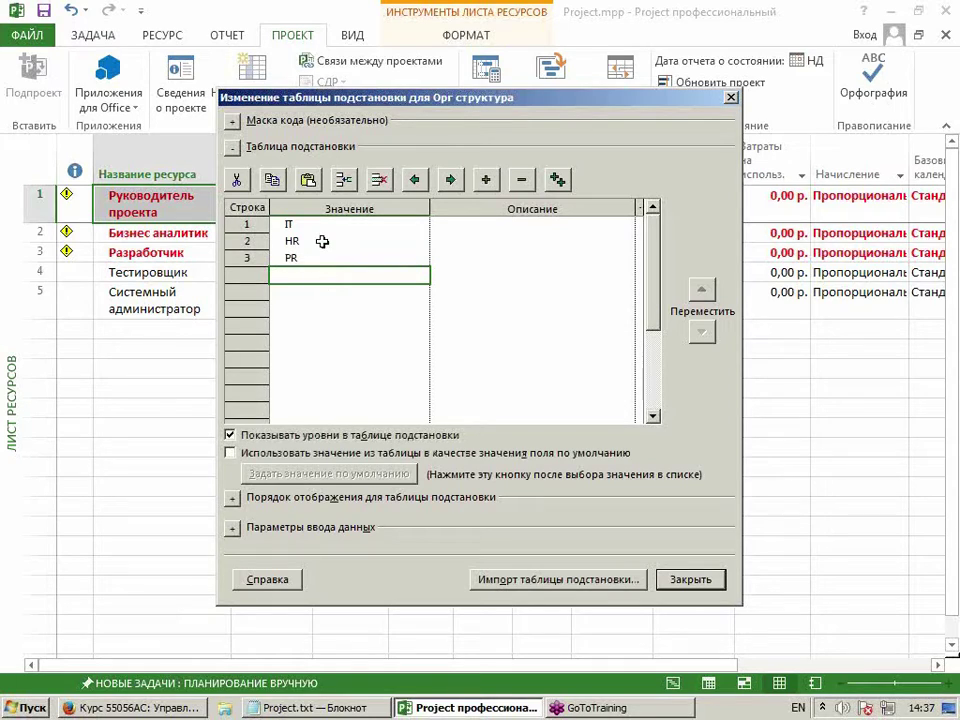
Insert two rows between IT and HR in the lookup table and fill them with Внедрение and Разрабатка.
click(322, 241)
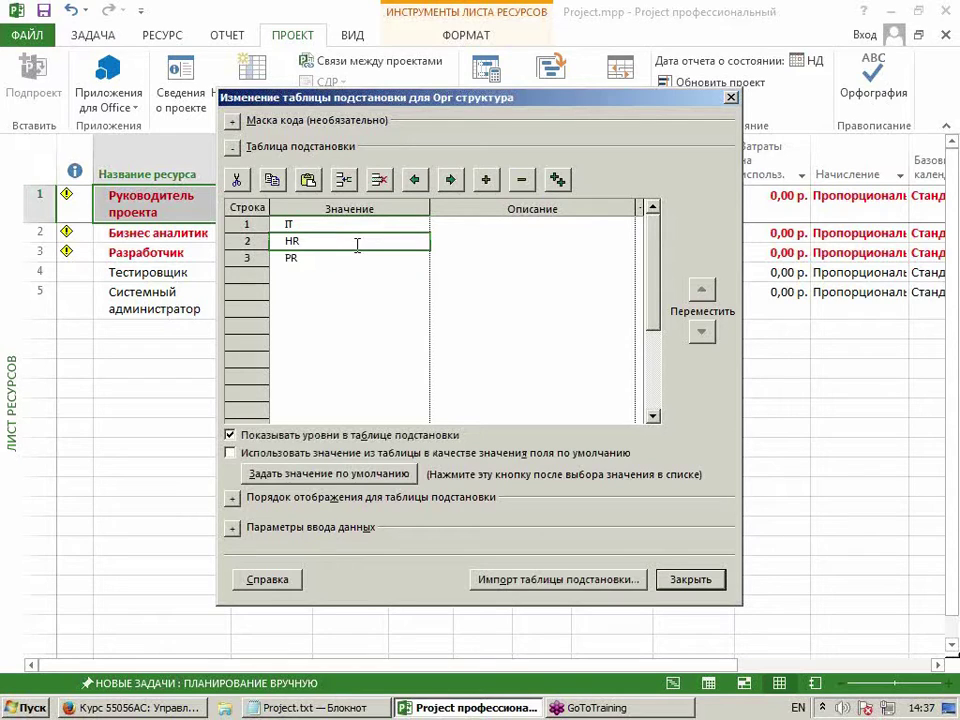
key(Insert)
key(Insert)
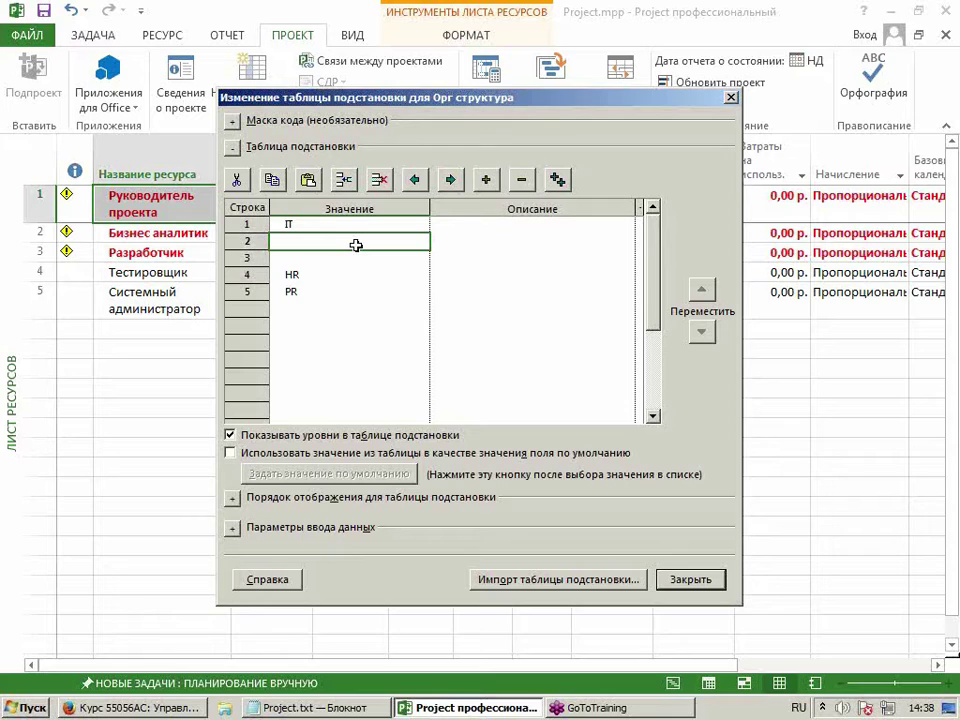
text(В)
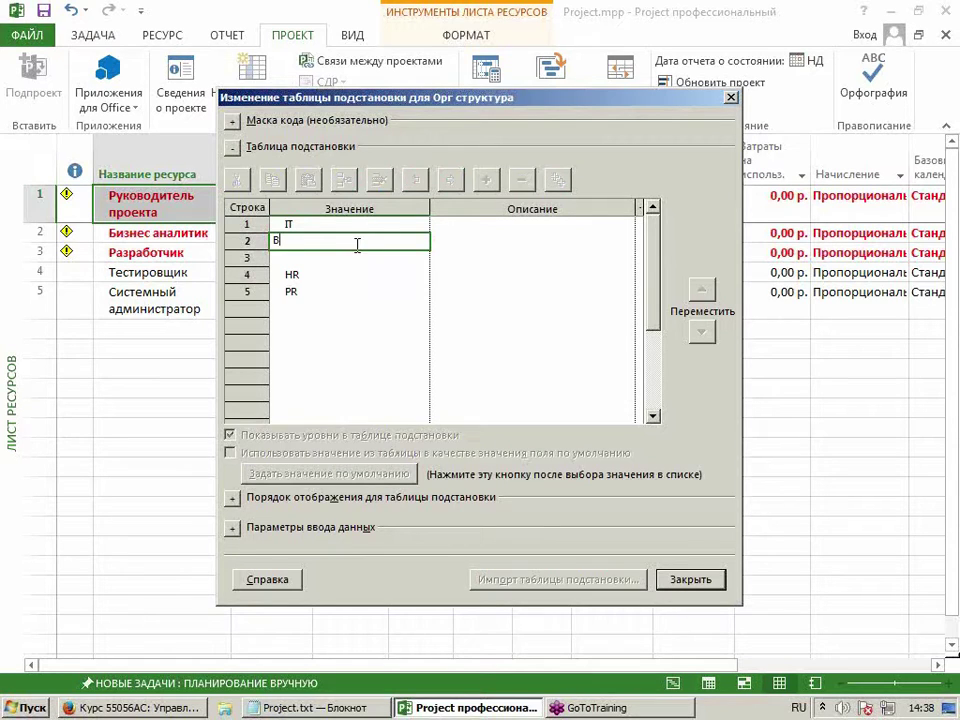
text(недрение)
key(Return)
text(Раз)
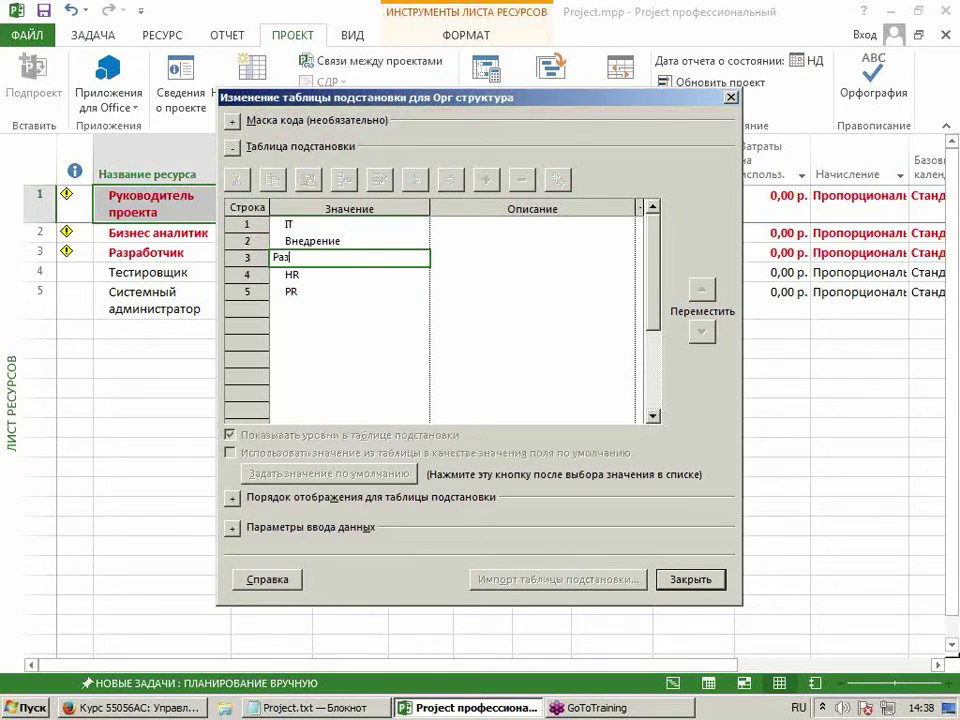
text(работка)
Insert two rows between HR and PR and fill them with Подбор and Обучение.
click(321, 293)
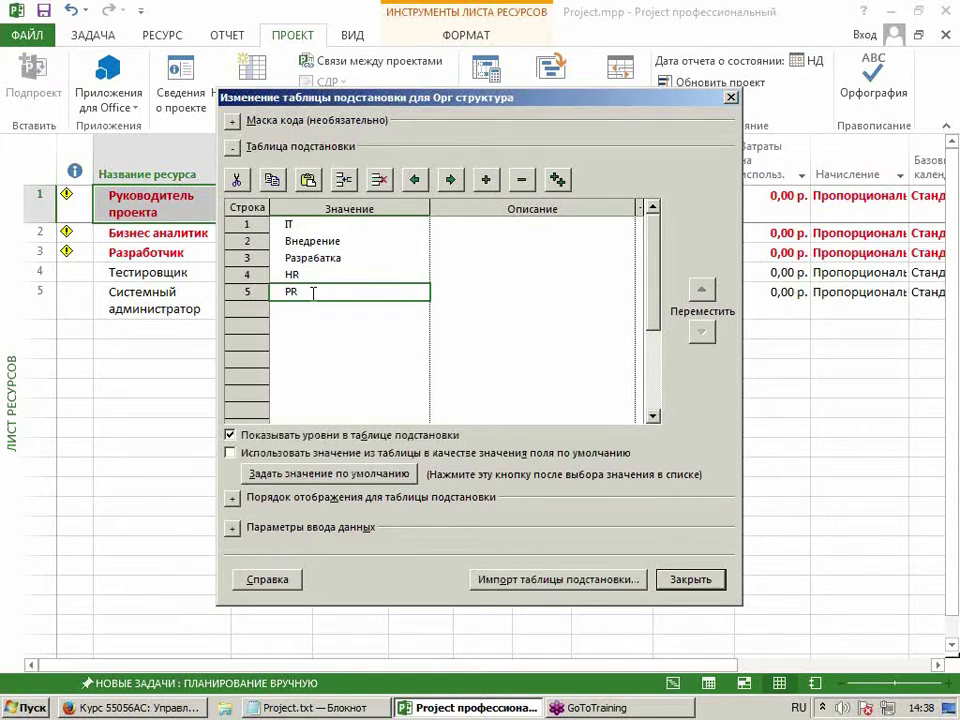
key(Insert)
key(Insert)
text(Подбор.)
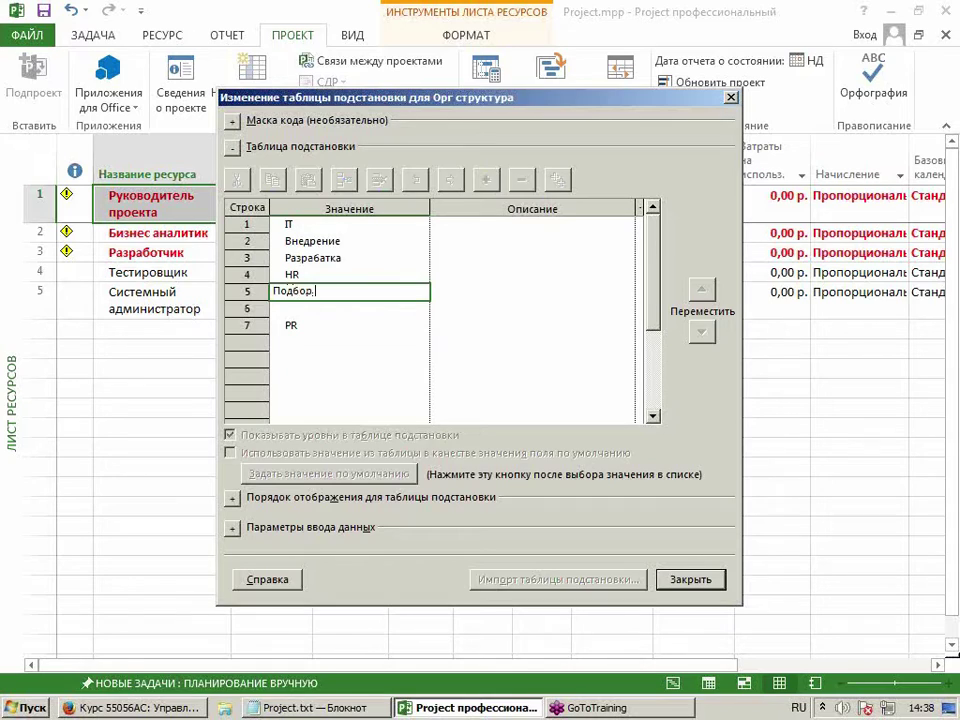
key(BackSpace)
key(Return)
text(Обучение)
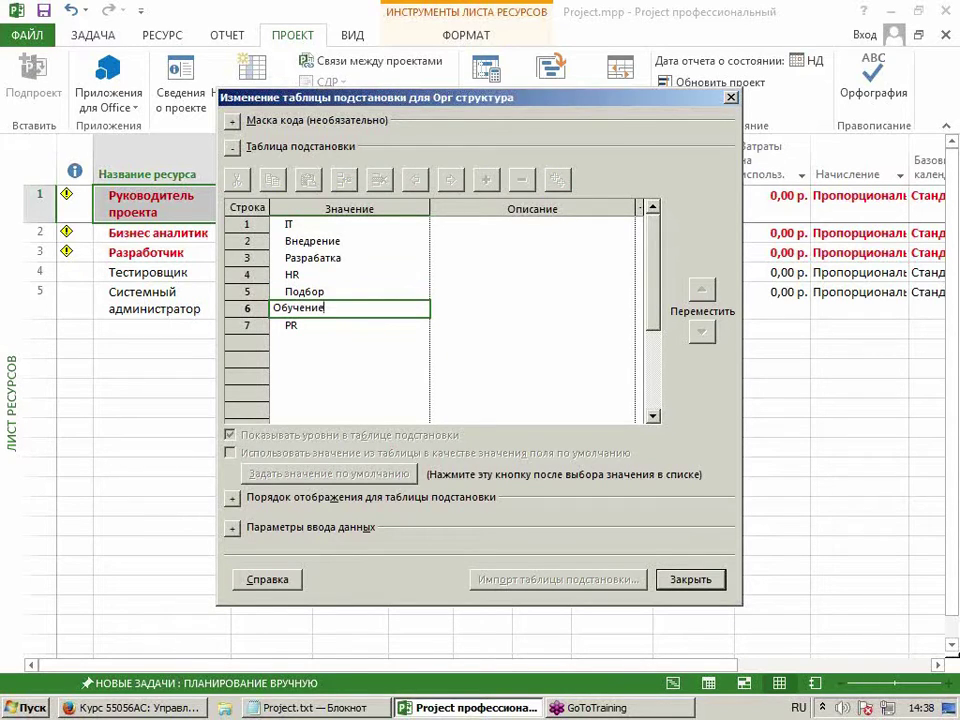
Add the values Реклама and Выставки below PR in the lookup table.
click(300, 343)
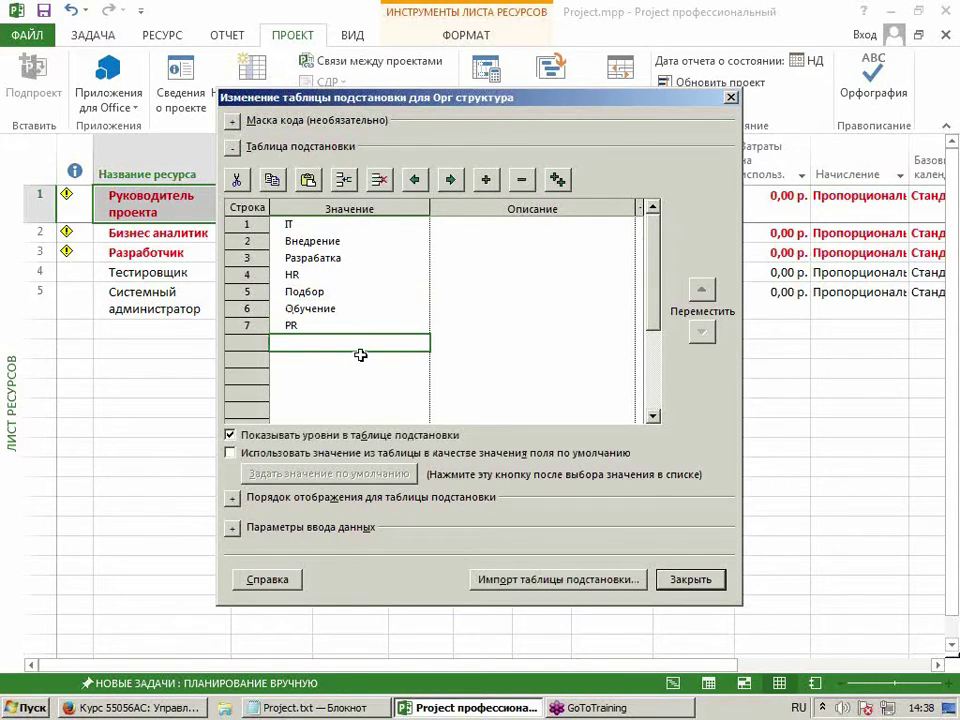
text(Реклама)
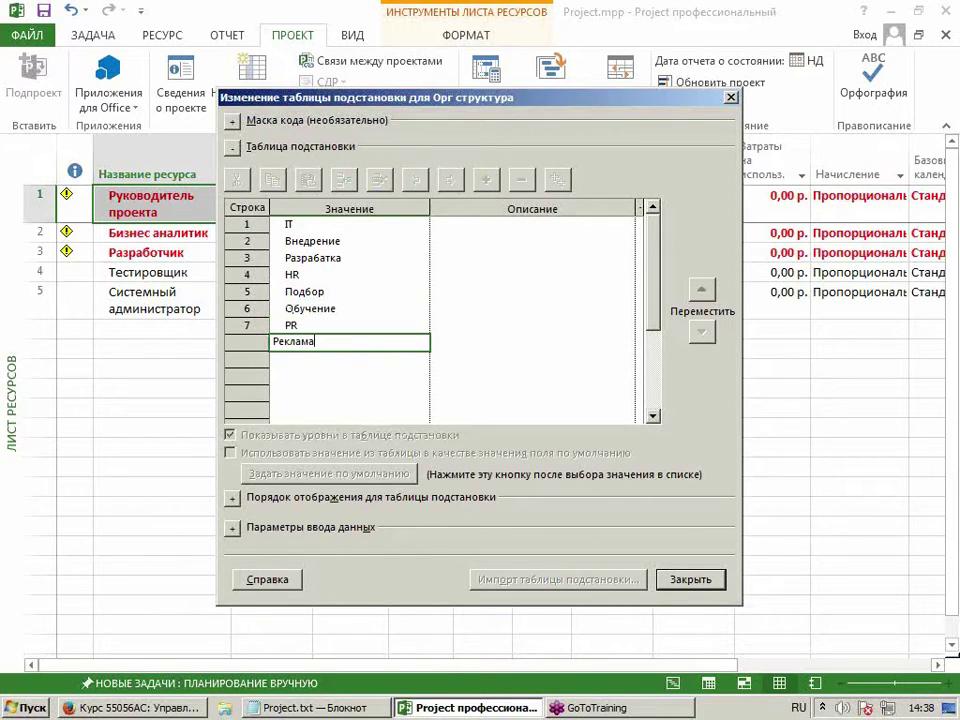
key(Return)
text(Выставки)
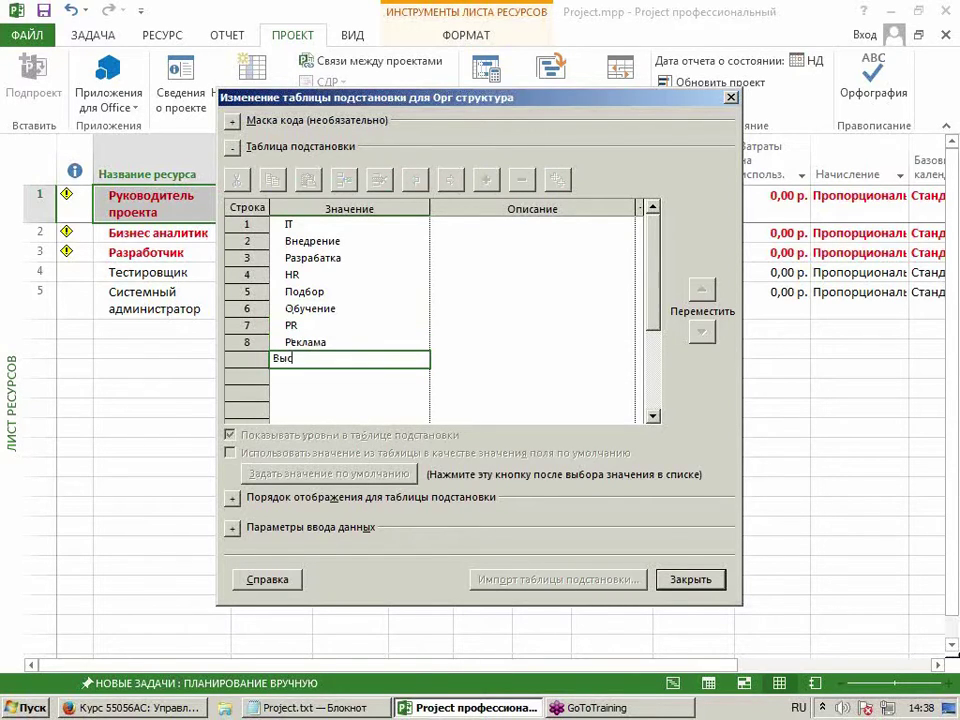
click(330, 378)
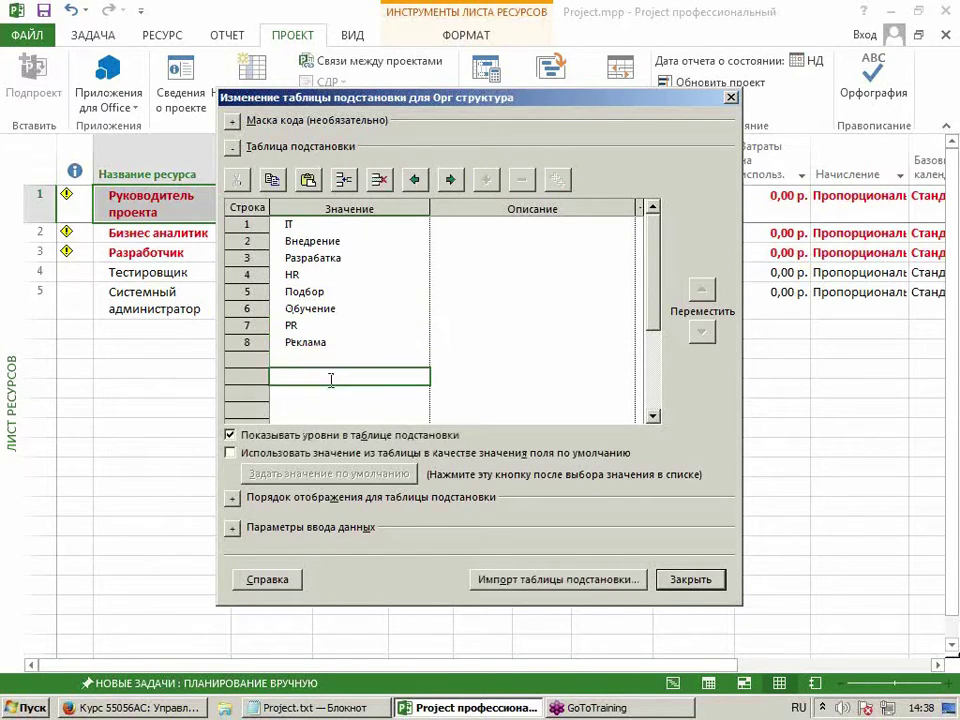
Indent Внедрение and Разрабатка under IT, Подбор and Обучение under HR, and Реклама and Выставки under PR in the lookup table.
click(326, 243)
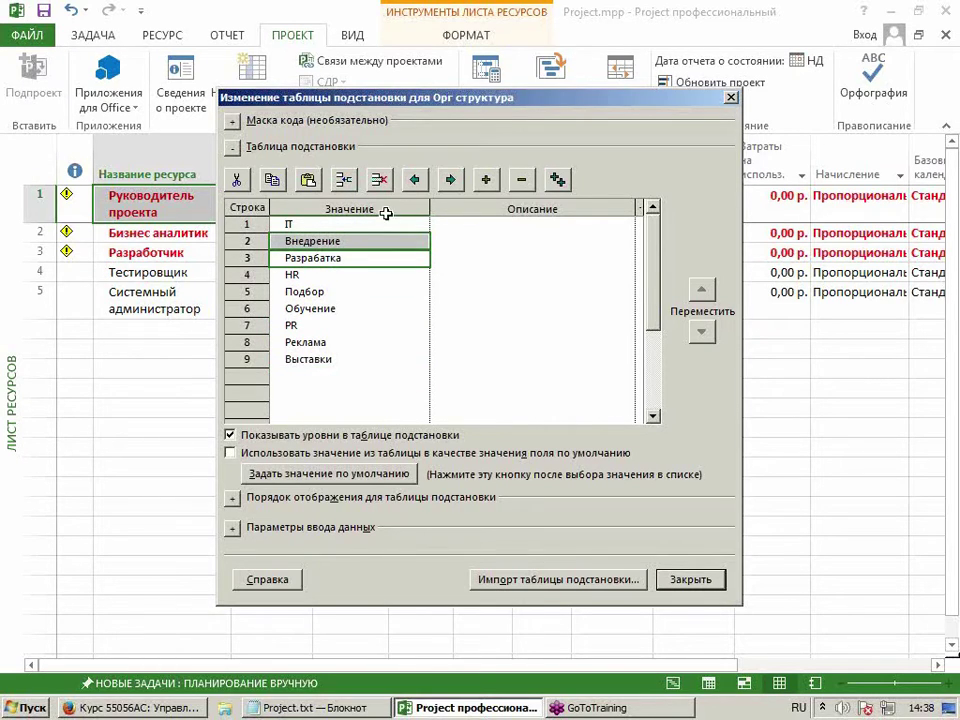
click(450, 179)
click(305, 291)
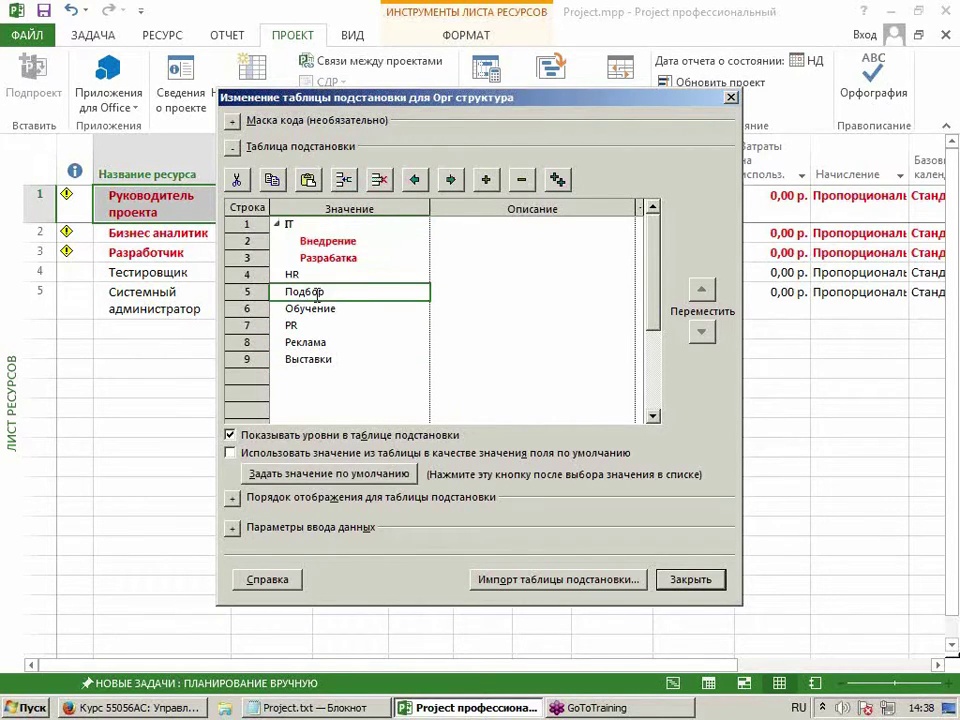
shift+click(310, 308)
click(451, 179)
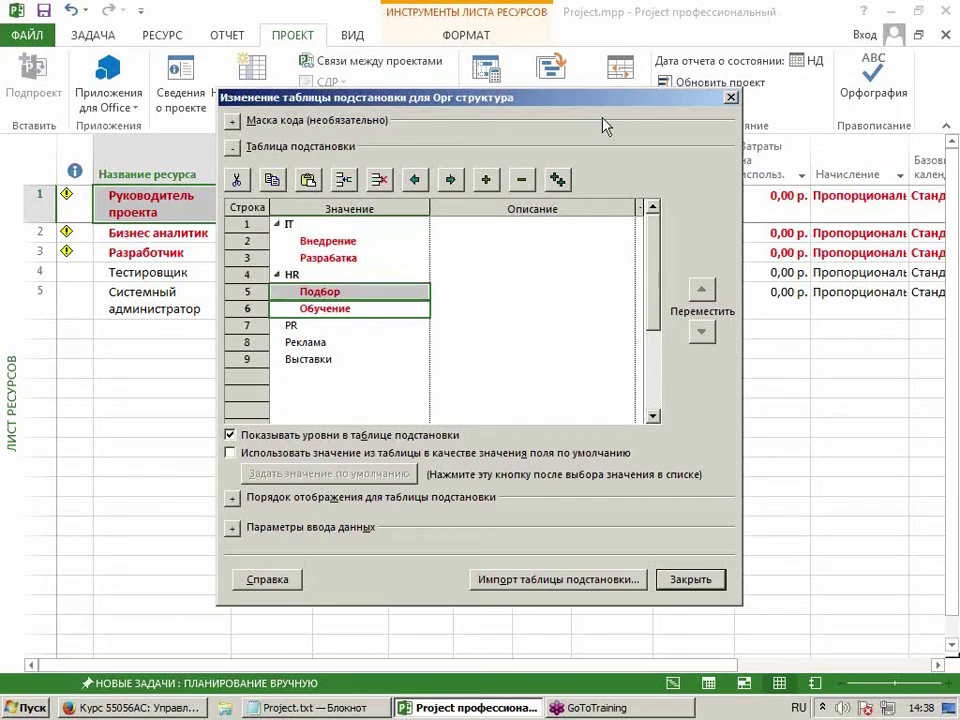
click(320, 343)
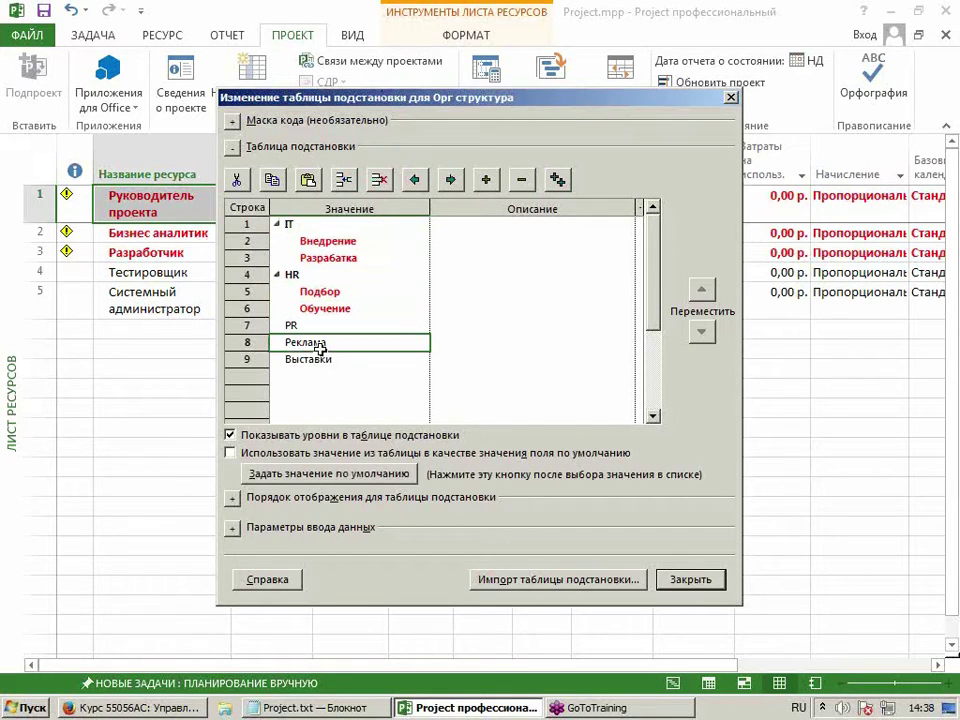
shift+click(364, 357)
click(451, 179)
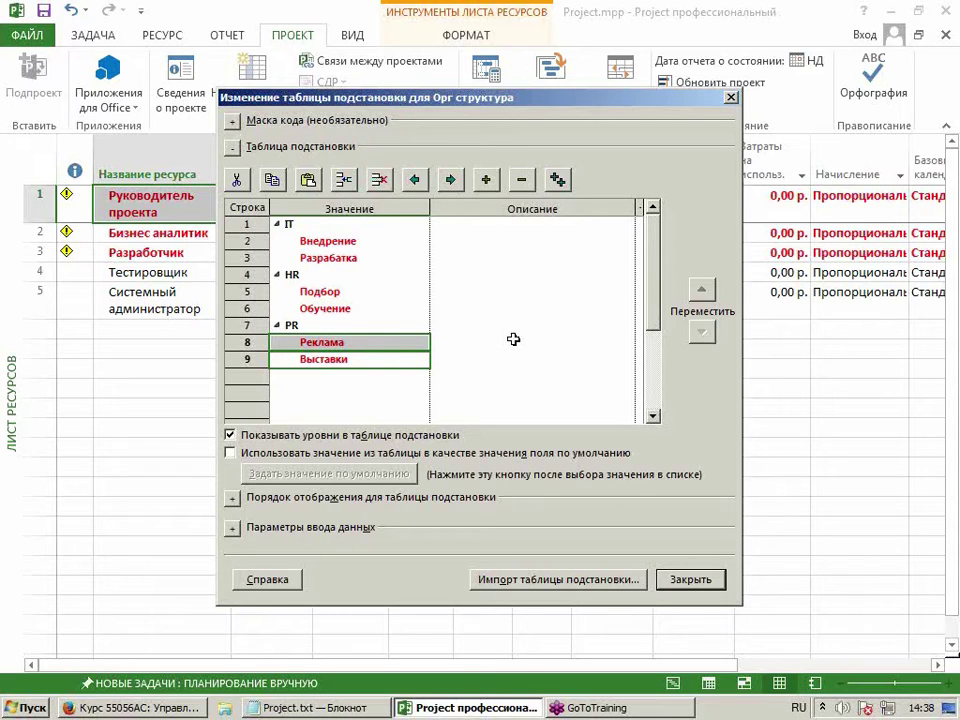
click(311, 223)
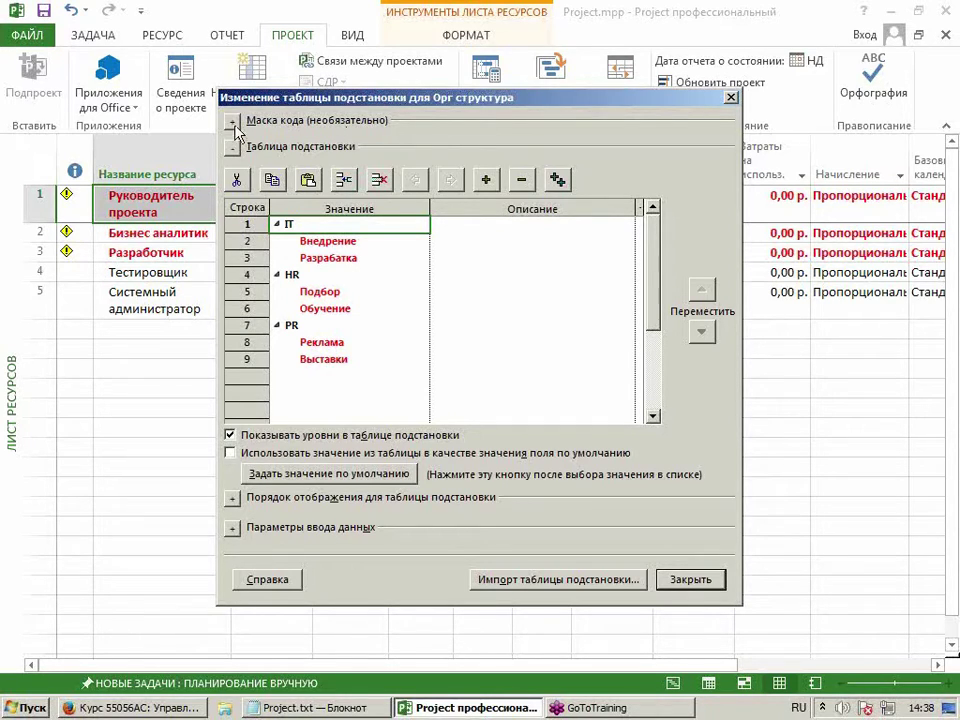
click(356, 242)
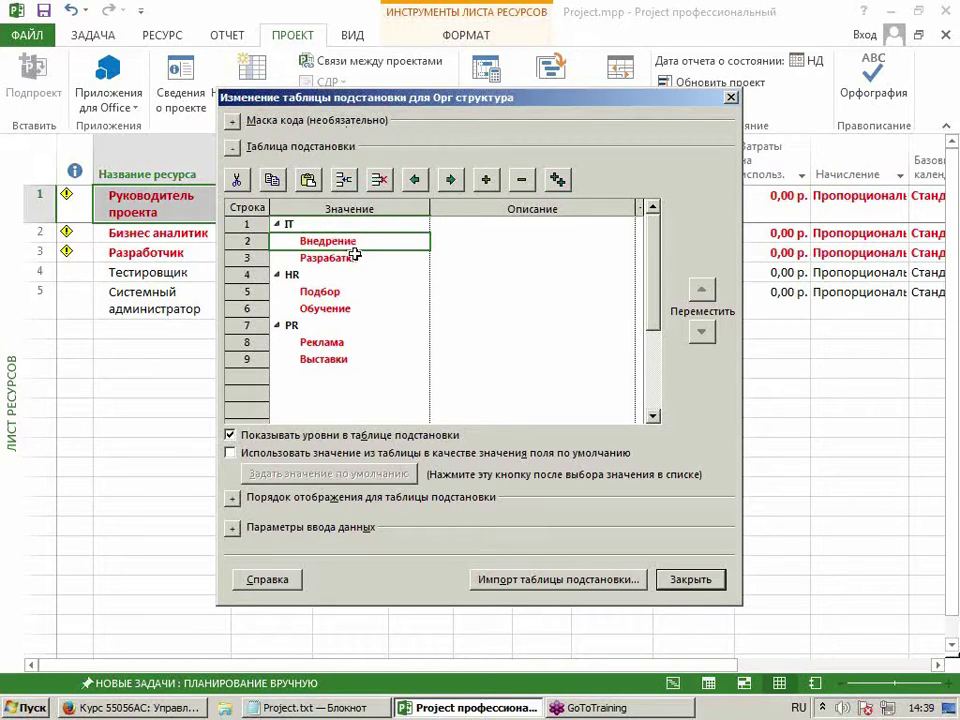
shift+click(355, 258)
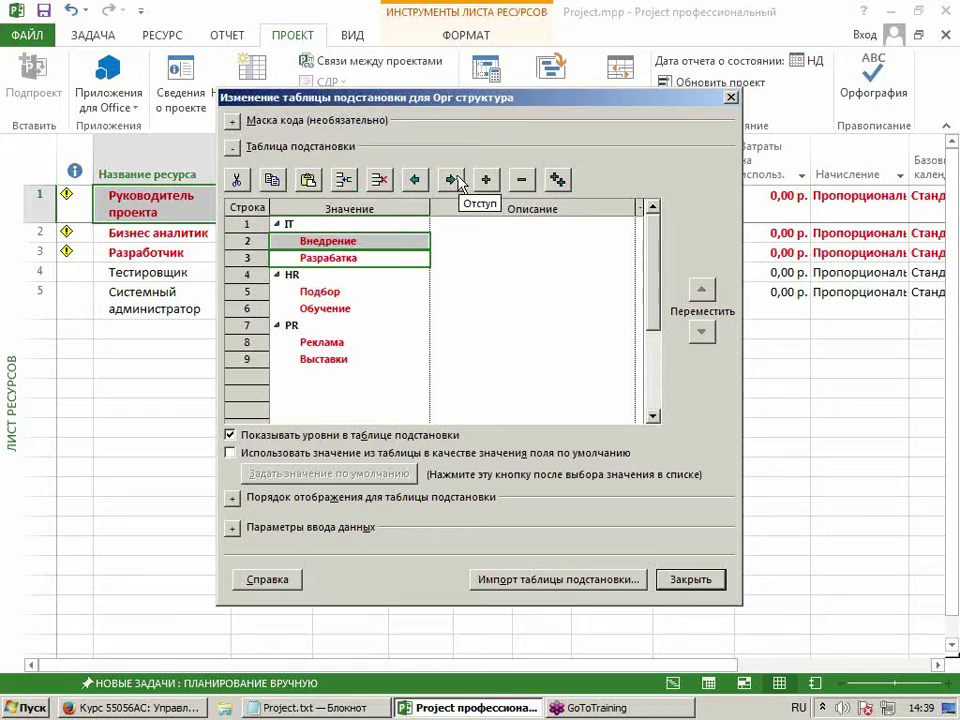
click(311, 223)
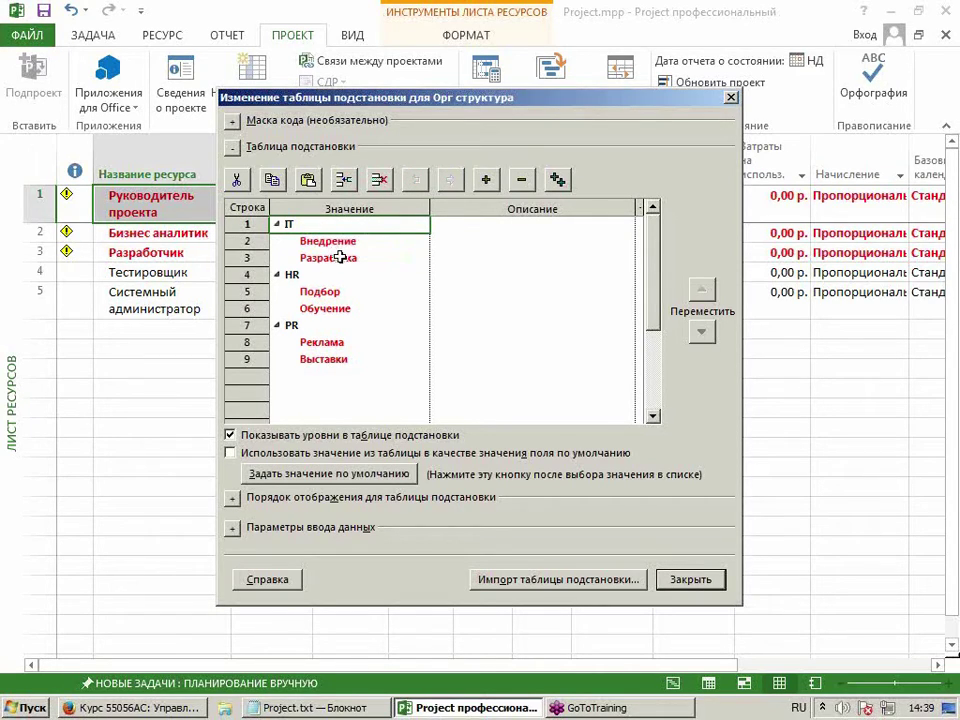
drag(320, 241, 316, 257)
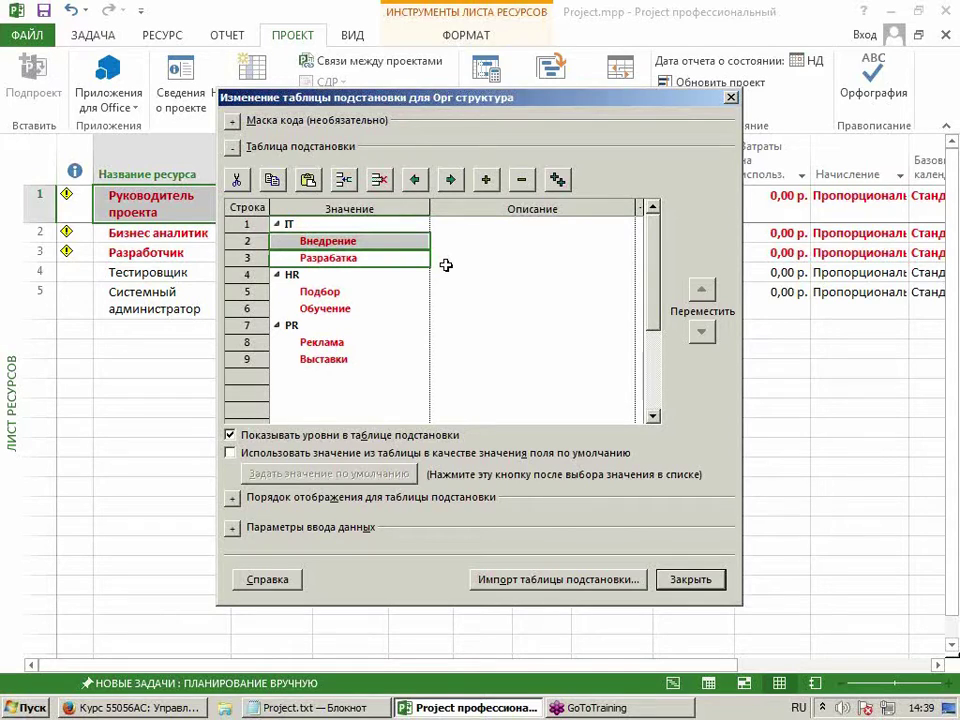
Try to close the lookup table for Орг структура with the indented values.
click(678, 584)
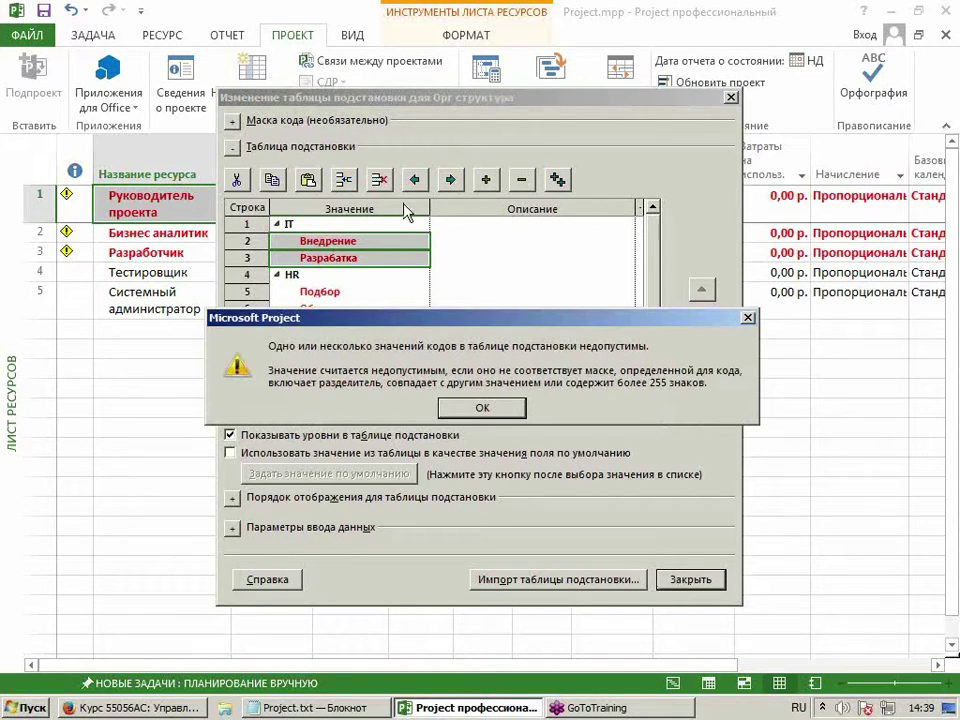
click(503, 410)
click(328, 228)
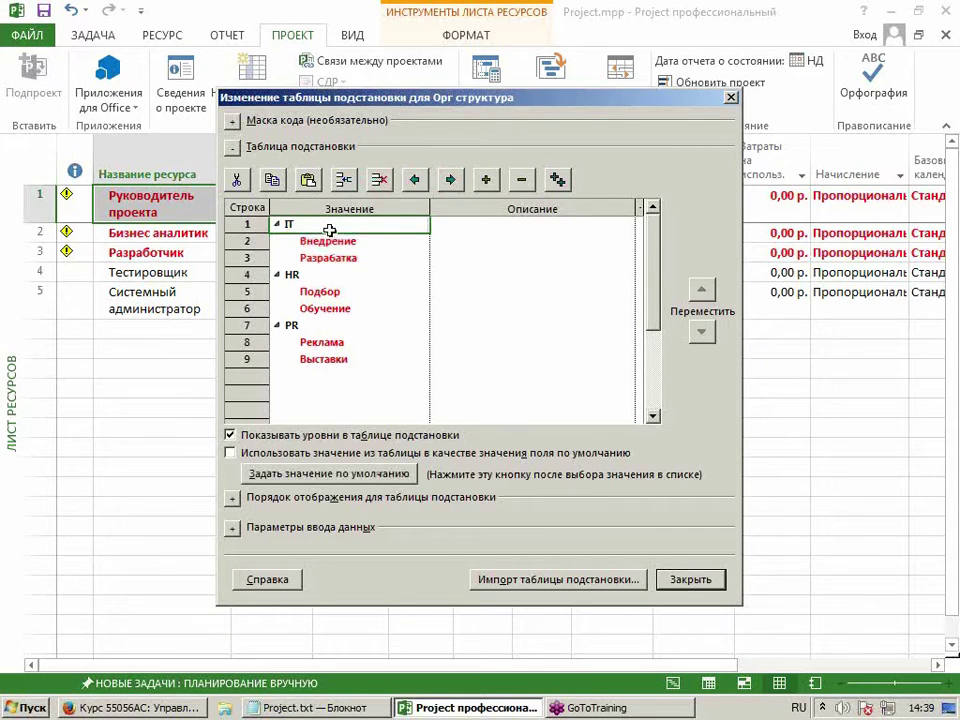
Open the code mask definition for Орг структура and add a second level with the sequence Знаки.
click(232, 121)
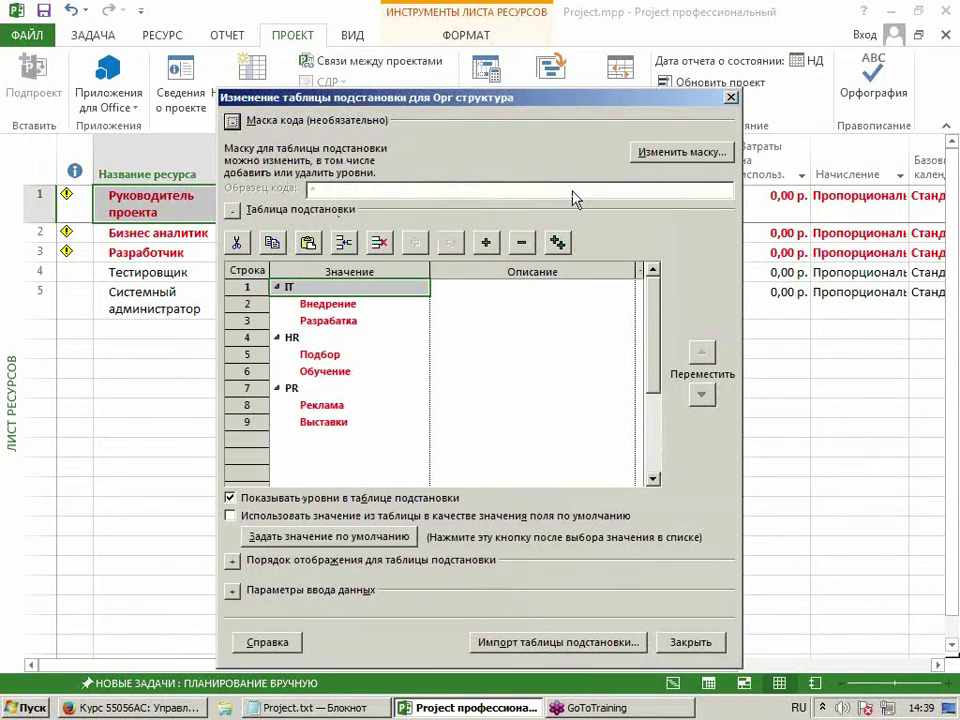
click(641, 155)
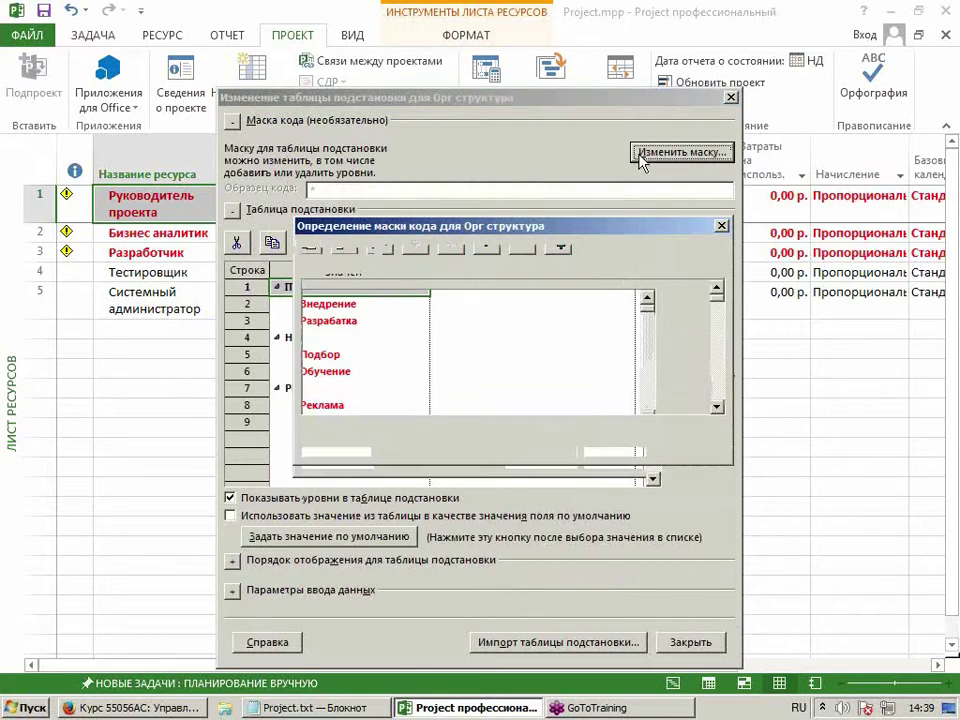
drag(369, 228, 440, 233)
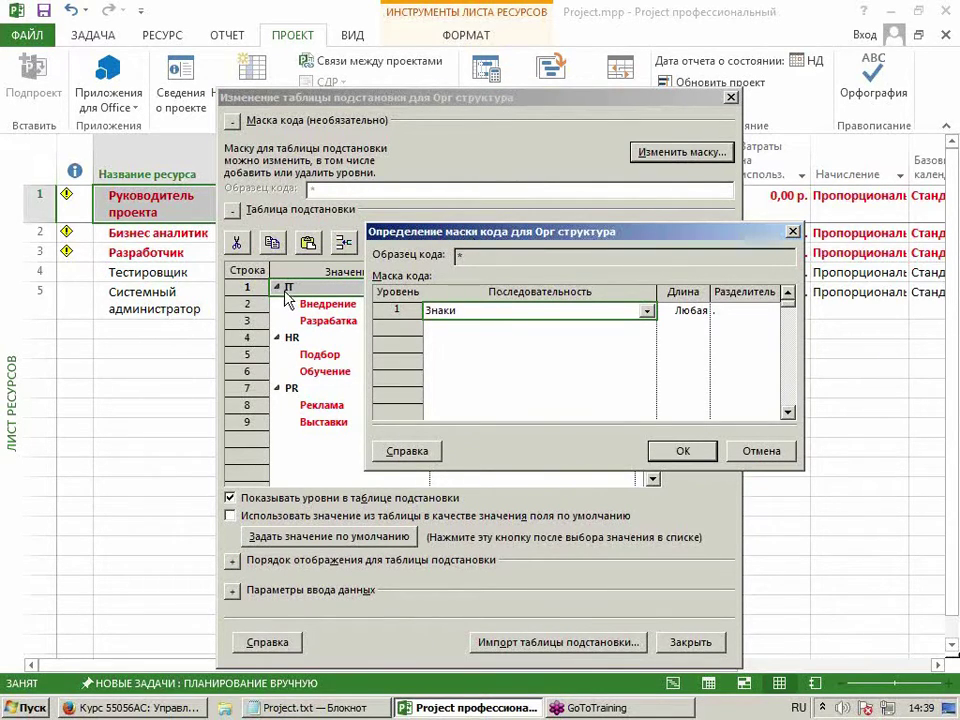
click(473, 330)
click(648, 330)
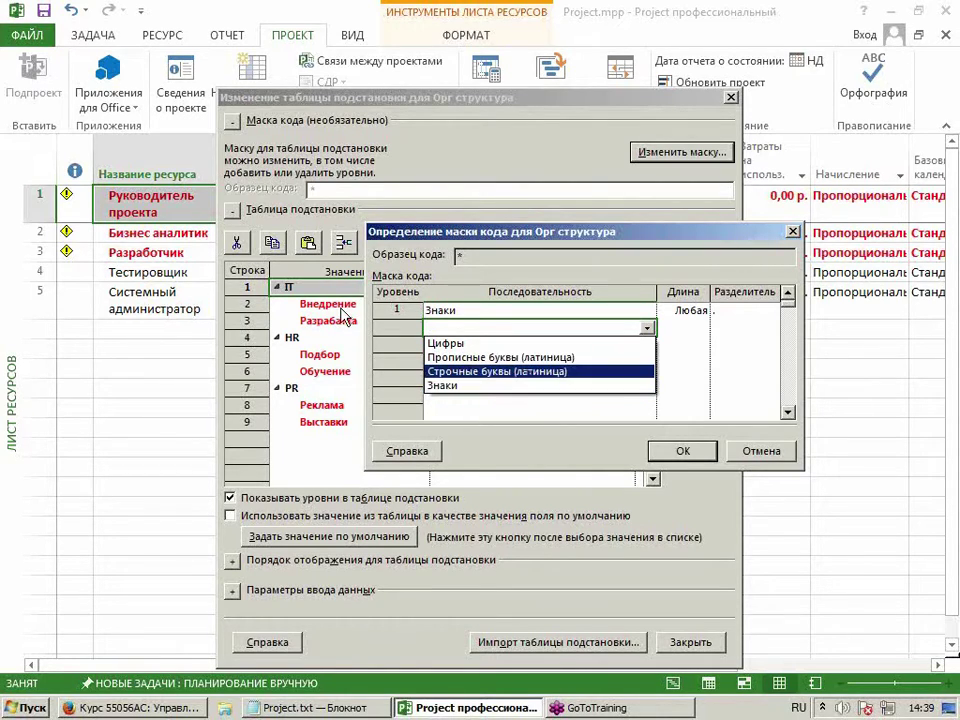
click(542, 386)
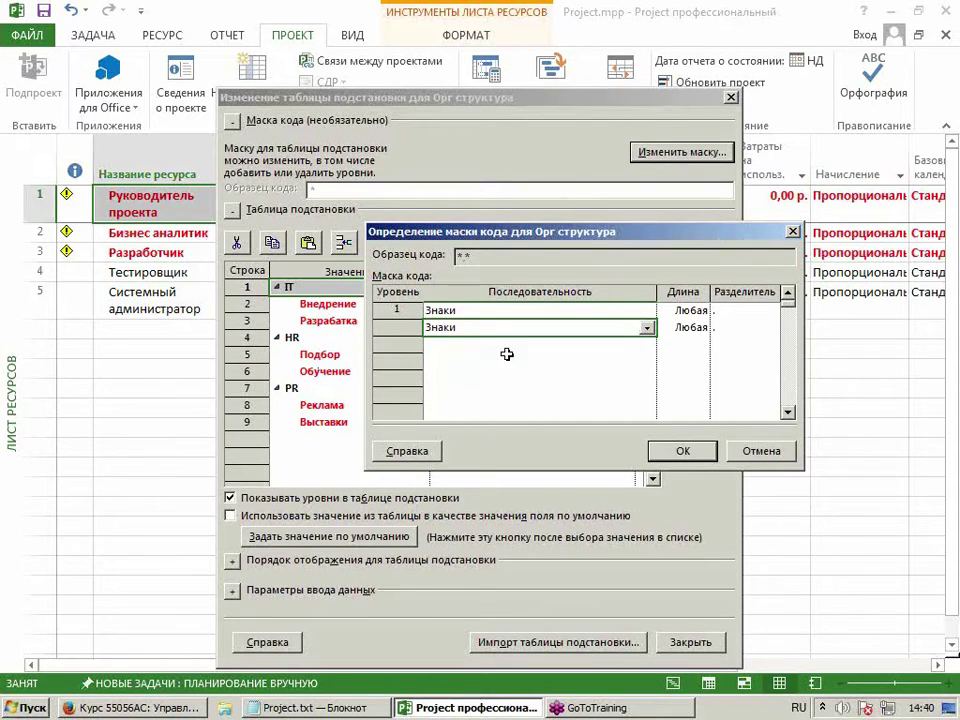
click(615, 343)
Keep length Любая and a period as separator for the mask's second level, and accept the code mask.
click(670, 328)
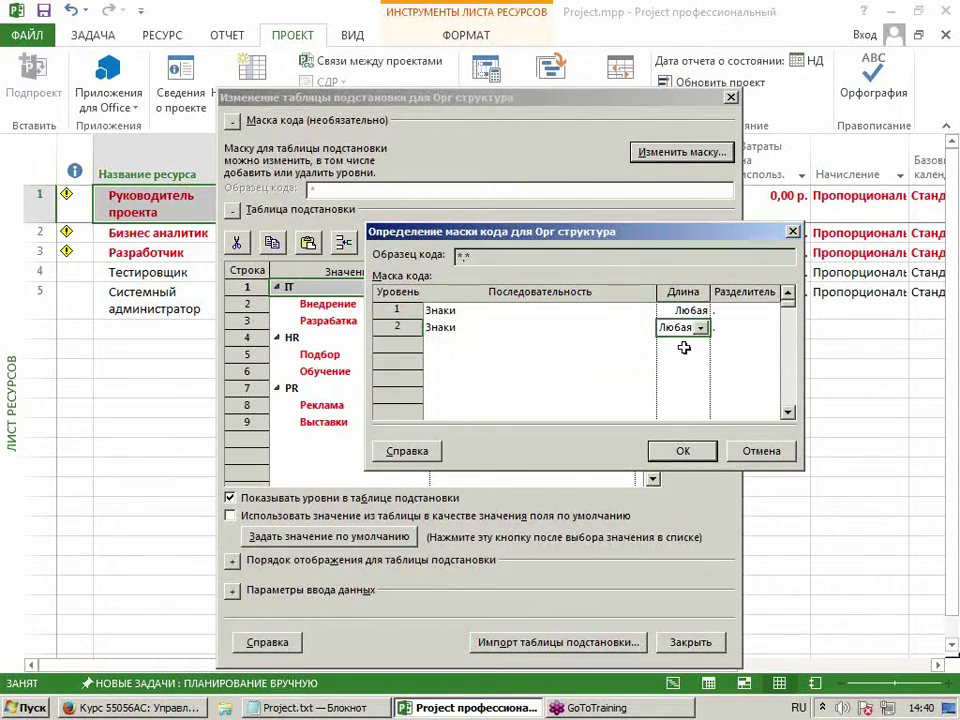
click(730, 327)
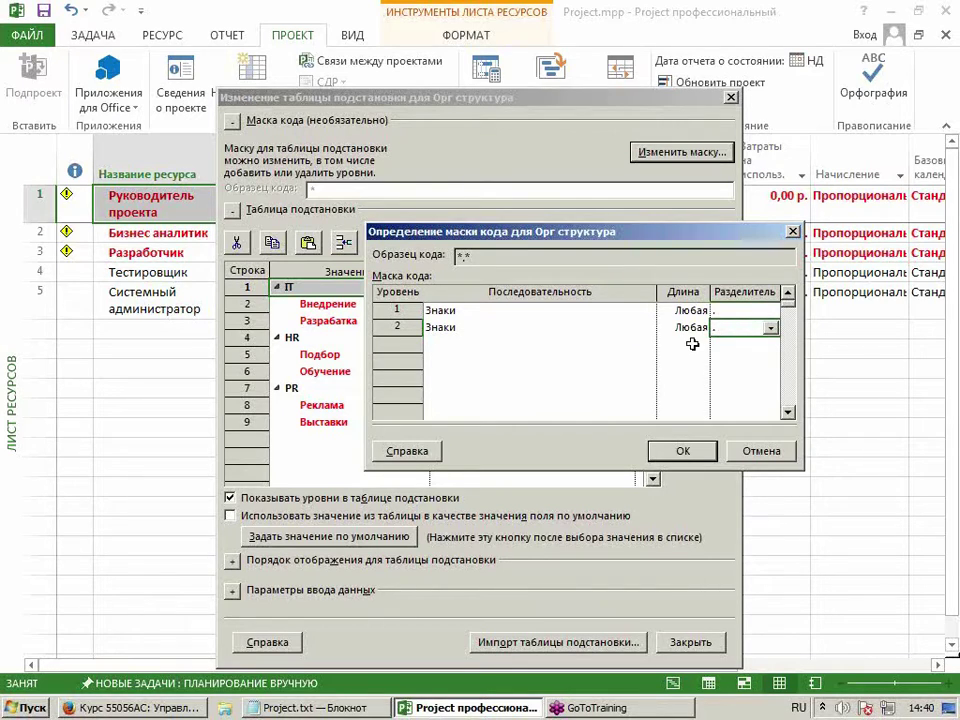
click(692, 332)
click(700, 329)
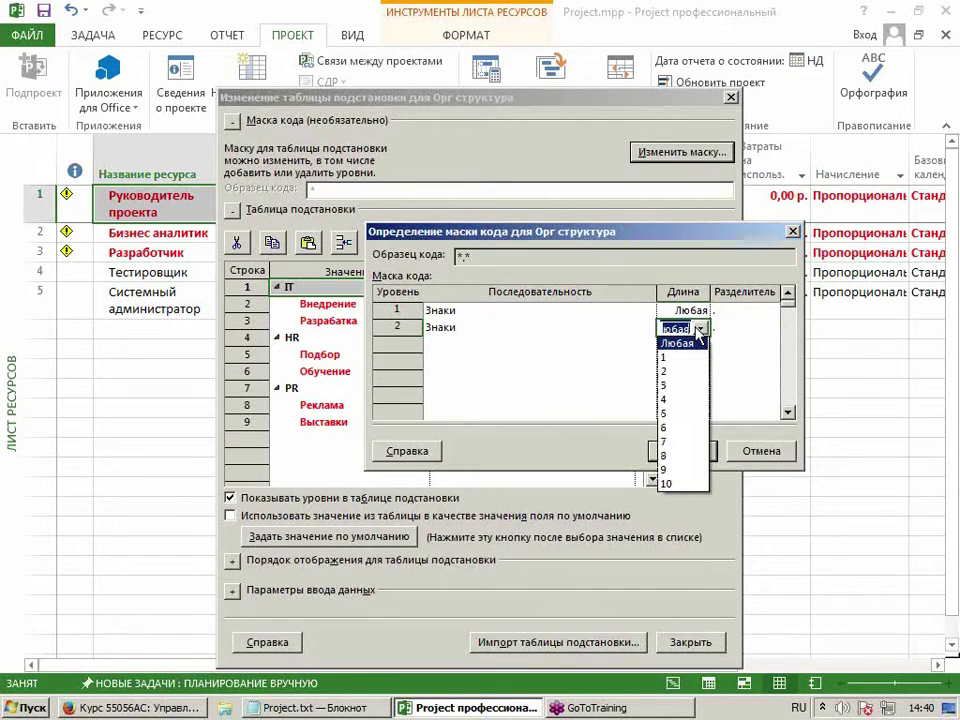
click(726, 327)
click(728, 327)
click(772, 330)
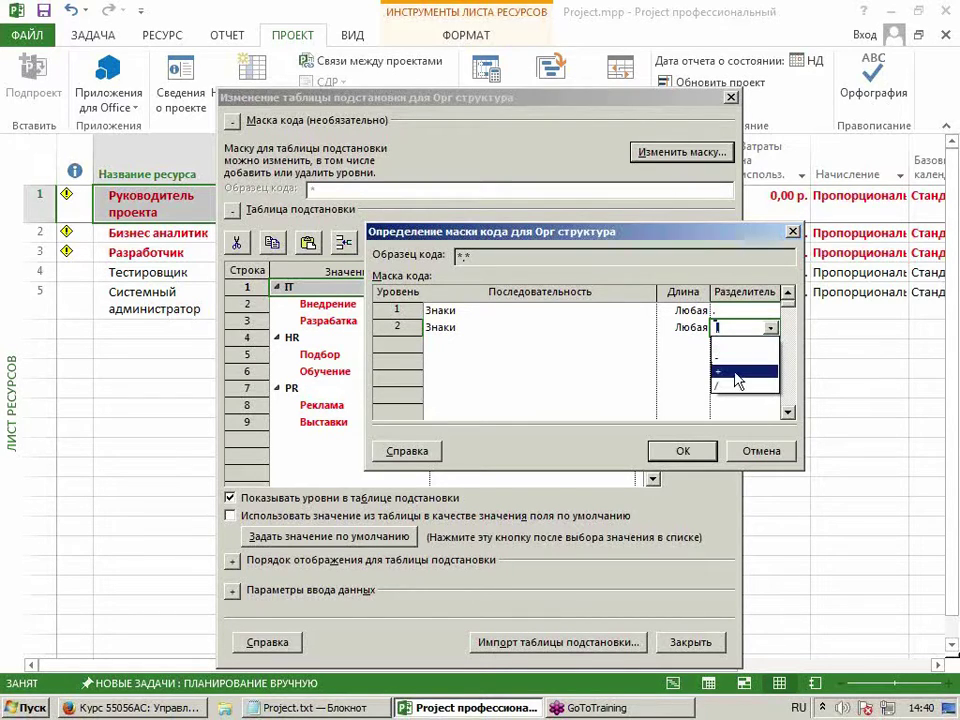
click(738, 343)
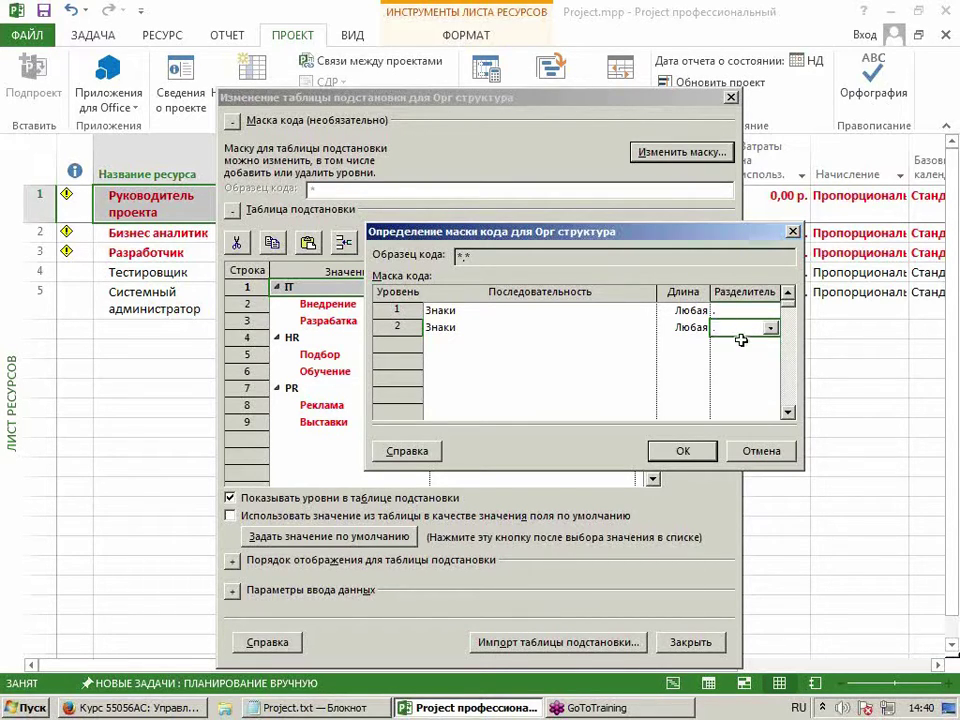
click(681, 450)
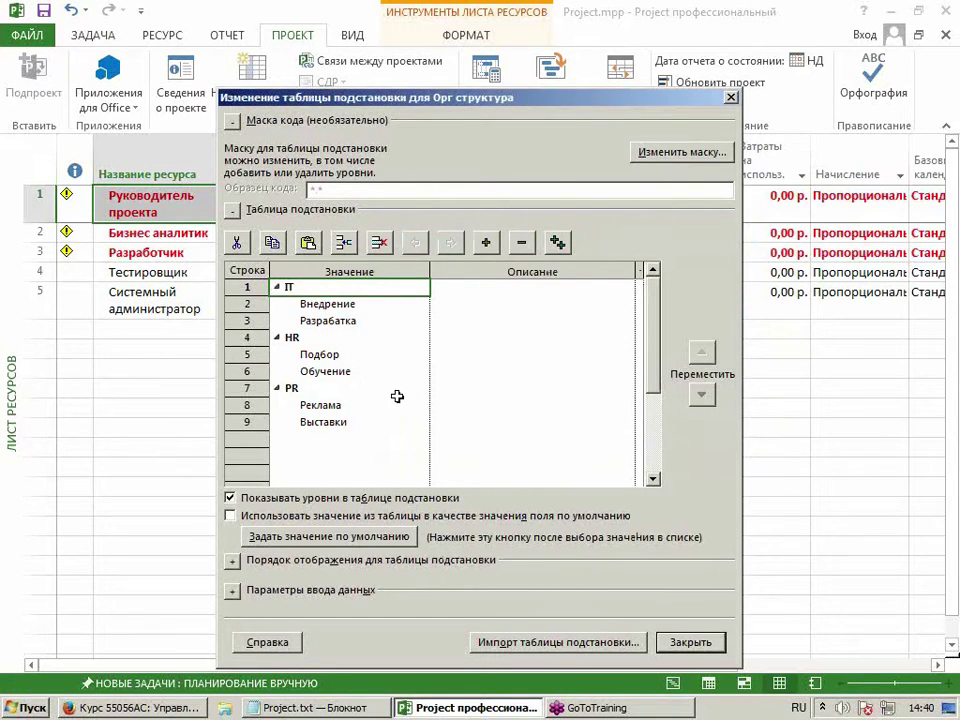
Review the lookup table's display order and data entry options, and close the lookup table and custom field settings.
drag(372, 97, 368, 41)
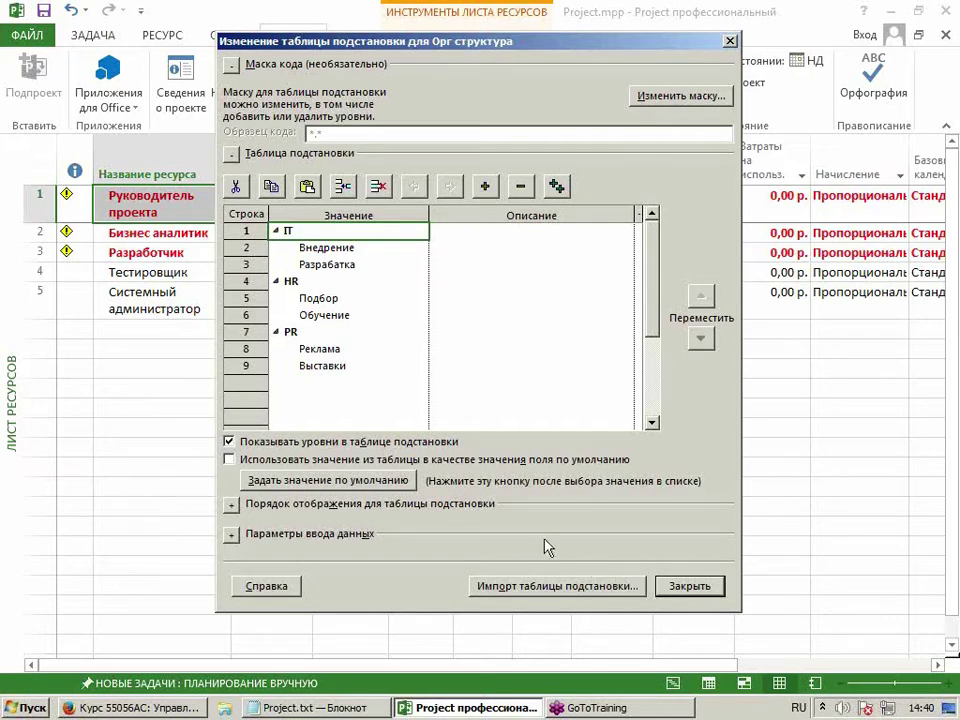
click(231, 505)
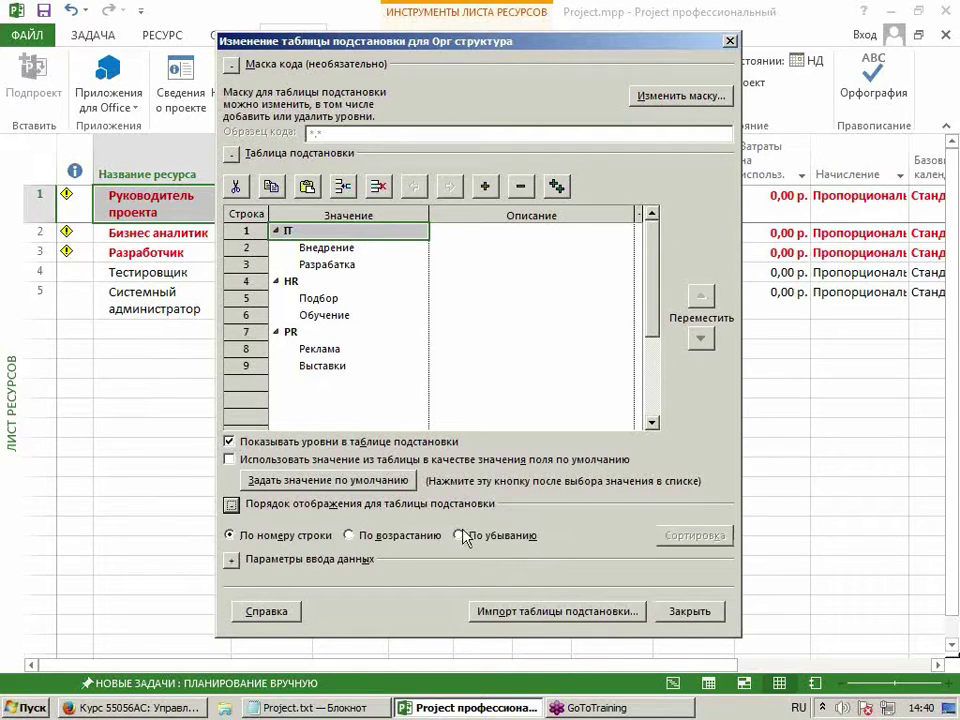
click(232, 560)
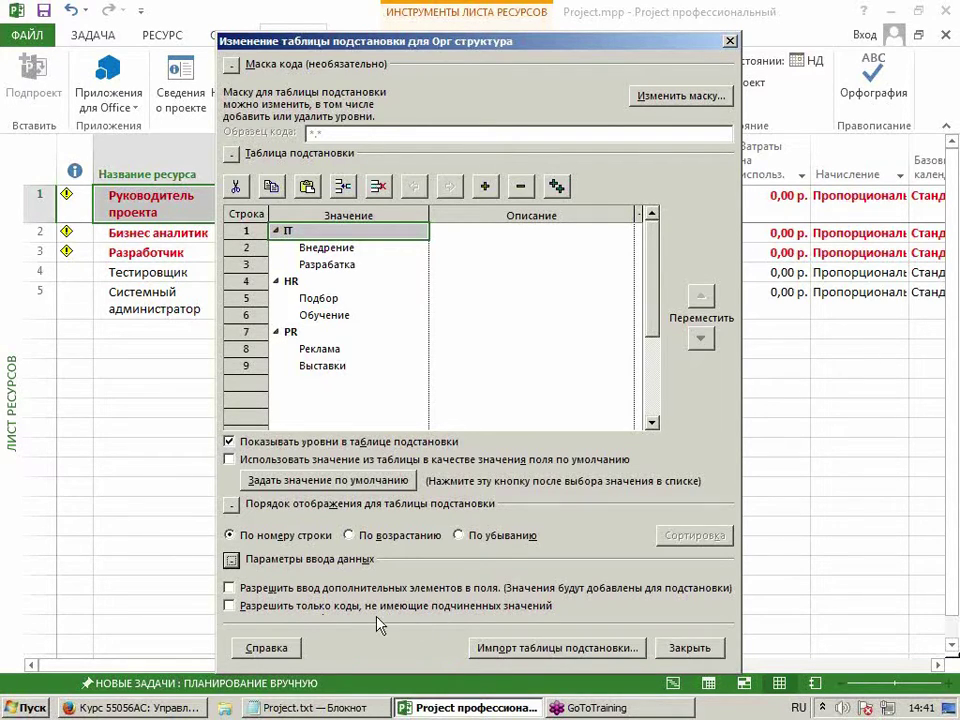
click(300, 231)
click(377, 330)
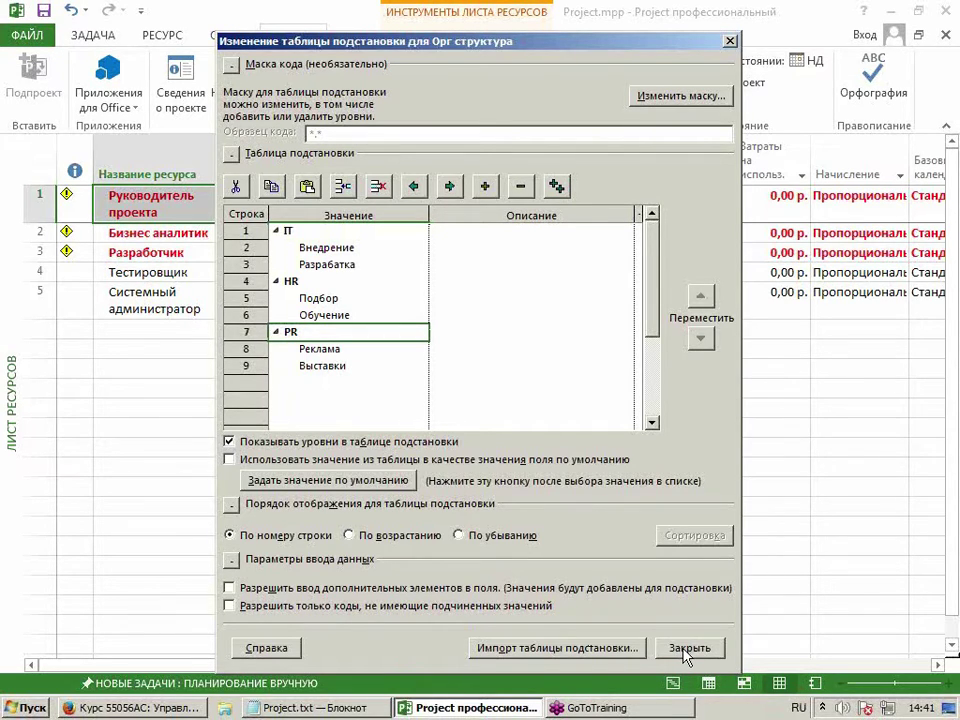
click(688, 649)
click(602, 563)
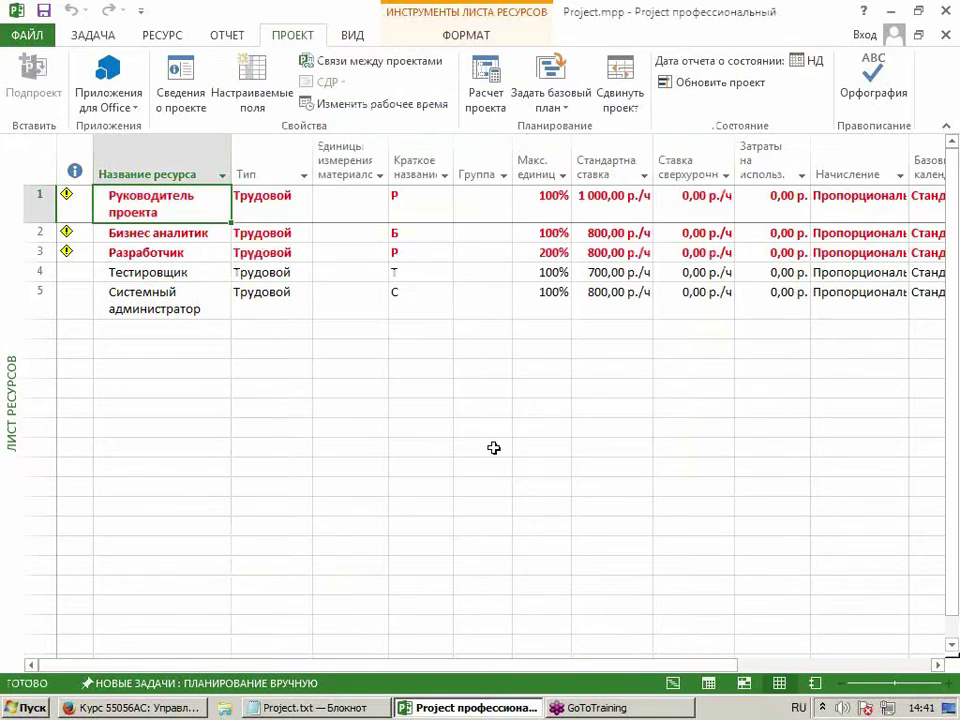
Insert the Орг структура column before the Тип column in the resource sheet.
click(241, 141)
right_click(253, 158)
click(294, 281)
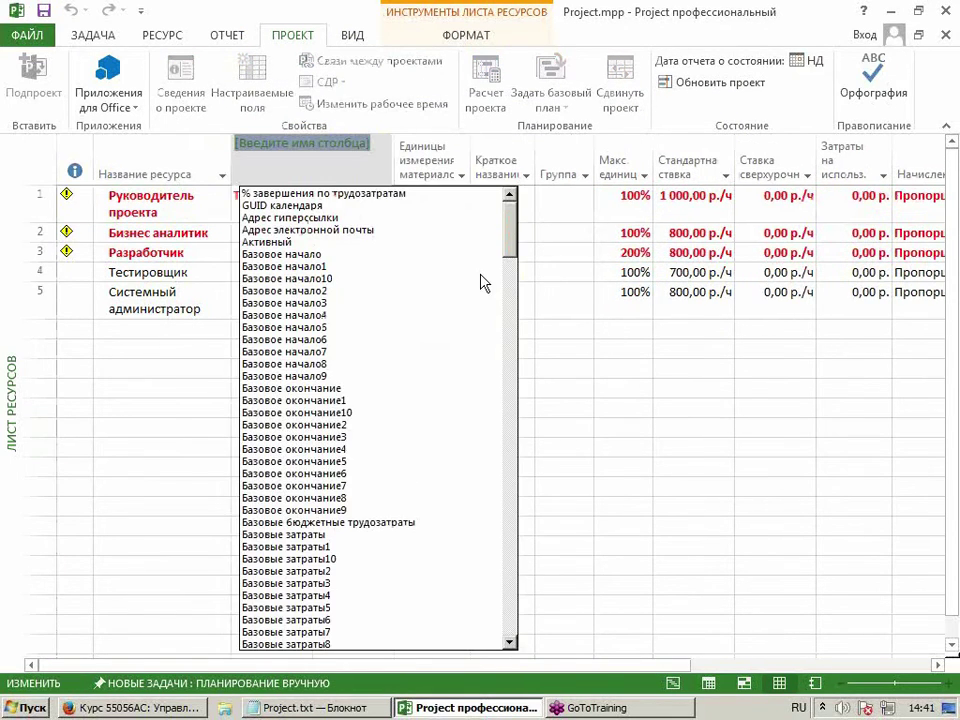
text(орг)
key(Return)
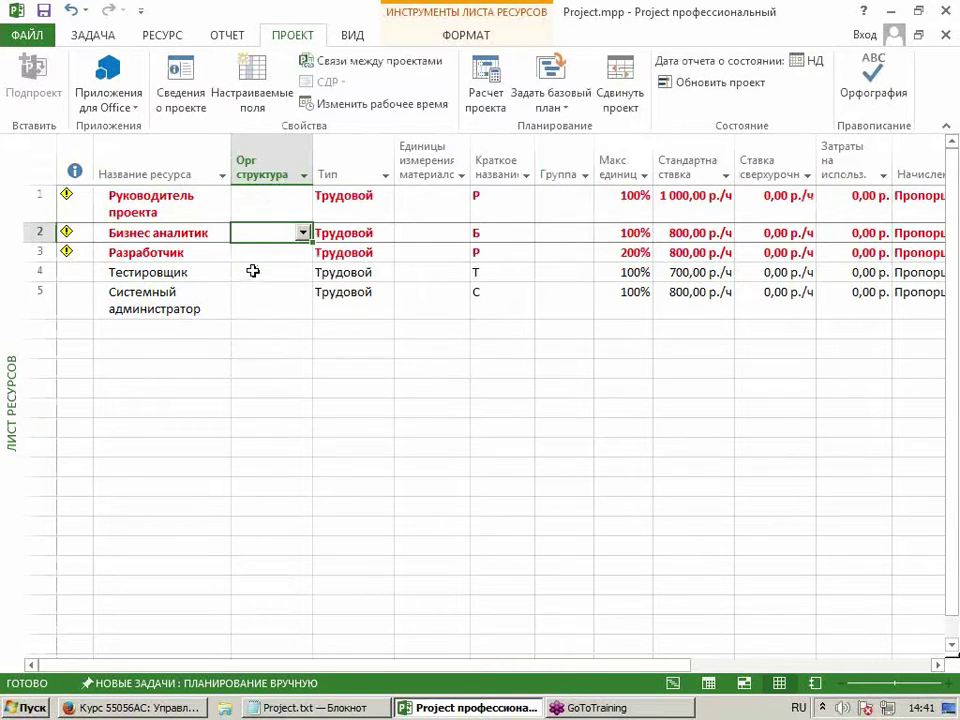
Set Орг структура to IT.Внедрение for Бизнес аналитик and to IT for Руководитель проекта.
click(302, 232)
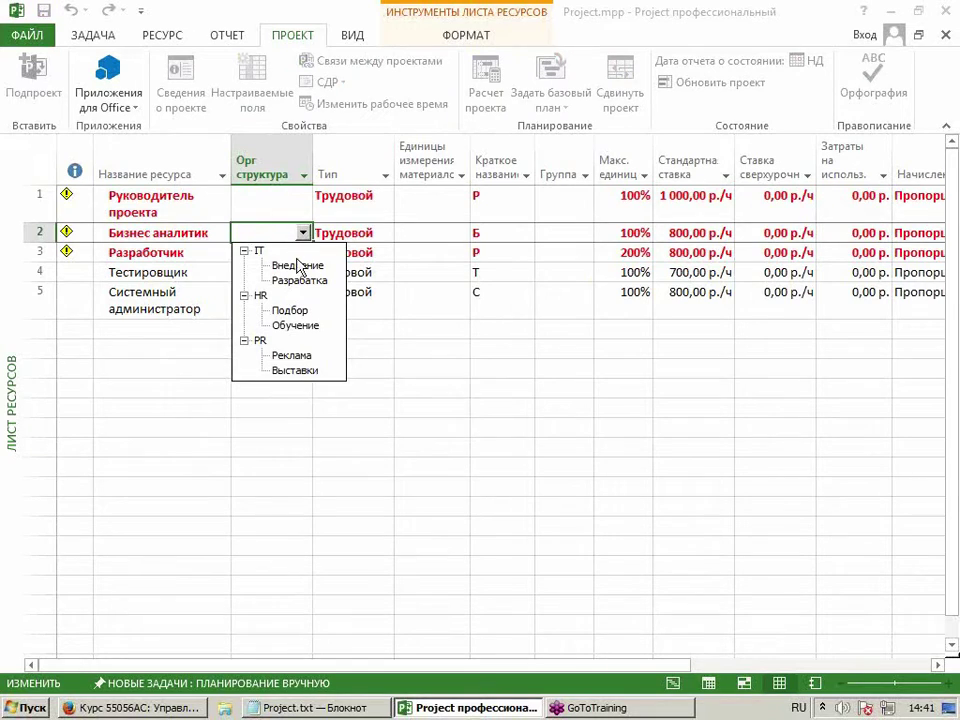
click(298, 265)
click(288, 213)
click(302, 206)
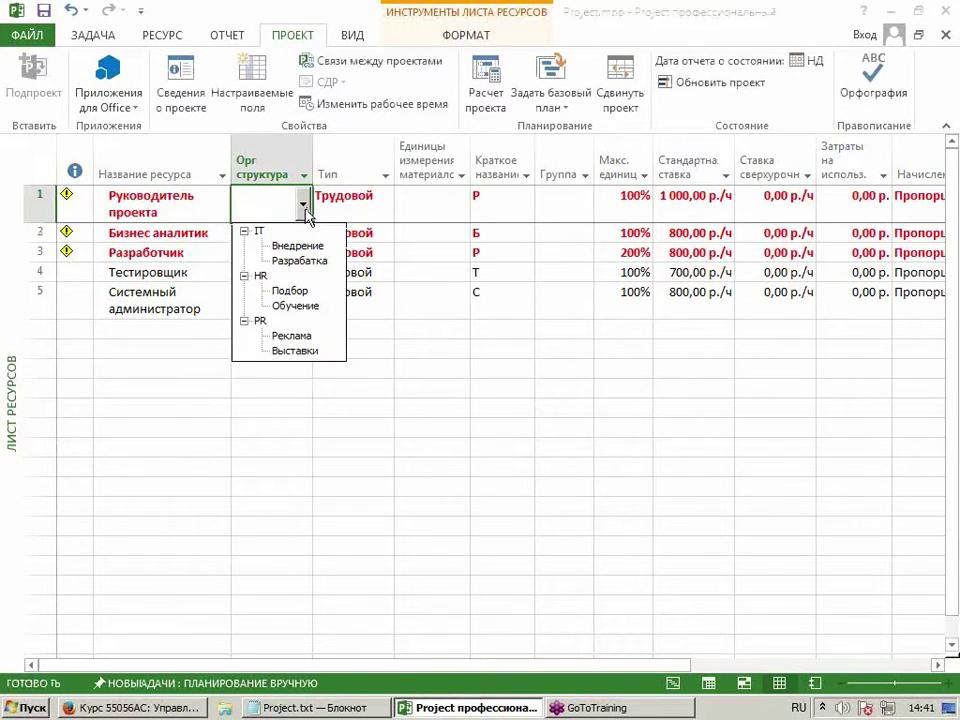
click(276, 231)
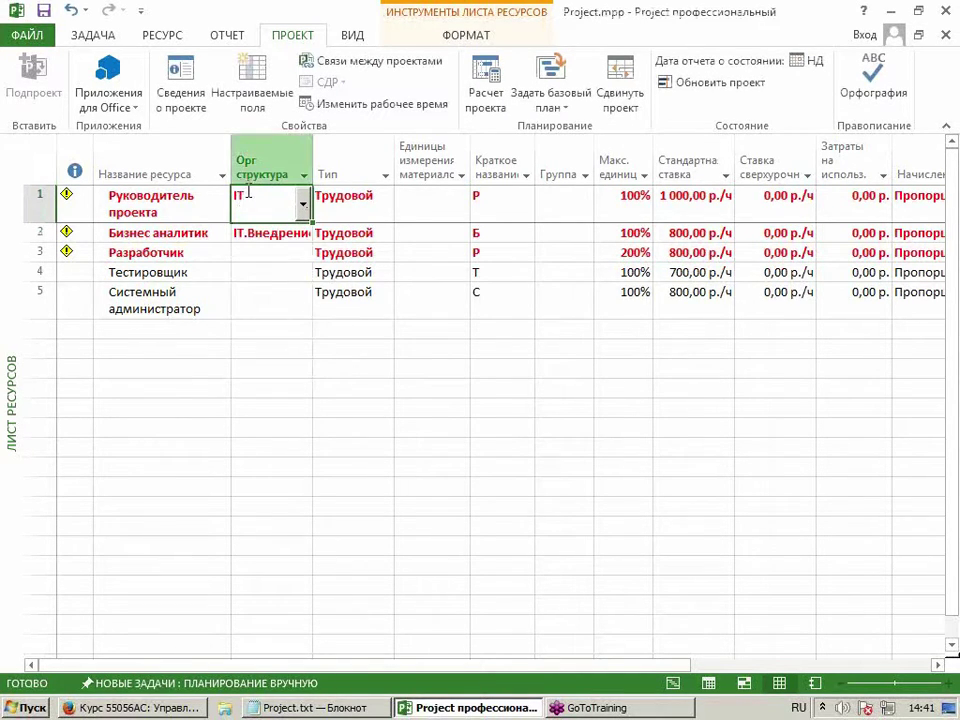
Set Орг структура to IT.Разрабатка for the resource Разработчик.
click(295, 252)
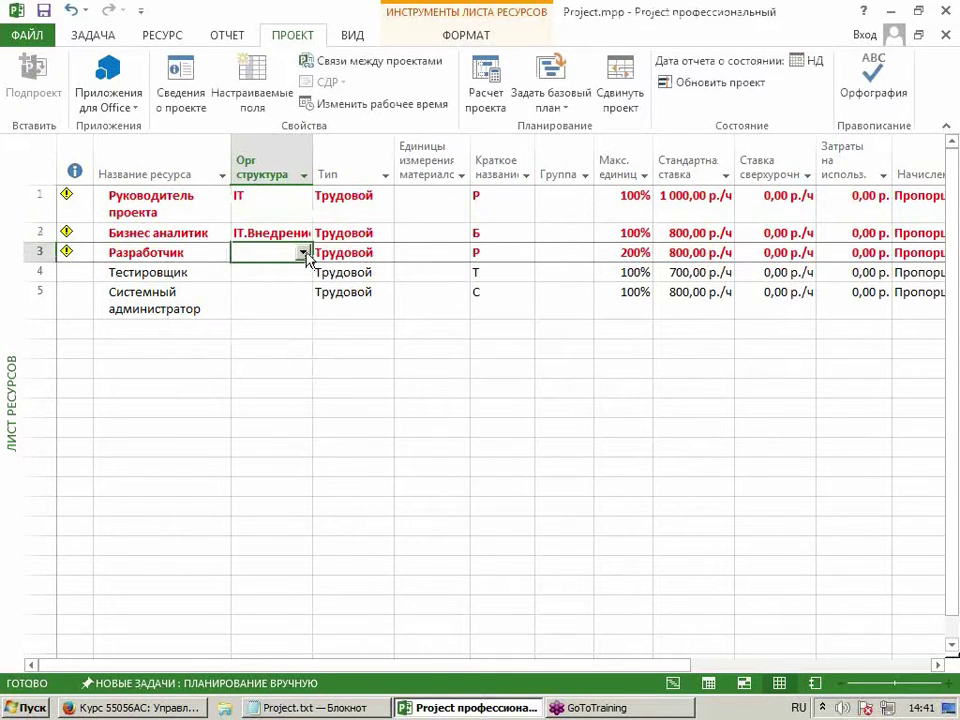
click(304, 254)
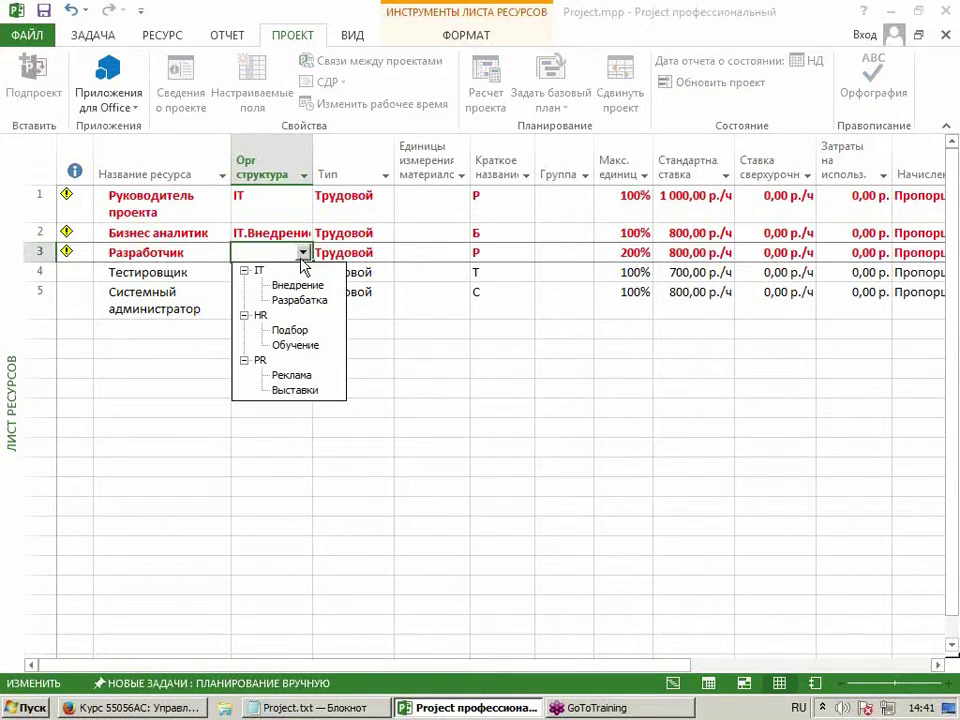
click(288, 299)
Set Орг структура to IT.Внедрение for Тестировщик and Системный администратор.
click(270, 271)
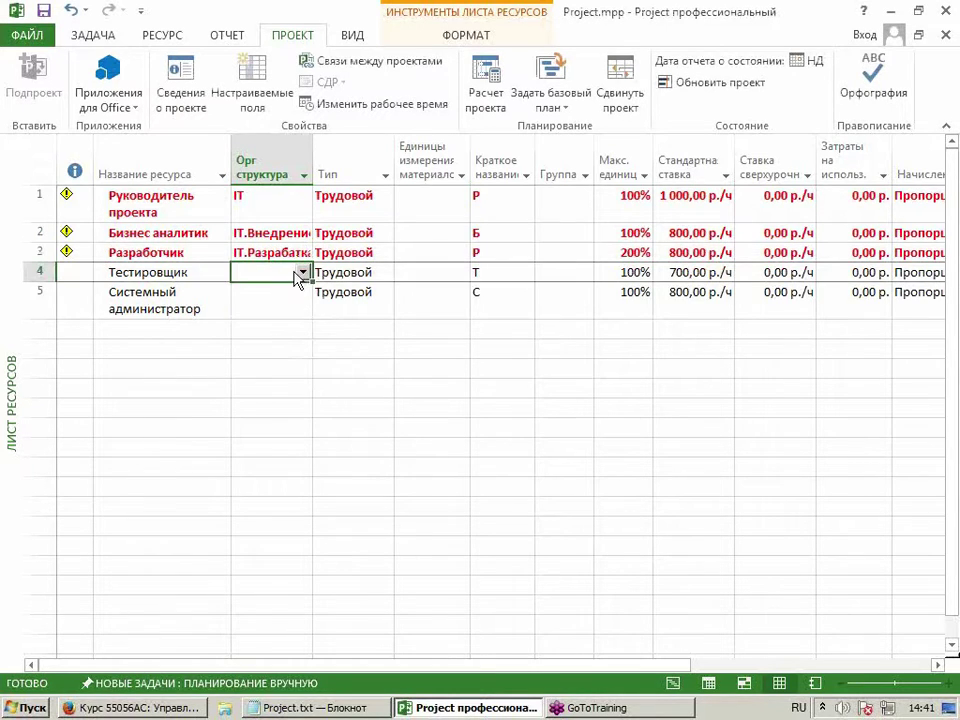
click(302, 272)
click(302, 300)
click(293, 339)
Change the Орг структура value of Тестировщик to IT.Разрабатка.
key(Up)
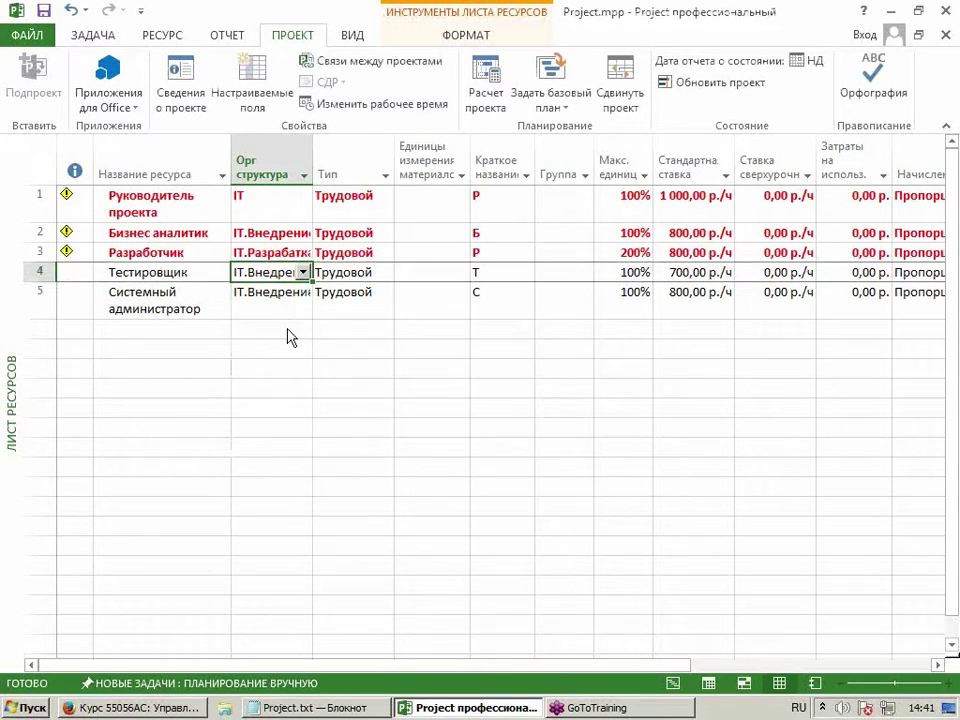
key(alt+Down)
click(294, 319)
click(253, 326)
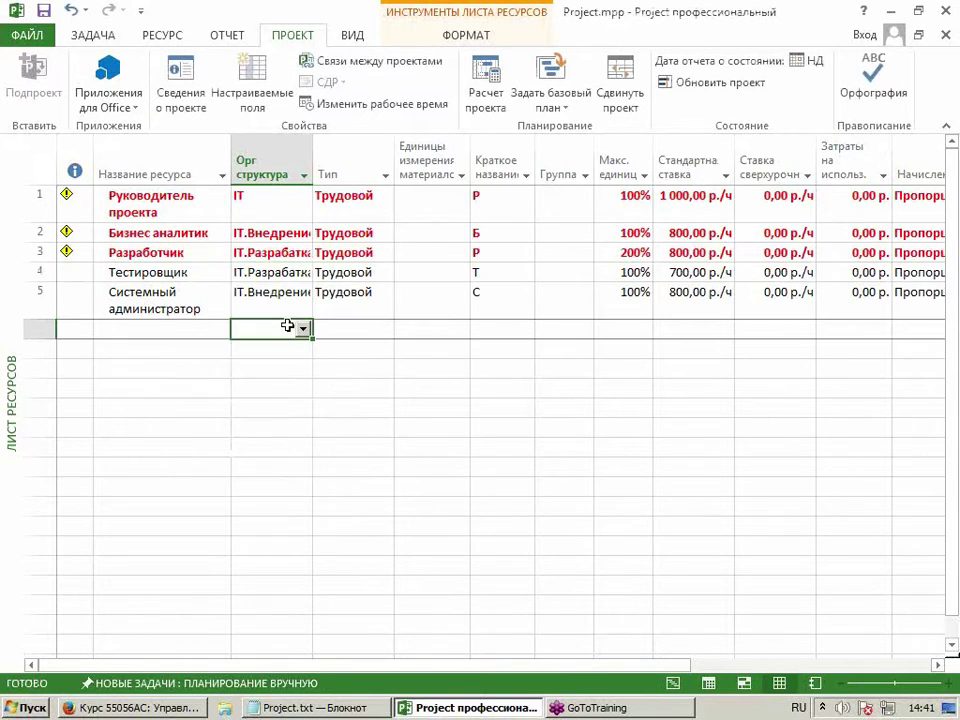
click(303, 175)
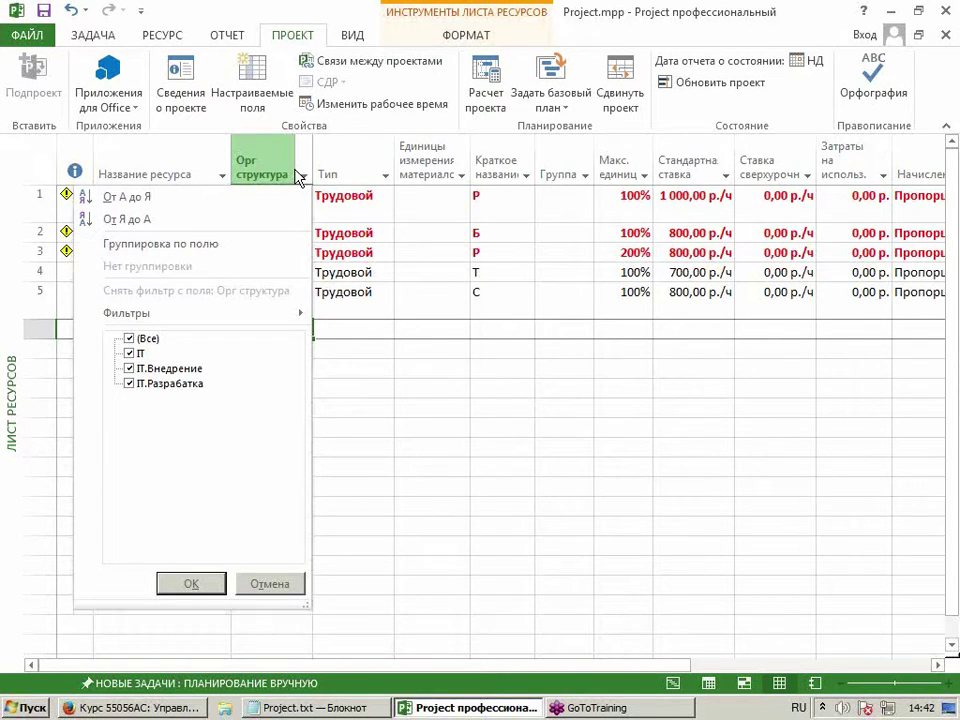
click(298, 177)
click(253, 205)
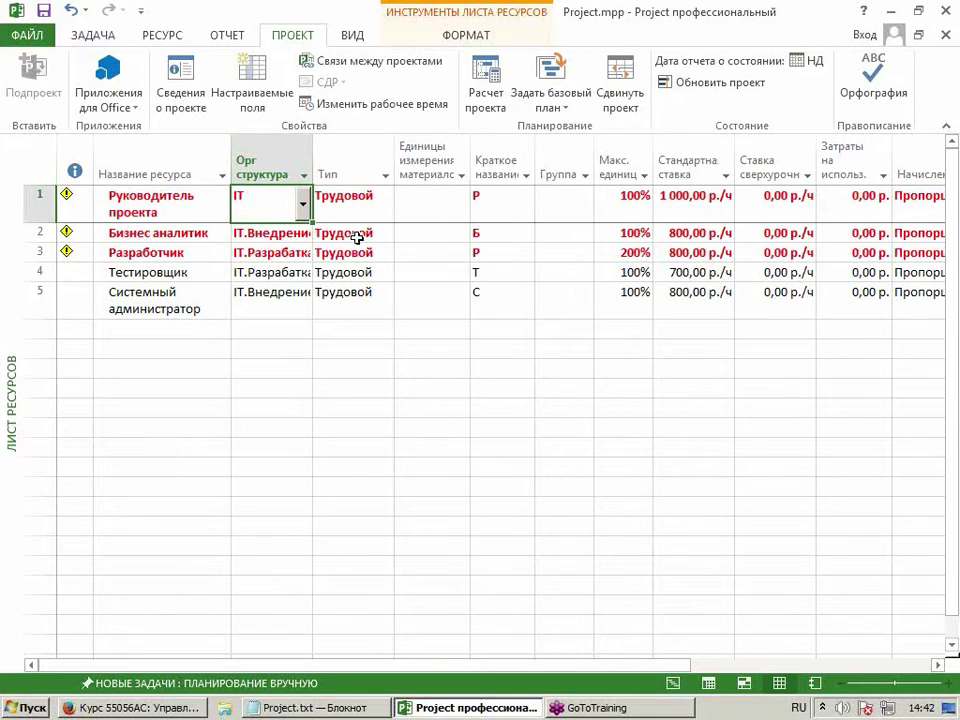
Switch from the resource sheet to the Gantt Chart view.
right_click(11, 227)
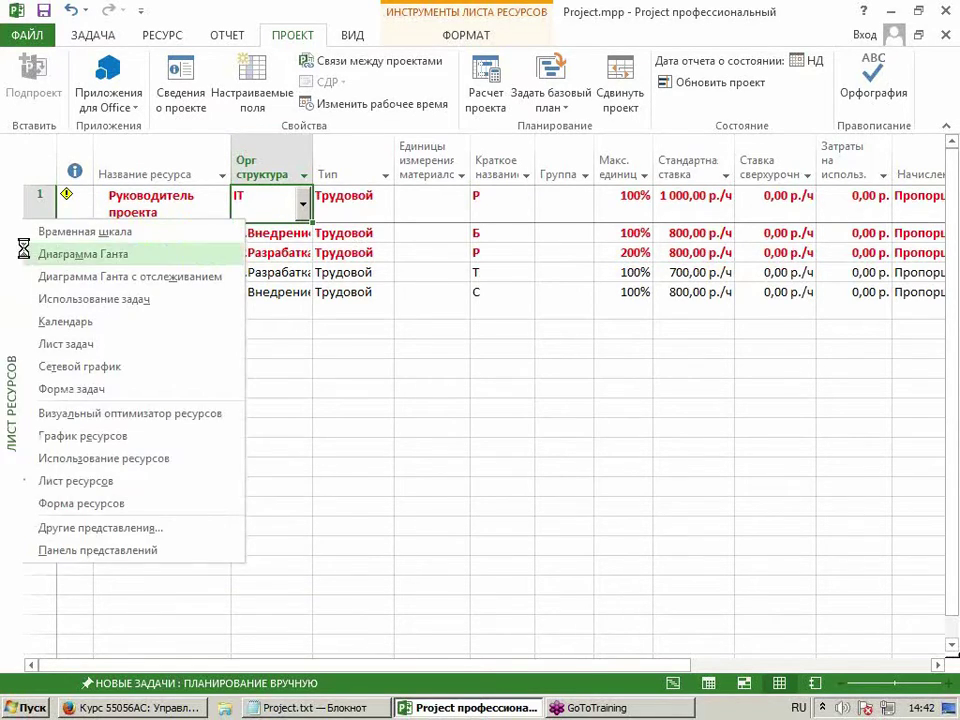
click(23, 250)
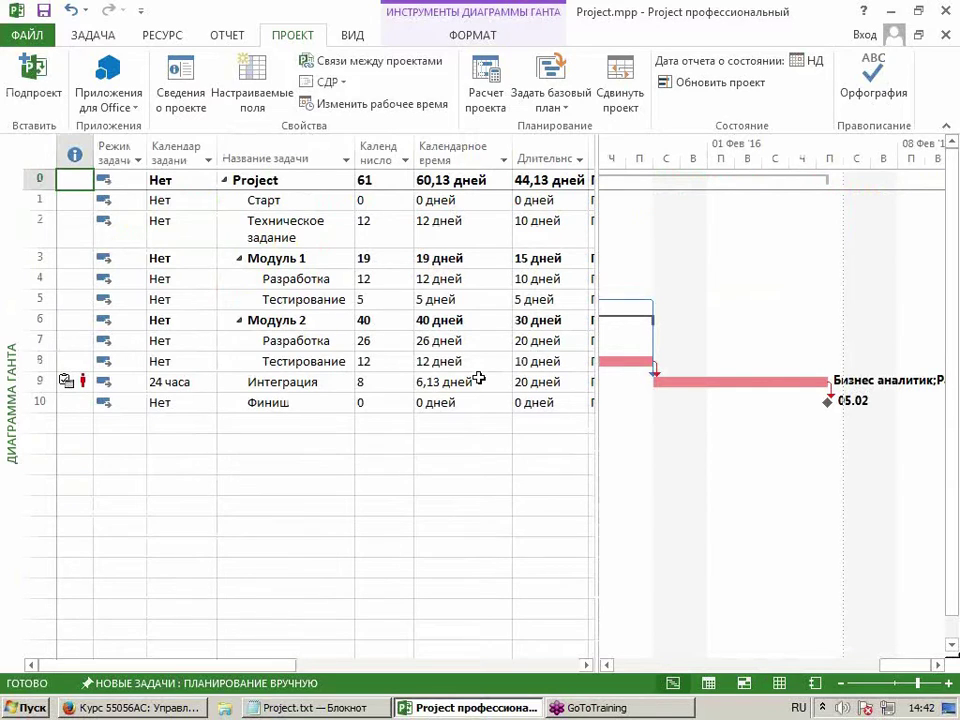
click(941, 666)
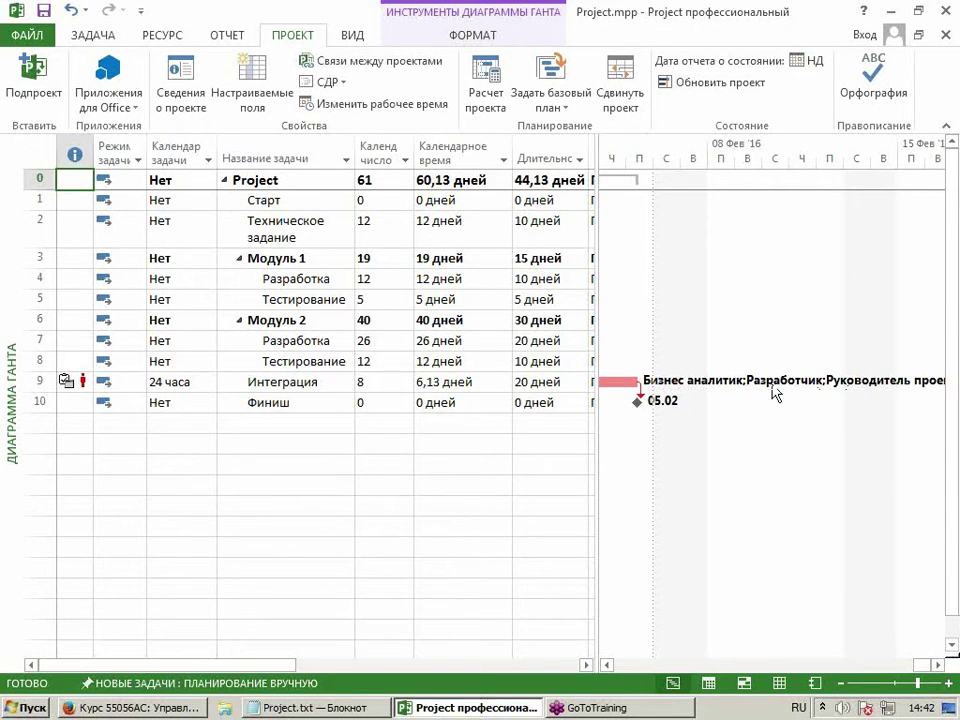
Examine the resource assignments of the tasks in the Названия ресурсов column.
drag(598, 366, 897, 375)
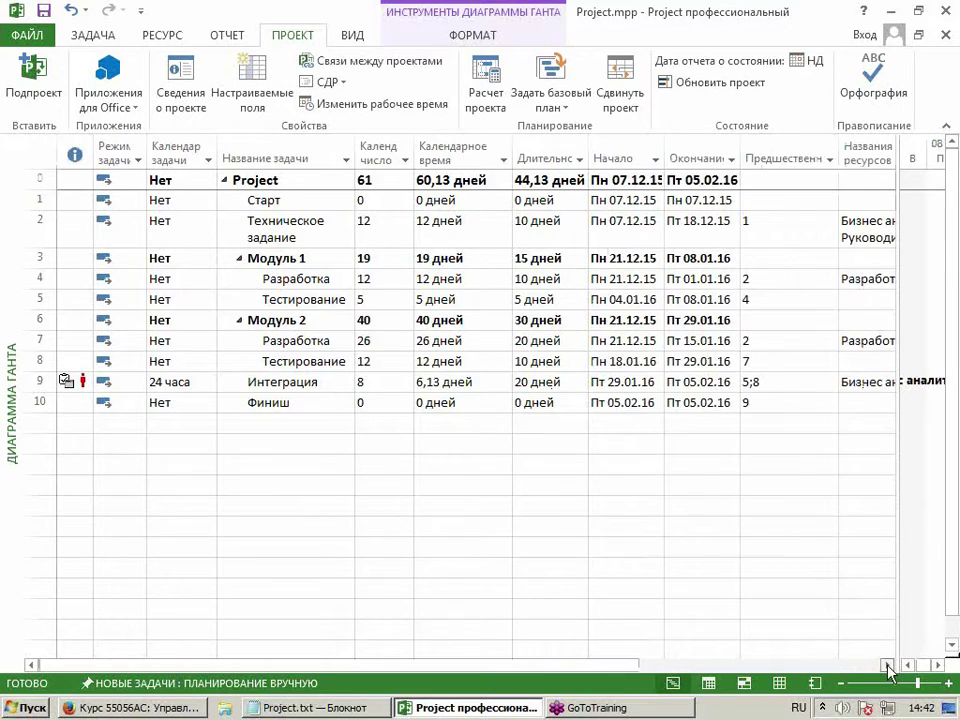
click(887, 664)
click(887, 664)
click(887, 664)
drag(858, 155, 853, 155)
click(765, 152)
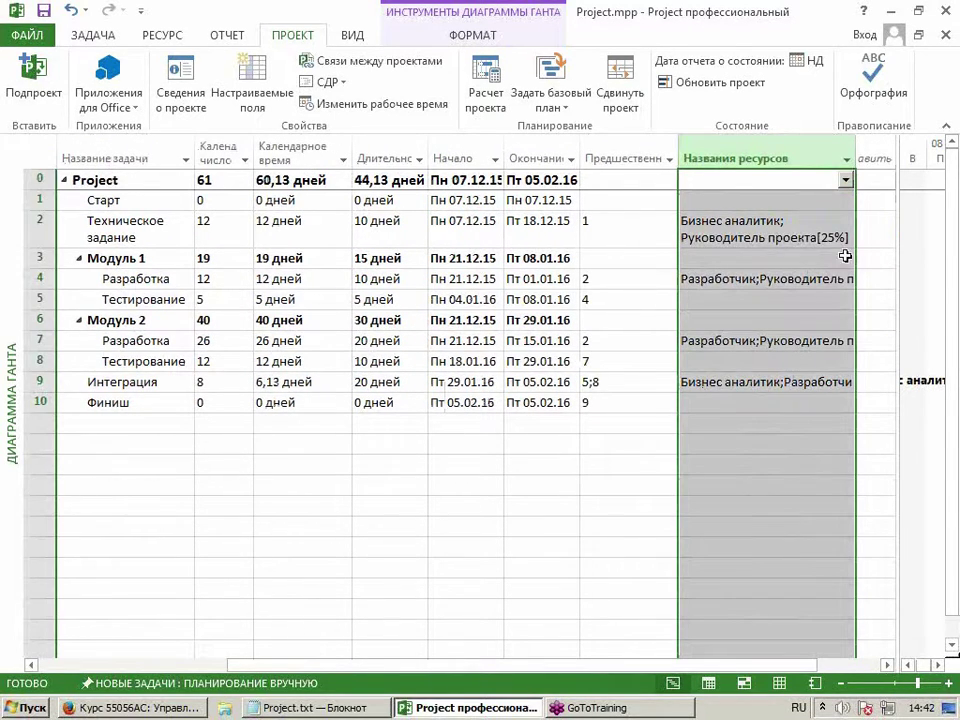
drag(898, 280, 580, 304)
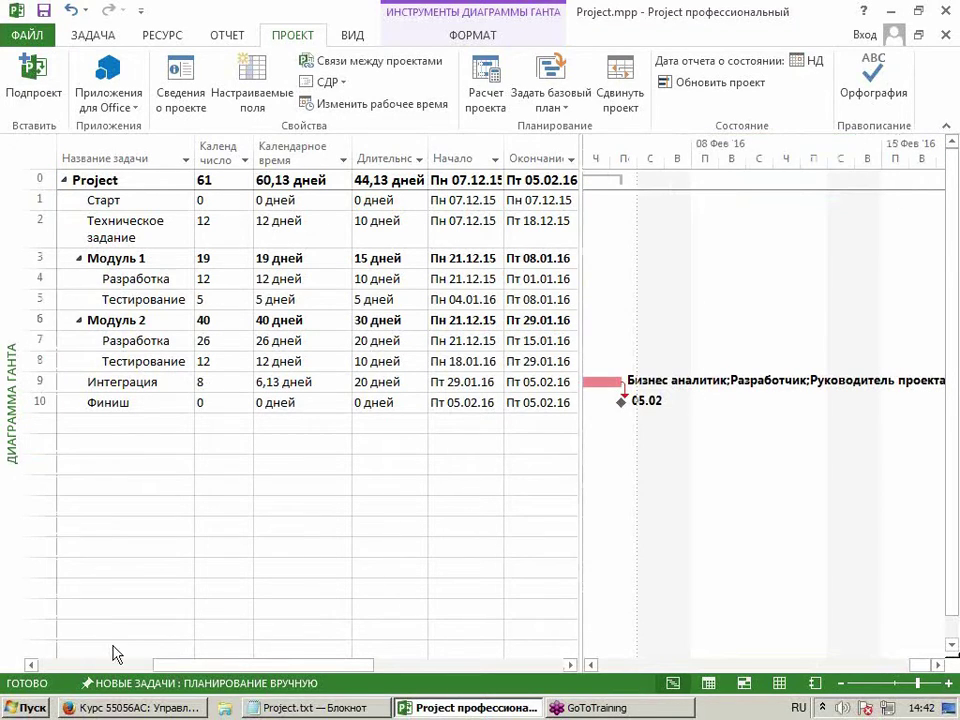
click(31, 664)
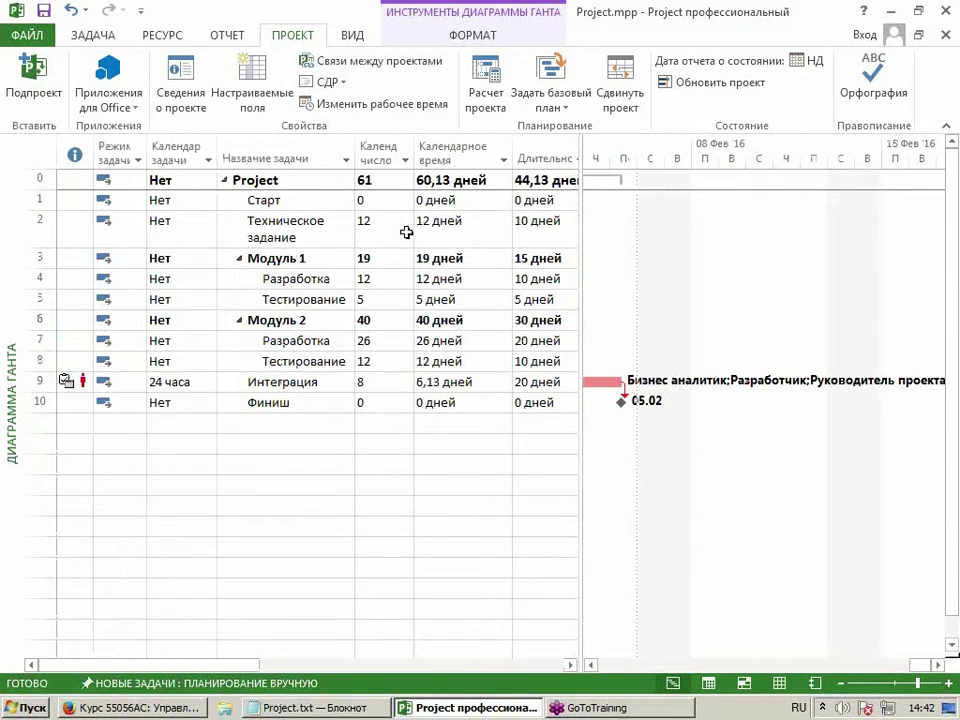
Insert the Контактное лицо column between the task name and the calendar day number columns.
click(382, 152)
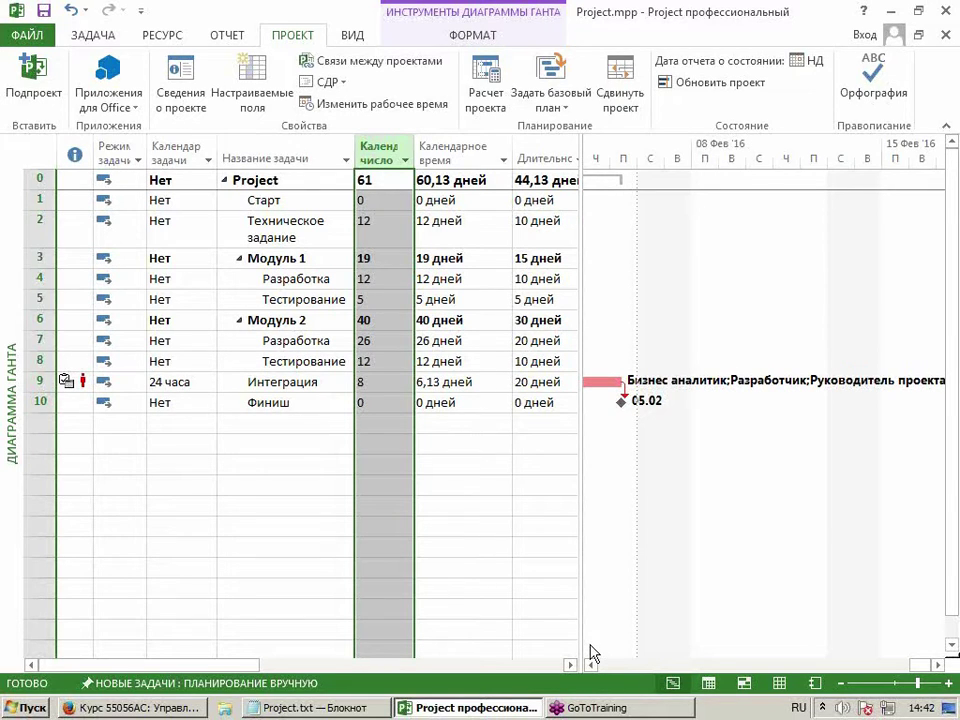
key(Insert)
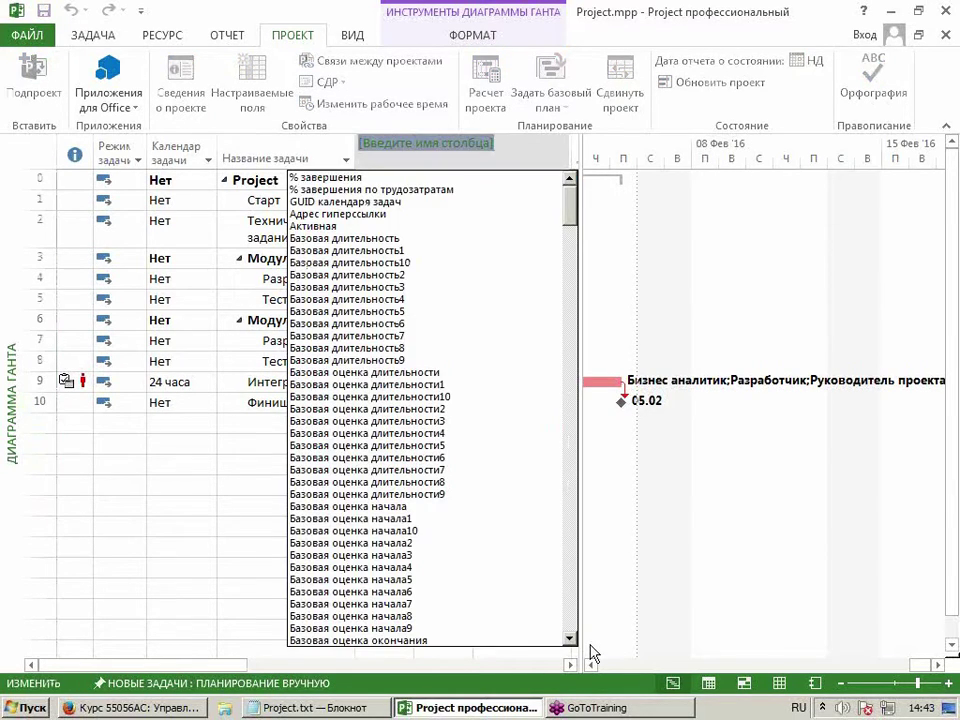
text(кодировка справочника1)
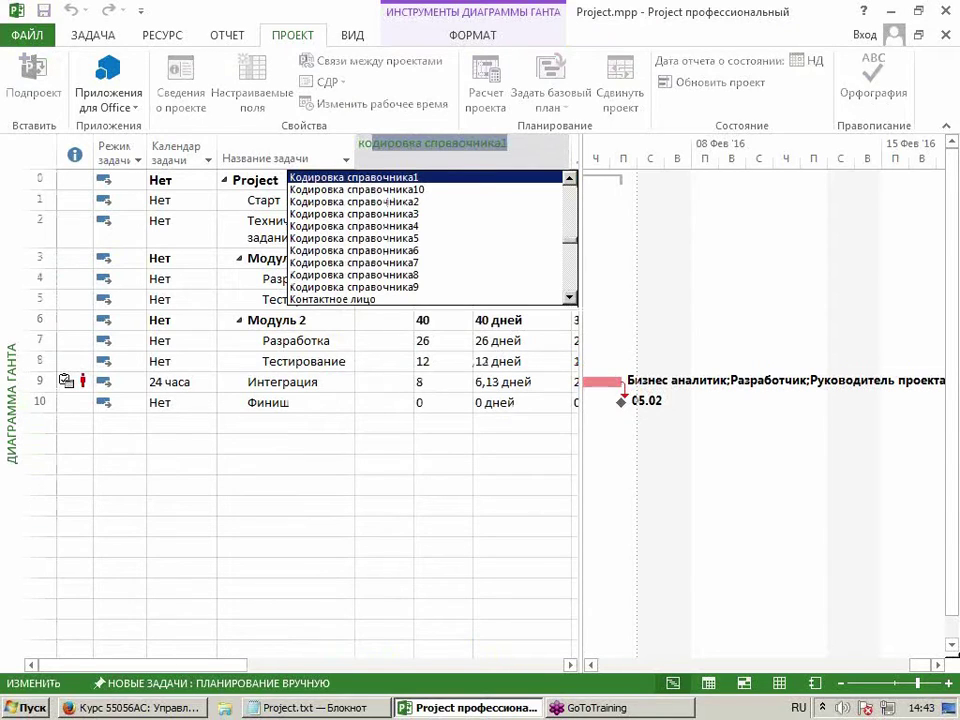
key(Down)
key(Down)
key(Down)
key(Down)
key(Down)
key(Down)
key(Down)
key(Down)
key(Down)
key(Down)
key(Return)
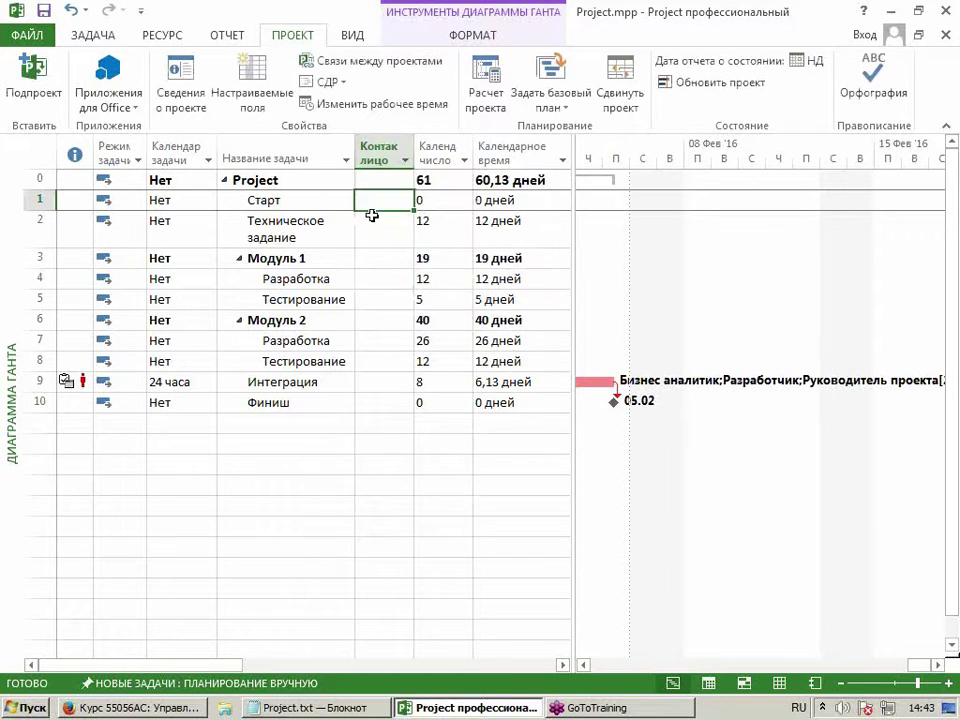
click(375, 361)
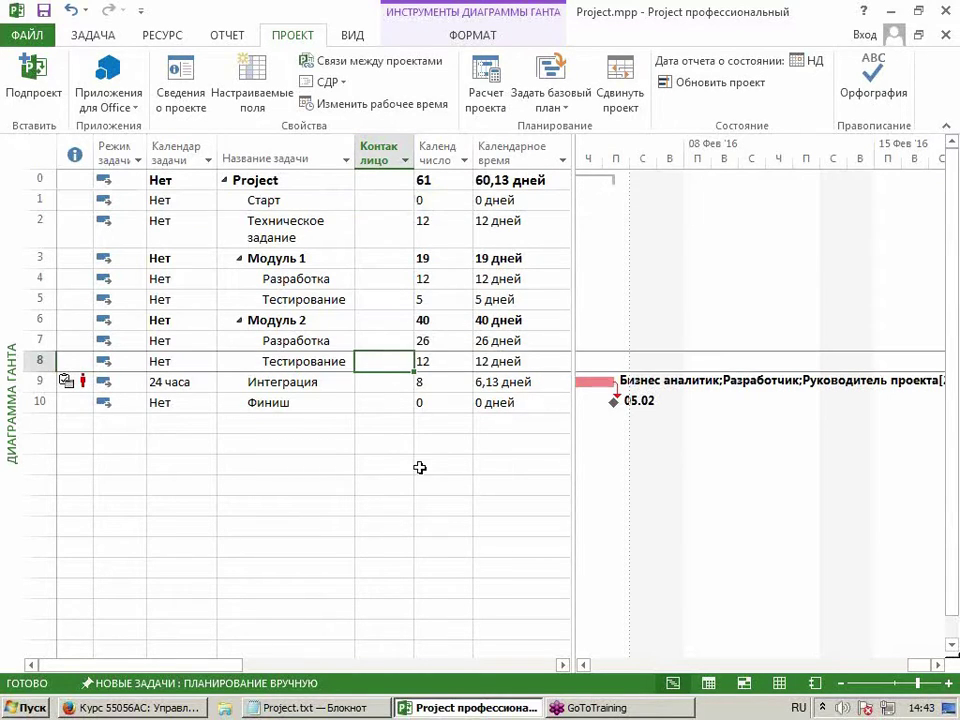
click(377, 386)
text(Биз)
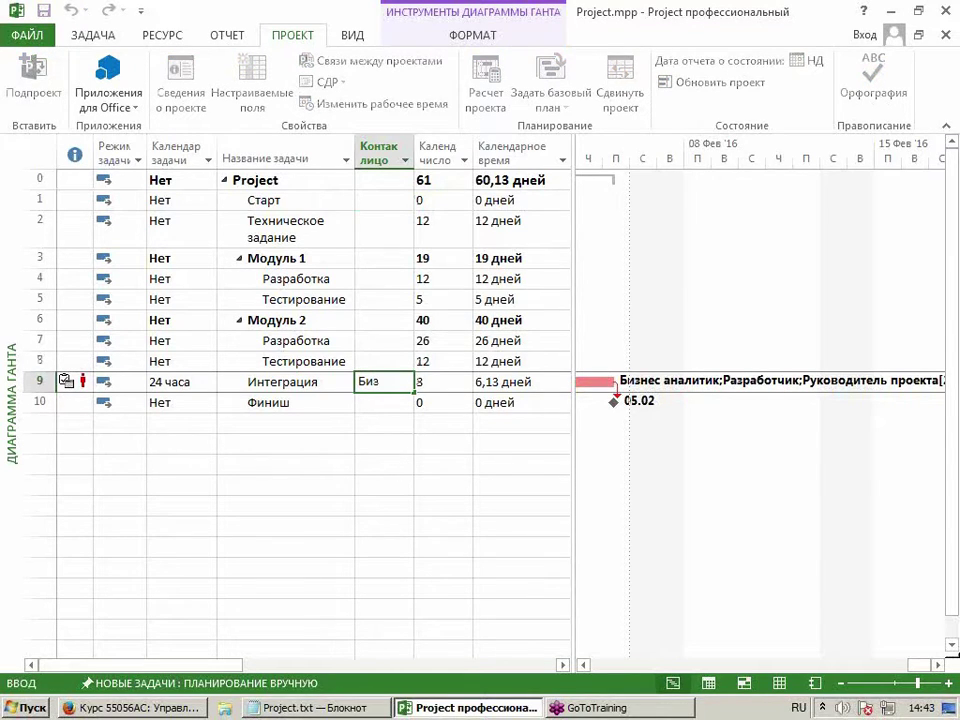
key(Escape)
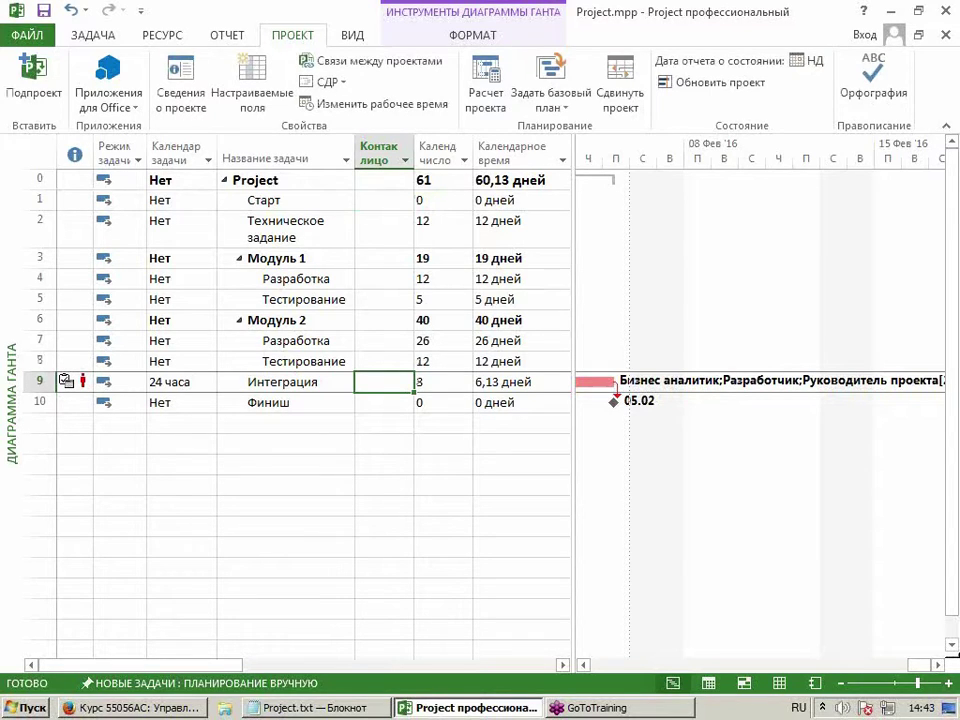
Widen the Контактное лицо column and insert the Текст1 column before it.
drag(413, 152, 453, 150)
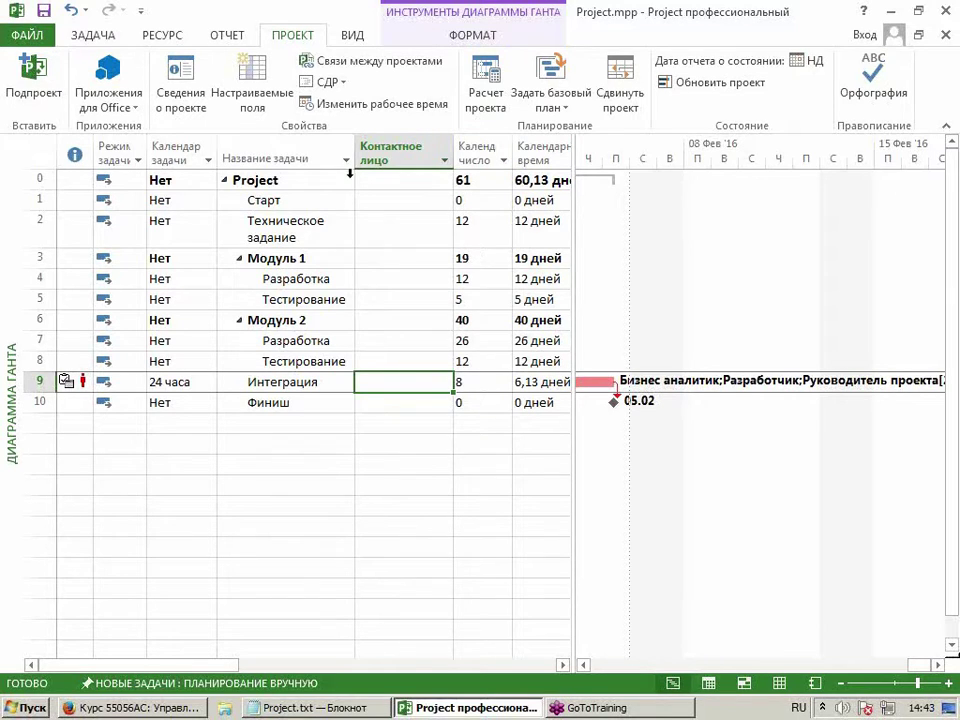
click(396, 154)
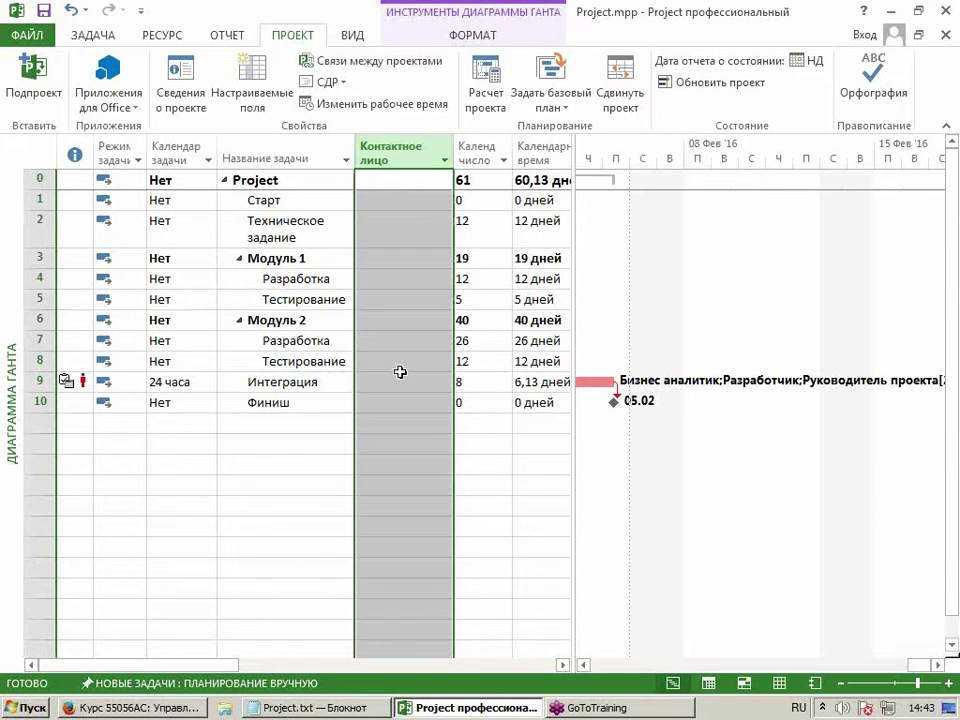
key(Insert)
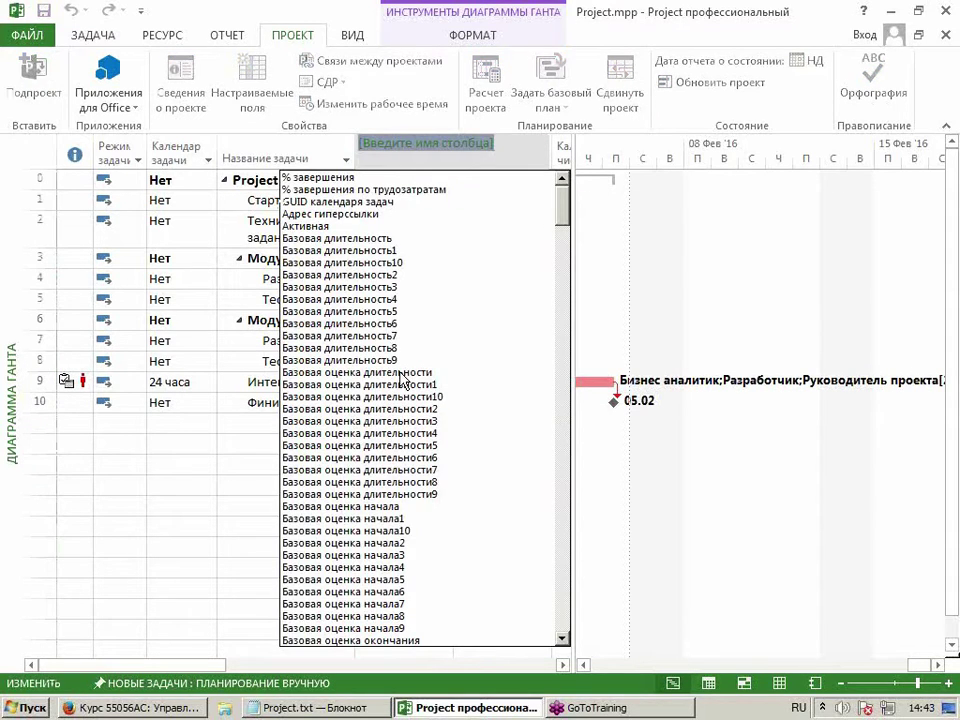
text(текст1)
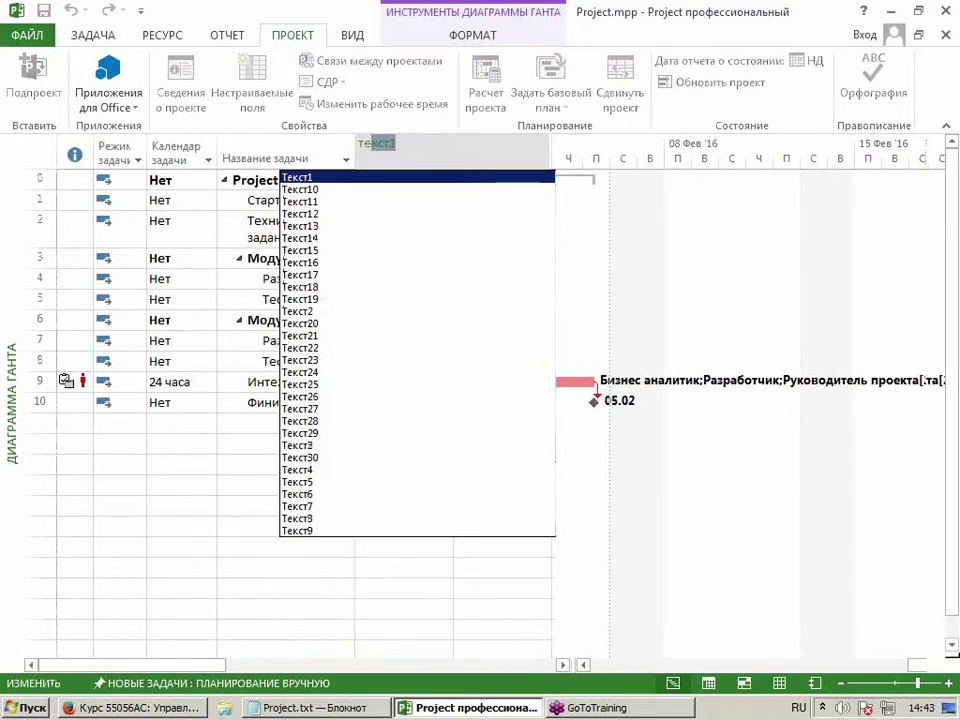
key(Return)
Rename the custom task field Текст1 to Отвестственный and select its column in the task table.
click(372, 153)
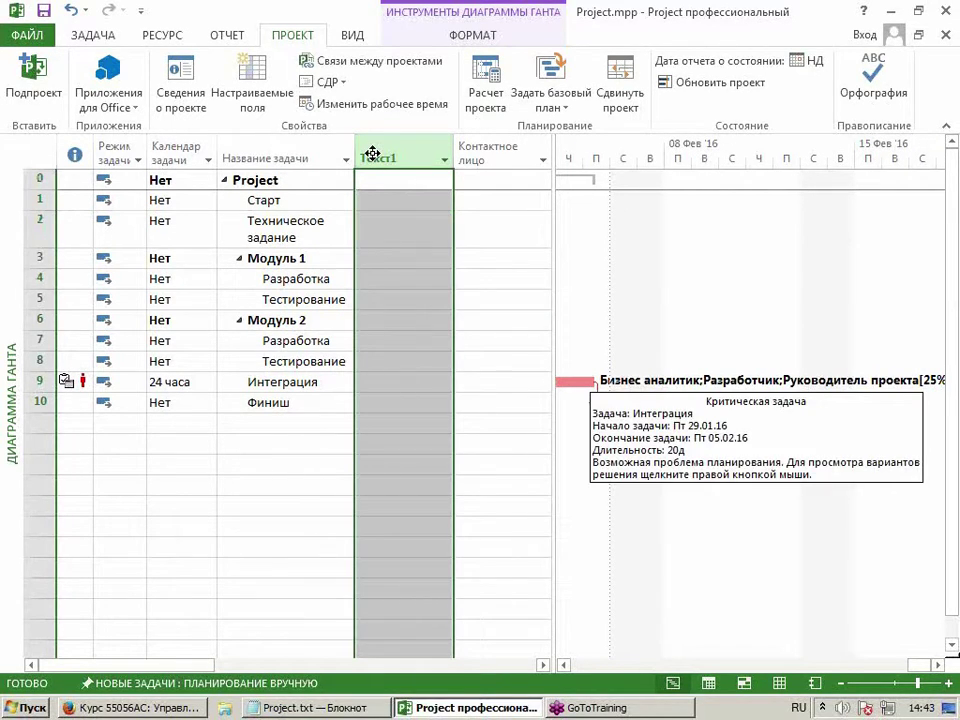
click(252, 95)
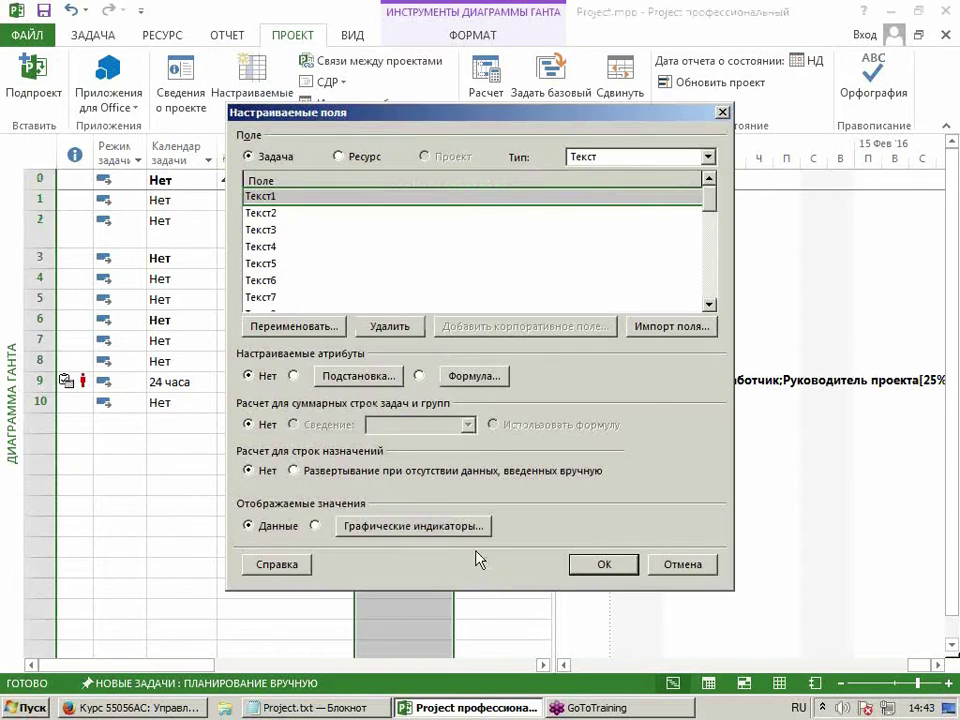
click(312, 328)
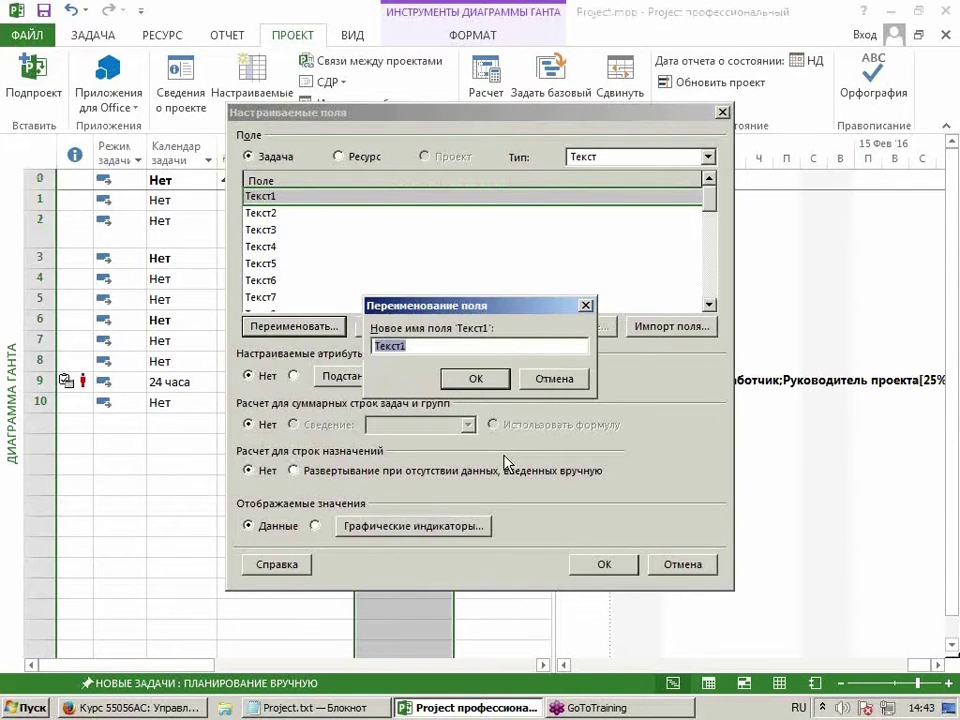
text(Отвес\тственный)
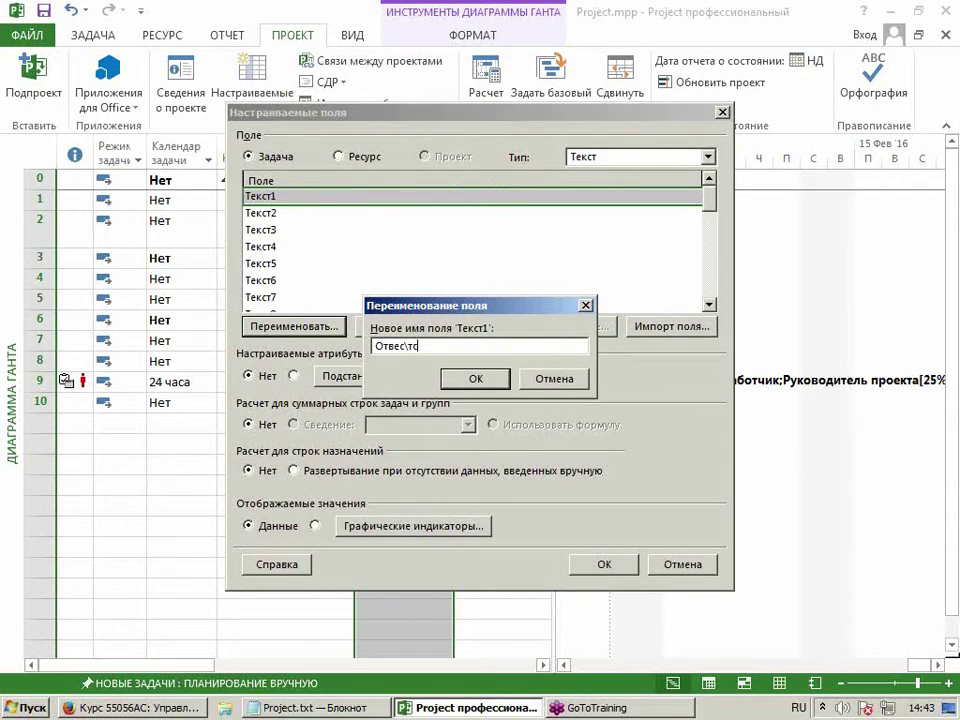
click(407, 346)
key(BackSpace)
key(BackSpace)
click(447, 384)
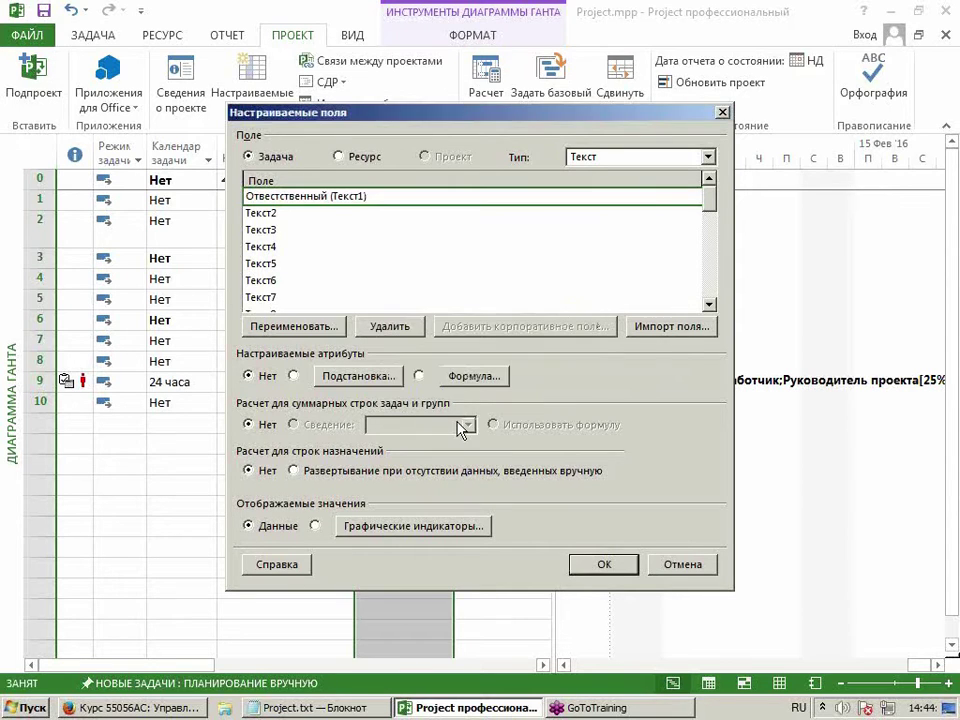
click(614, 566)
click(396, 238)
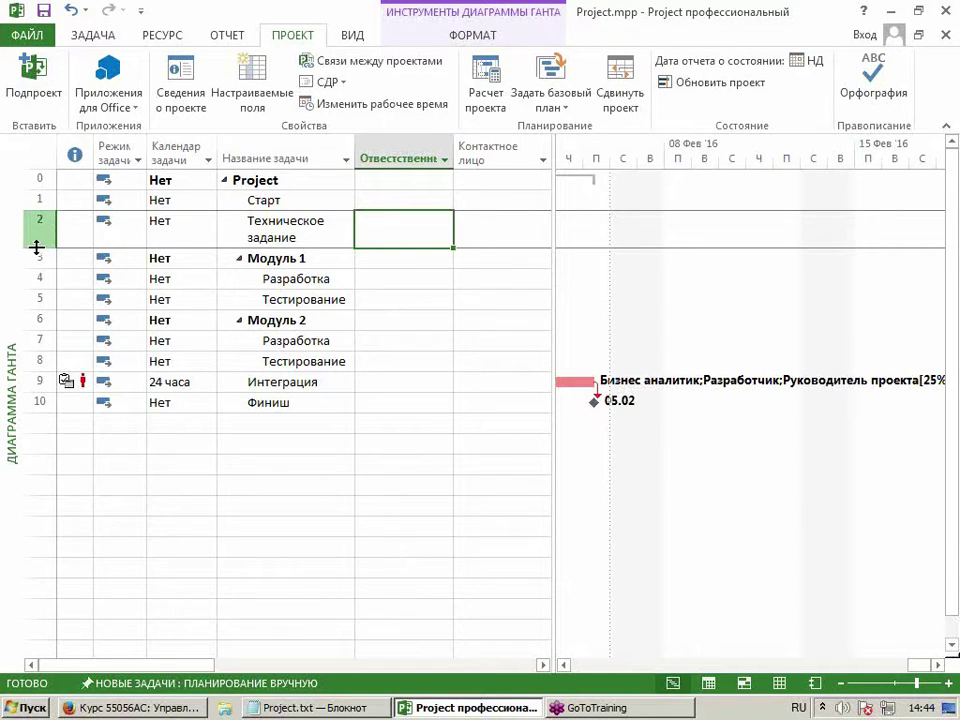
key(ctrl+space)
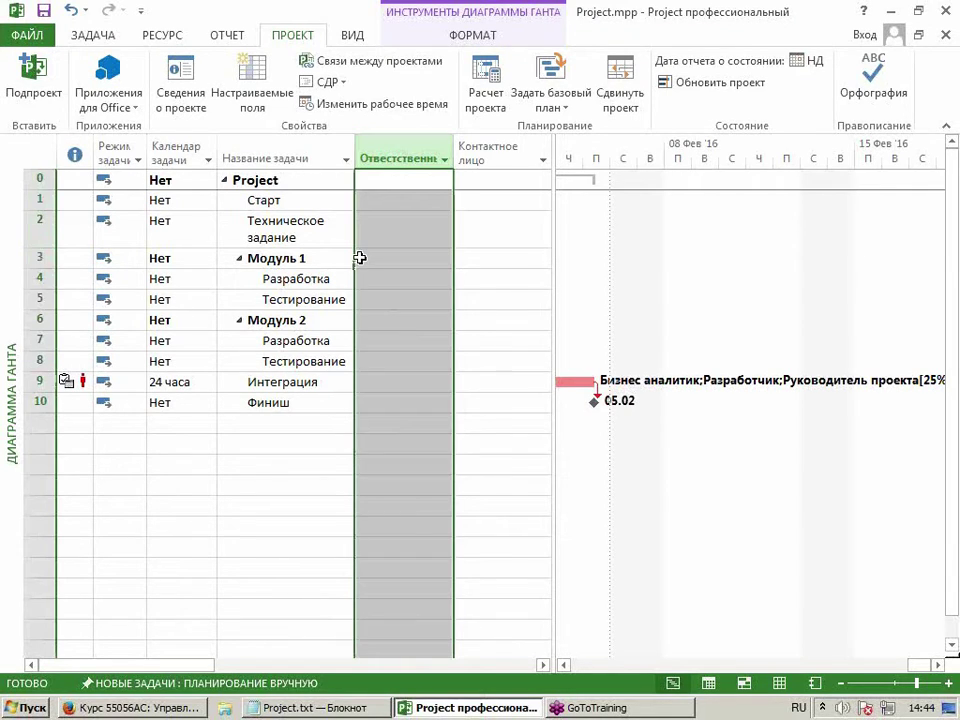
Copy all resource names, from Руководитель проекта to Системный администратор, from the resource sheet.
right_click(14, 247)
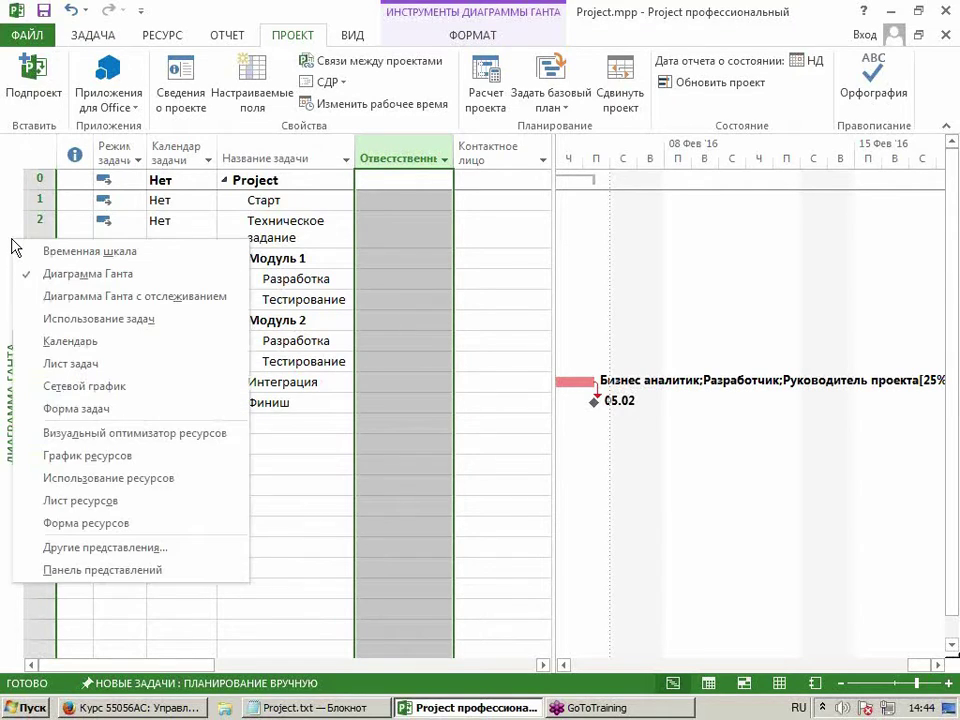
click(56, 497)
drag(160, 197, 183, 396)
key(ctrl+c)
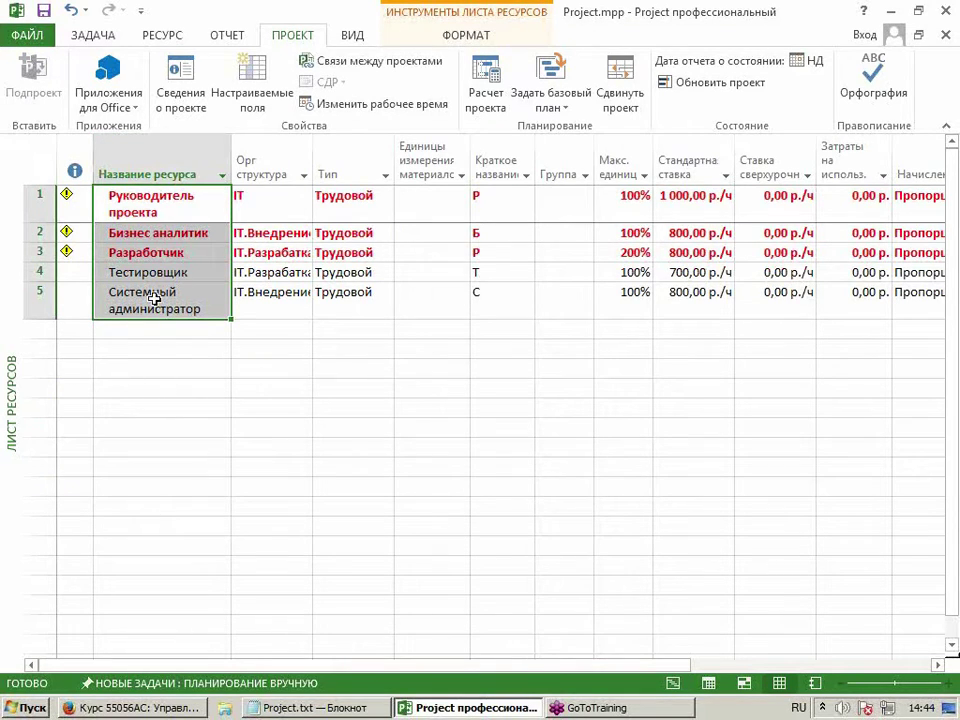
Return to the Gantt Chart and paste the copied resource names into the lookup table of the Отвестственный field.
right_click(11, 300)
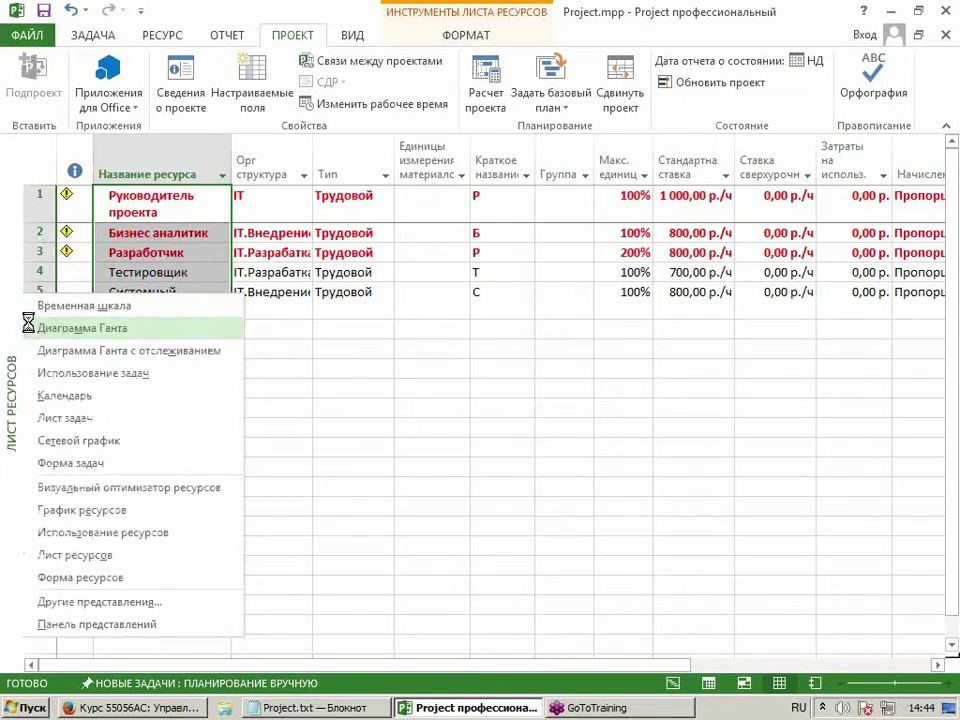
click(26, 326)
click(366, 157)
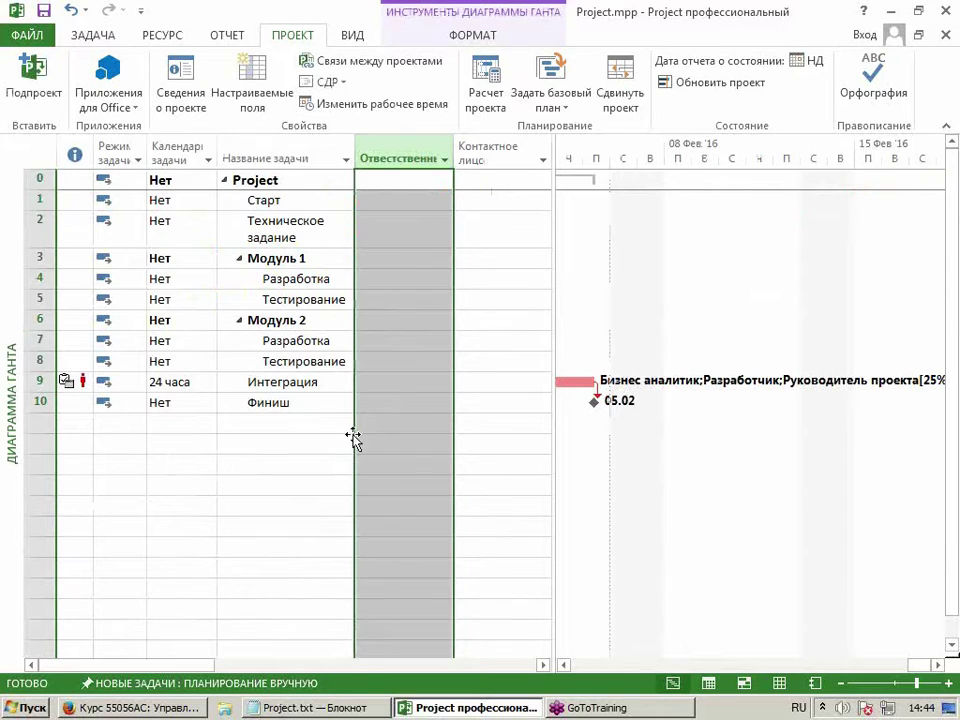
click(252, 92)
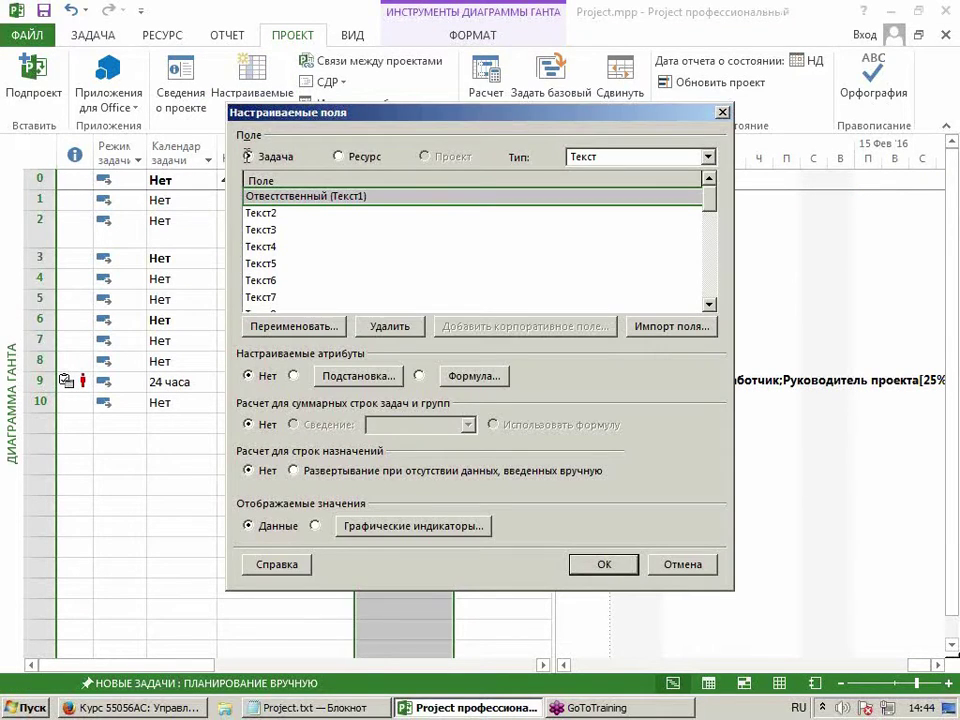
click(341, 378)
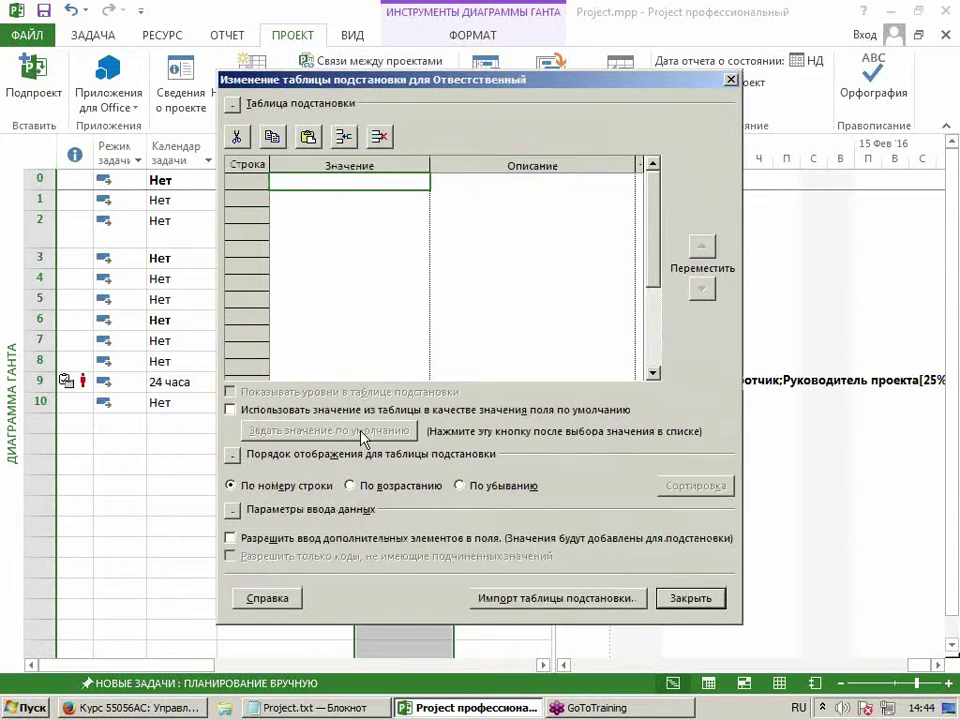
click(308, 136)
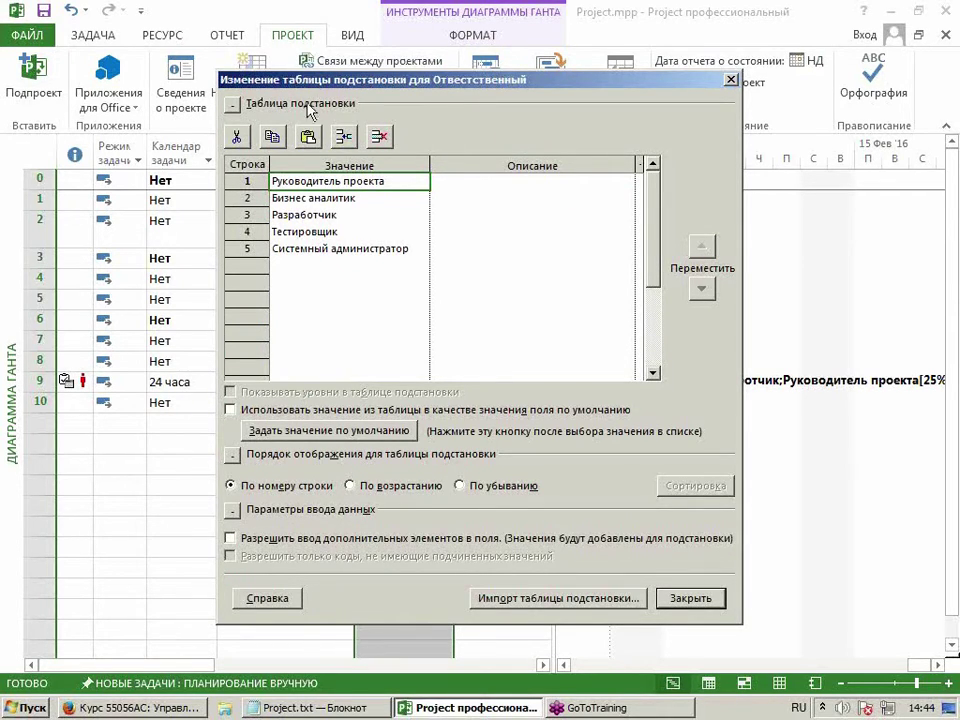
drag(299, 85, 380, 106)
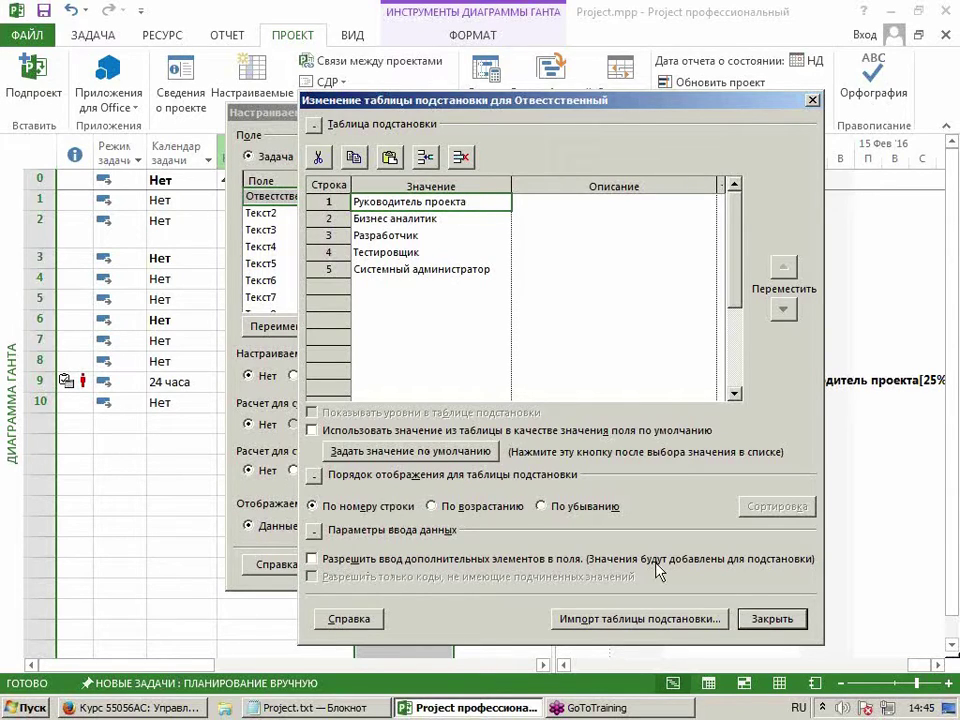
Save the lookup table and custom field settings, and view the Отвестственный choices for Модуль 1's Разработка task.
click(771, 619)
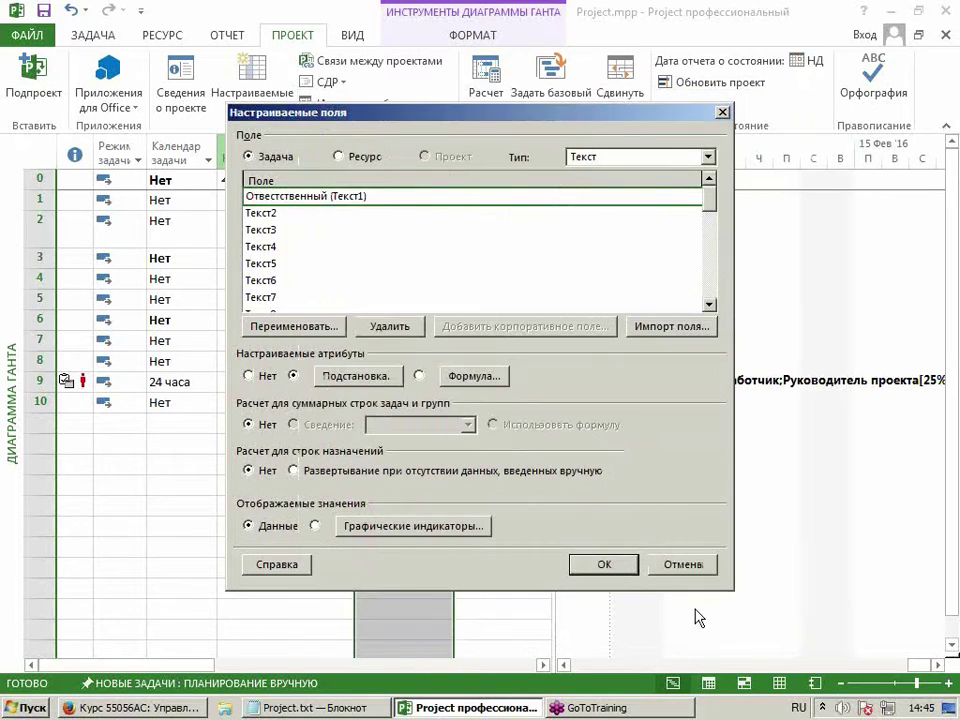
click(580, 563)
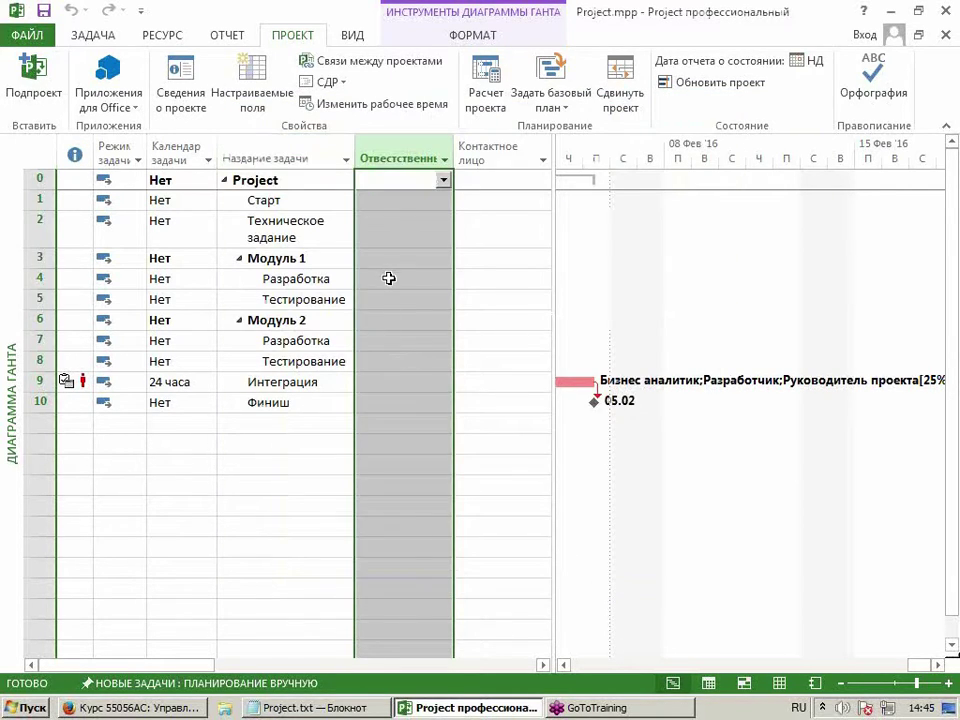
click(430, 280)
click(443, 279)
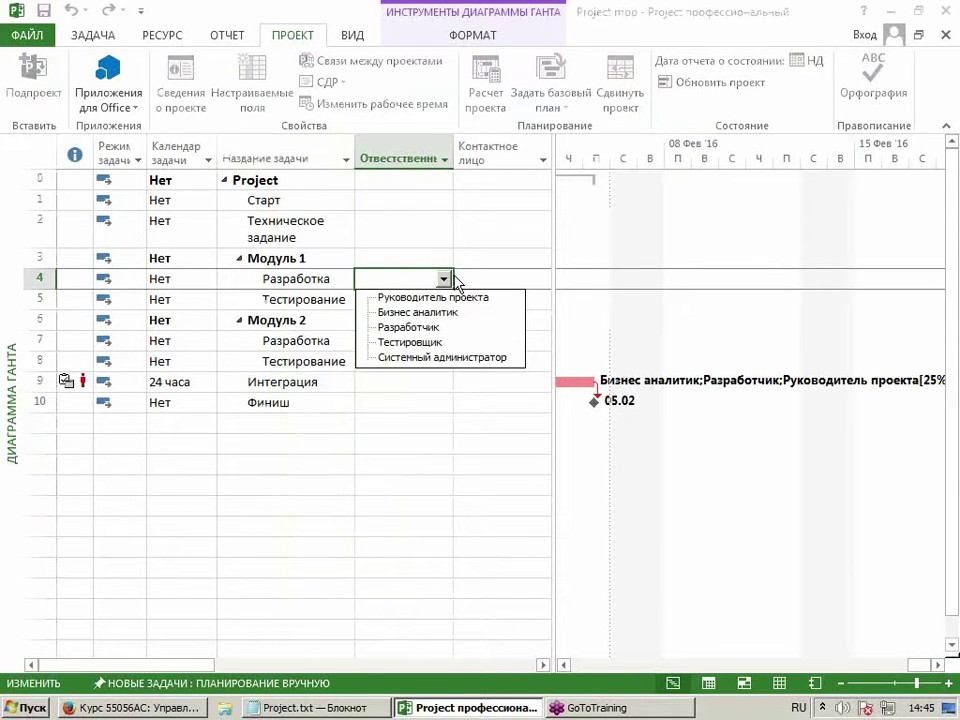
key(Escape)
Set Отвестственный to Руководитель проекта for the tasks Интеграция and Техническое задание.
click(401, 380)
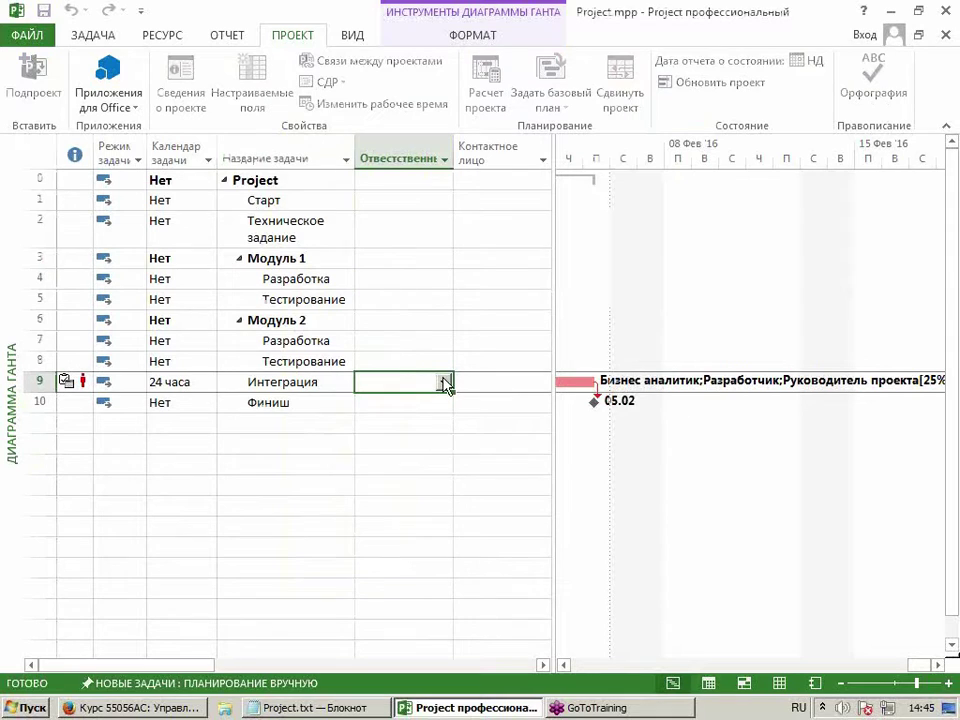
click(444, 381)
click(435, 400)
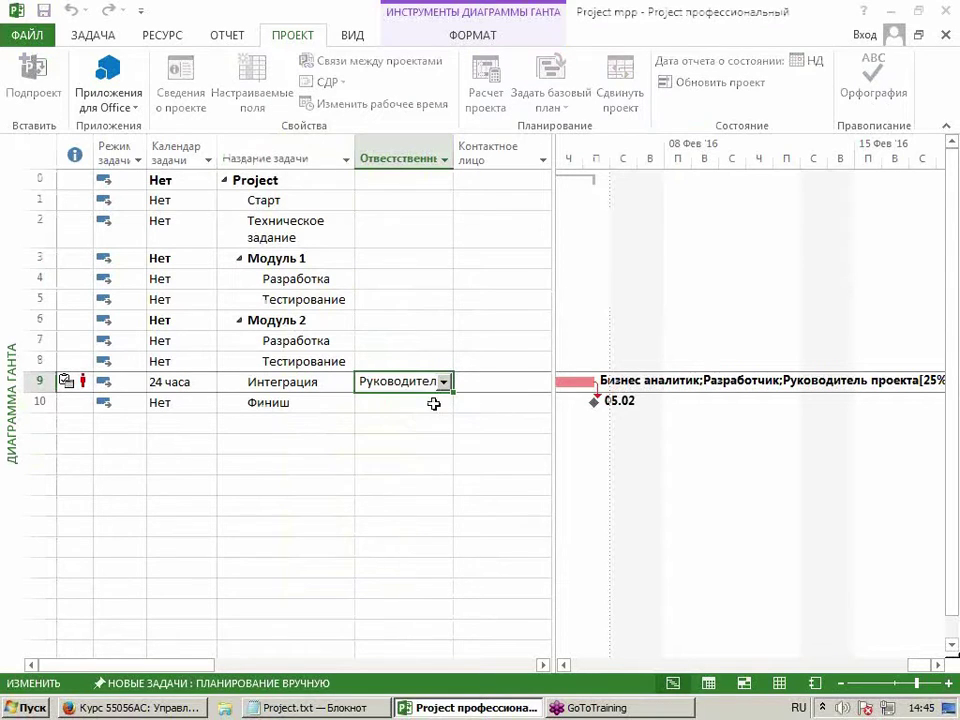
click(412, 221)
click(444, 230)
click(432, 255)
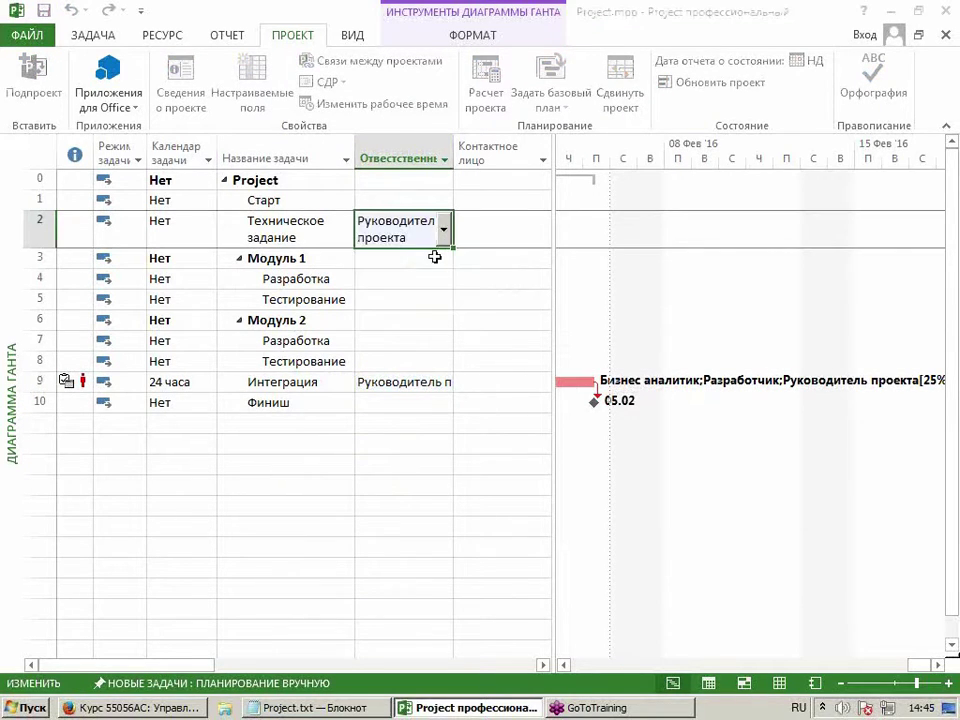
Set Отвестственный to Разработчик for the Разработка tasks of Модуль 1 and Модуль 2.
click(400, 278)
click(441, 280)
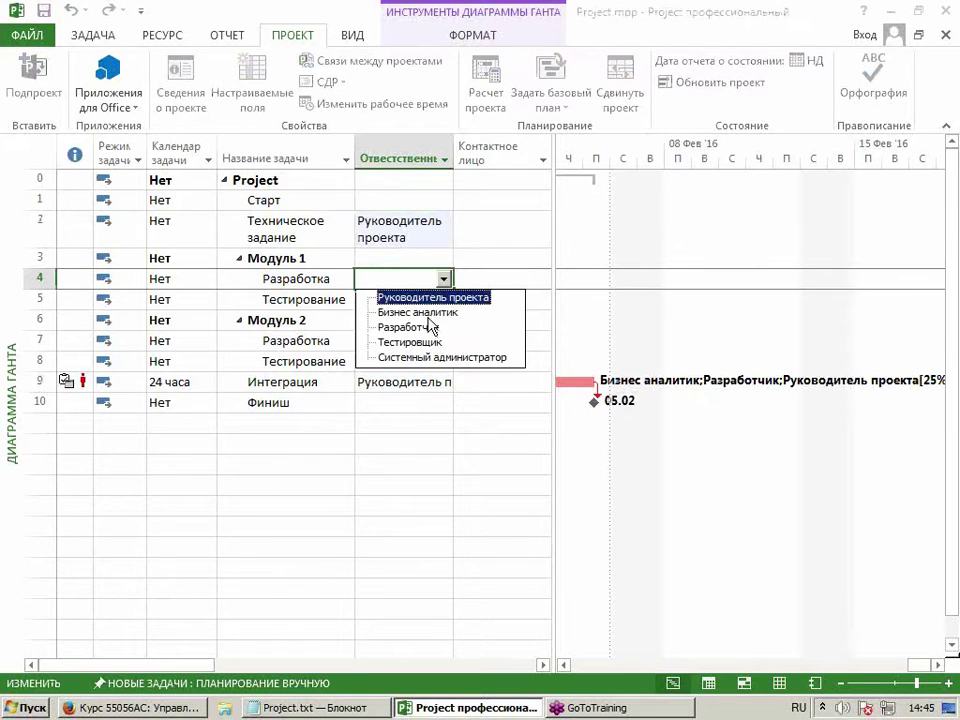
click(428, 328)
click(405, 341)
click(443, 341)
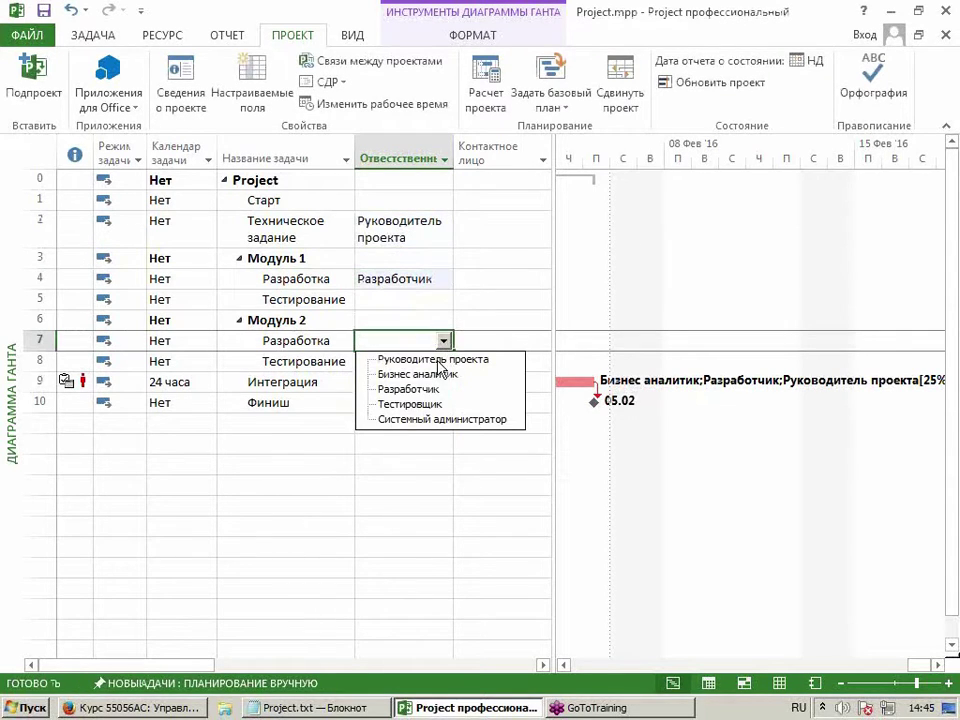
click(438, 390)
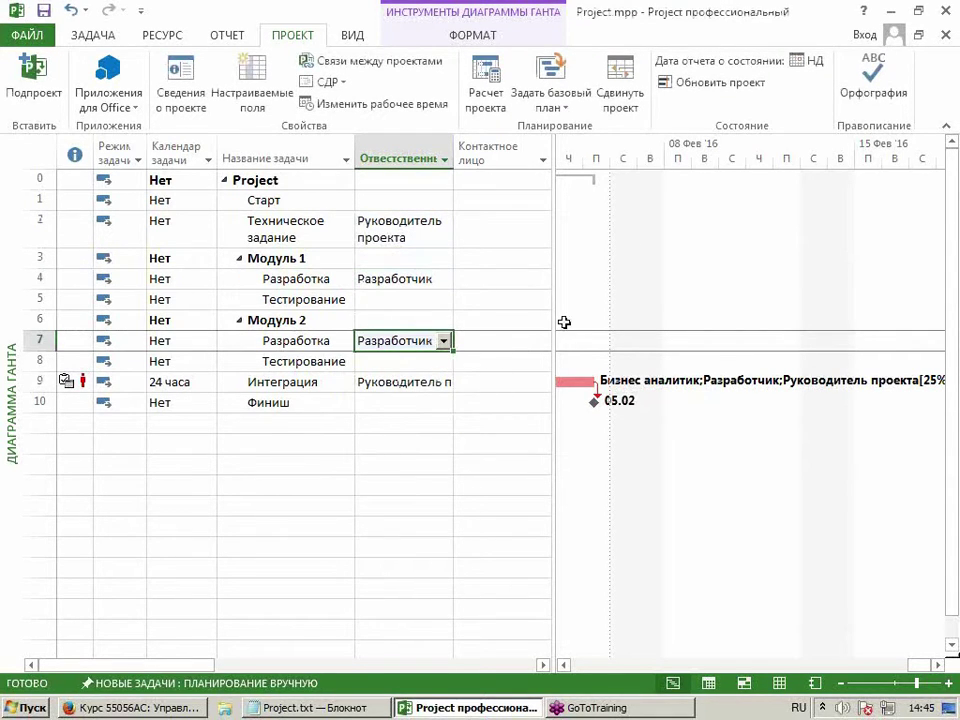
Narrow the Отвестственный column and shrink the task table area to end at the Контактное лицо column.
click(444, 159)
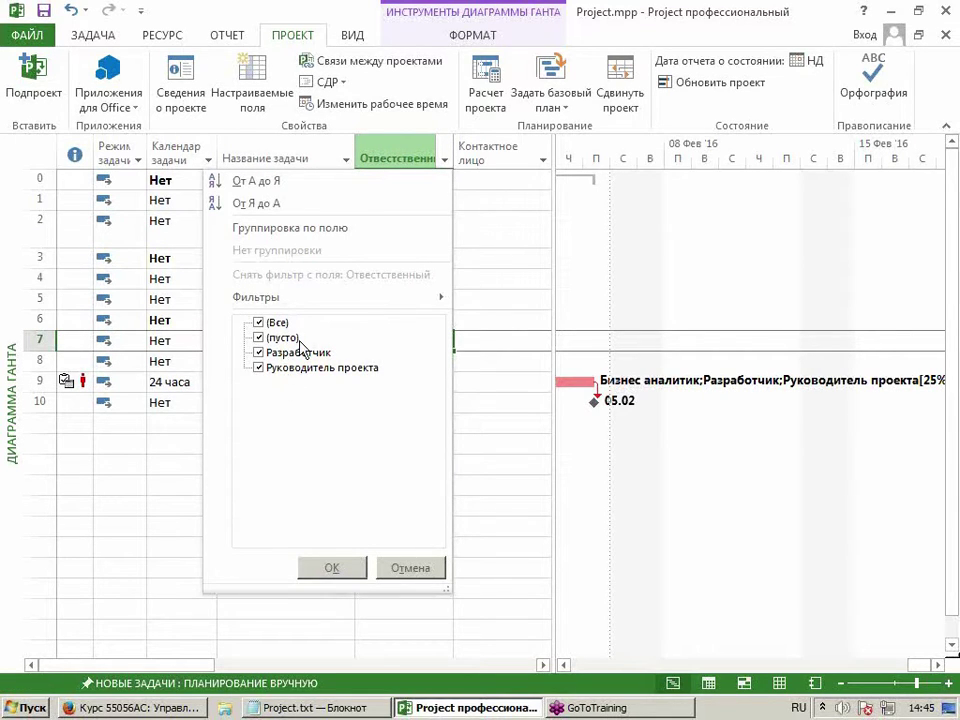
key(Escape)
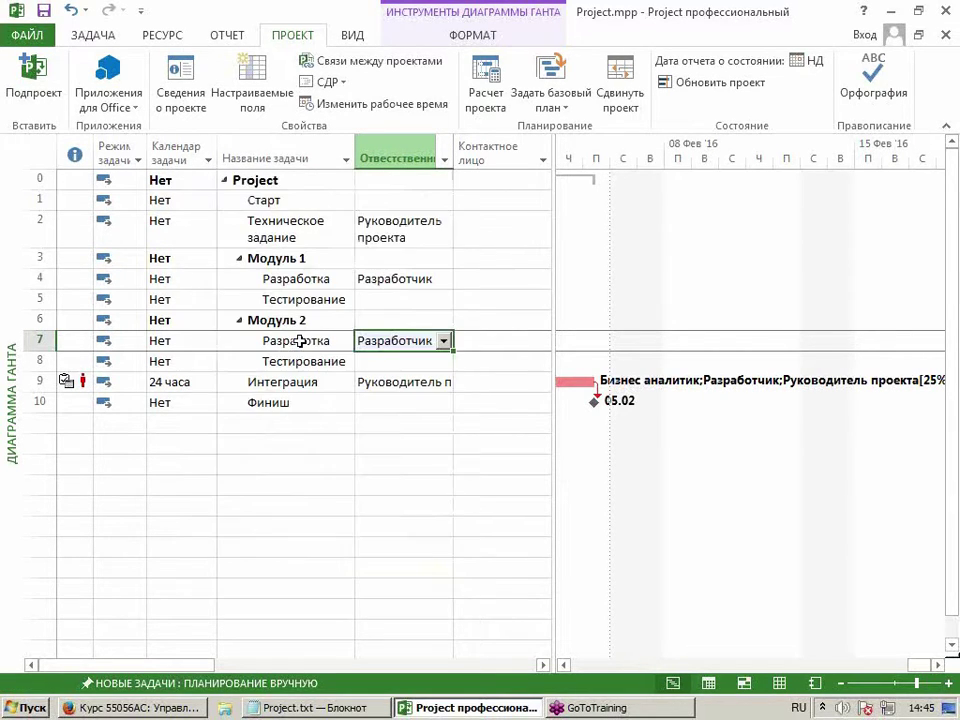
click(422, 179)
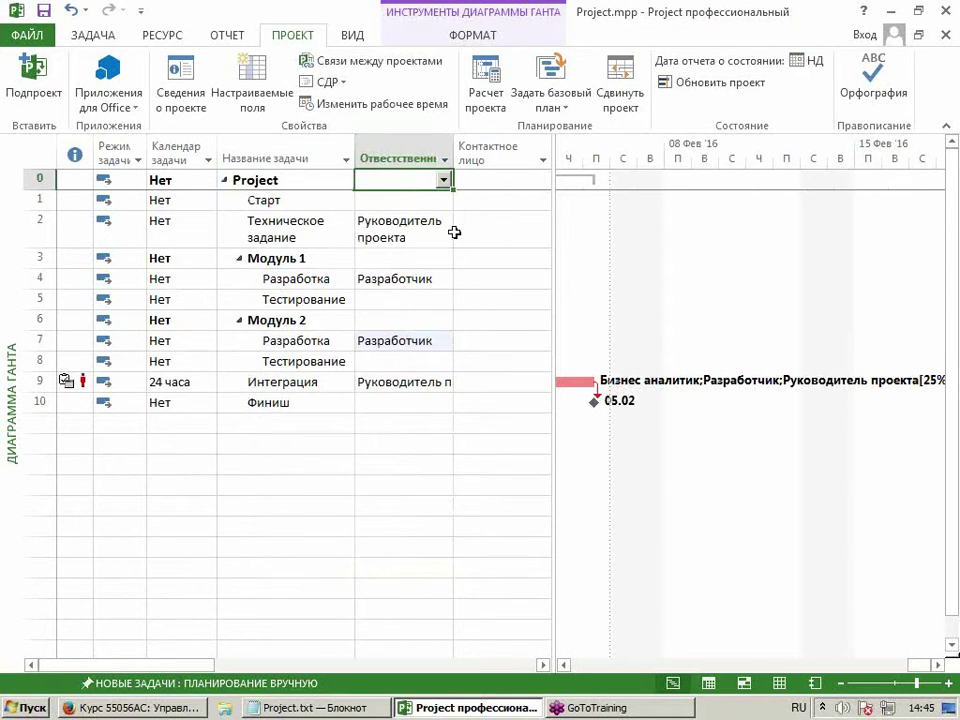
drag(452, 150, 435, 149)
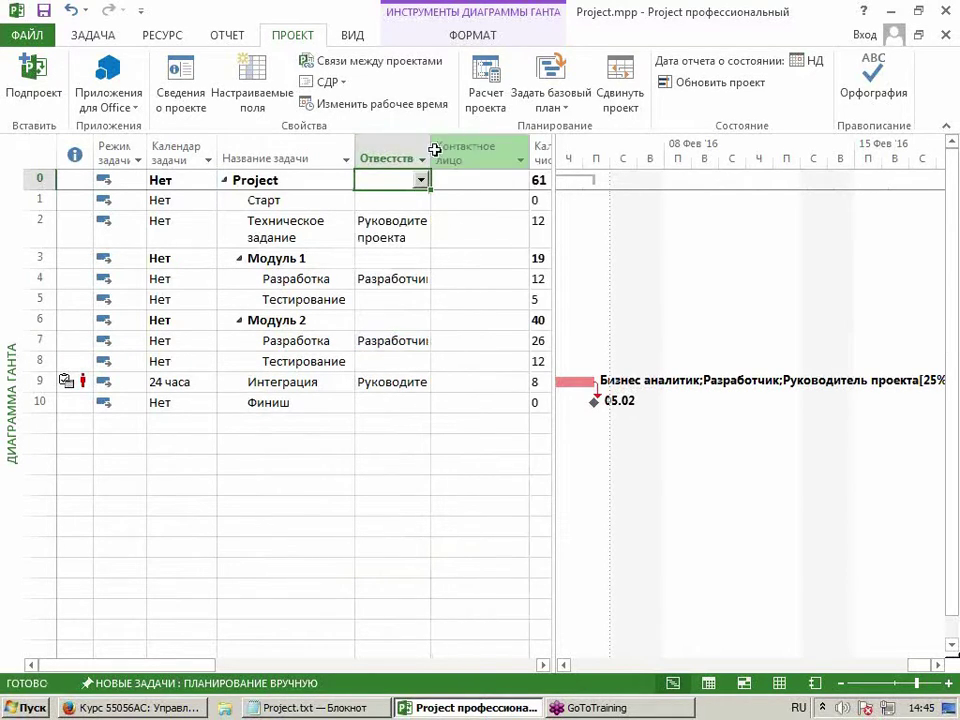
drag(553, 204, 528, 204)
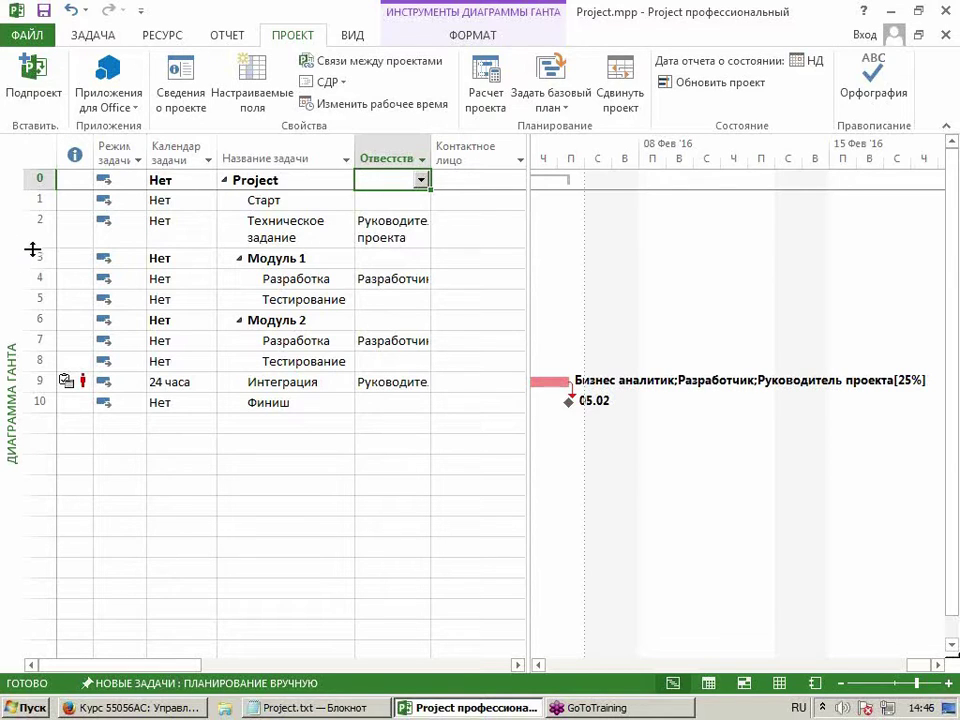
click(315, 228)
key(Right)
click(327, 234)
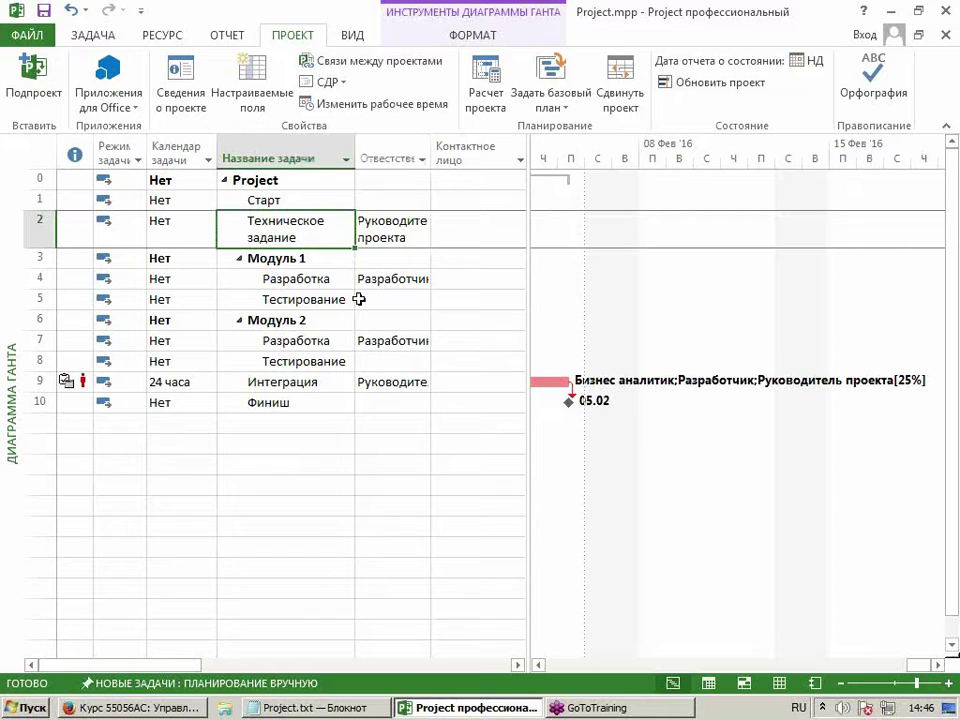
Insert the Текст2 column before the Отвестственный column and widen the task table area.
click(295, 158)
click(389, 158)
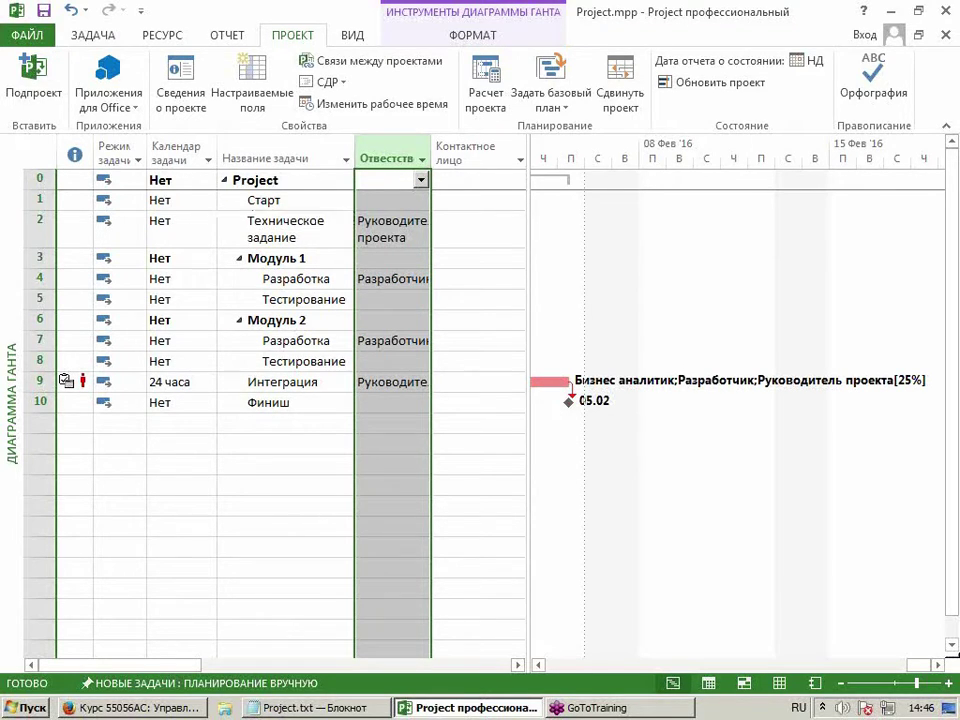
key(Insert)
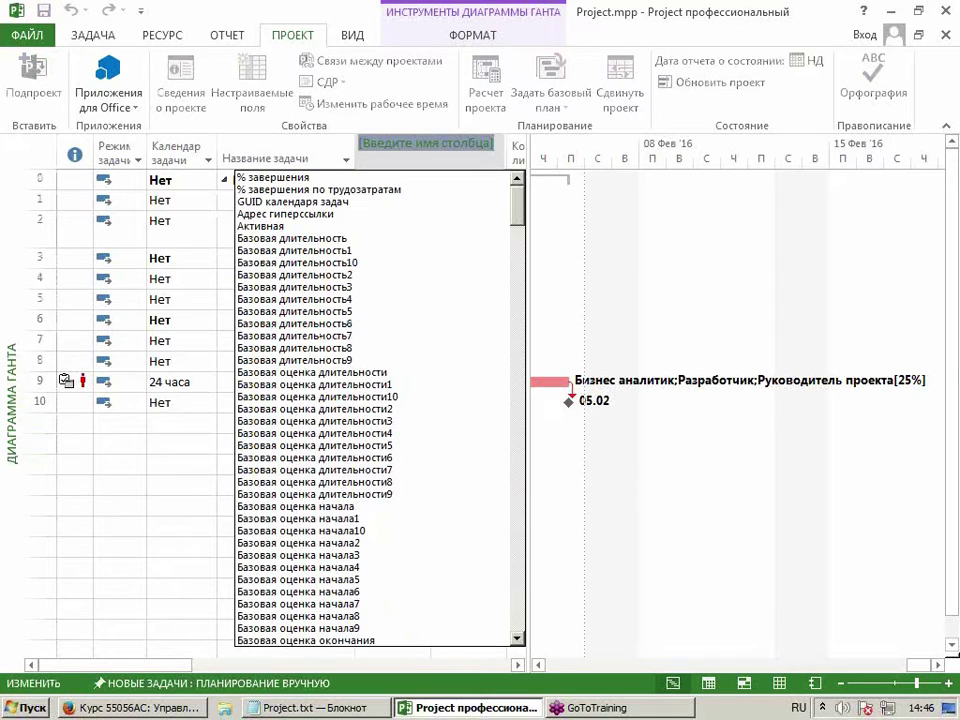
text(Таблица норм затрат)
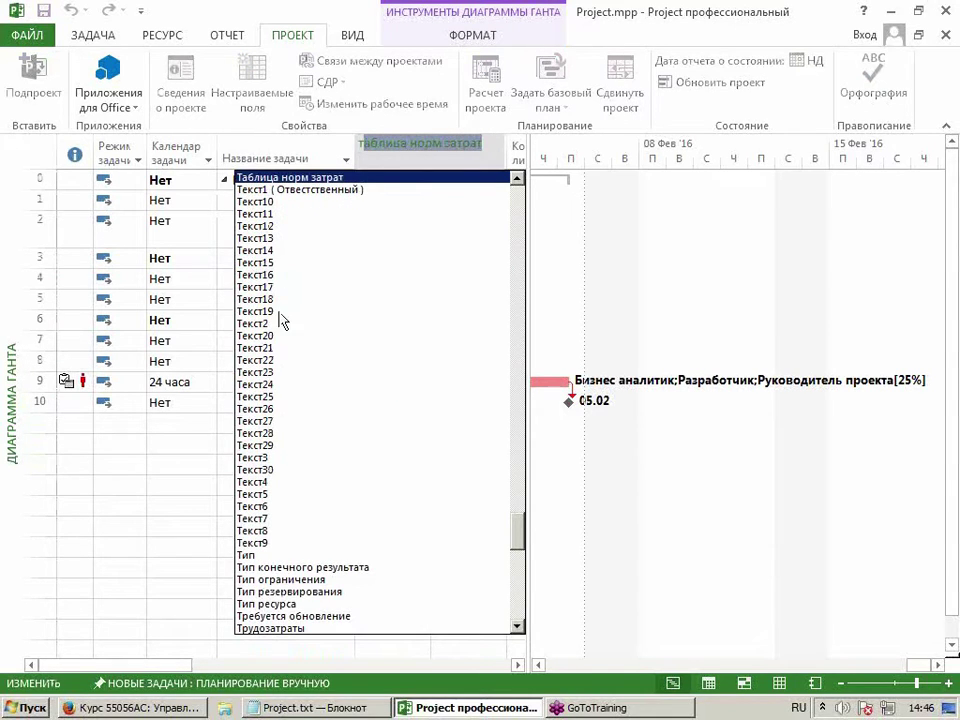
click(255, 323)
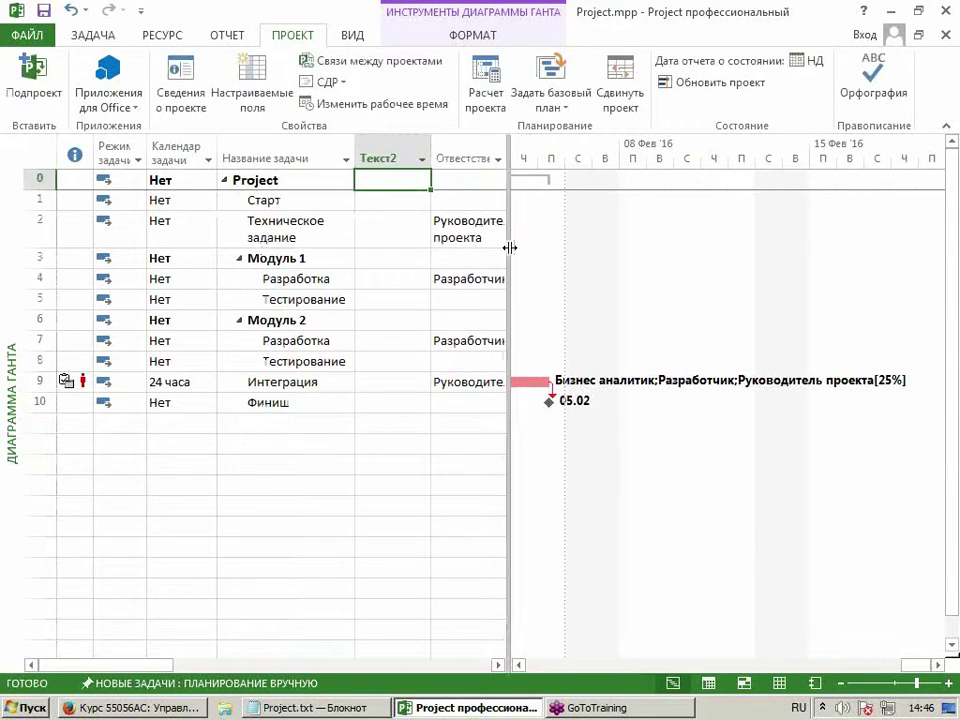
drag(510, 247, 548, 244)
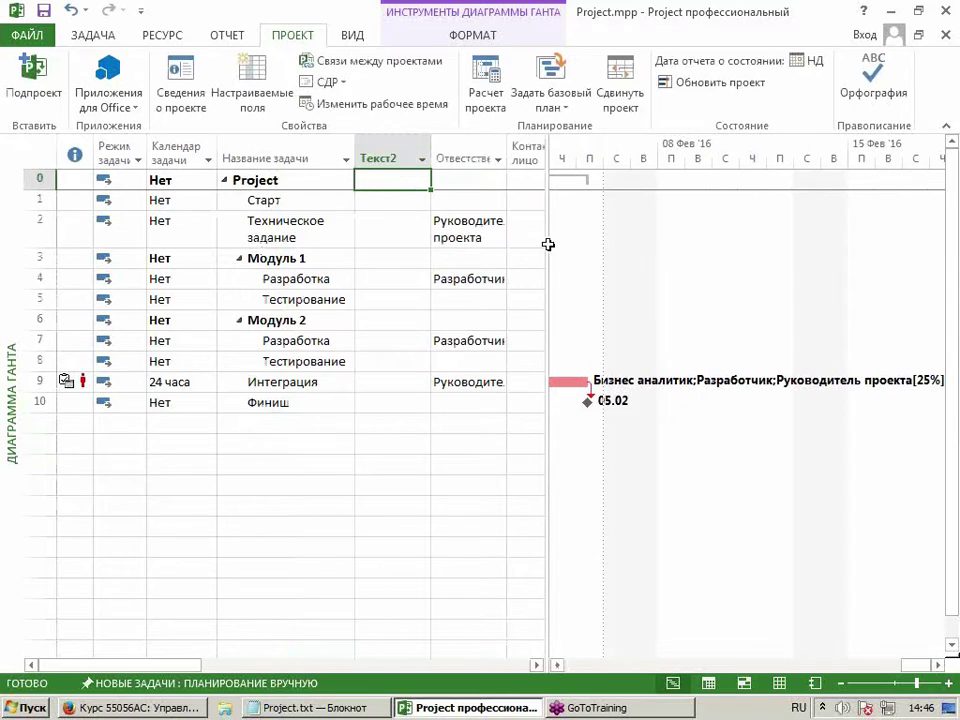
Rename the custom task field Текст2 to Верхний регистр.
click(256, 97)
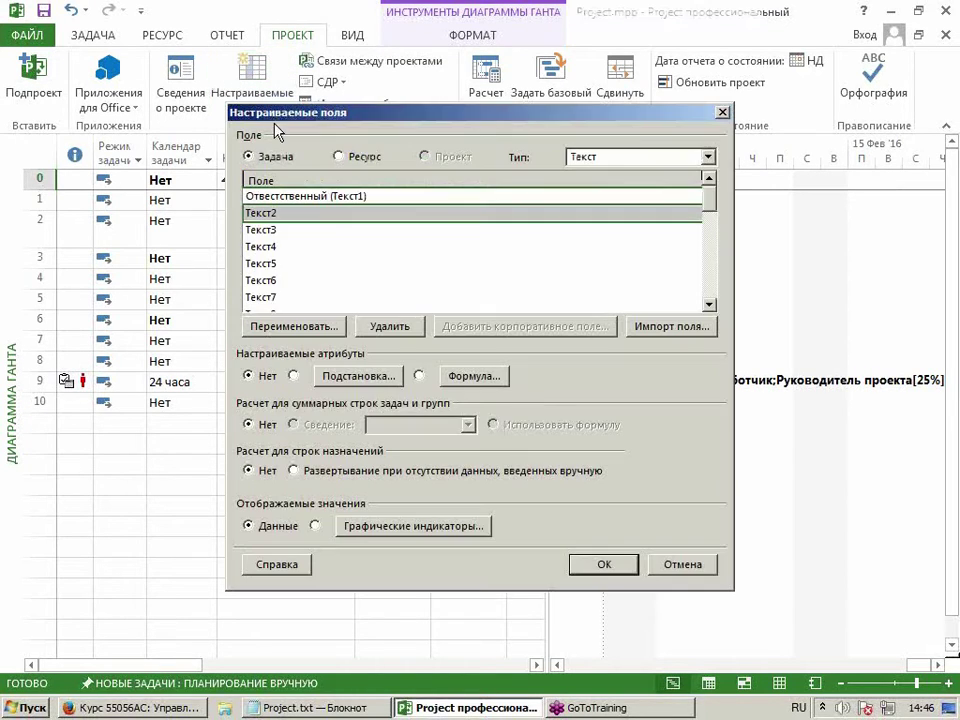
click(318, 327)
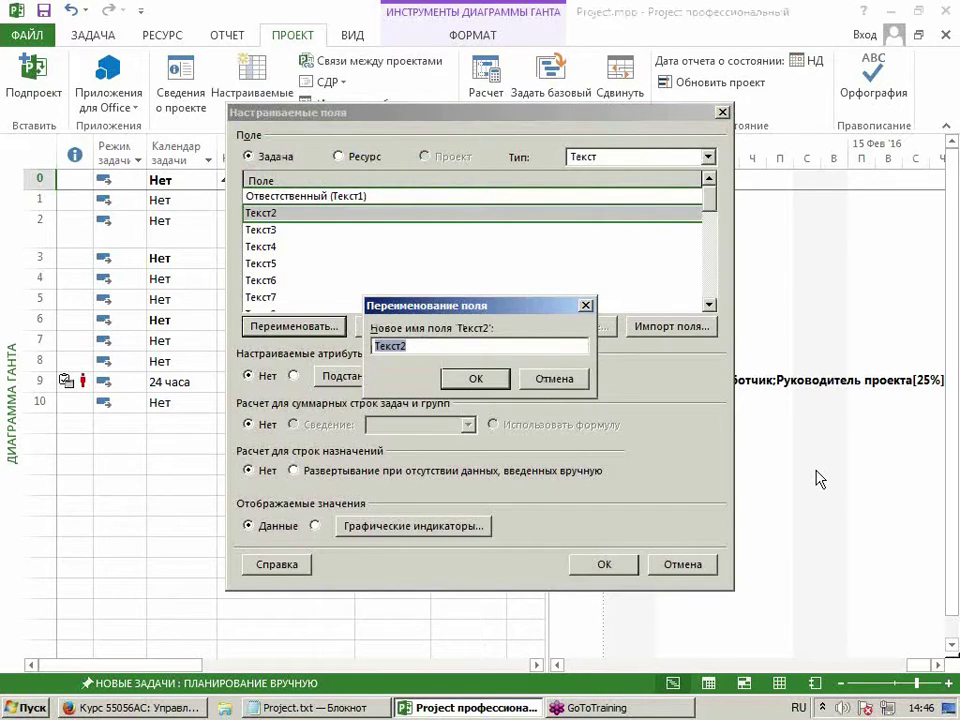
text(Верхний регистр;)
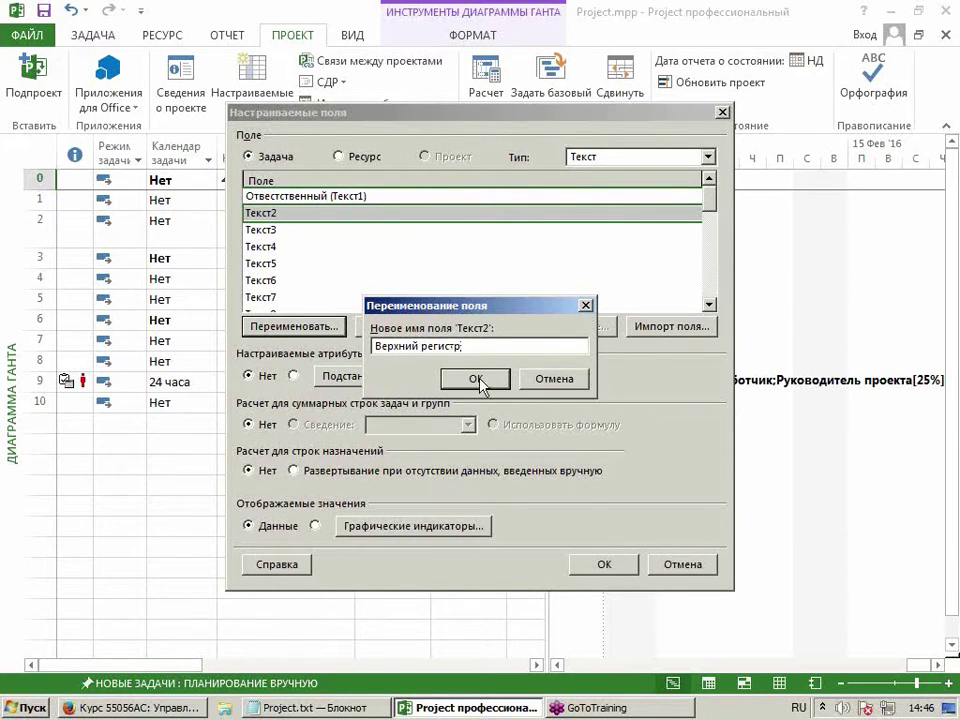
click(480, 379)
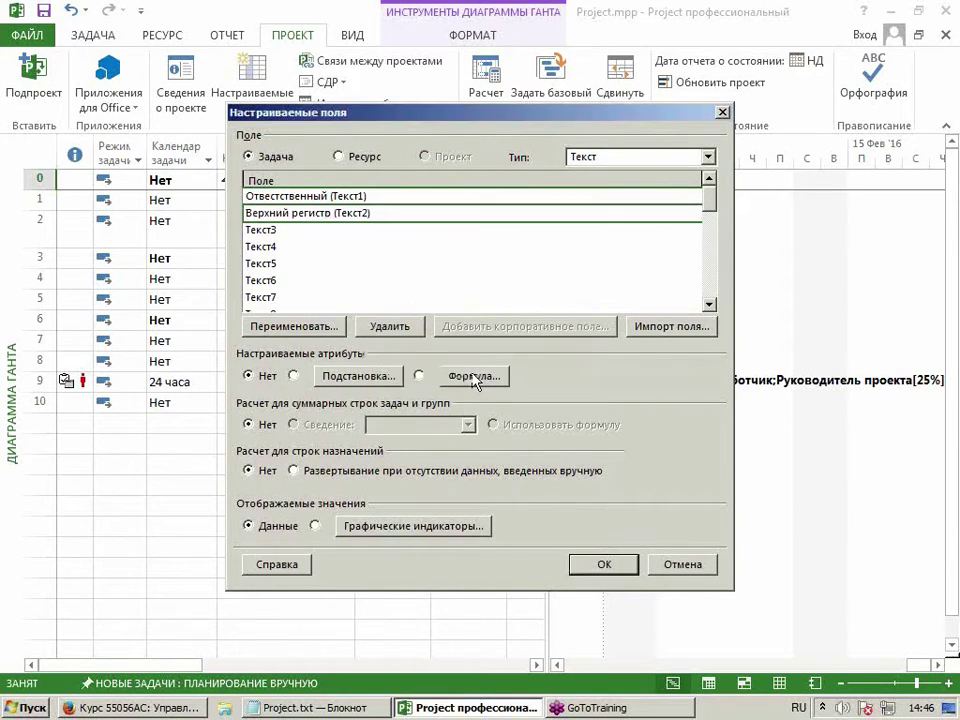
Give the Верхний регистр field the formula UCase([Название]), apply it, and widen its column in the task table.
click(468, 377)
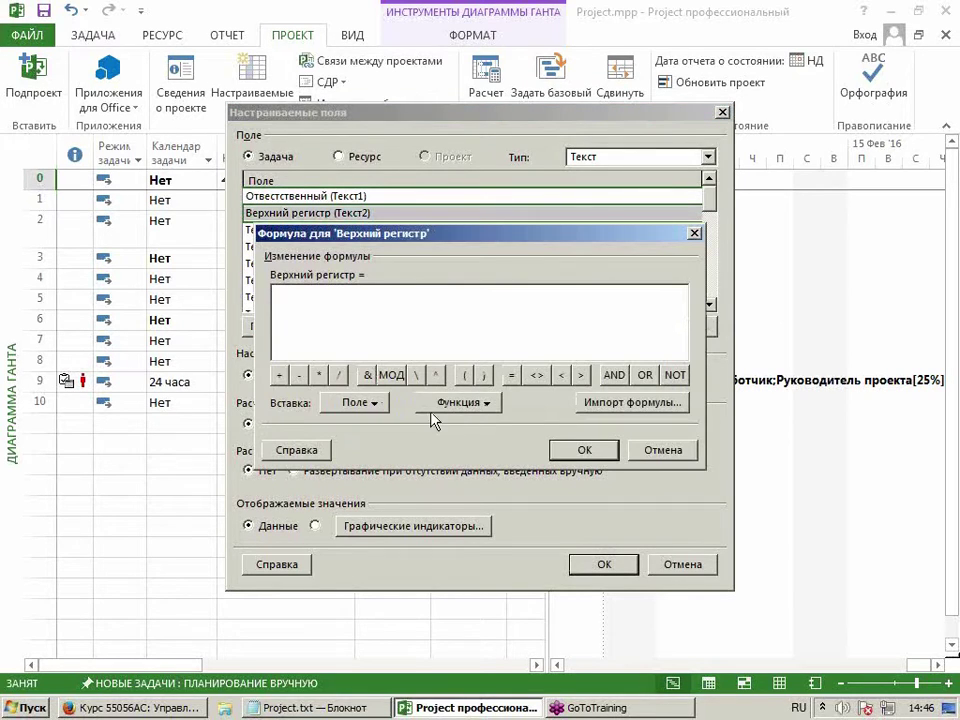
click(473, 403)
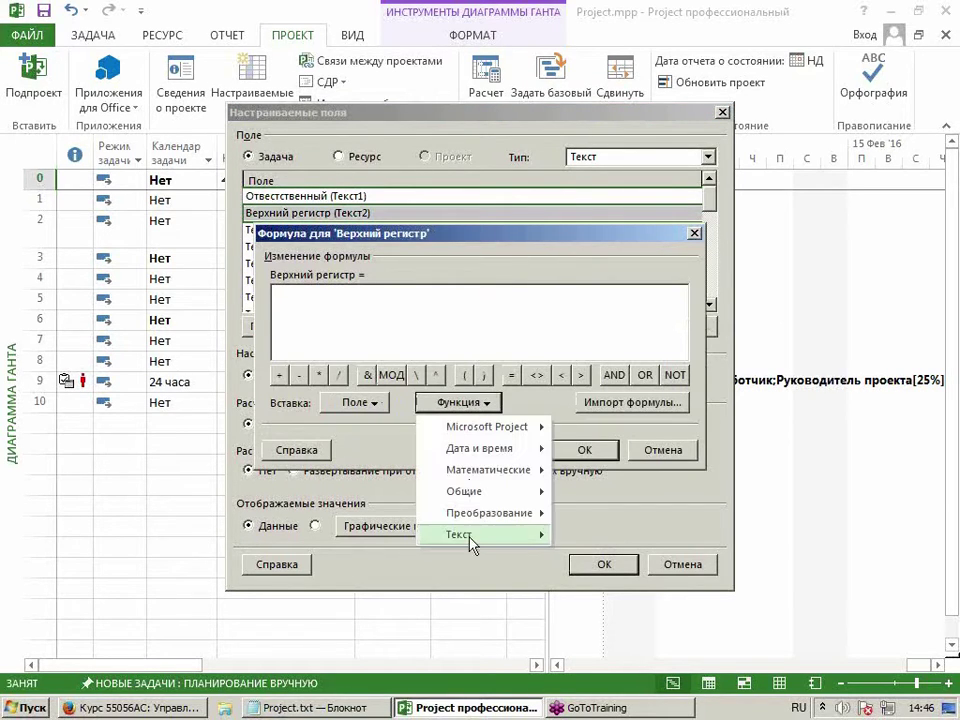
mouse_move(474, 546)
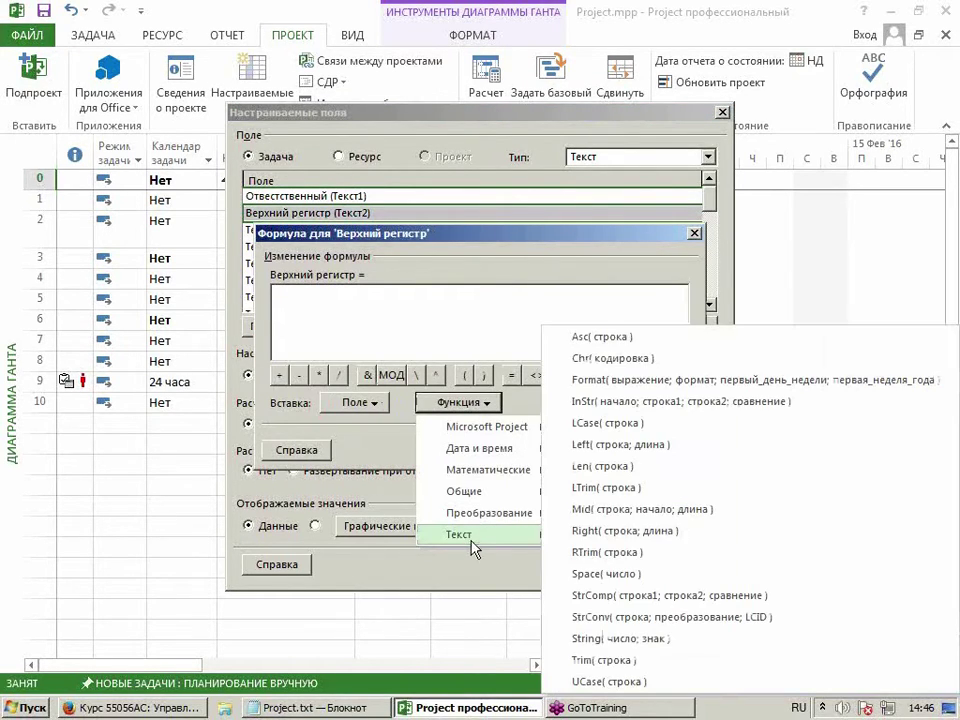
click(629, 682)
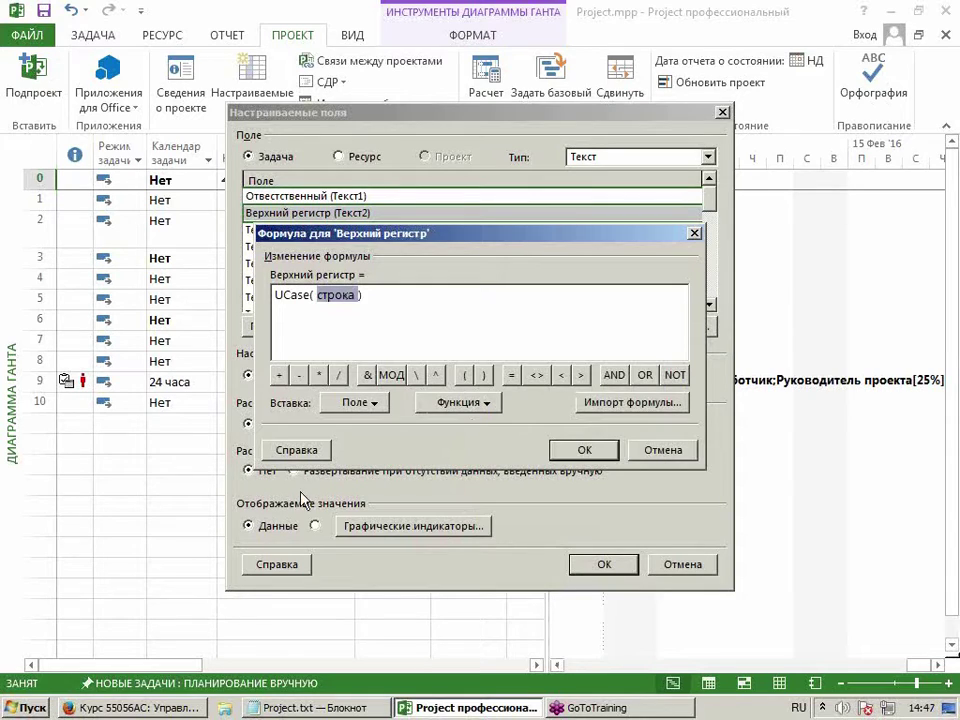
click(355, 403)
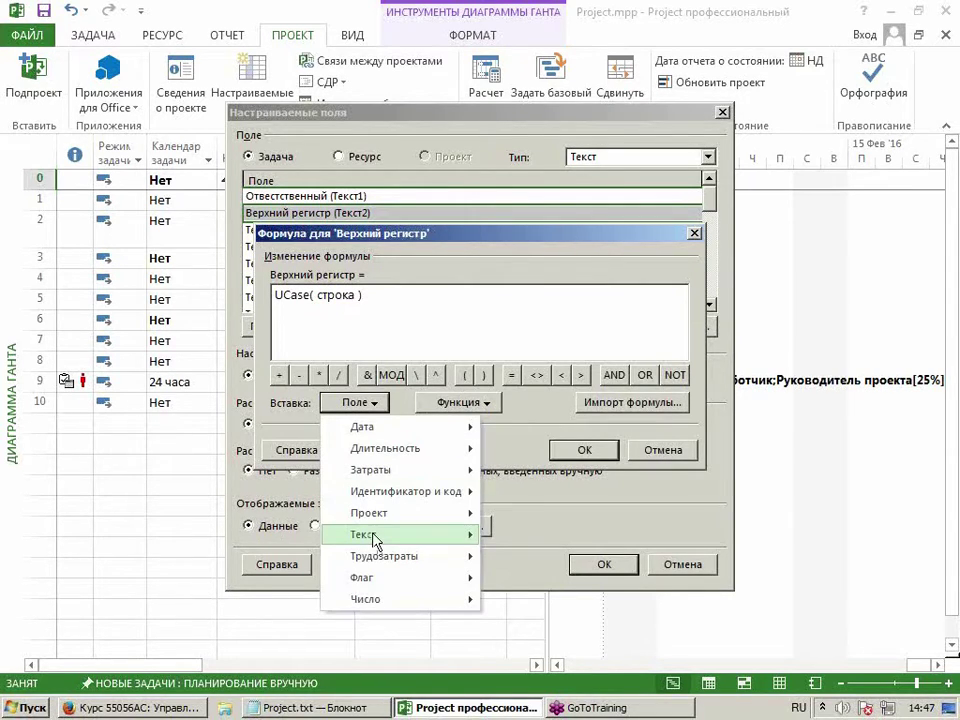
mouse_move(382, 539)
click(515, 512)
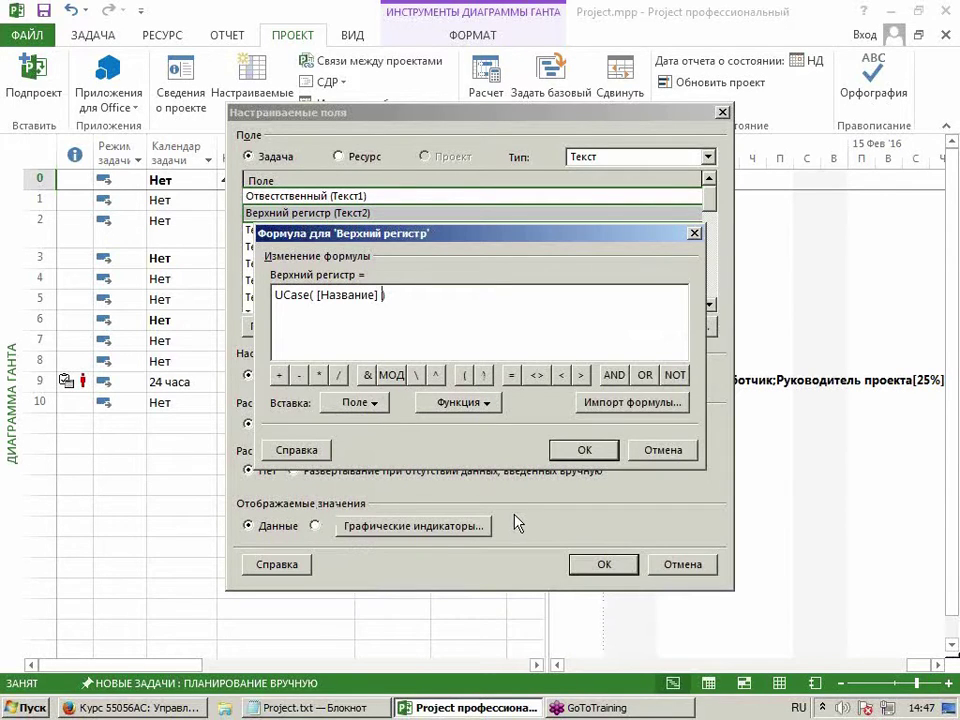
click(574, 449)
click(430, 428)
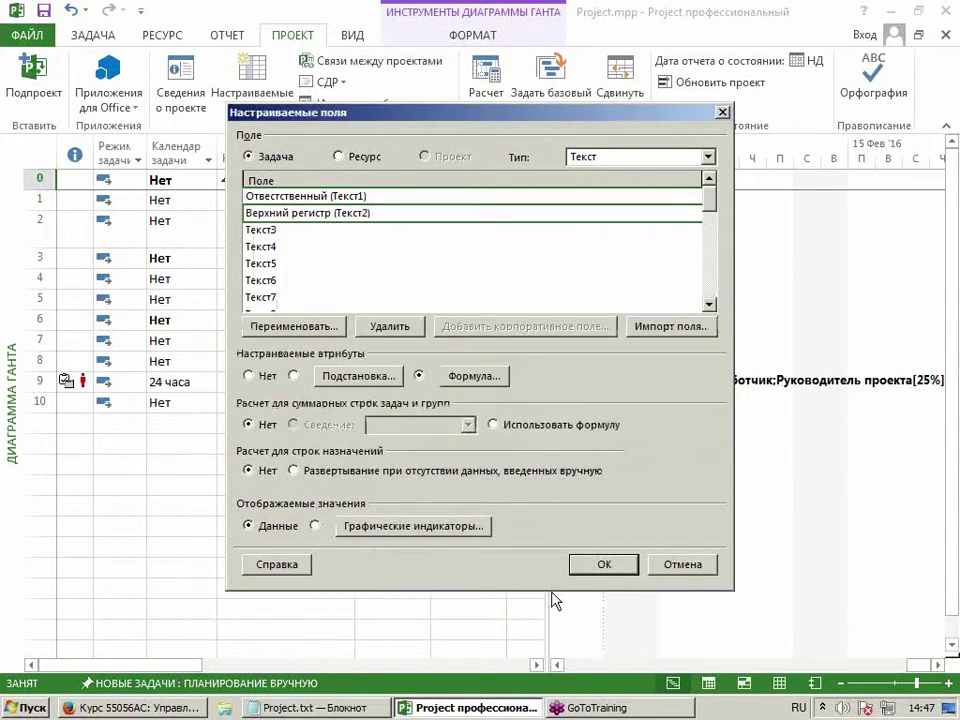
click(598, 566)
drag(431, 144, 492, 150)
Insert the Текст3 column before the Верхний регистр column.
click(435, 154)
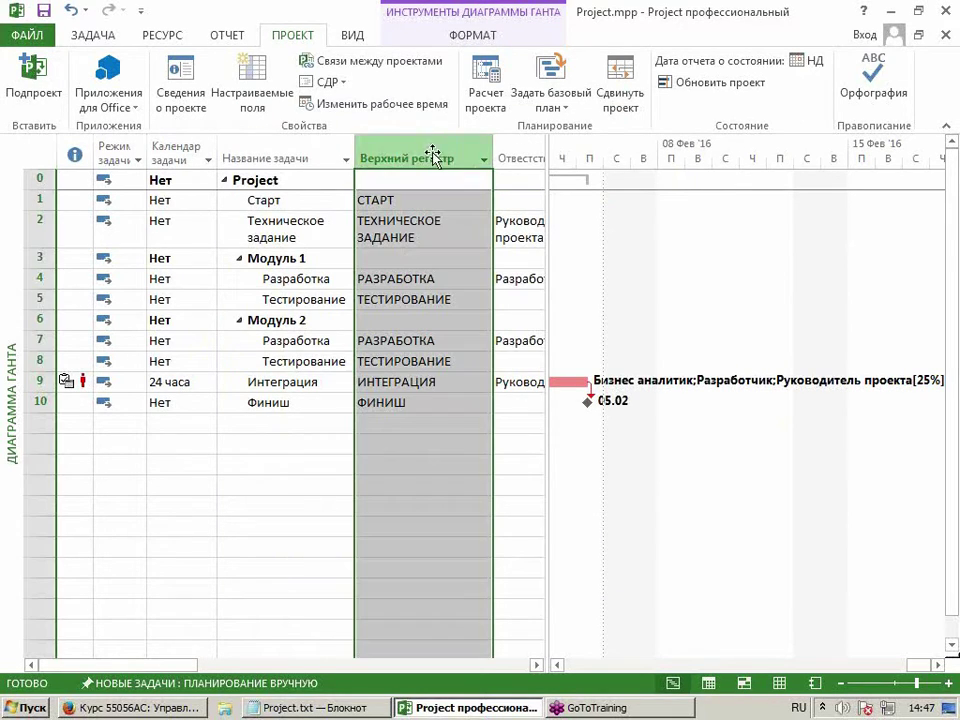
key(Insert)
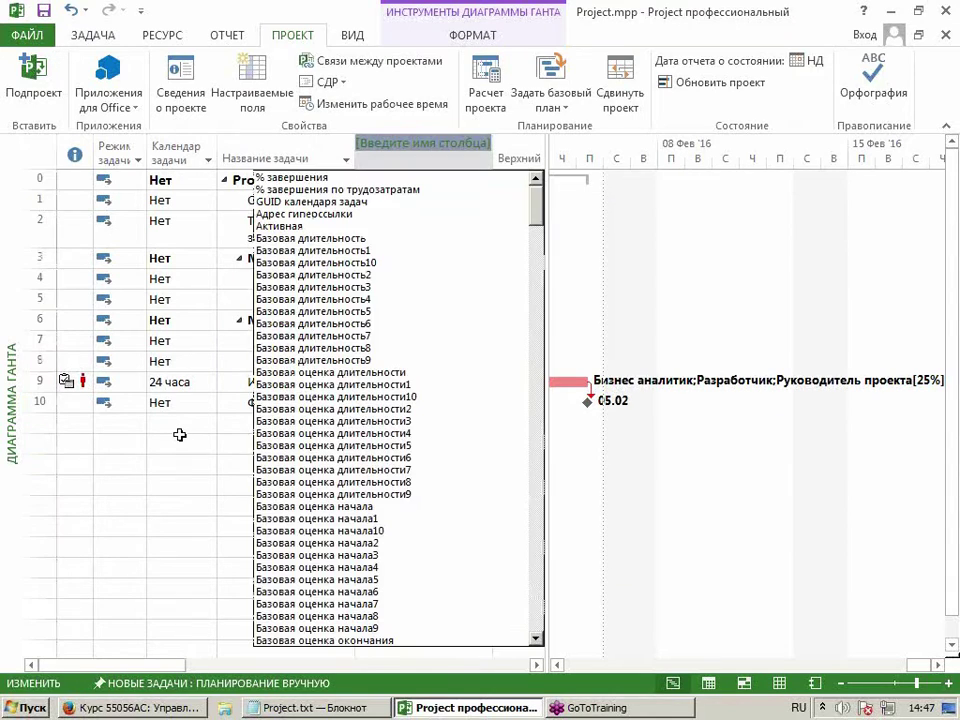
text(таблица норм затрат)
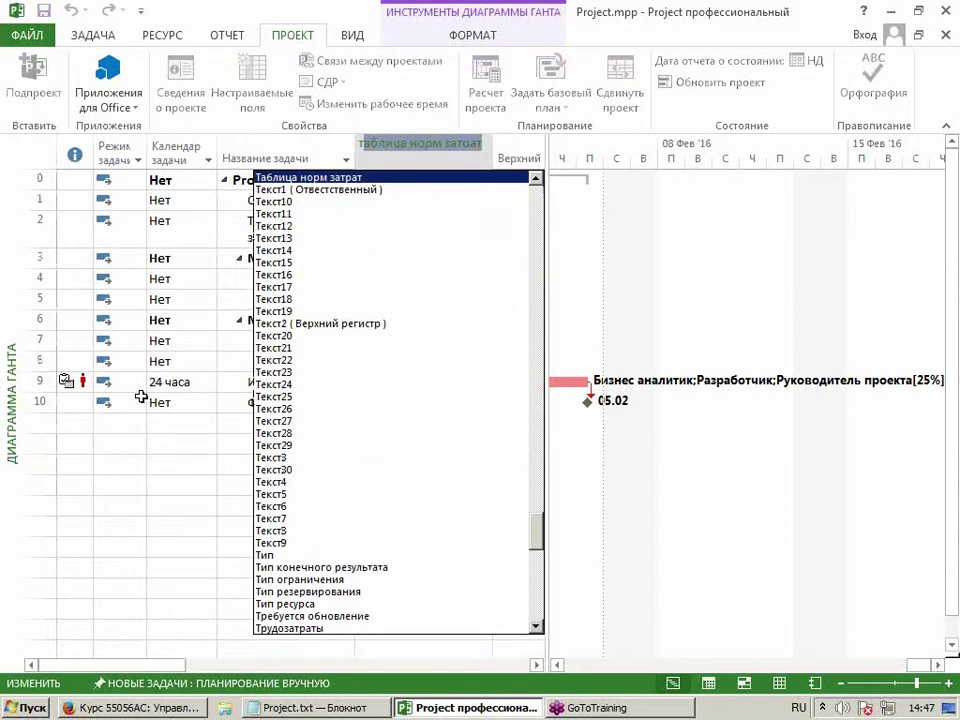
click(262, 456)
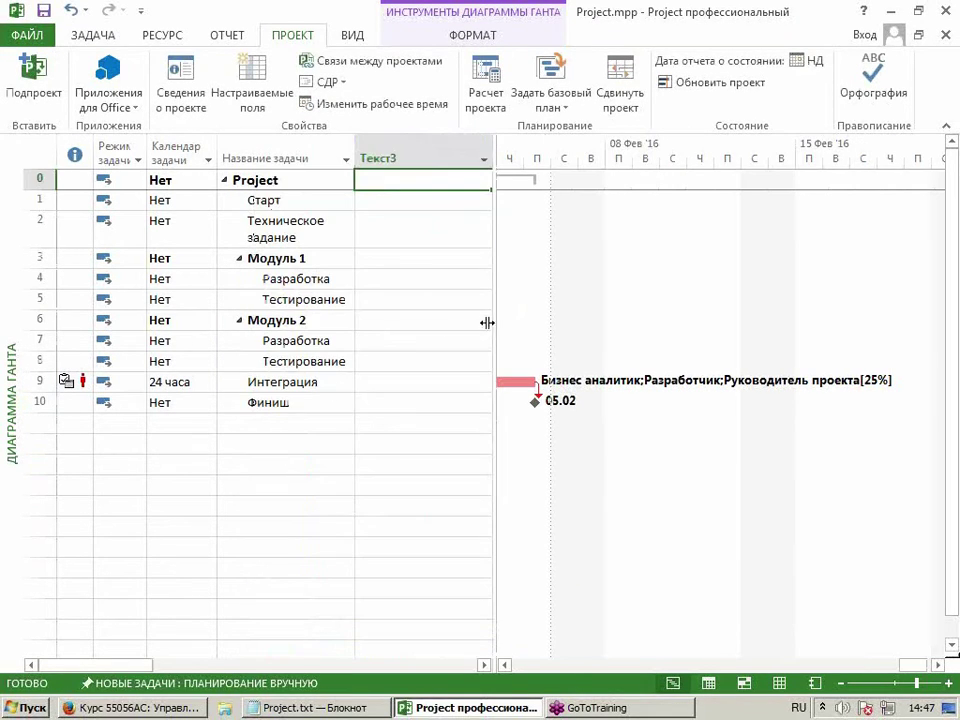
Widen the task table area and rename the custom task field Текст3 to Нижний регистр.
drag(490, 321, 713, 320)
click(385, 158)
click(252, 92)
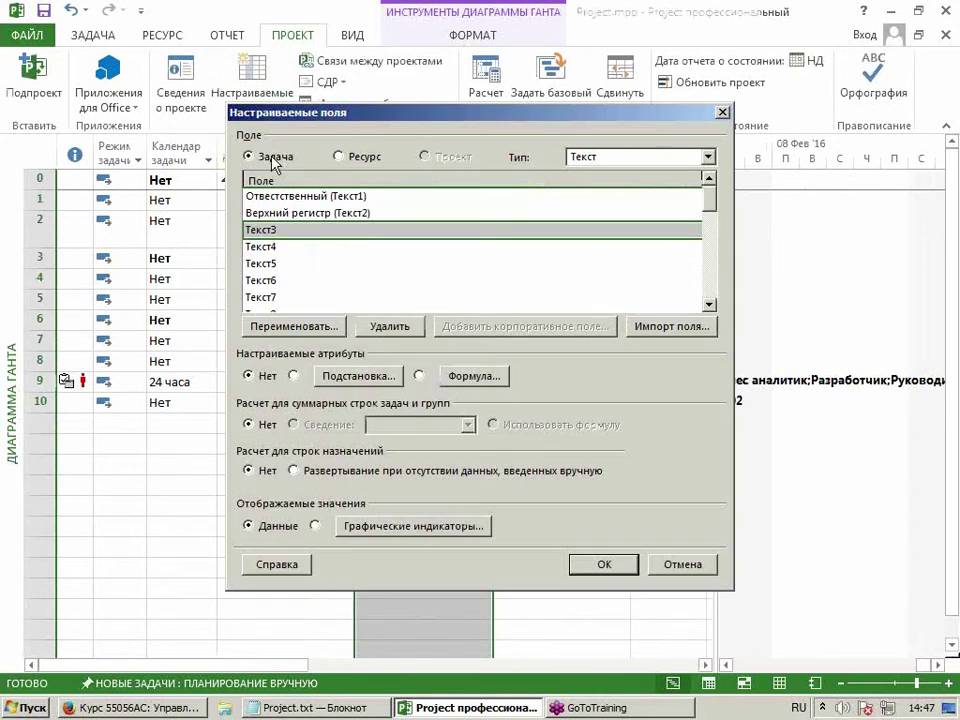
click(295, 326)
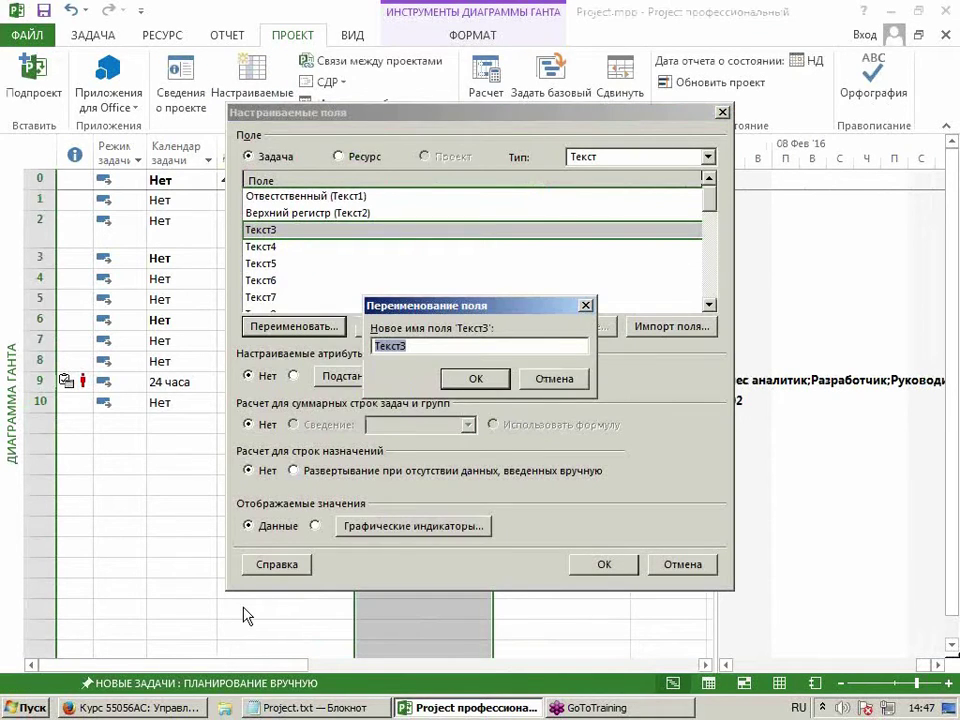
text(Нижний регицтр)
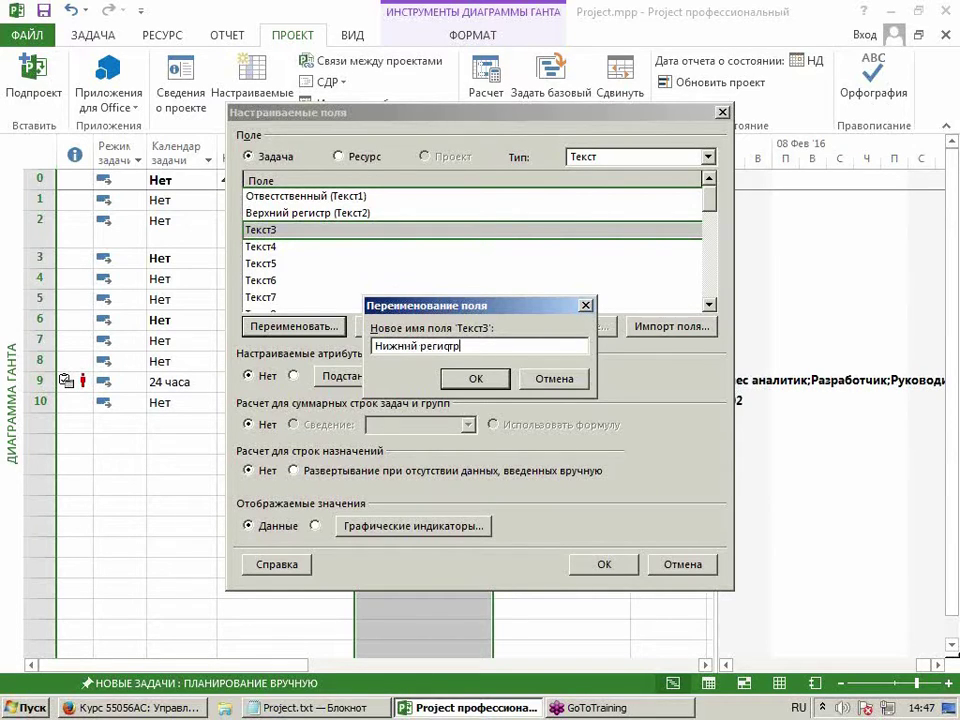
click(475, 378)
Give the Нижний регистр field the formula LCase([Название]) and apply it to the task table.
click(487, 385)
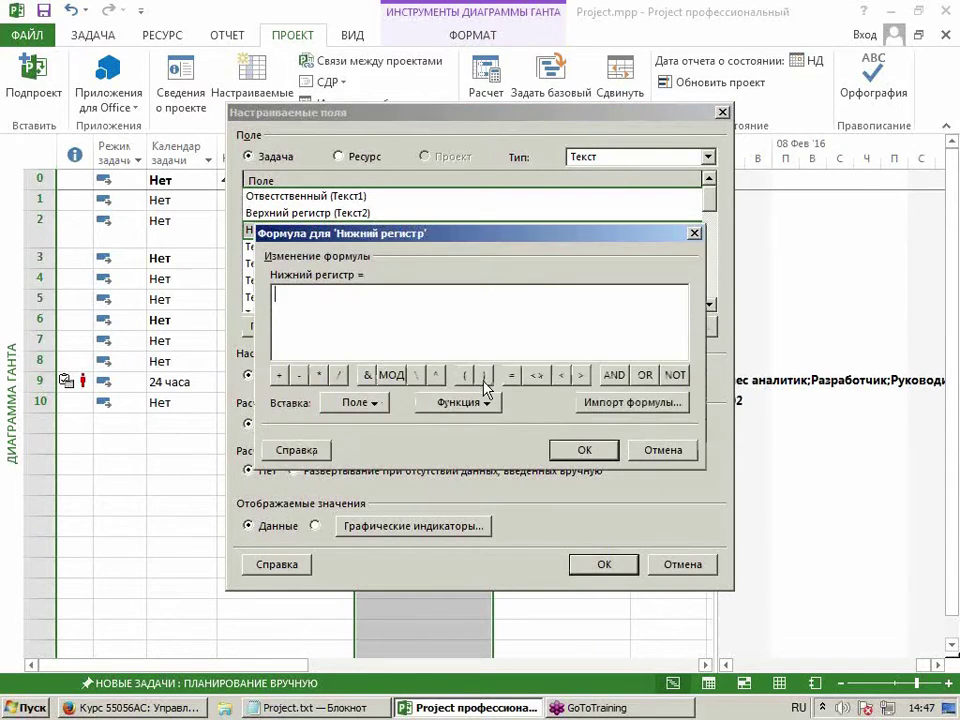
click(488, 402)
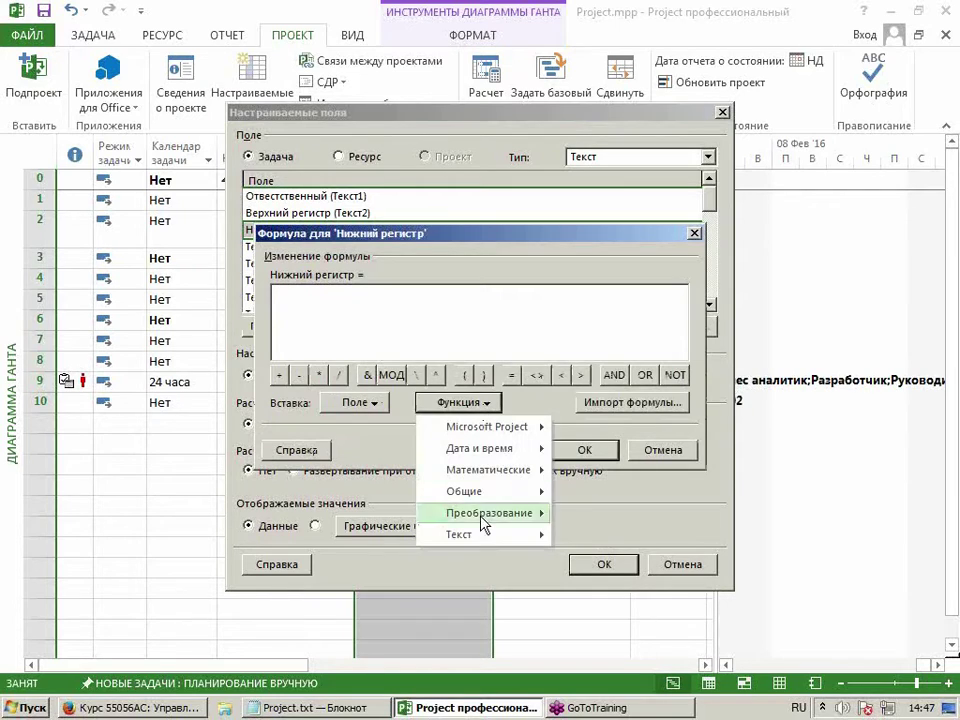
mouse_move(483, 536)
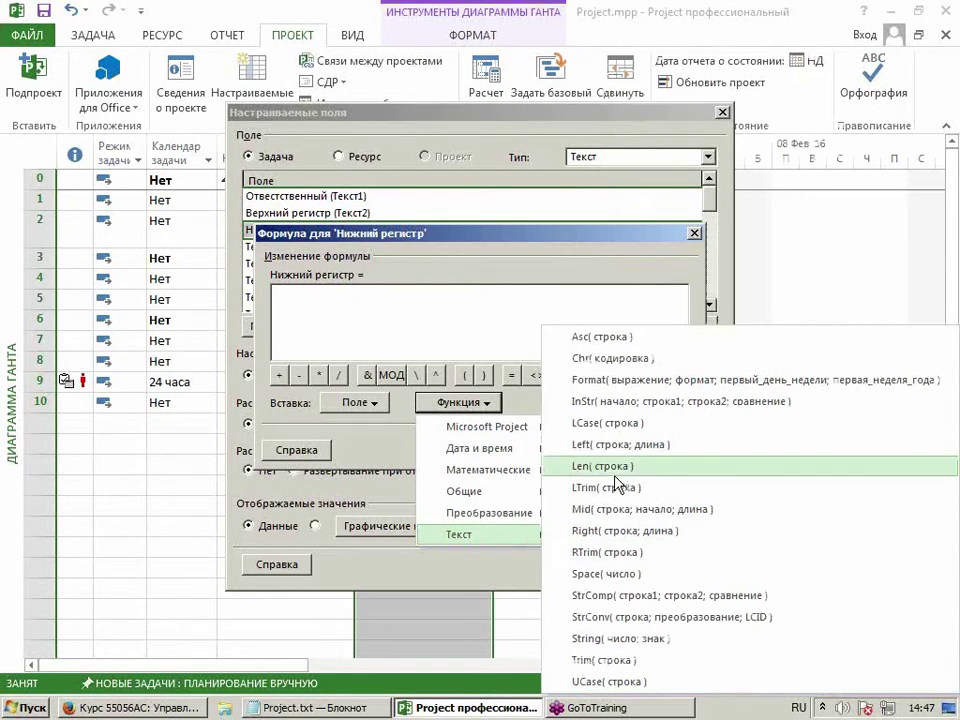
click(611, 424)
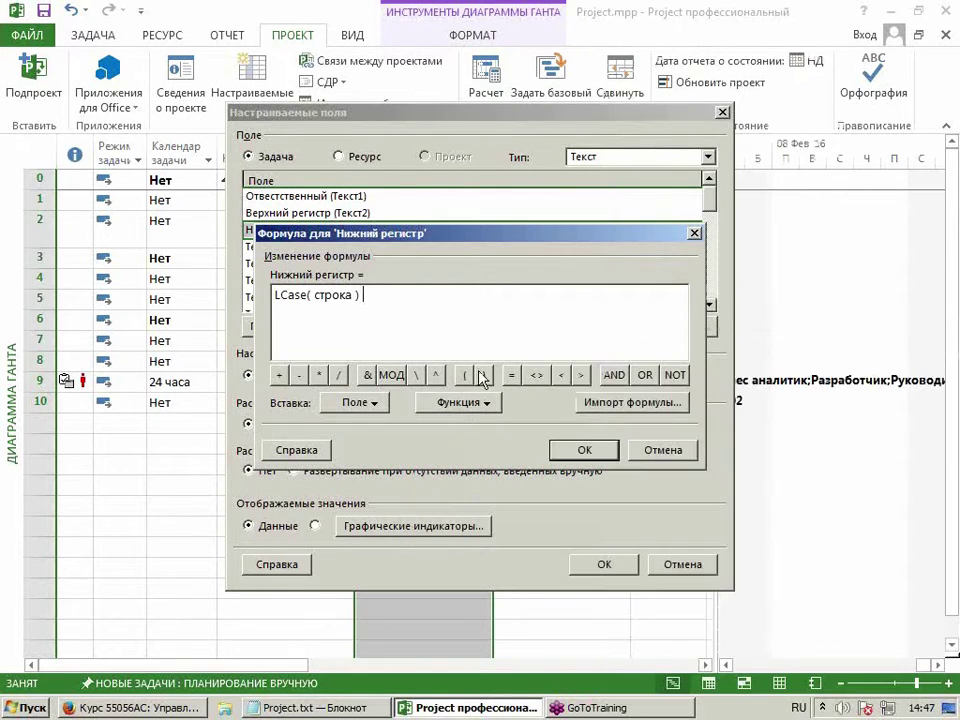
double_click(328, 298)
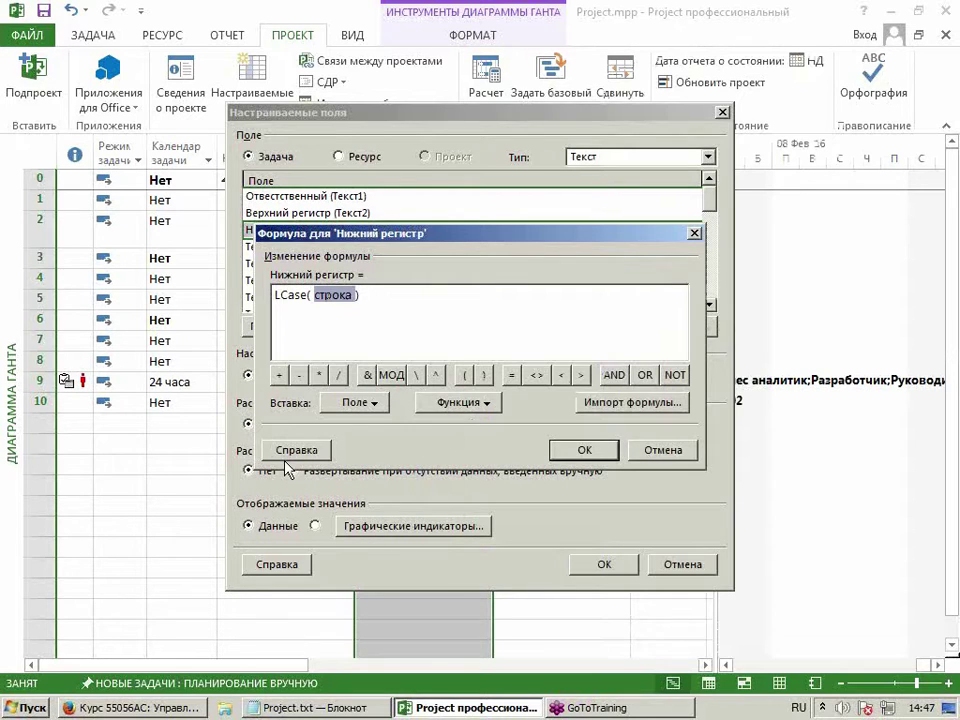
click(355, 402)
mouse_move(355, 495)
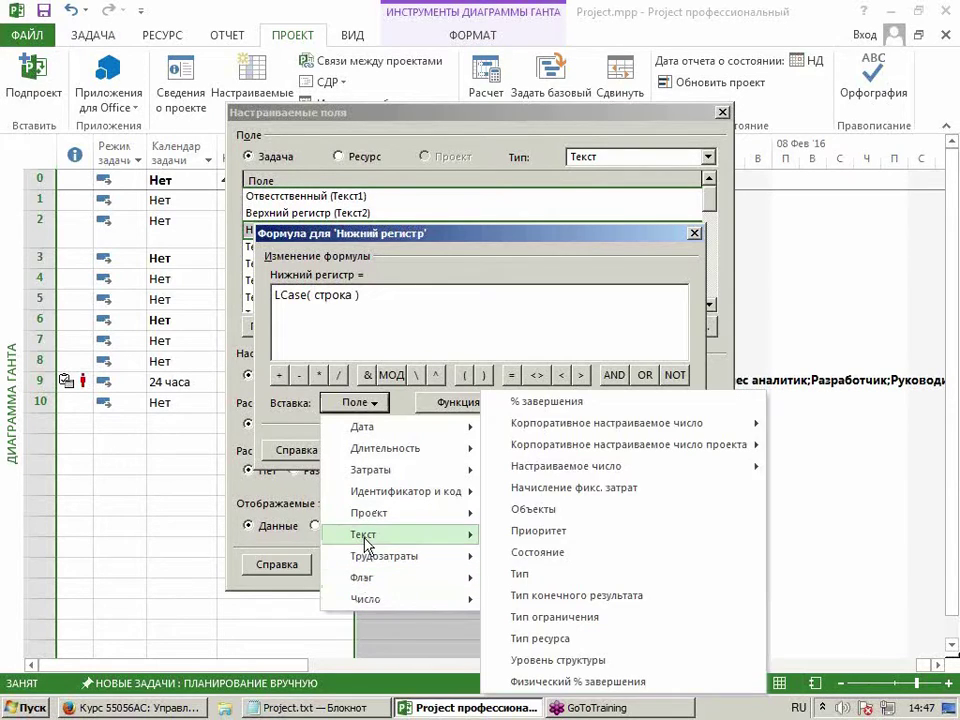
mouse_move(365, 543)
click(512, 508)
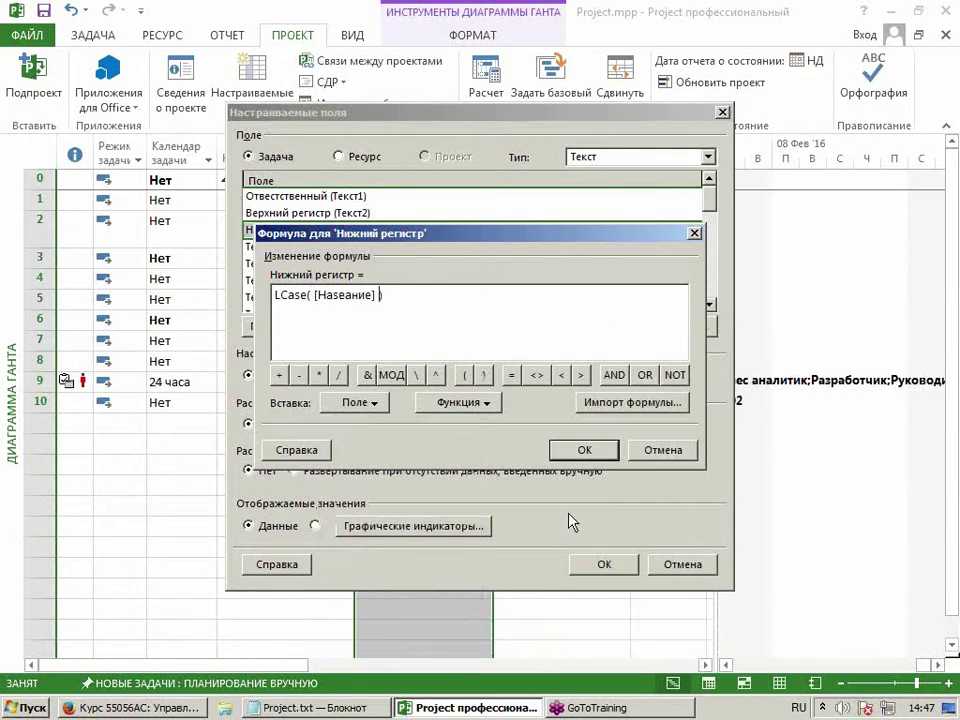
click(586, 452)
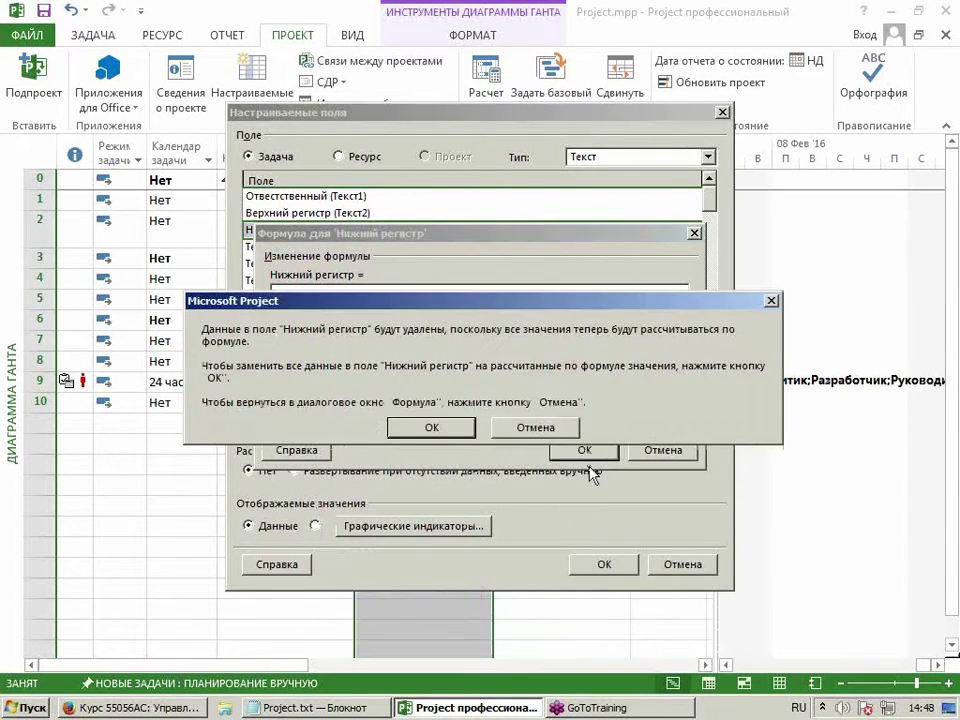
click(432, 425)
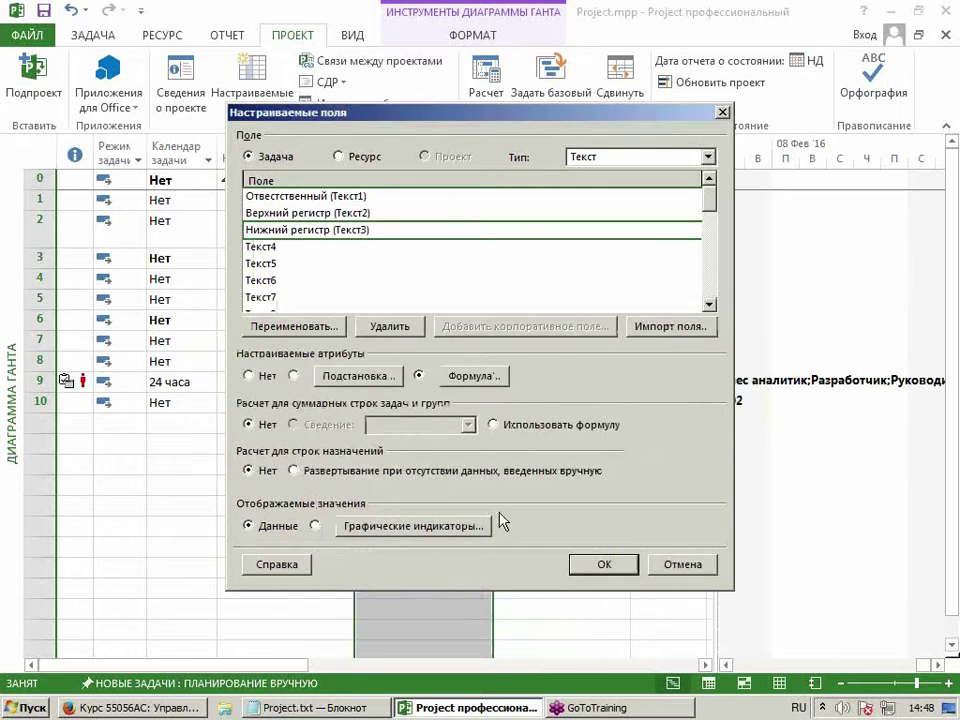
click(602, 565)
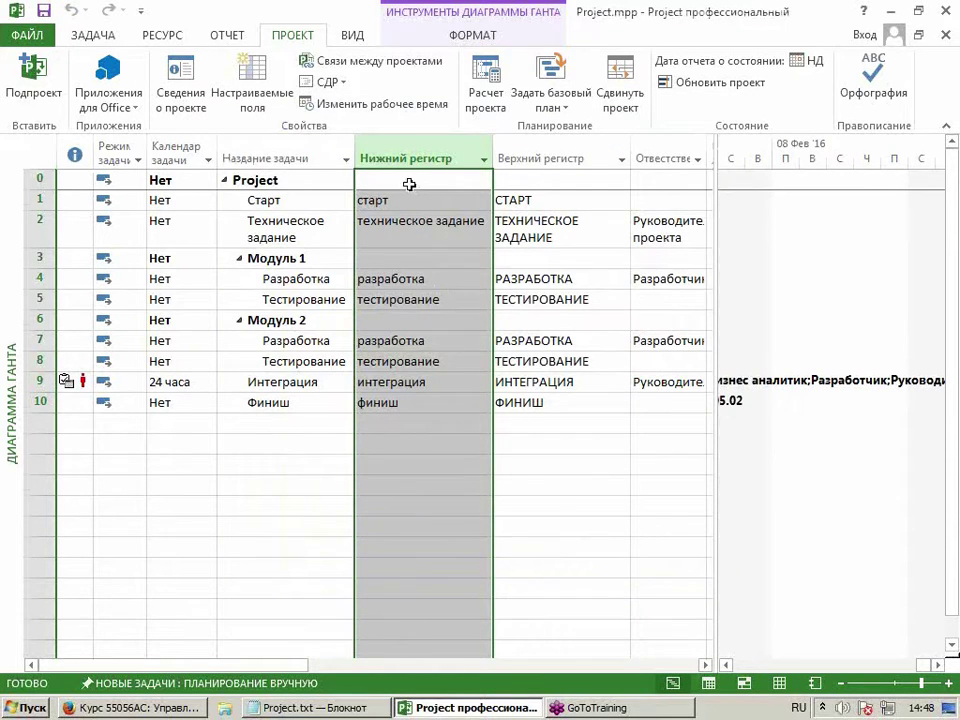
click(450, 200)
click(527, 202)
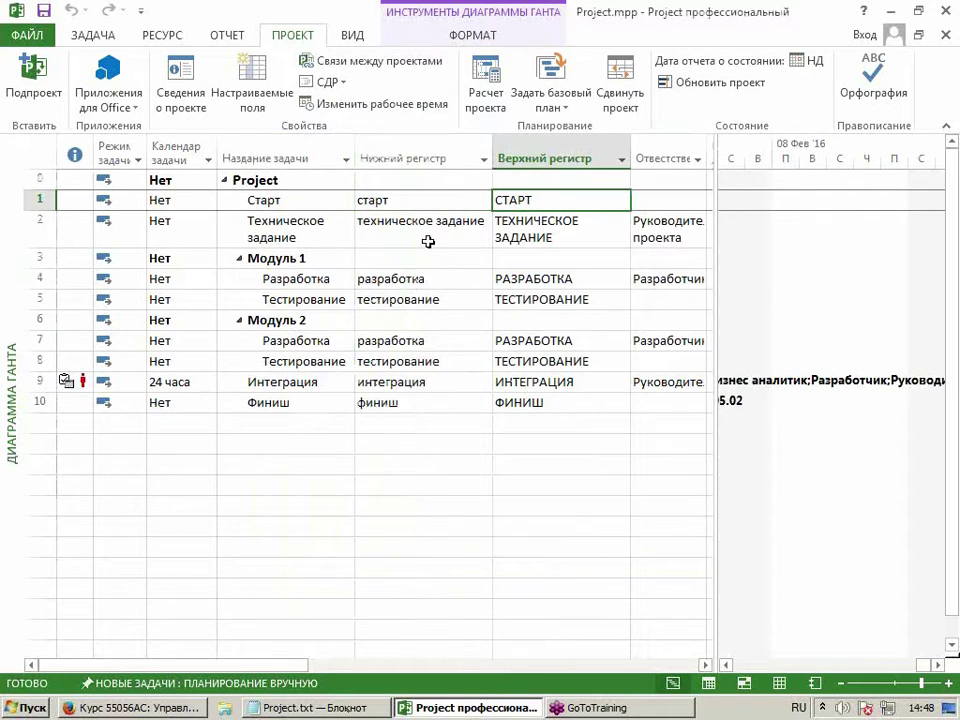
Insert the Затраты column before the Нижний регистр column.
click(430, 160)
right_click(430, 165)
click(392, 285)
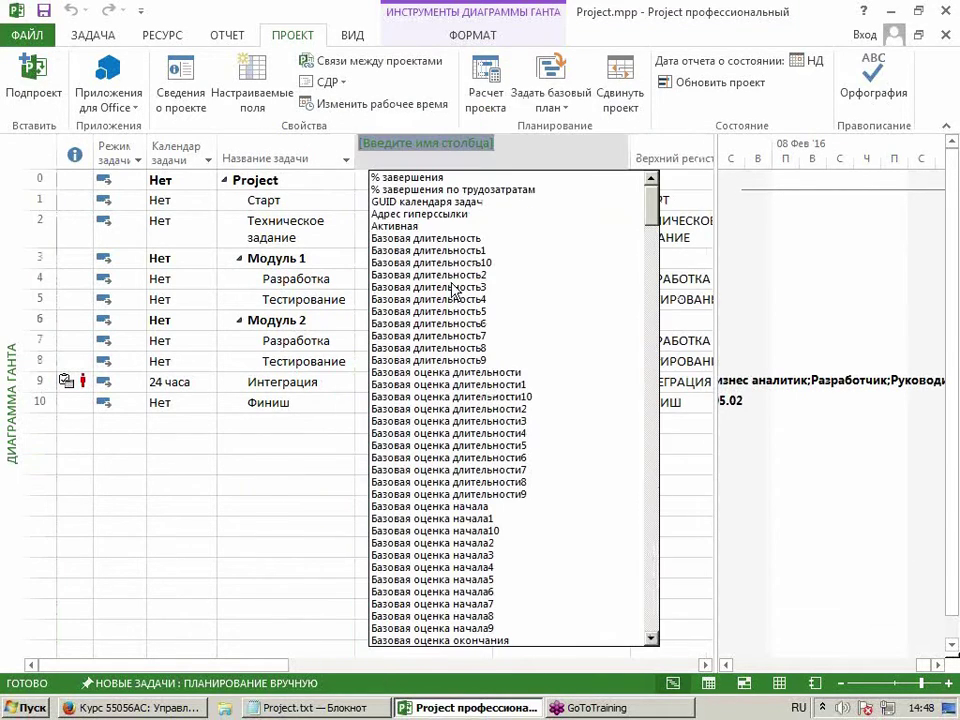
text(затраты)
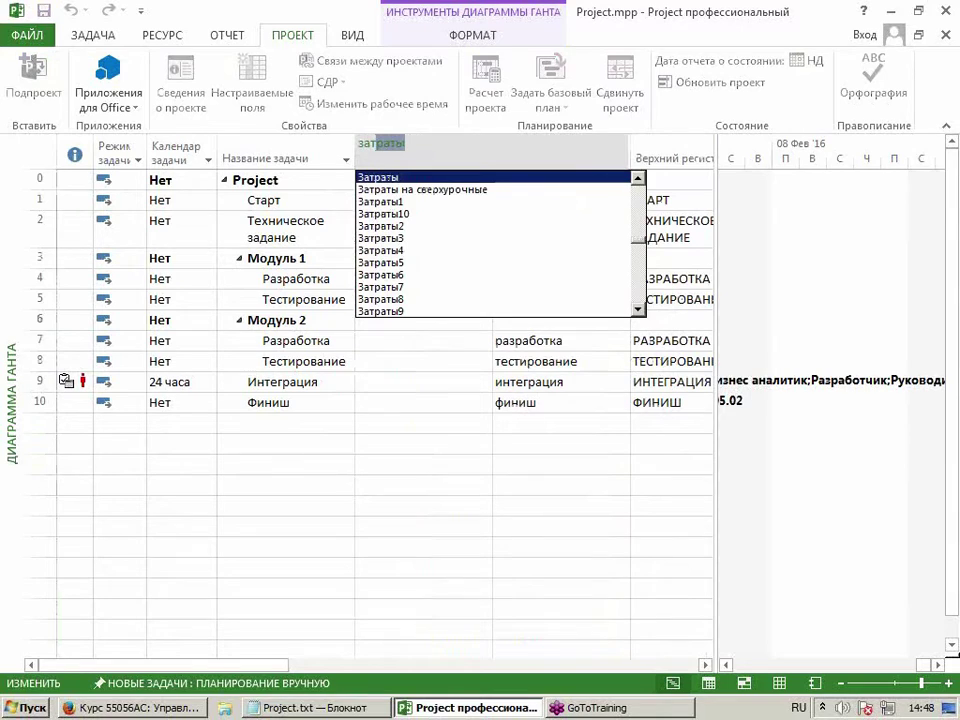
key(Return)
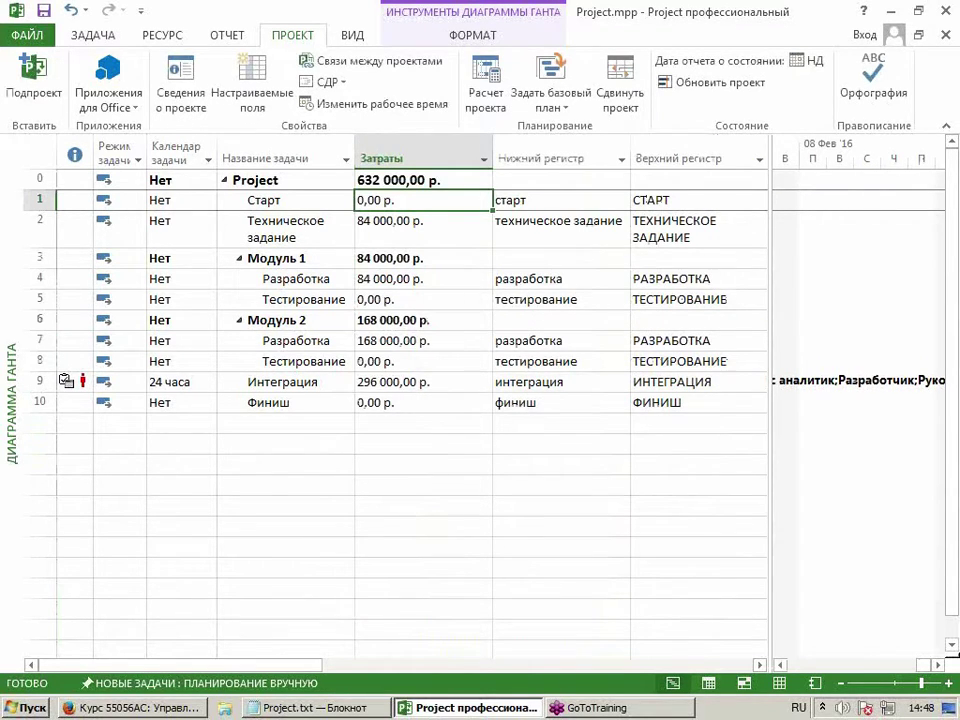
Examine the costs of the Интеграция task and of Разработка under Модуль 2, along with the Интеграция bar's resources.
click(318, 384)
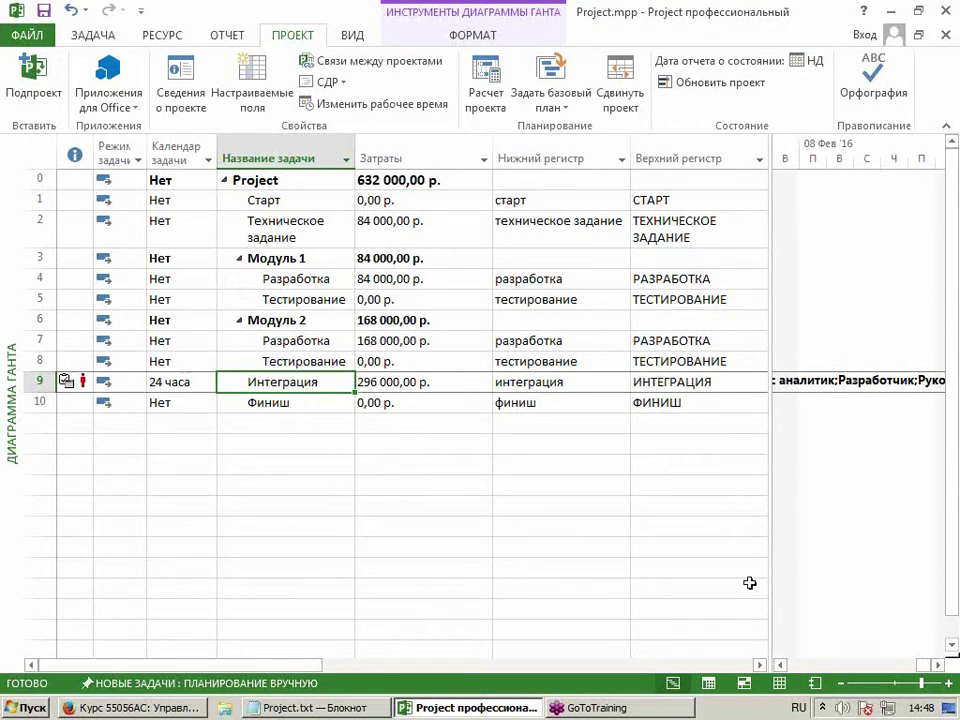
click(780, 664)
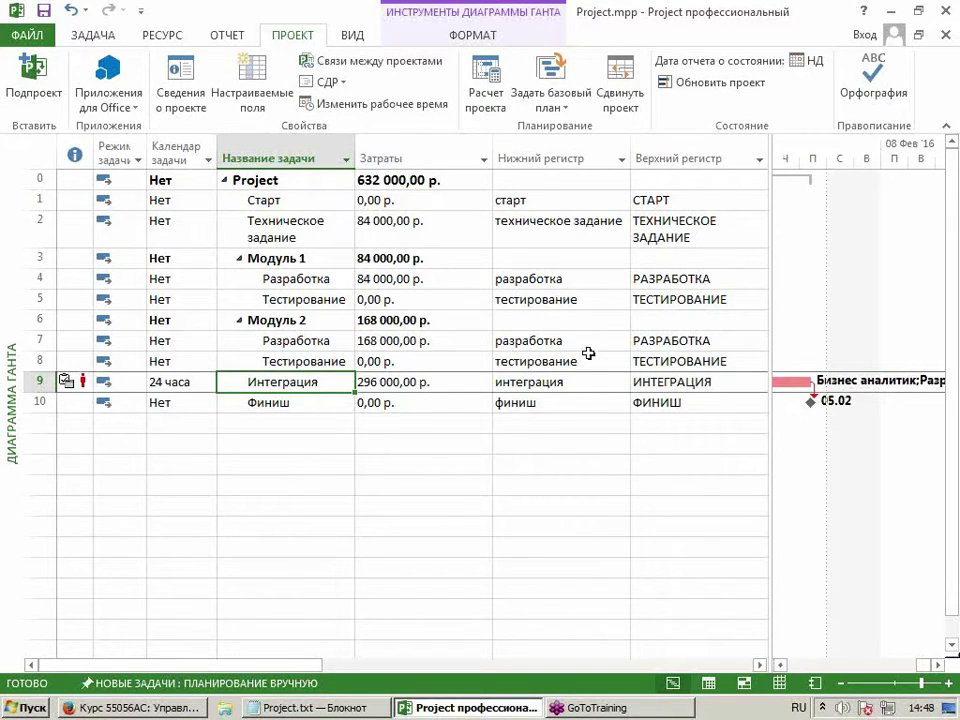
click(421, 387)
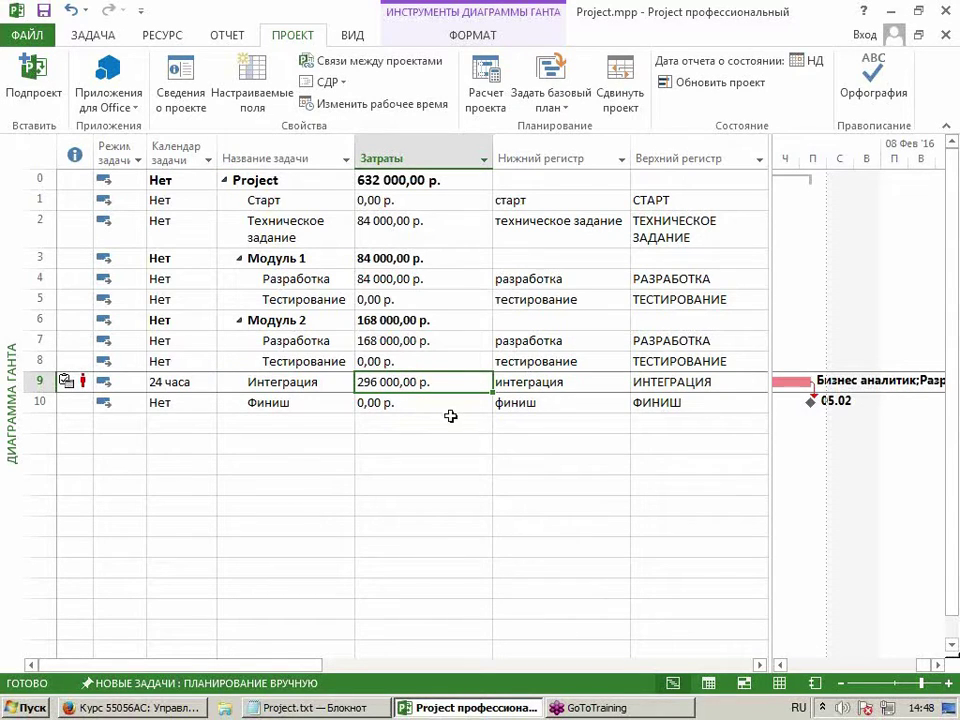
key(Up)
key(Up)
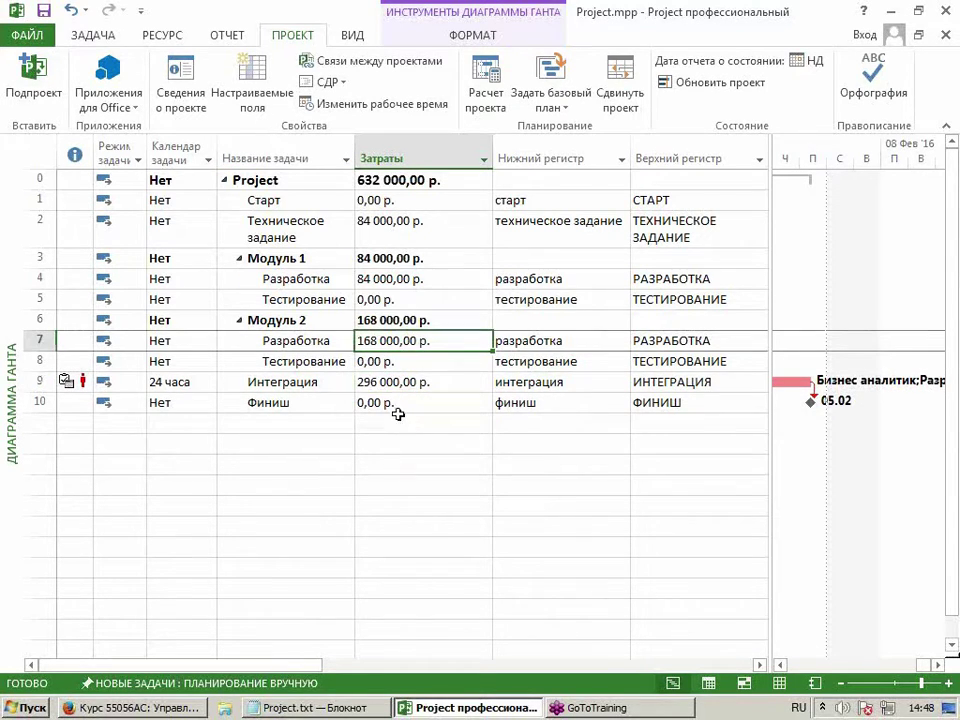
Insert the Фиксированные затраты column before the Затраты column.
click(401, 146)
right_click(401, 146)
click(445, 178)
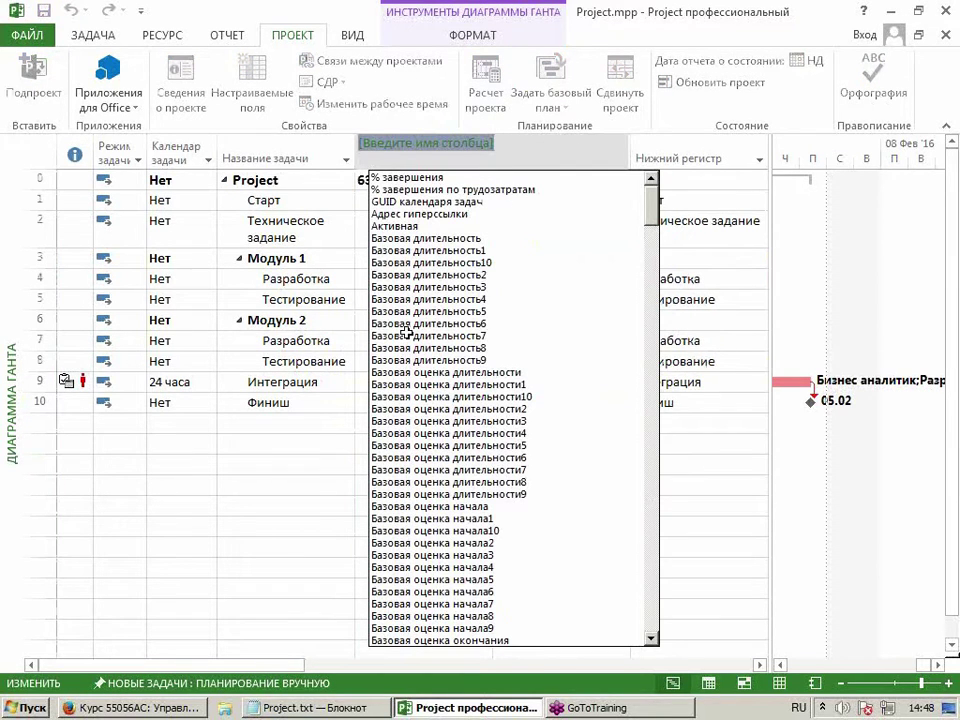
text(физический % завершения)
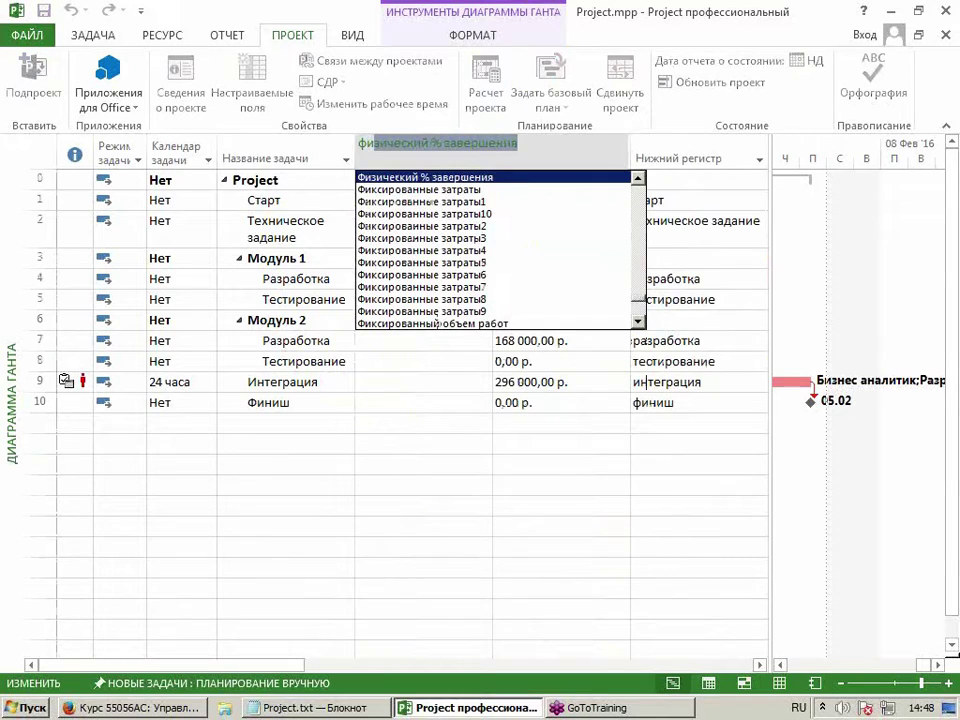
key(Down)
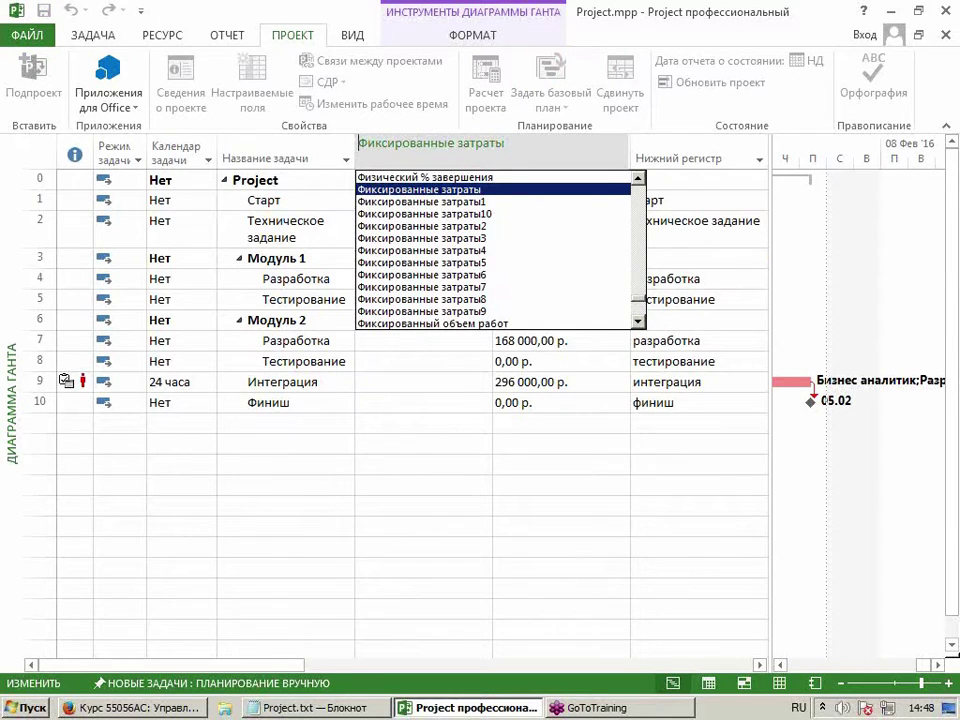
key(Return)
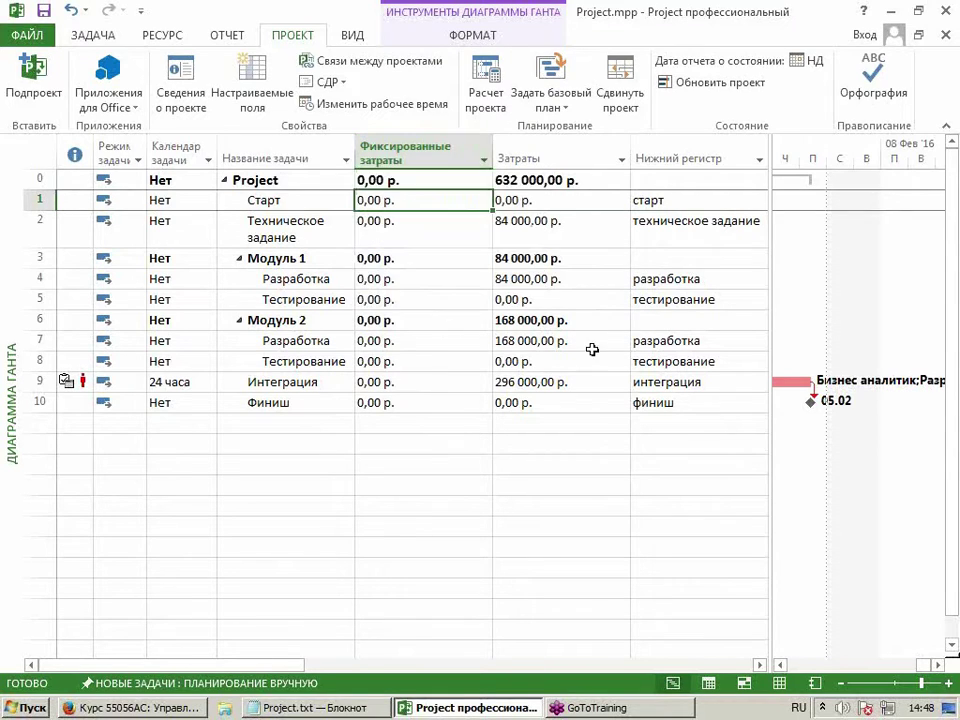
Set the total cost of Разработка under Модуль 2 to 170000 and check its fixed cost.
click(430, 345)
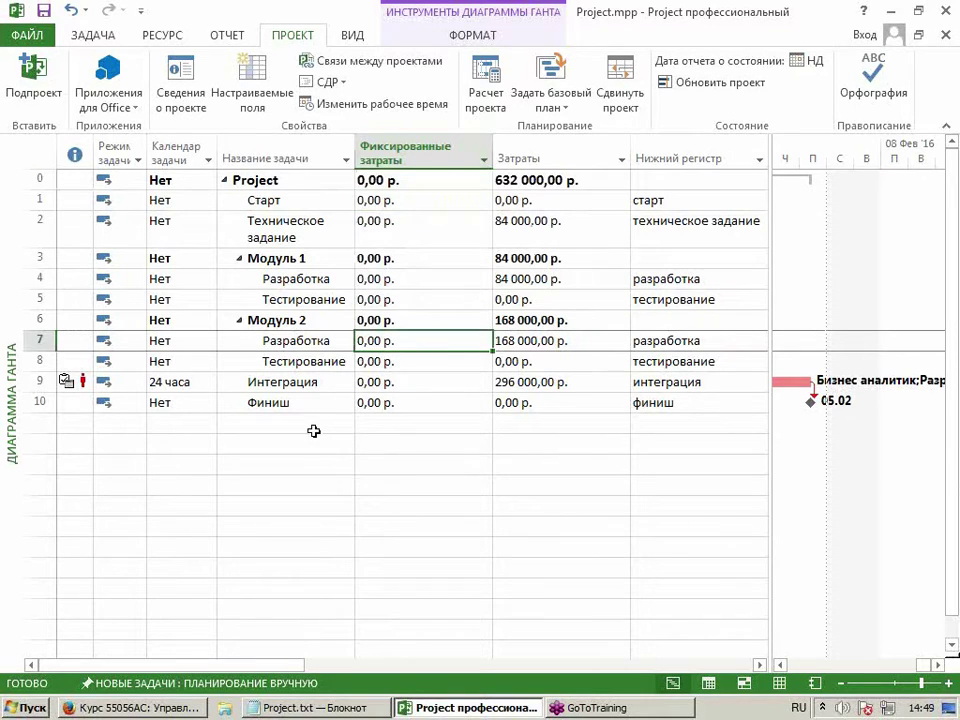
click(522, 344)
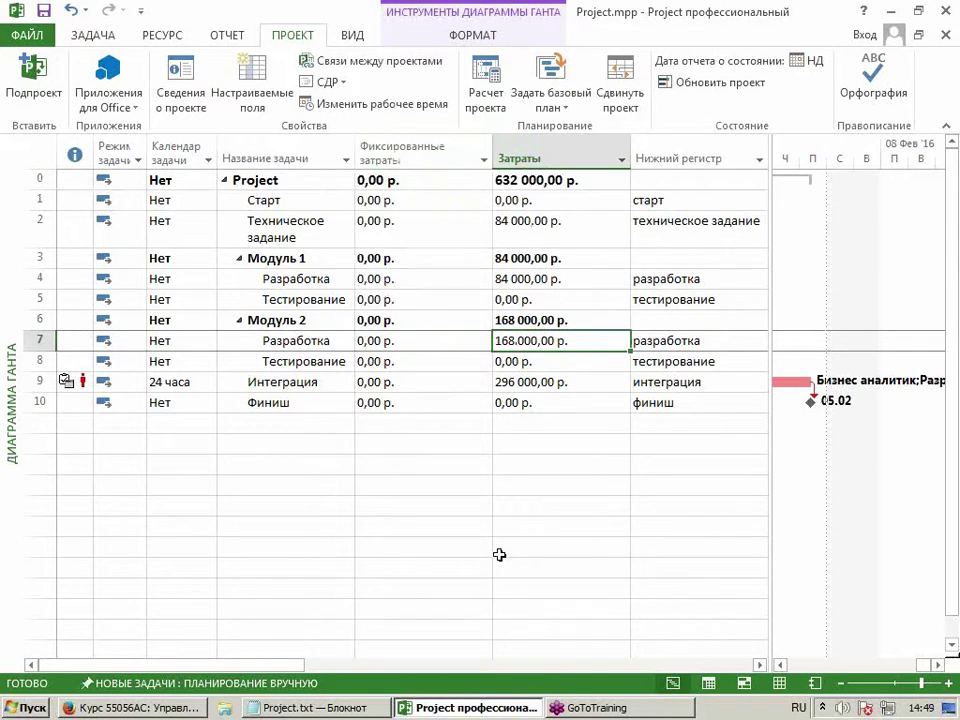
key(F2)
text(170000)
key(Return)
click(405, 340)
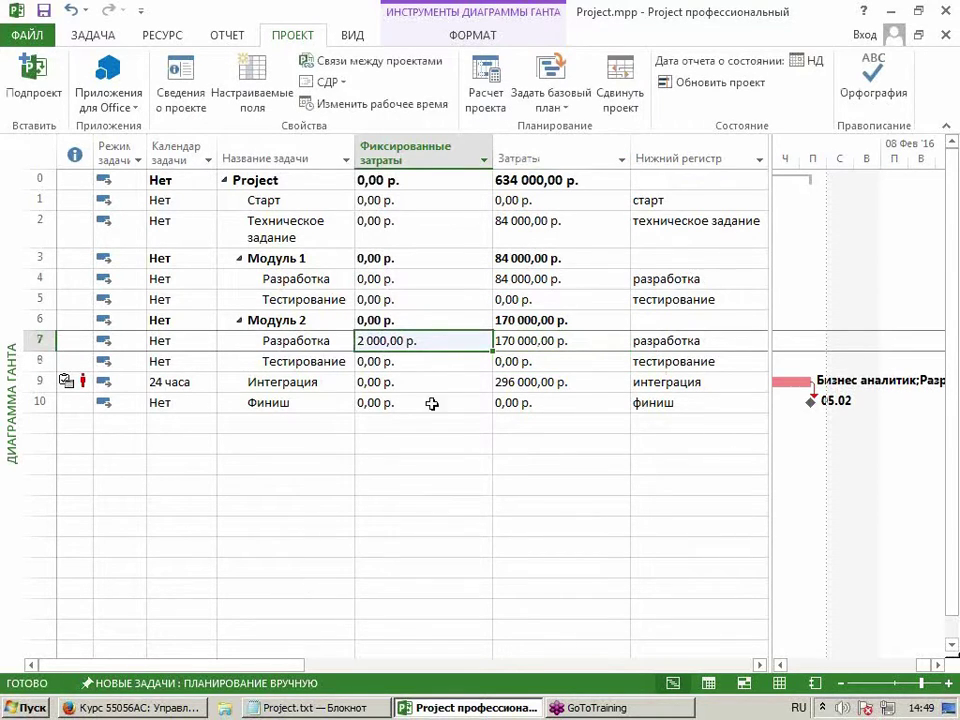
Set the fixed cost of Разработка under Модуль 1 to 6000.
click(405, 278)
text(6000)
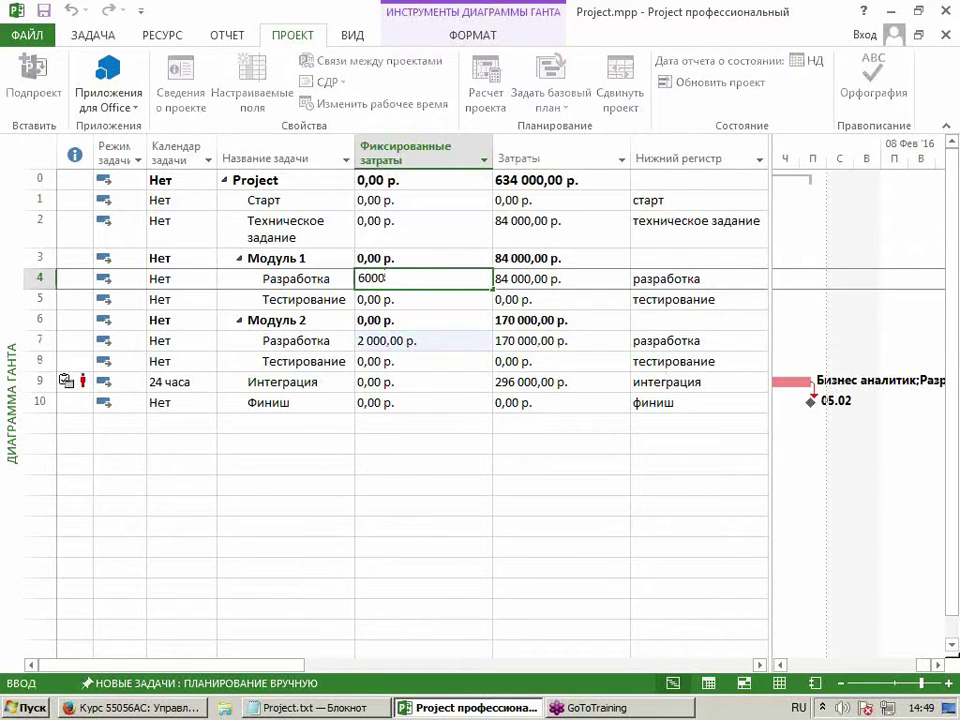
key(Return)
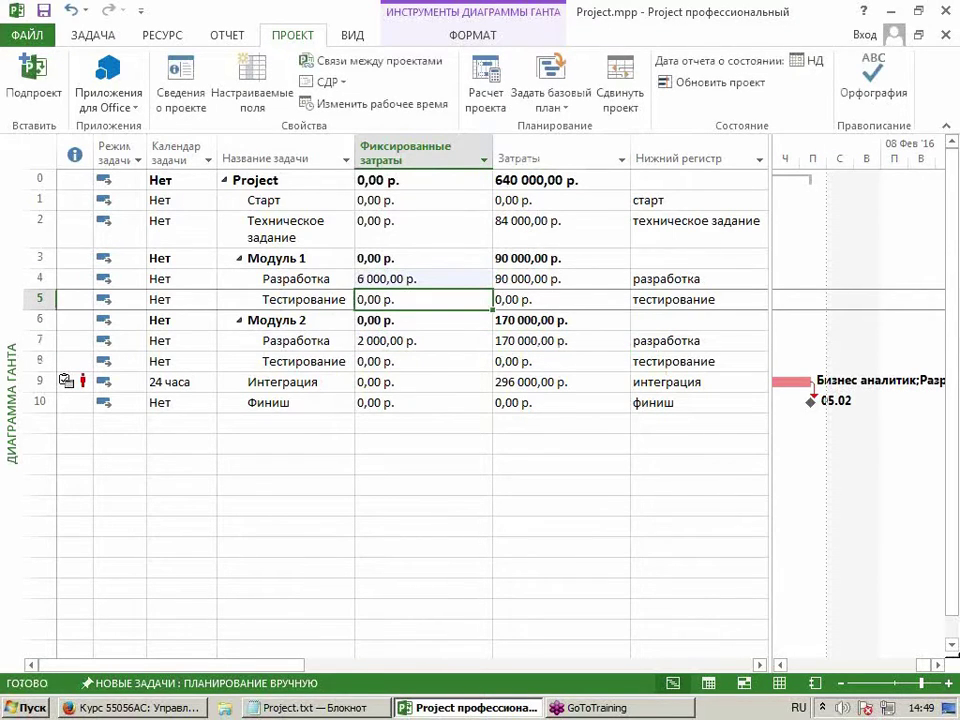
Fill the zero fixed cost of Техническое задание down through all tasks to Финиш.
drag(401, 228, 403, 396)
key(ctrl+d)
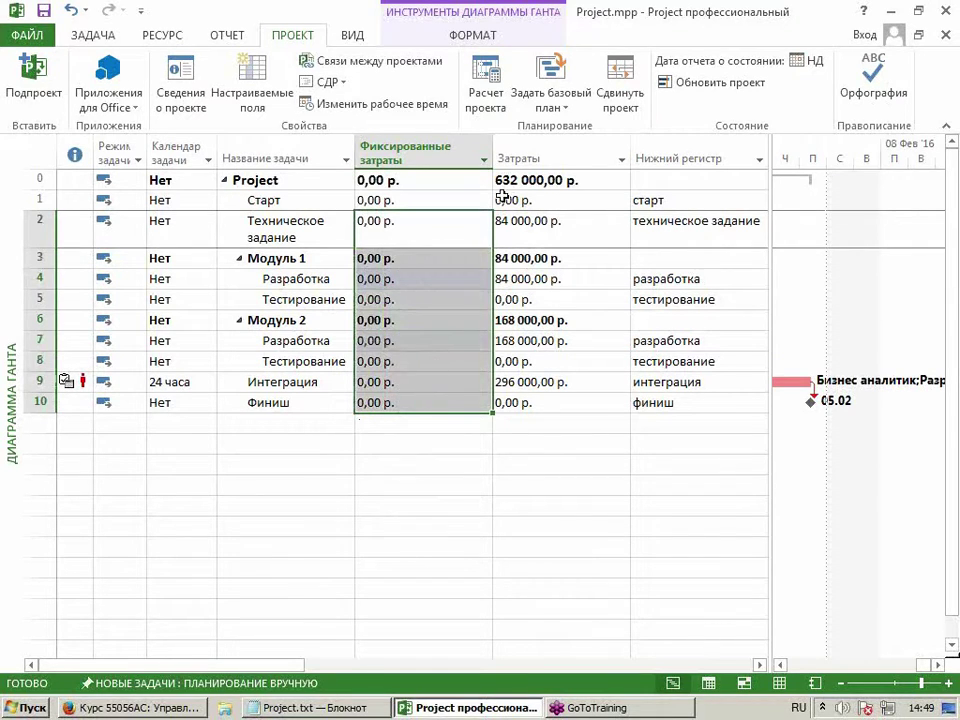
Examine how the costs of both Разработка tasks roll up into Модуль 1, Модуль 2 and the project summary.
click(505, 182)
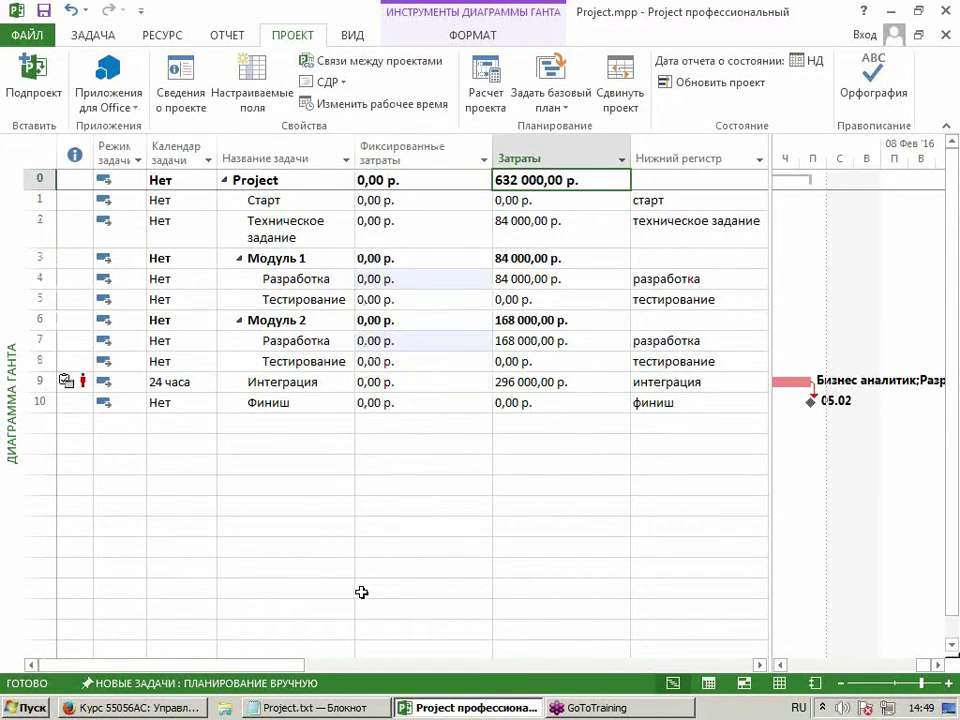
click(550, 279)
ctrl+click(542, 340)
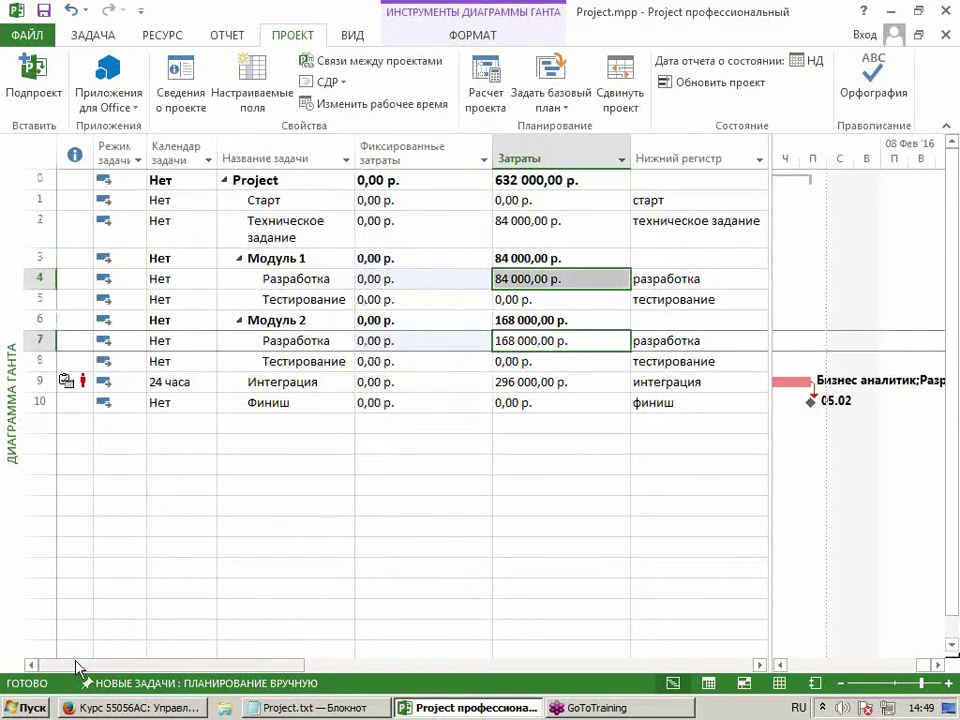
ctrl+click(525, 320)
ctrl+click(516, 258)
ctrl+click(514, 180)
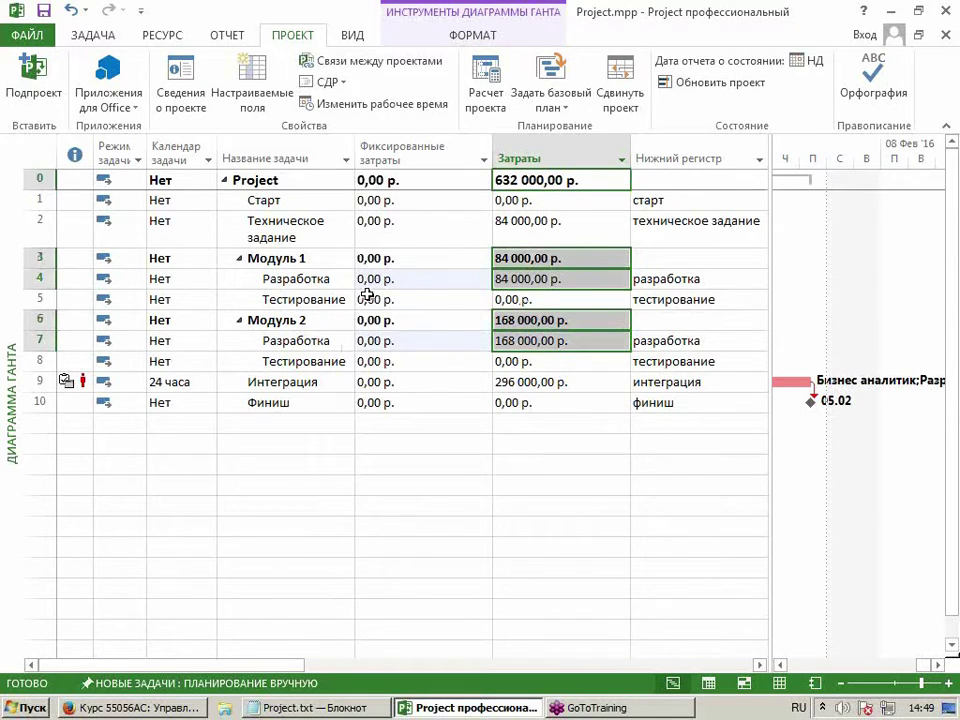
click(390, 279)
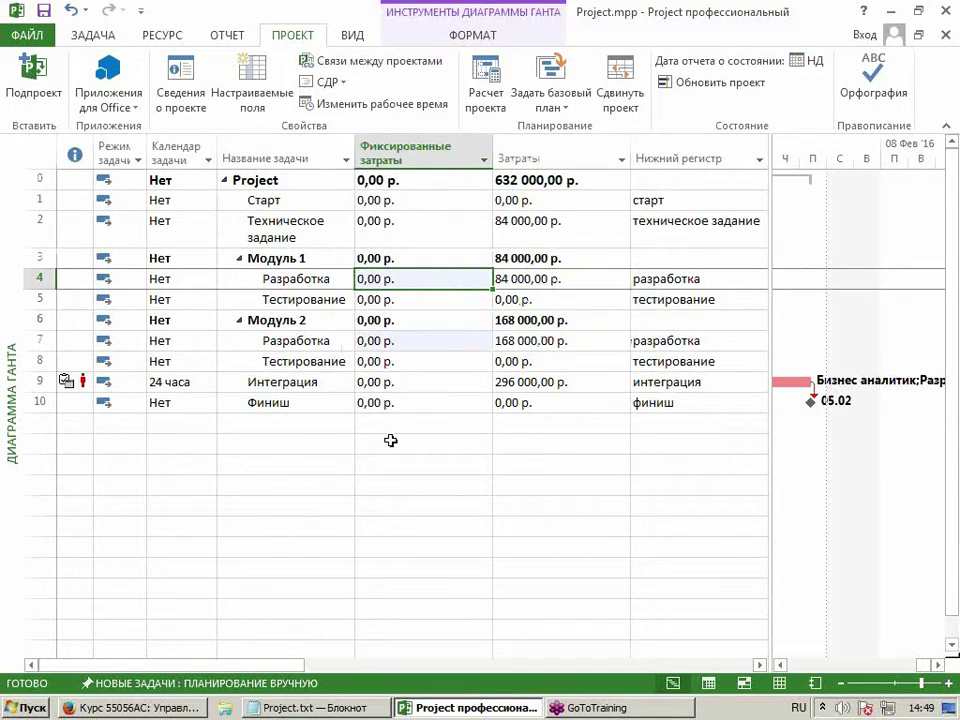
Set the fixed cost of Разработка to 2000 under Модуль 2 and 6000 under Модуль 1, and check the total costs.
click(410, 340)
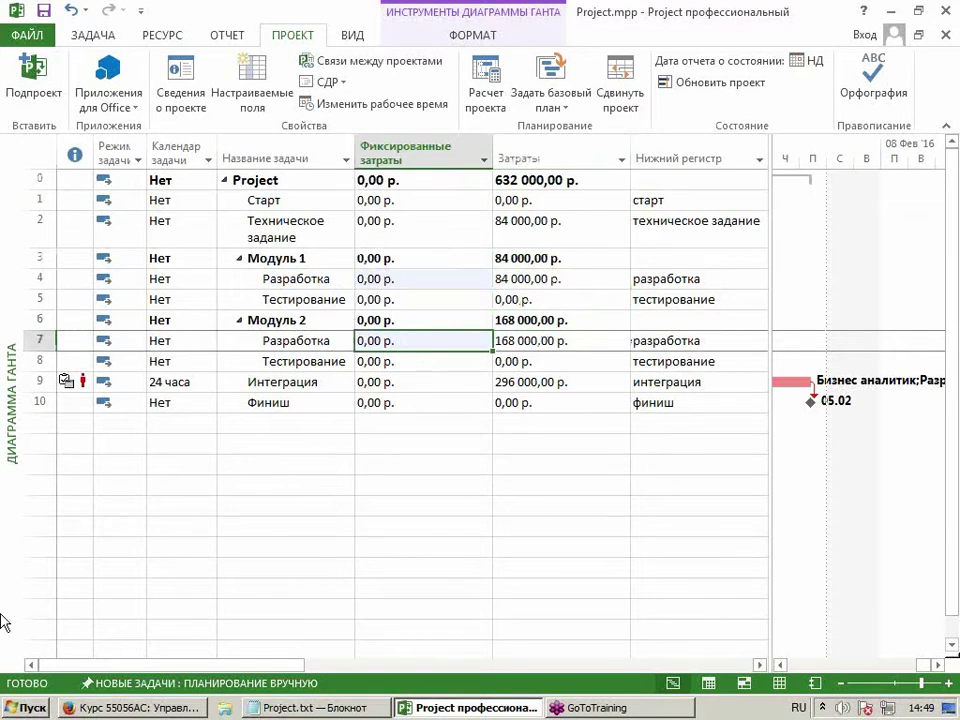
text(2000)
key(Return)
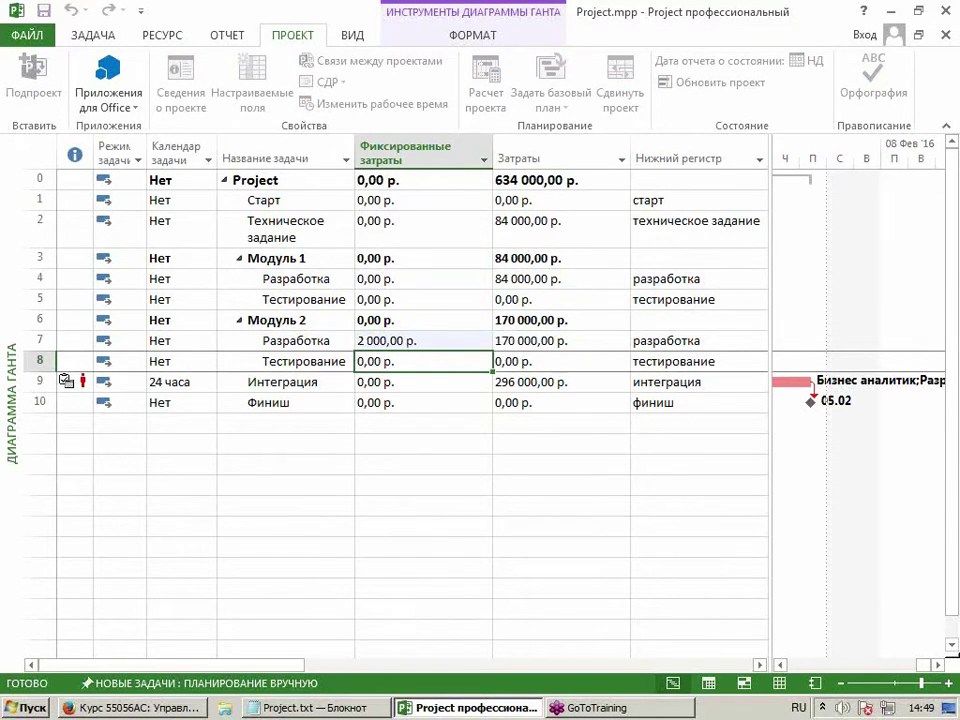
click(430, 280)
text(6 )
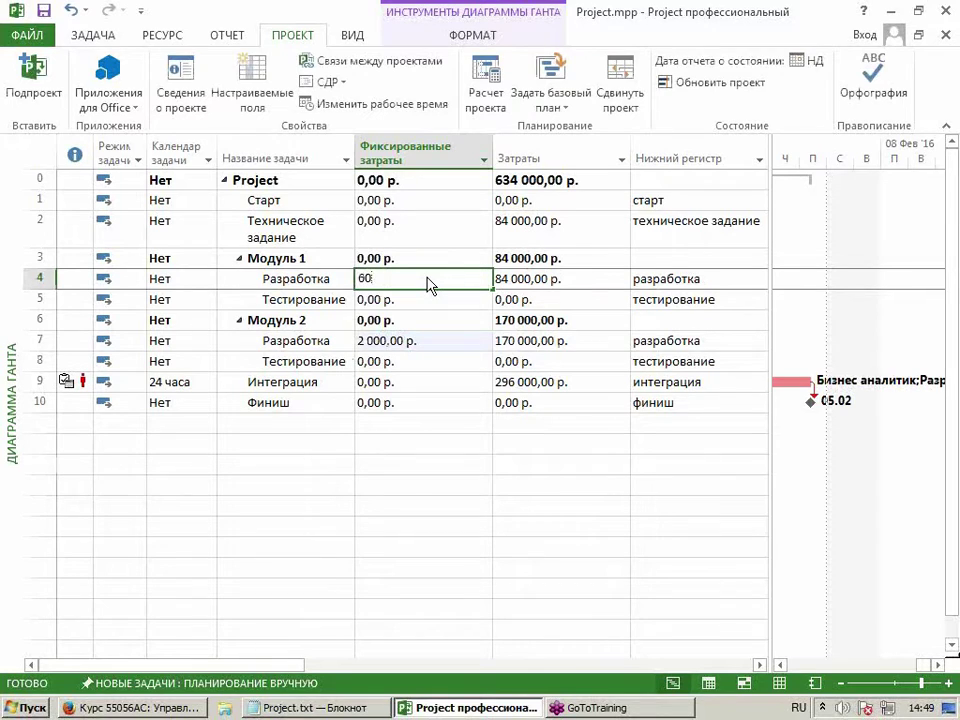
text(000)
key(Return)
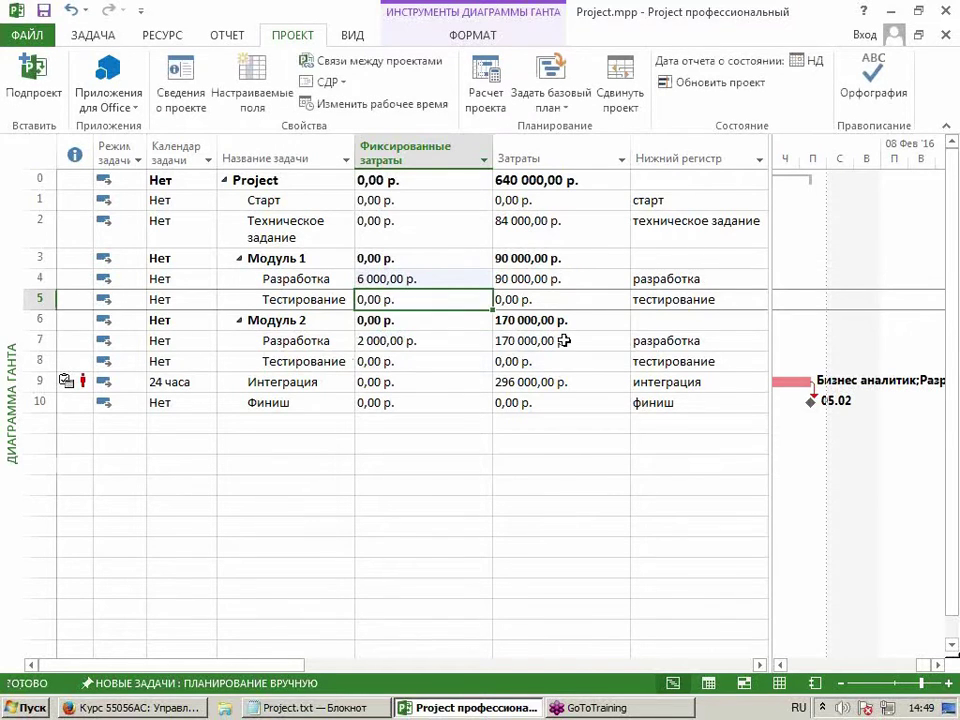
click(549, 280)
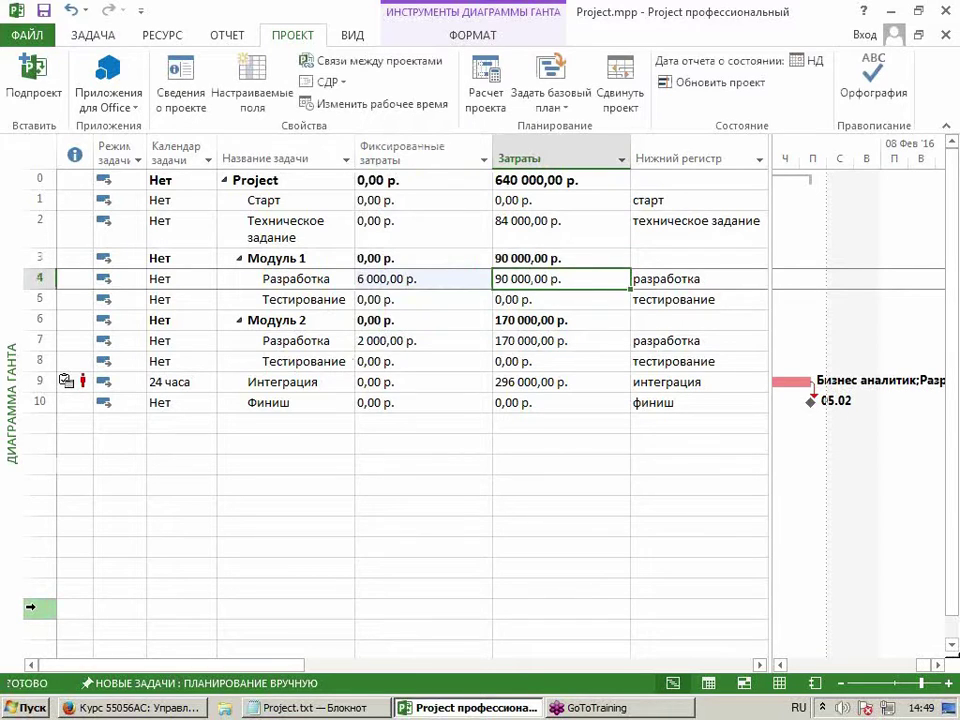
click(530, 341)
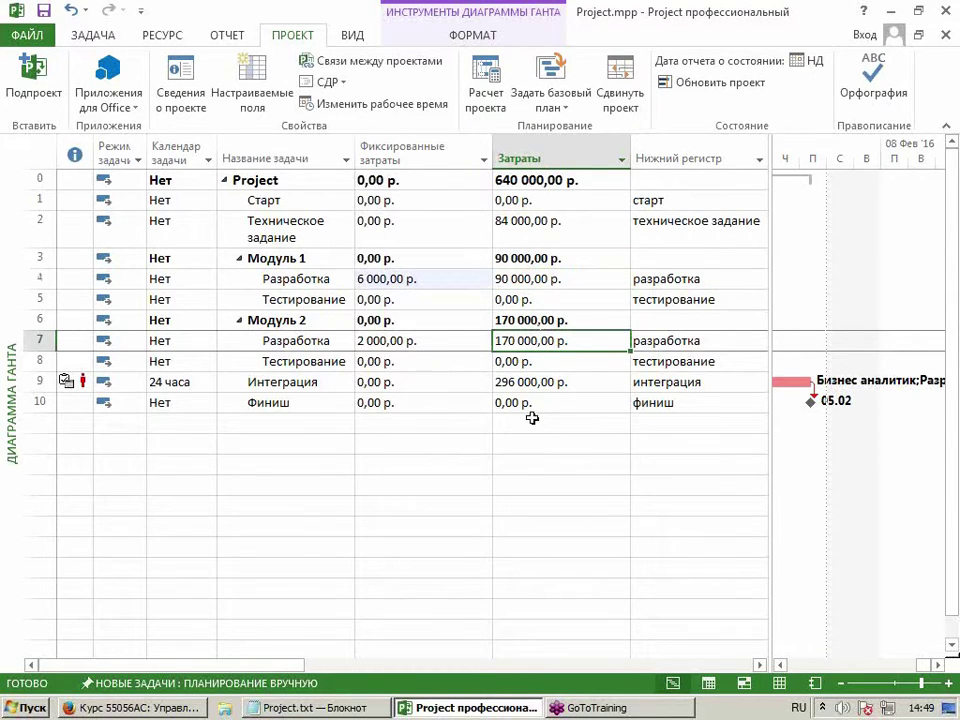
click(525, 181)
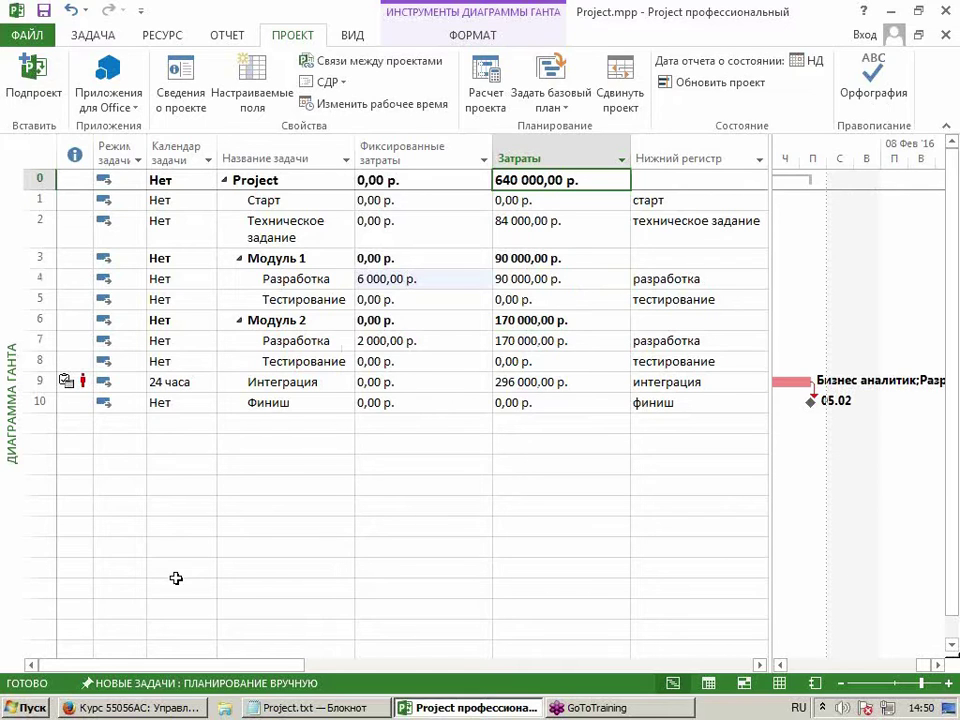
Insert the custom cost column Затраты1 before Фиксированные затраты and compare the fixed and total costs of both Разработка tasks.
click(378, 153)
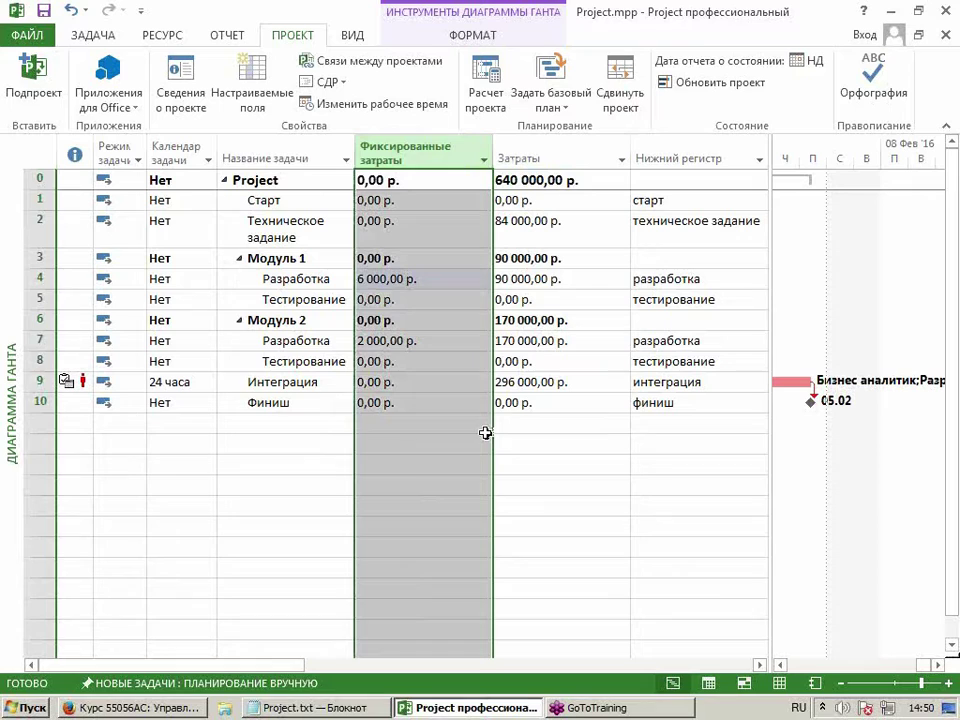
key(Insert)
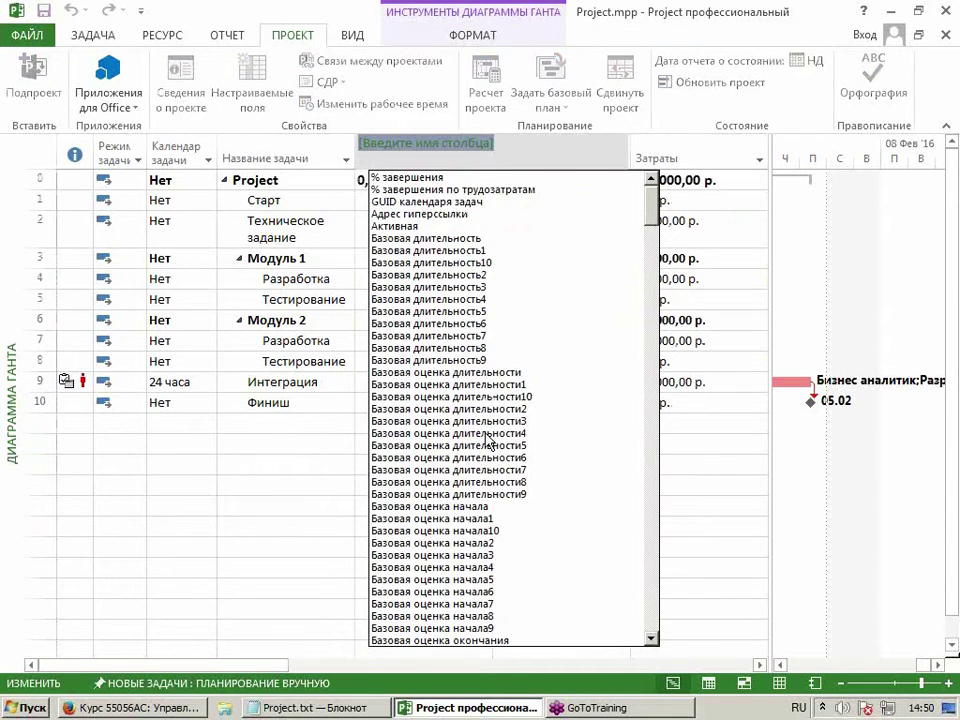
text(затраты)
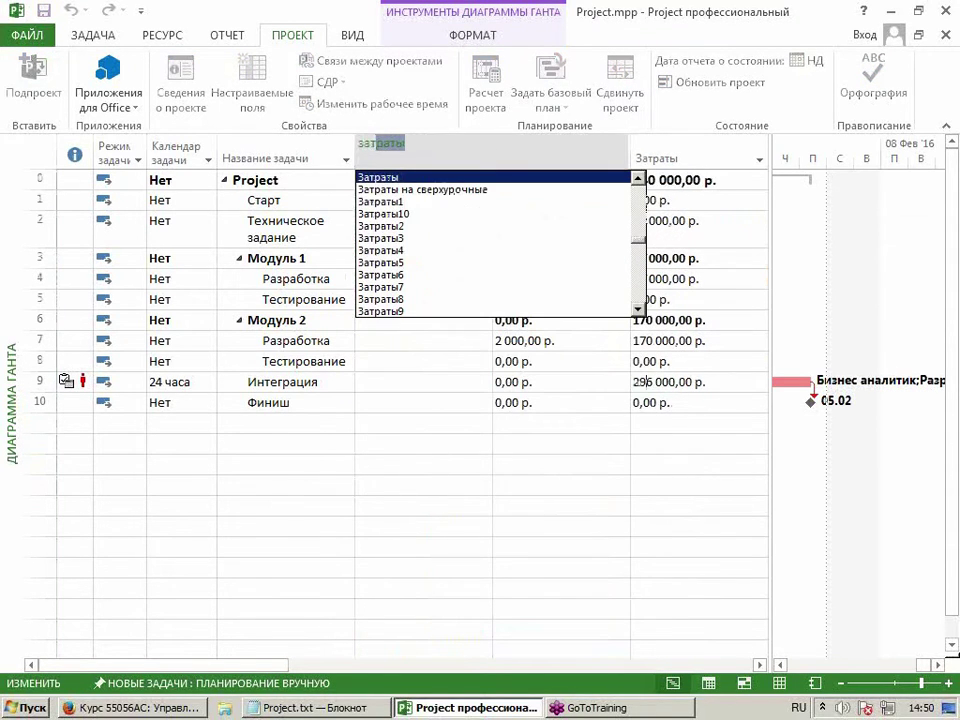
key(Down)
key(Down)
key(Return)
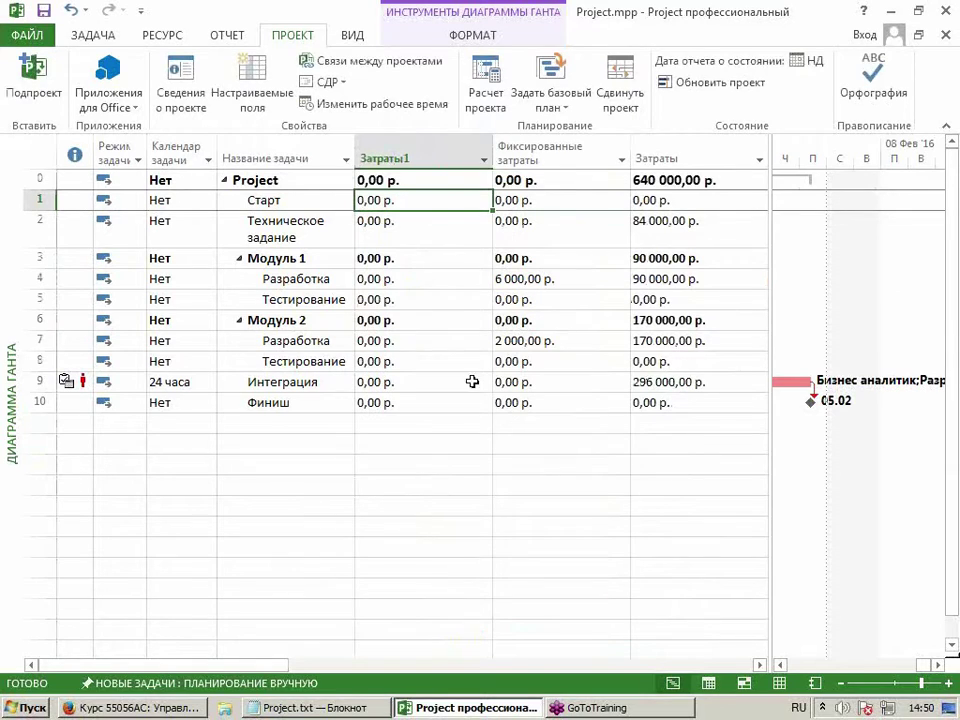
click(420, 158)
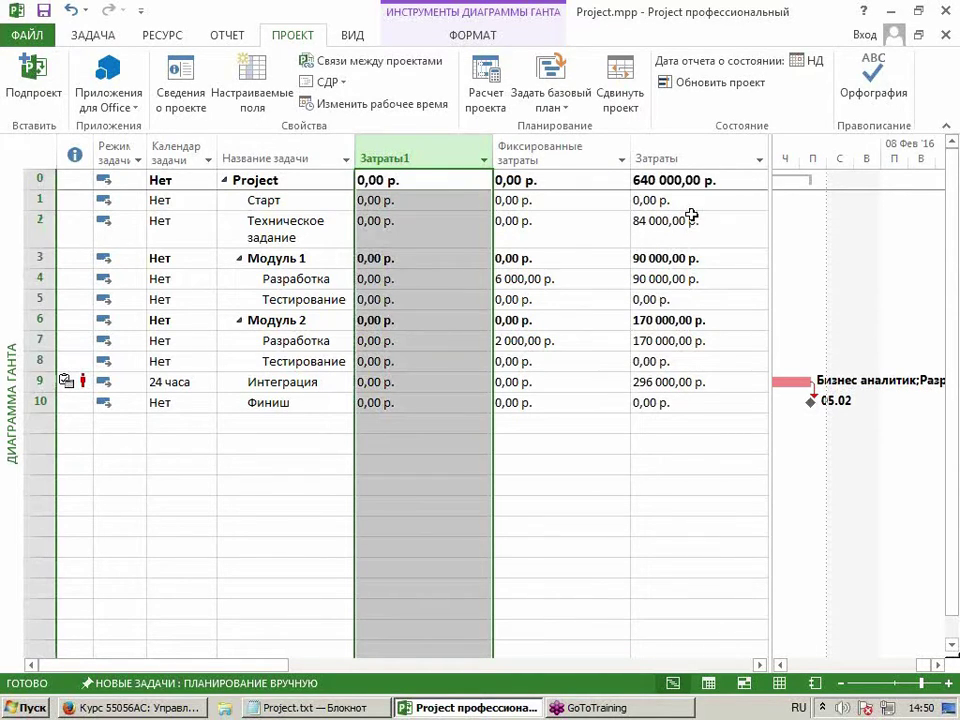
click(653, 279)
key(shift+Left)
ctrl+click(625, 341)
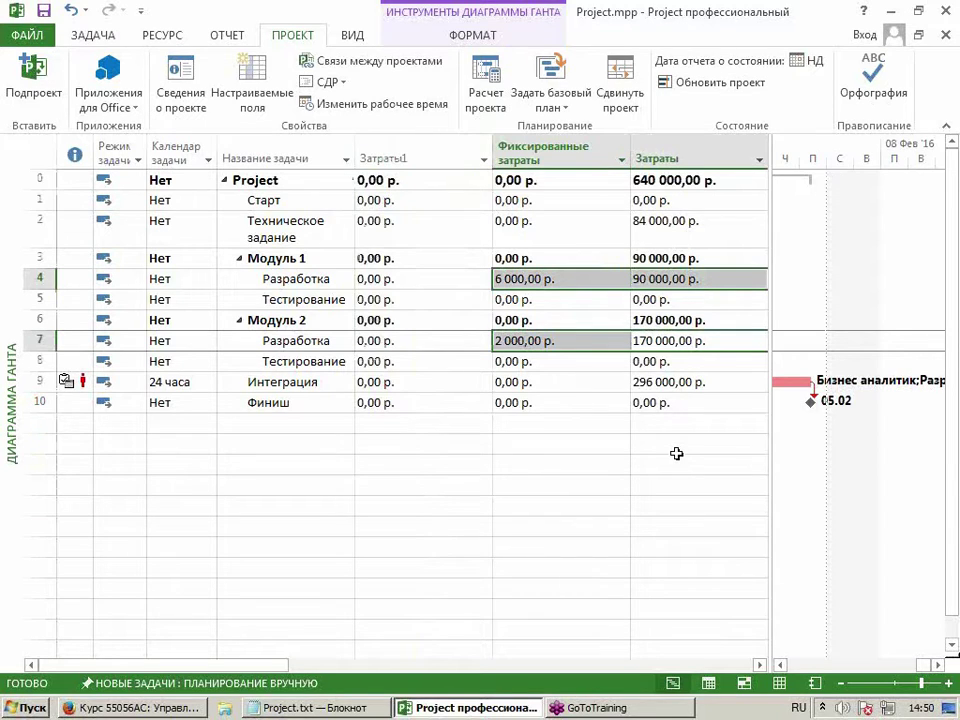
Define the formula [Затраты] - [Фиксированные затраты] for the custom field Затраты1.
click(402, 148)
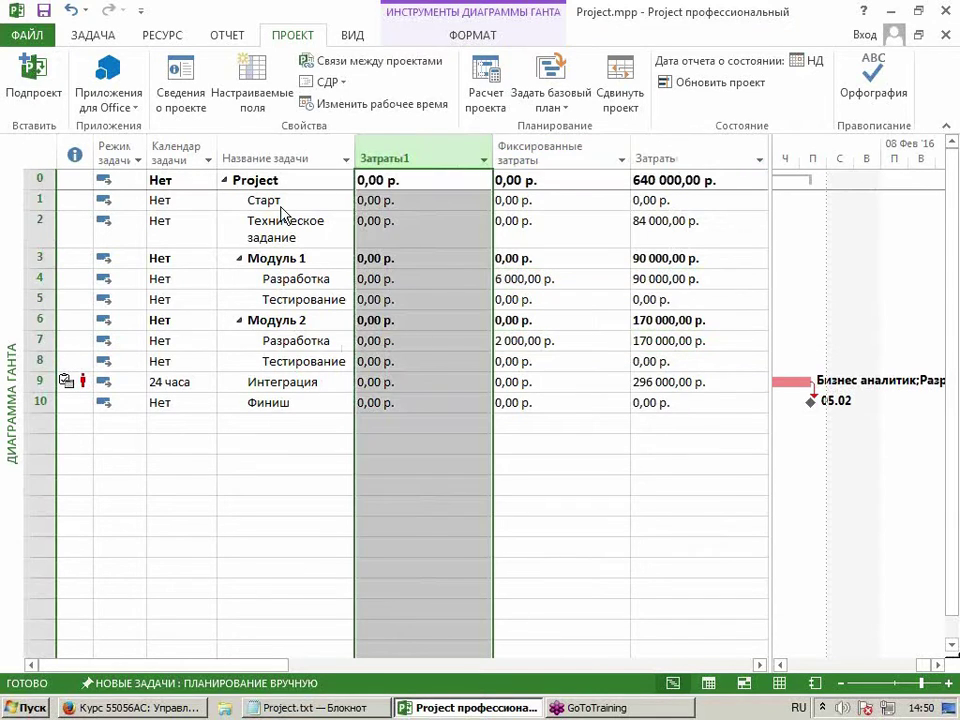
click(252, 85)
click(407, 371)
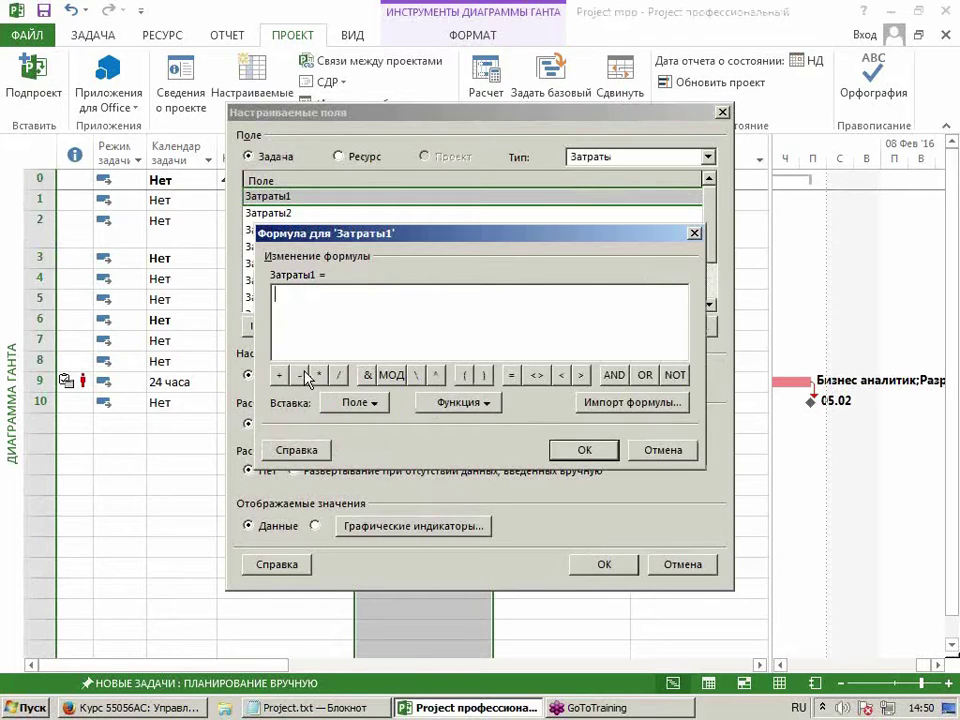
click(373, 404)
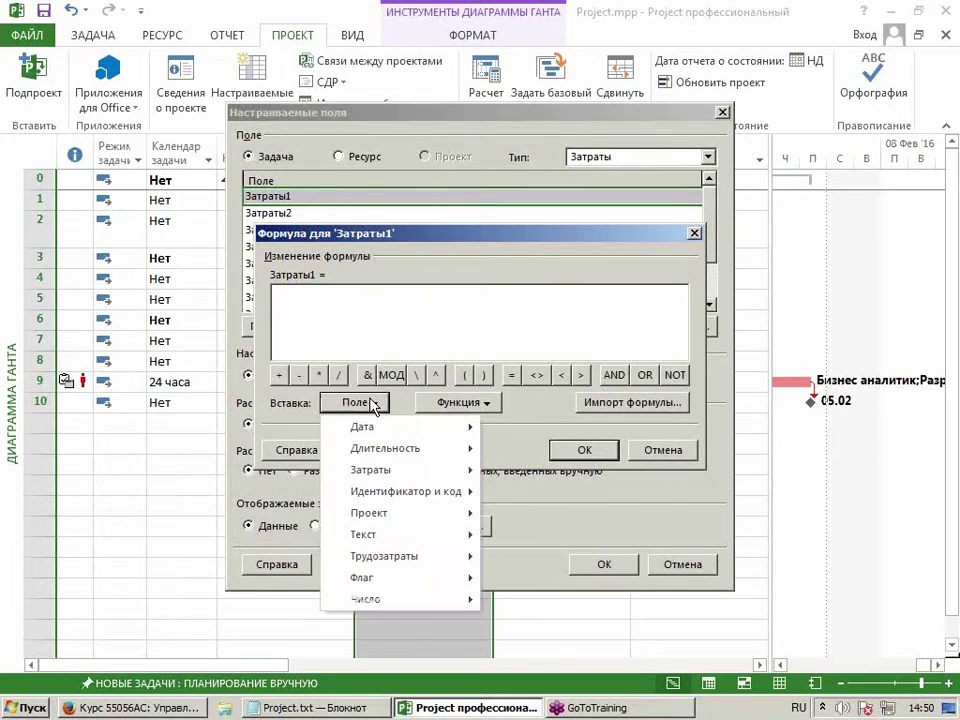
mouse_move(377, 469)
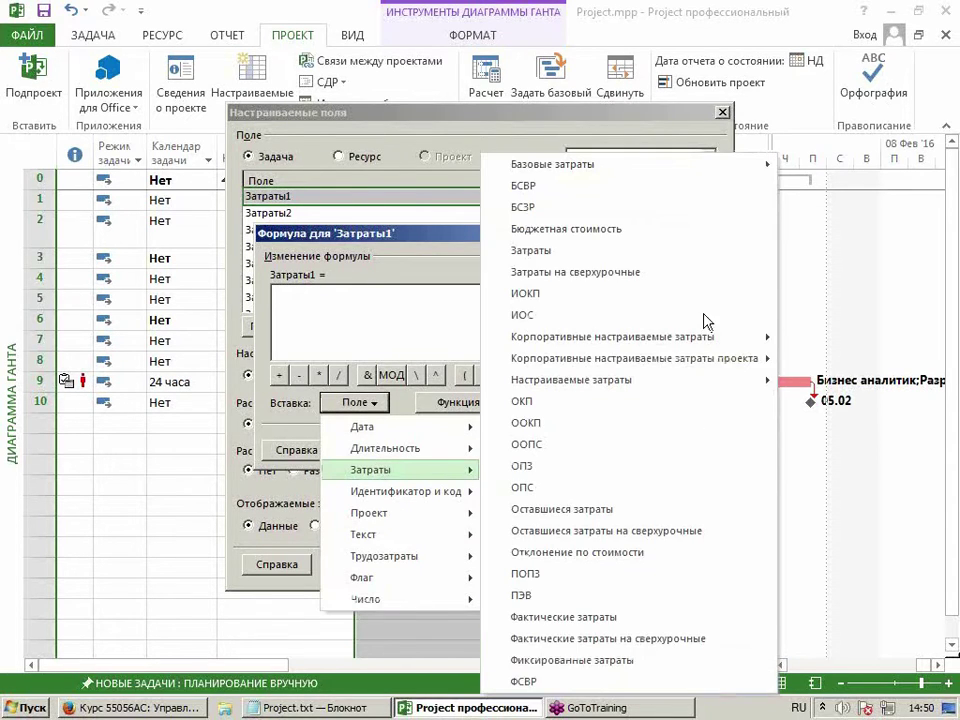
click(670, 258)
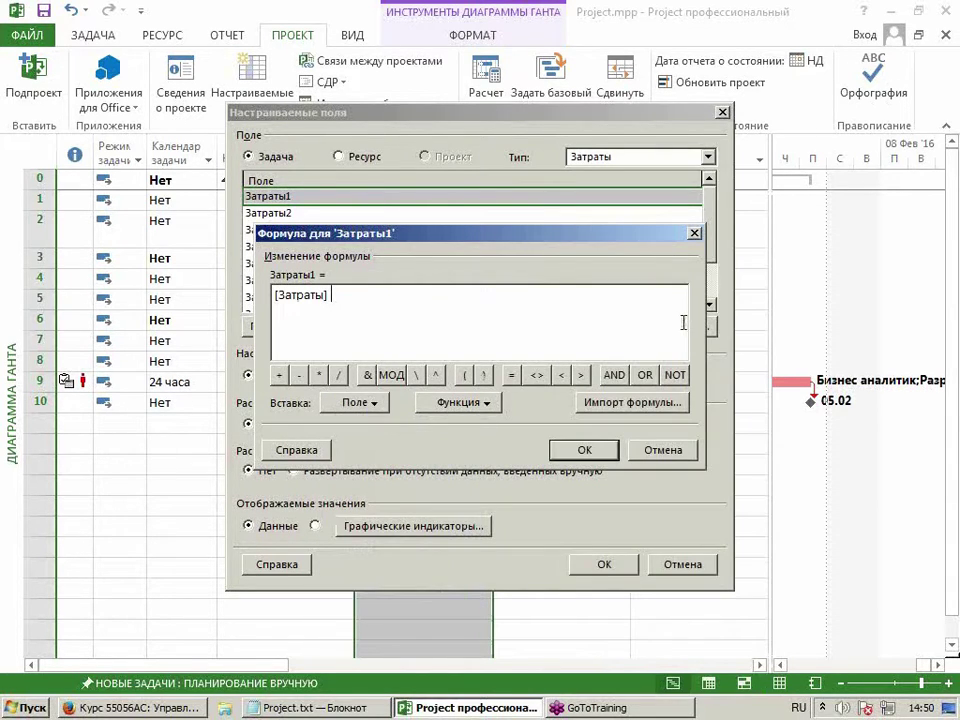
click(299, 375)
click(350, 404)
mouse_move(370, 469)
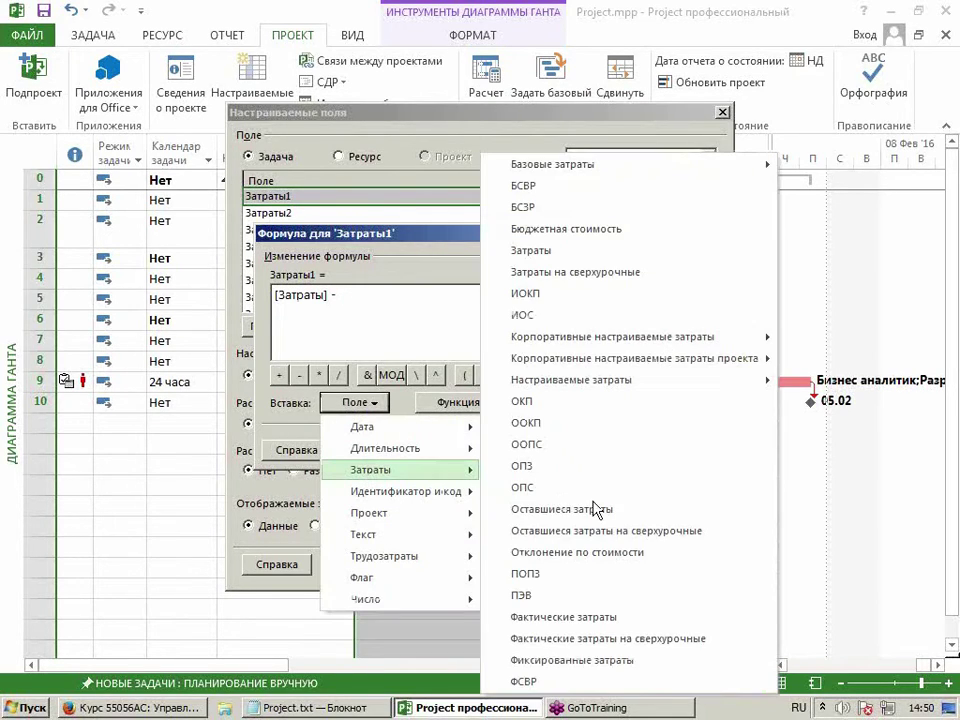
click(573, 660)
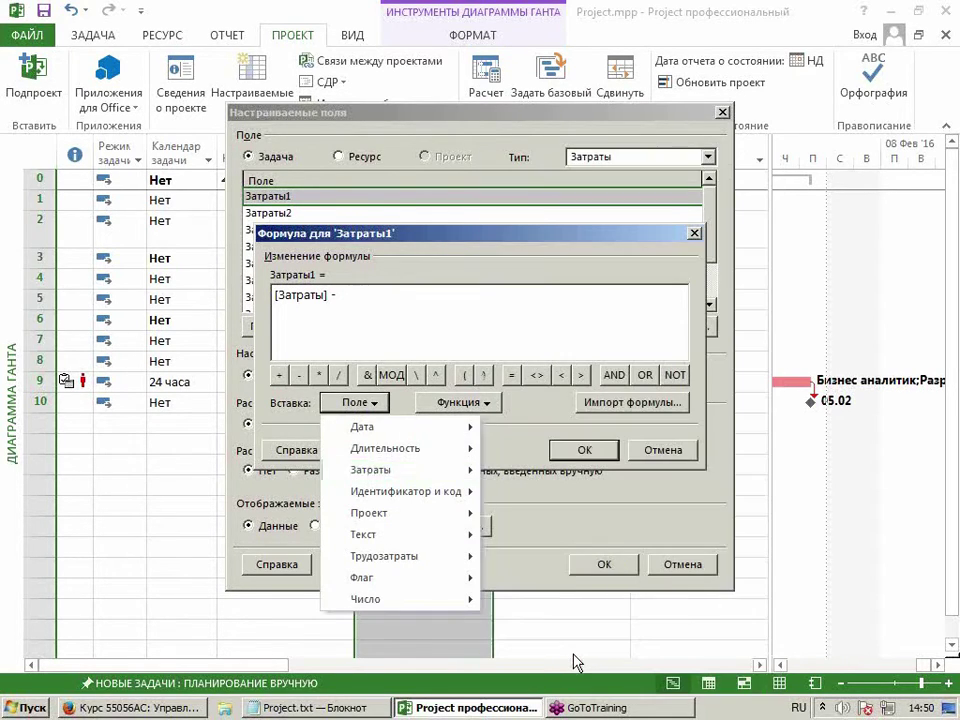
click(585, 450)
key(Return)
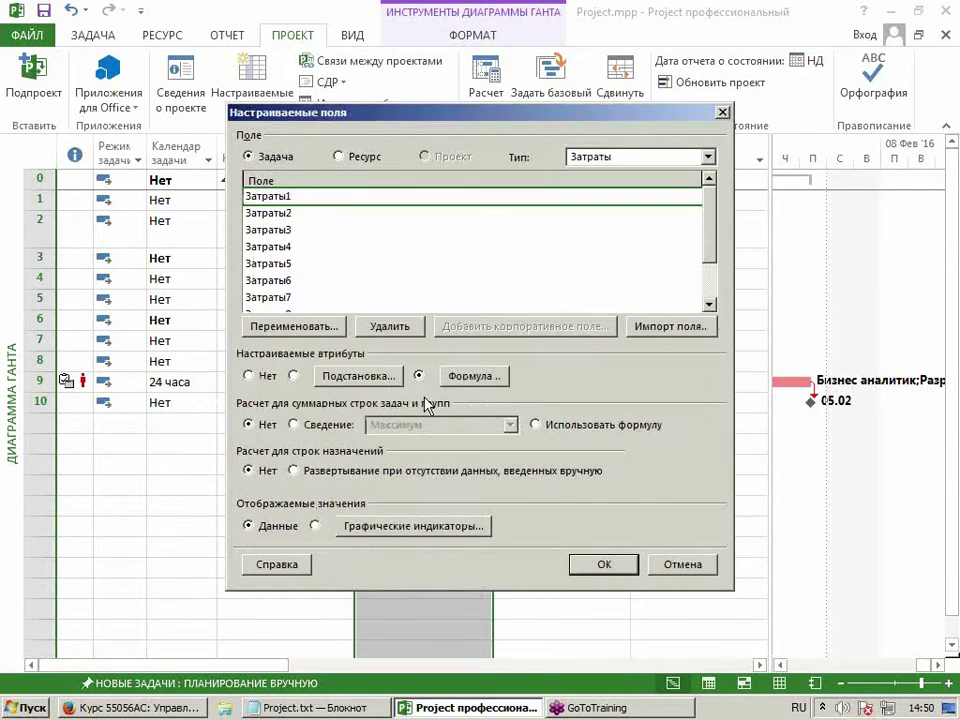
Rename the custom field Затраты1 to "Затраты на ресурсы" and apply the custom field settings.
click(321, 334)
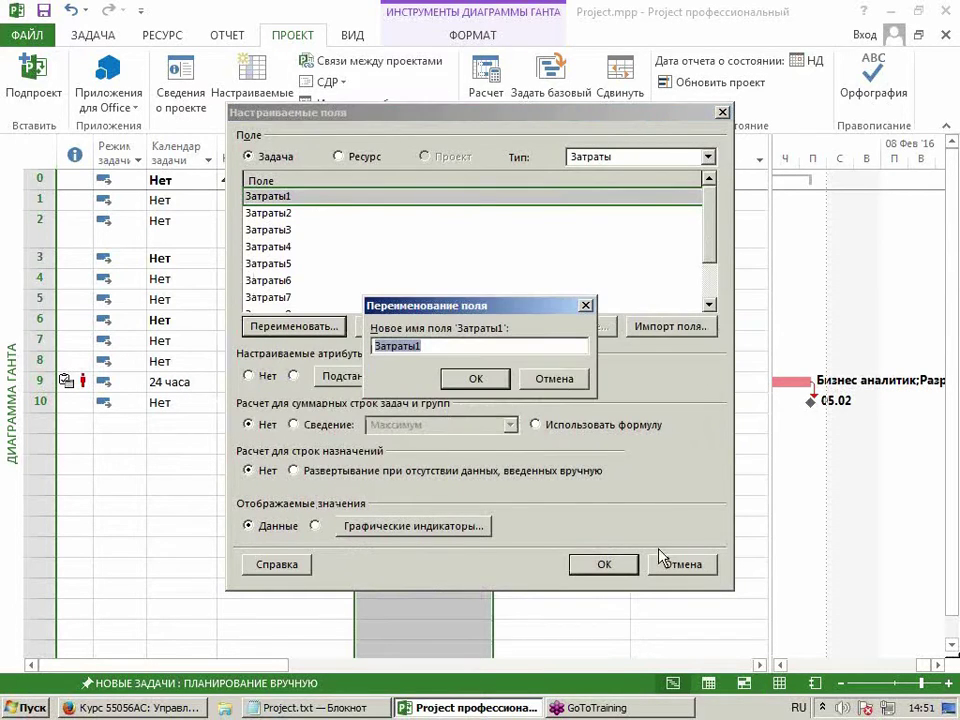
text(Затраты)
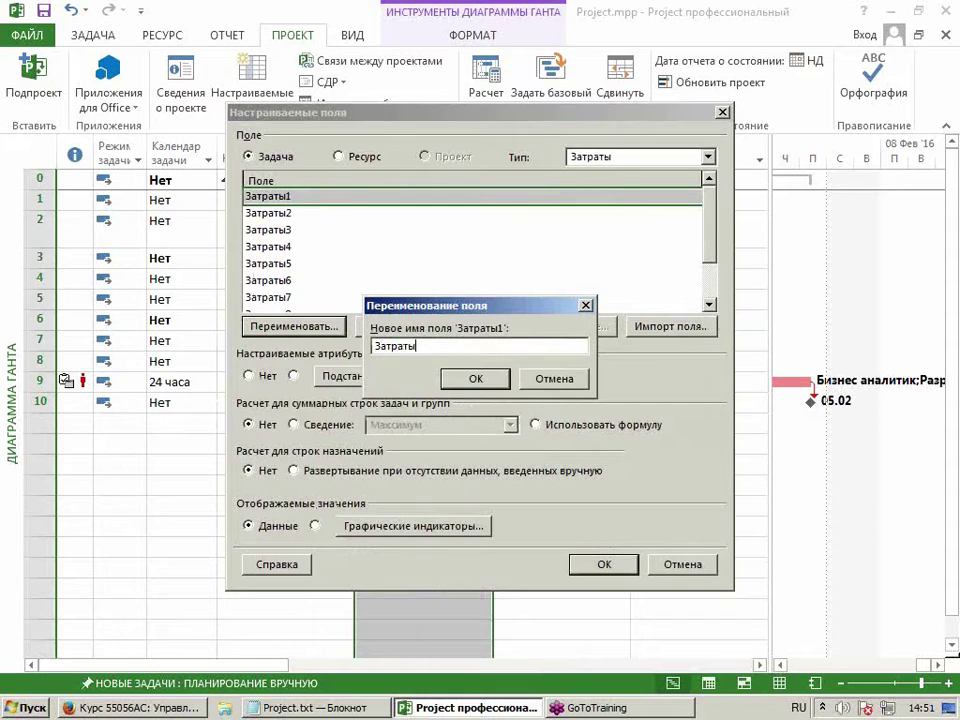
text( на ресрсы)
key(Left)
key(Left)
key(Left)
text(у)
click(476, 379)
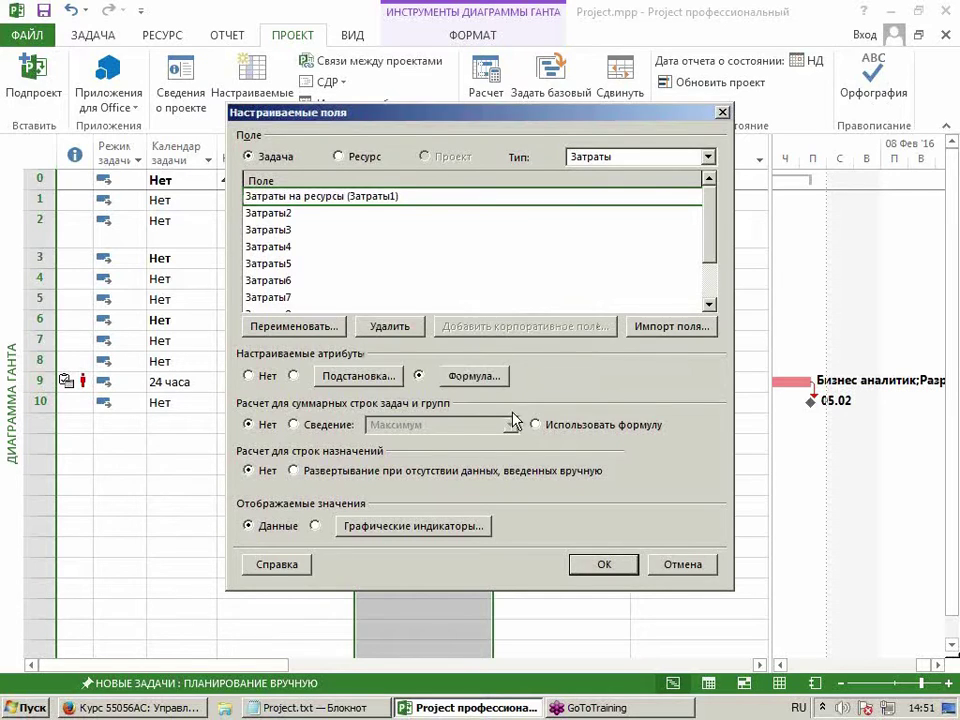
click(604, 564)
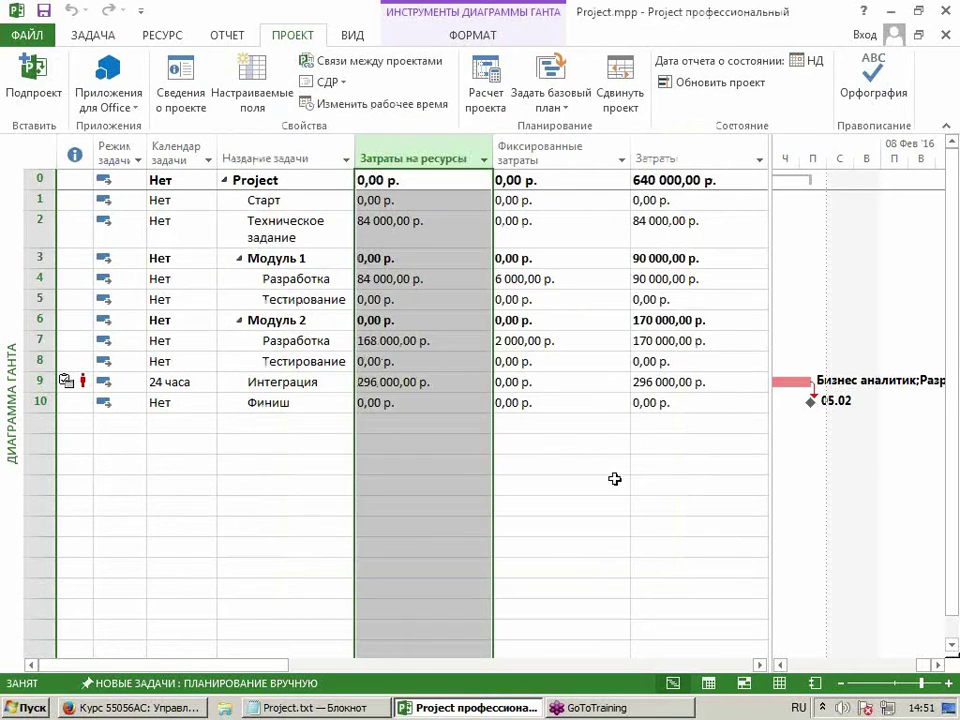
Check the resource costs of both Разработка tasks and make Затраты на ресурсы roll up as Сумма in summary rows.
click(437, 340)
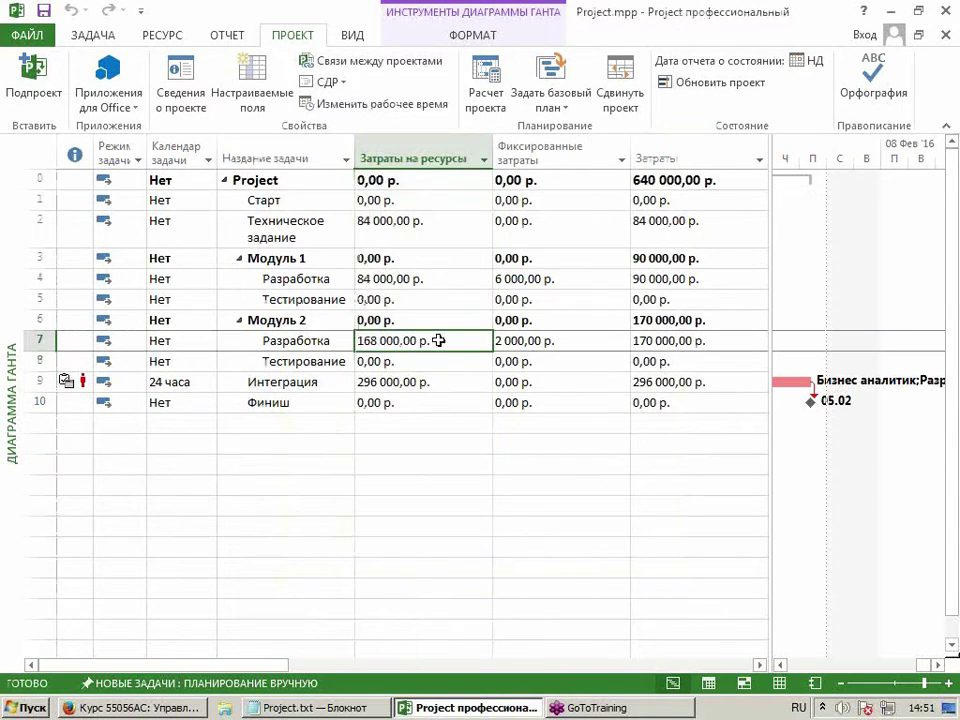
ctrl+click(416, 283)
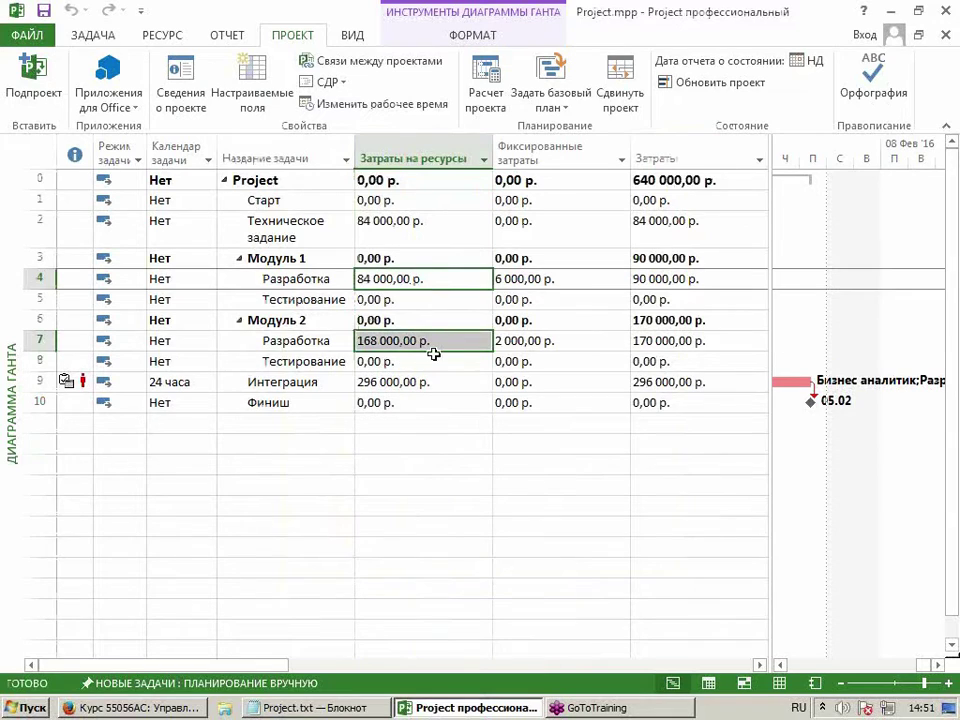
click(416, 158)
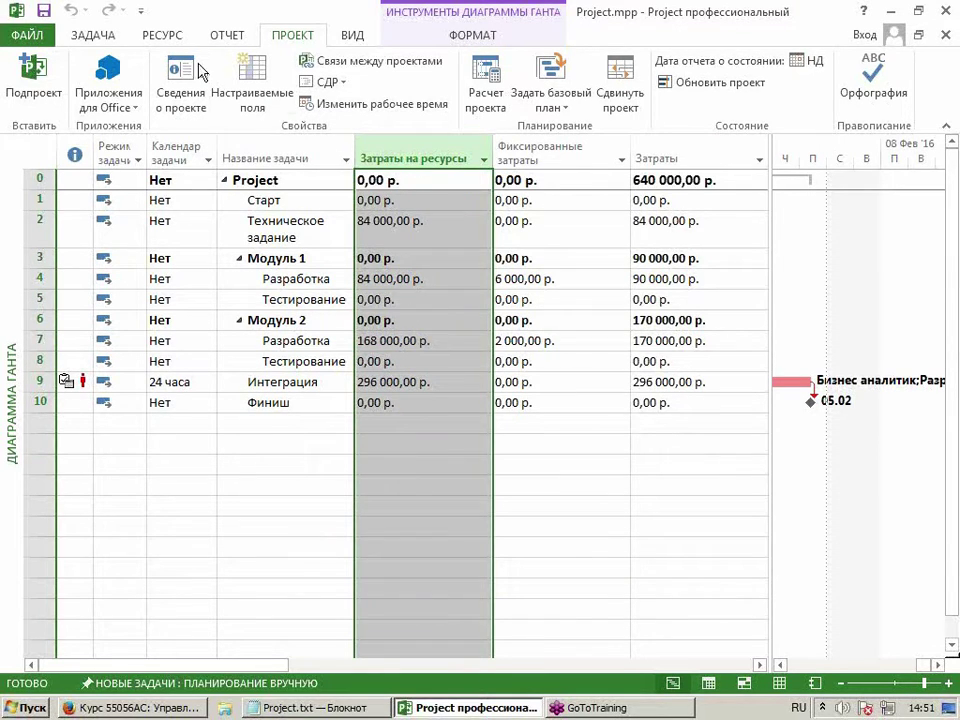
click(242, 80)
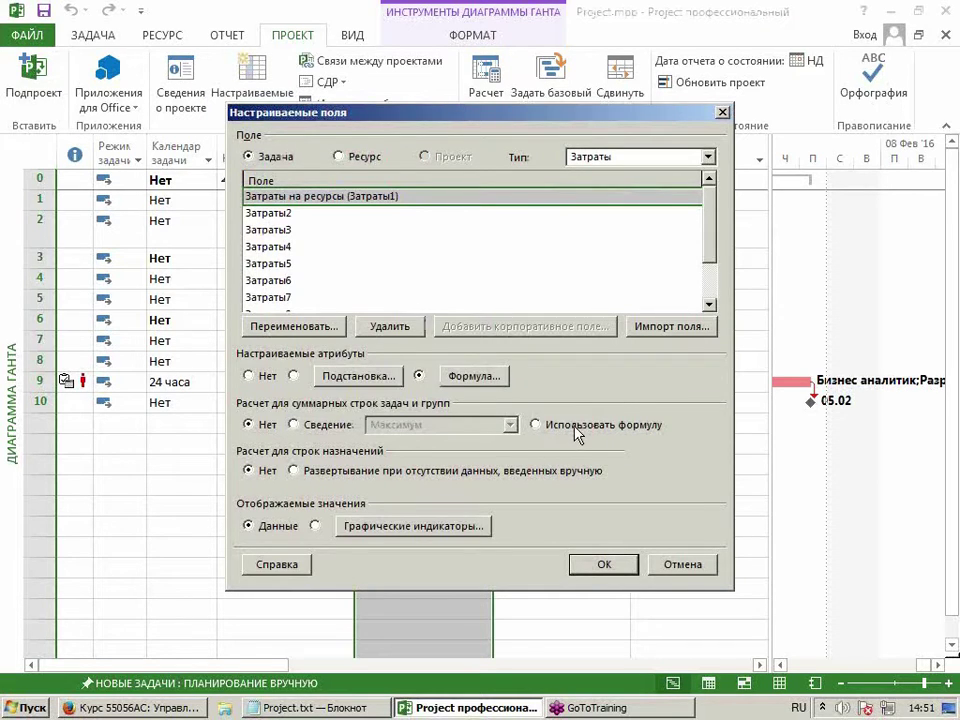
drag(584, 120, 564, 83)
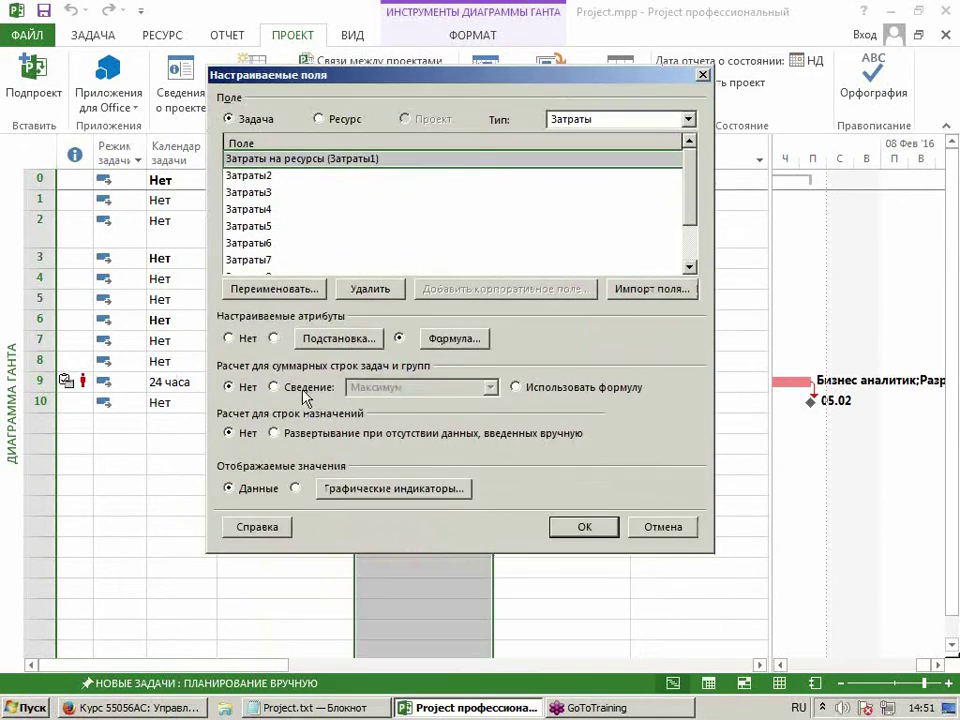
click(380, 388)
click(386, 465)
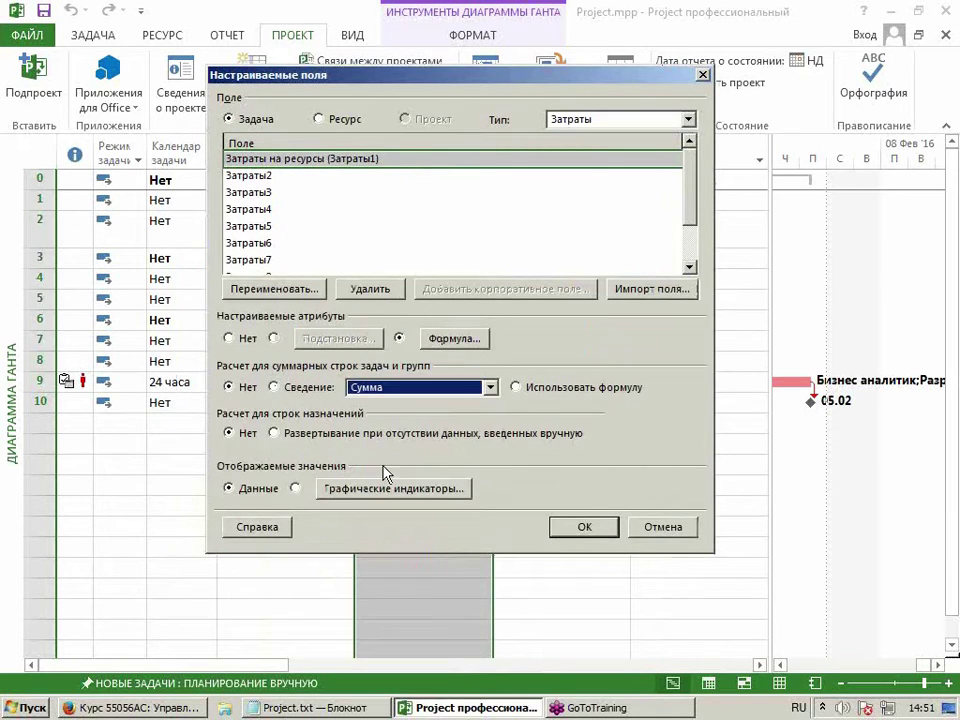
click(583, 527)
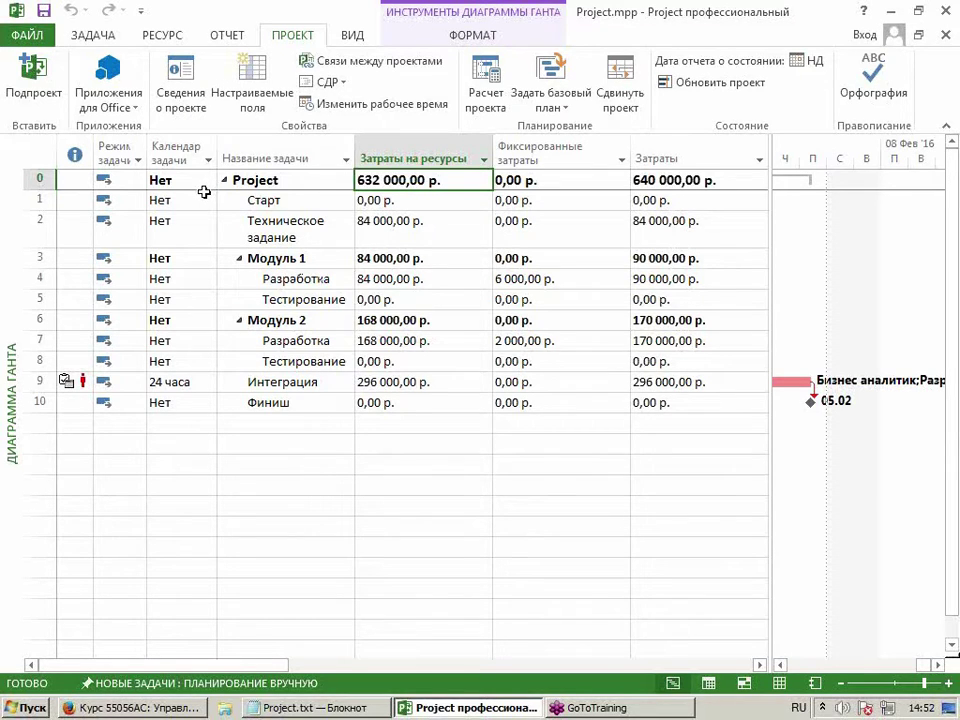
Review the project's display options for currency symbol, decimal places and available currencies, keeping RUB selected.
click(28, 36)
click(56, 472)
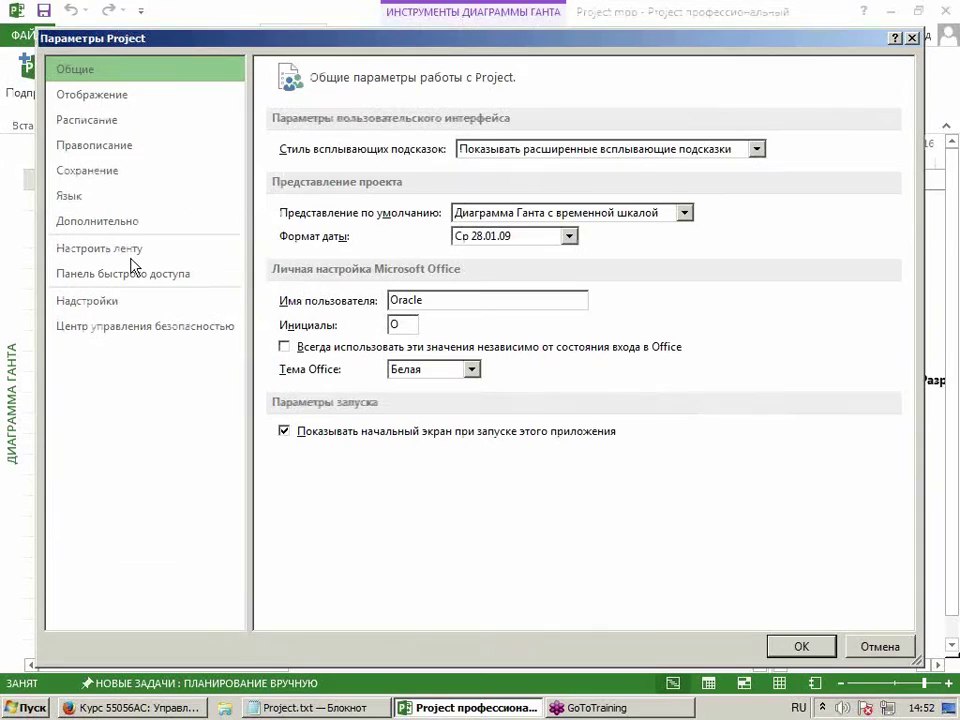
click(125, 94)
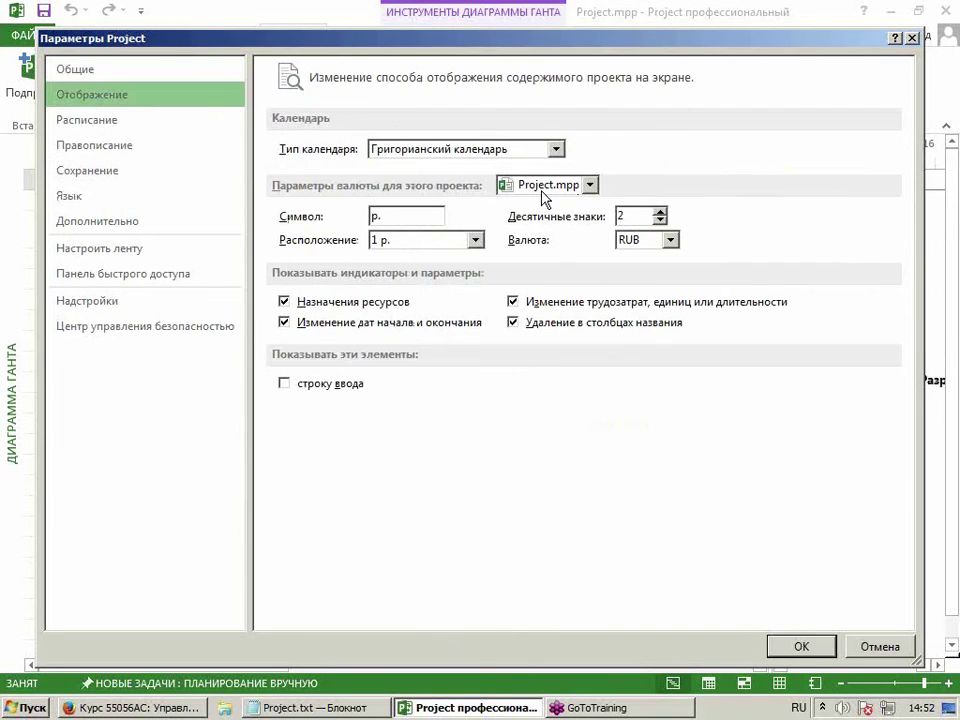
click(630, 240)
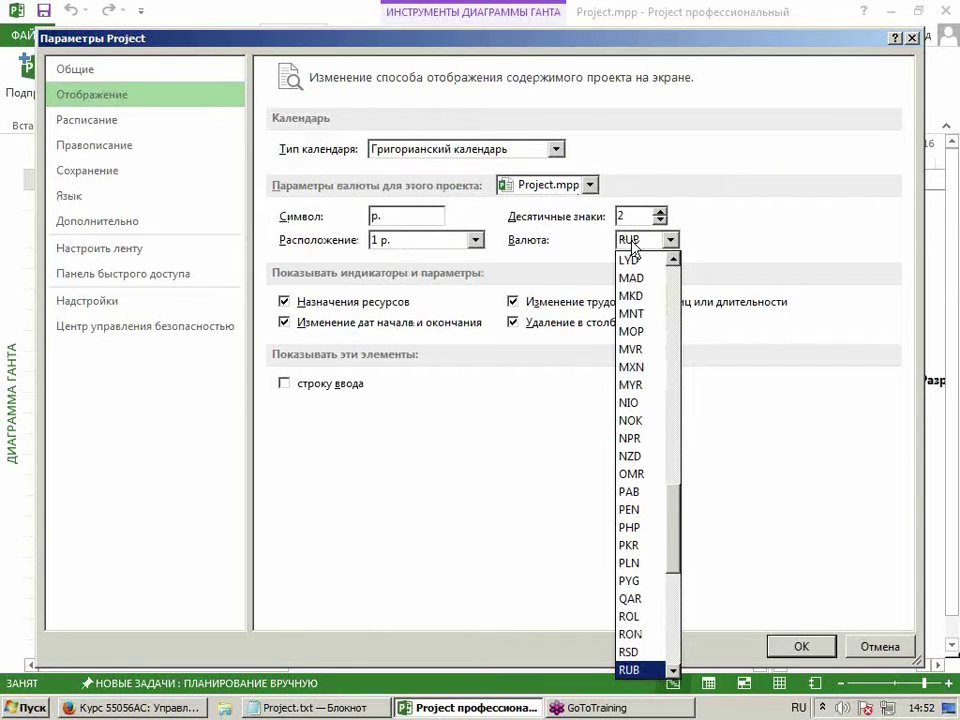
click(632, 244)
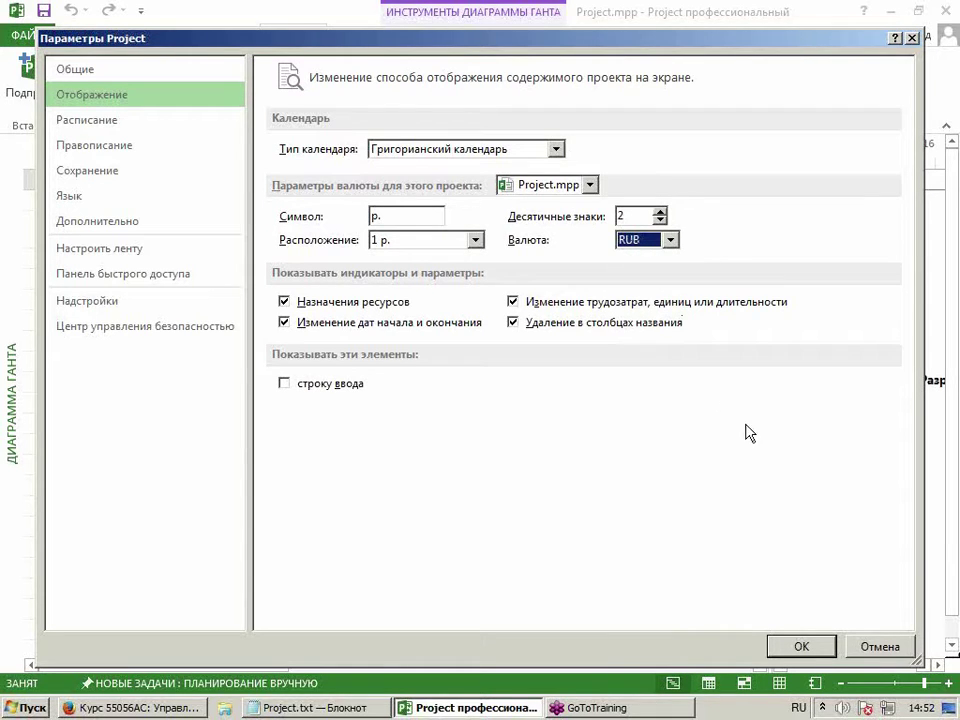
click(818, 646)
Insert the custom text column Текст4 before Затраты на ресурсы.
click(410, 155)
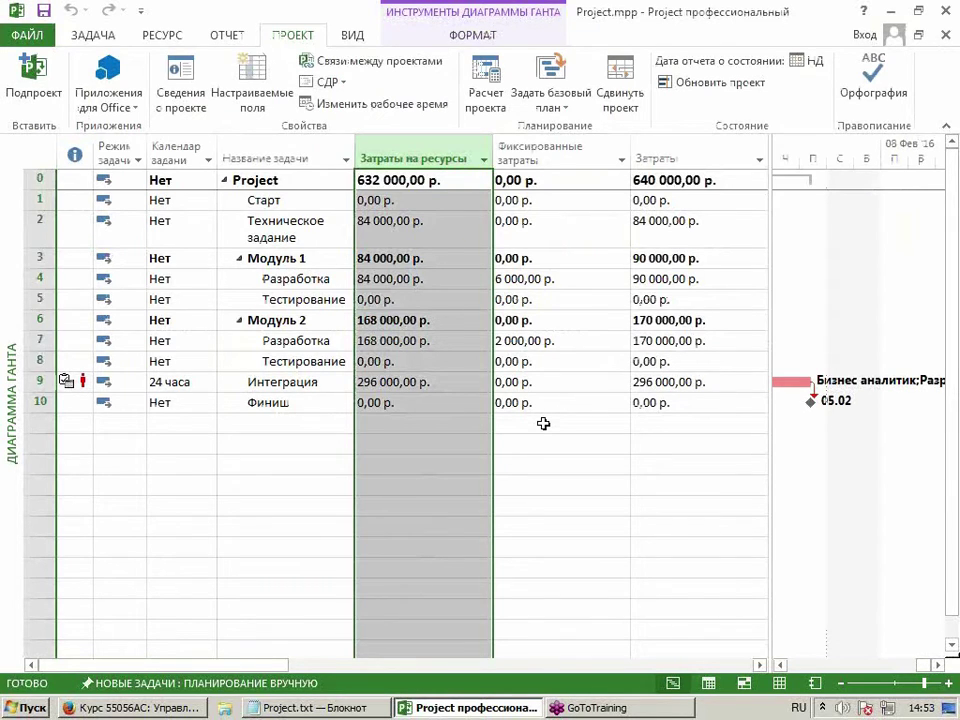
key(Insert)
text(текст1 ( Отвестственный)
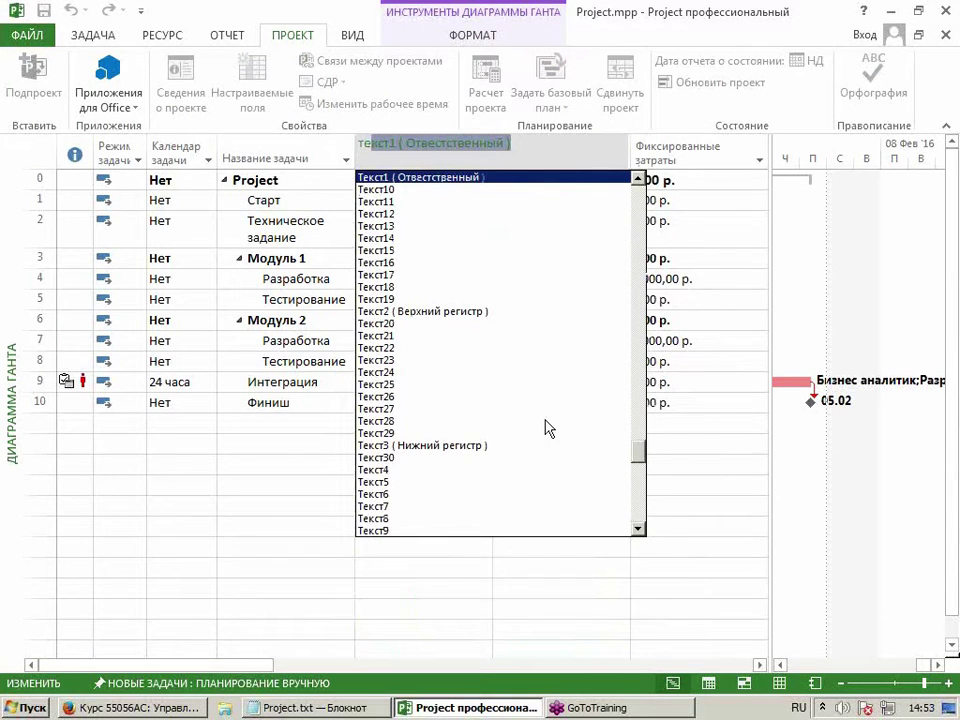
click(392, 470)
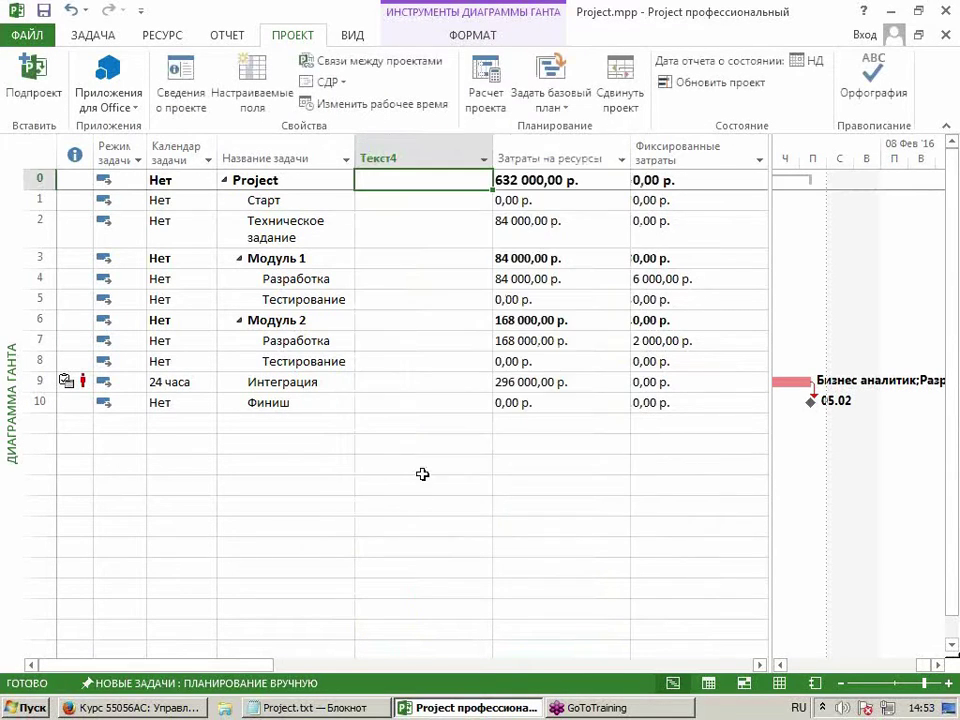
double_click(407, 152)
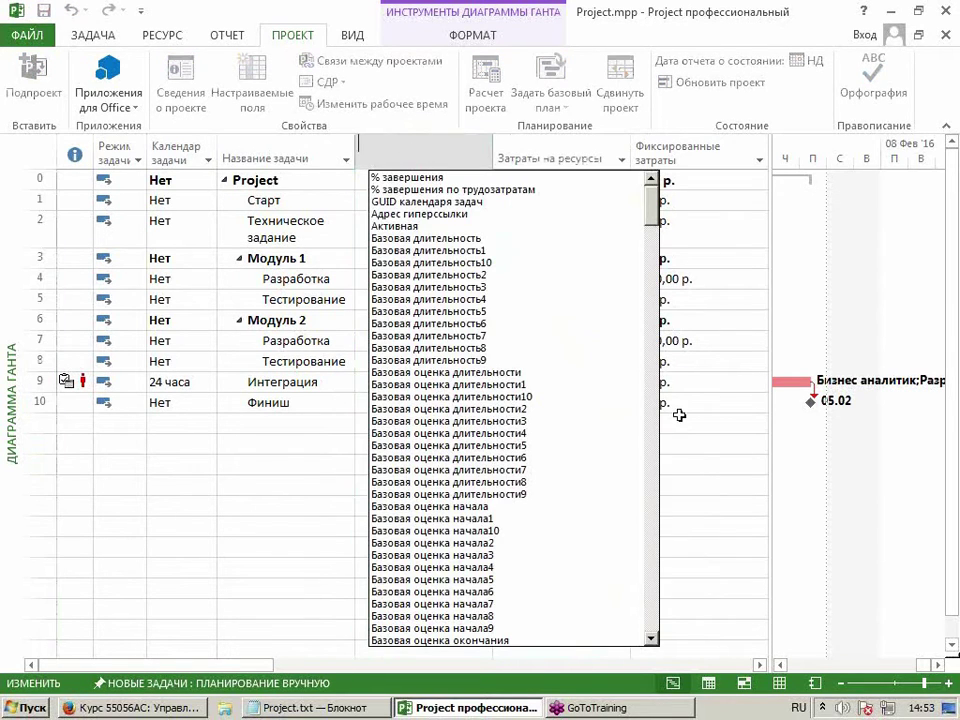
key(Return)
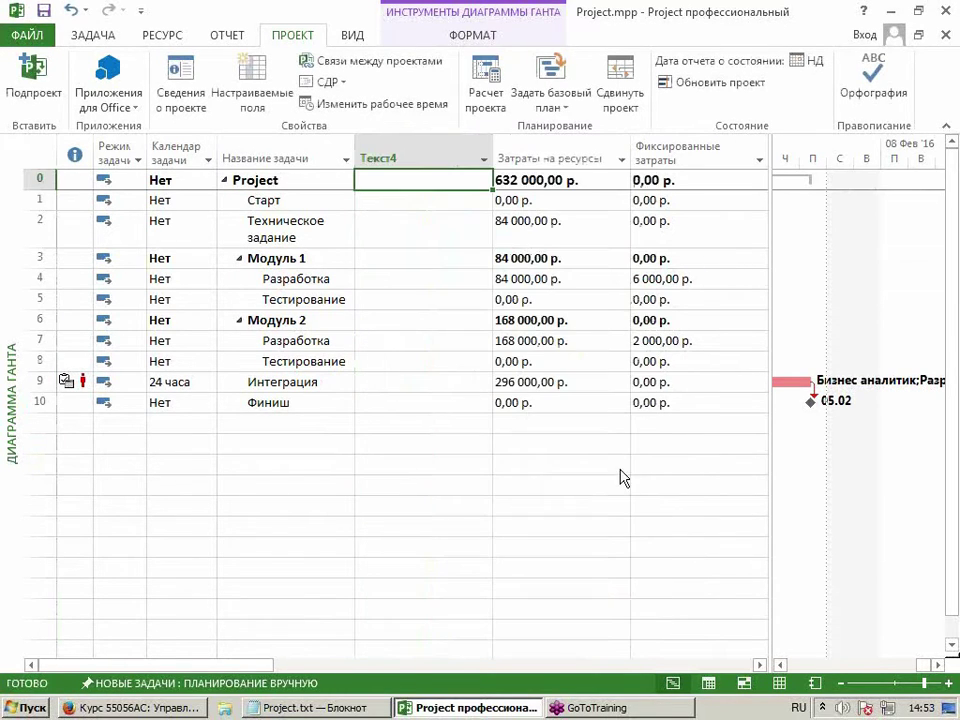
Rename the custom task field Текст4 to "Валюта".
click(222, 78)
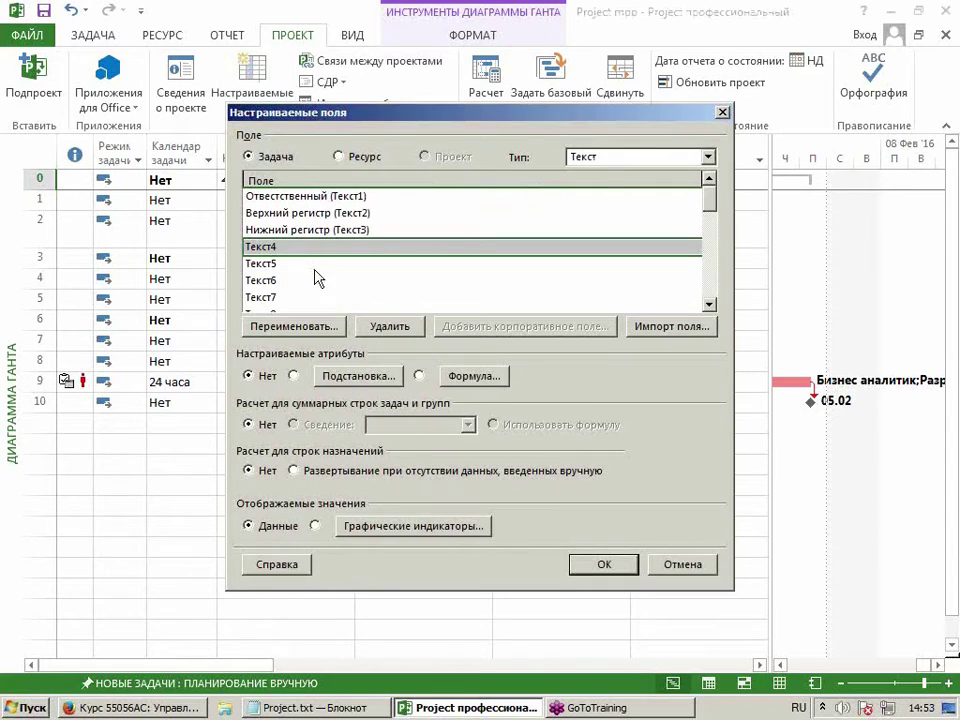
click(293, 326)
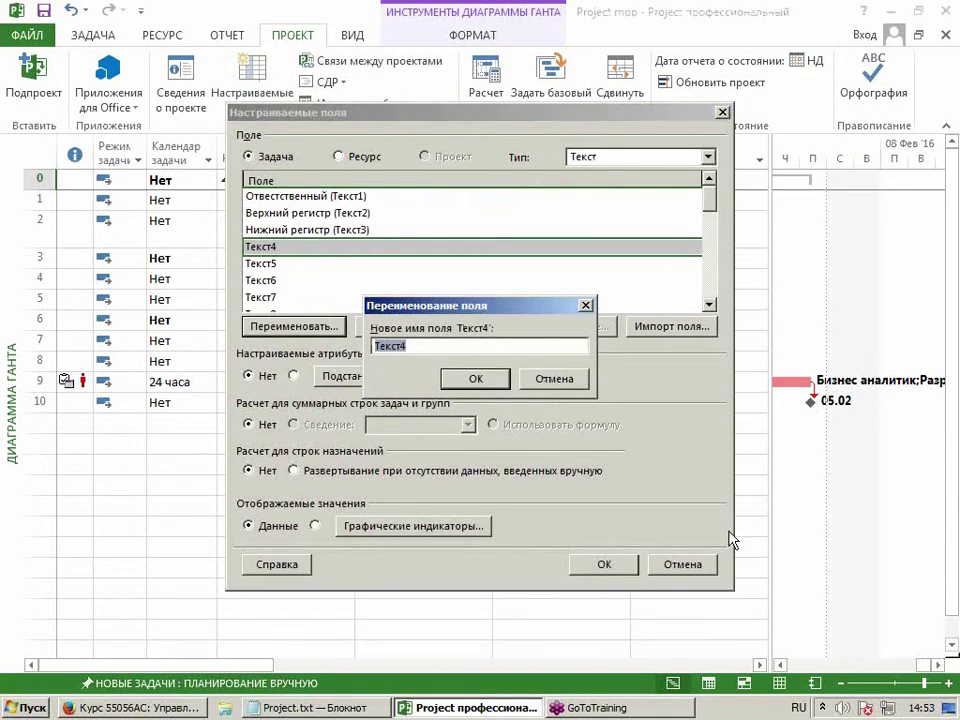
text(Валюта)
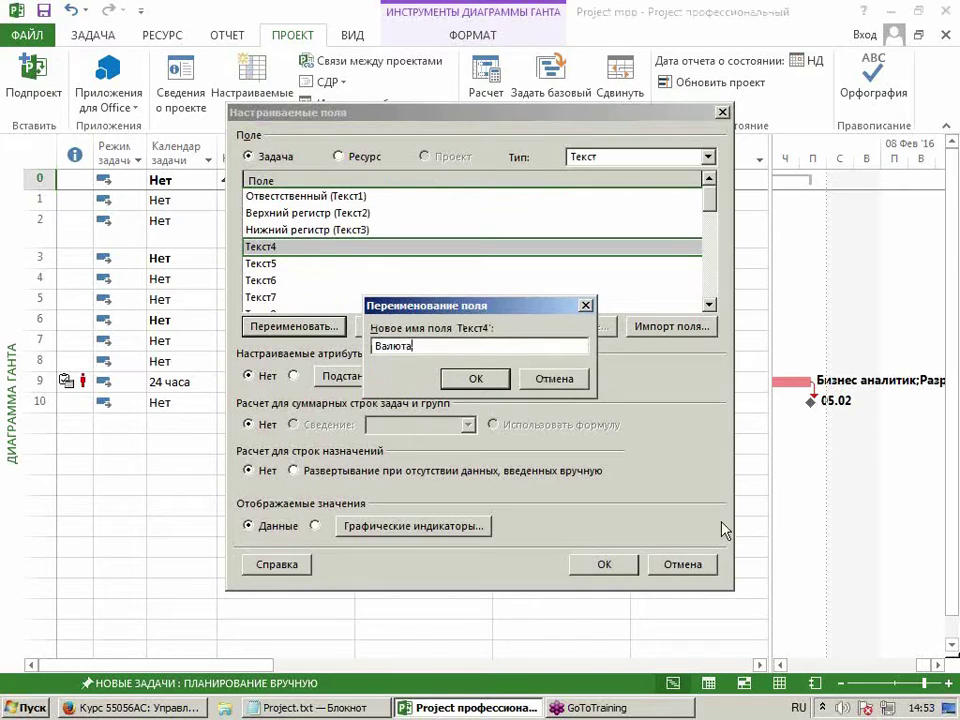
click(476, 378)
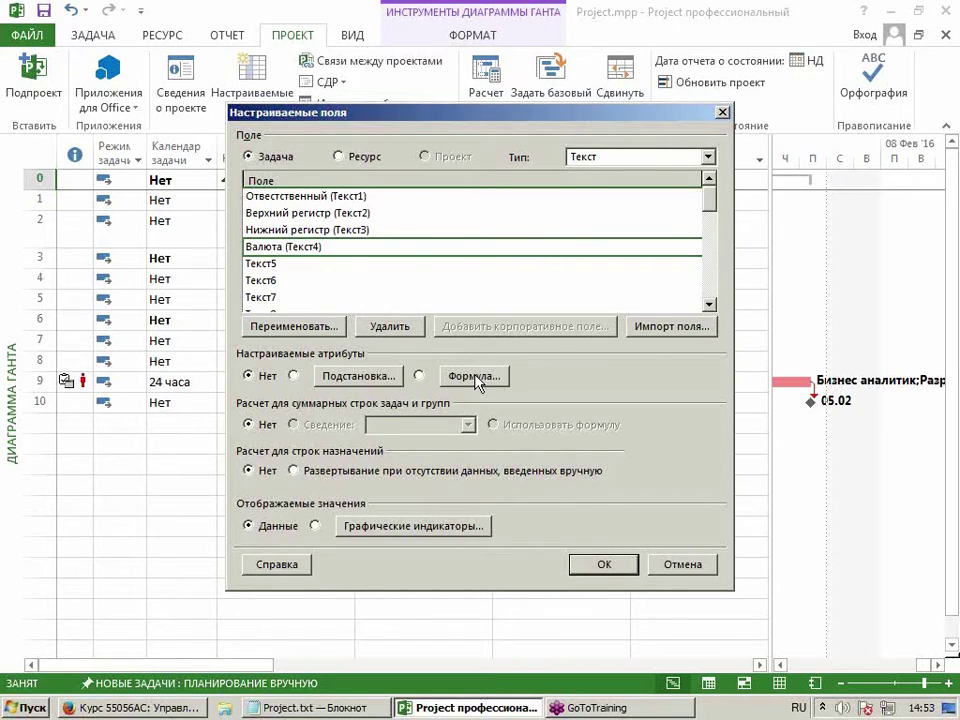
Start the Валюта formula with the text function Format, keeping only its expression and format arguments.
click(476, 378)
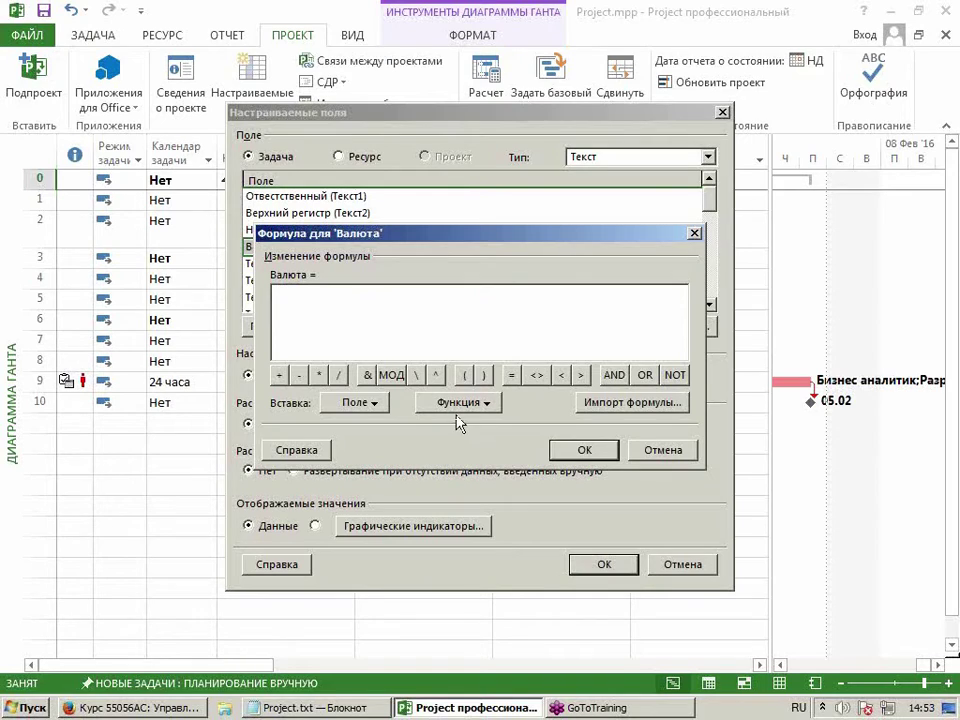
click(458, 408)
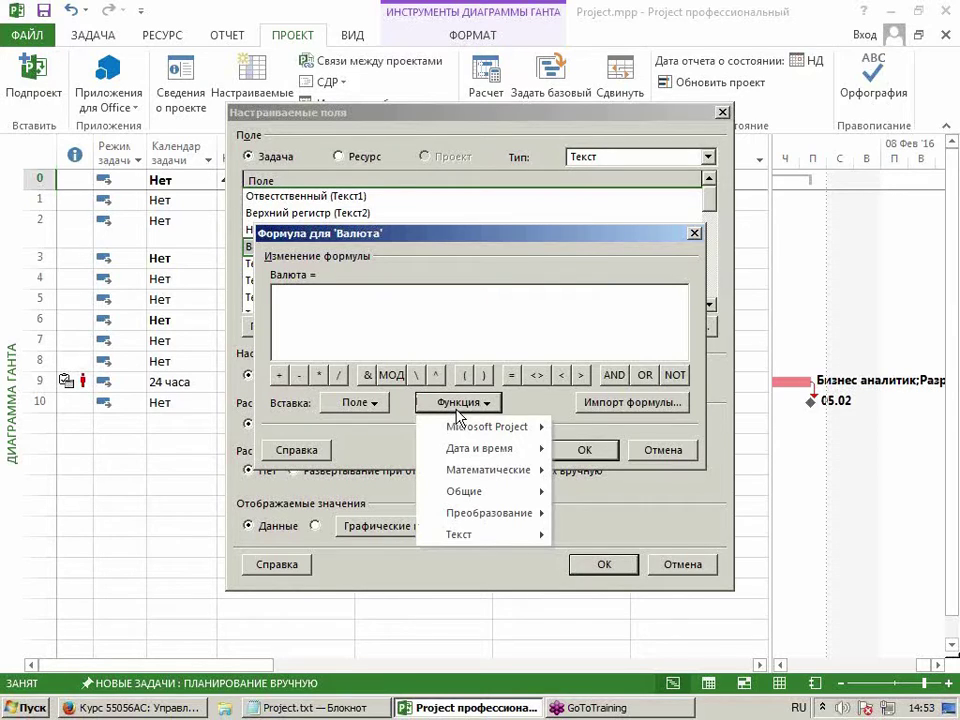
mouse_move(476, 540)
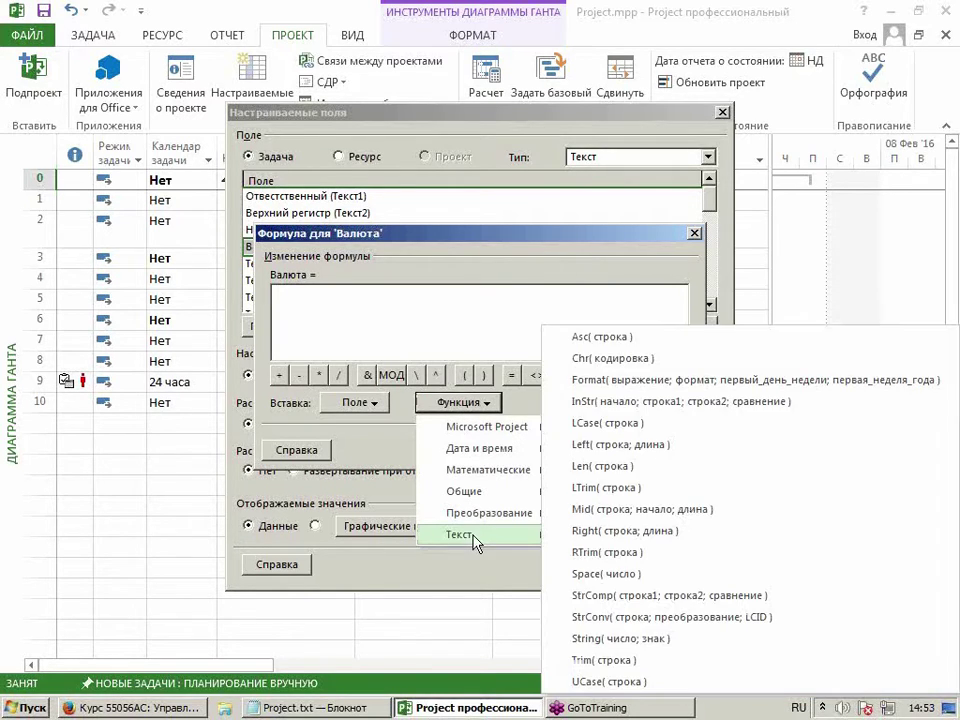
click(650, 317)
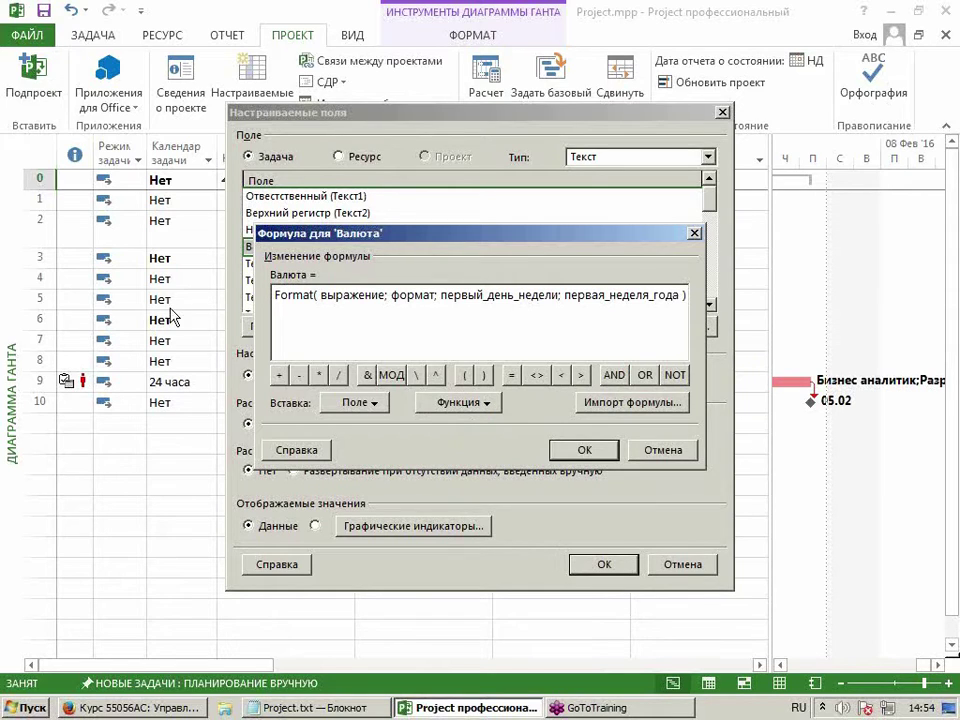
click(681, 297)
drag(681, 297, 434, 295)
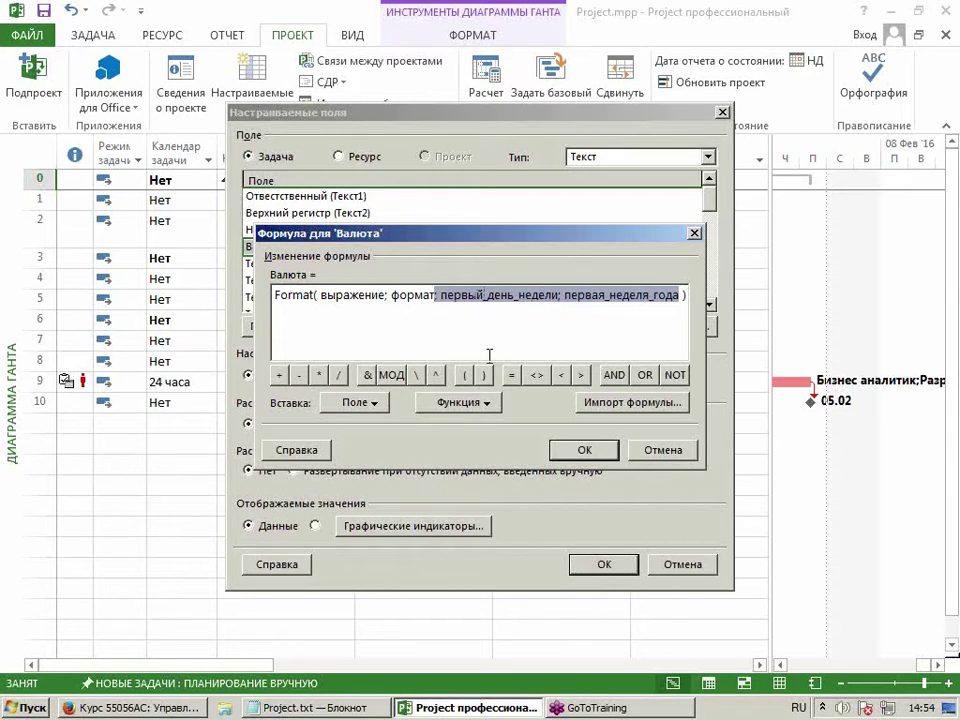
key(Delete)
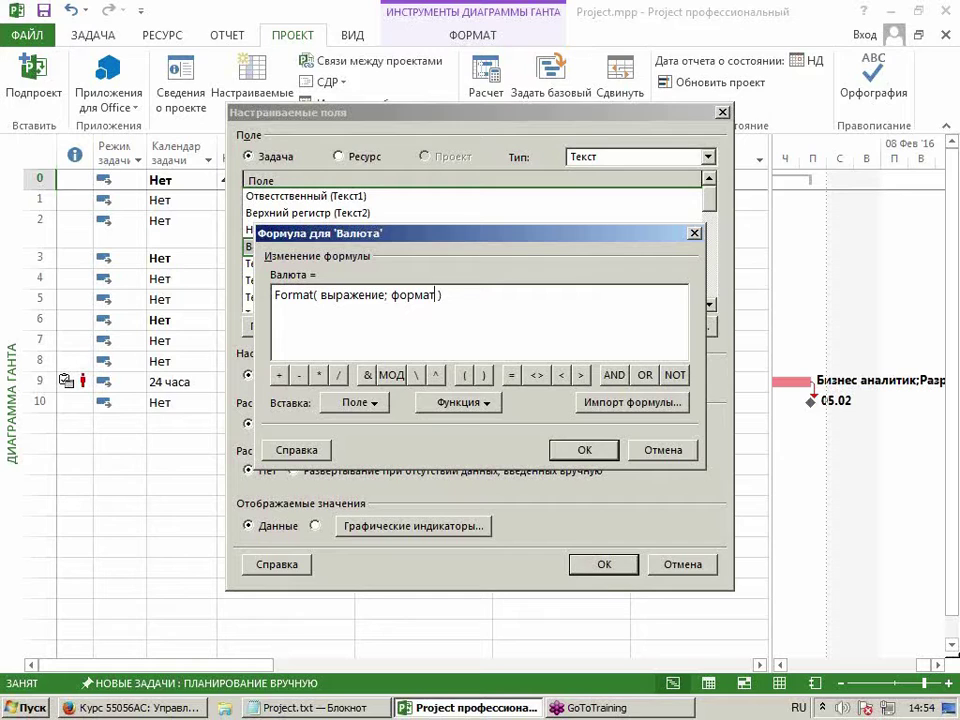
Replace the expression argument of the Format function with [Затраты] /70.
double_click(355, 307)
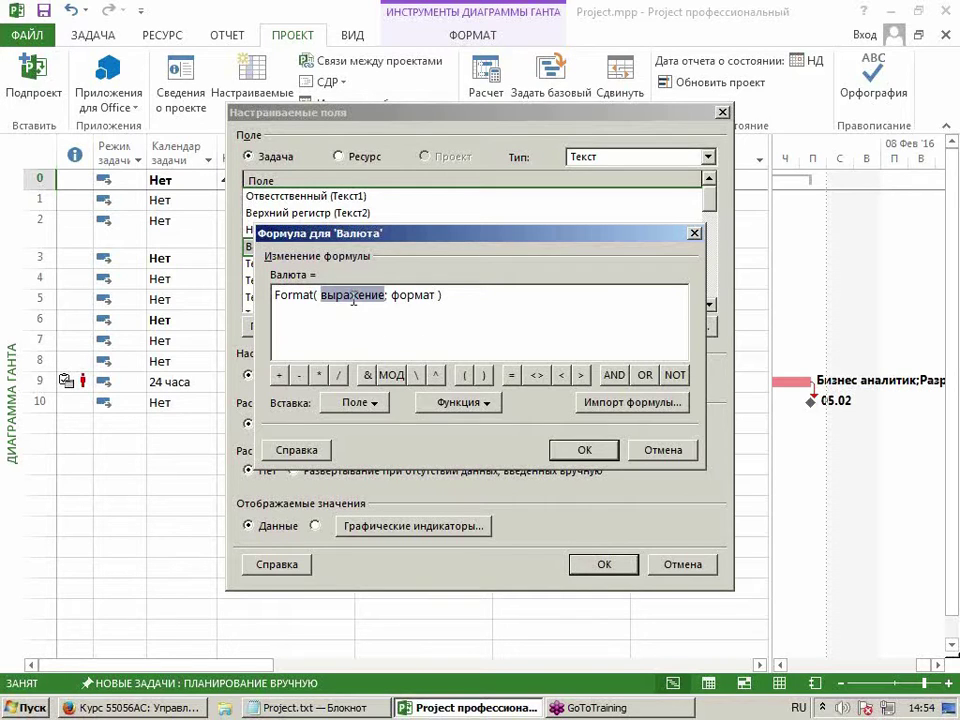
click(362, 403)
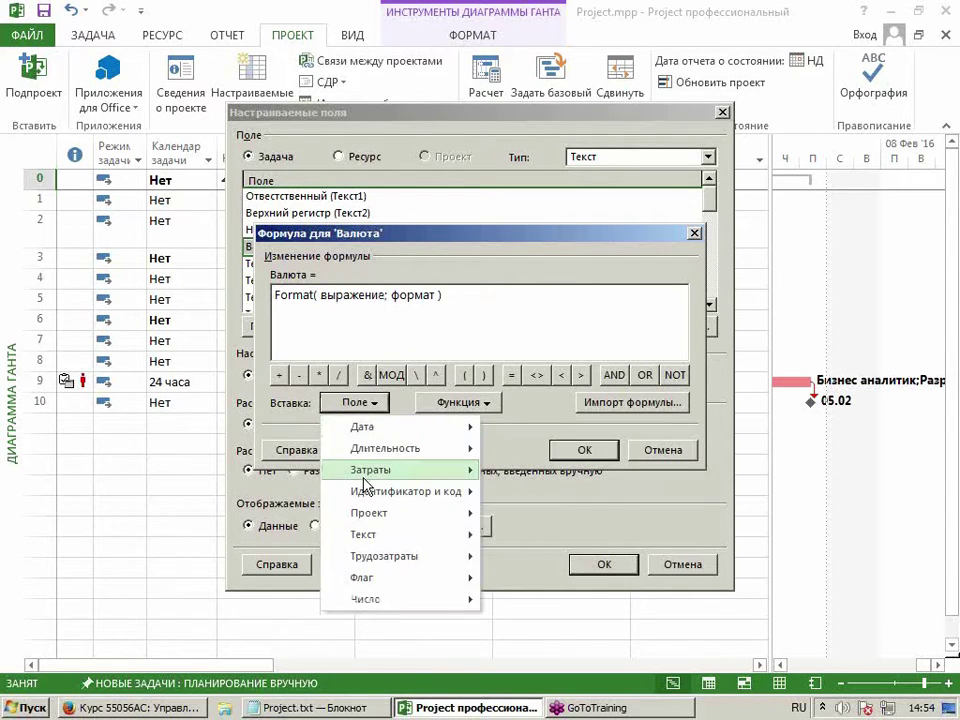
mouse_move(395, 469)
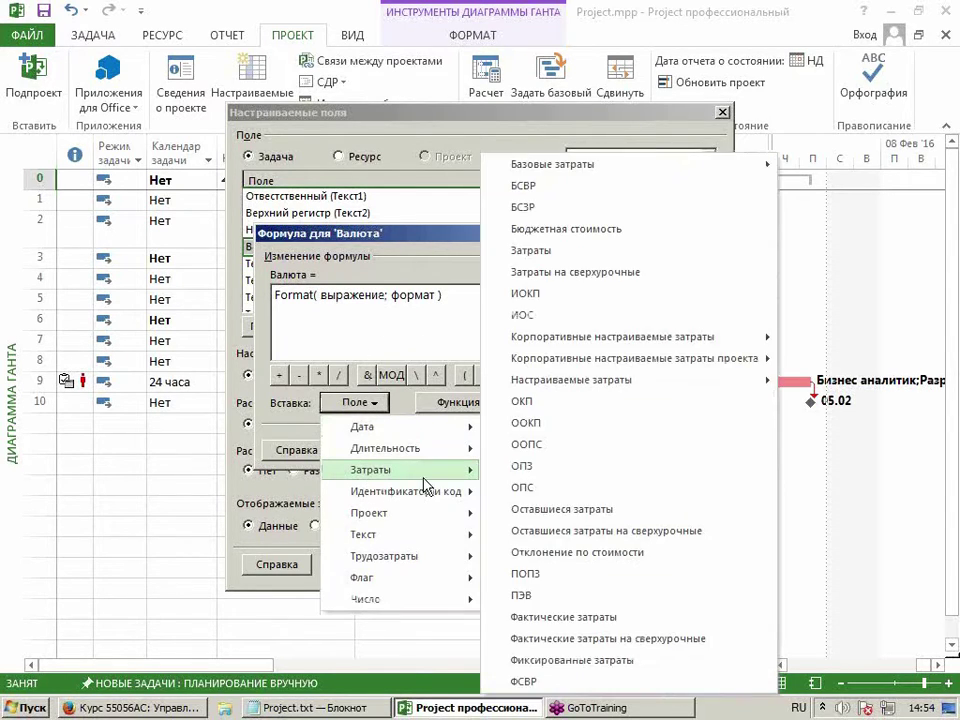
click(531, 251)
text(/70)
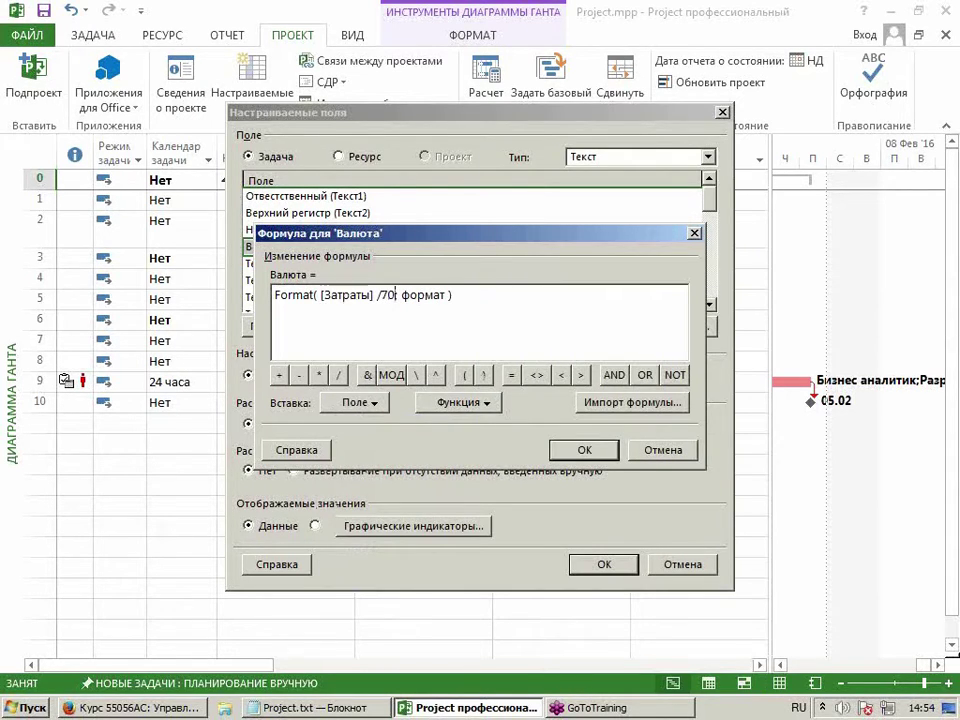
text(;)
Set the format argument to a number with two decimals followed by EUR, and apply the Валюта formula to the field.
double_click(423, 295)
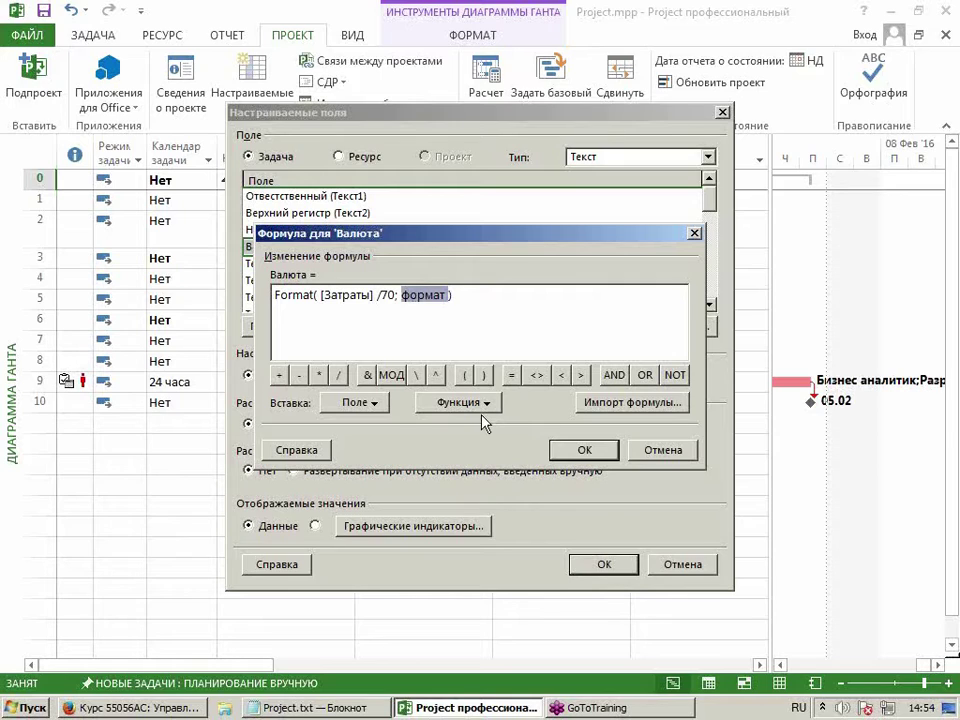
key(alt+shift)
text(")
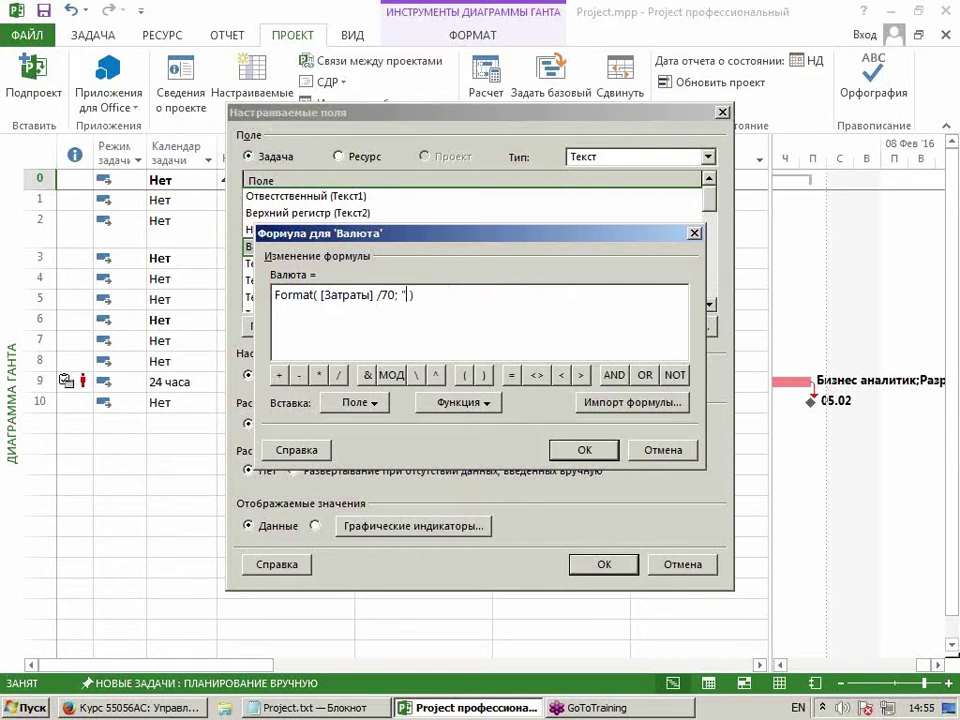
text(EUR")
click(413, 310)
text(0:00)
click(600, 452)
click(385, 355)
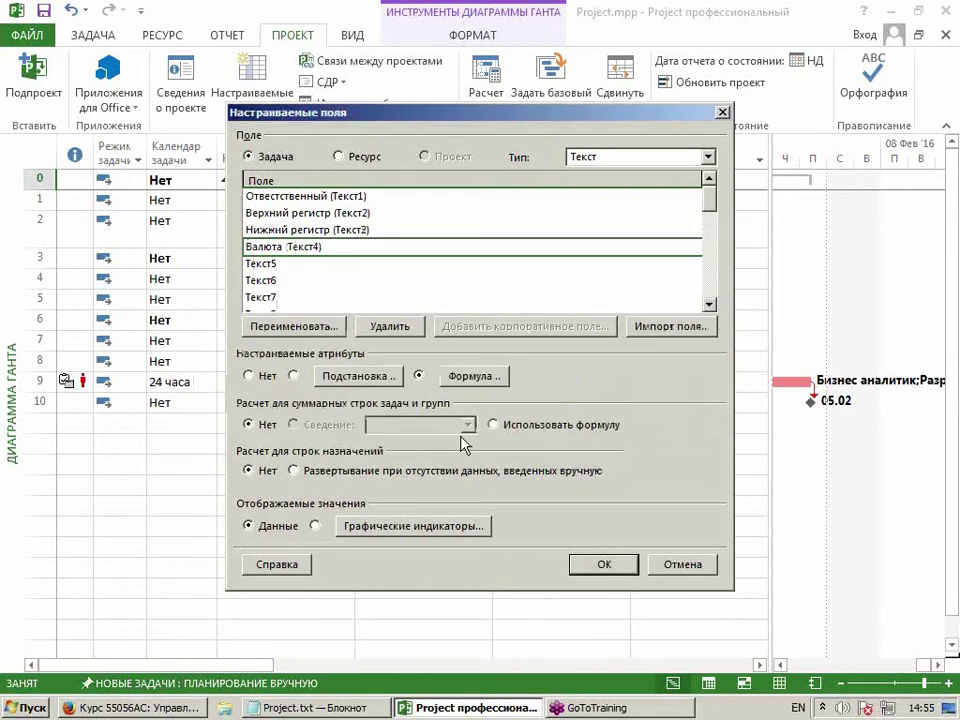
click(604, 564)
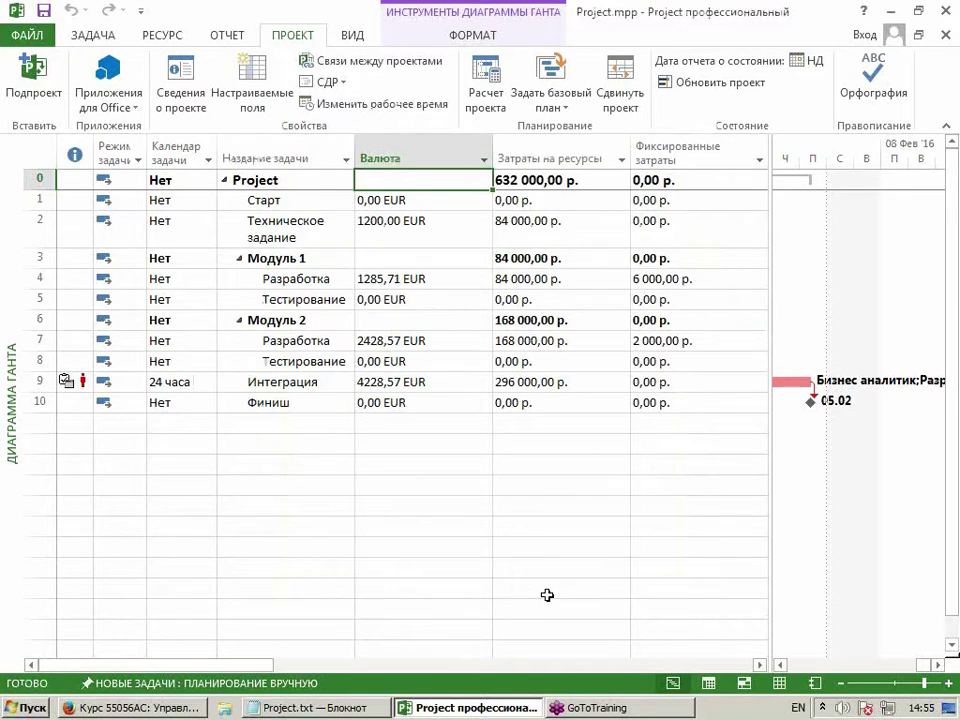
Make the Валюта field use its formula for task and group summary rows as well.
click(417, 145)
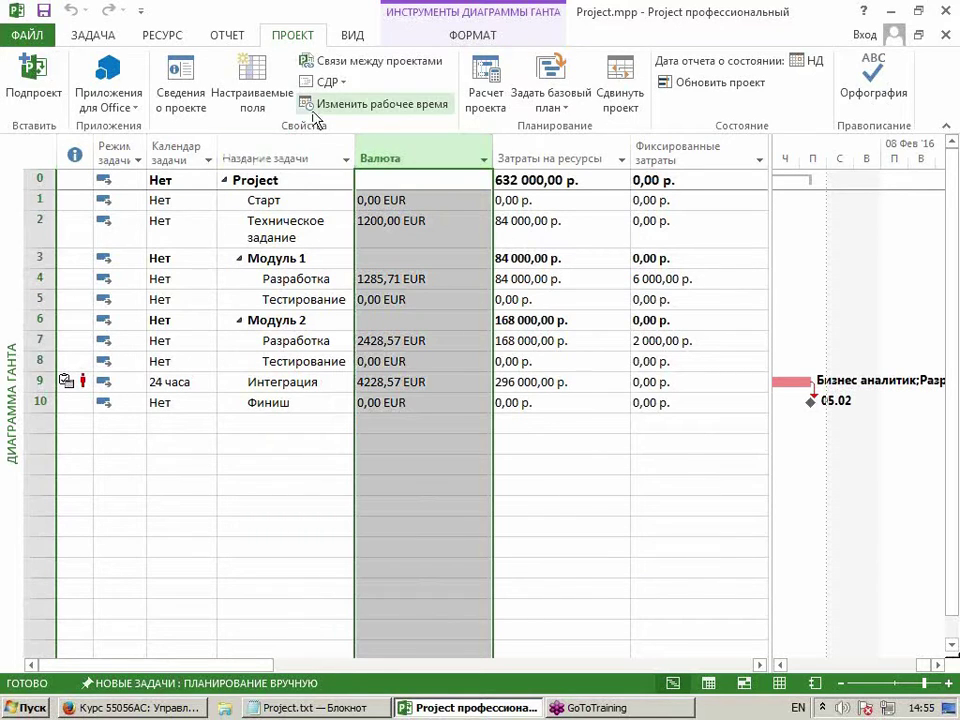
click(268, 92)
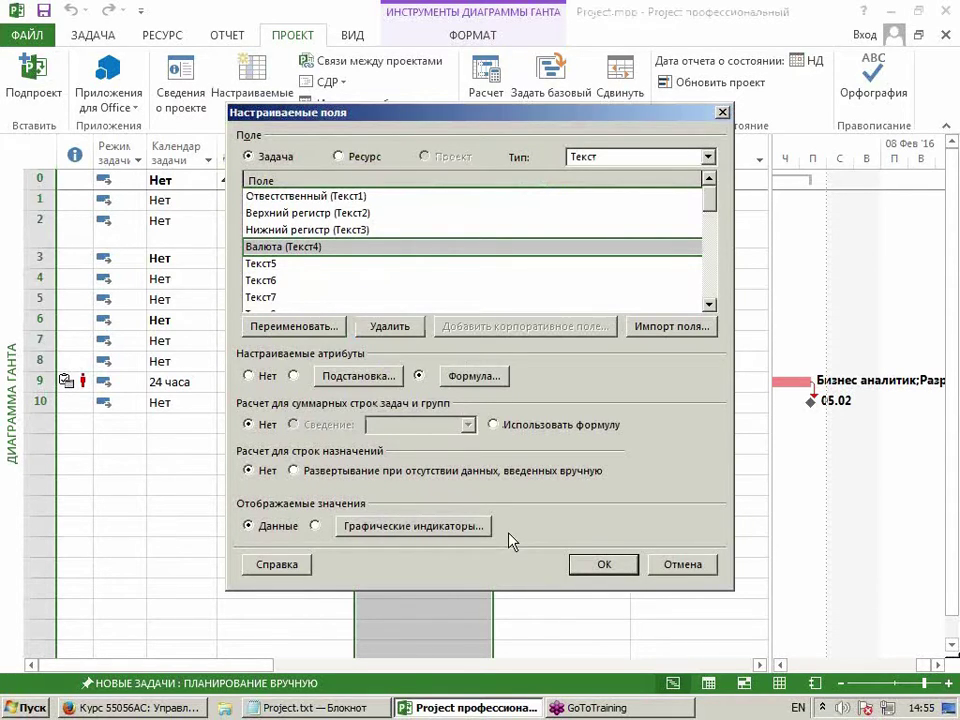
click(578, 430)
click(605, 565)
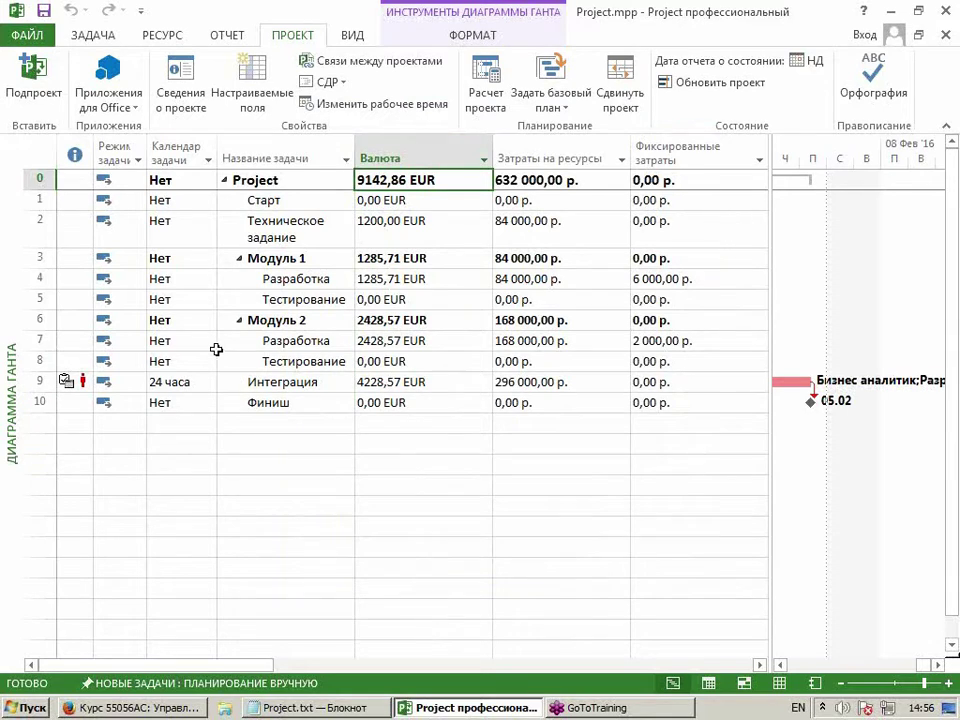
Insert the custom number column Число2 before Валюта.
click(381, 152)
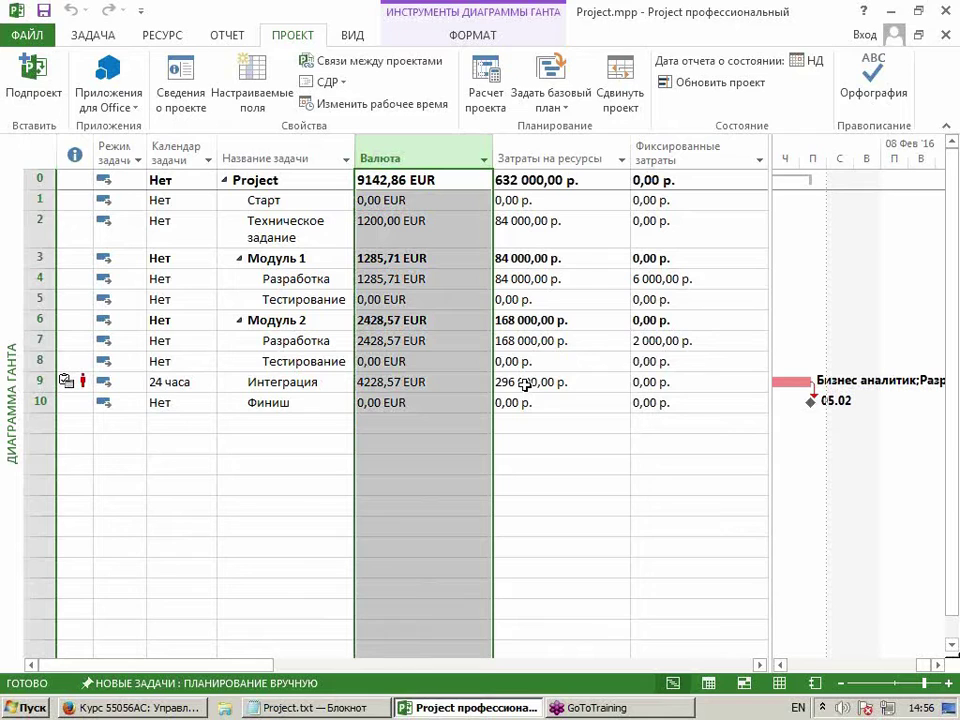
key(Insert)
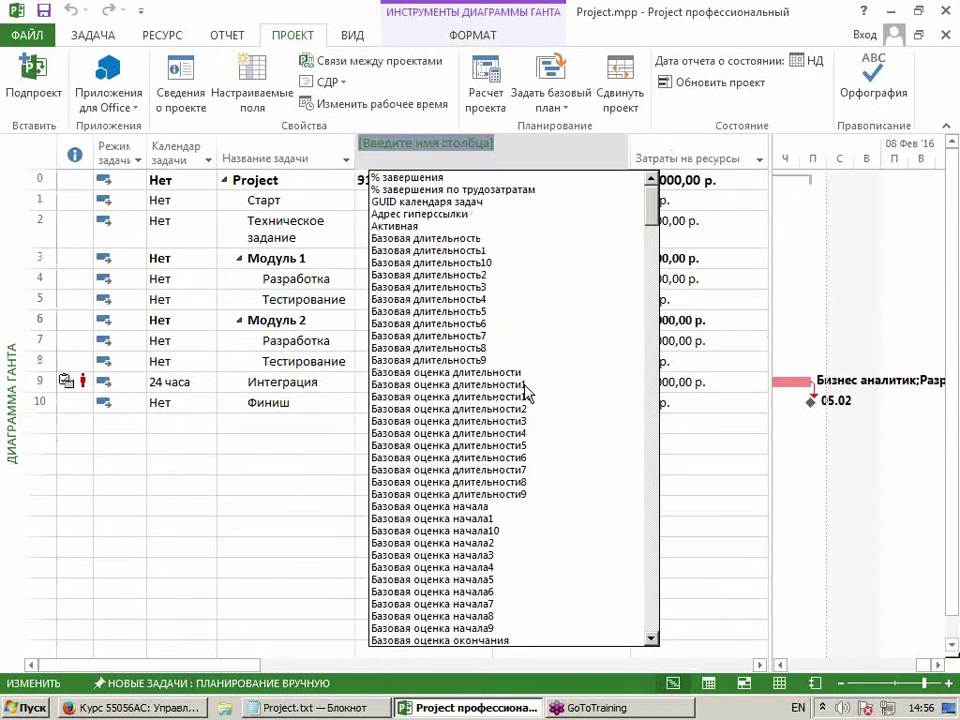
click(362, 143)
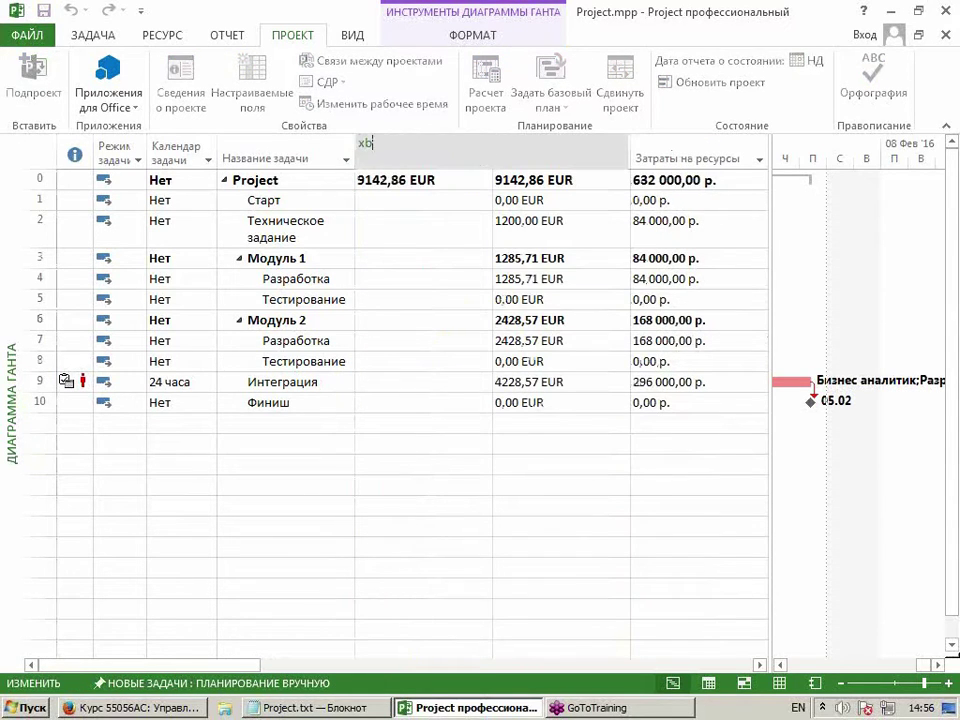
key(alt+shift)
text(число1 ( Календарное число)
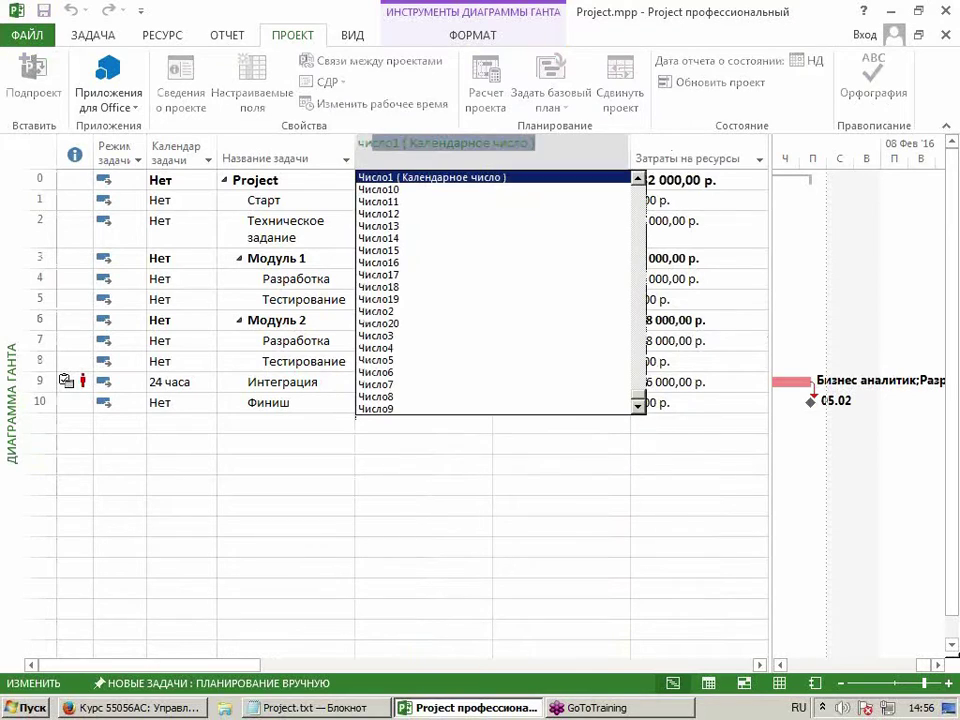
click(390, 311)
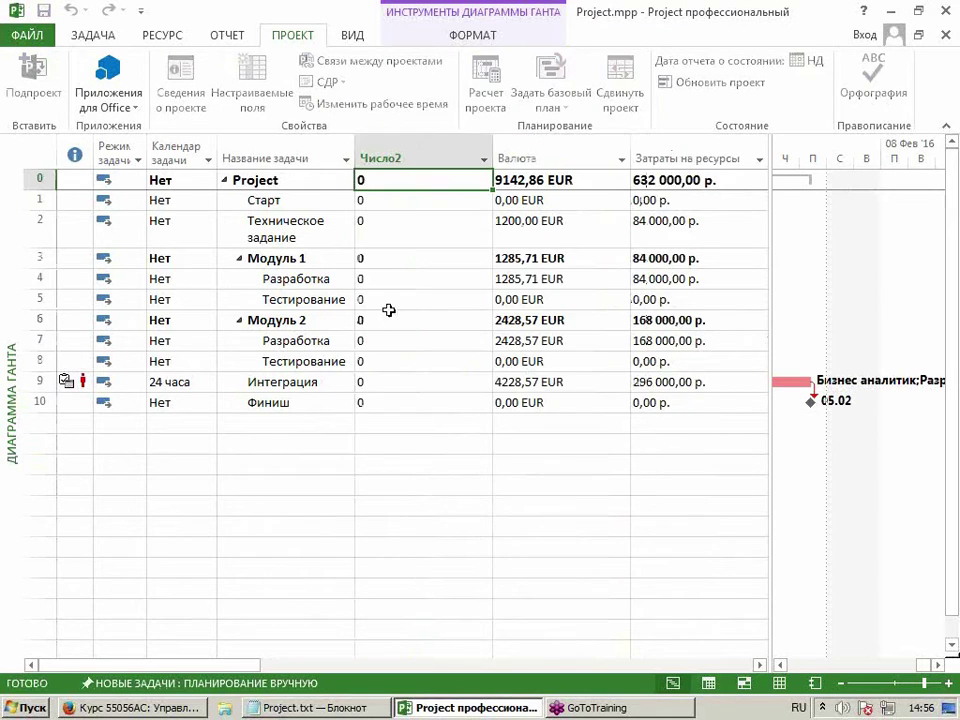
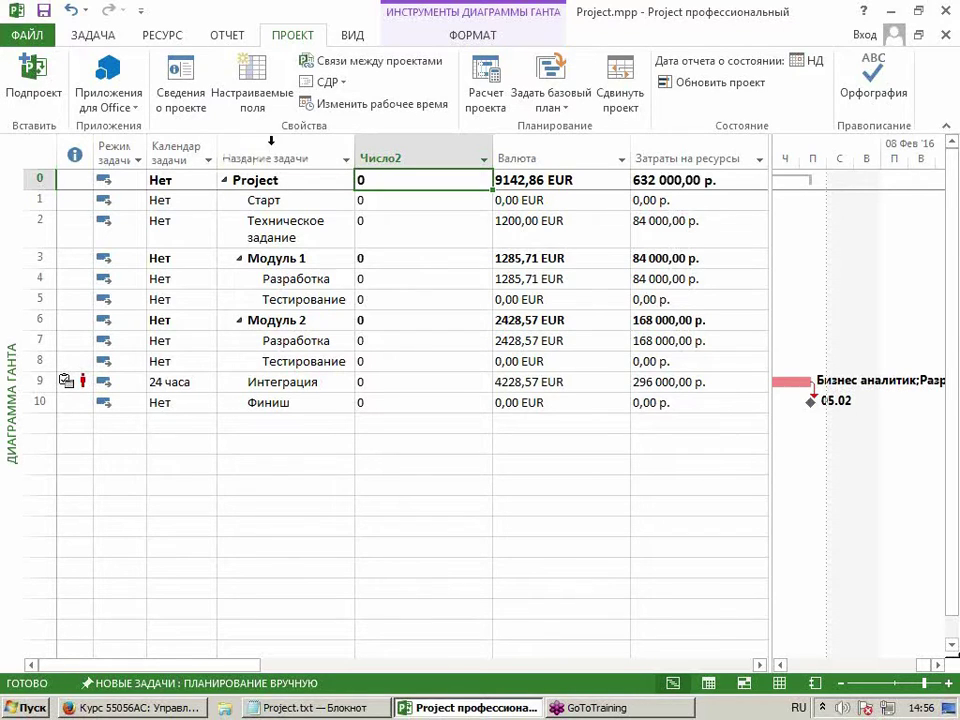
Enter 25 in Число2 for the Техническое задание task and narrow the Число2 column.
click(394, 236)
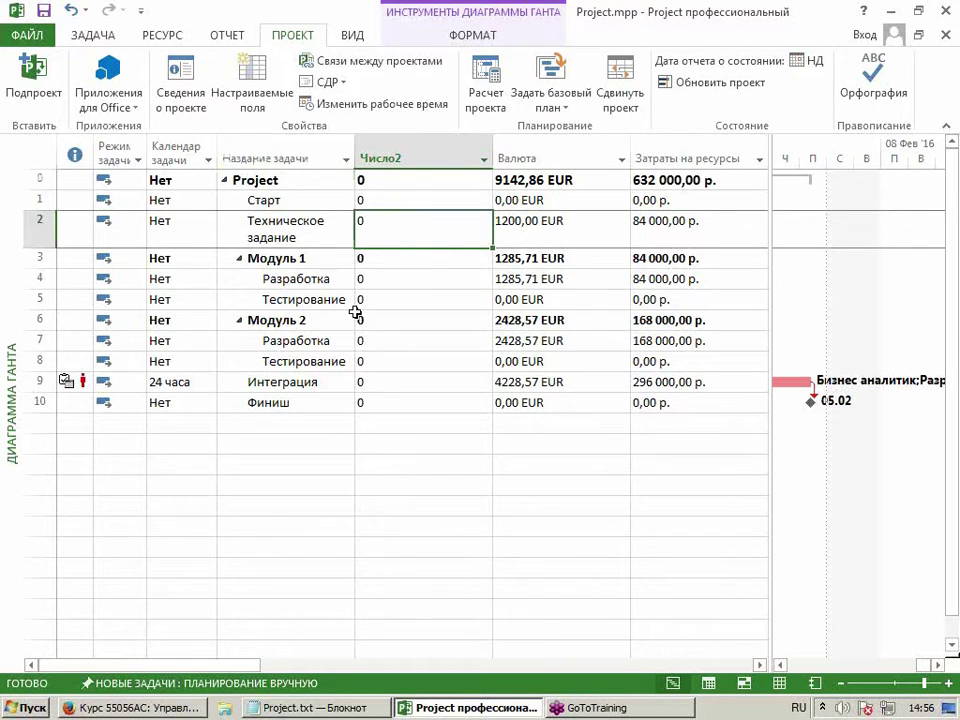
text(25)
key(Return)
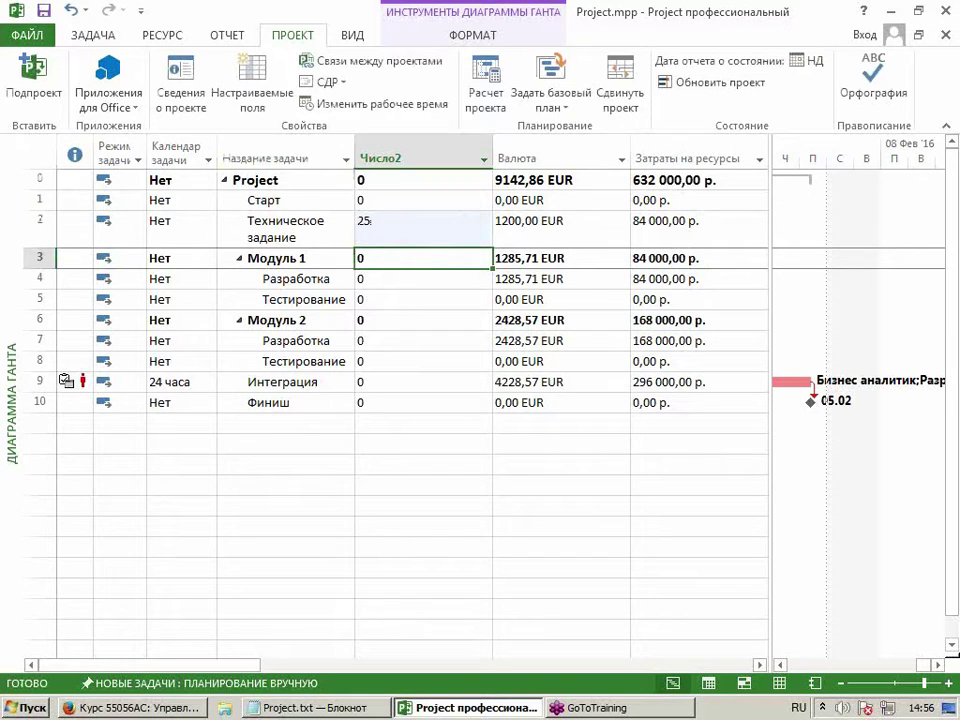
drag(495, 146, 453, 150)
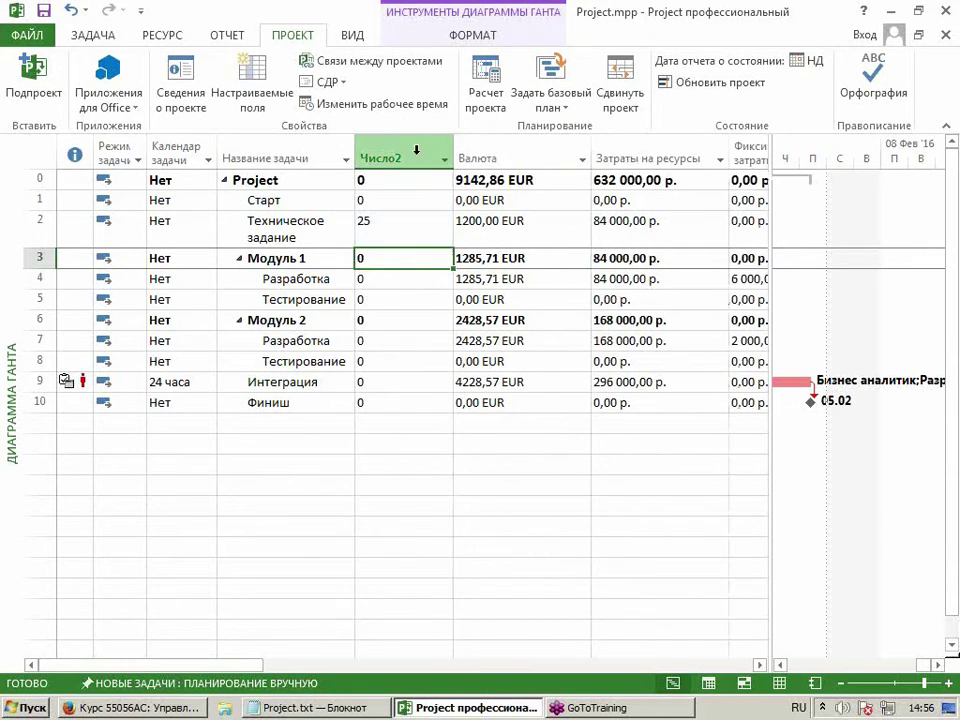
Insert the custom text column Текст5 before Число2.
click(416, 150)
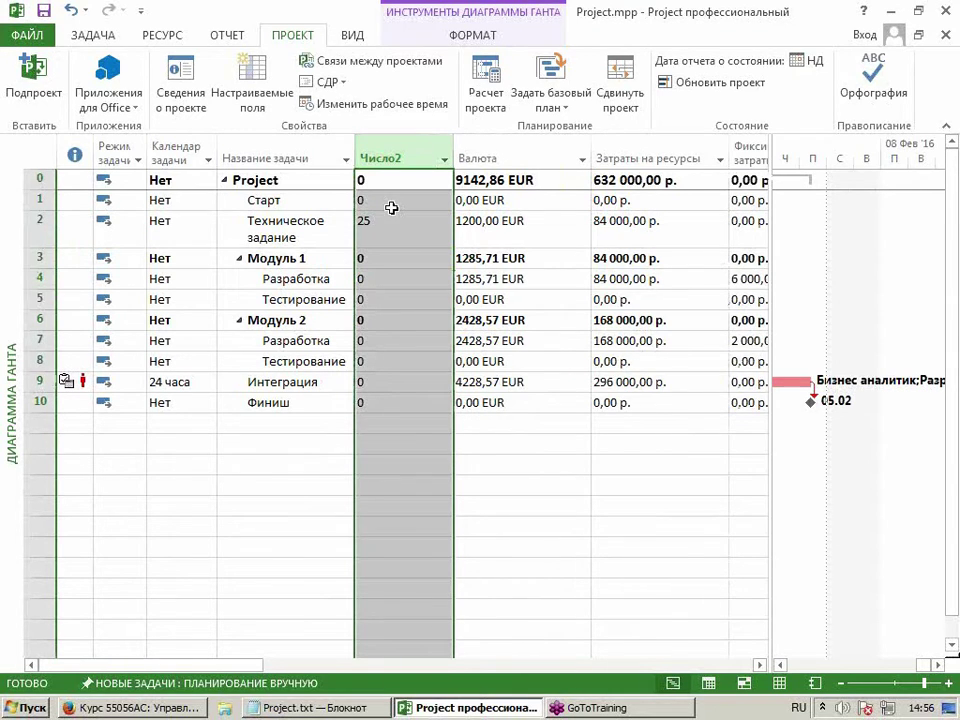
key(Insert)
text(таблица норм затрат)
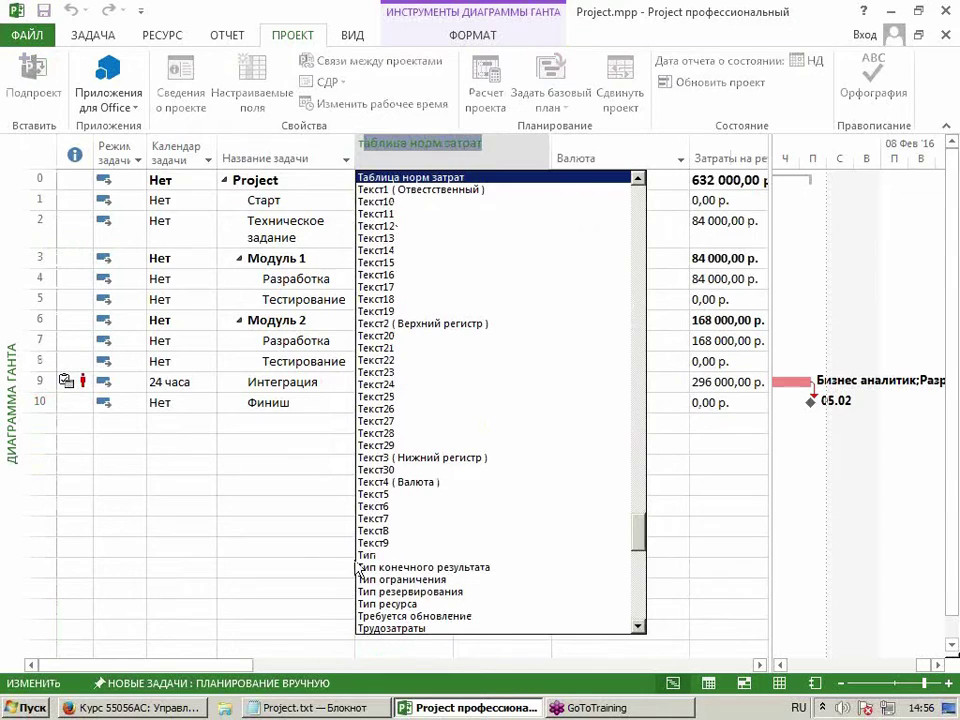
click(379, 494)
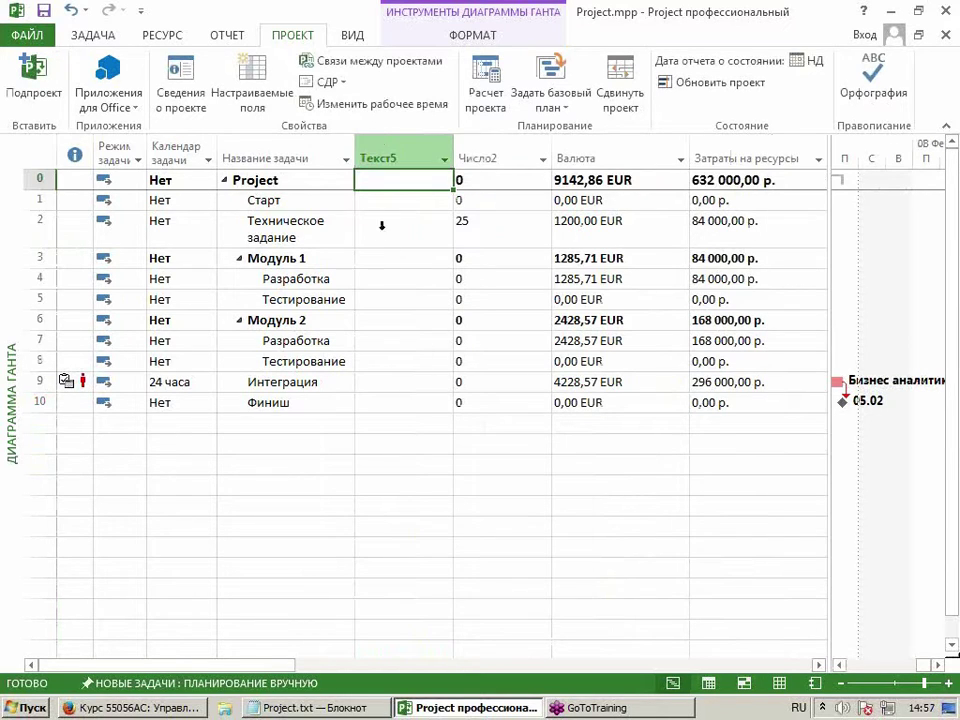
Rename the custom task field Текст5 to % выполнения.
click(368, 157)
click(229, 106)
click(293, 327)
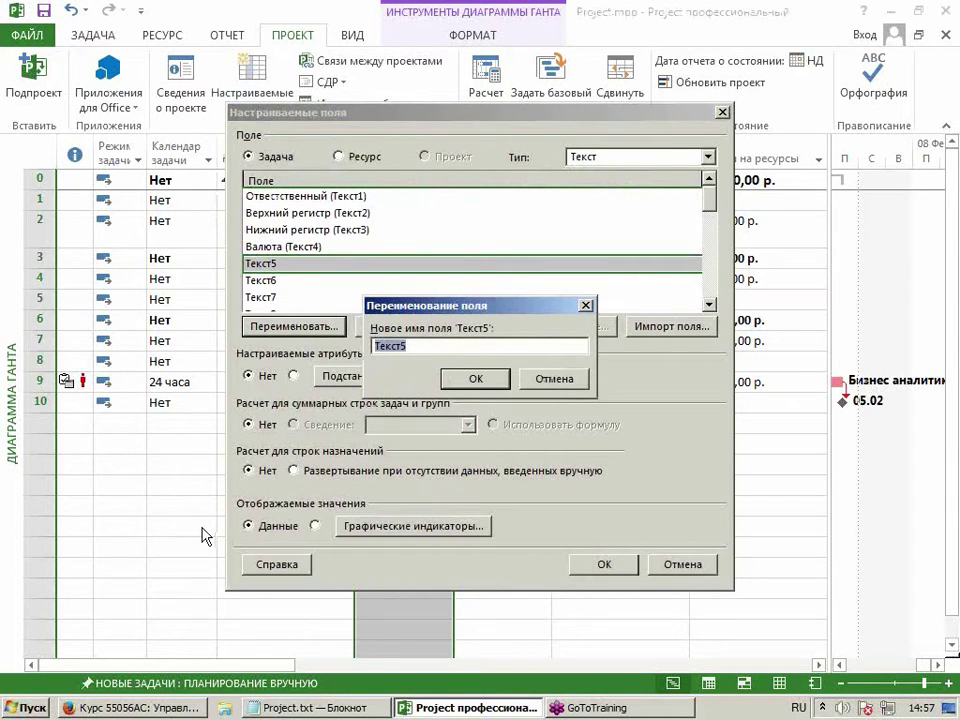
text(% выполнения)
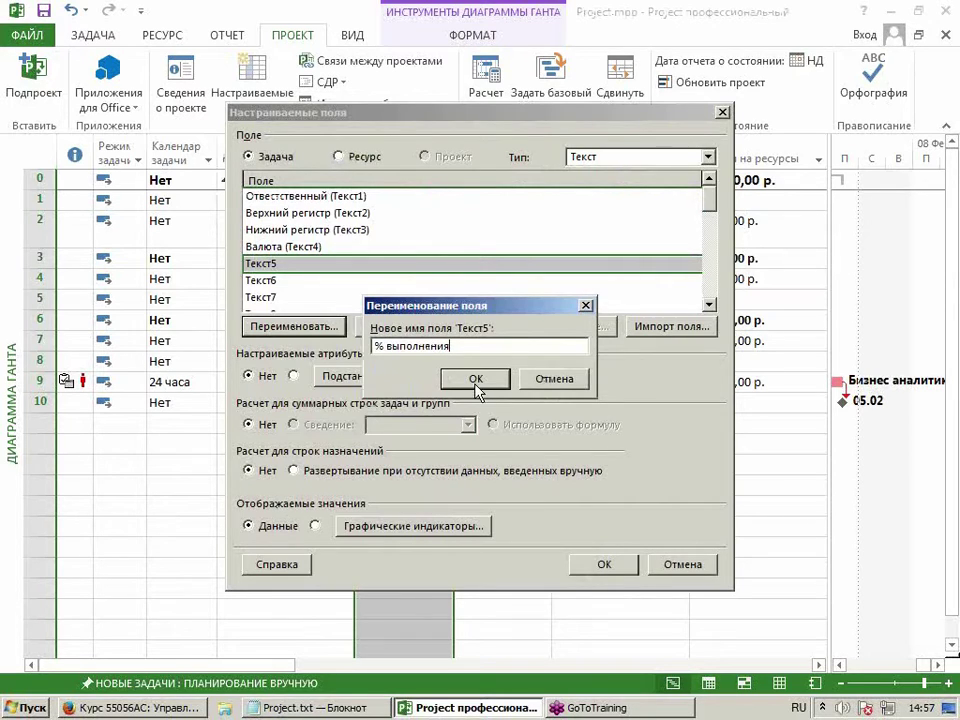
key(Return)
Rename the custom number field Число2 to Процент.
click(612, 158)
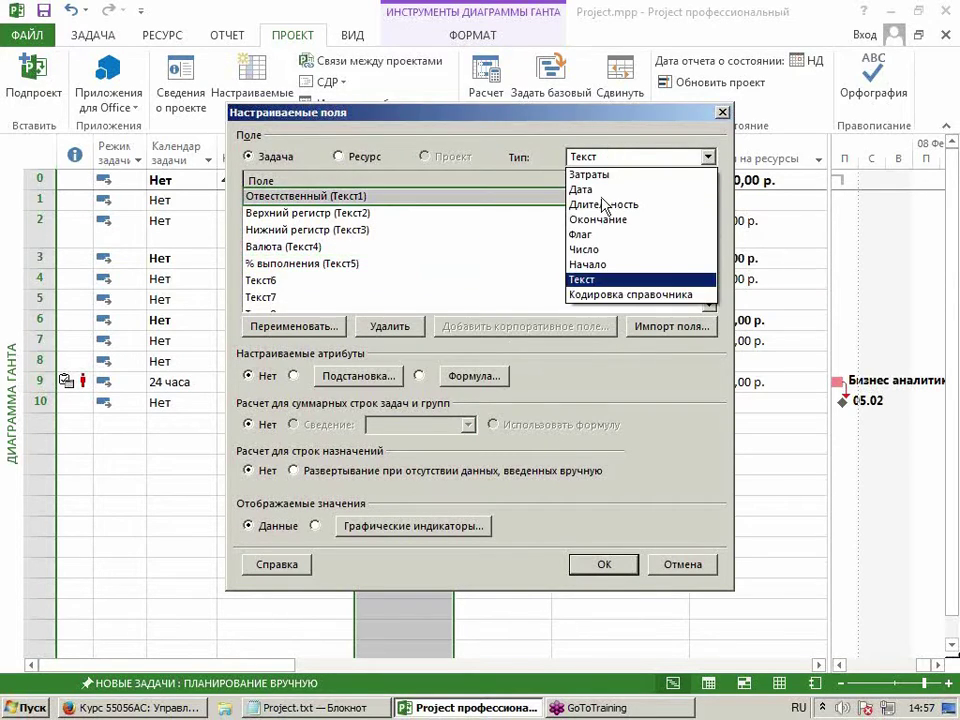
click(655, 274)
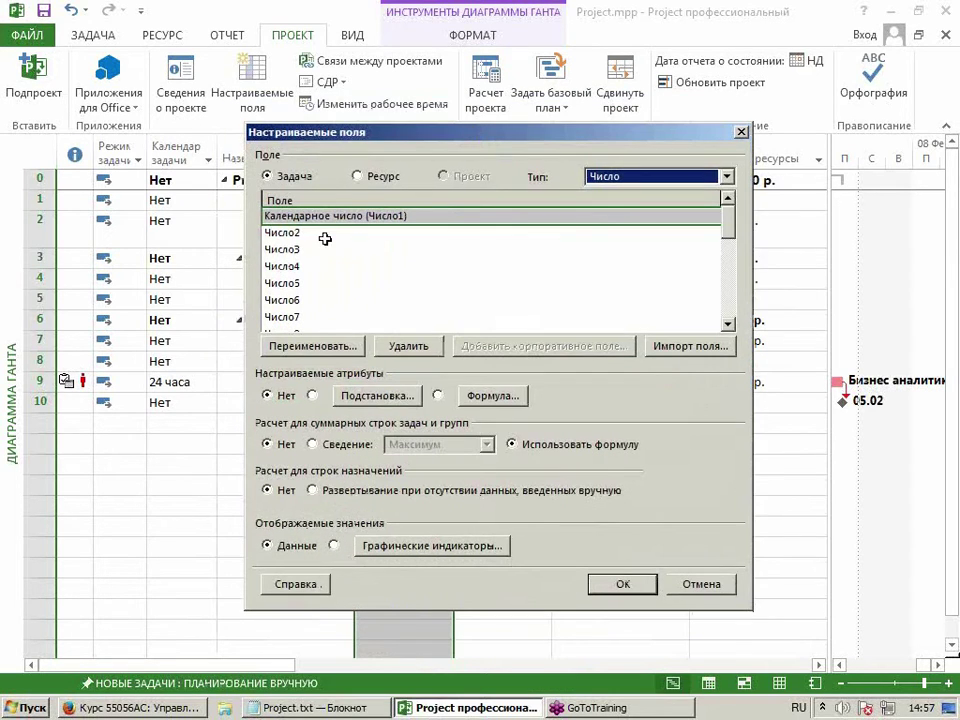
click(318, 233)
click(300, 346)
text(Пр)
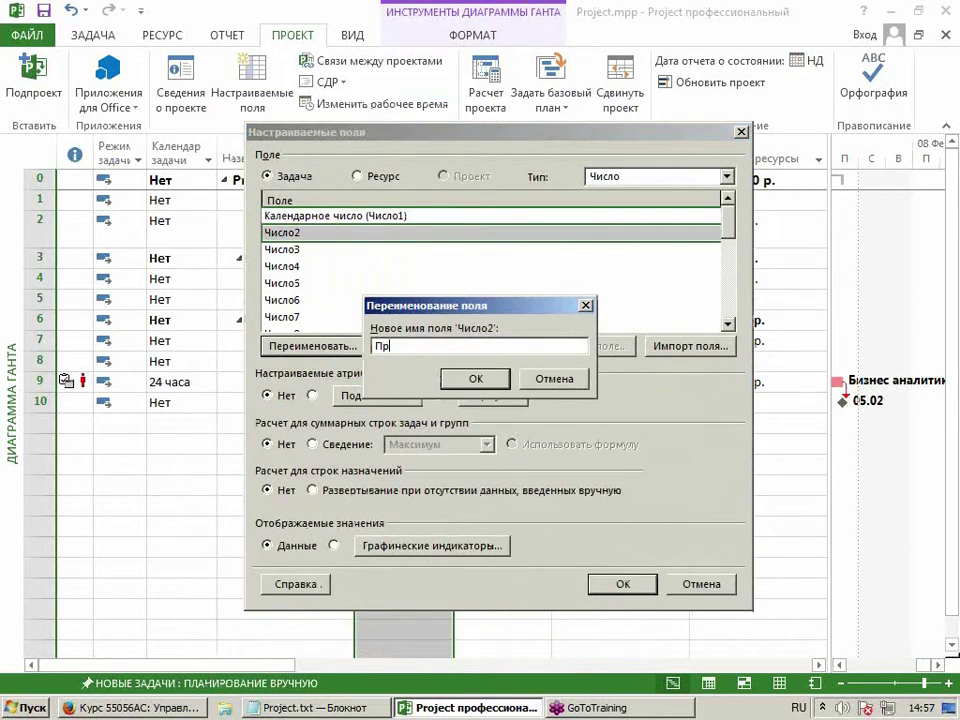
text(оцент)
click(476, 379)
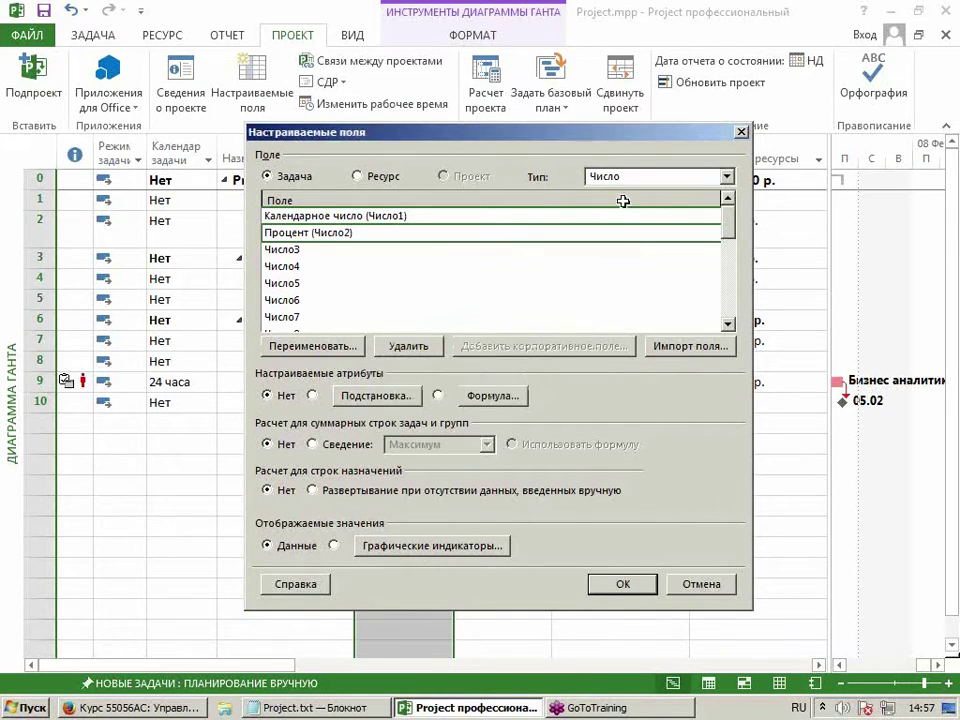
Start a formula for the % выполнения text field with the Format function, keeping only its expression and format arguments.
click(628, 177)
click(628, 300)
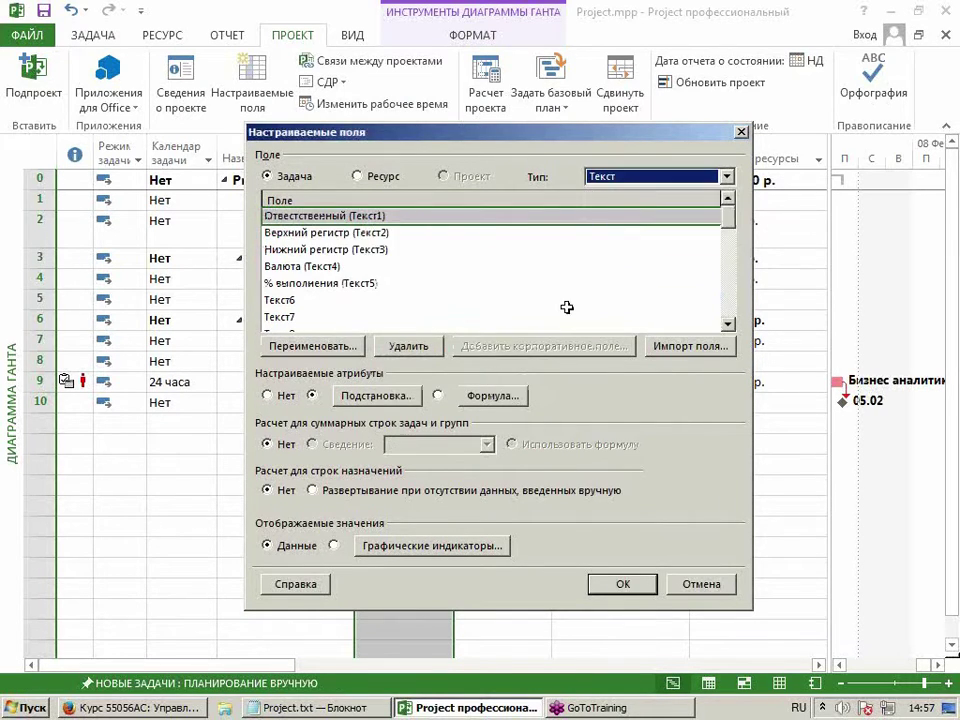
click(375, 283)
click(492, 396)
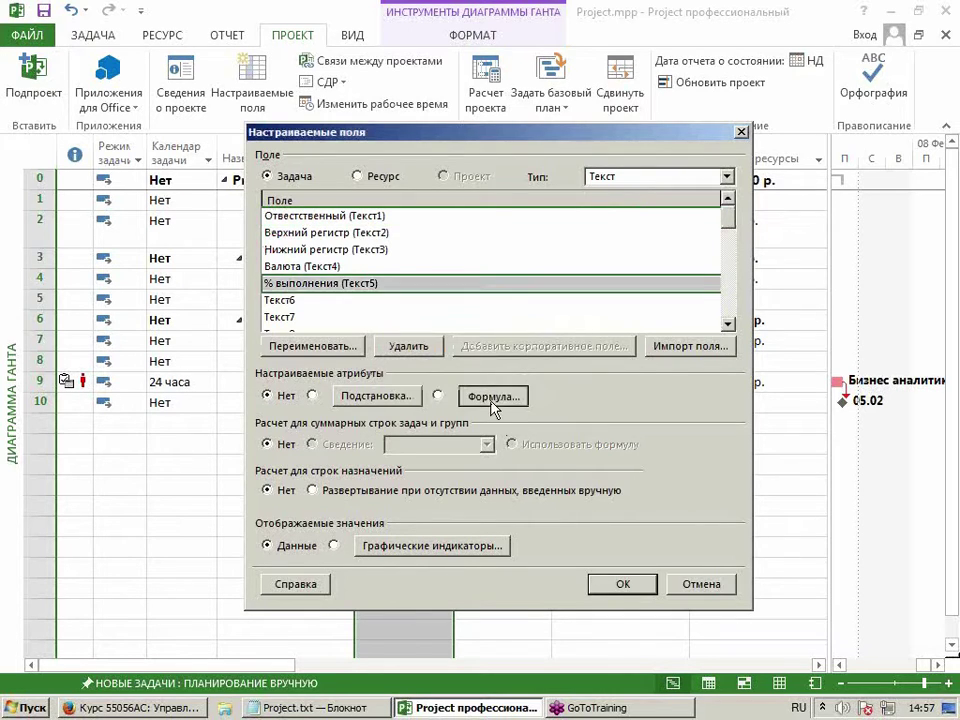
click(460, 402)
mouse_move(474, 540)
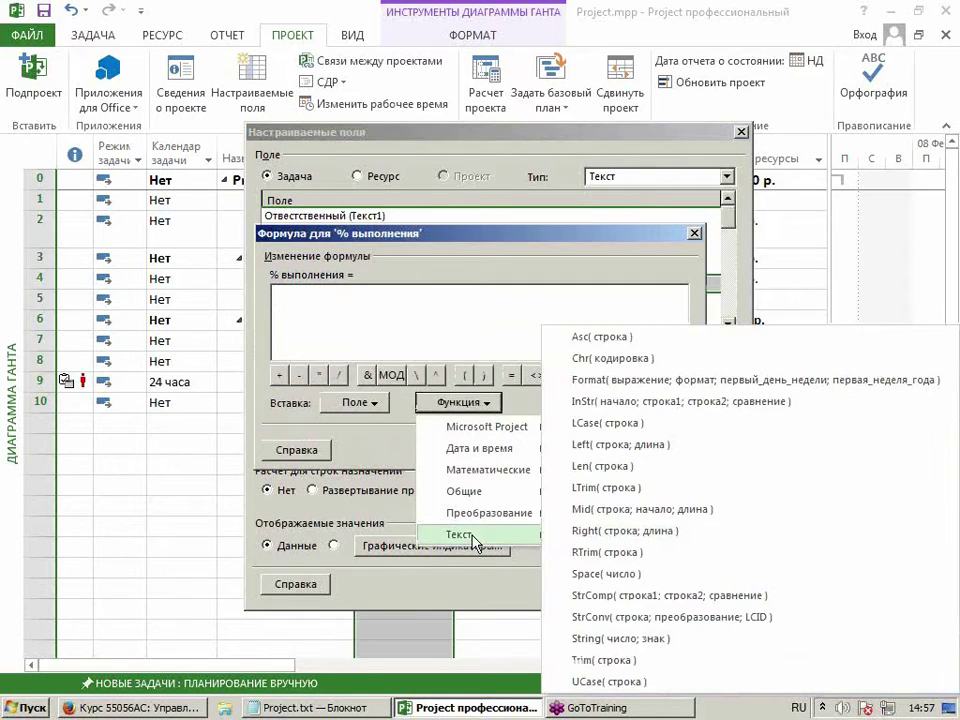
click(620, 388)
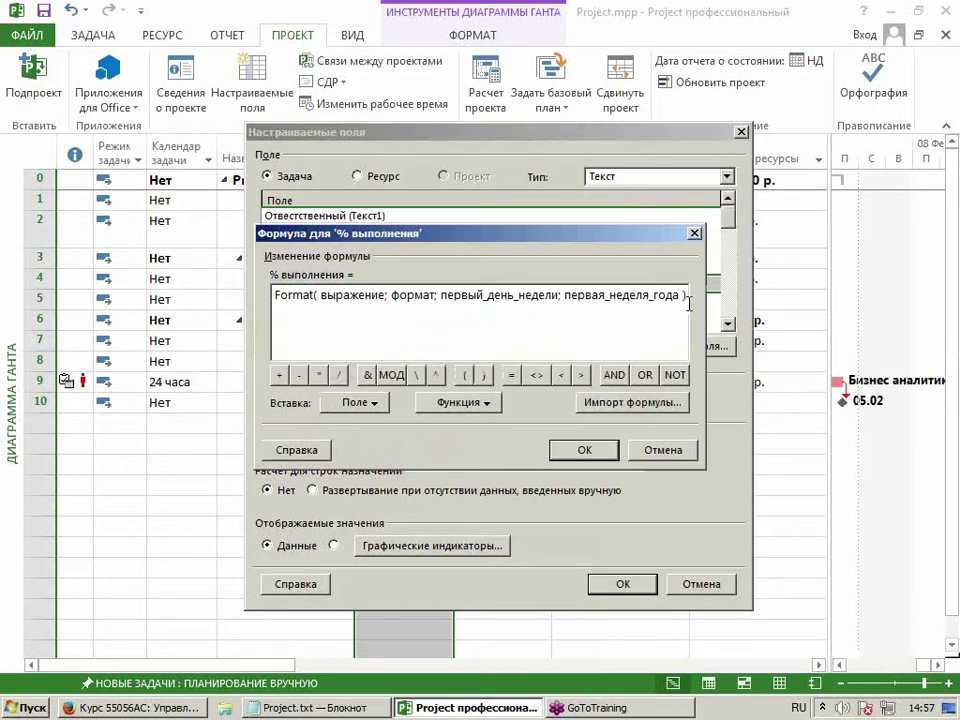
drag(681, 295, 437, 300)
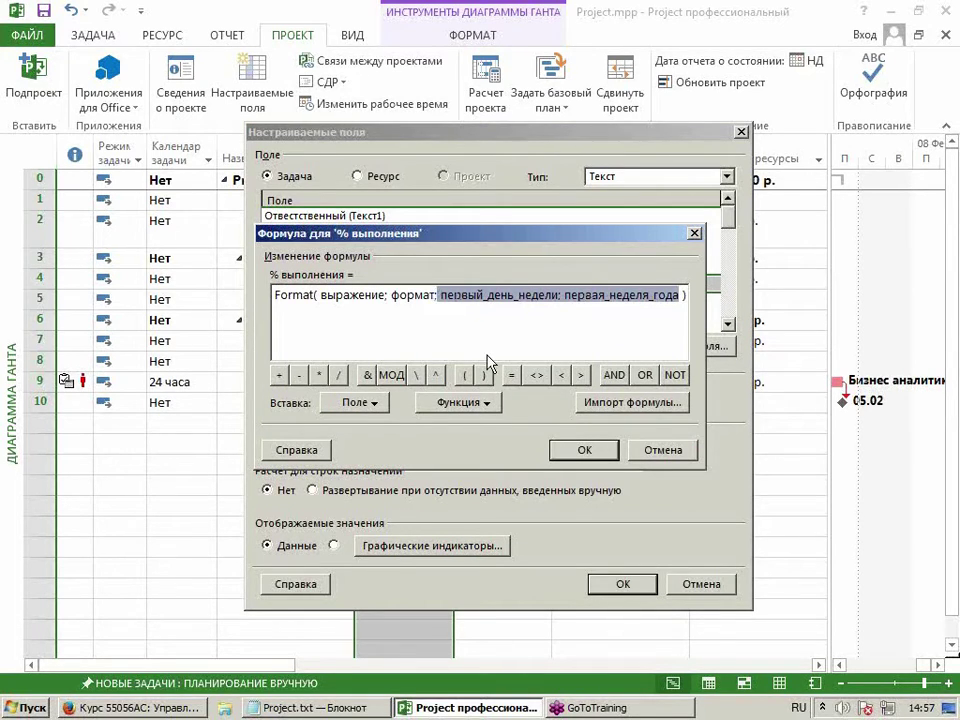
key(Delete)
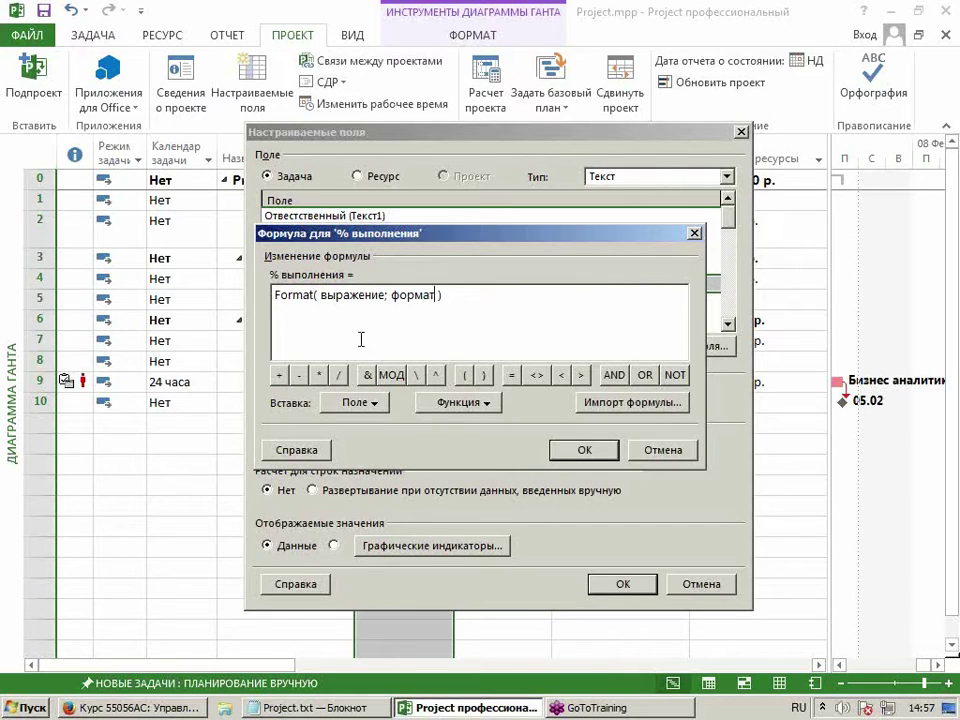
Replace the expression argument of the Format function with the [Процент] field.
double_click(350, 297)
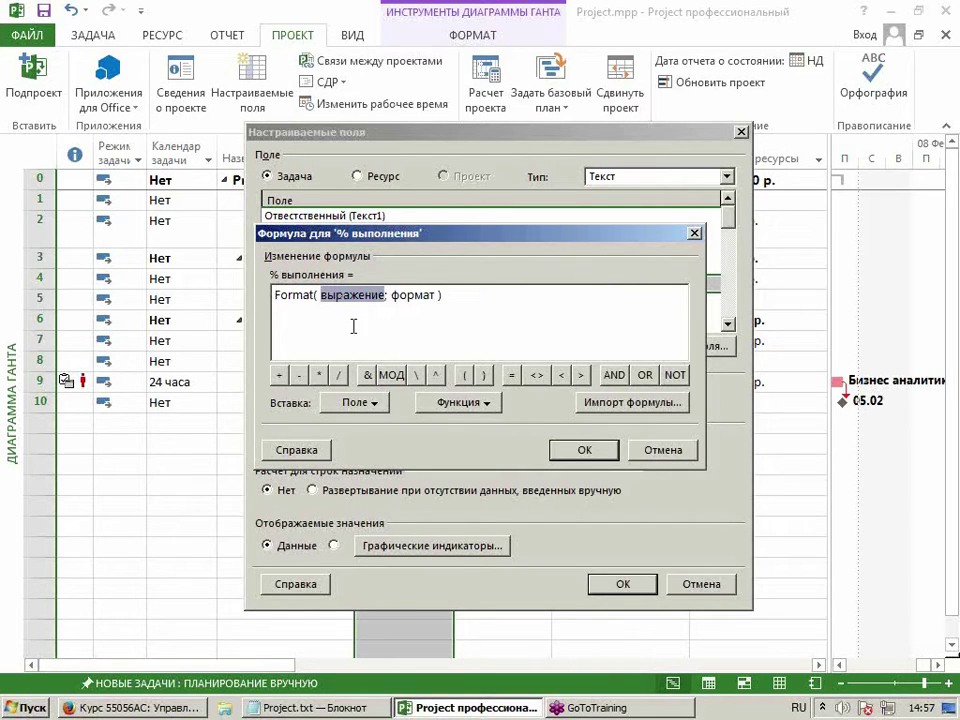
click(358, 403)
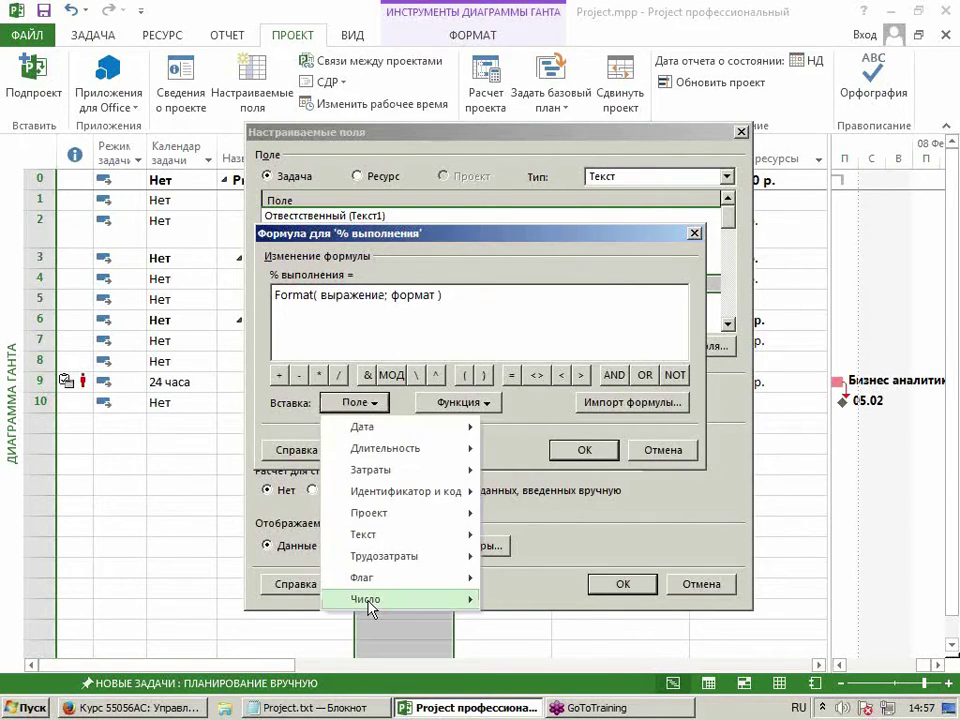
mouse_move(366, 600)
mouse_move(600, 466)
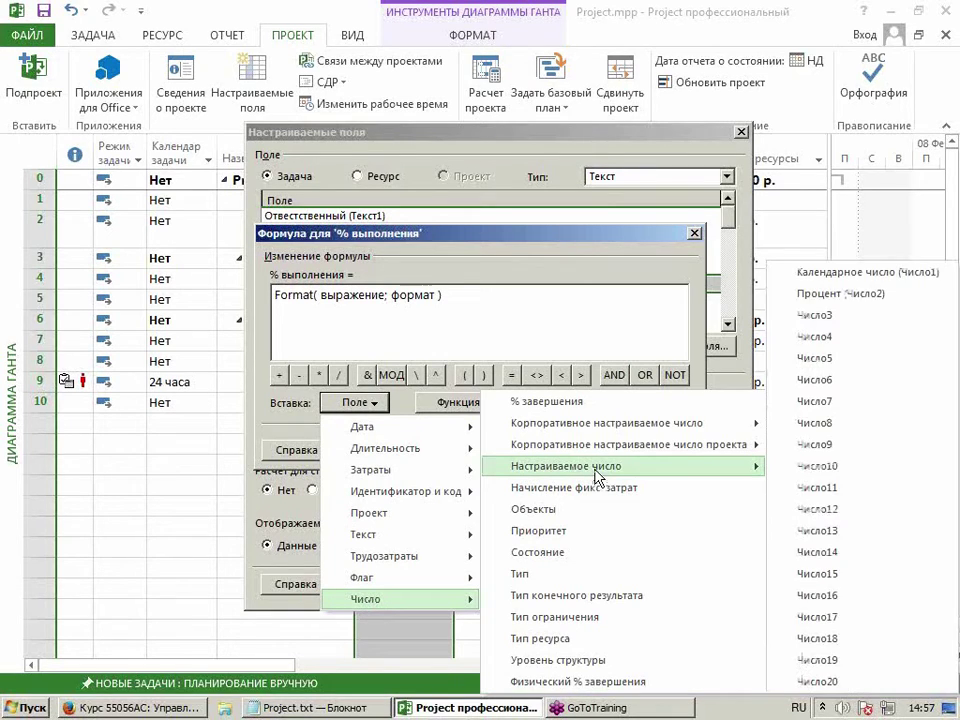
click(864, 317)
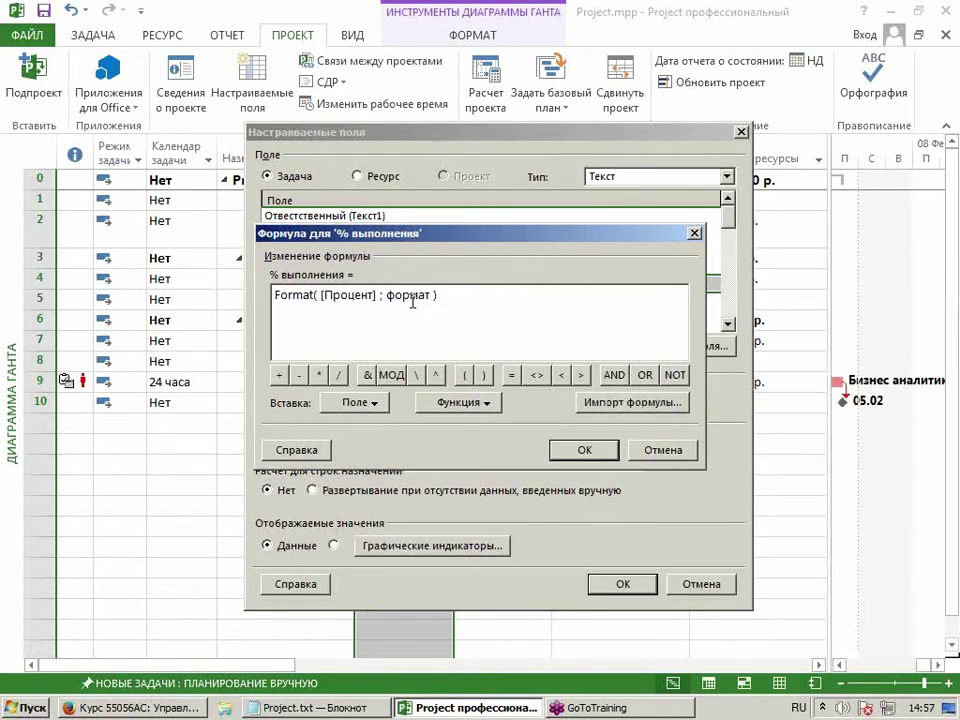
Set the format argument to "0%" and apply the formula to the % выполнения field.
double_click(408, 295)
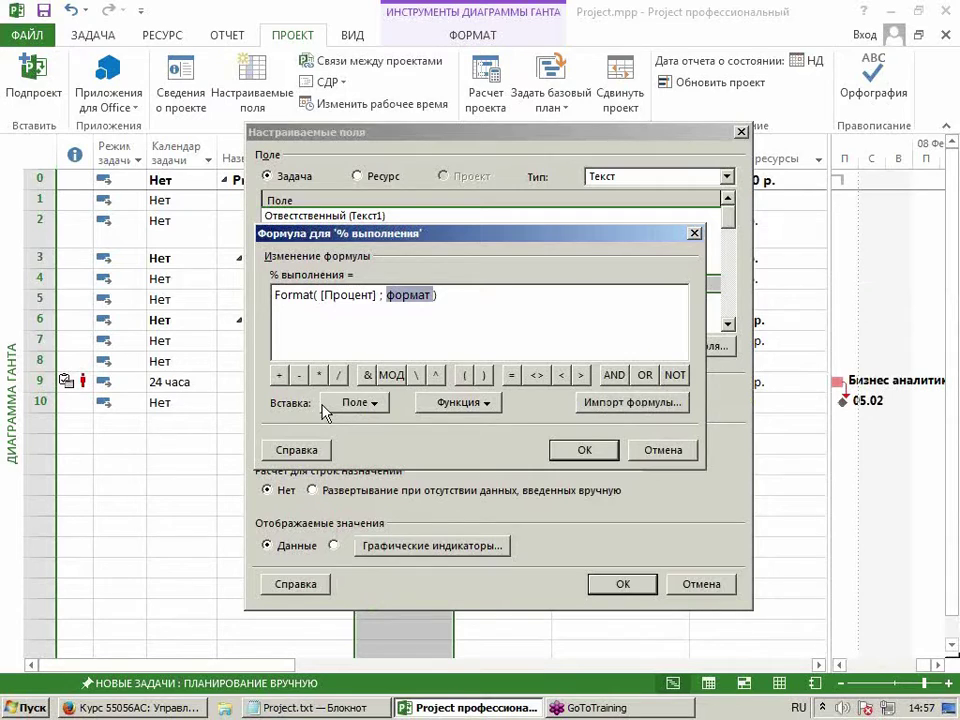
key(alt+shift)
text(")
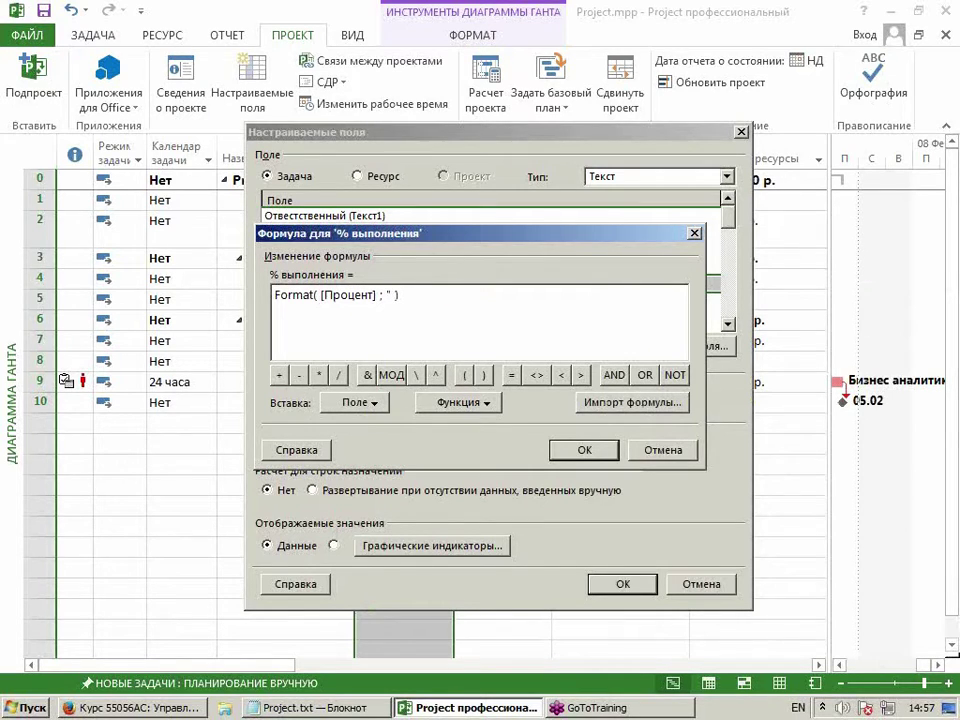
text( 0)
text(%")
click(586, 451)
click(460, 430)
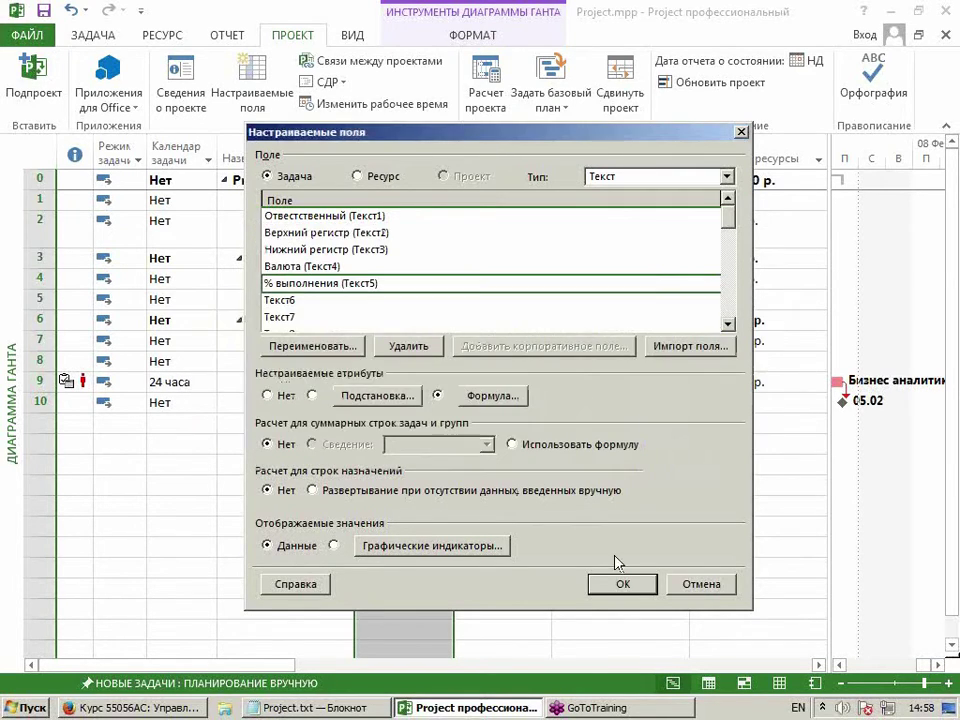
click(621, 525)
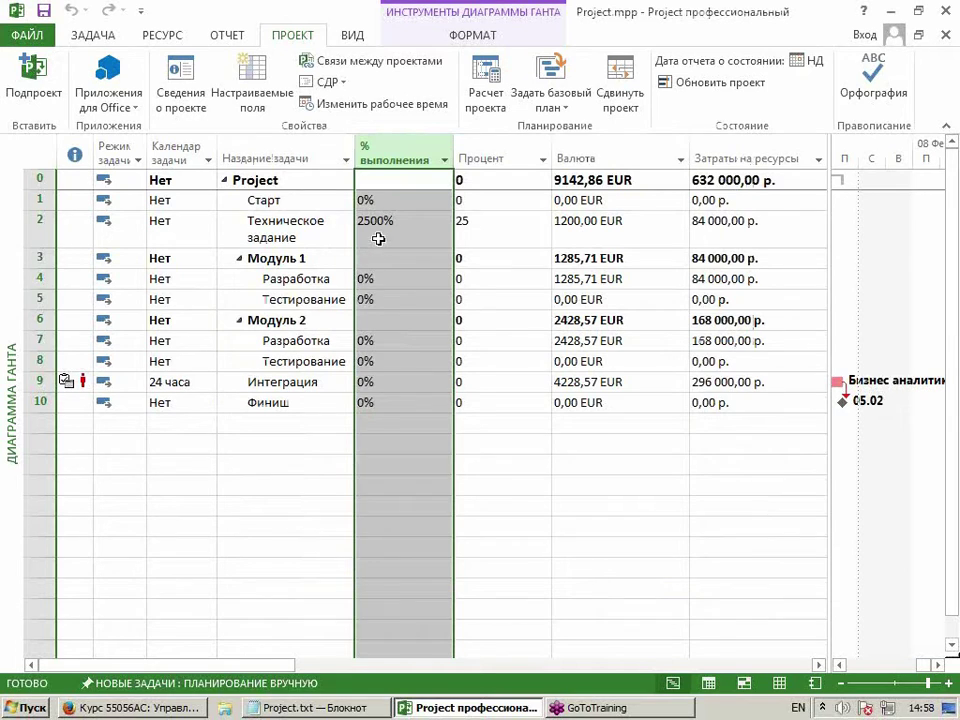
Divide [Число2] by 100 in the % выполнения formula and apply the change.
click(380, 233)
click(402, 157)
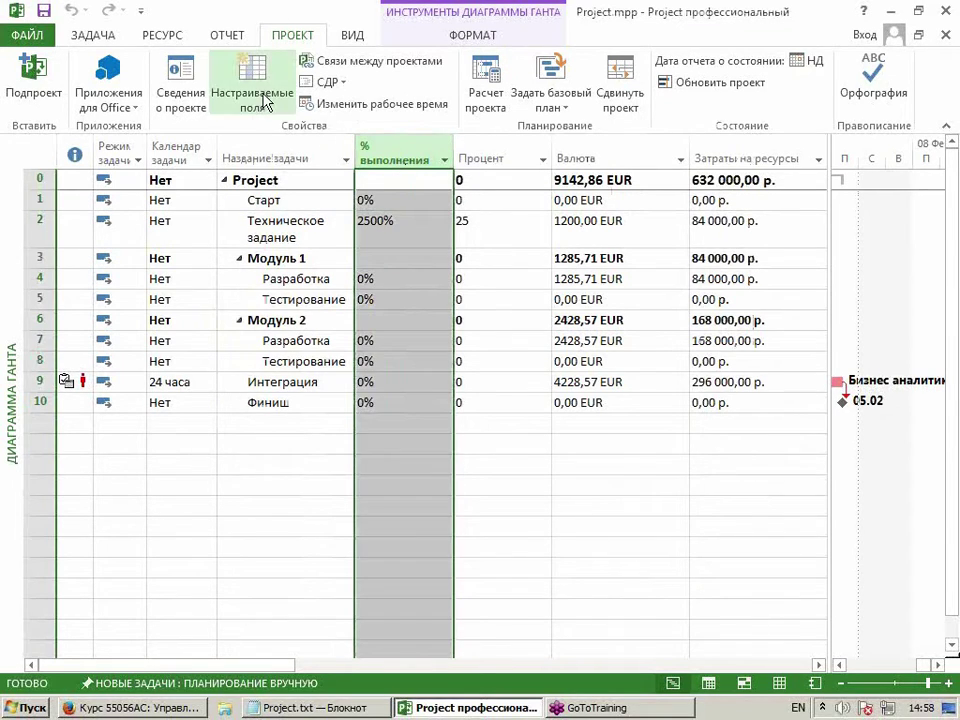
click(252, 90)
click(497, 376)
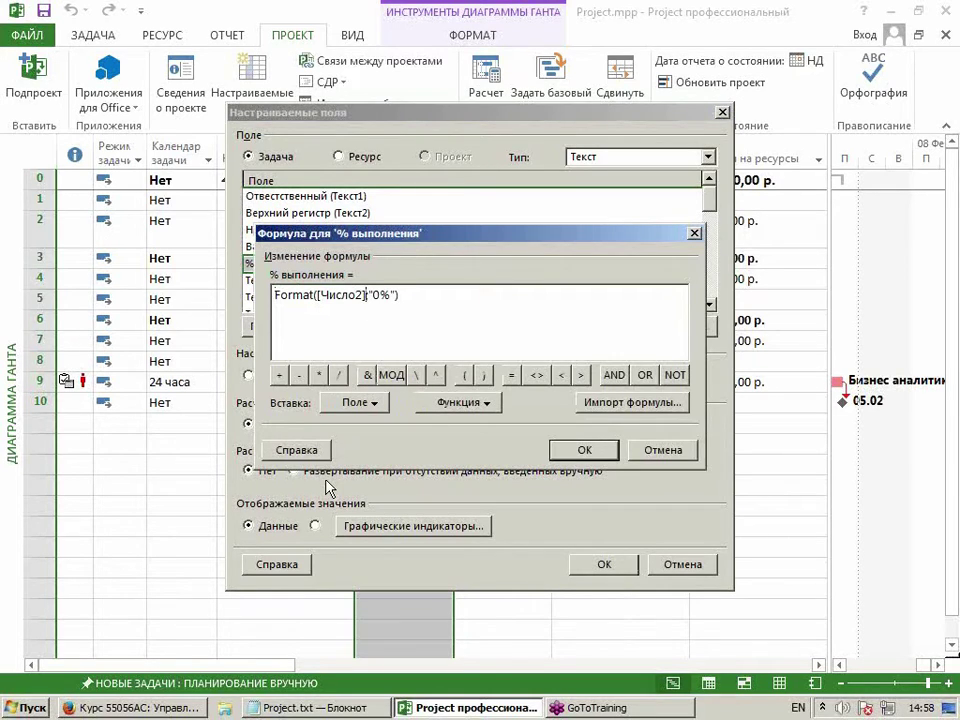
text(/100)
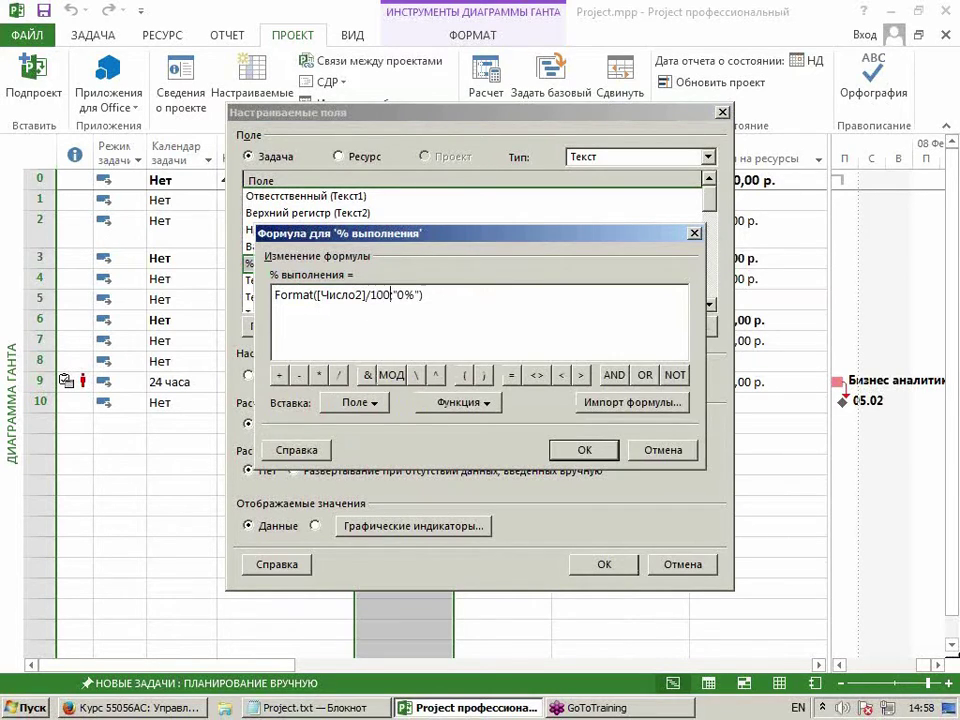
click(589, 449)
click(601, 565)
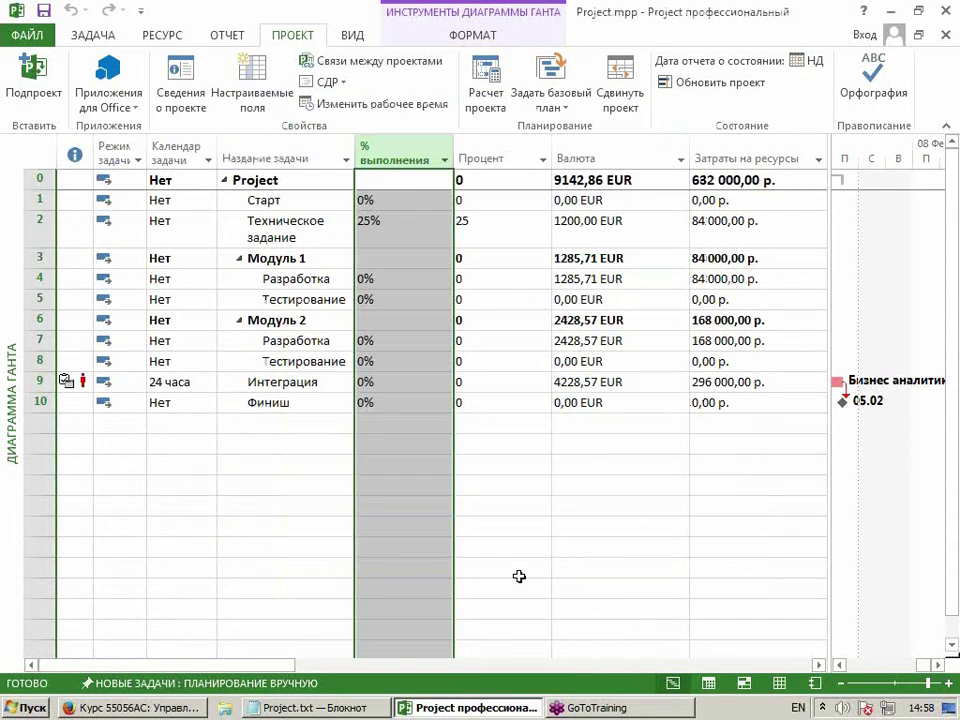
Change the format in the % выполнения formula to "0.000%" and apply it.
click(401, 220)
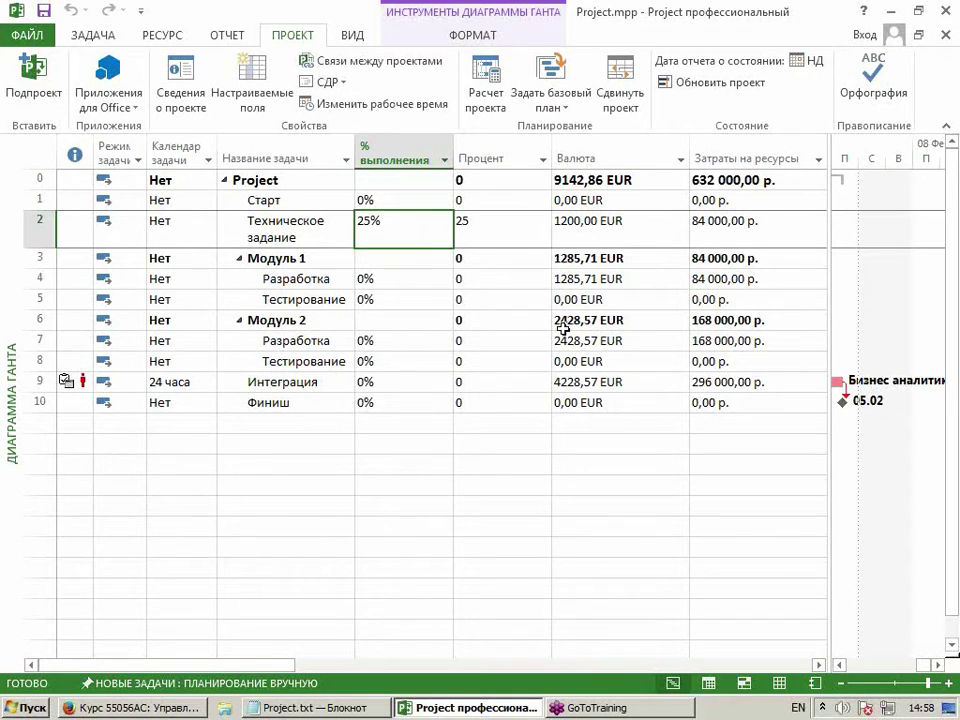
click(400, 153)
click(255, 100)
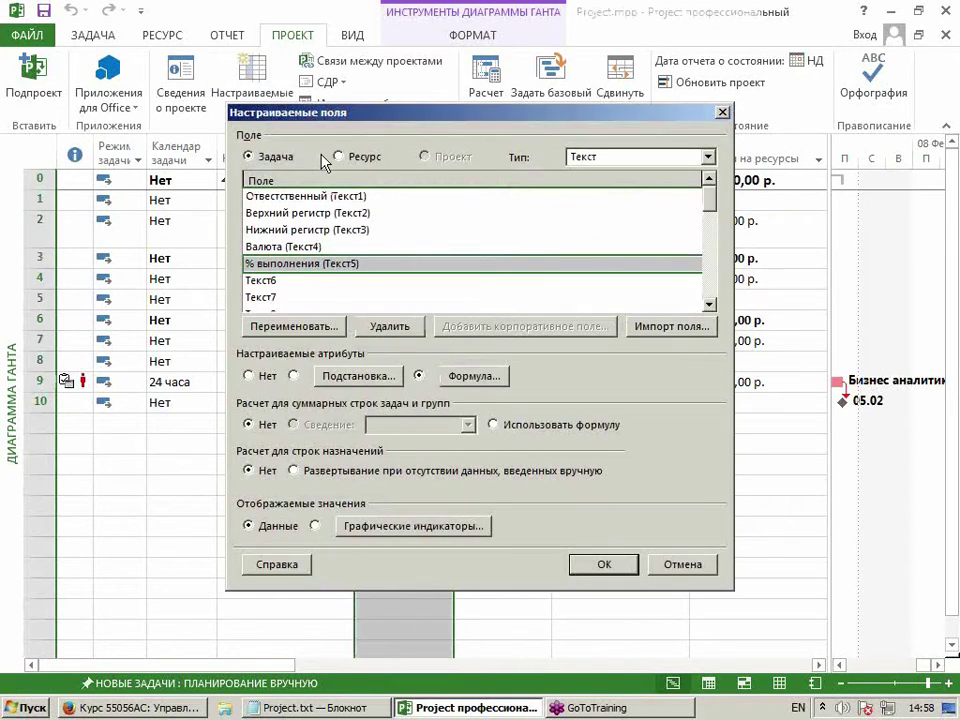
click(470, 378)
click(407, 294)
text(.000%"))
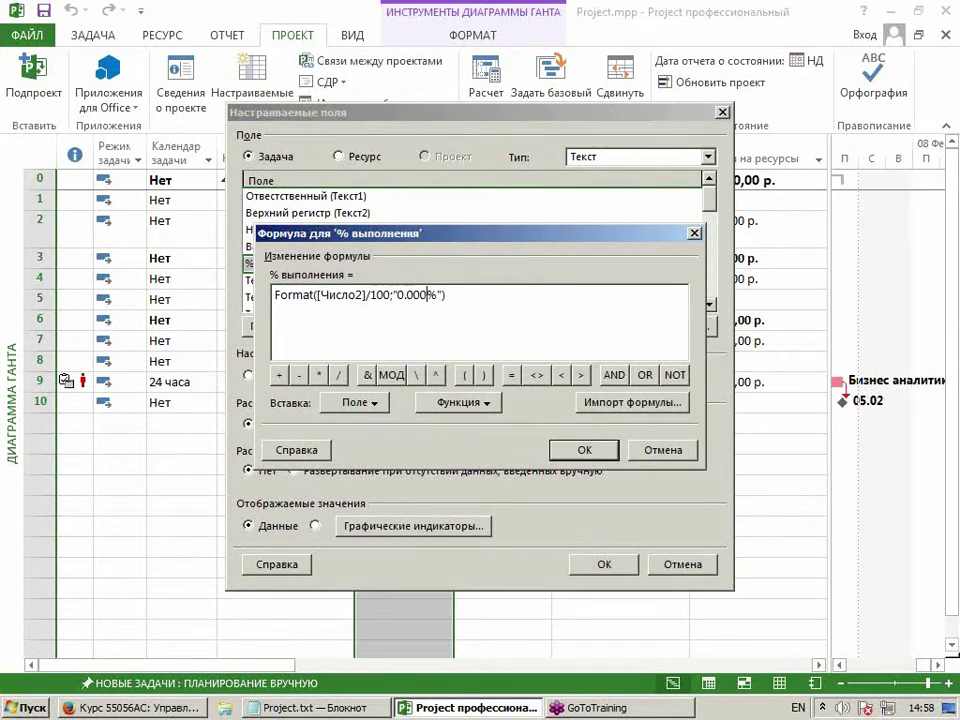
click(582, 449)
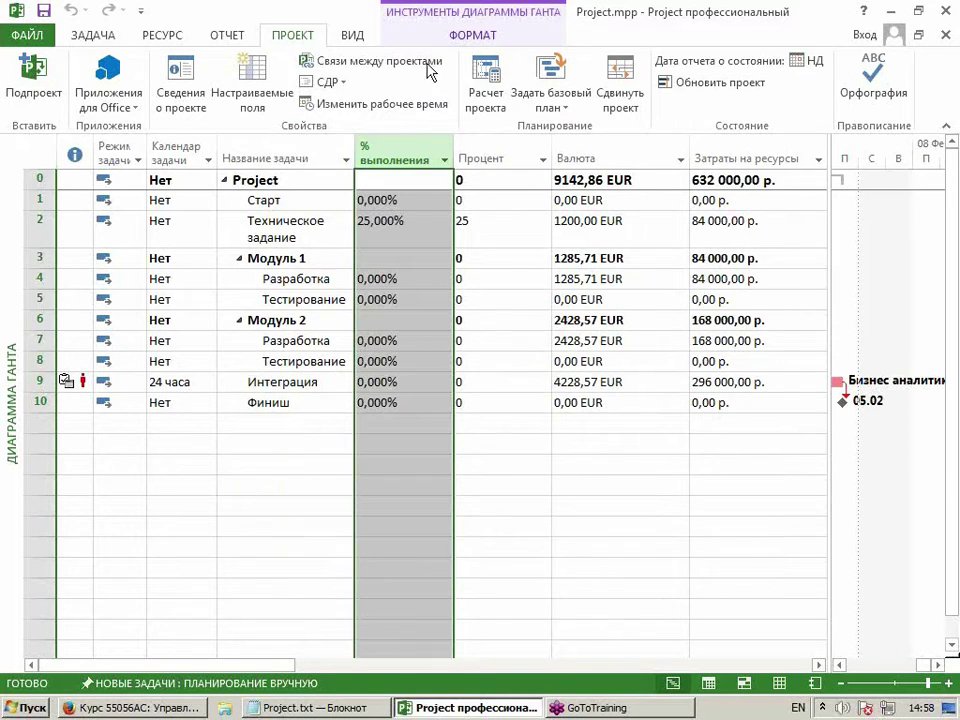
Narrow the Процент column in the task table.
click(419, 240)
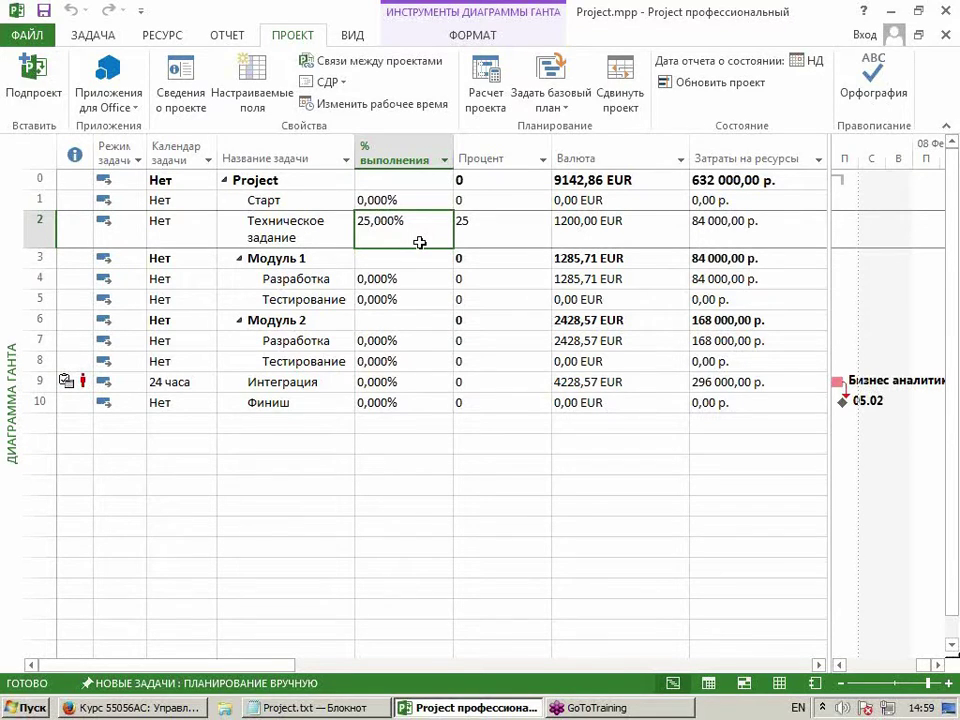
scroll(480, 105, up, 1)
drag(551, 150, 513, 150)
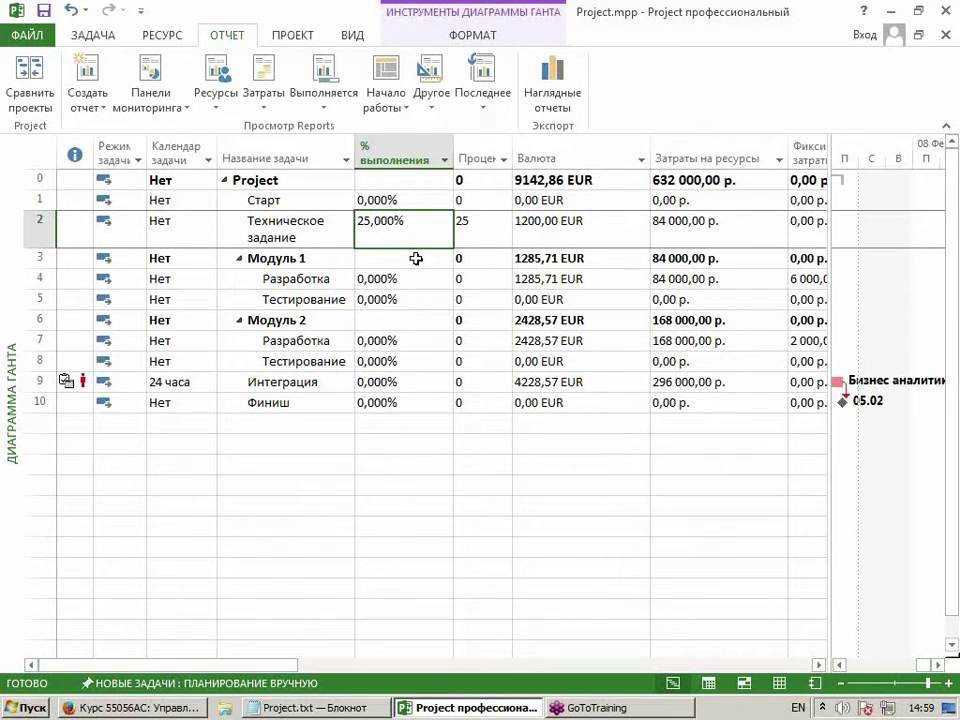
Close Project.mpp with its changes saved and create a new blank project.
click(88, 184)
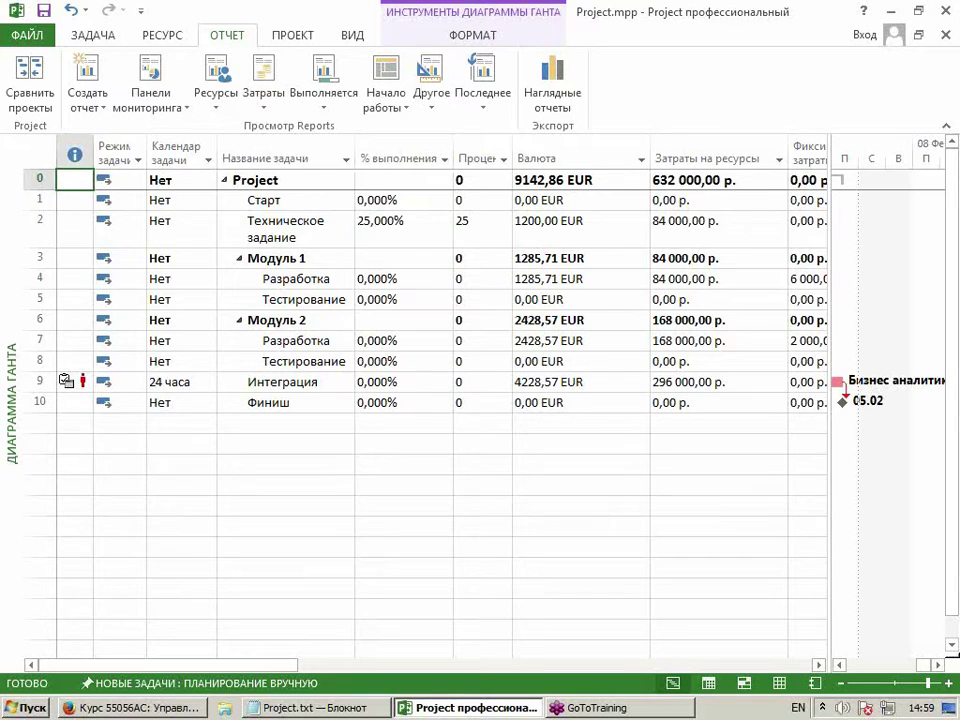
click(944, 11)
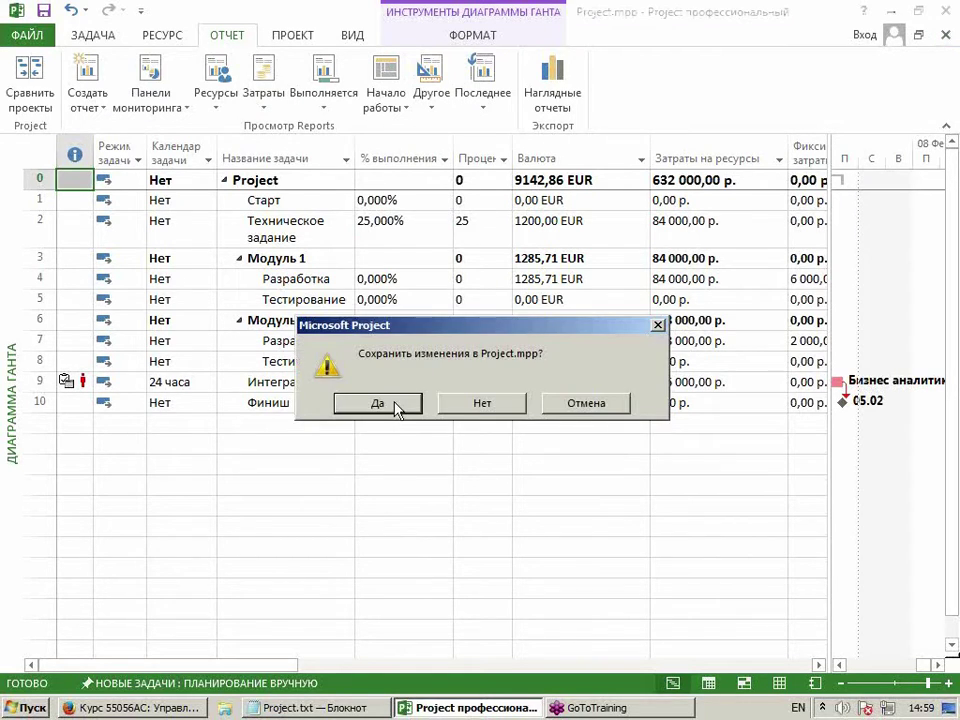
click(378, 403)
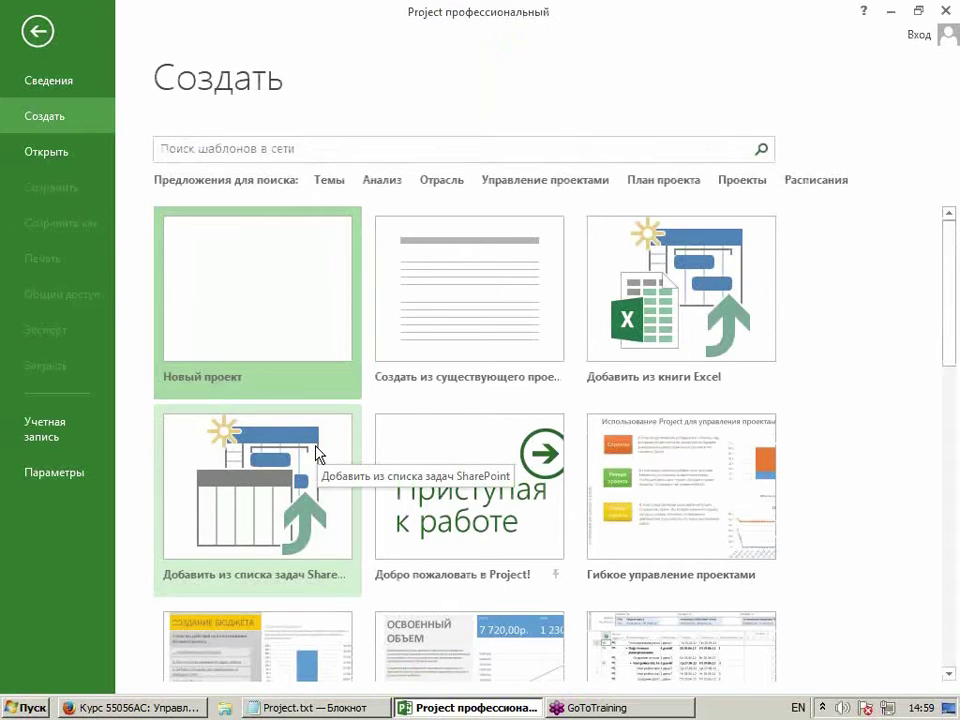
click(272, 330)
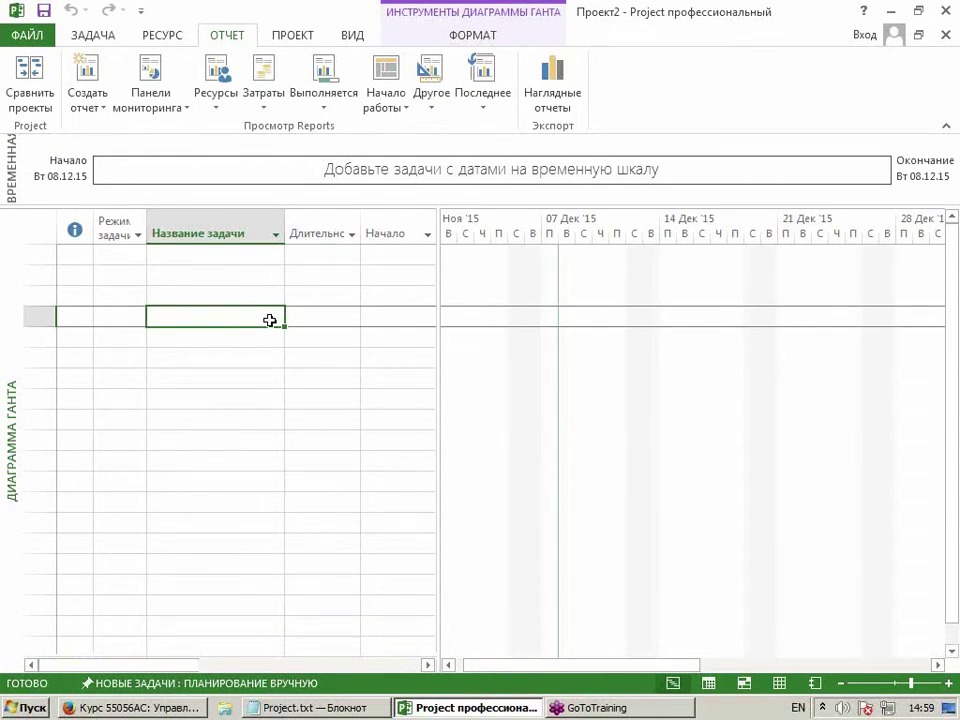
Set the first empty row to automatic scheduling and copy that task mode down to create three tasks.
click(136, 255)
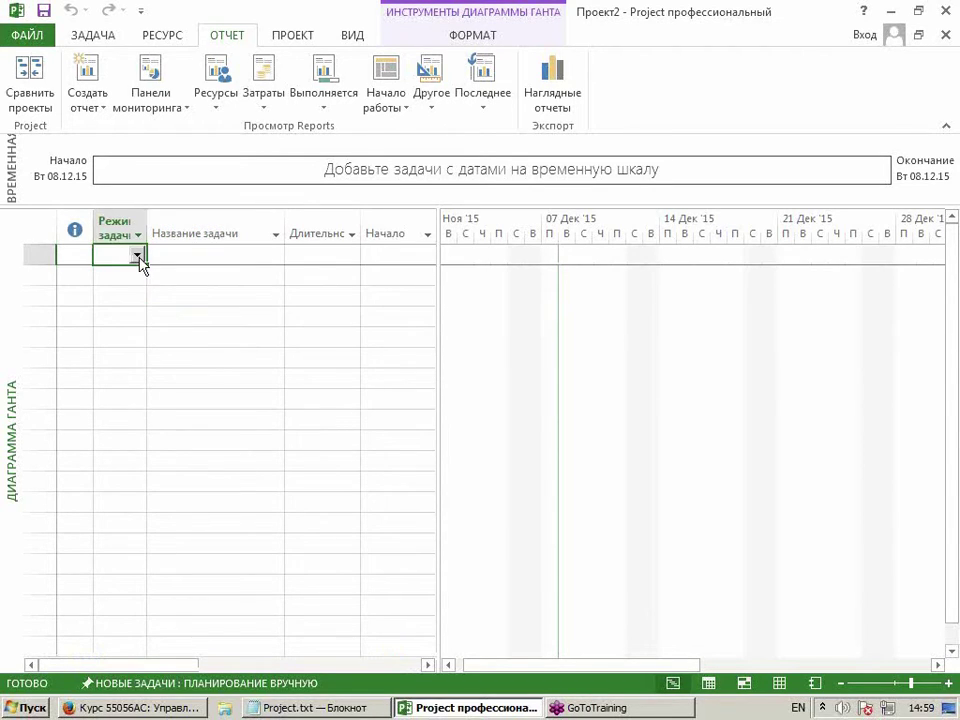
click(137, 255)
click(147, 288)
drag(146, 266, 146, 306)
click(311, 257)
click(259, 257)
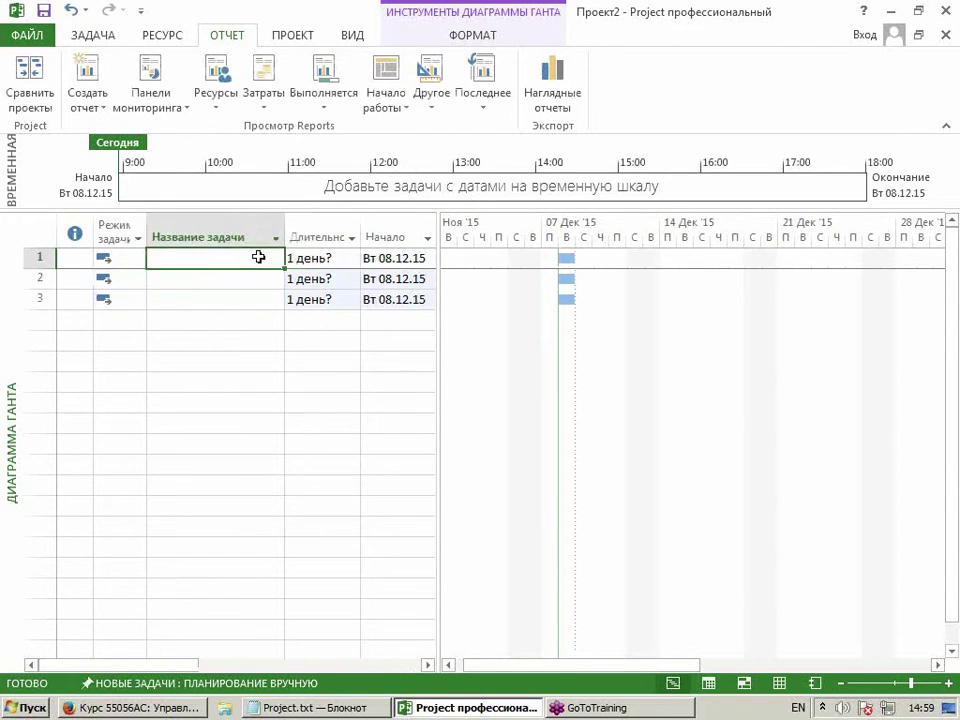
Insert the Число1 field as a column before the duration column and widen it slightly.
click(320, 237)
right_click(318, 240)
click(327, 368)
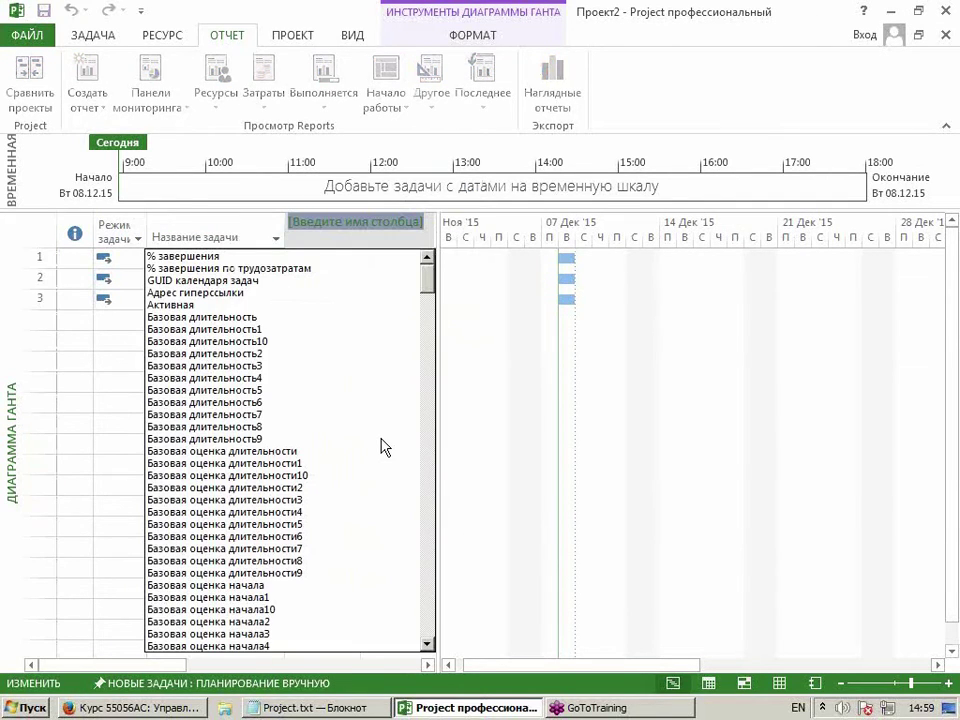
key(alt+shift)
text(Число1)
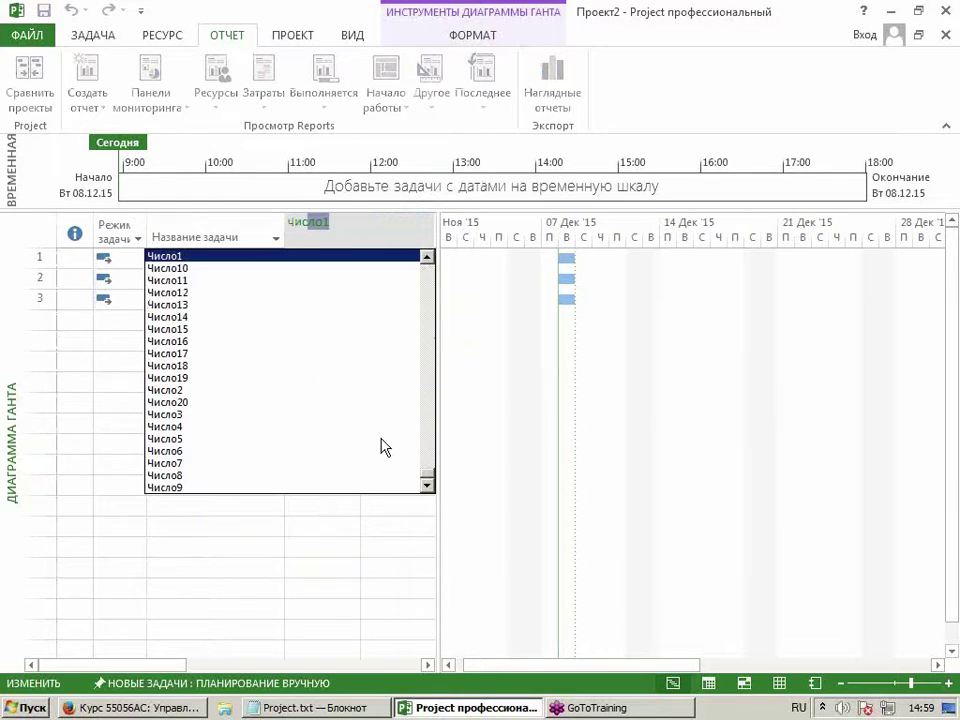
key(Return)
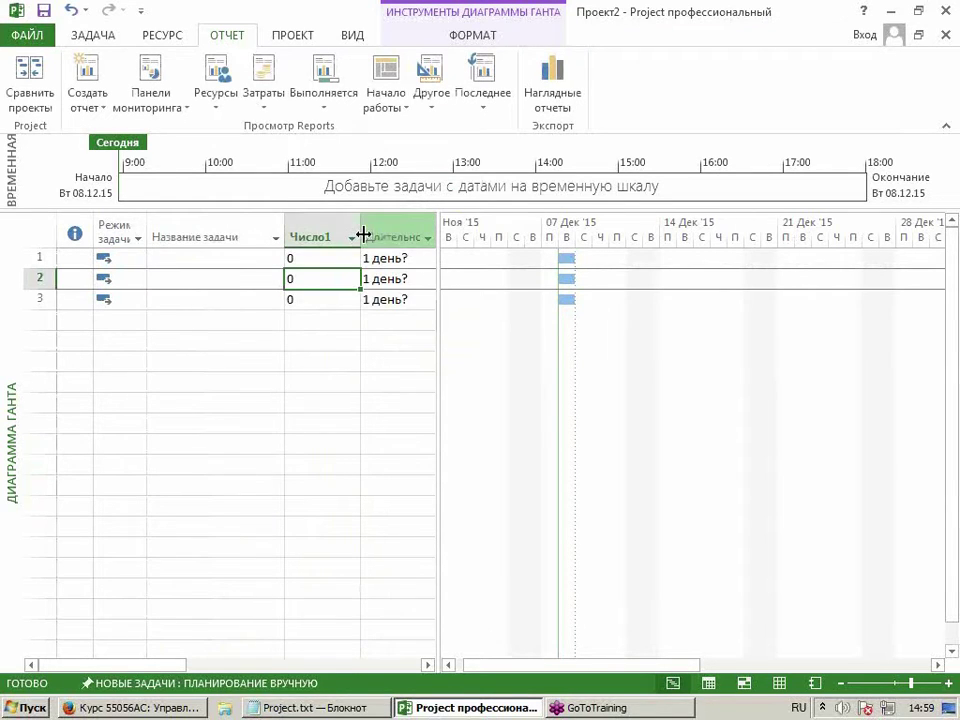
drag(363, 233, 377, 237)
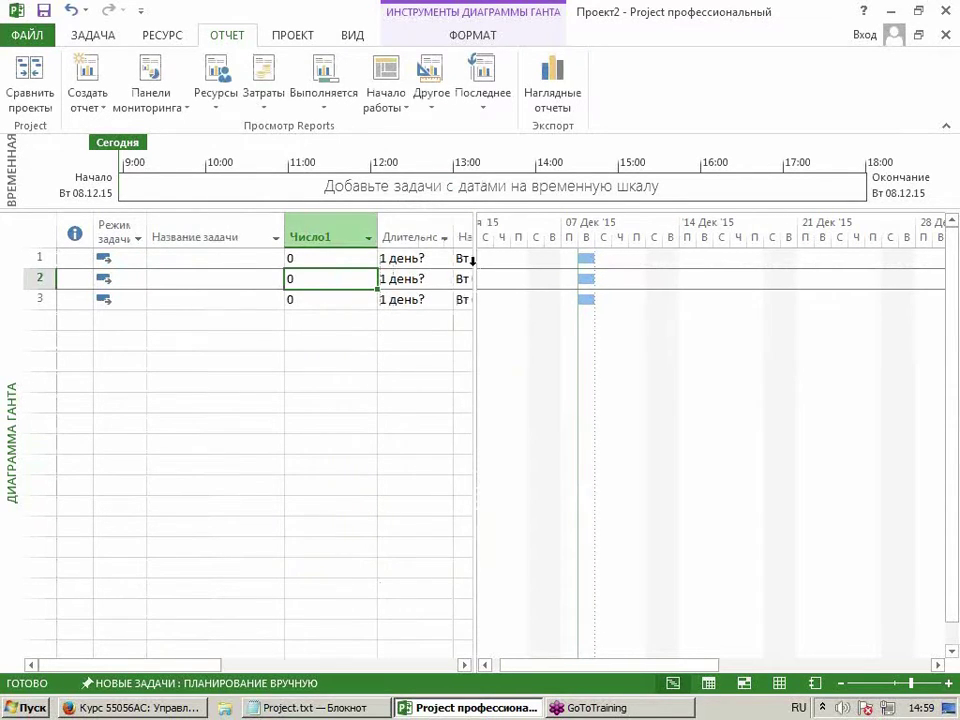
Rename the custom task field Число1 to Вычисление.
click(337, 243)
click(293, 35)
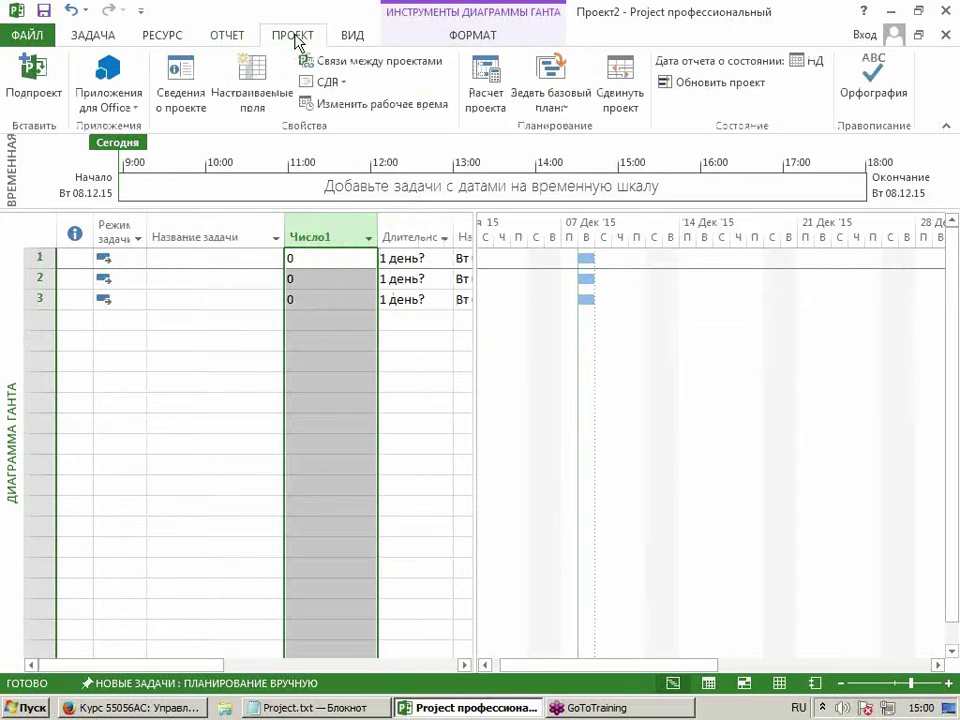
click(255, 85)
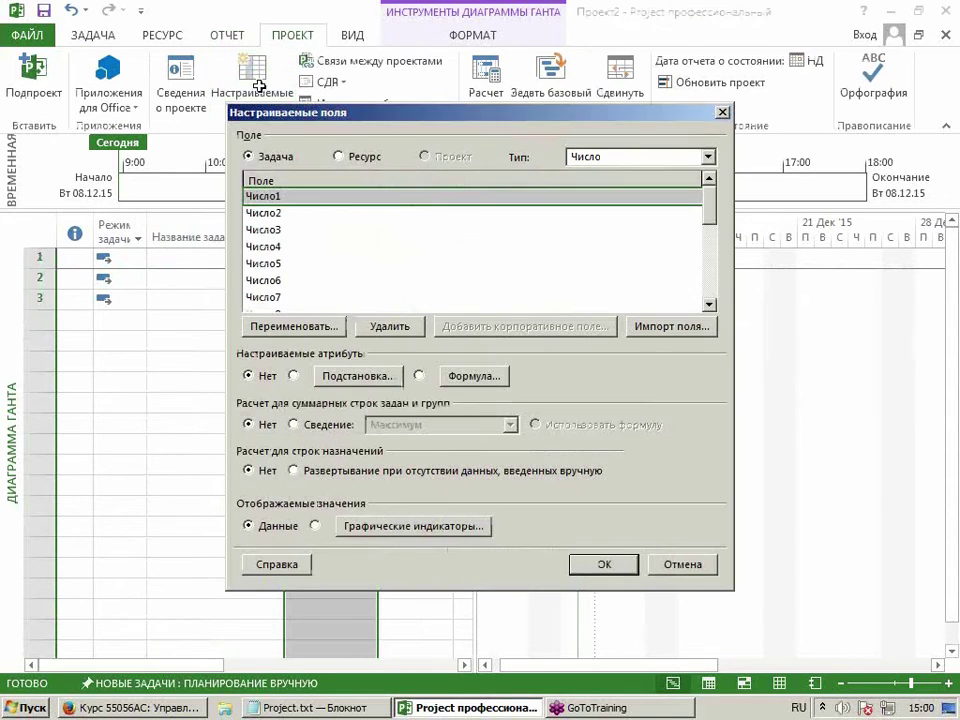
click(311, 327)
text(Вы)
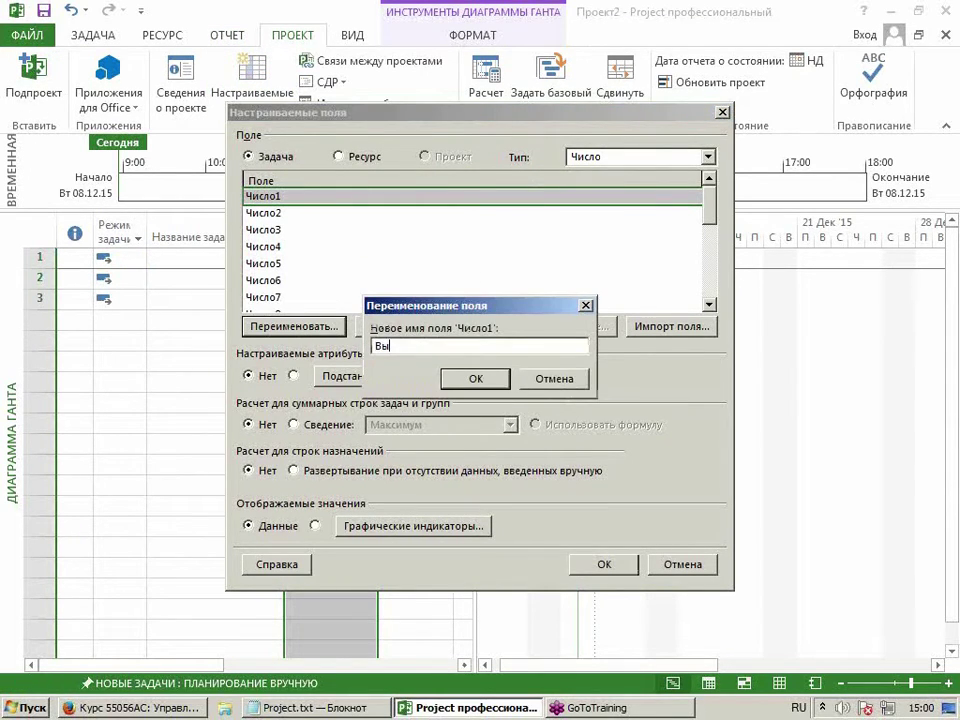
text(числени)
click(475, 378)
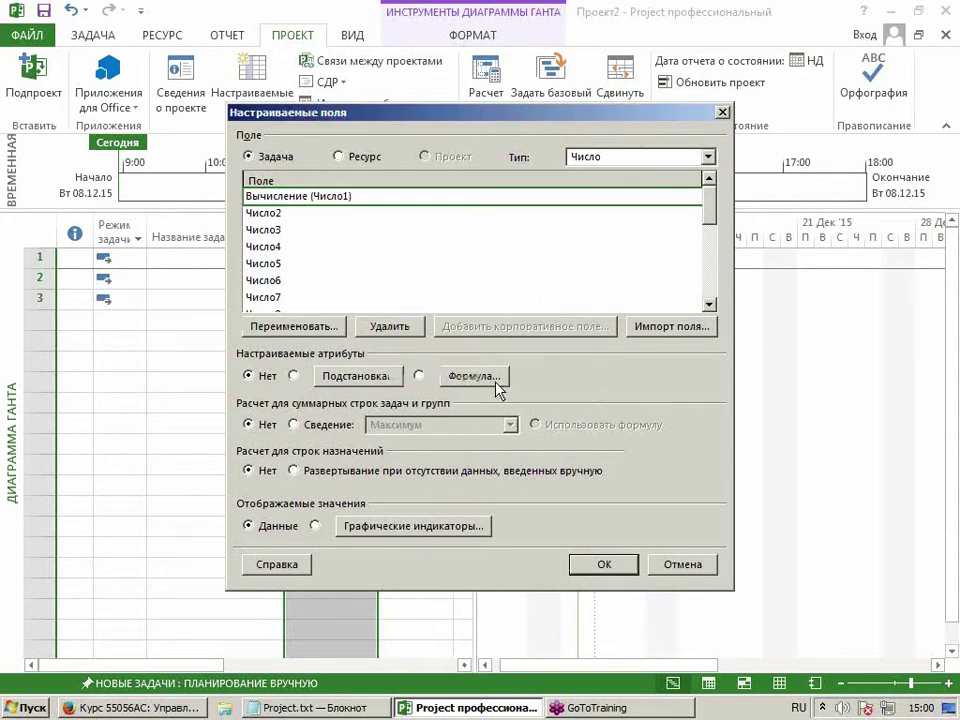
click(603, 565)
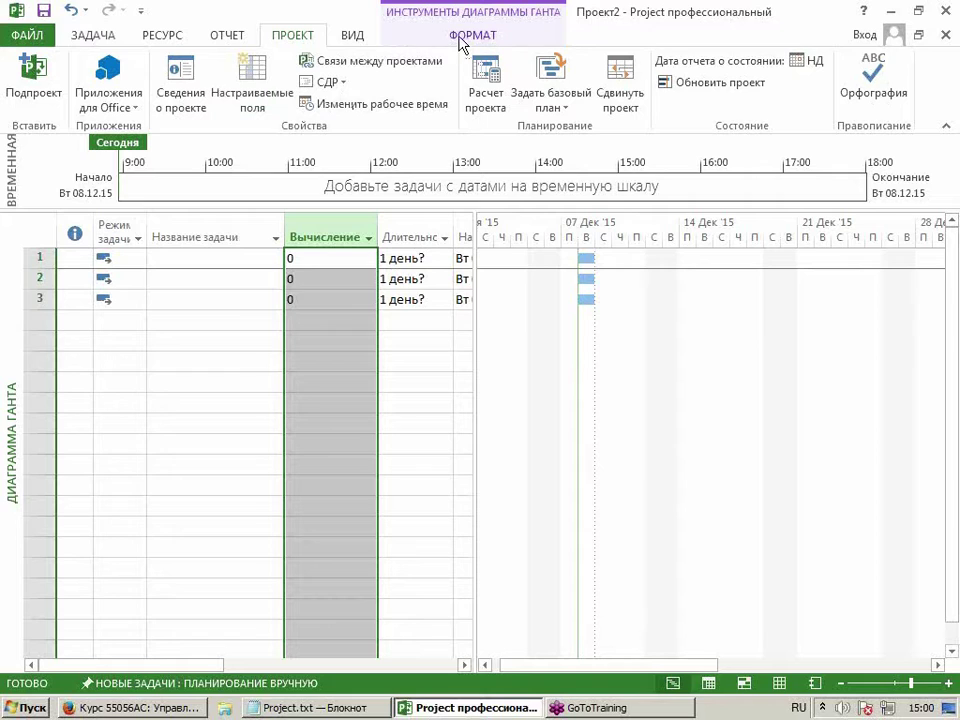
Indent the second and third tasks to make them subtasks of the first.
click(191, 257)
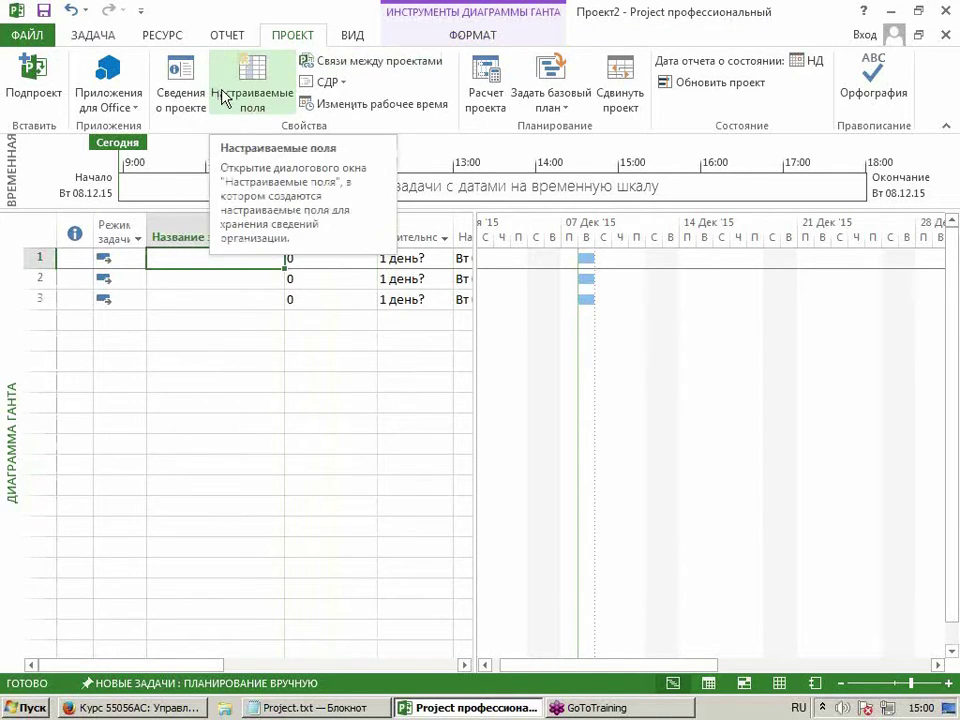
click(231, 281)
click(231, 292)
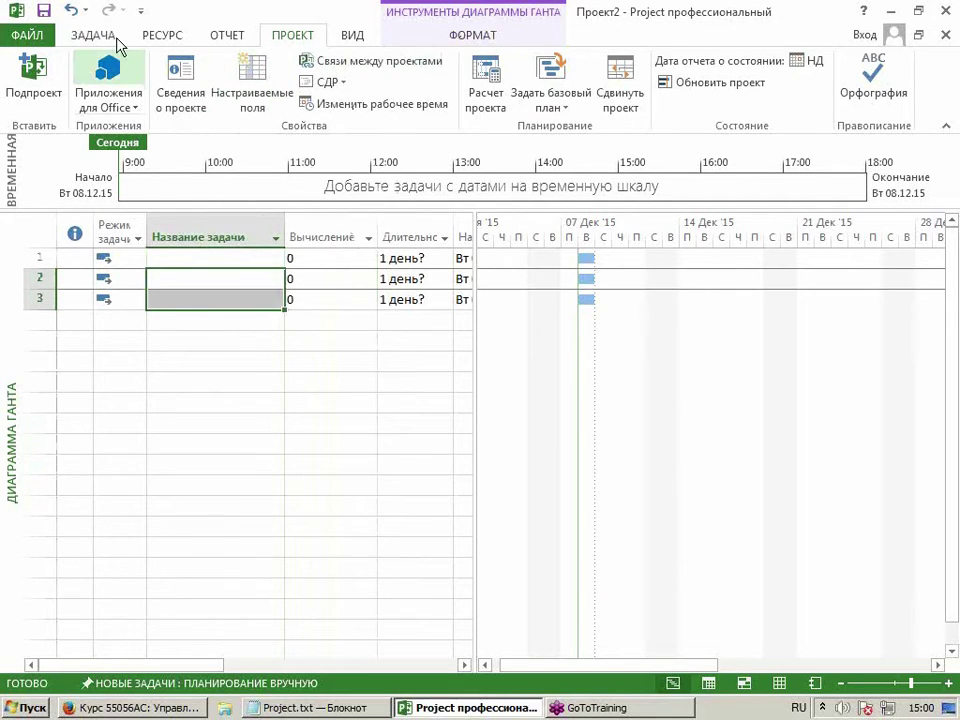
click(100, 35)
Name the summary task Этап and its two subtasks a and b.
click(255, 259)
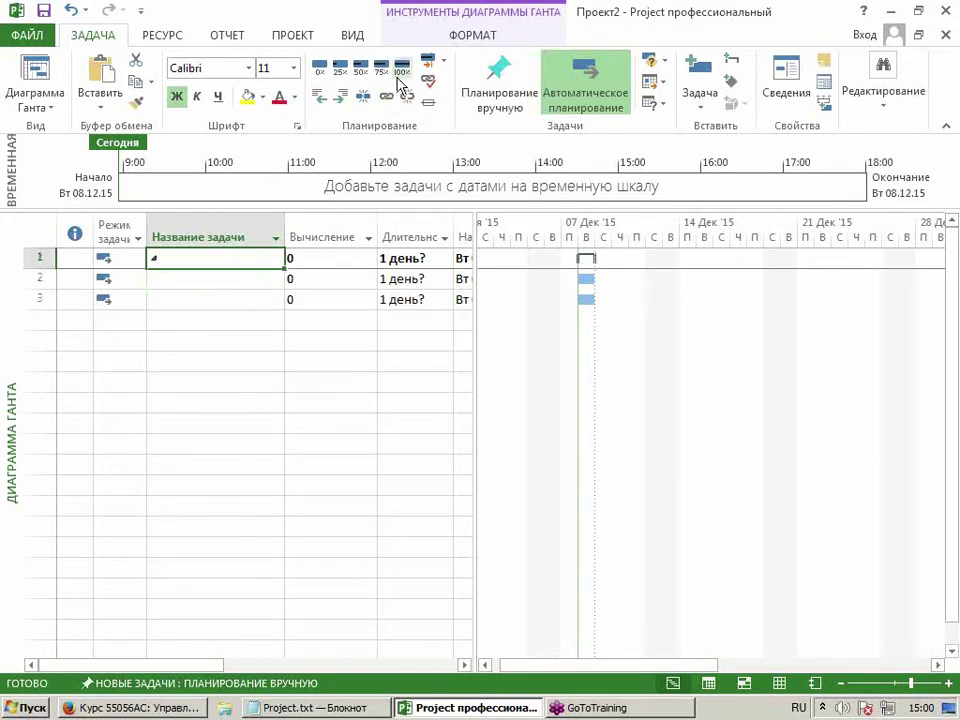
text(Этап)
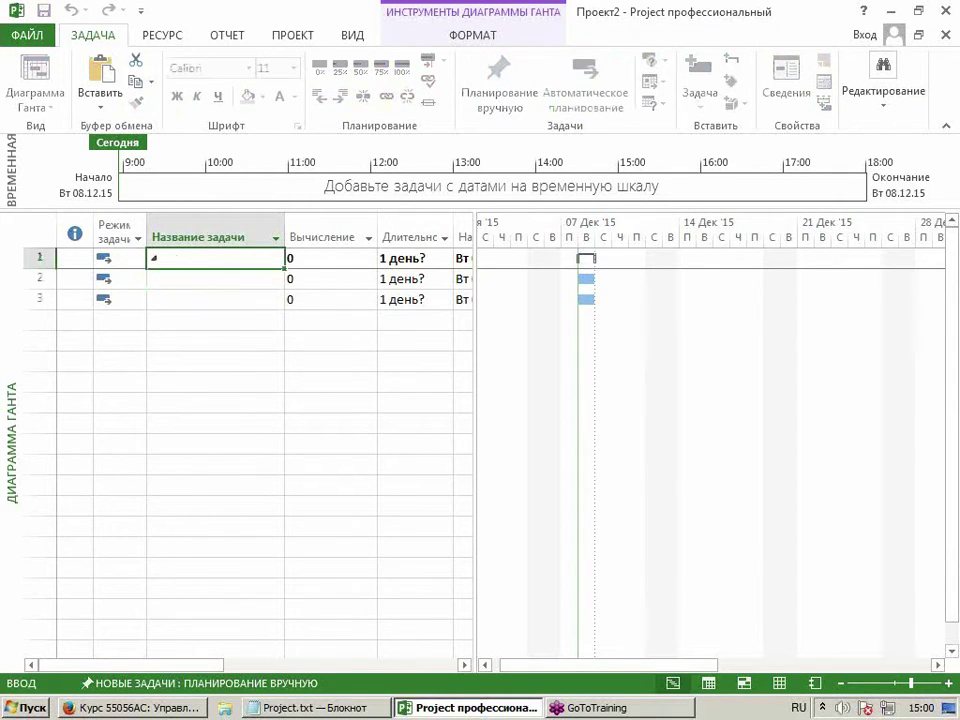
key(Return)
text(а)
key(Return)
key(alt+shift)
text(b)
key(Return)
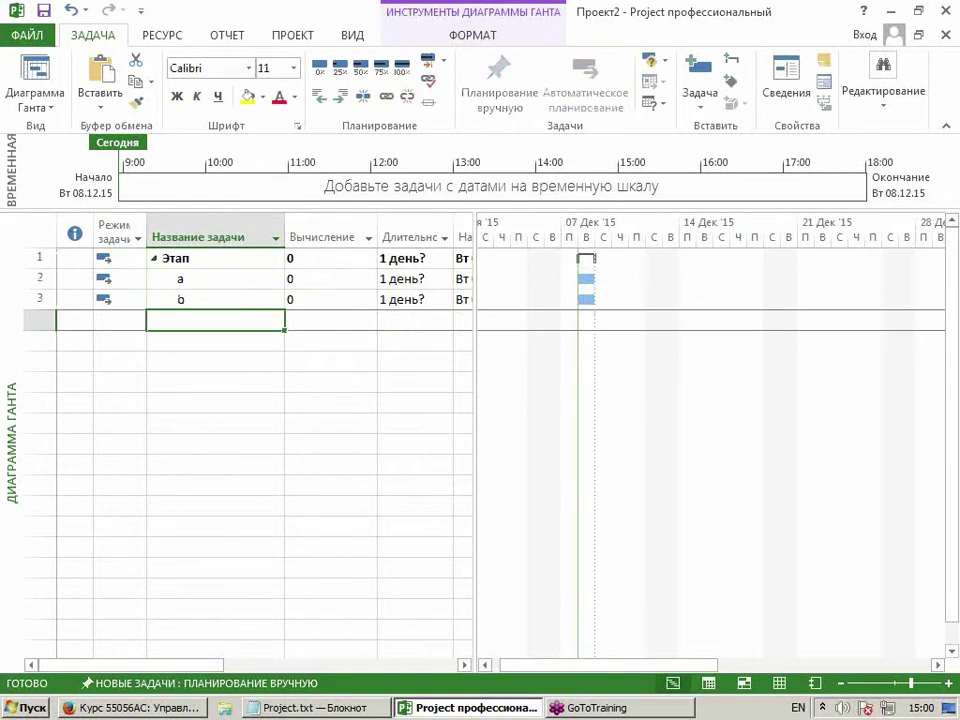
Enter 77 in the Вычисление field for both subtasks a and b.
drag(249, 286, 247, 292)
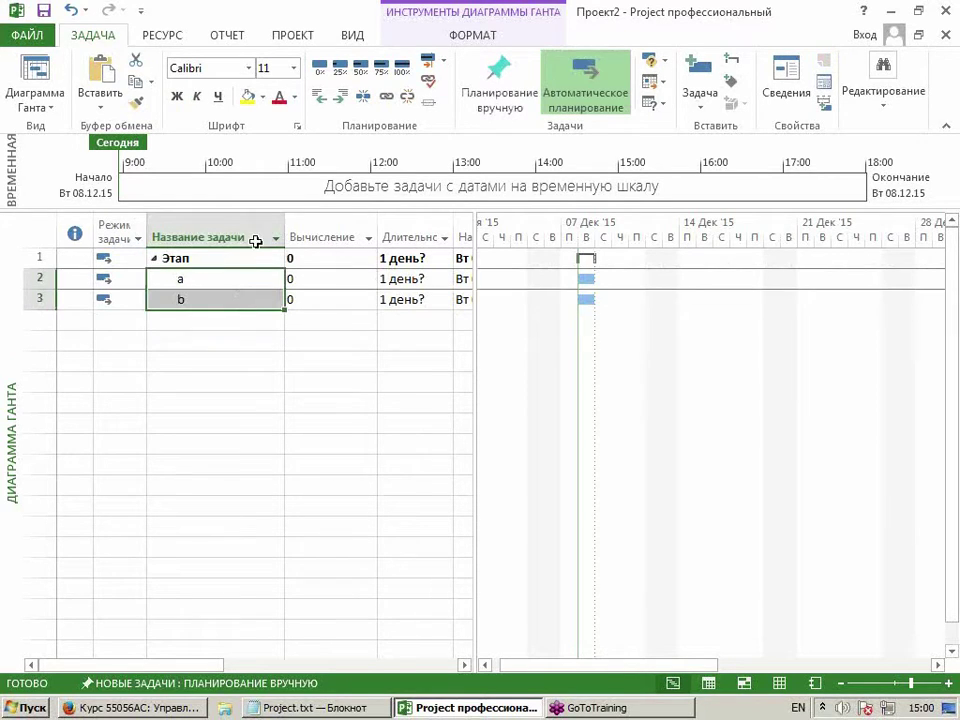
drag(306, 277, 306, 296)
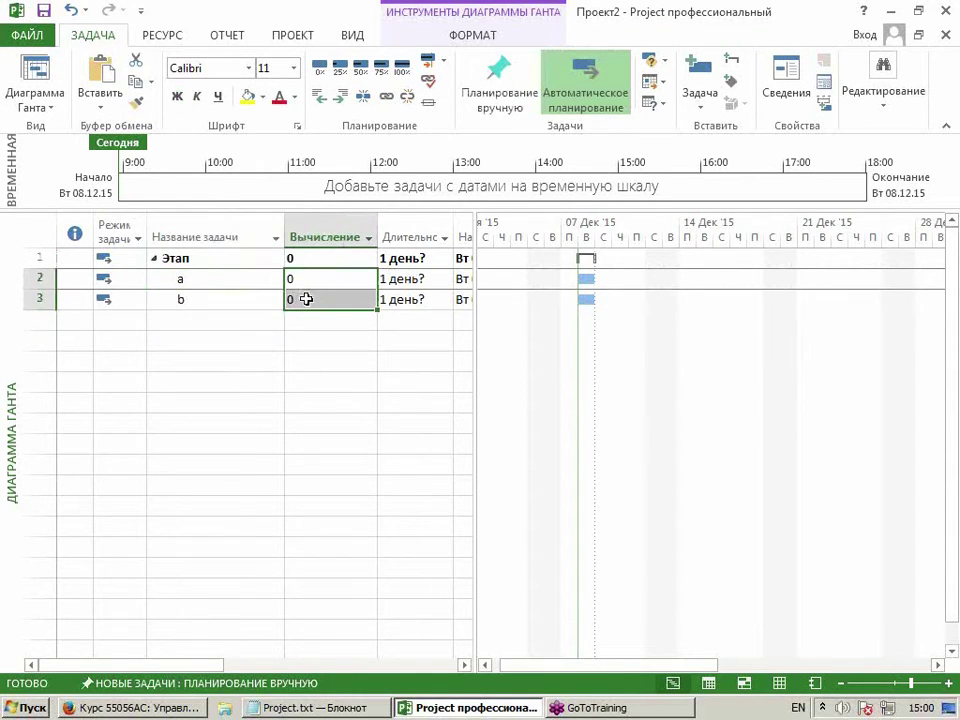
click(306, 284)
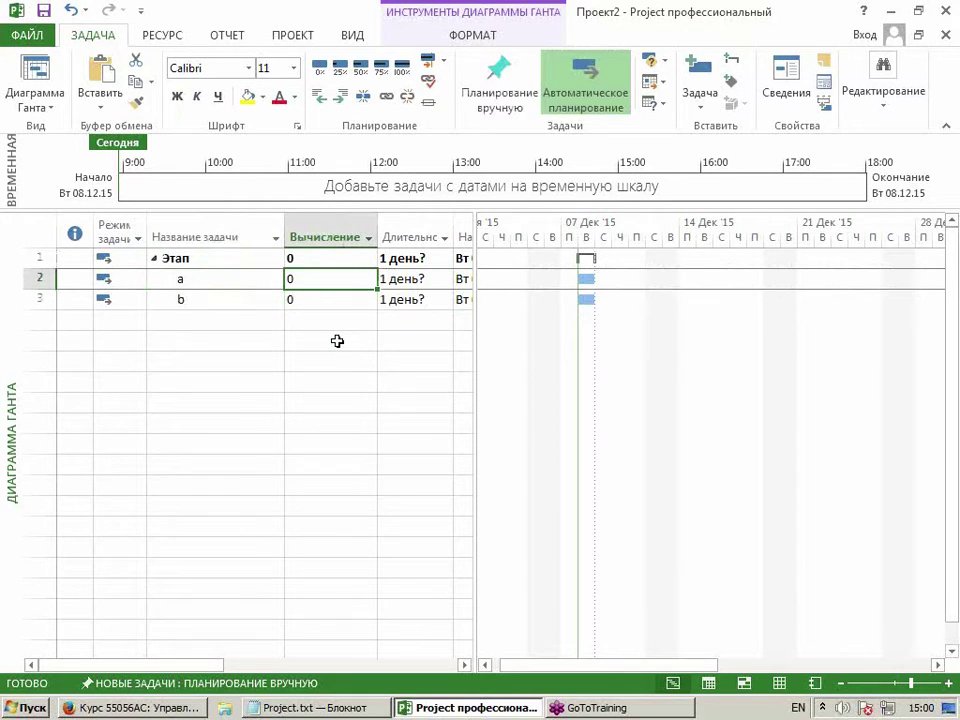
text(77)
key(Return)
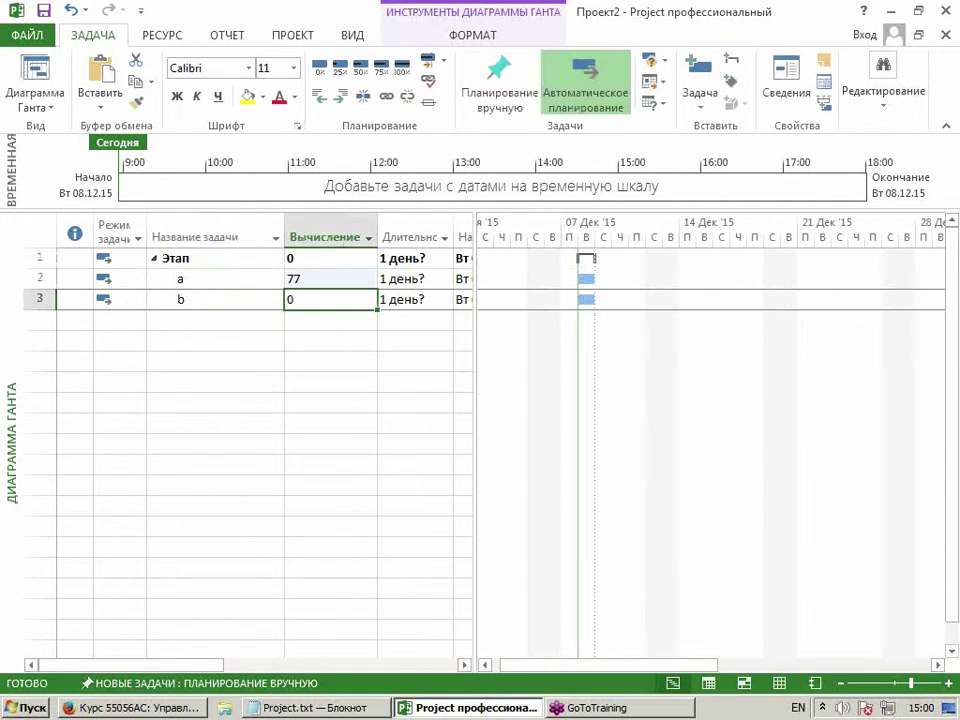
text(77)
key(Return)
Set the Вычисление field's calculation for summary rows to the Сумма rollup and apply it.
click(330, 232)
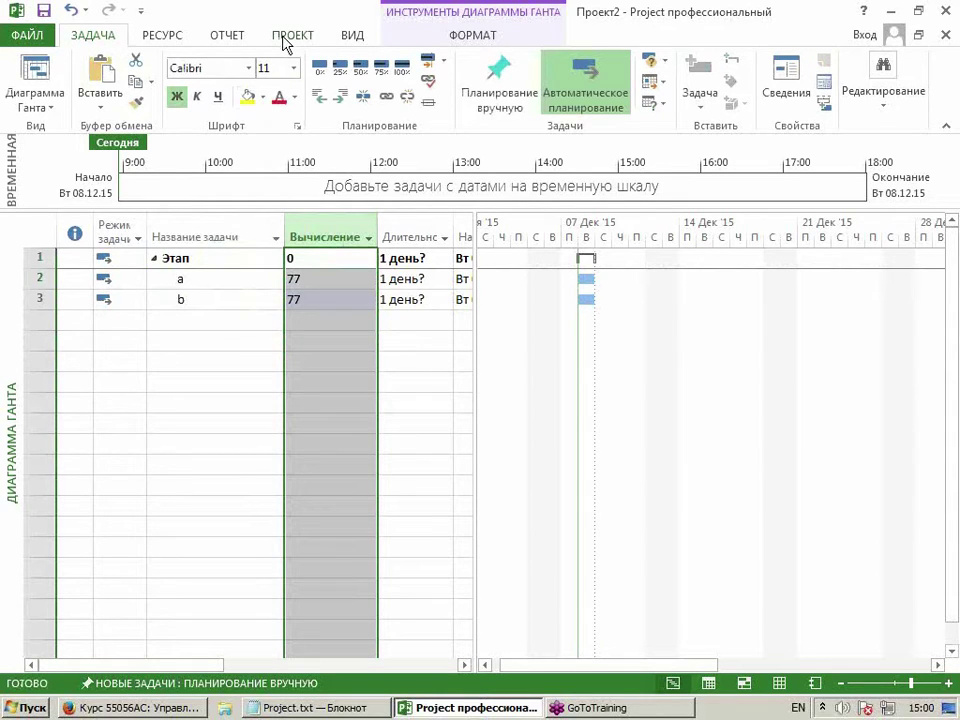
click(285, 38)
click(250, 100)
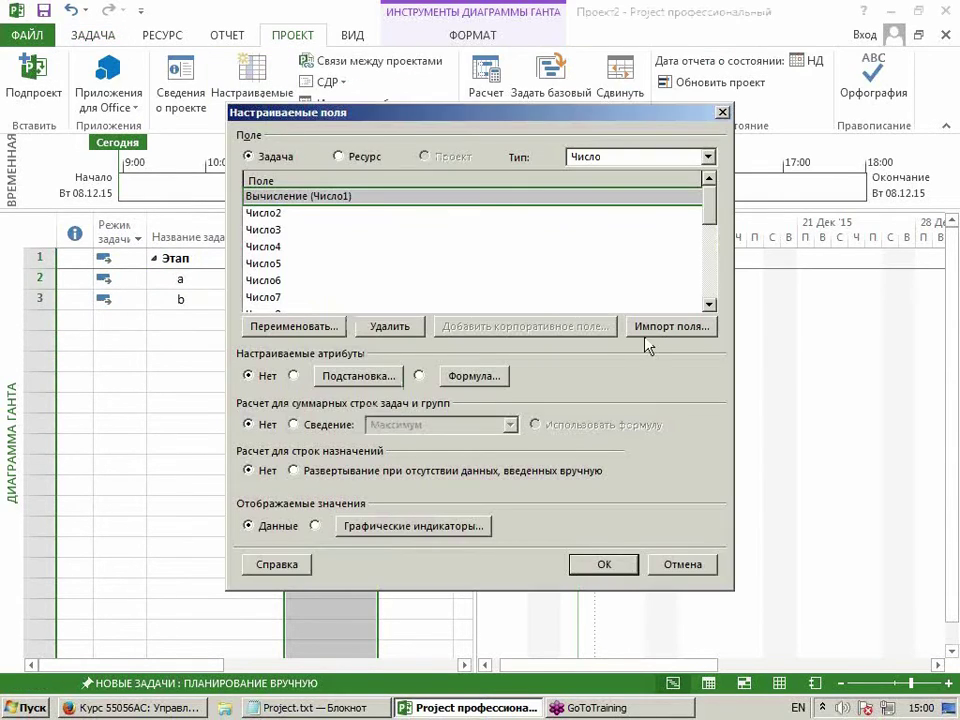
click(493, 376)
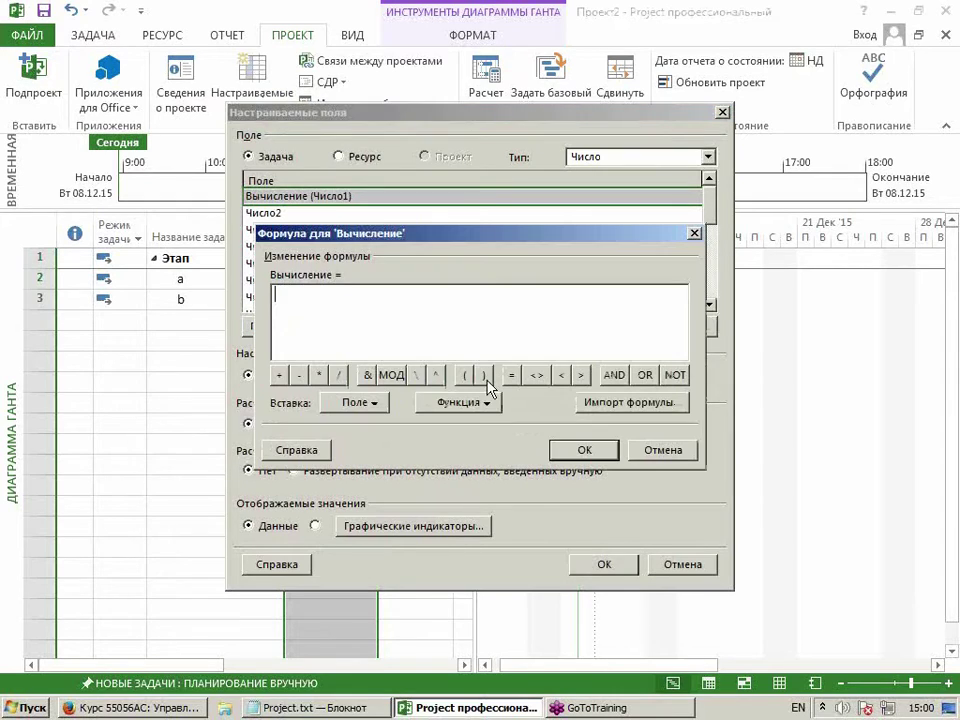
click(655, 449)
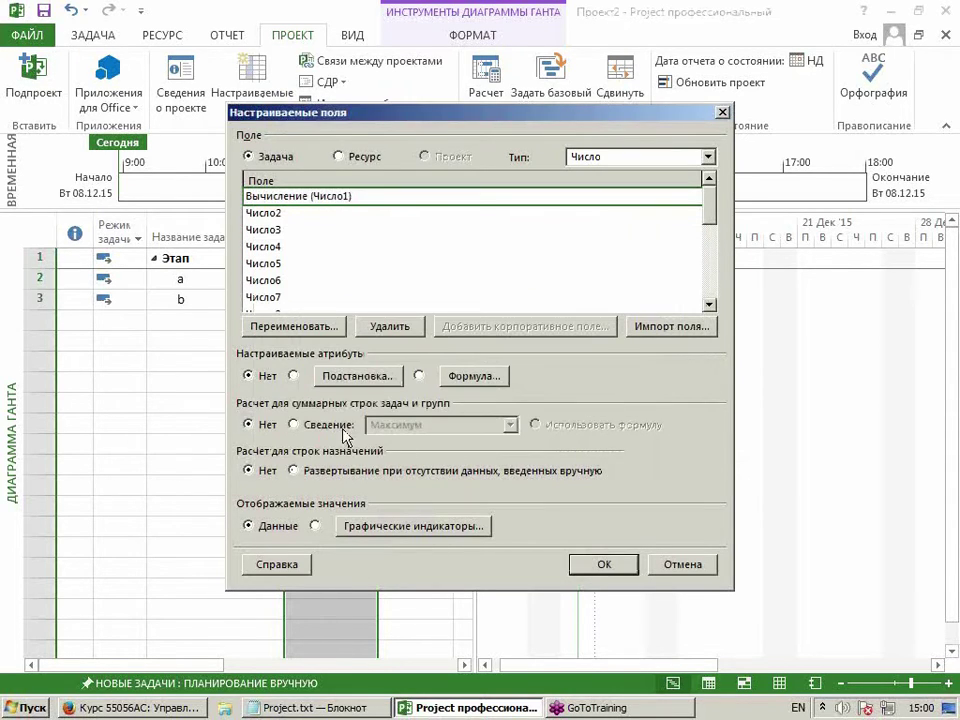
click(333, 426)
click(509, 425)
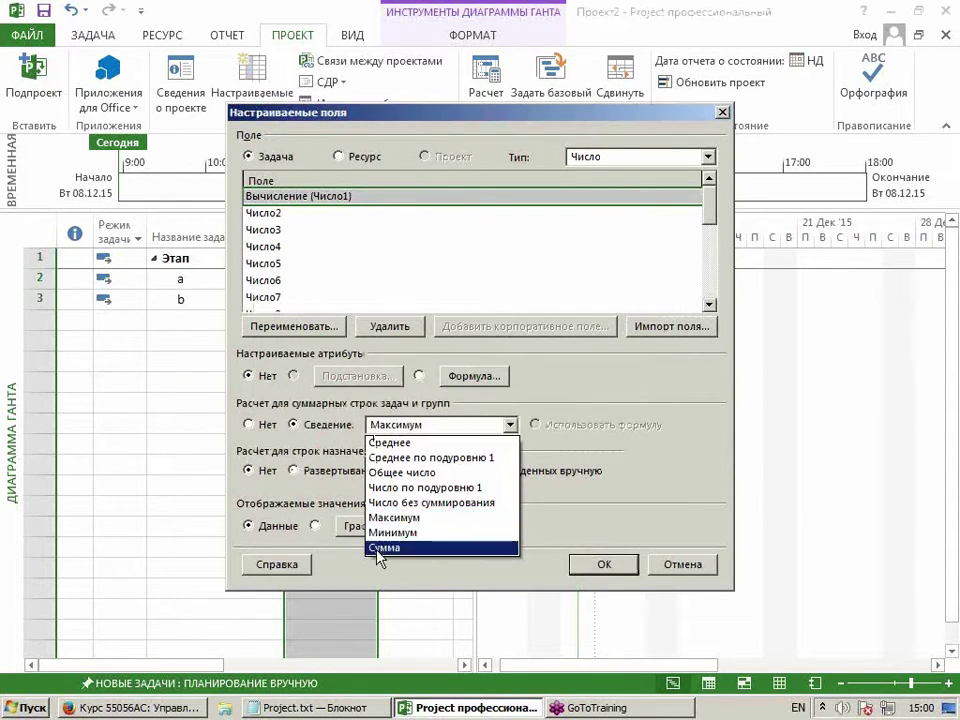
click(490, 546)
click(603, 565)
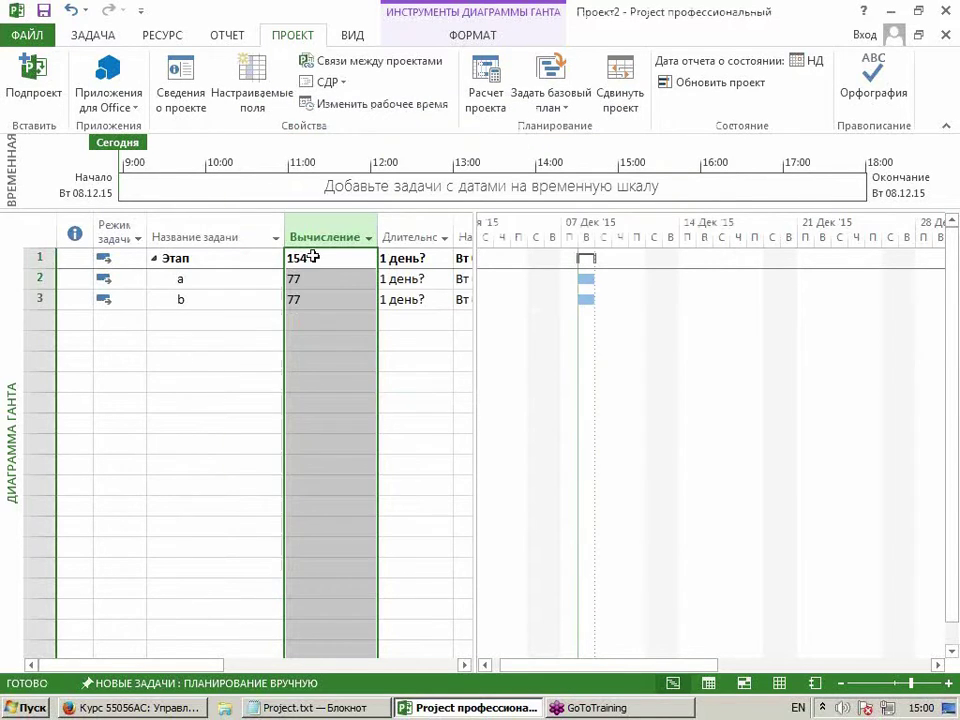
Save the project in the Documents library as Sub1.mpp.
click(305, 257)
click(248, 258)
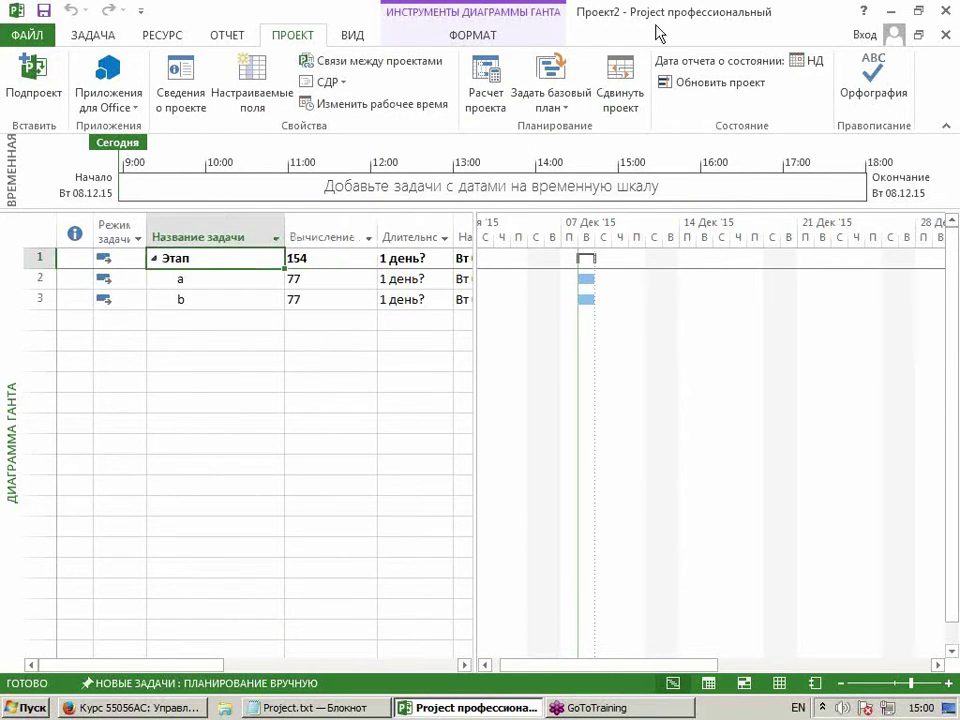
click(43, 10)
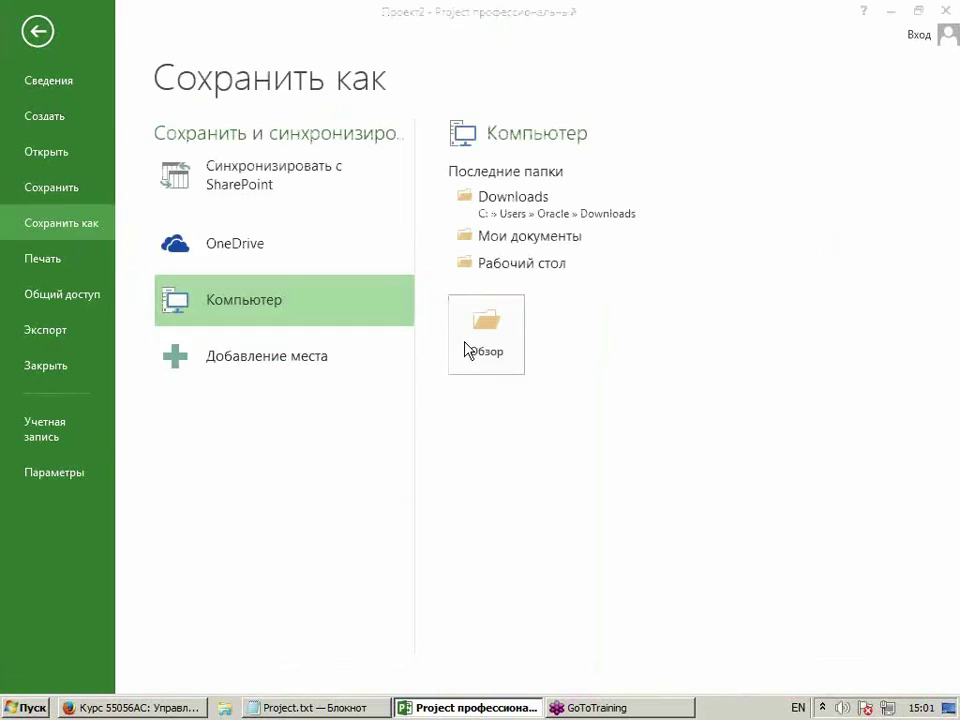
click(467, 349)
drag(168, 355, 105, 352)
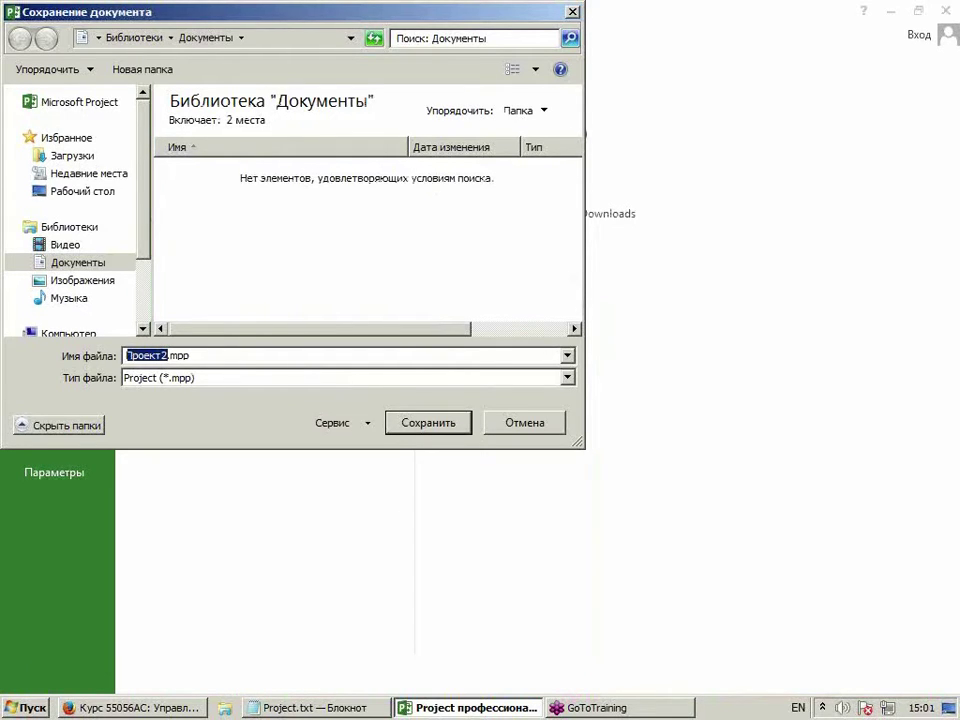
text(S)
text(ub1)
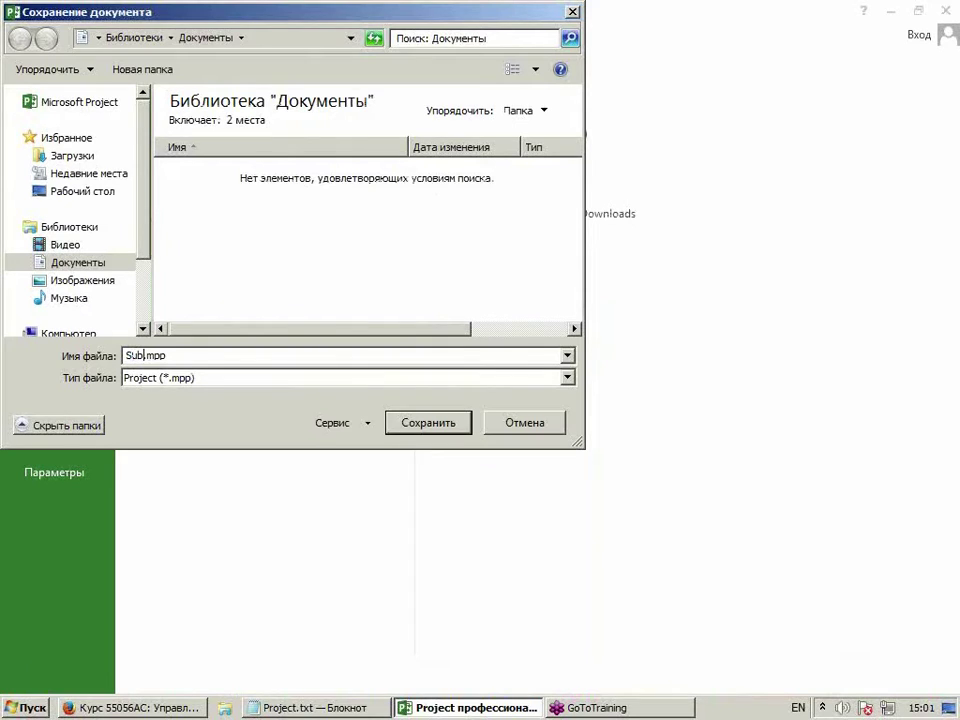
click(427, 421)
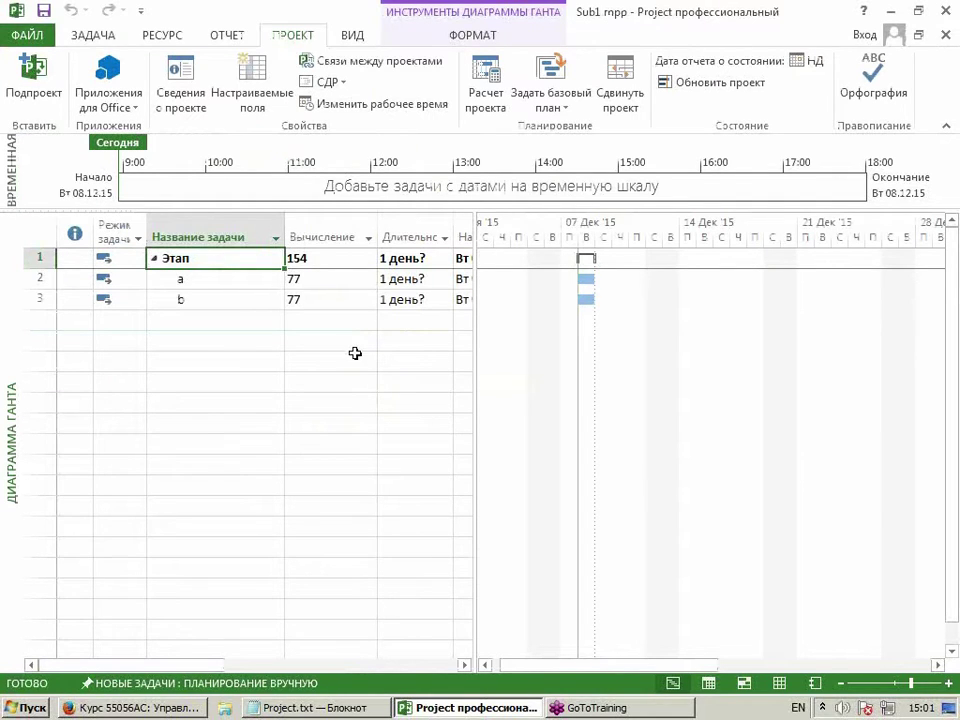
Create a new blank project and add three tasks in its first rows set to Автоматическое планирование.
click(28, 35)
click(35, 118)
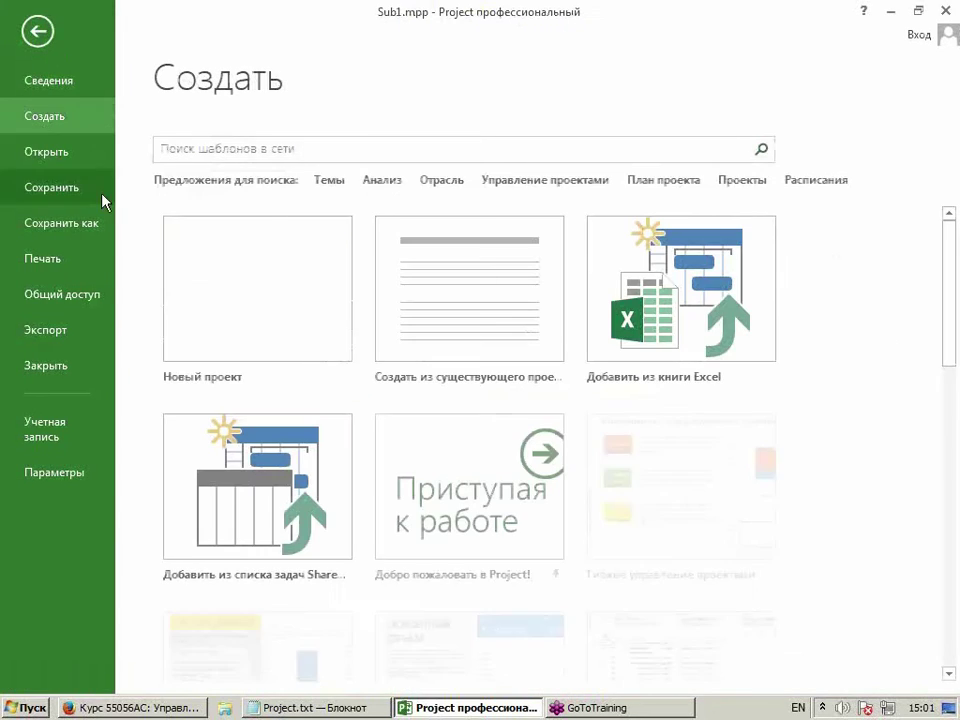
click(199, 306)
click(136, 250)
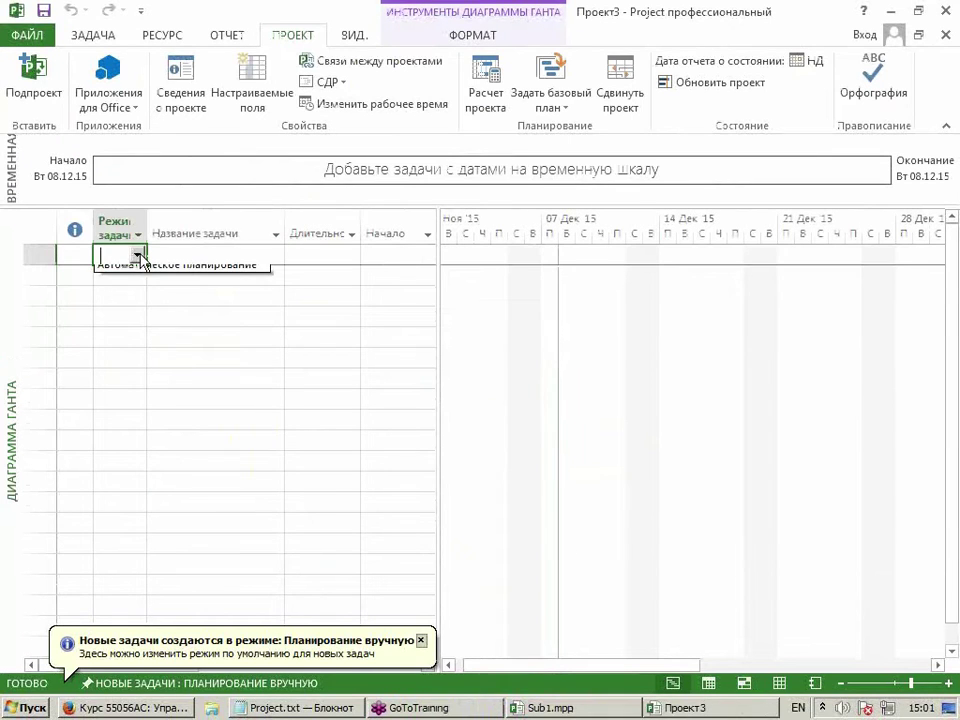
click(136, 254)
click(139, 283)
drag(146, 266, 141, 300)
Make the second and third tasks subtasks of the first task in the new project.
drag(207, 281, 206, 302)
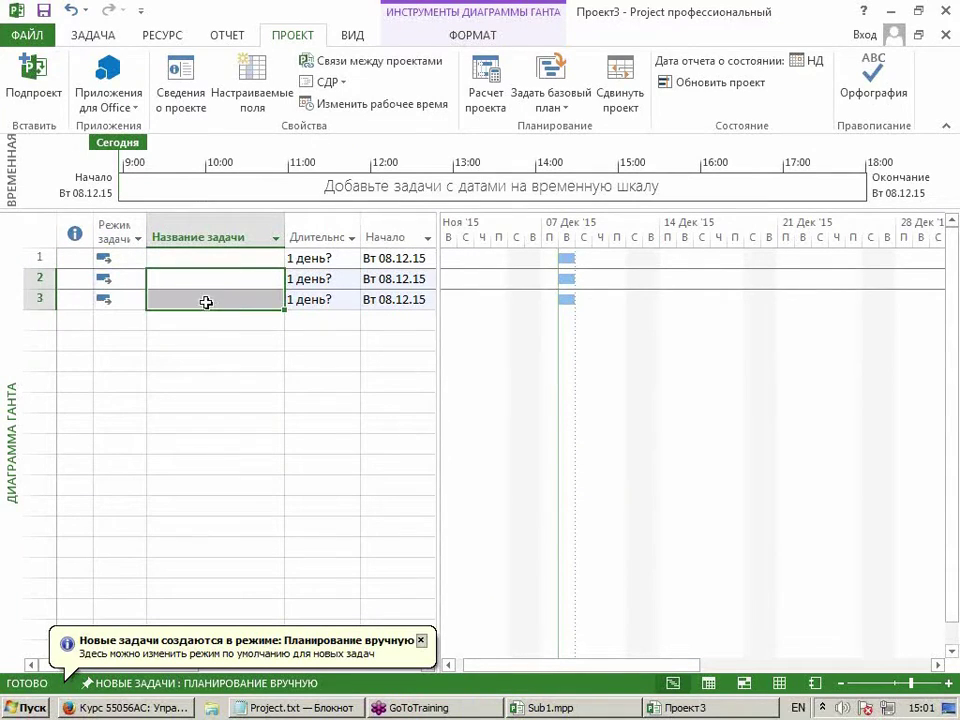
click(93, 35)
click(319, 96)
Name the summary task Фаза and its two subtasks 1 and 2.
click(199, 258)
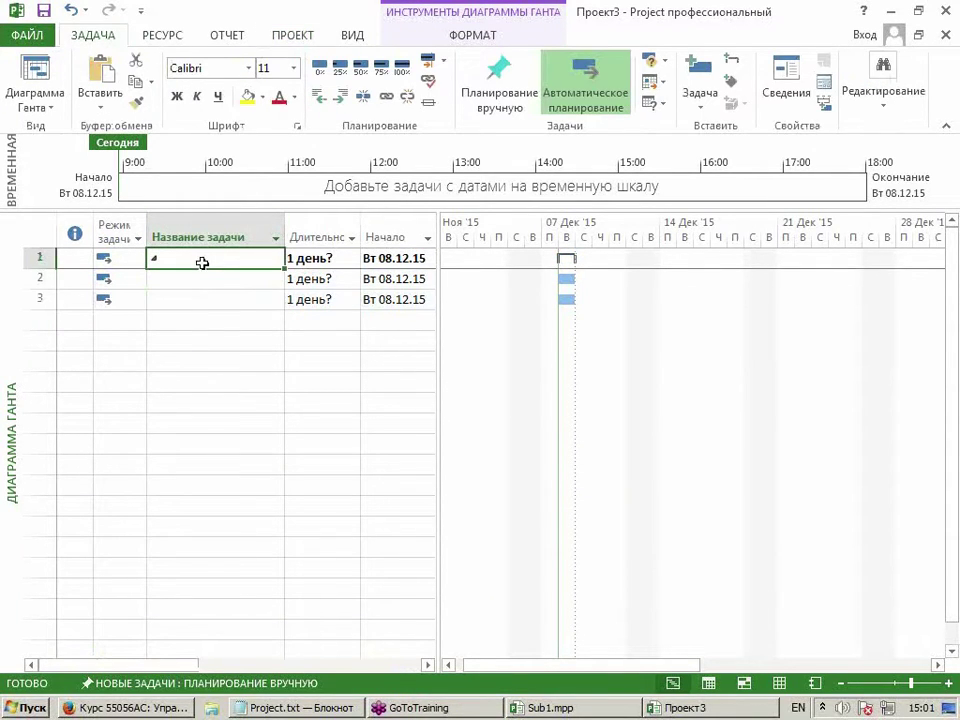
text(Фаза)
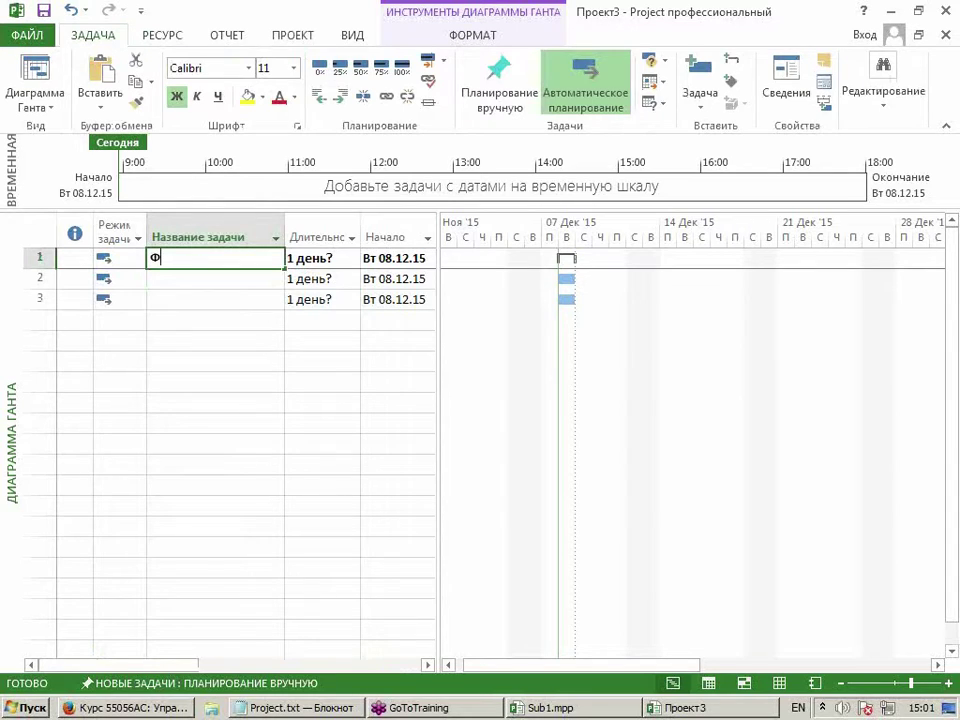
click(206, 280)
text(1)
key(Return)
text(2)
key(Return)
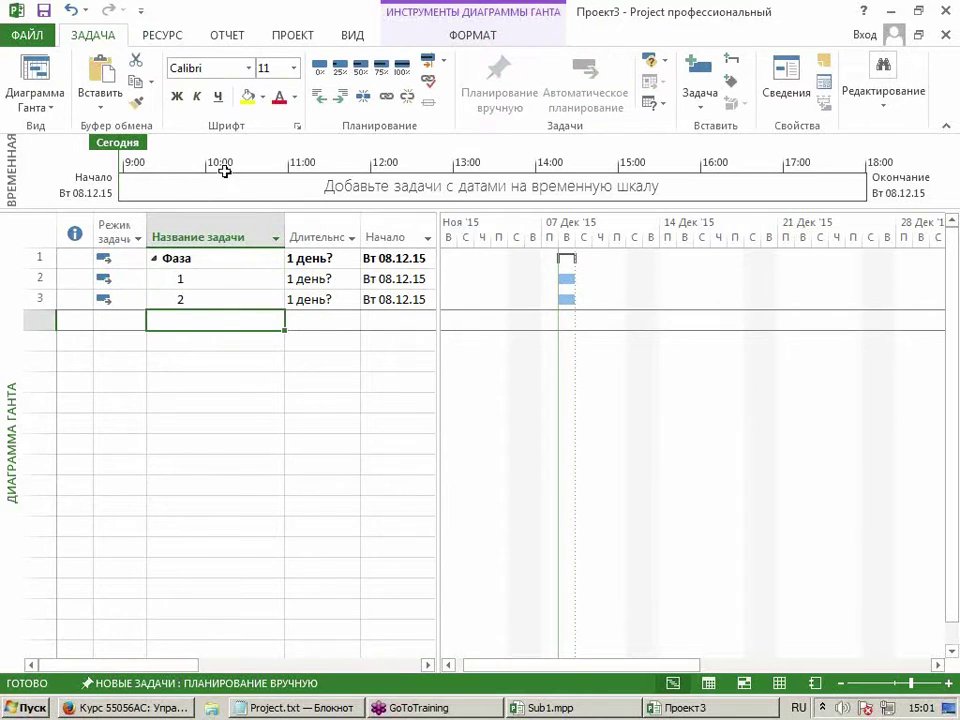
Save the new project in the Documents library as Sub2.mpp.
click(231, 281)
click(320, 235)
click(230, 264)
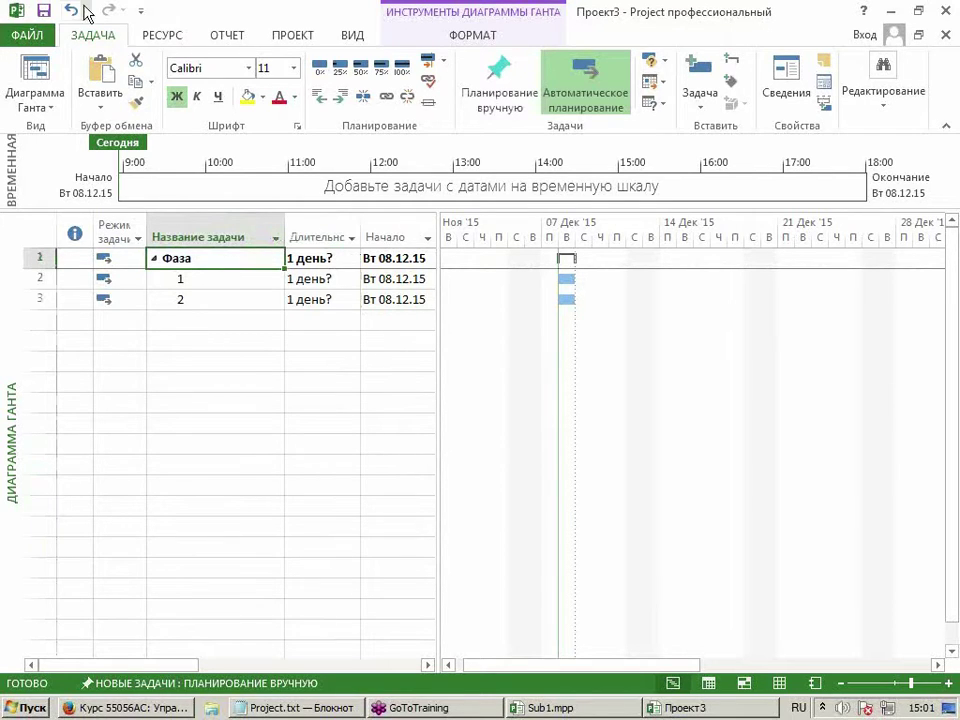
click(41, 11)
click(480, 345)
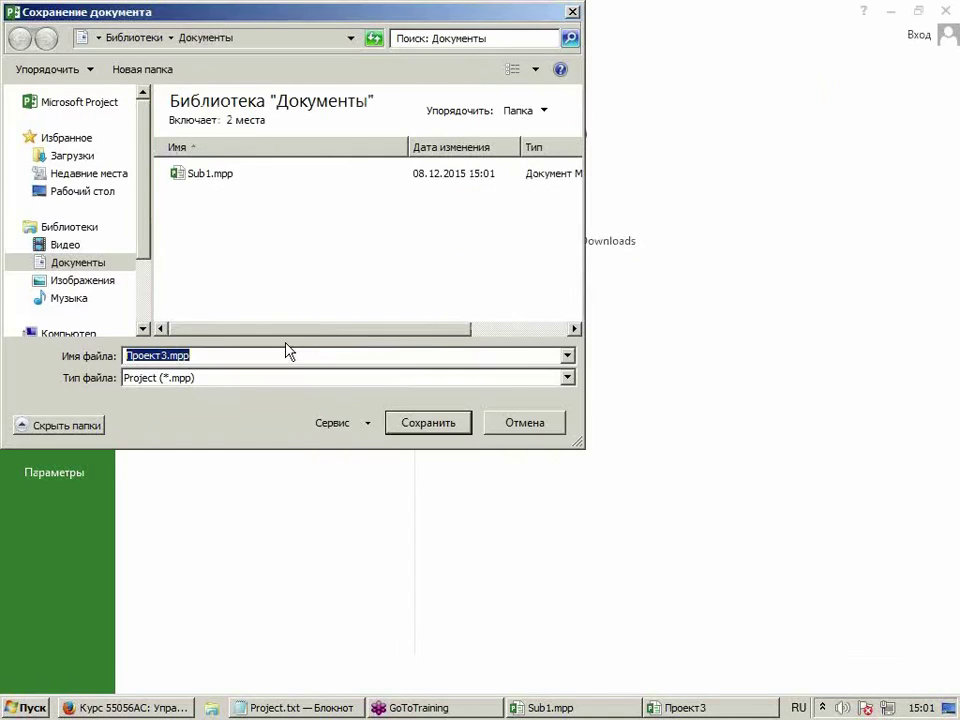
double_click(165, 356)
key(alt+shift)
text(Sub2)
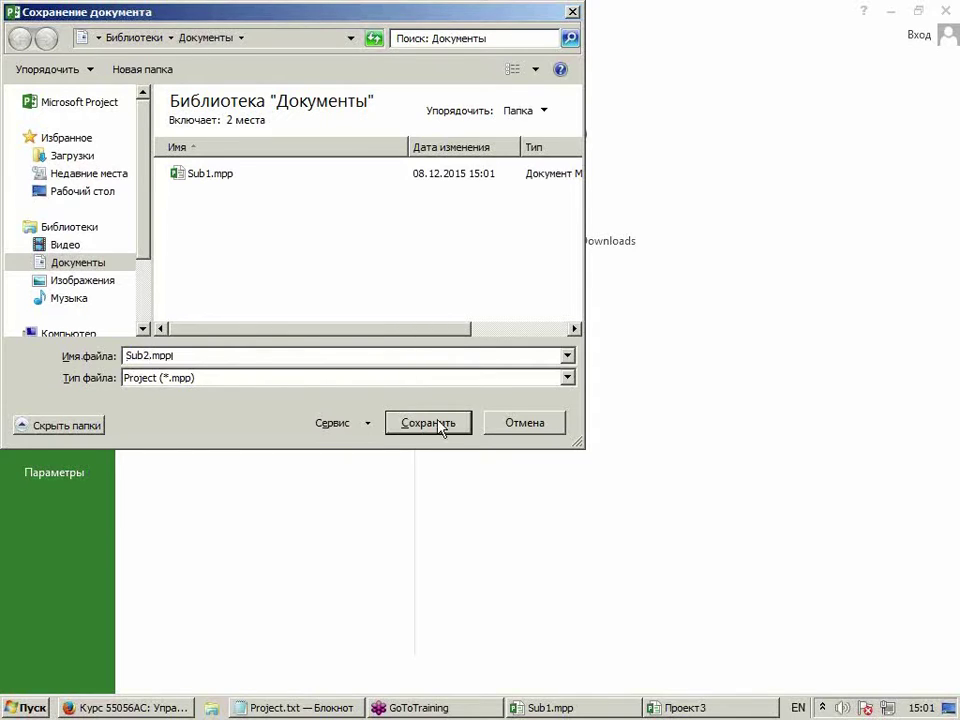
click(430, 423)
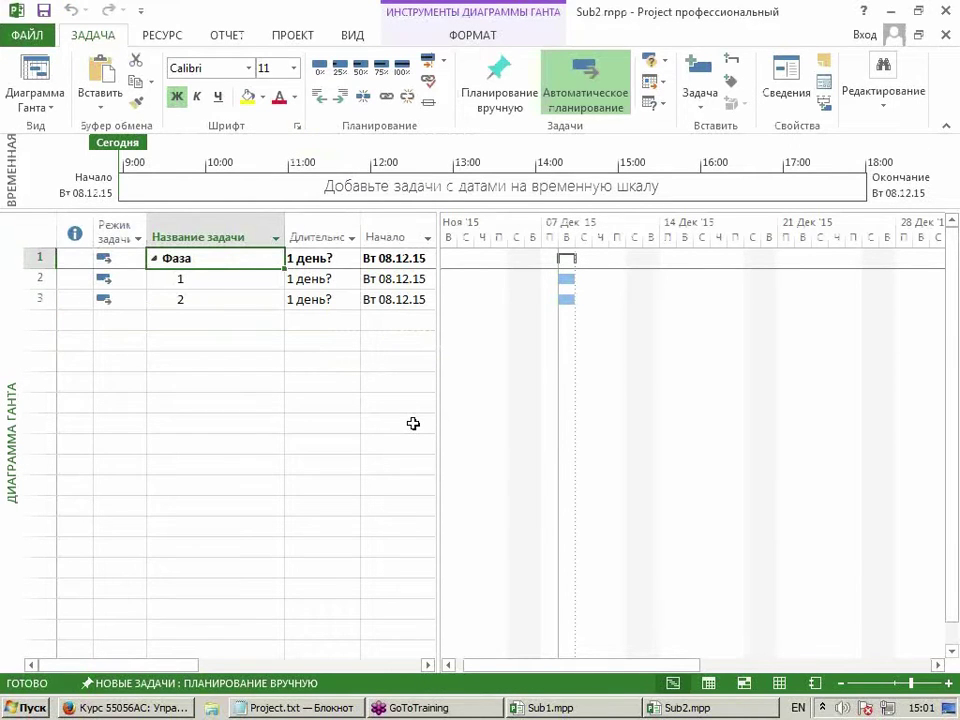
click(330, 245)
right_click(331, 246)
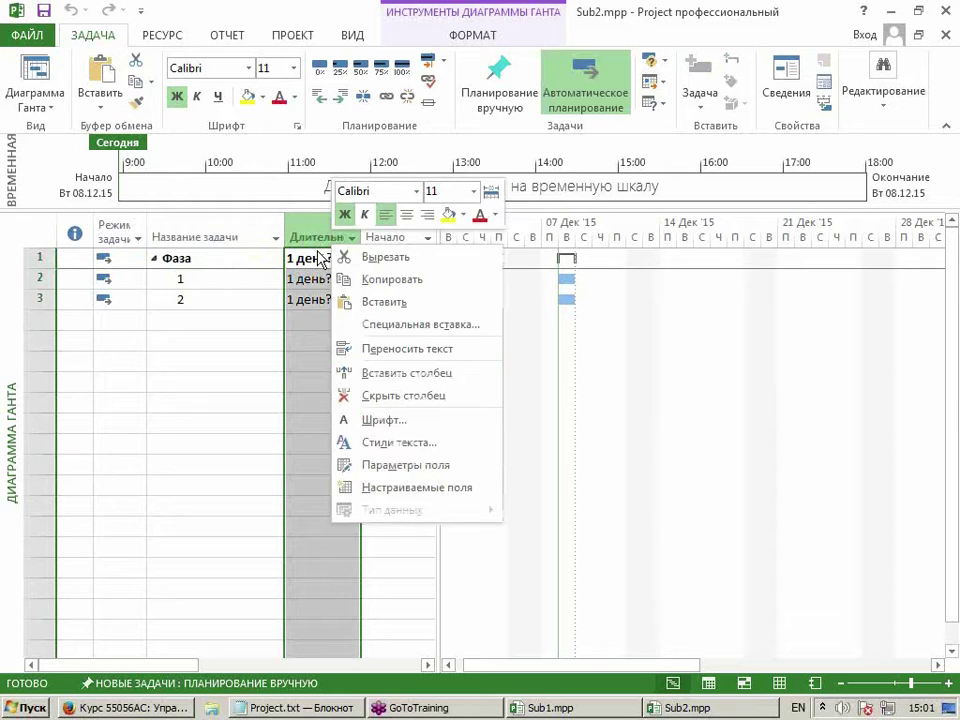
click(318, 252)
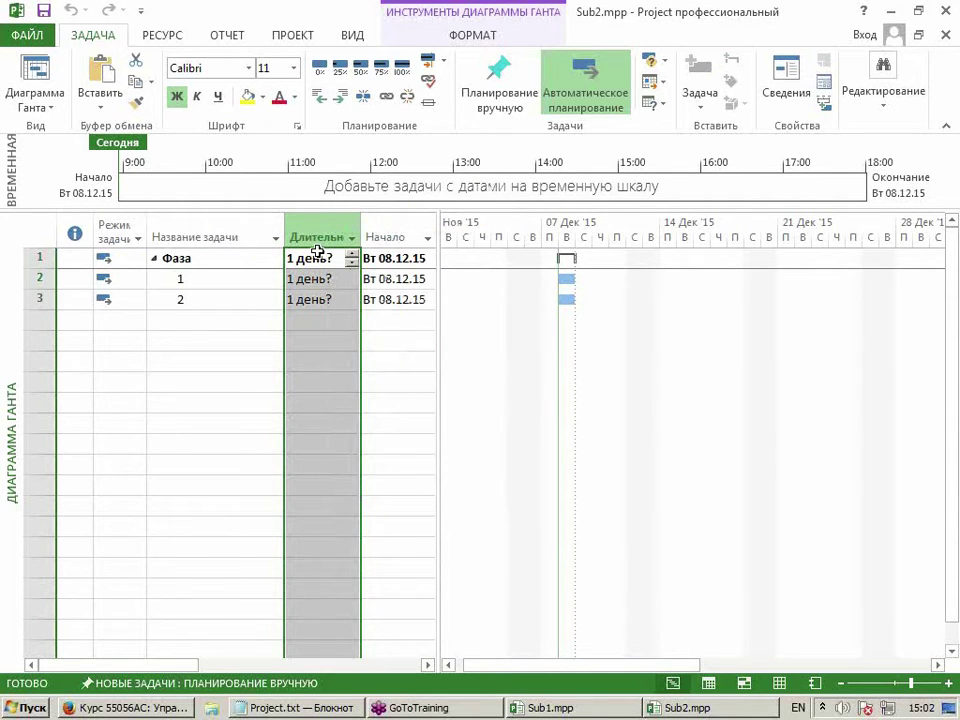
click(272, 255)
click(287, 35)
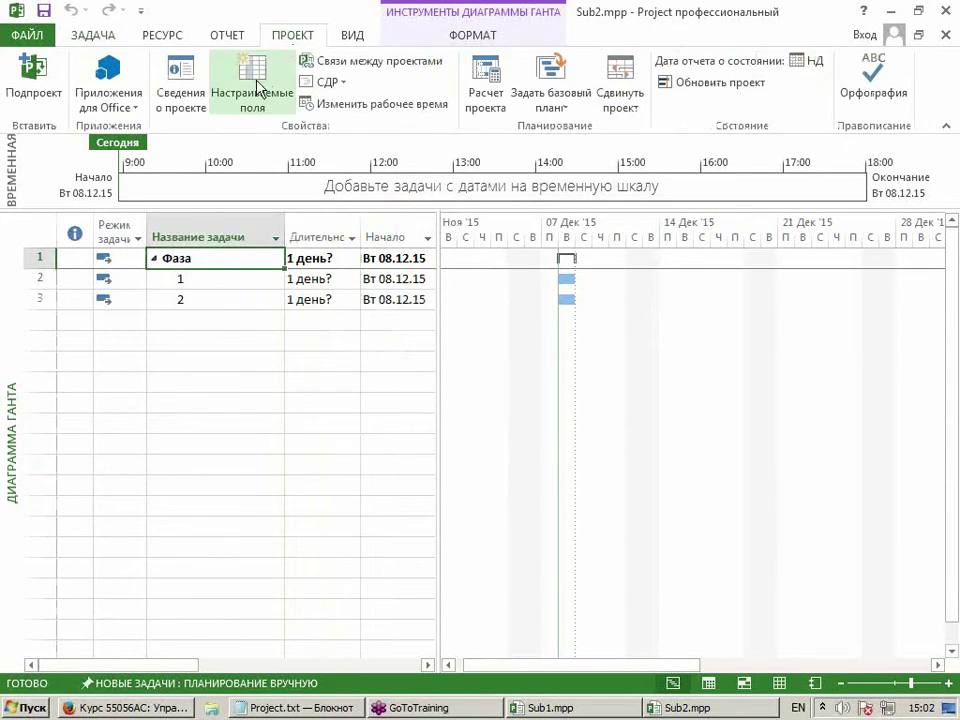
click(252, 85)
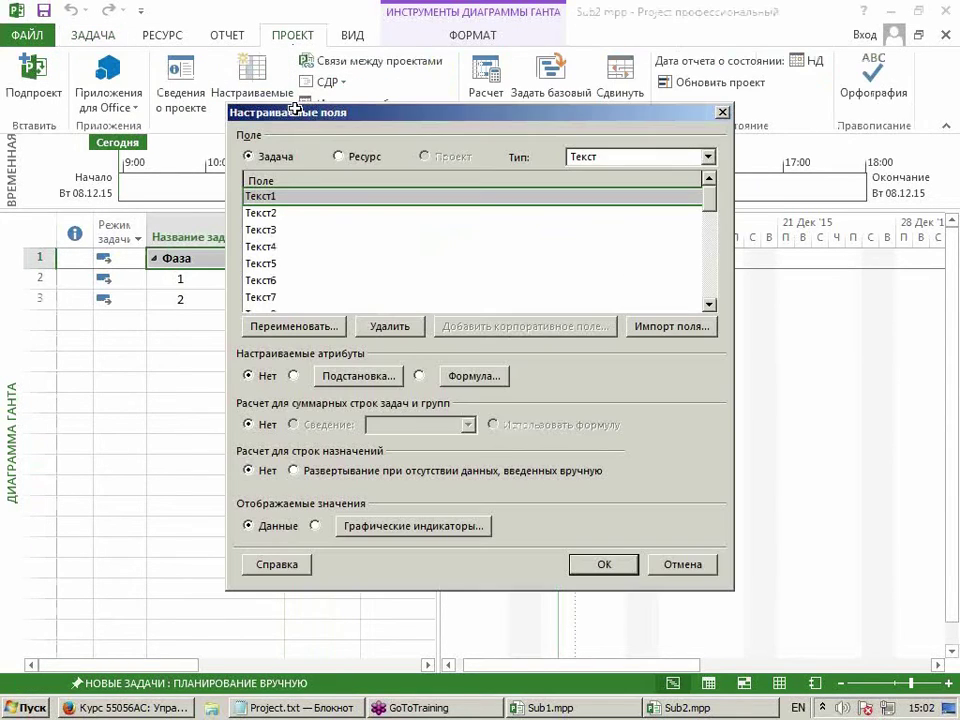
click(677, 329)
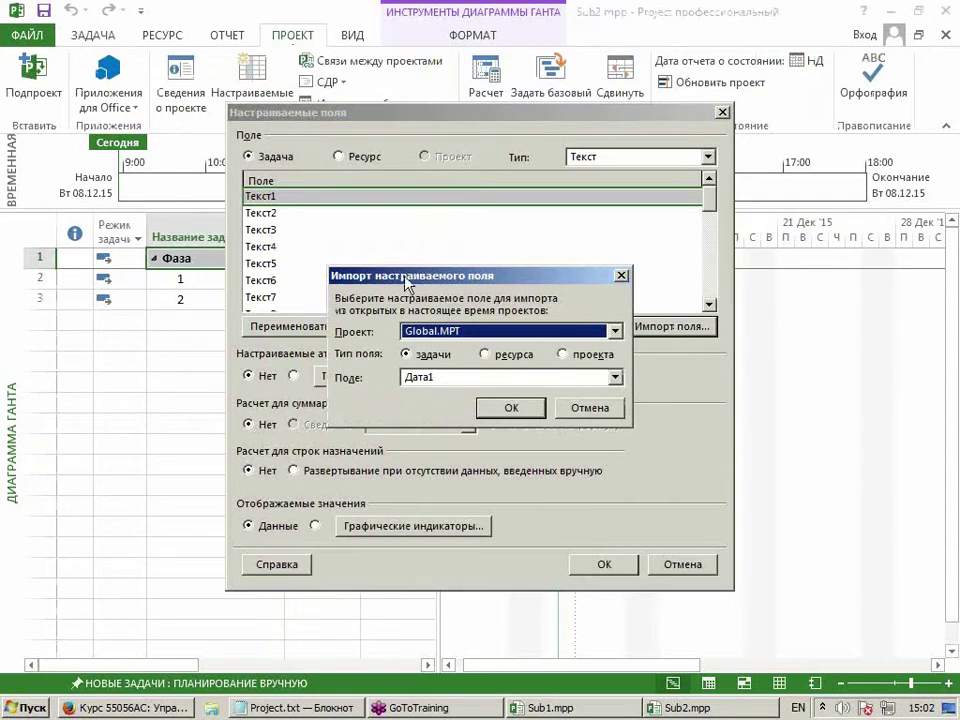
click(622, 275)
click(722, 112)
Copy the custom task field Вычисление (Число1) from Sub1.mpp into Sub2.mpp with the Organizer.
click(24, 36)
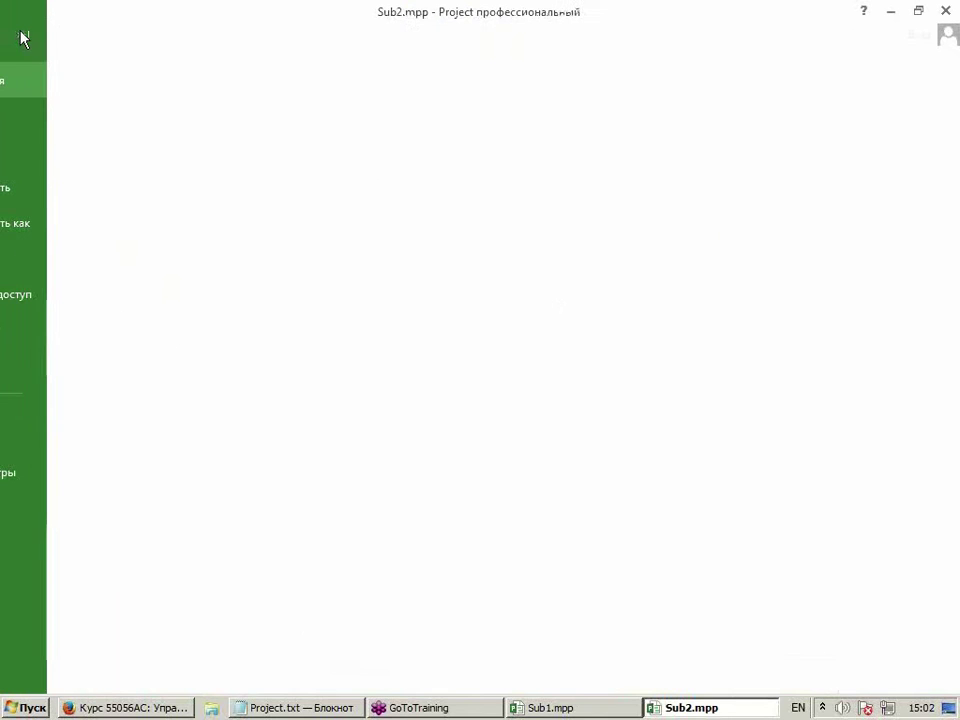
click(186, 321)
click(597, 224)
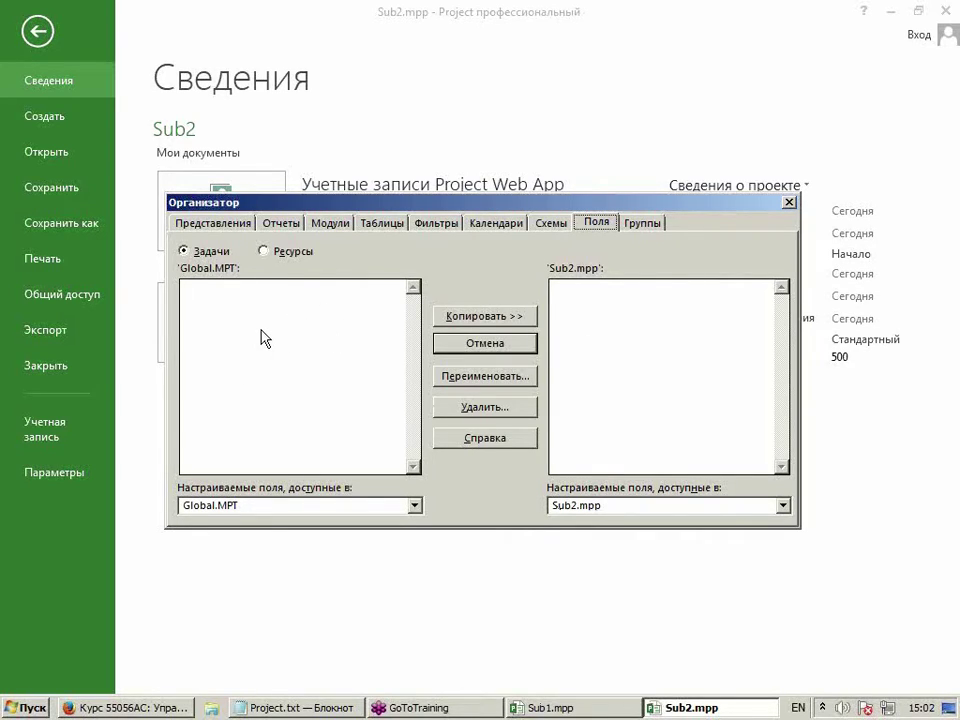
click(337, 507)
click(332, 521)
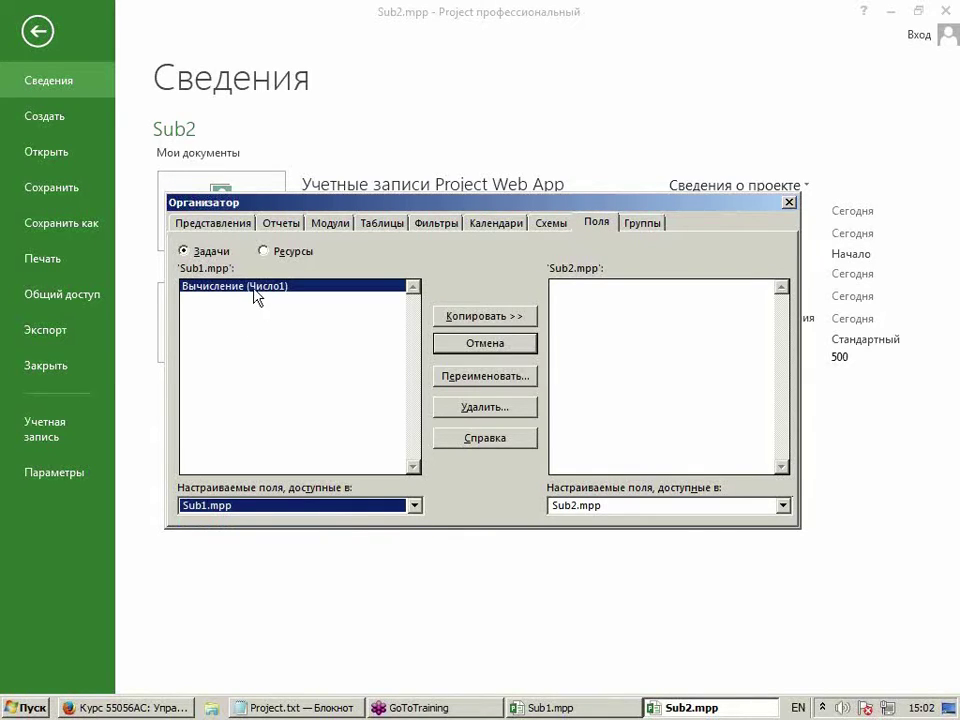
click(489, 318)
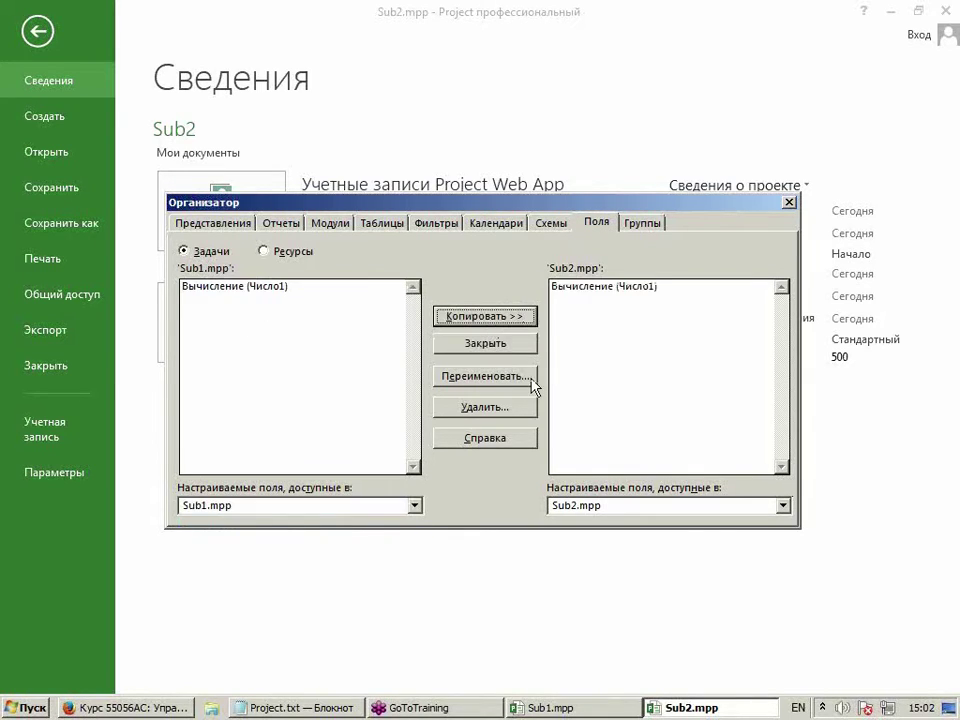
click(582, 288)
click(788, 205)
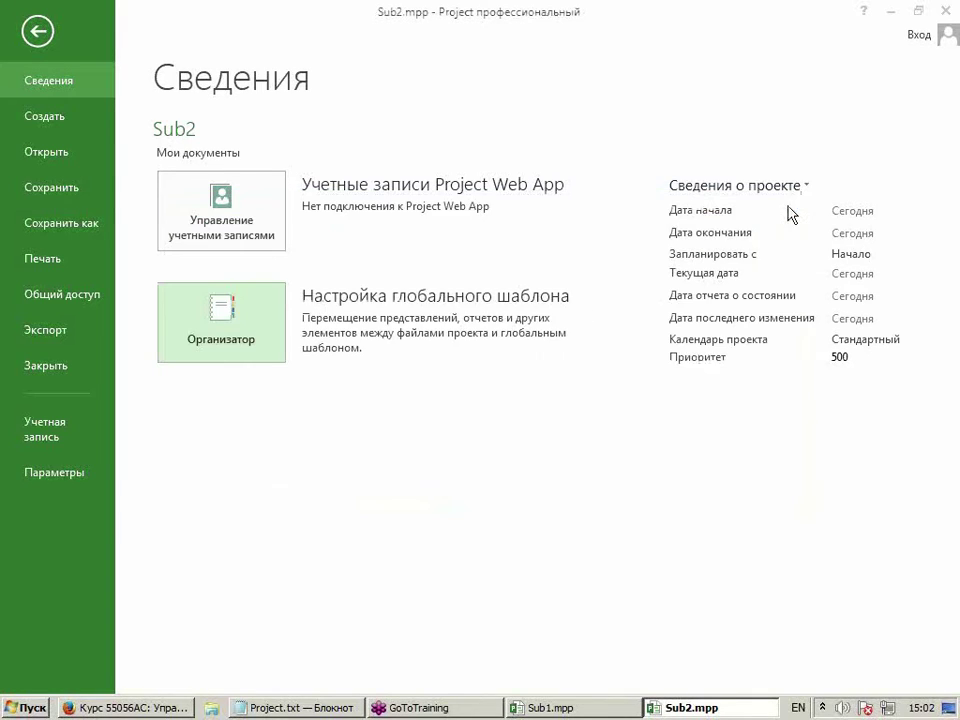
click(38, 31)
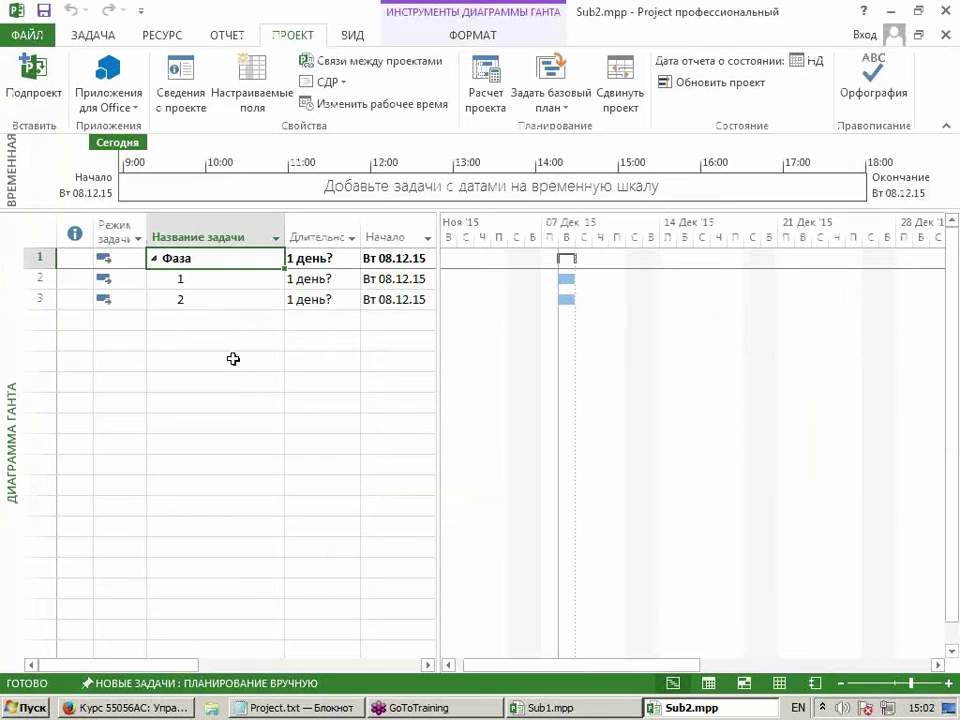
Insert a column for the Число1 (Вычисление) field before the duration column of the task table.
right_click(300, 237)
click(311, 363)
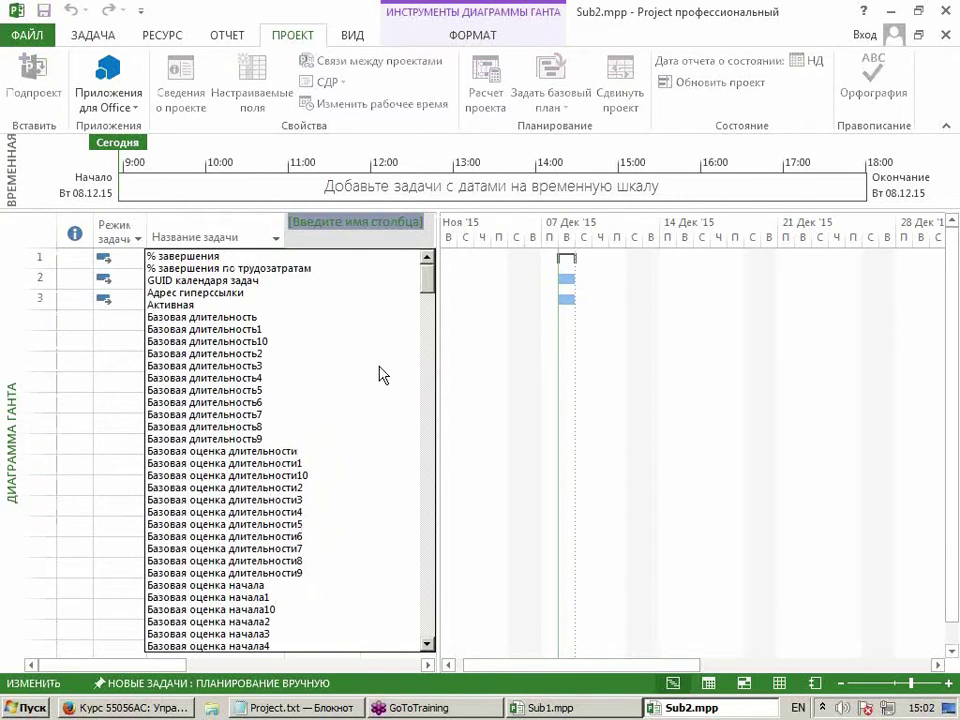
key(alt+shift)
text(число1 ( Вычисление)
key(Return)
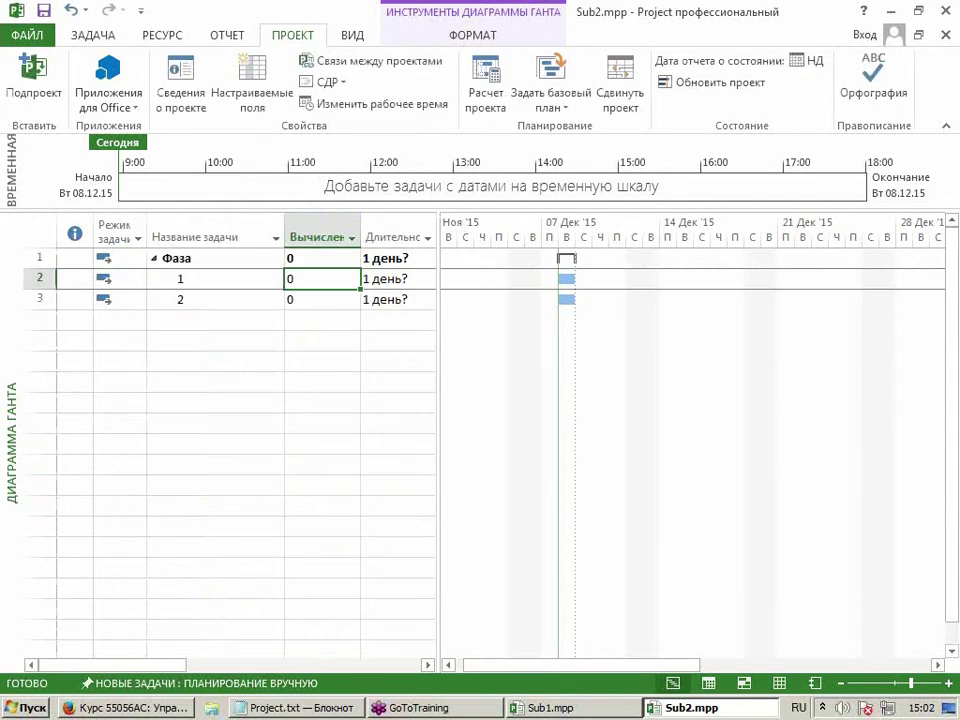
click(311, 257)
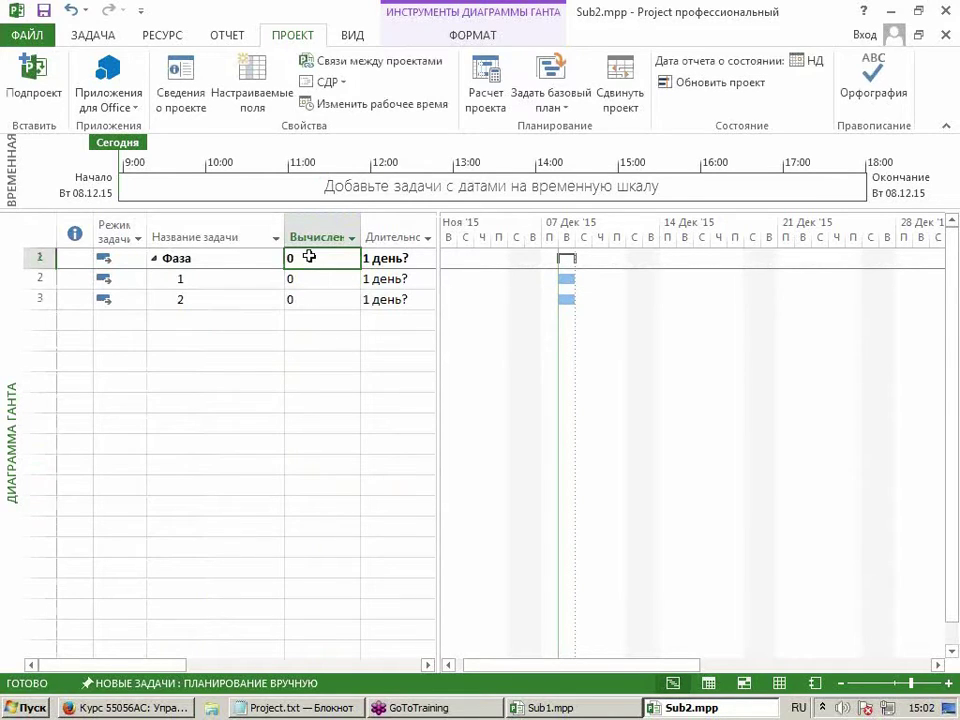
Check the copied Вычисление field's custom settings, including its calculation for summary rows.
click(313, 238)
click(252, 85)
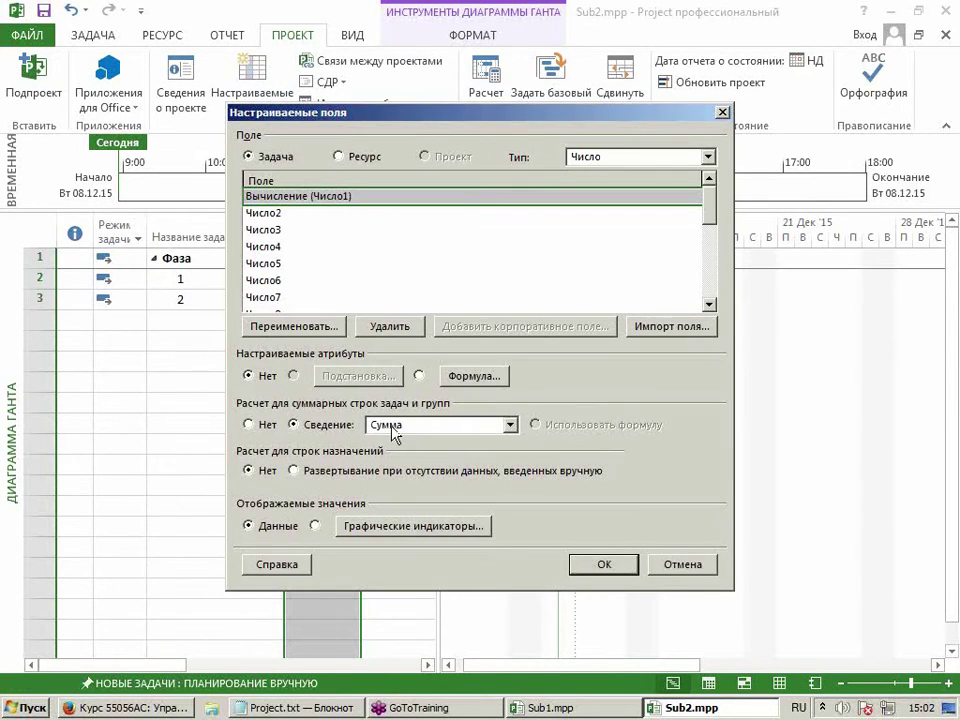
click(683, 564)
Enter 88 in the Вычисление field for both subtasks 1 and 2.
click(311, 288)
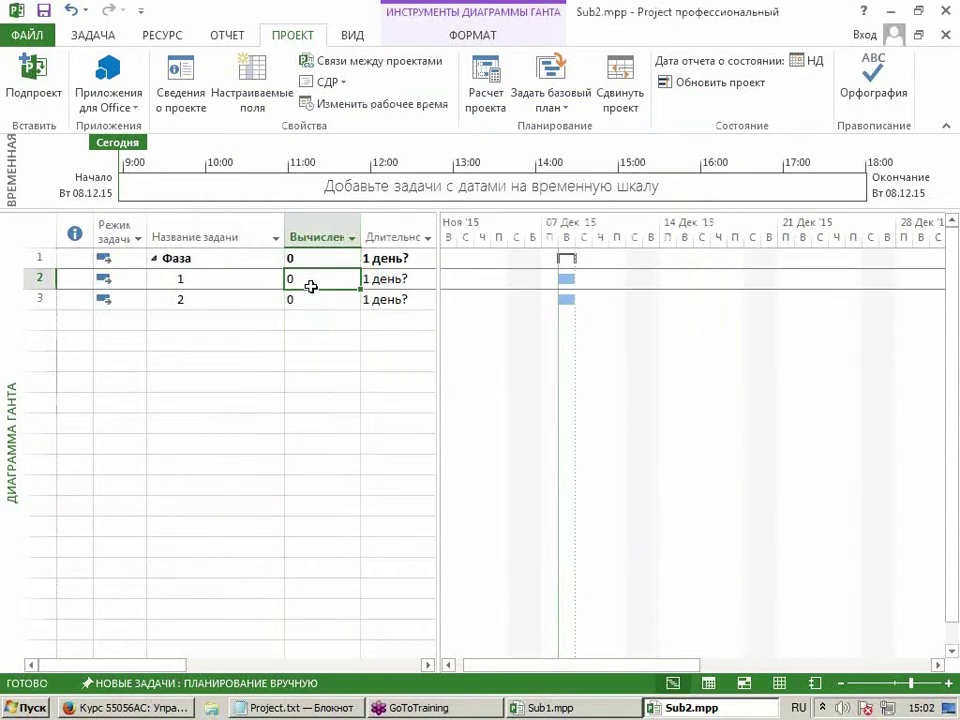
text(88)
key(Return)
text(88)
key(Return)
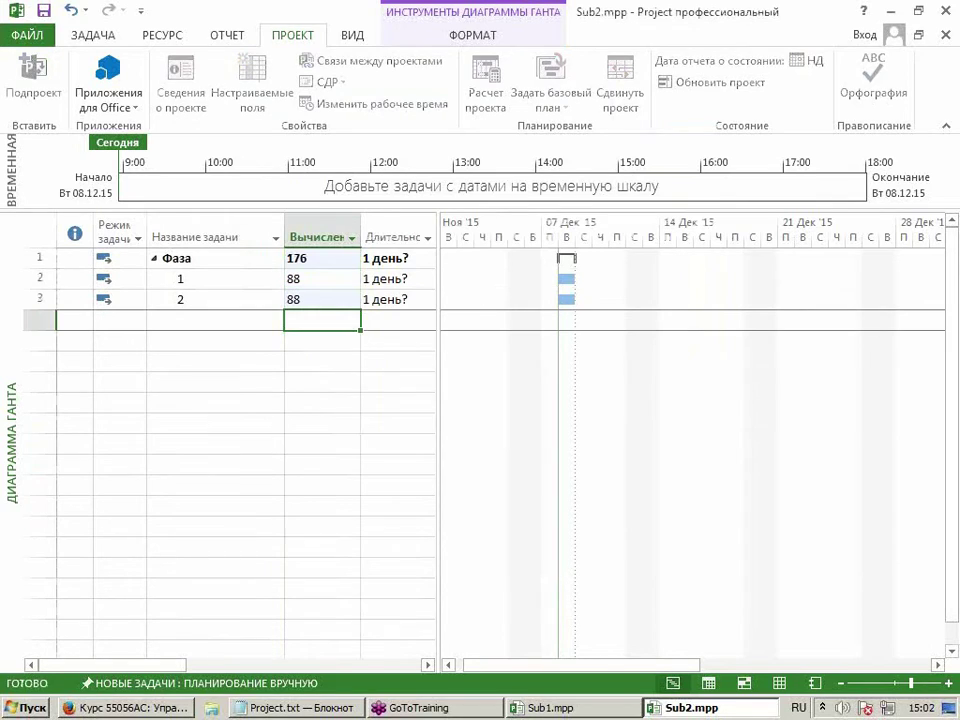
click(251, 262)
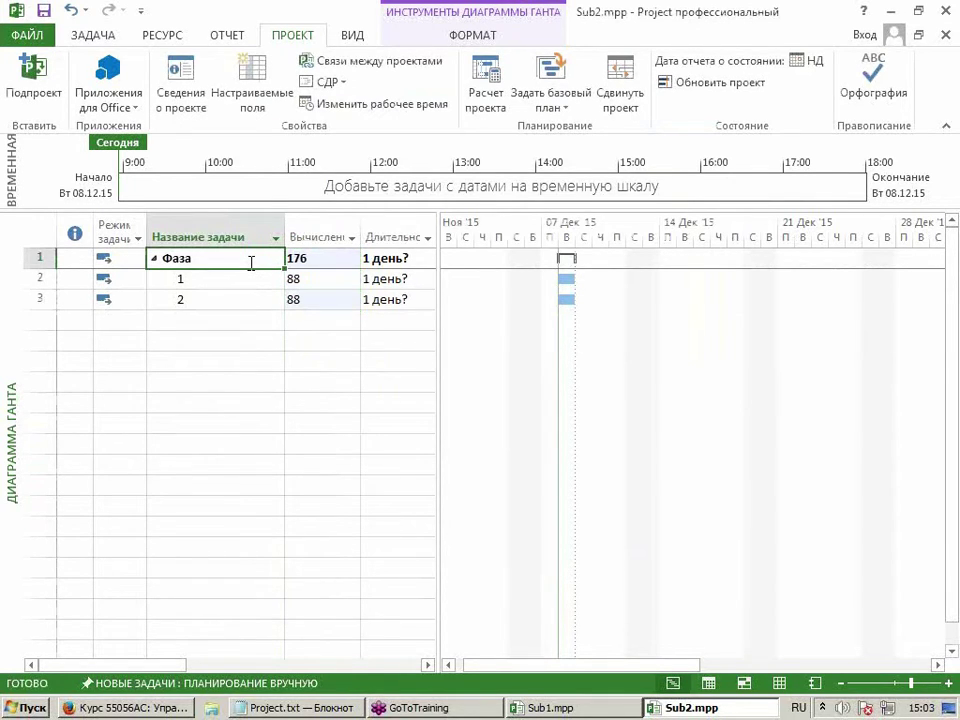
Create another new blank project.
click(28, 33)
click(40, 118)
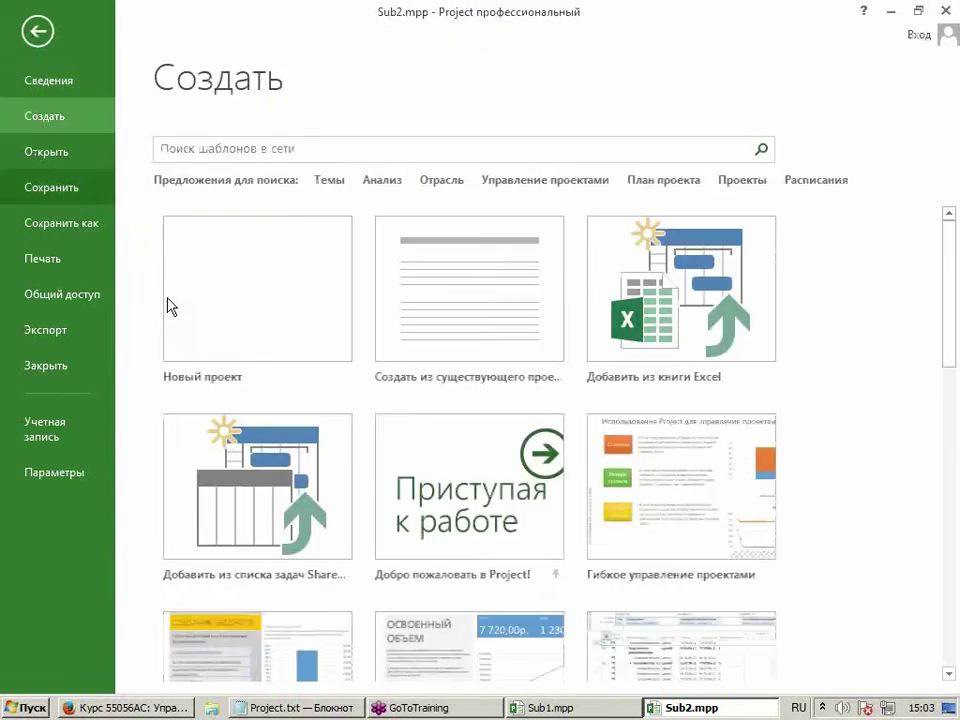
click(211, 320)
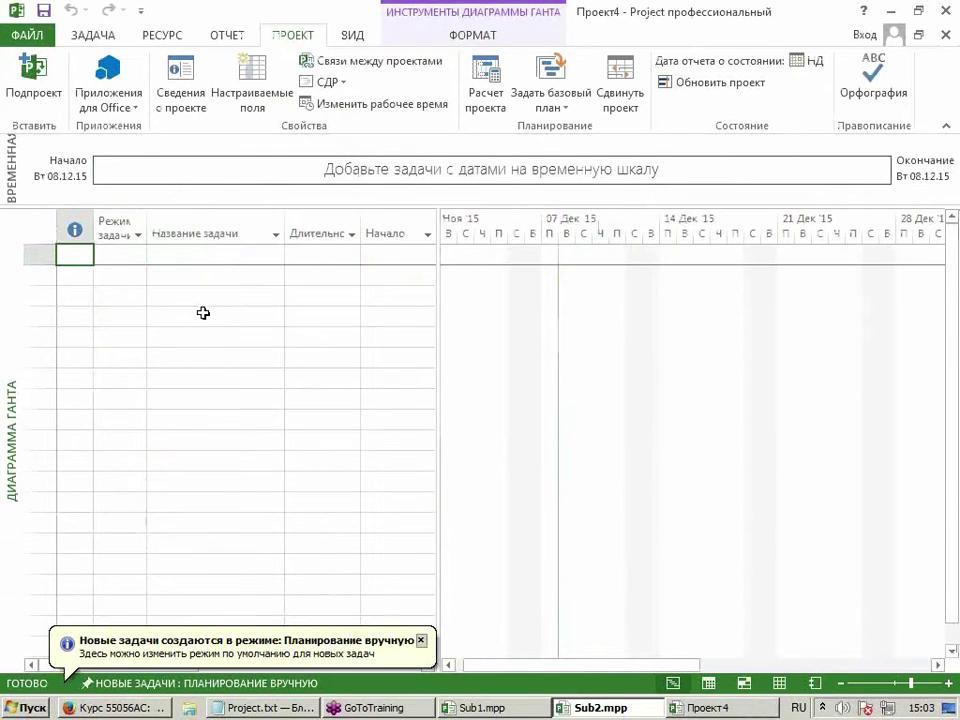
Save the new blank project as Master.mpp in the Documents library.
click(43, 11)
click(461, 318)
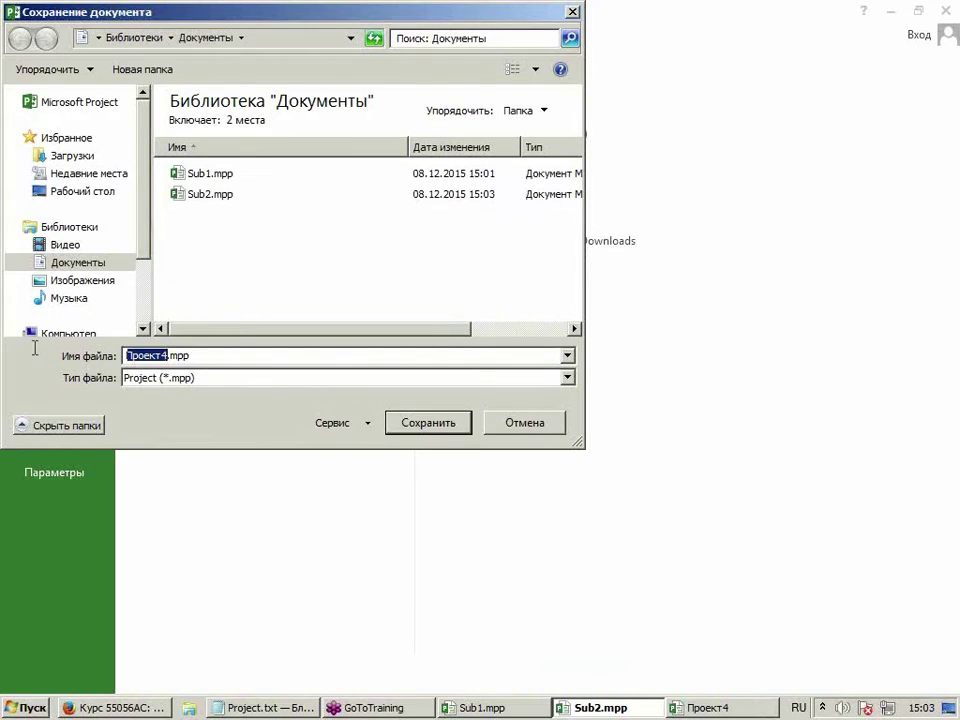
text(Master)
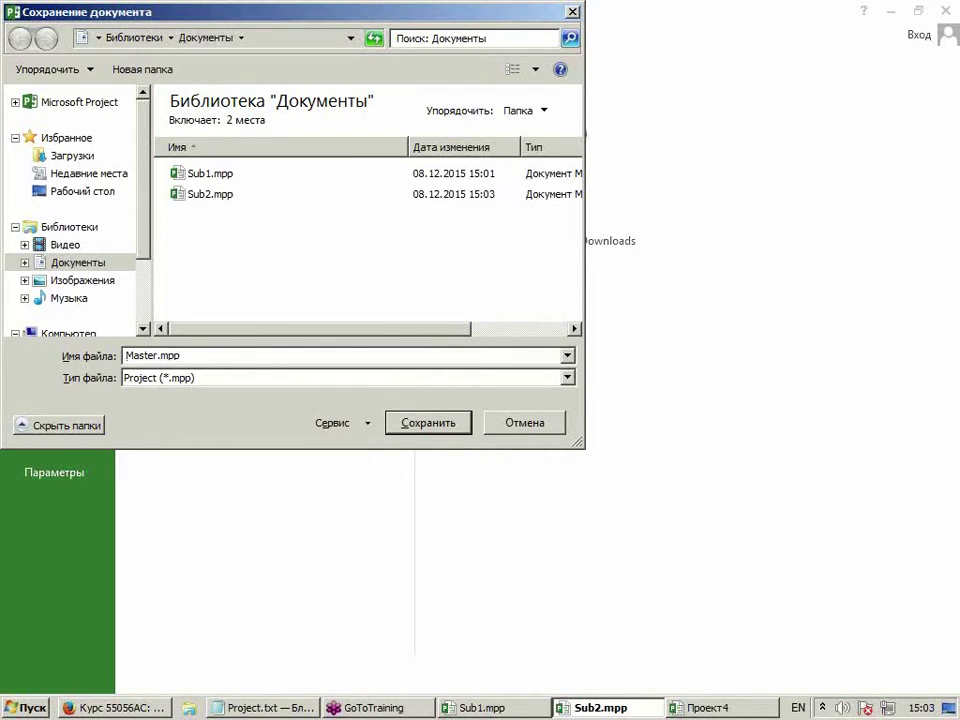
click(450, 424)
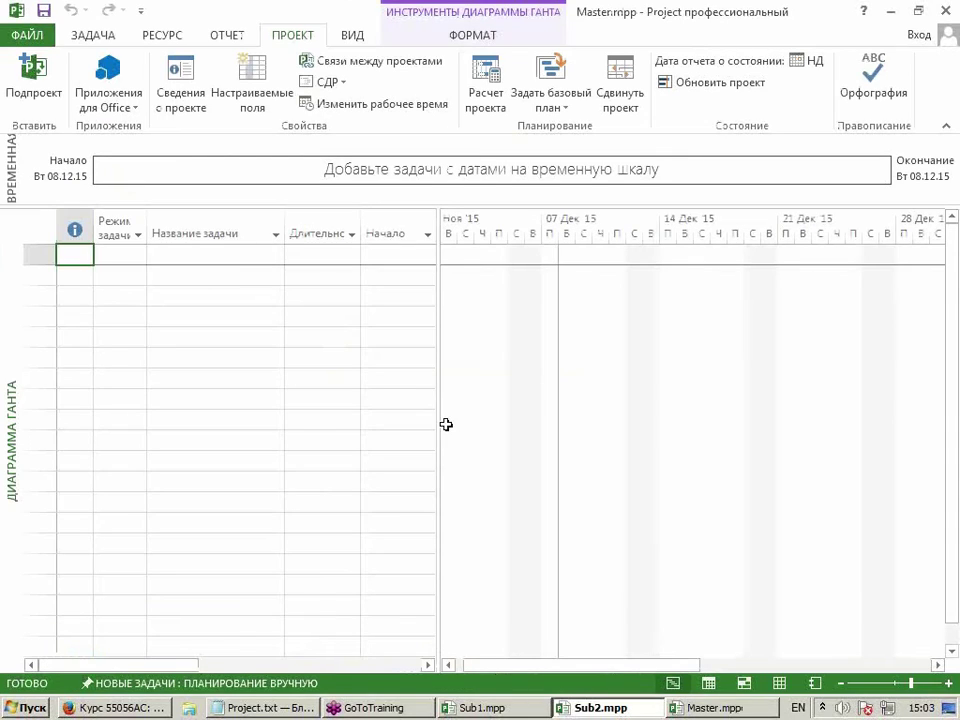
Insert Sub1.mpp and Sub2.mpp as linked subprojects in the first two rows of the task table.
click(207, 253)
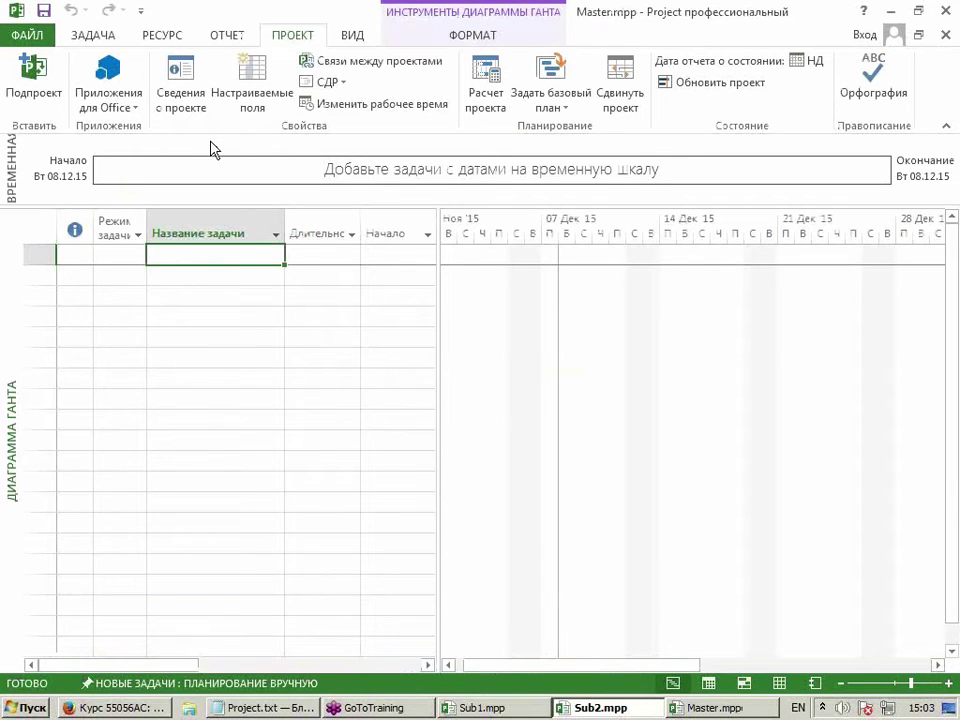
click(33, 85)
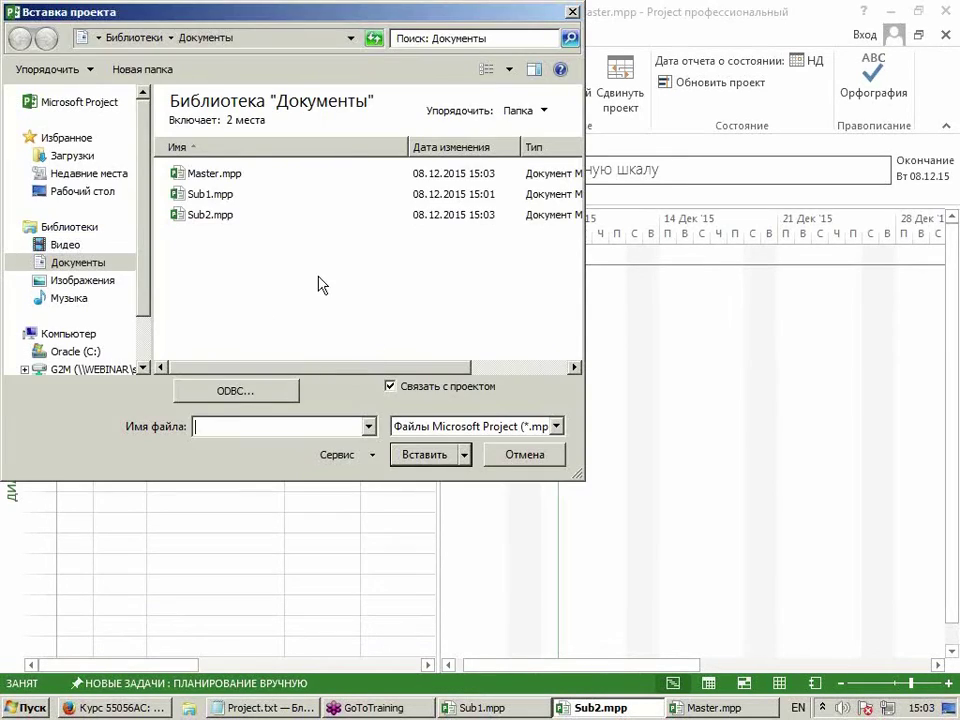
double_click(211, 195)
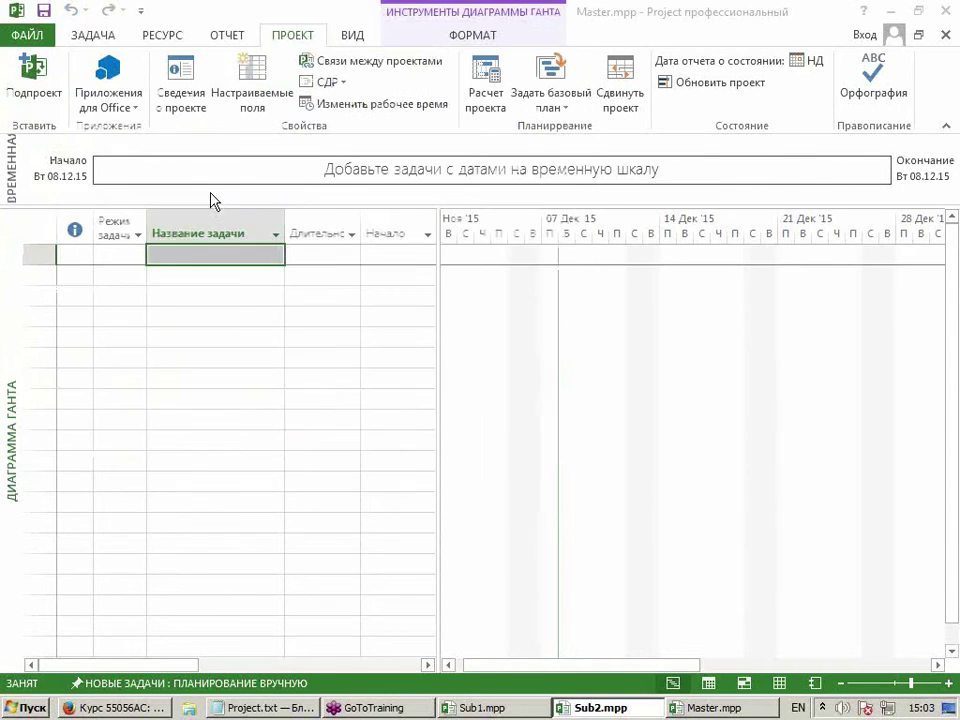
click(230, 283)
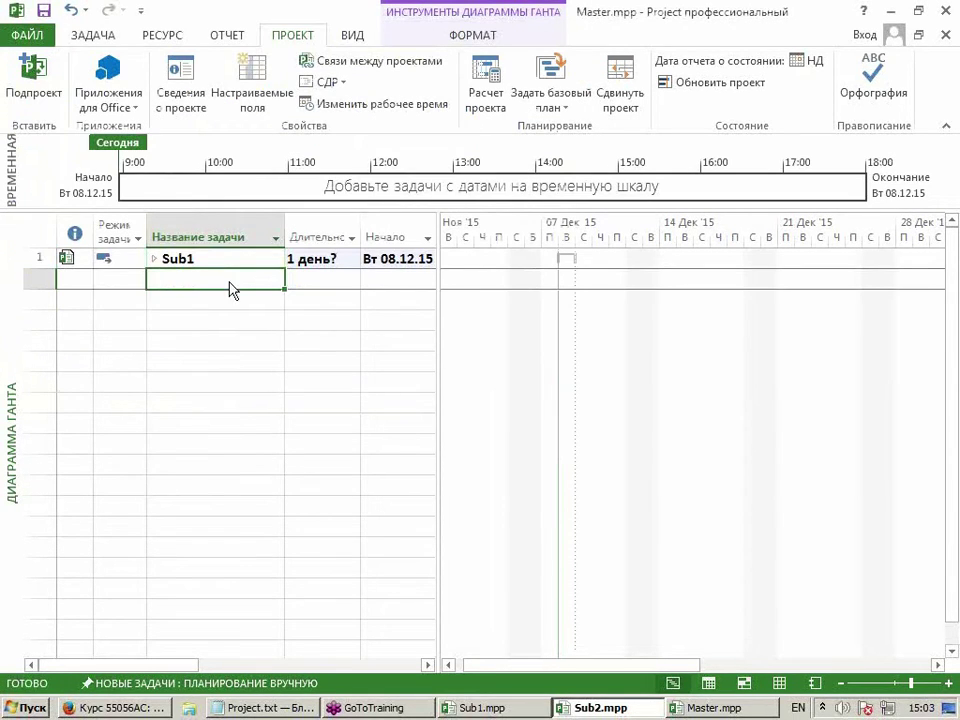
click(33, 88)
double_click(182, 214)
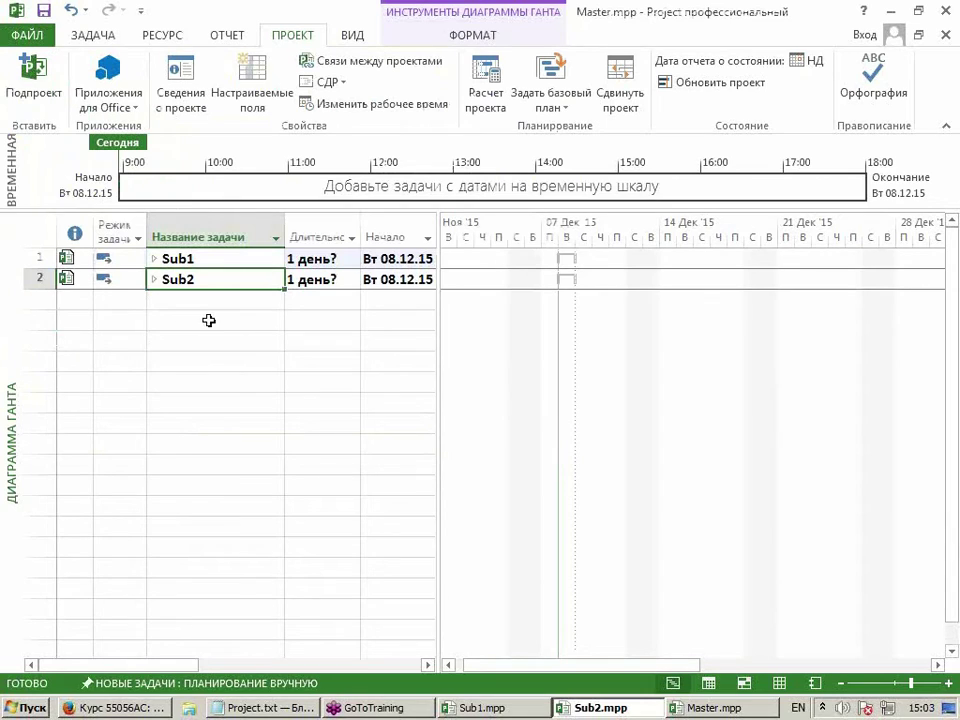
Widen the task table and insert a column for the Число1 field before the duration column.
drag(439, 313, 557, 326)
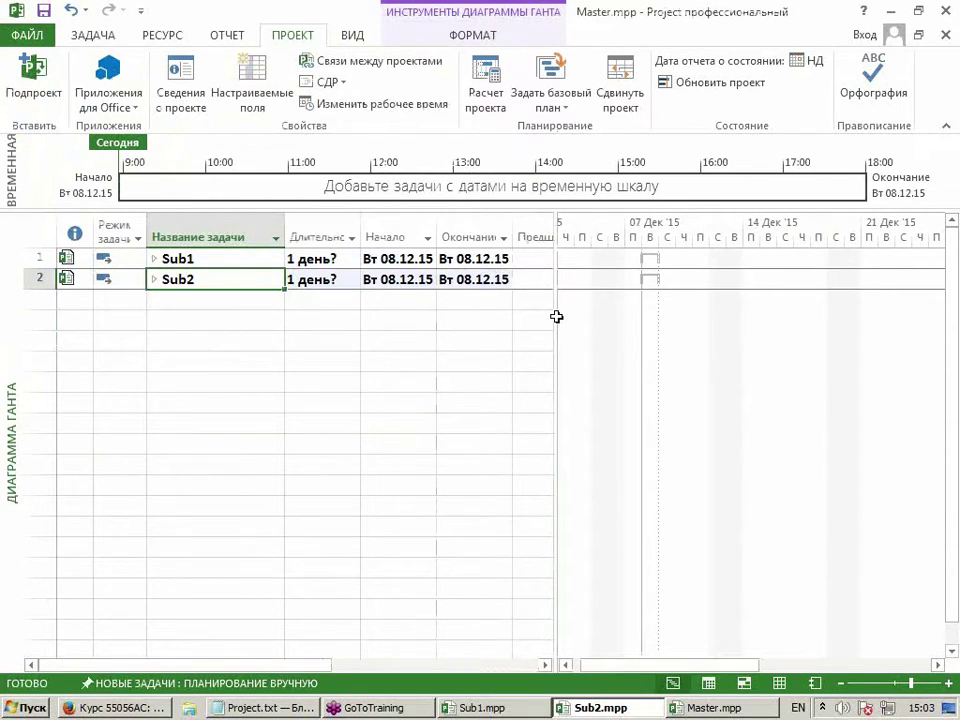
right_click(330, 236)
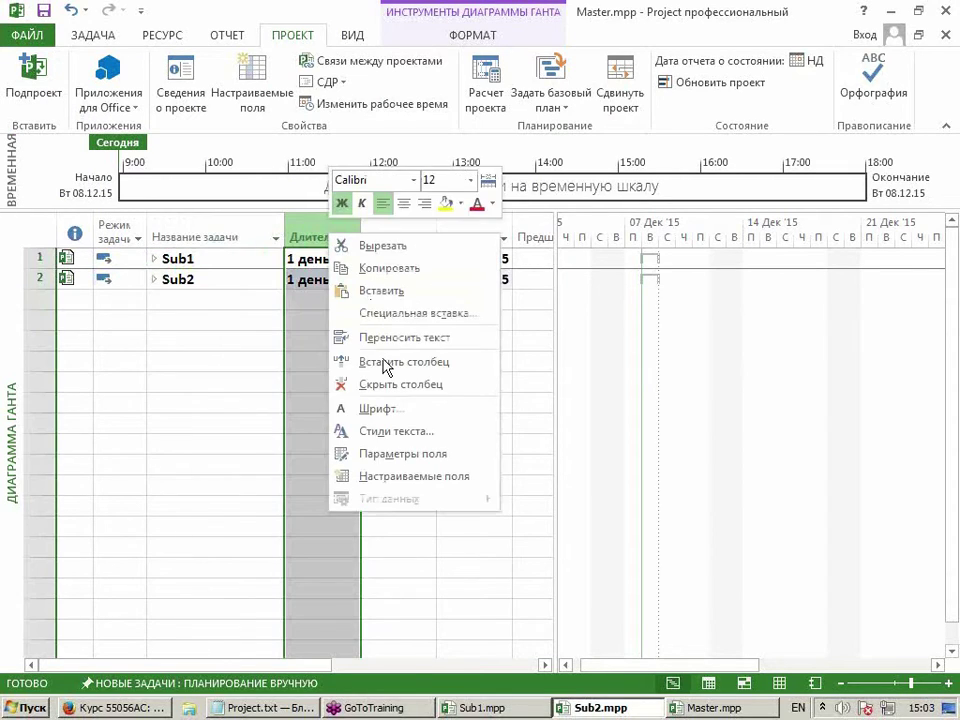
click(386, 364)
text(xb)
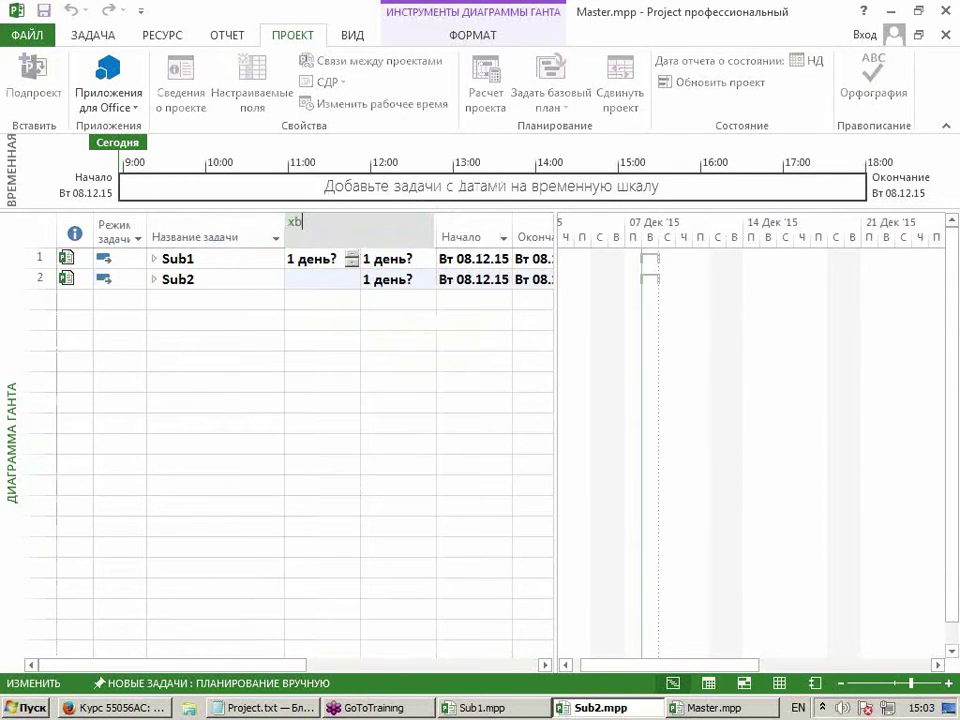
text(ч)
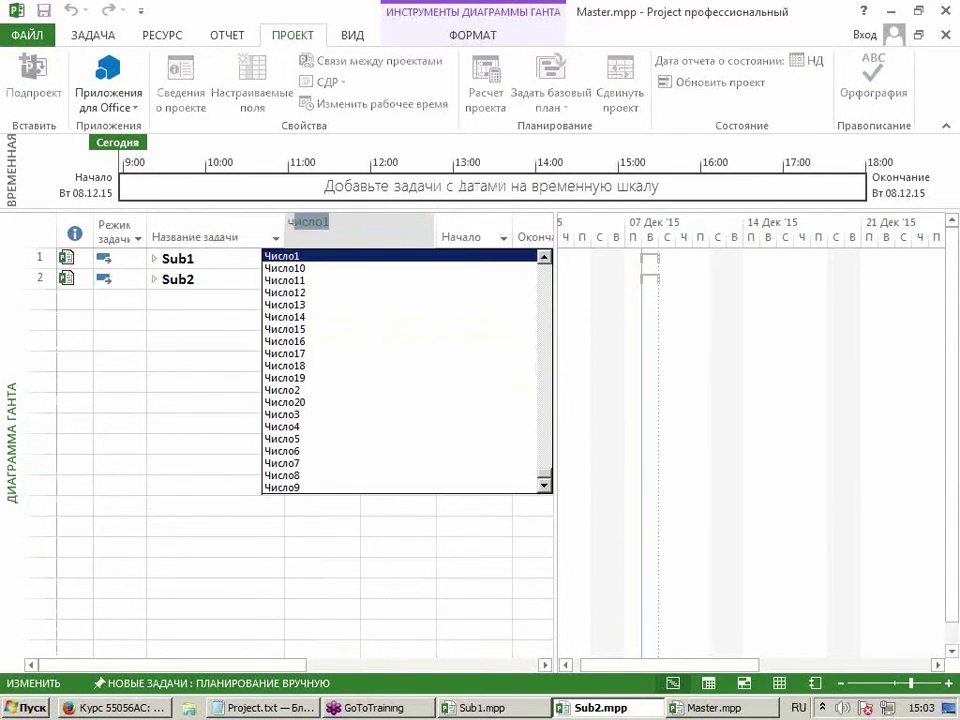
key(Return)
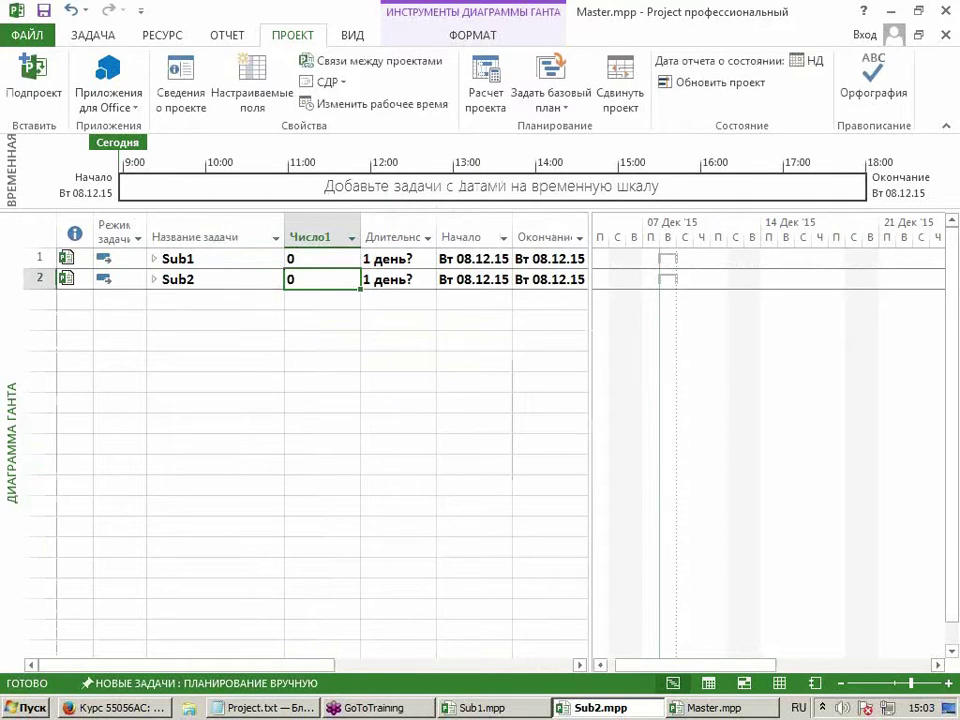
Expand the Sub1 and Sub2 subprojects and compare the Число1 values of their tasks with those of the subproject rows.
click(154, 258)
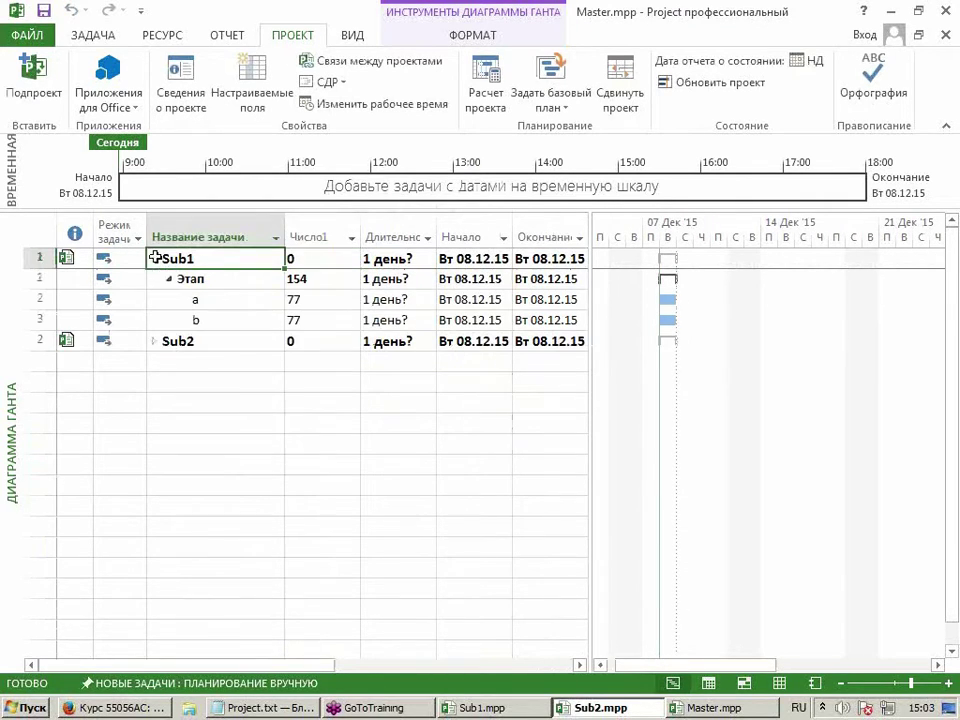
click(152, 341)
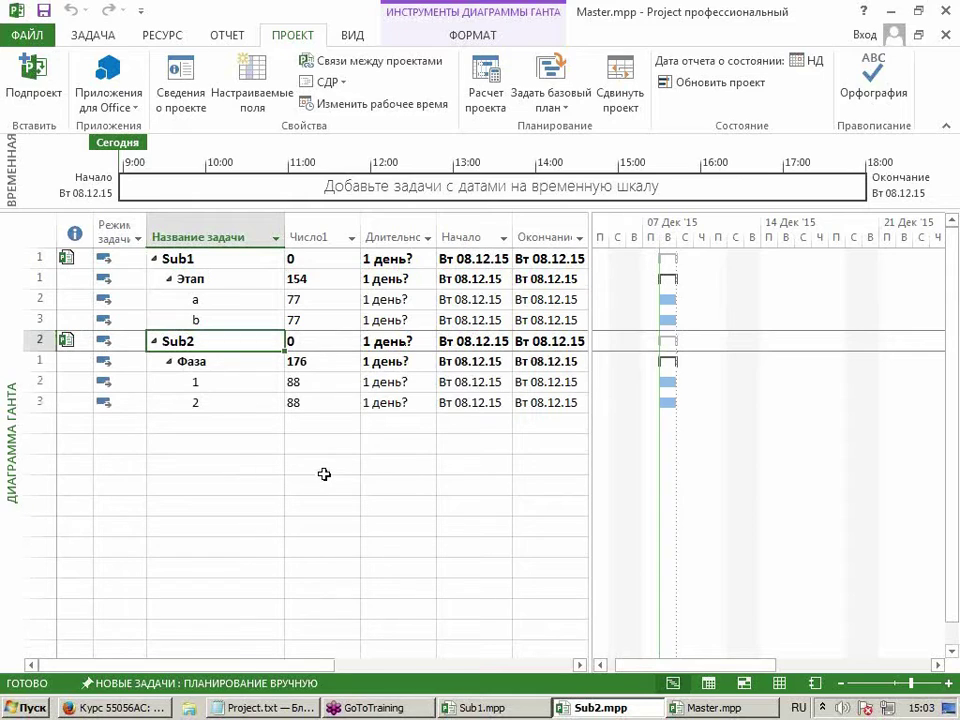
drag(321, 361, 317, 401)
drag(307, 287, 306, 315)
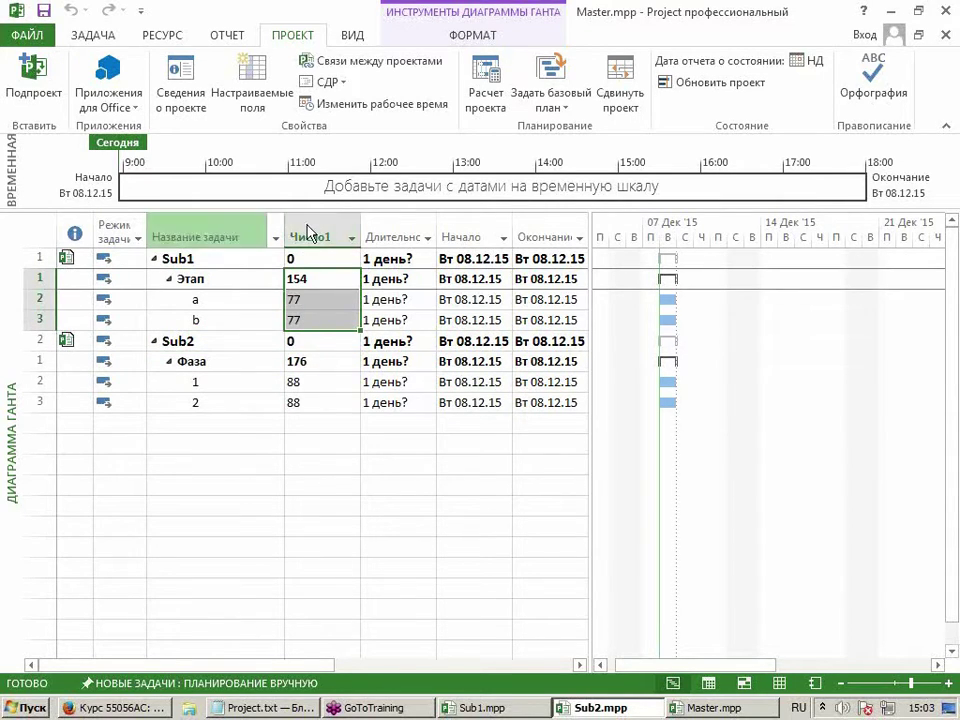
click(317, 254)
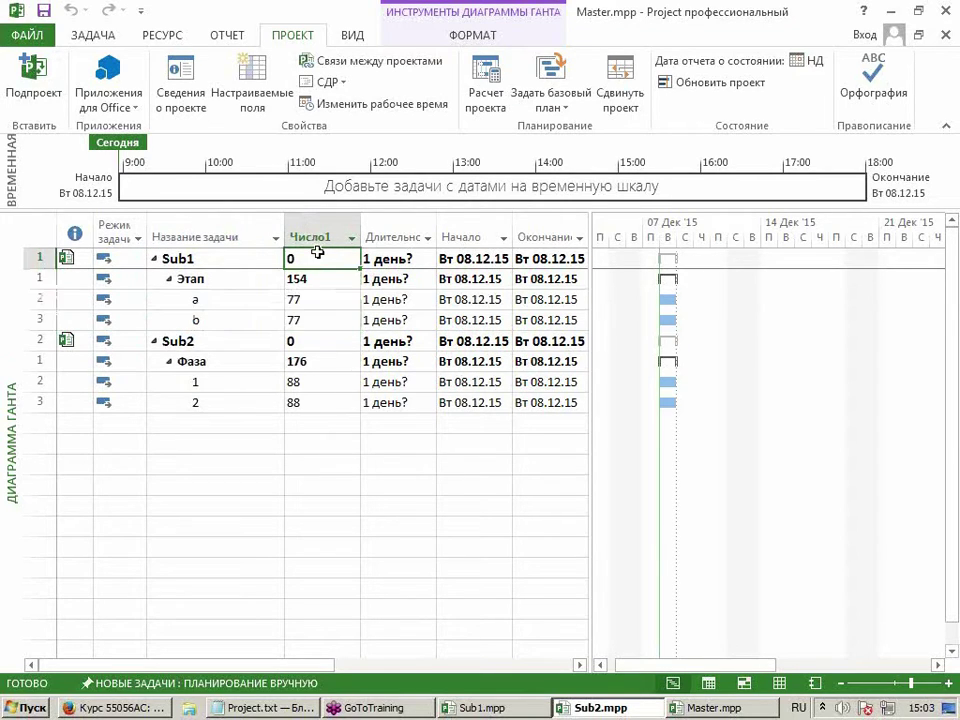
ctrl+click(301, 340)
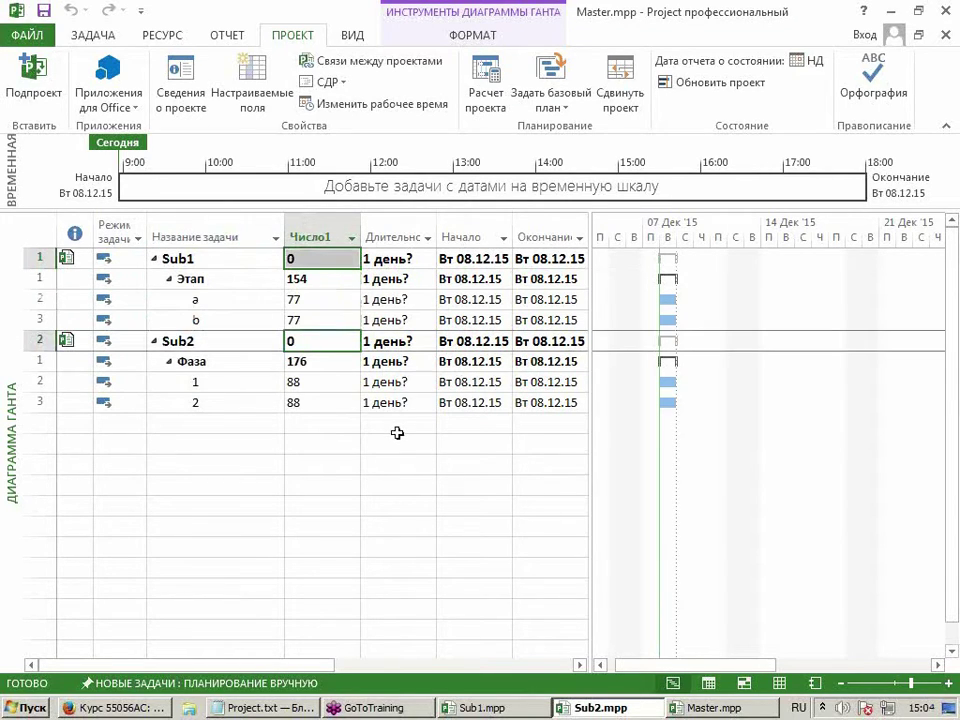
Show the project summary task in the master project and check its Число1 value.
click(458, 35)
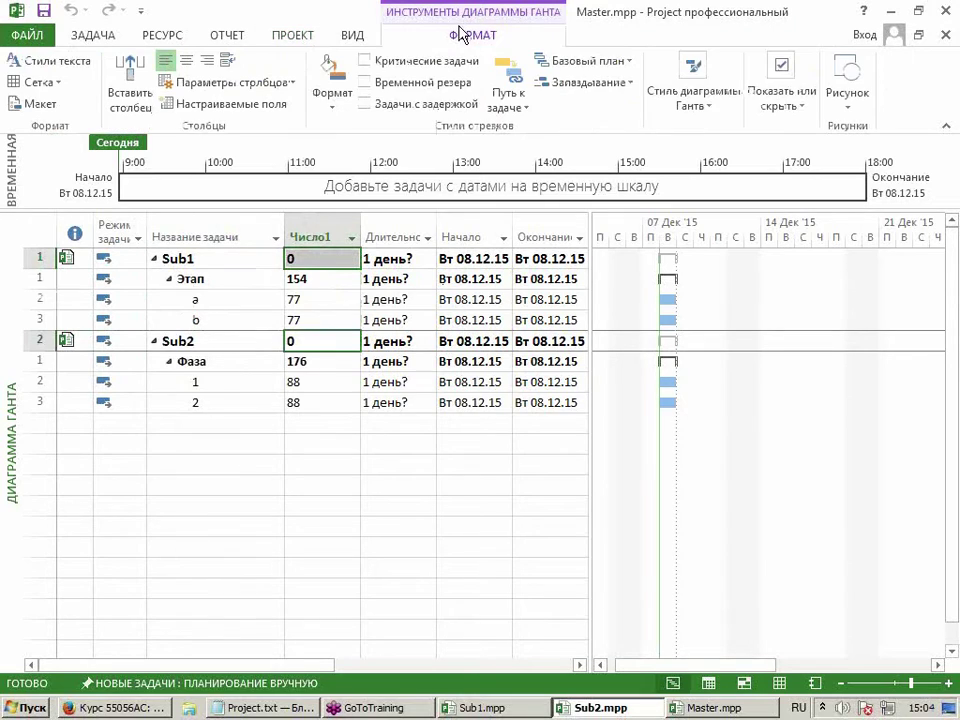
click(790, 120)
click(786, 168)
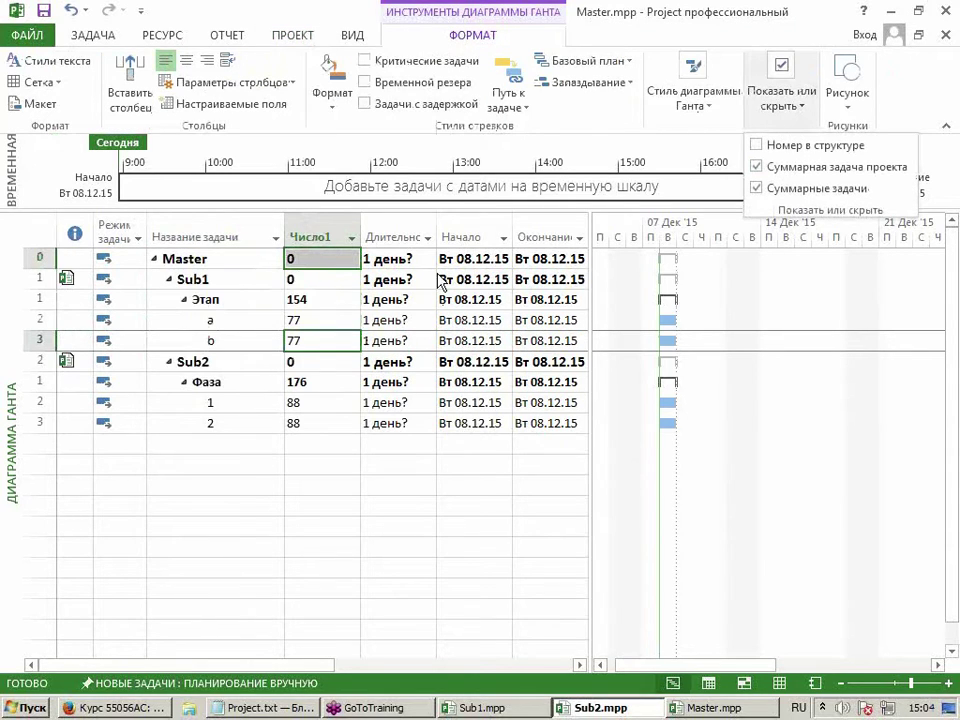
click(160, 197)
click(317, 261)
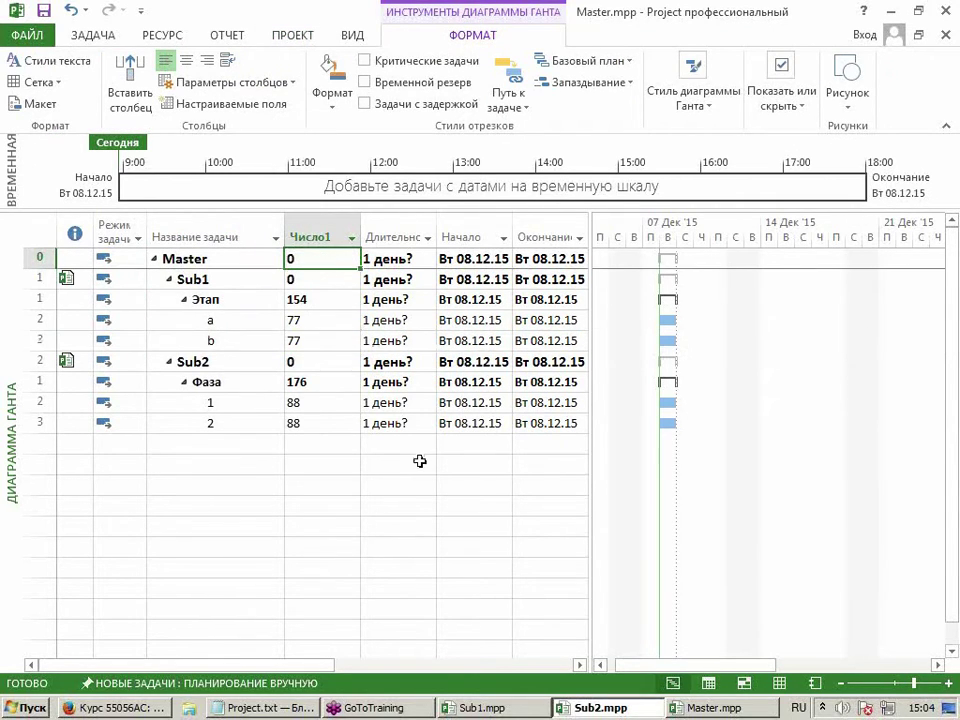
Copy the custom task field Вычисление (Число1) from Sub1.mpp to Master.mpp with the Organizer and return to the Gantt chart.
click(28, 35)
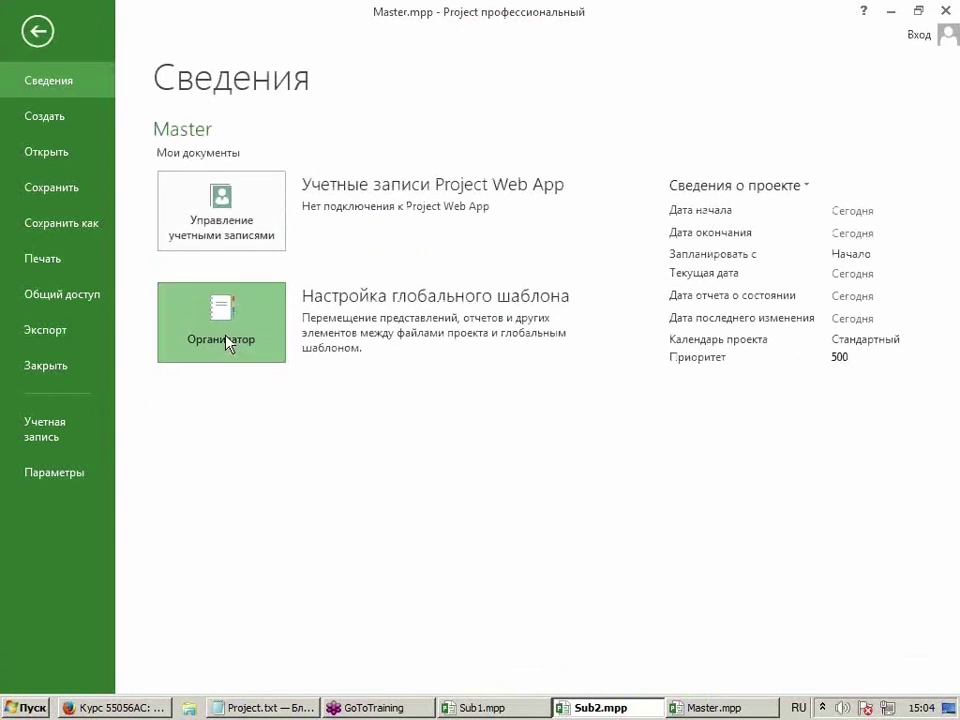
click(227, 343)
click(597, 232)
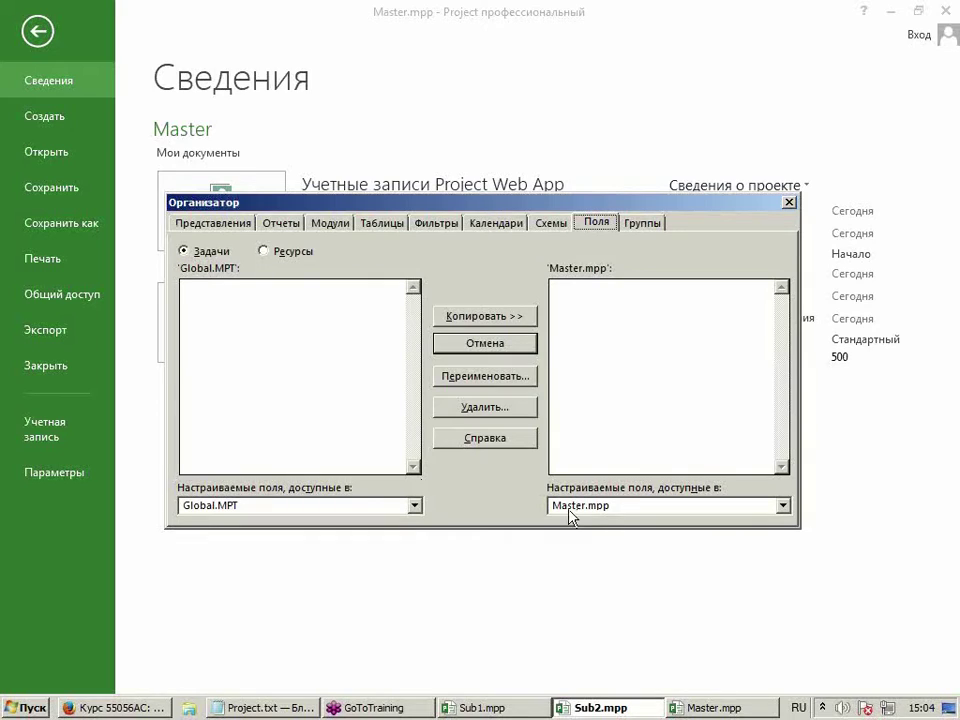
click(364, 507)
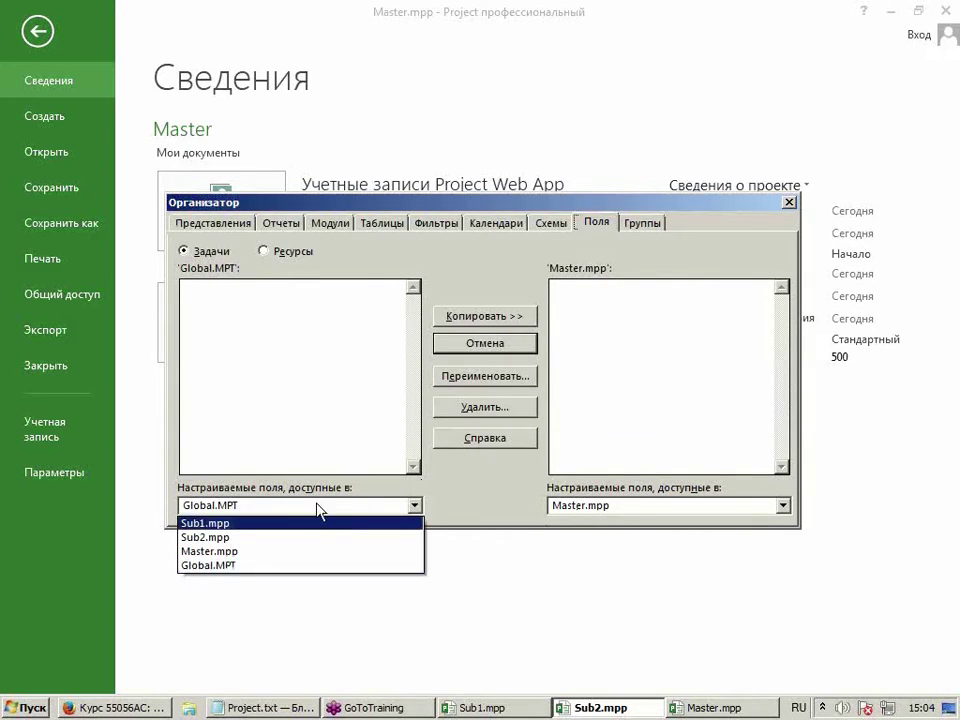
click(333, 523)
click(488, 318)
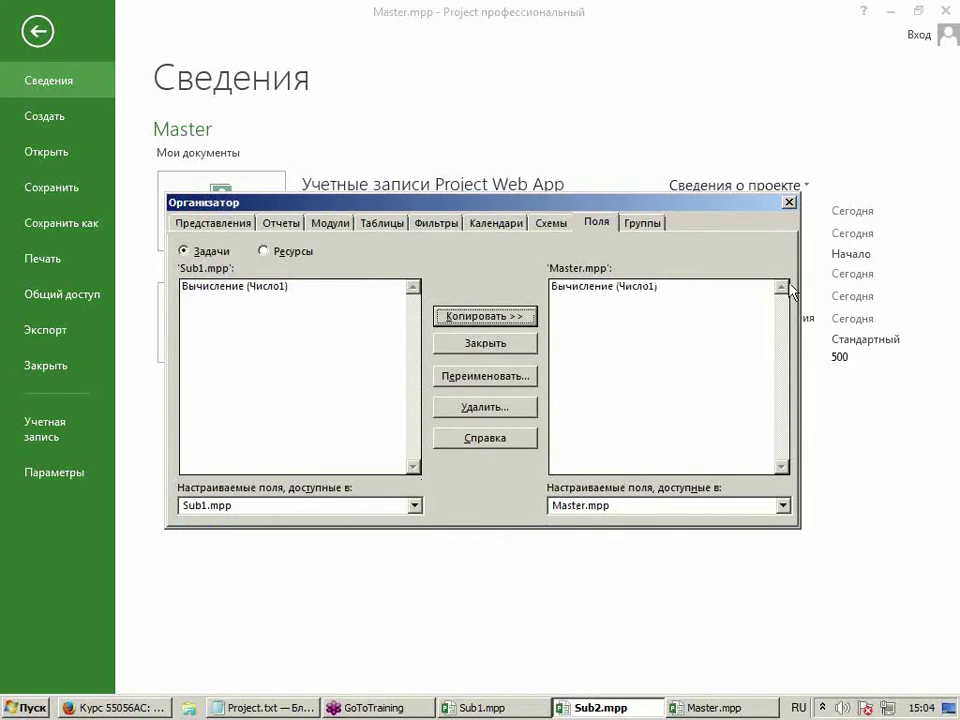
click(789, 202)
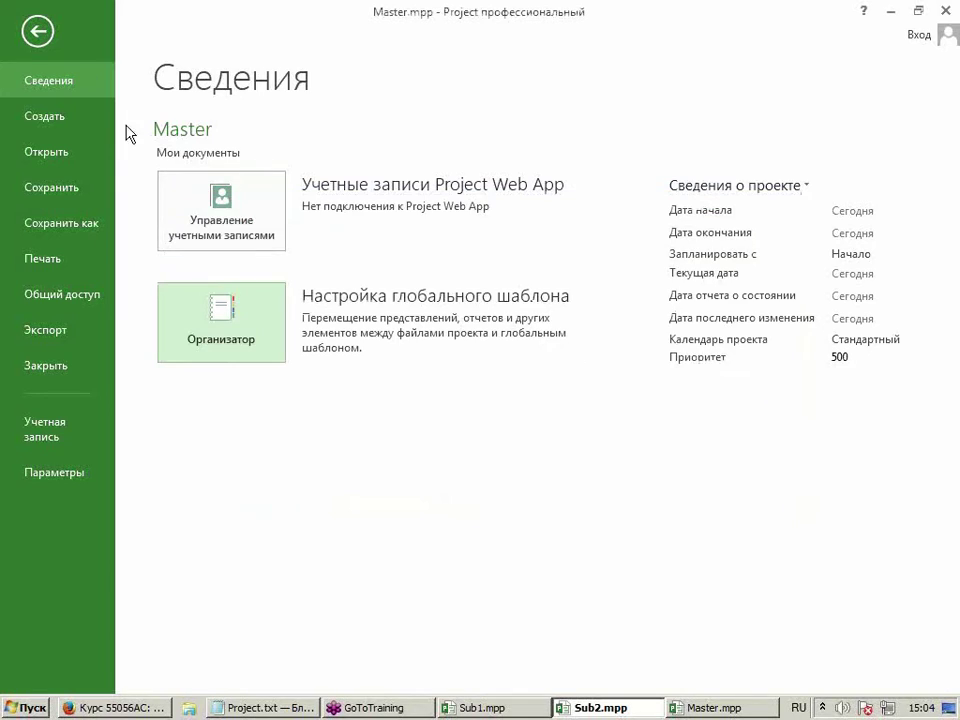
click(35, 32)
Check the Вычисление values of the Master summary task and of the Sub1 and Sub2 rows.
click(350, 440)
click(303, 259)
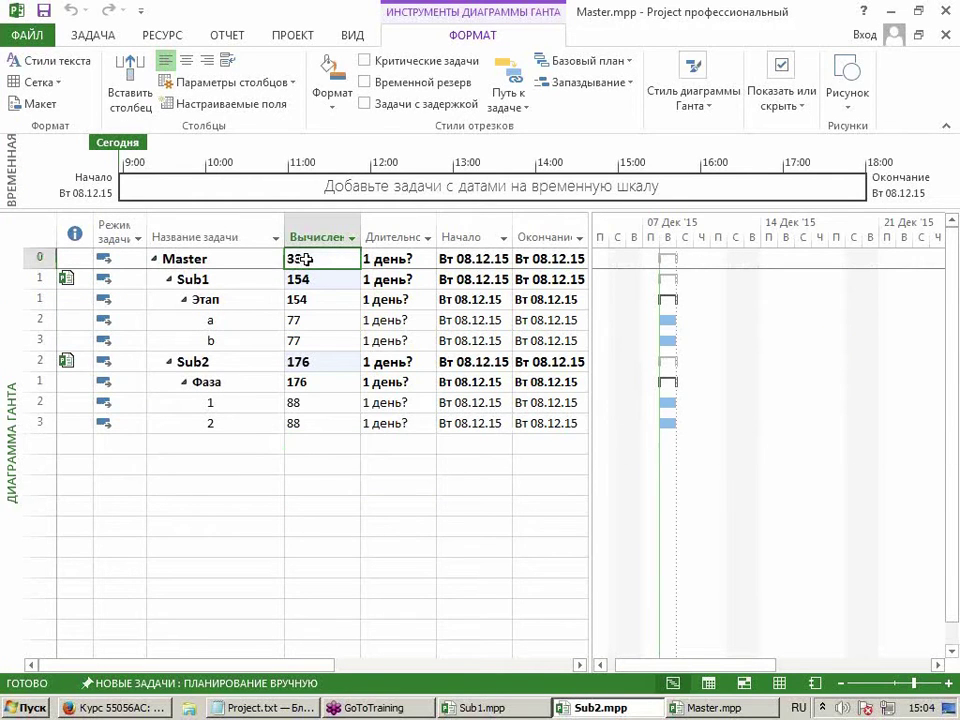
click(306, 278)
ctrl+click(313, 362)
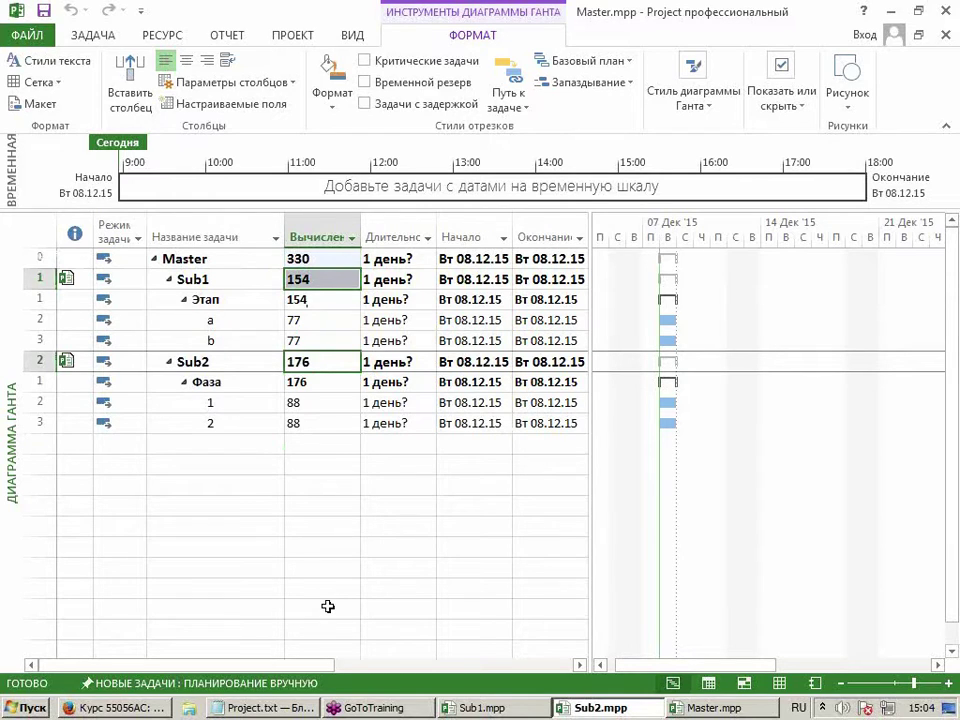
click(72, 258)
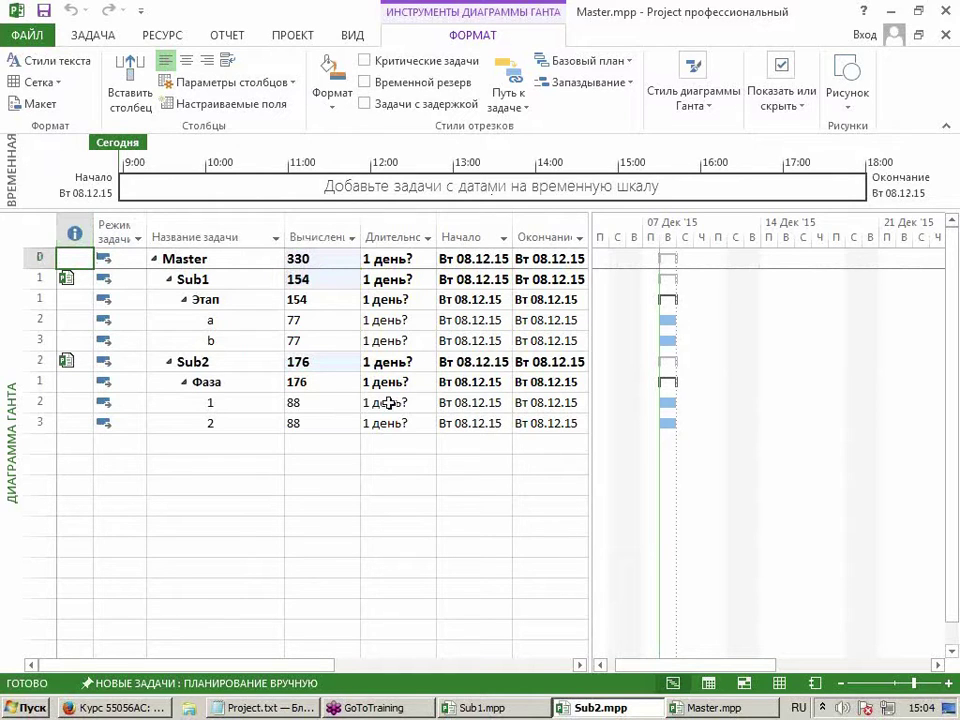
Close the Master.mpp, Sub2.mpp and Sub1.mpp projects.
click(946, 37)
click(946, 35)
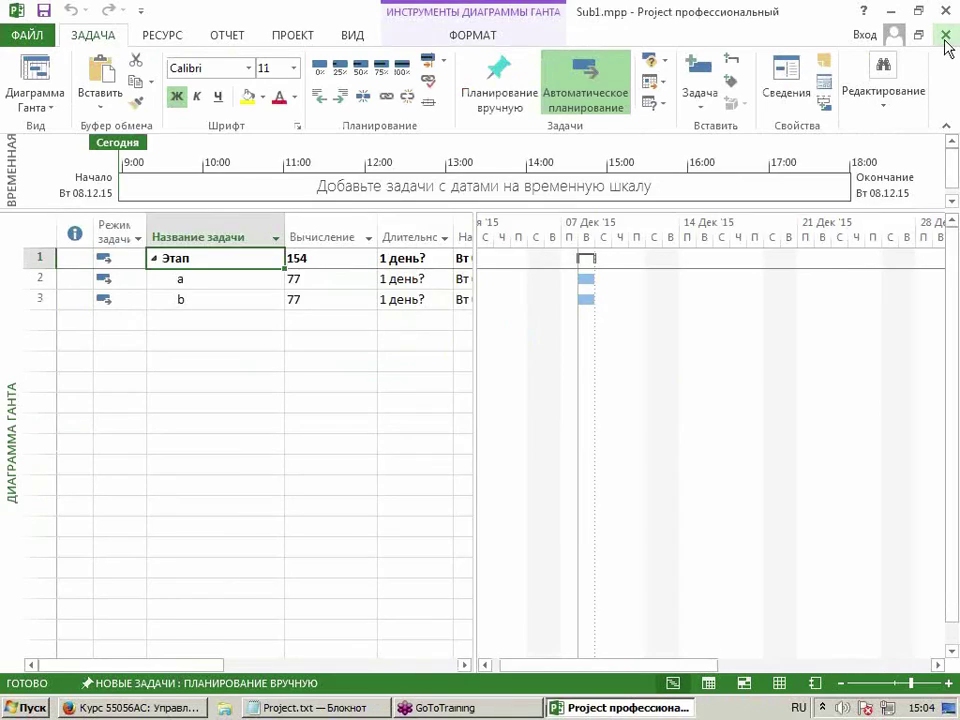
click(946, 36)
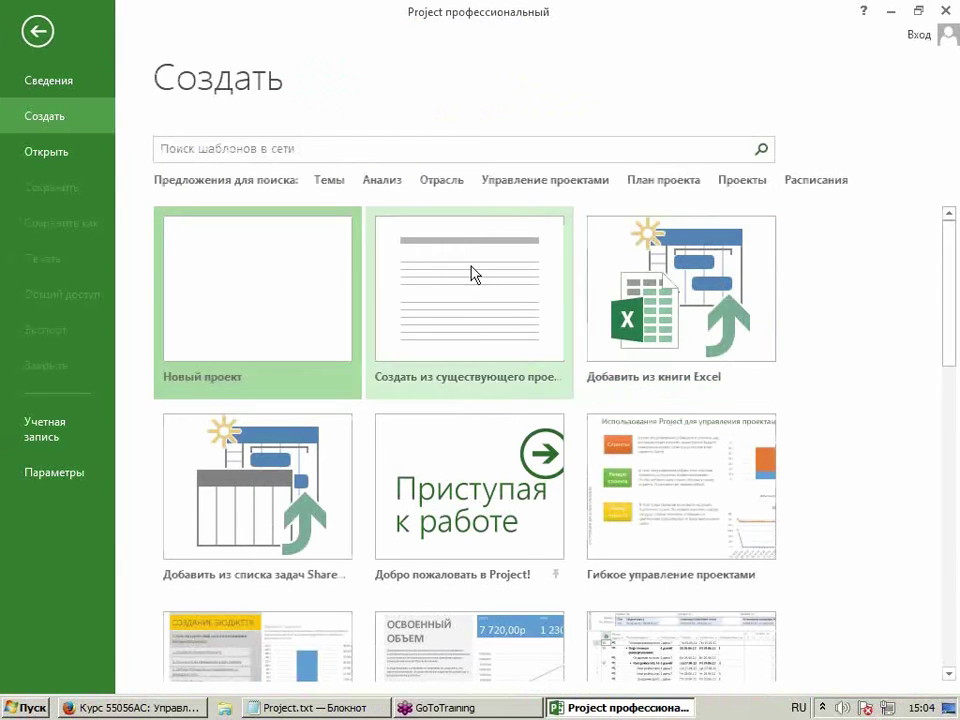
Create a new blank project and start saving it to the computer.
click(204, 295)
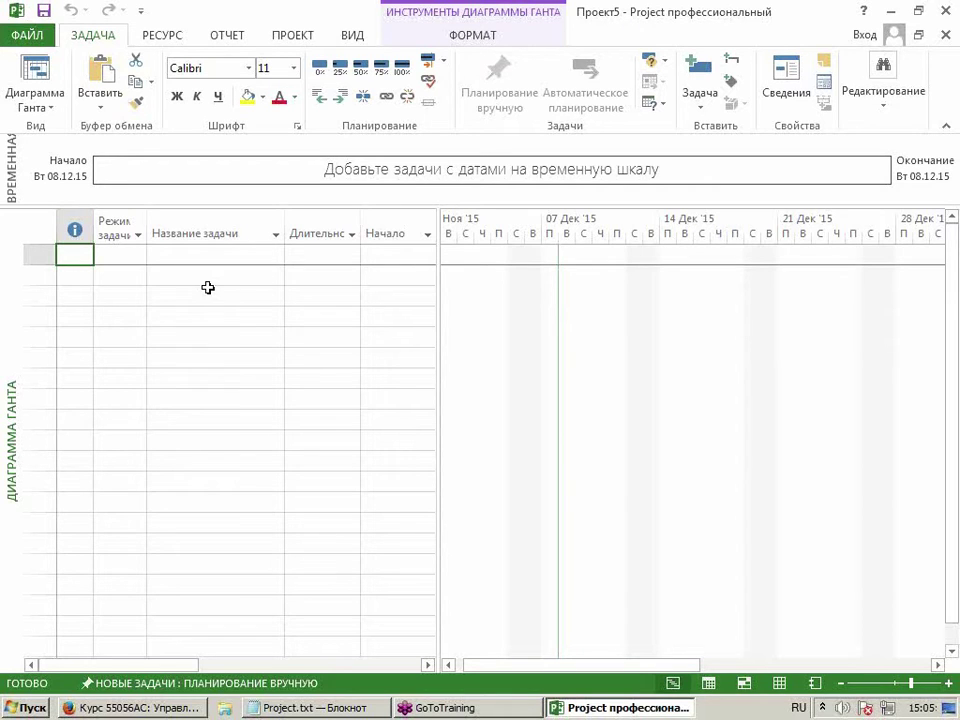
click(42, 11)
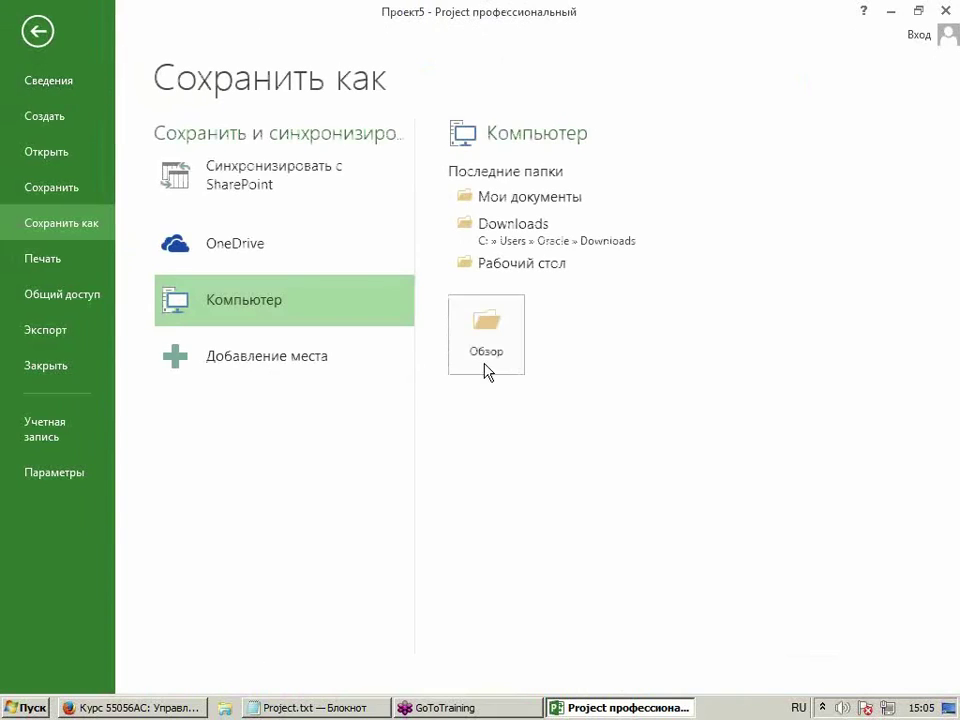
Save the project in the Documents library under the file name "Физ объемы".
click(486, 360)
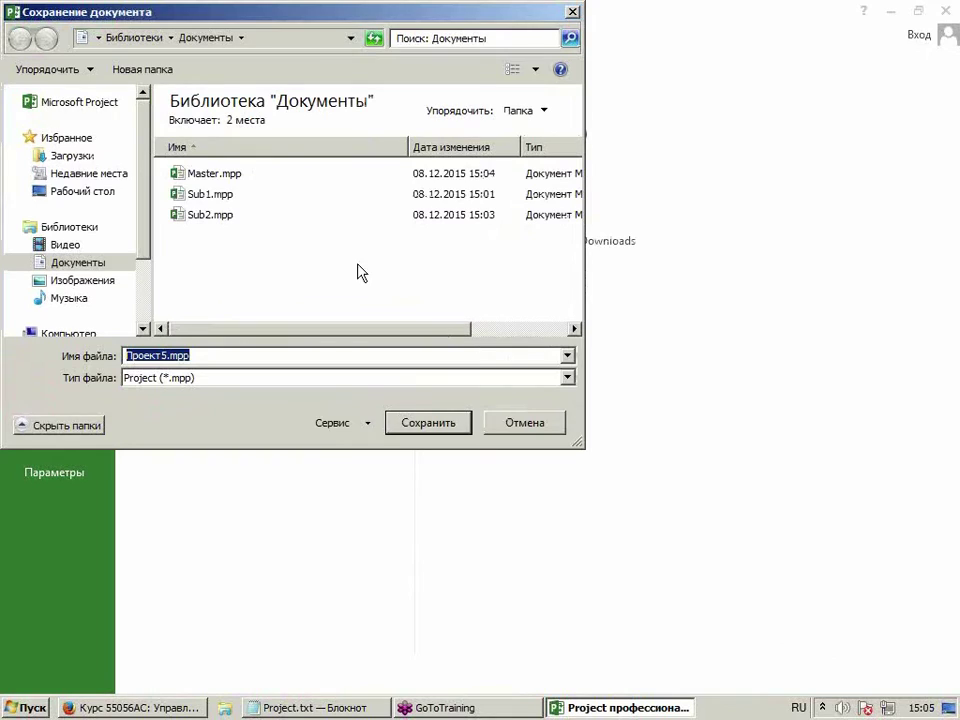
double_click(126, 355)
text(Физ)
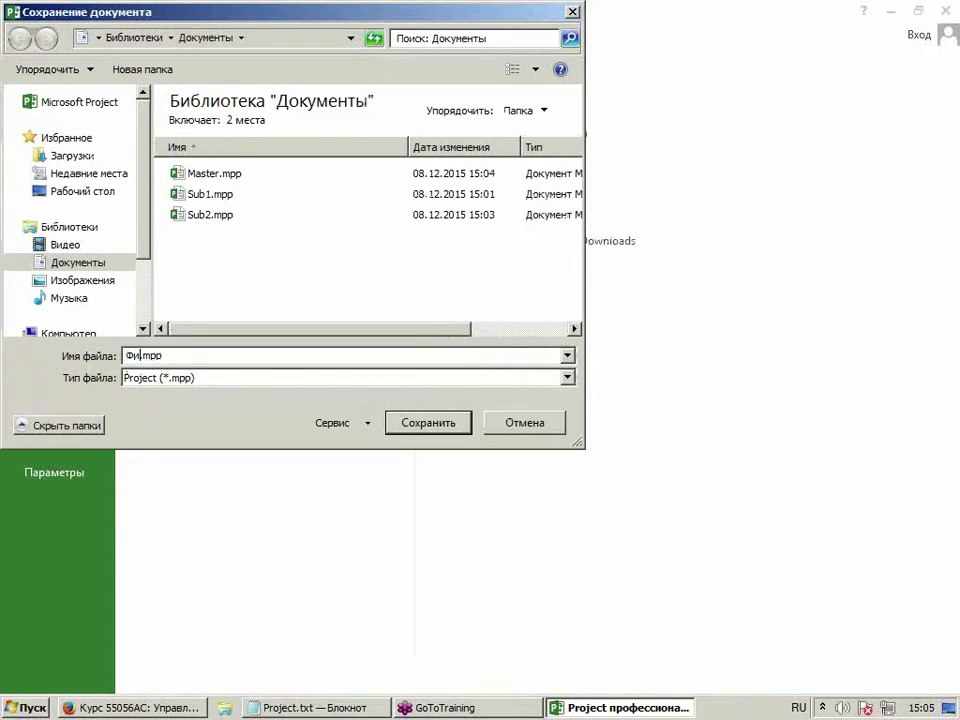
text( объем)
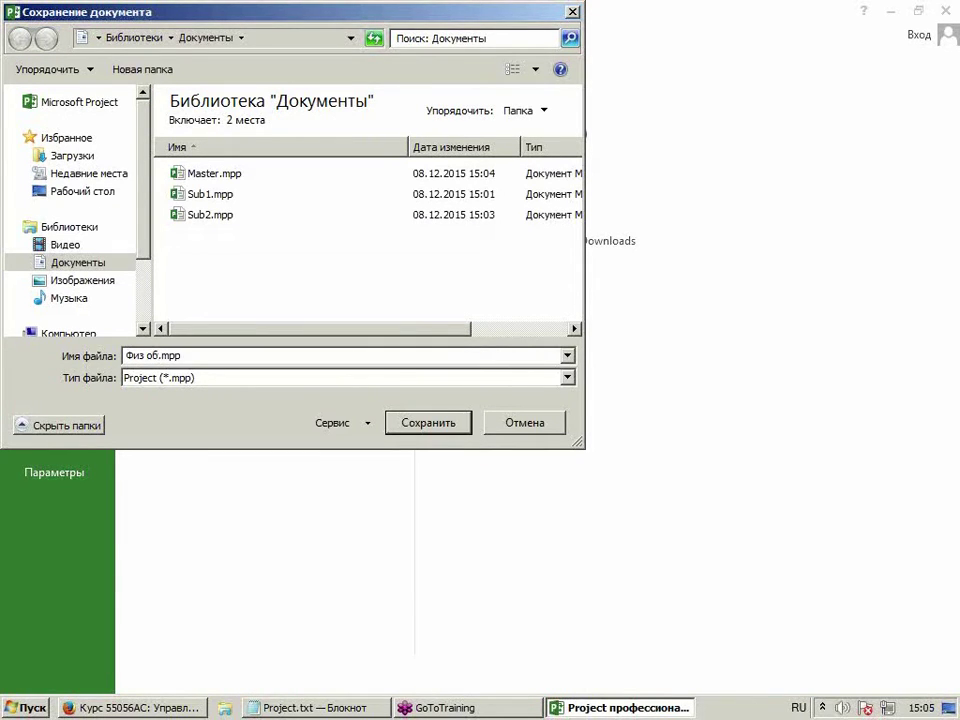
text(ы)
key(Return)
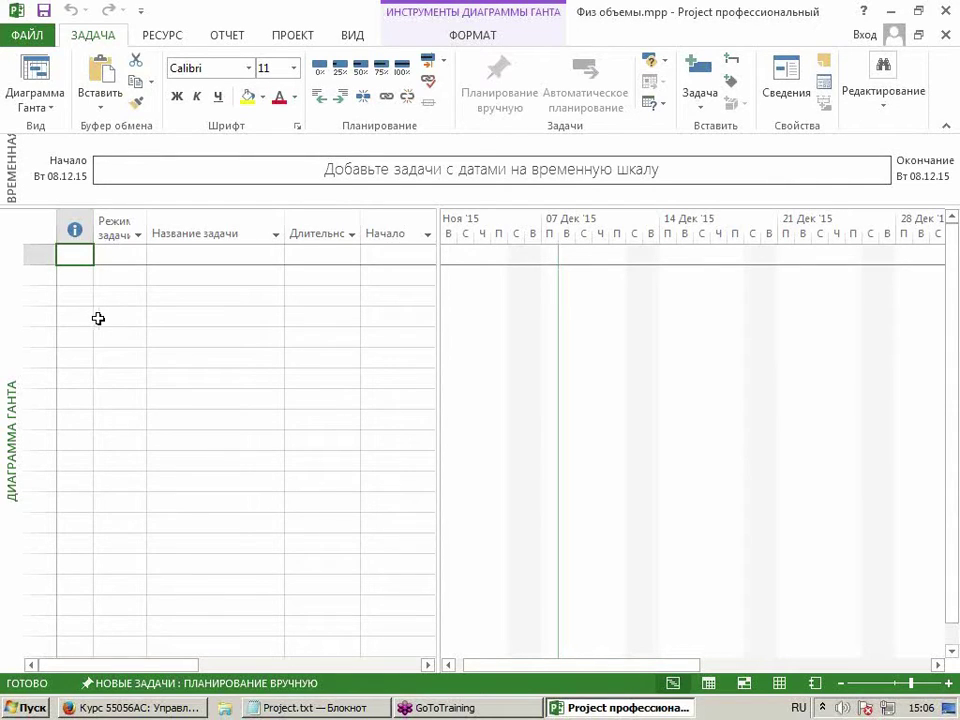
Create the first task as automatically scheduled and name it "Устройство котлована".
click(132, 257)
click(135, 257)
click(155, 286)
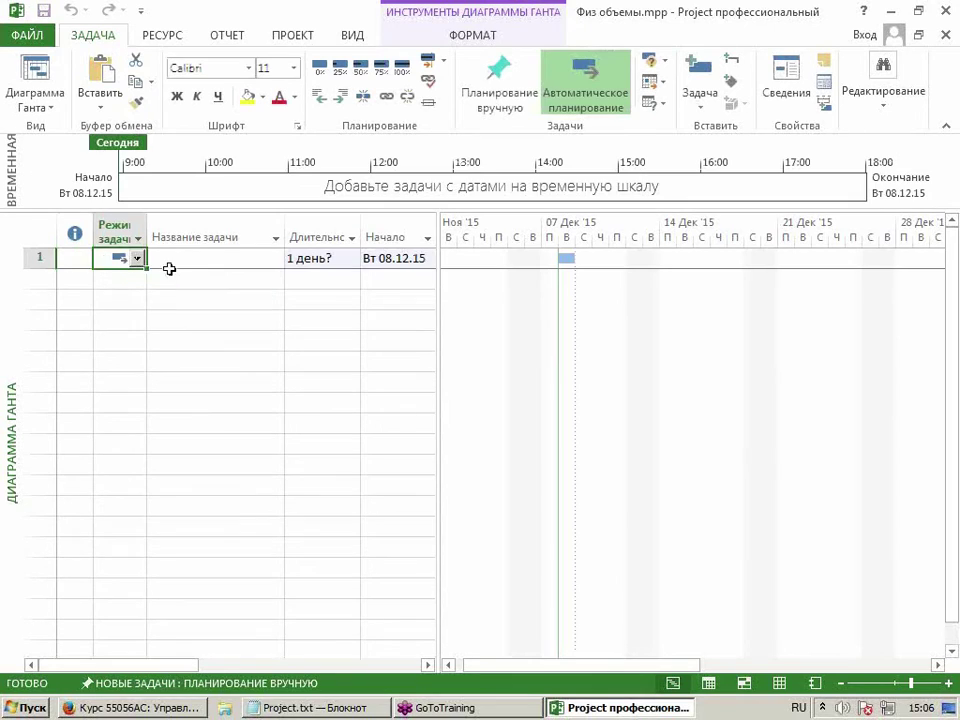
click(180, 259)
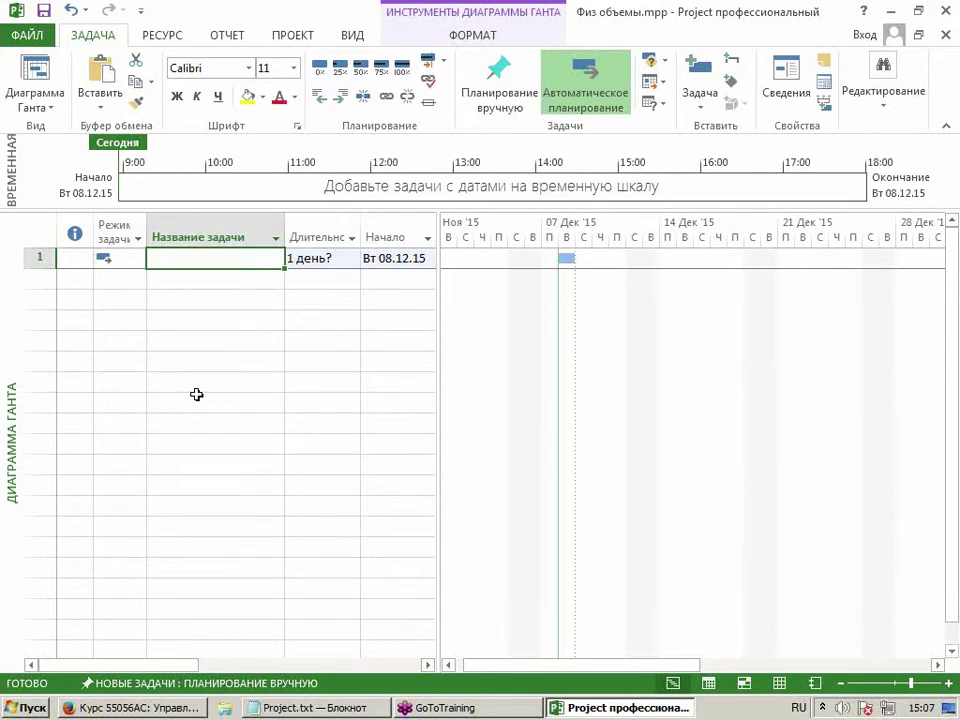
text(Устро)
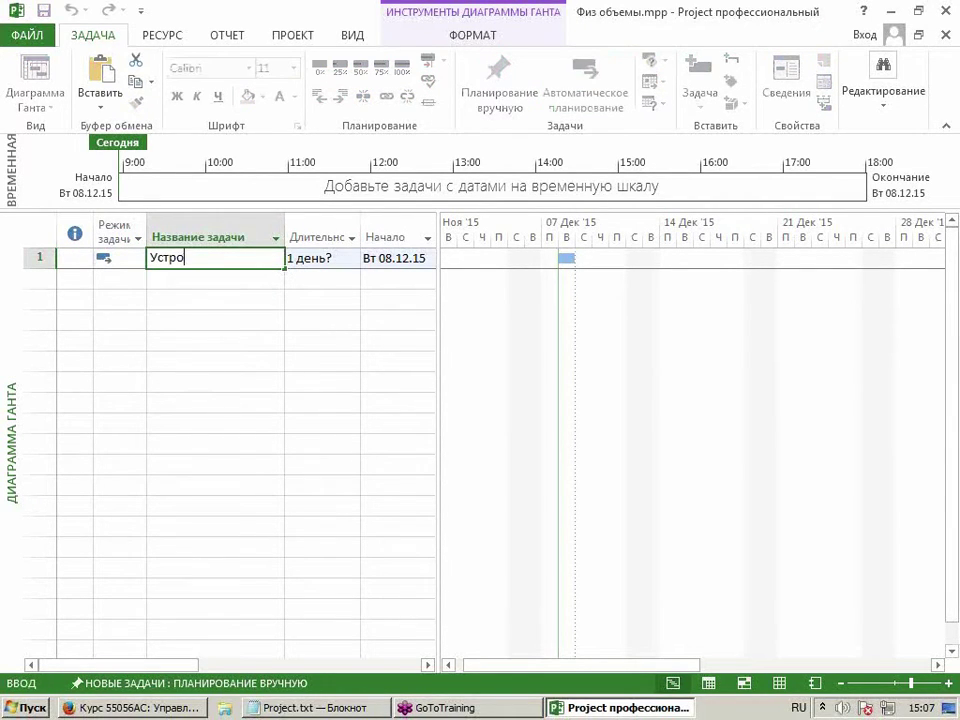
text(йство котлована)
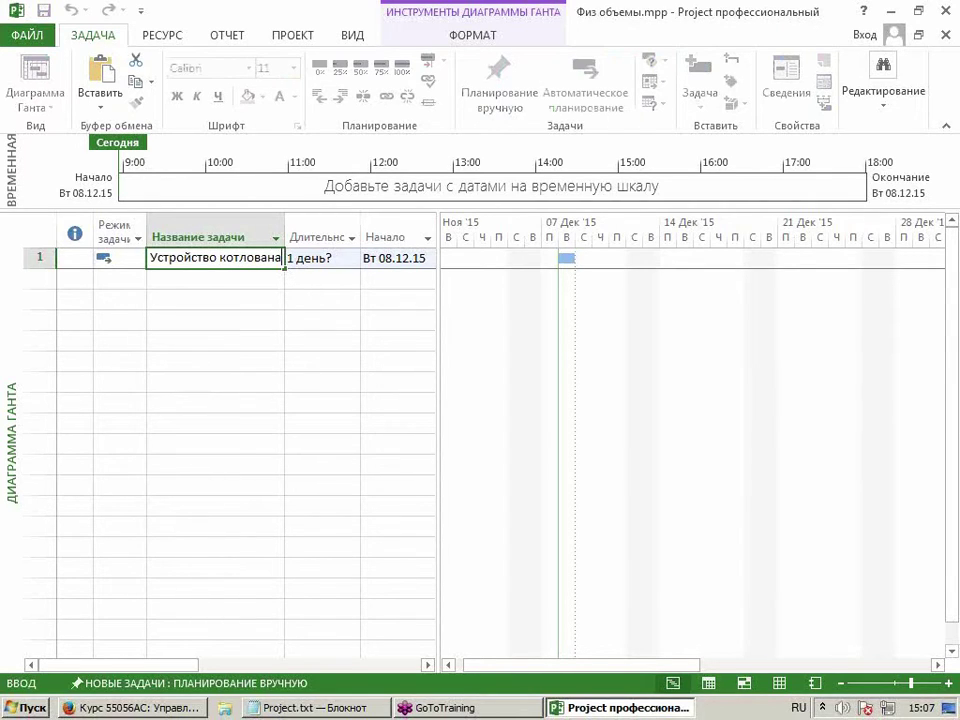
key(Return)
click(236, 266)
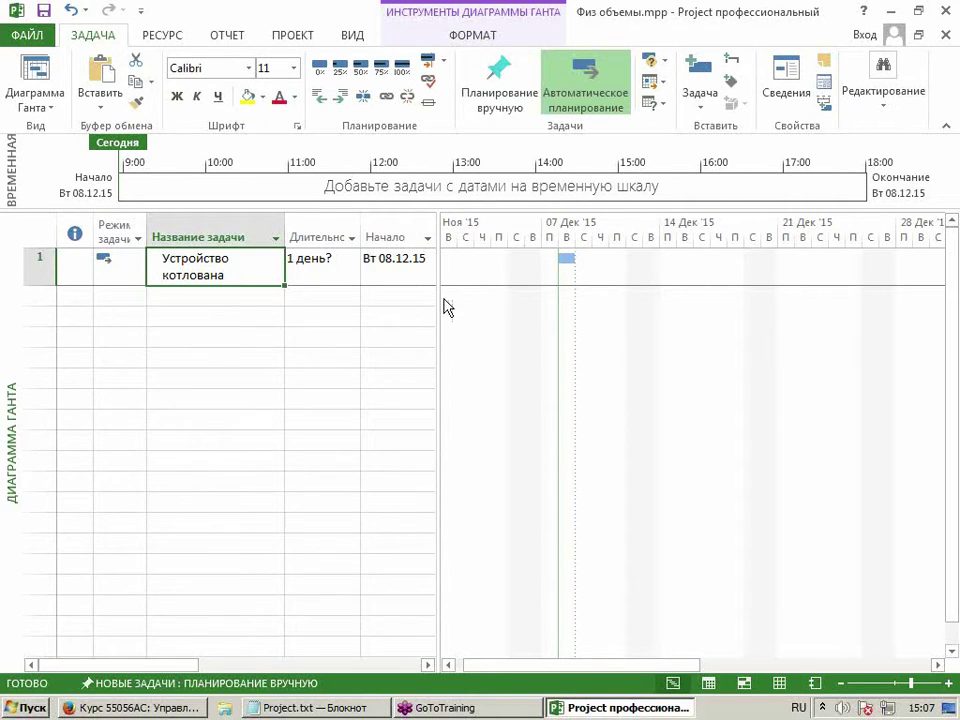
Add a second task named "Прокладка кабели" and set its task mode to automatic scheduling.
drag(439, 300, 556, 308)
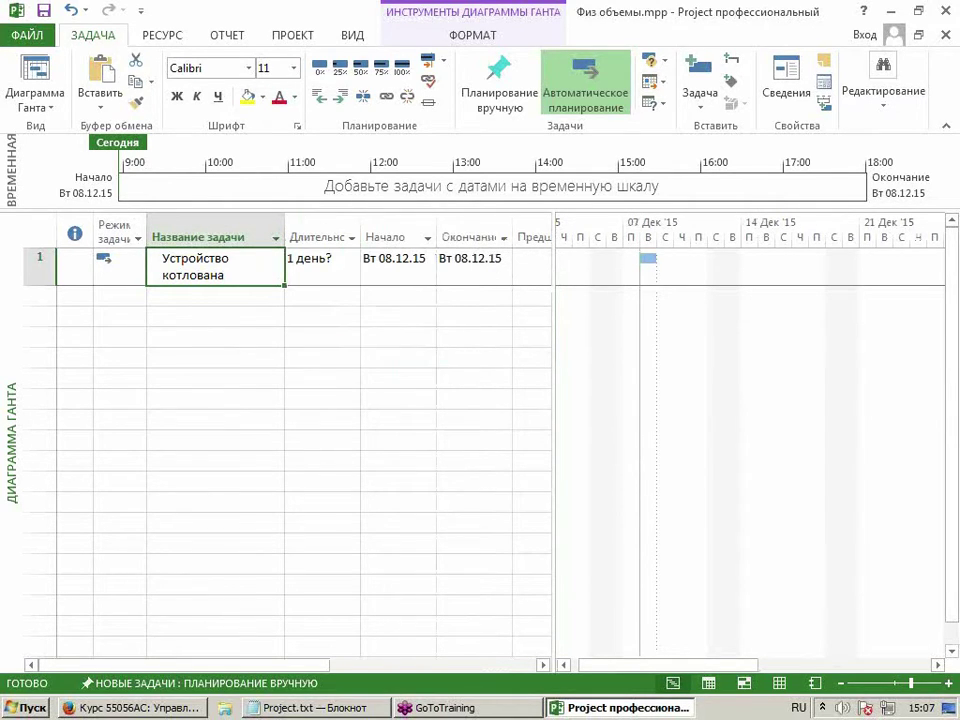
click(253, 300)
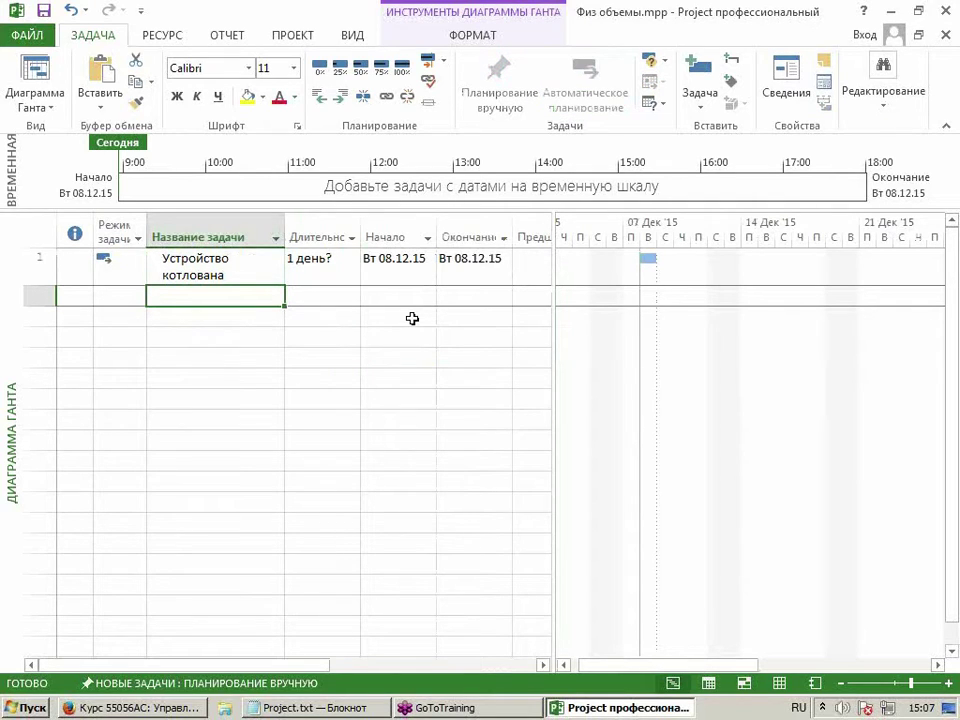
text(Прокладка кабели)
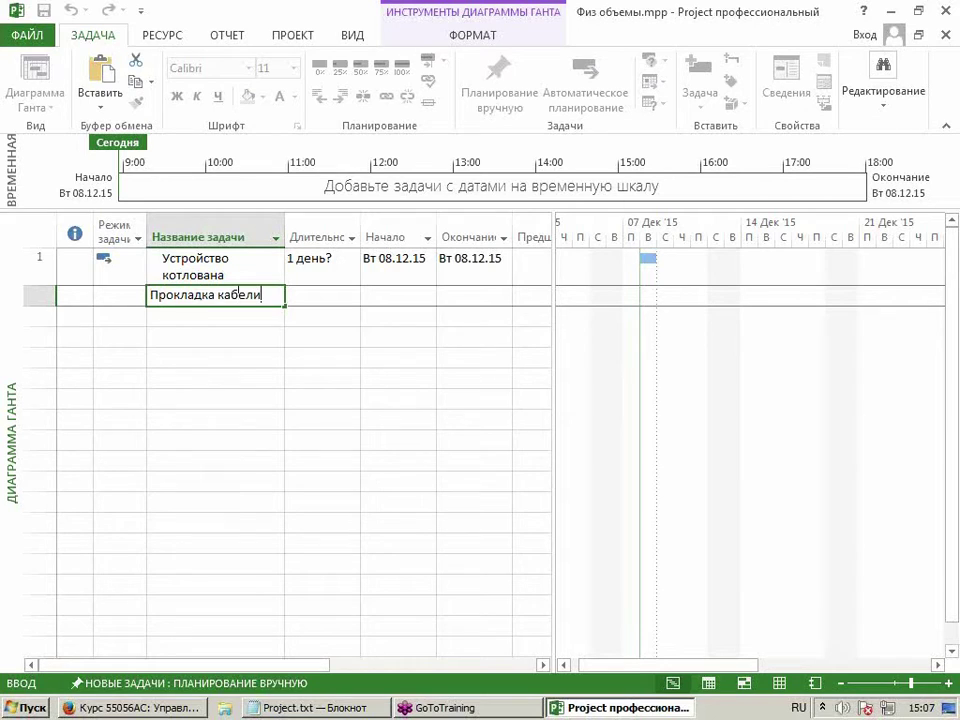
key(Return)
click(108, 298)
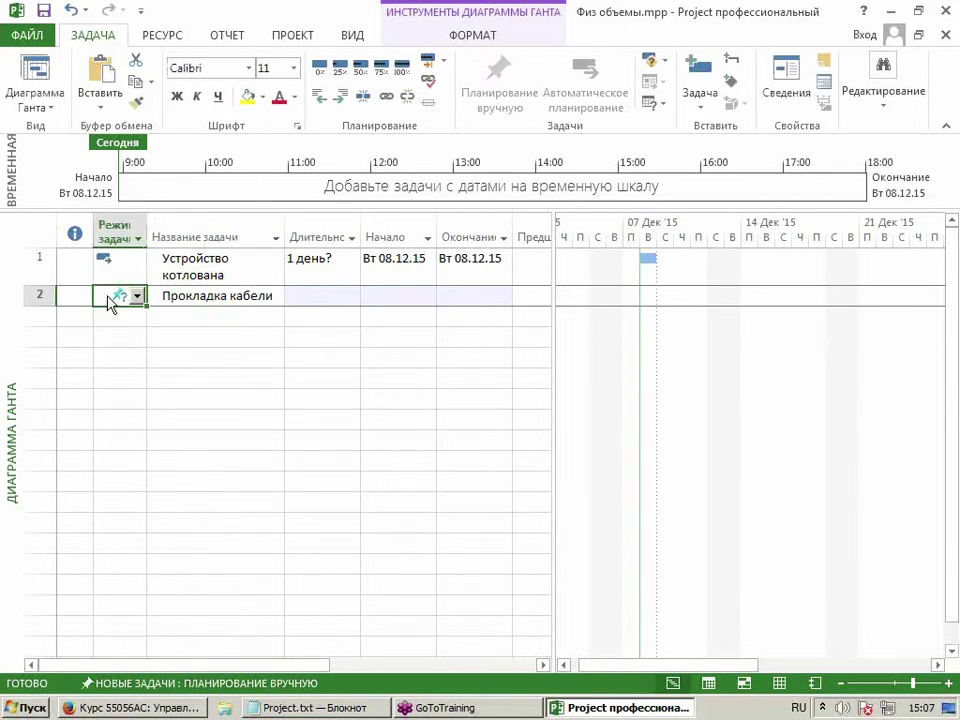
click(136, 296)
click(146, 328)
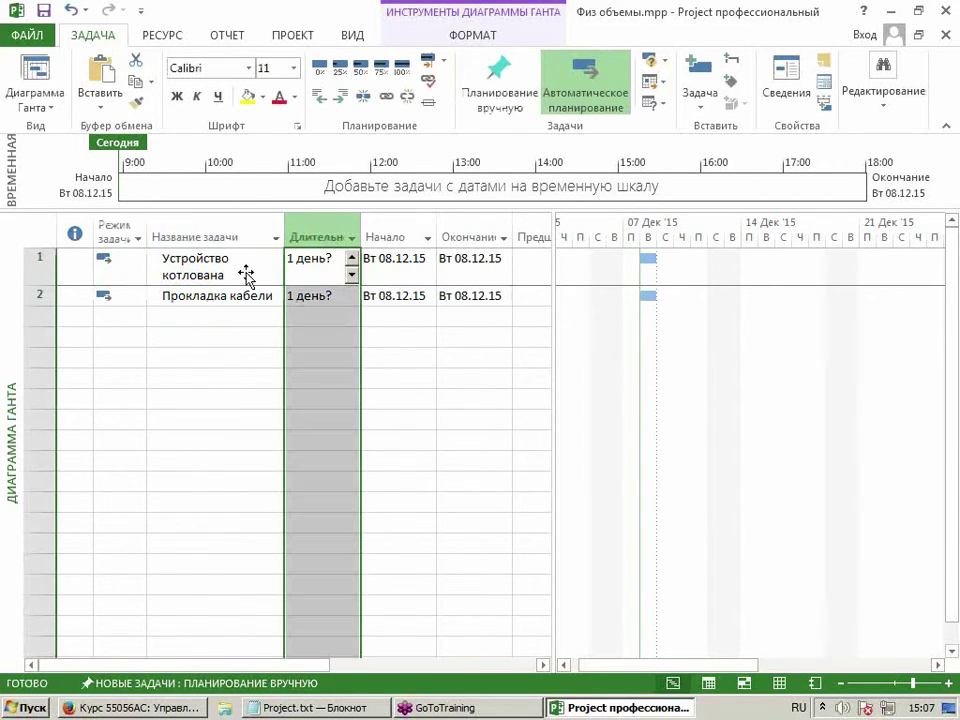
Insert the Текст1 field as a column before the duration column and title it "Ед изм".
right_click(300, 237)
click(325, 356)
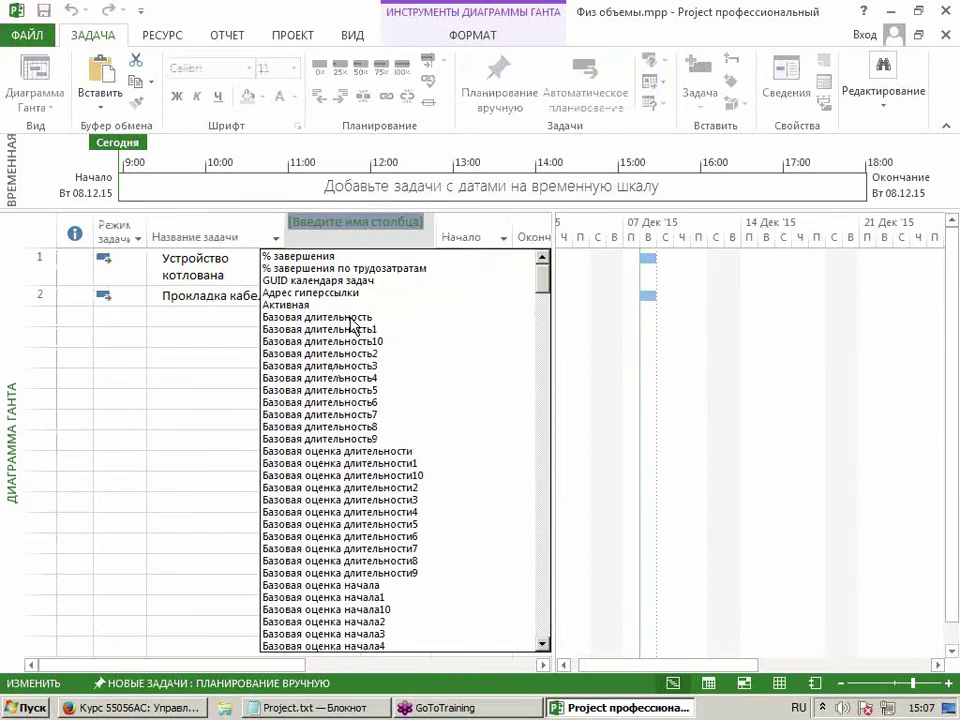
text(Текст1)
key(Return)
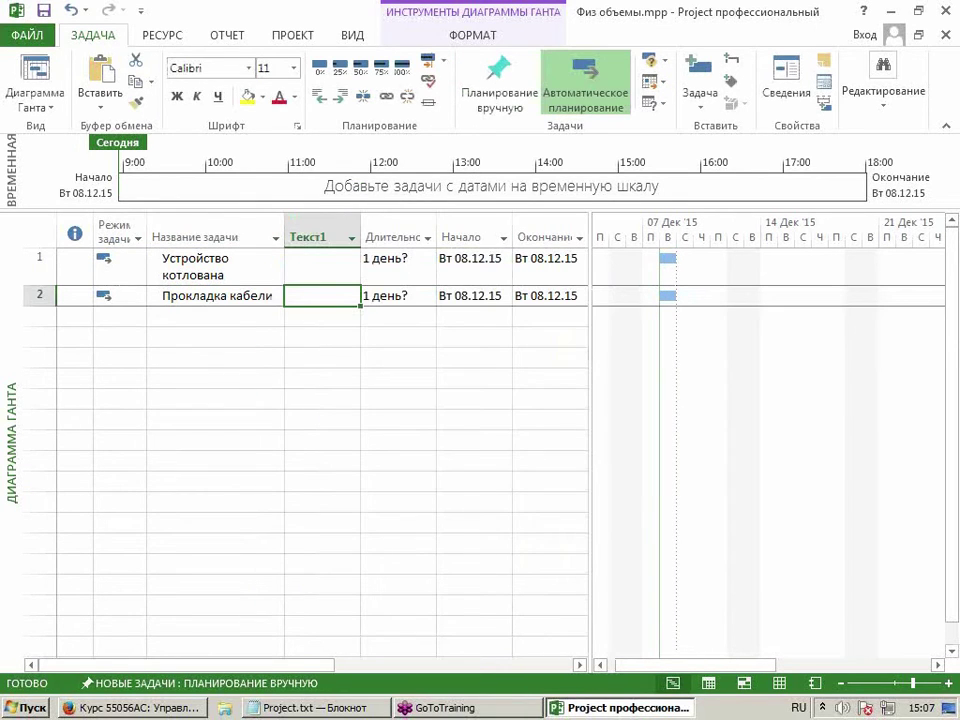
click(321, 233)
click(334, 238)
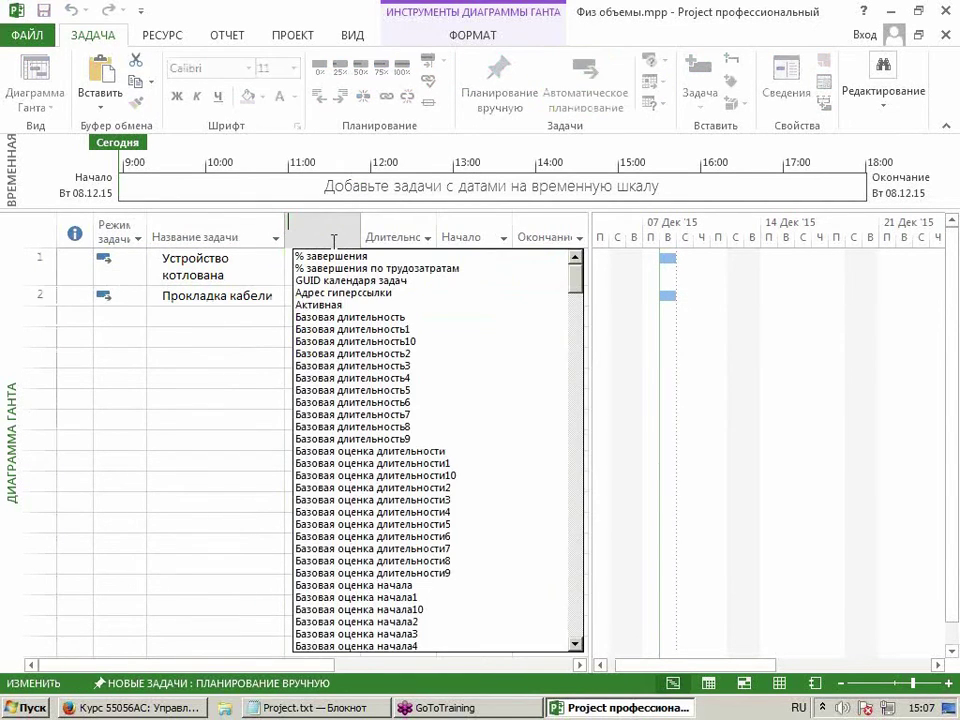
text(Ед)
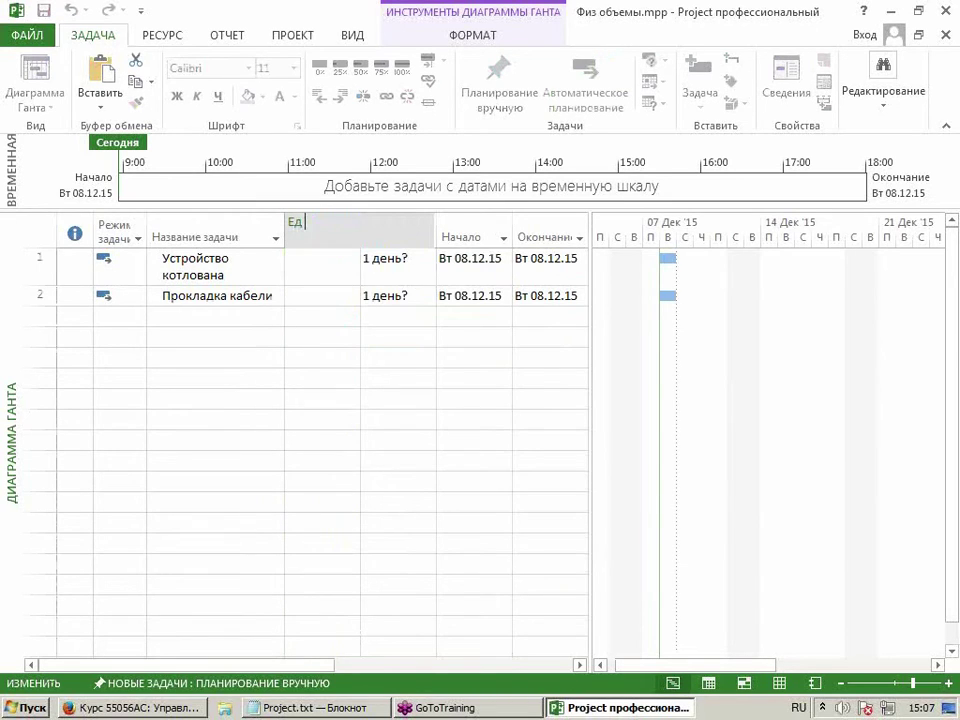
text( изм)
key(Return)
Enter the units of measure in the Ед изм column: м3 for Устройство котлована and м for the cable-laying task.
click(315, 283)
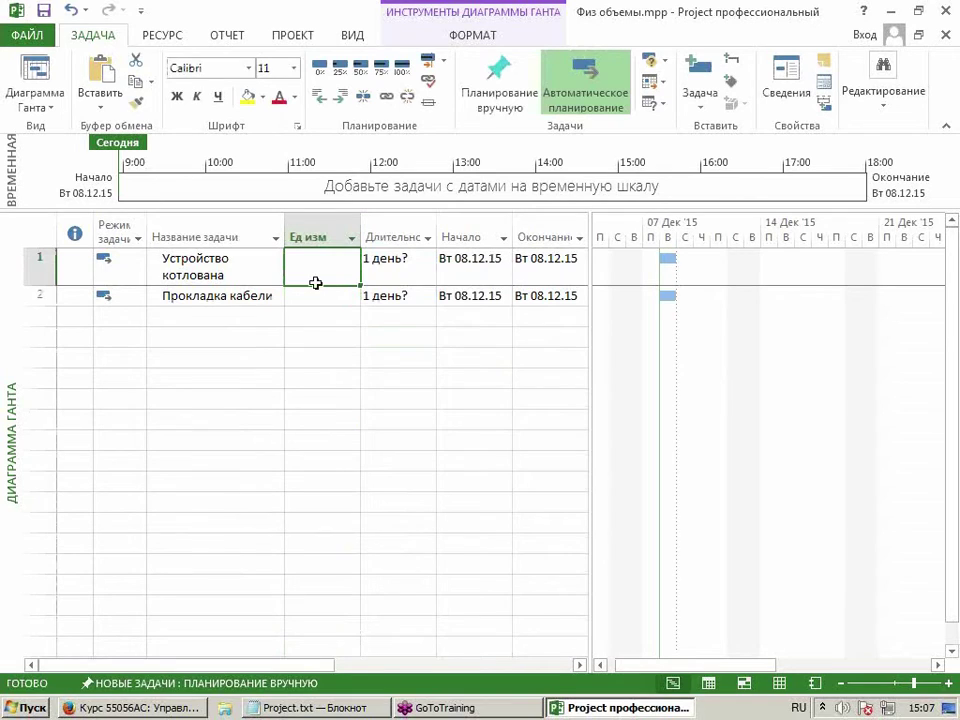
text(м3)
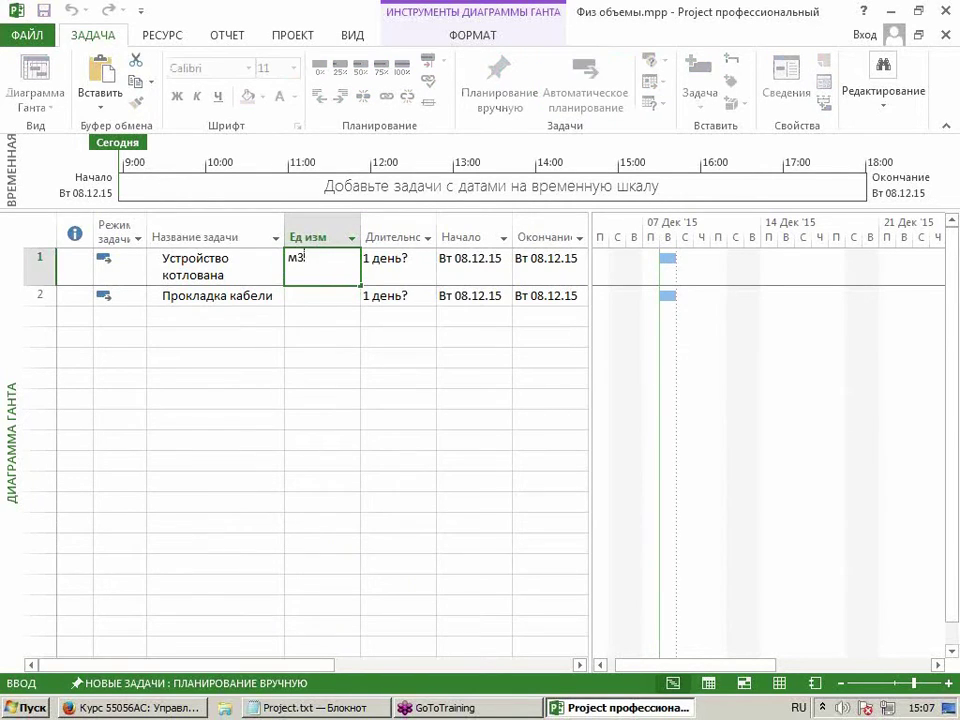
key(Return)
text(м3)
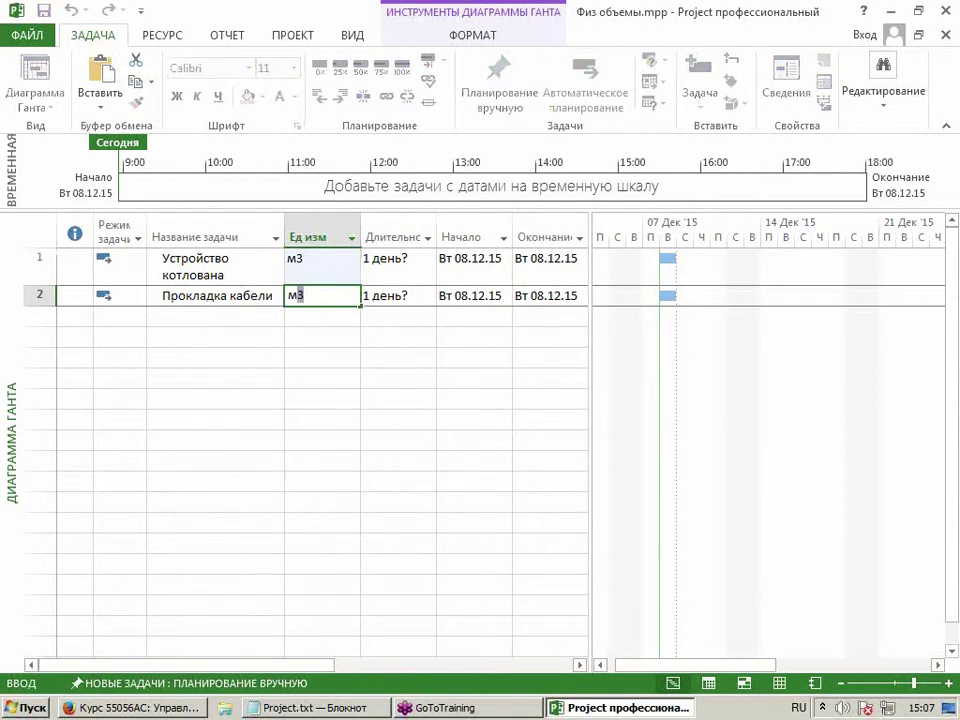
key(BackSpace)
key(Return)
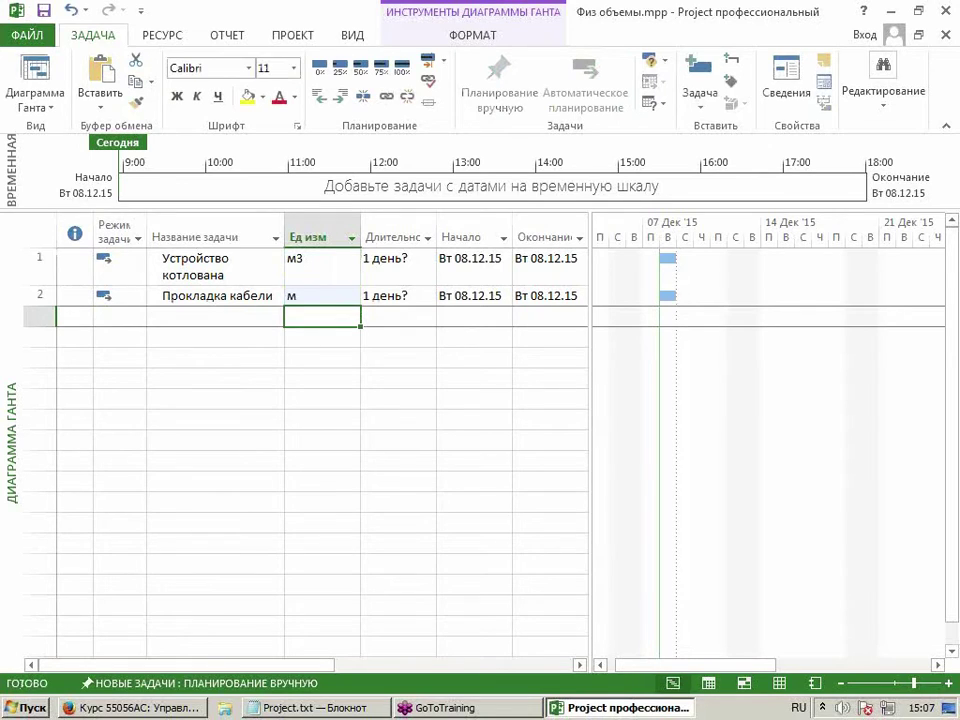
Insert the Число1 field as a column before Ед изм and title it "Норма".
drag(574, 279, 795, 279)
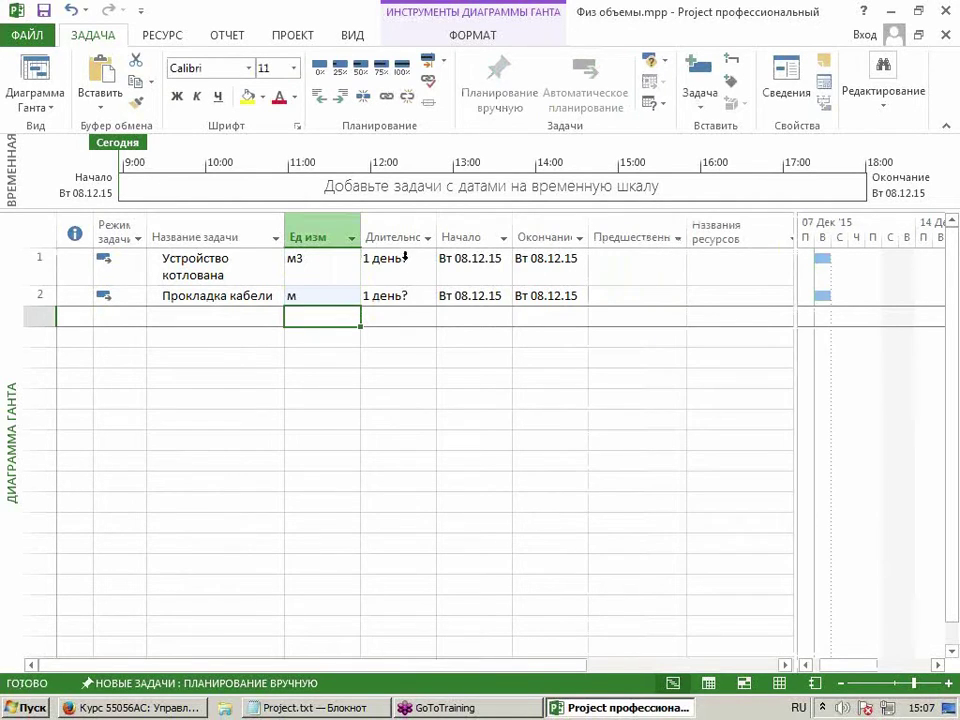
click(304, 224)
right_click(304, 224)
click(343, 352)
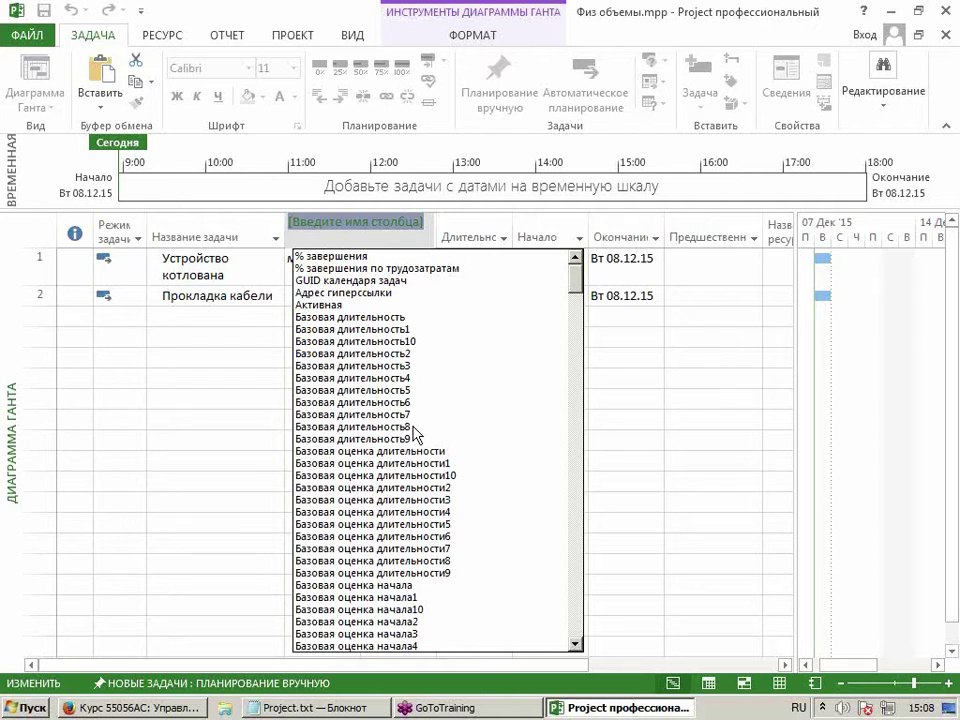
text(число1)
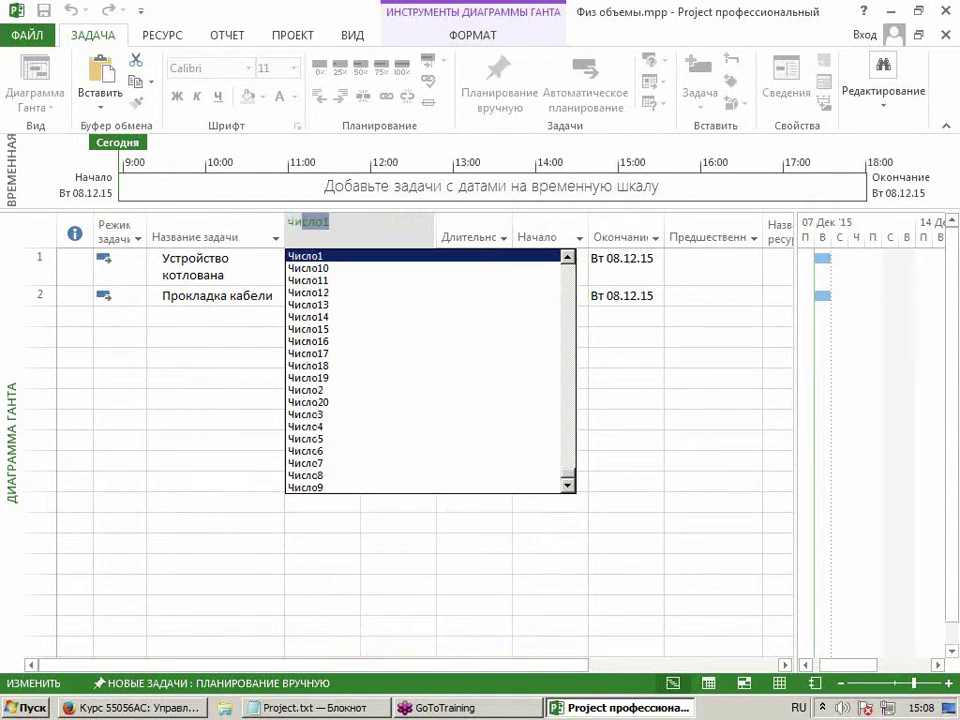
key(Return)
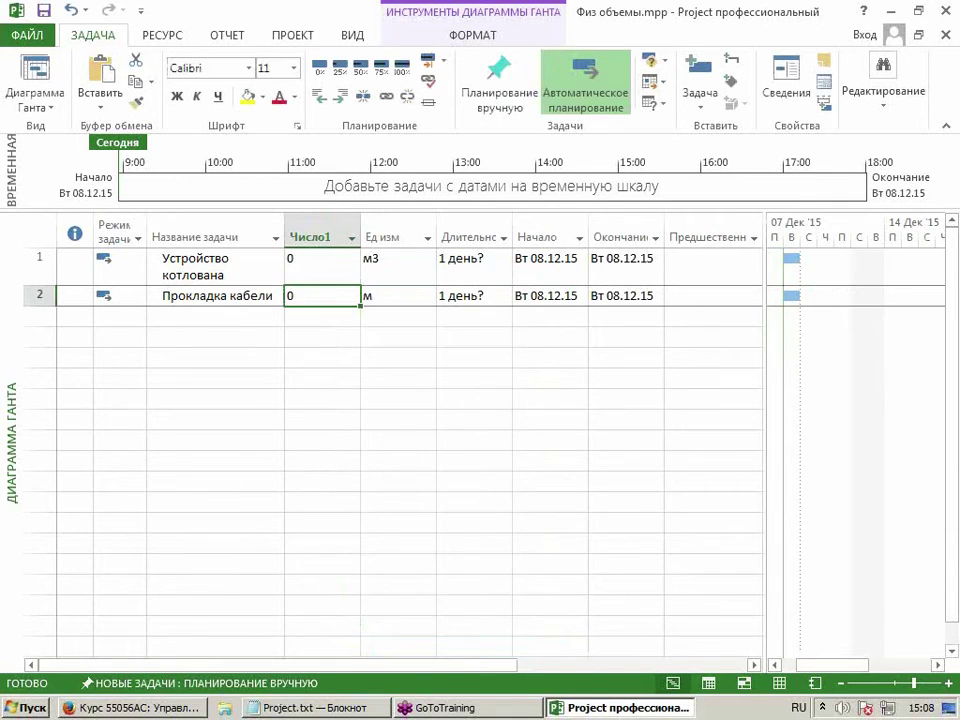
double_click(325, 220)
text(Норма)
key(Return)
Set the Норма value of the task Устройство котлована to 20.
click(329, 252)
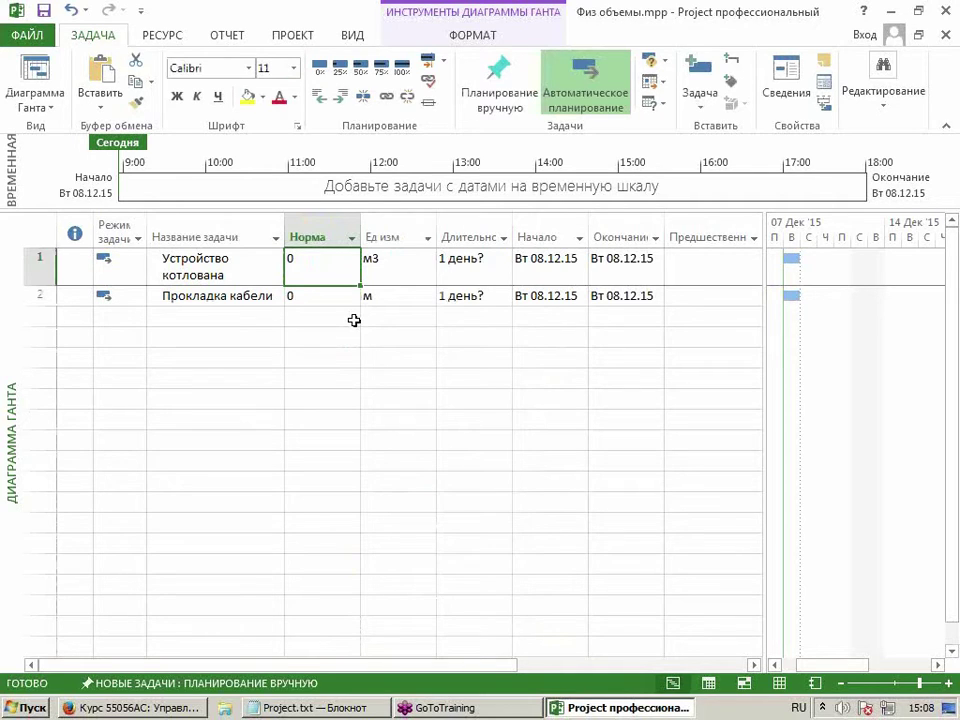
text(20)
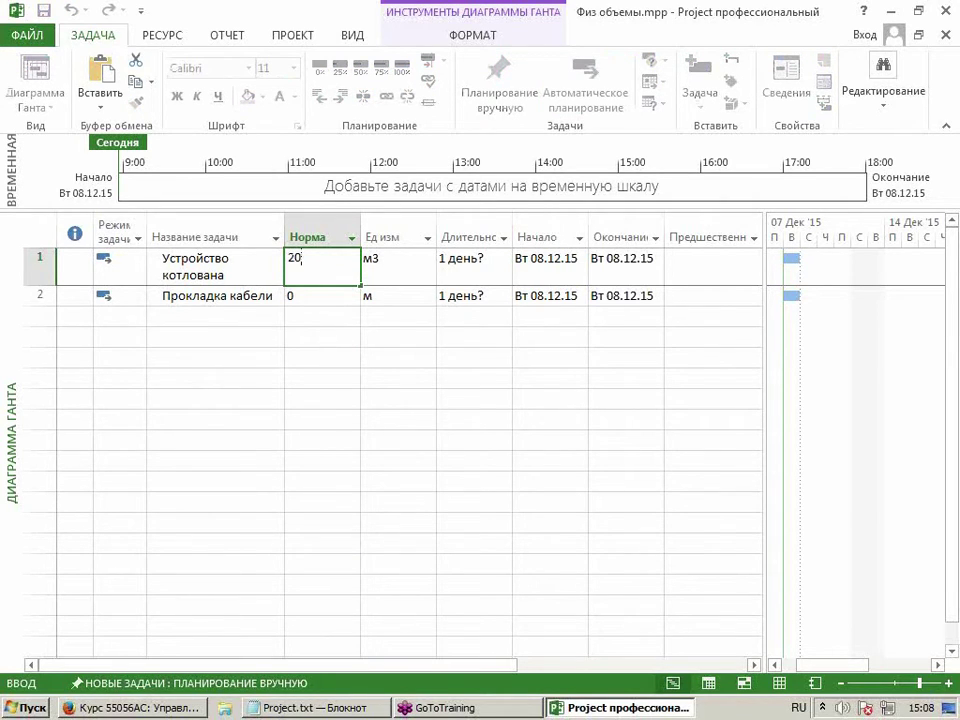
key(Return)
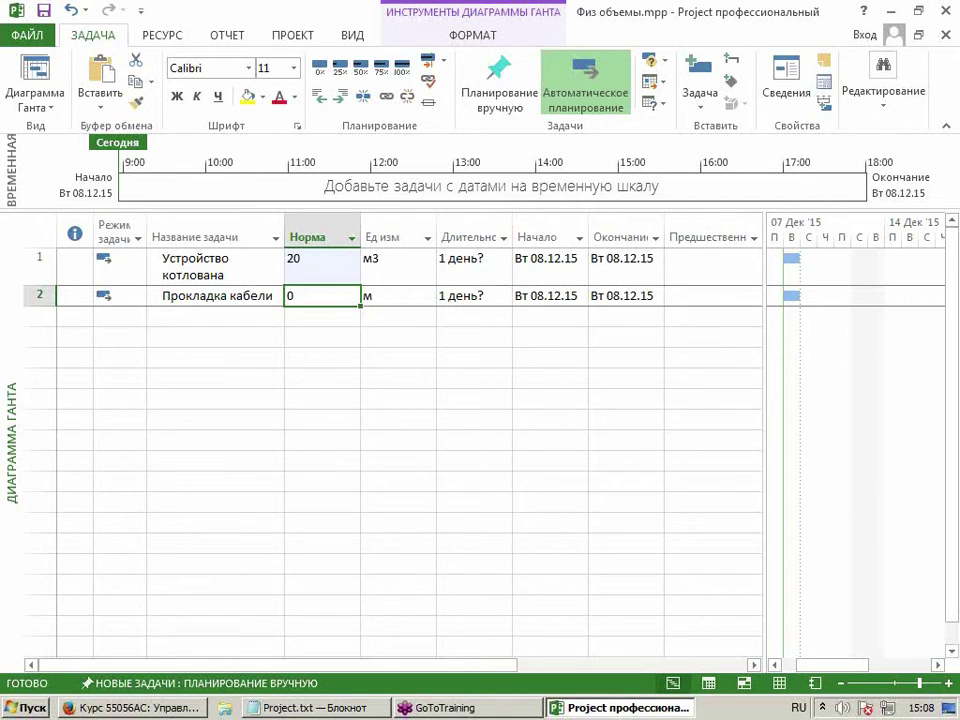
Correct the second task's name to "Прокладка кабеля".
click(266, 300)
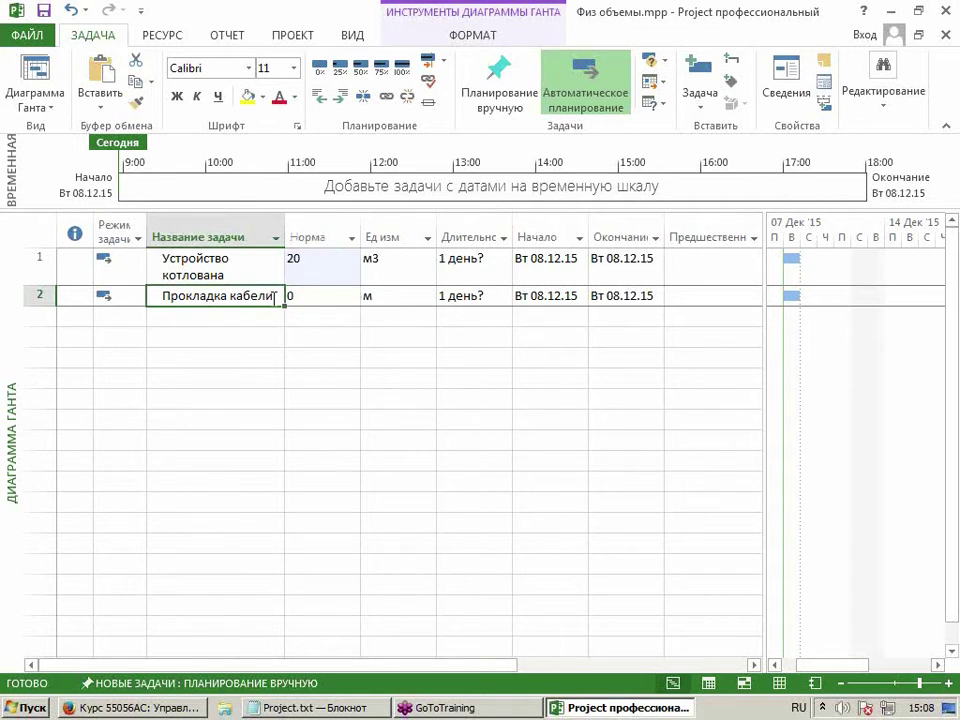
click(275, 297)
key(BackSpace)
text(я)
key(Return)
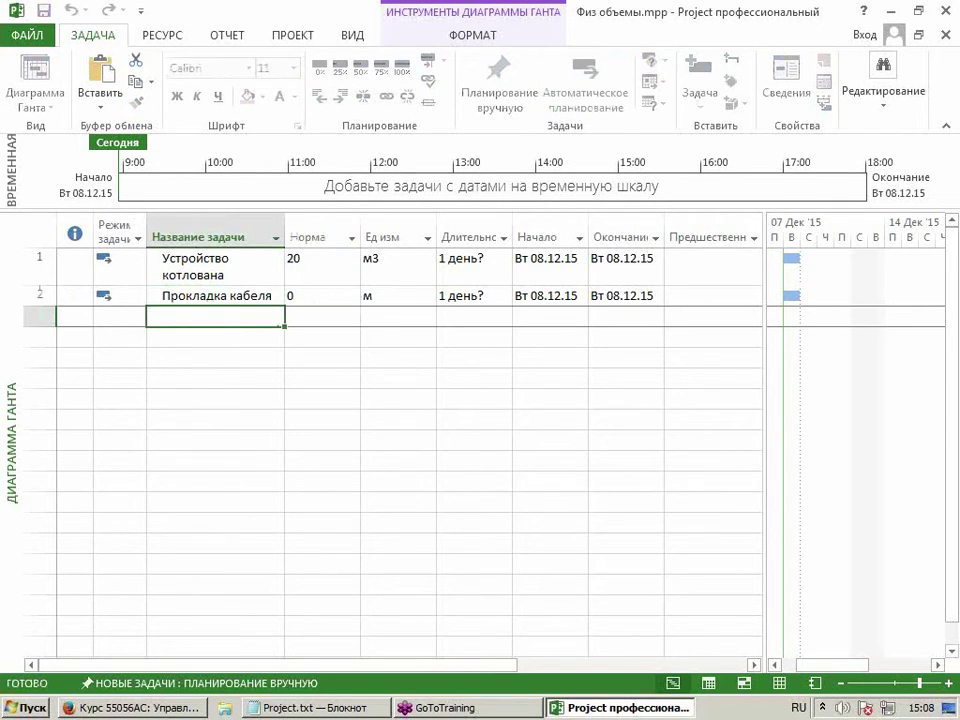
Set the Норма value of the task Прокладка кабеля to 100.
click(321, 296)
text(100)
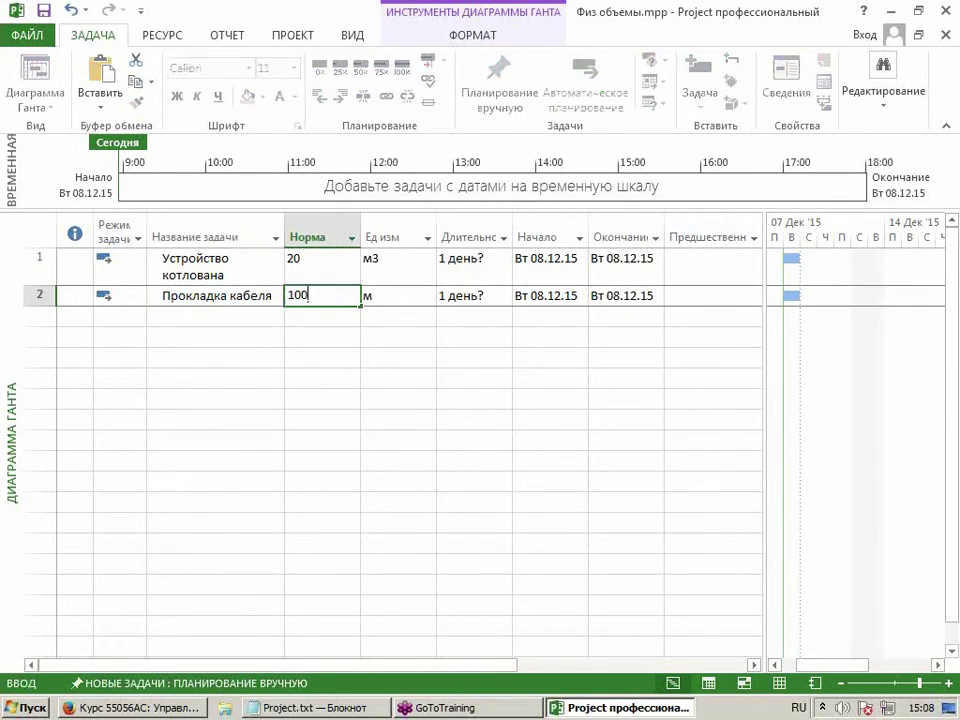
key(Return)
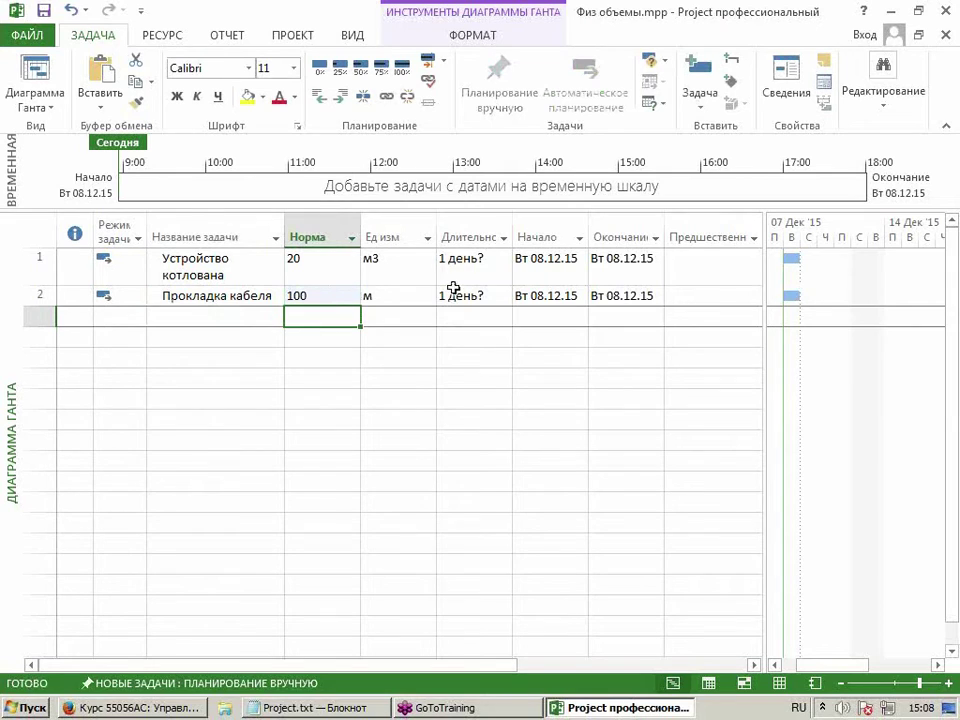
click(314, 249)
right_click(316, 249)
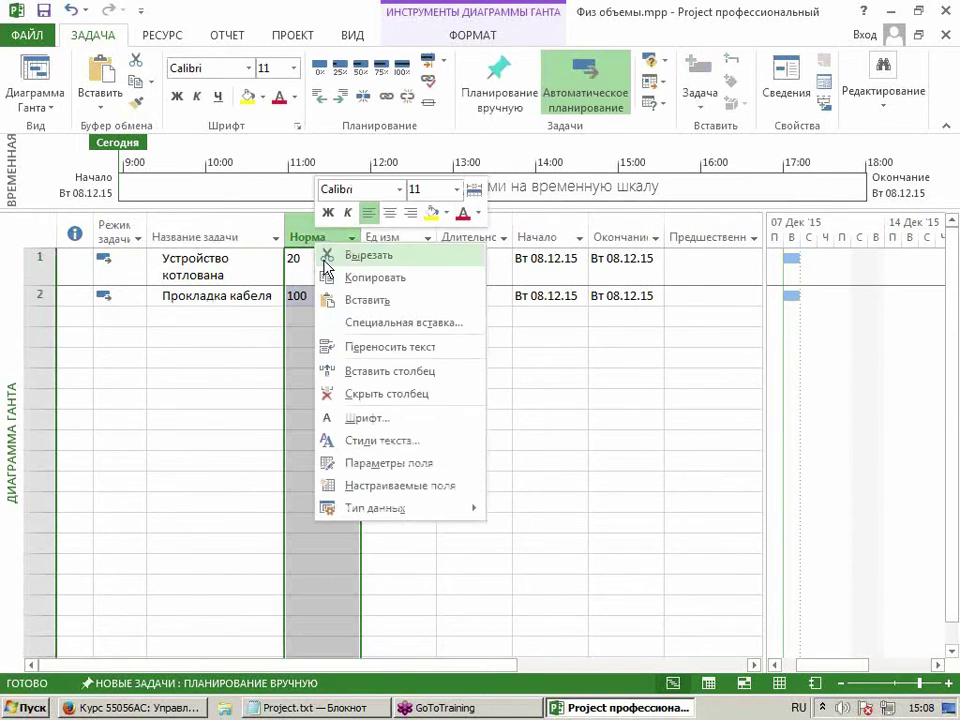
click(349, 370)
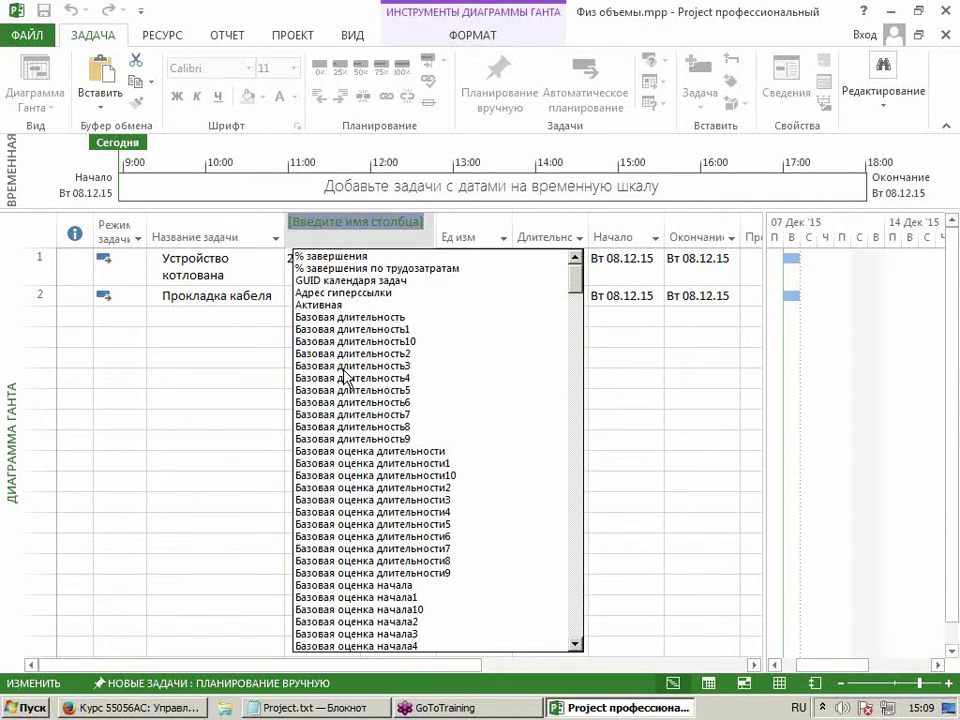
text(Плано)
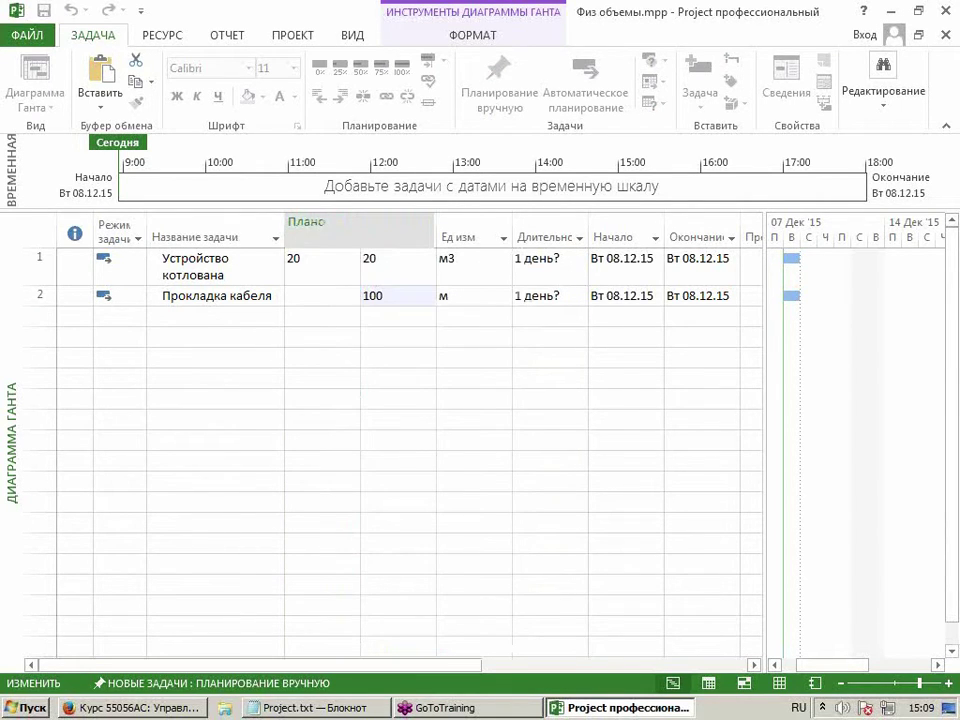
key(Escape)
Insert the Текст2 field as a column before Норма and title it "Плановый объем".
right_click(317, 230)
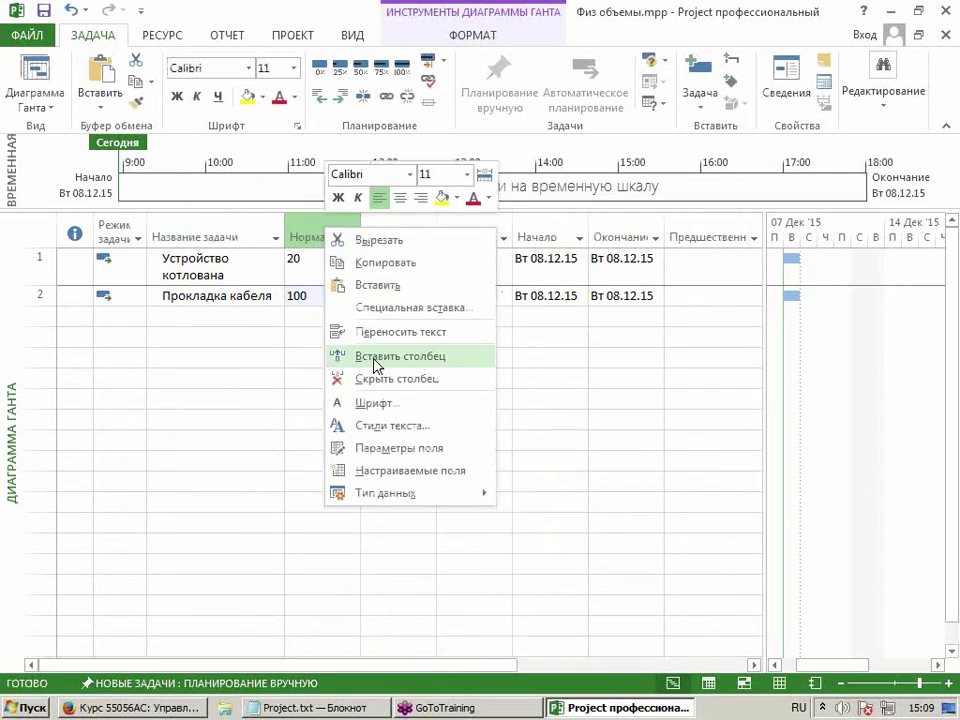
click(376, 366)
text(текст1 ( Ед изм)
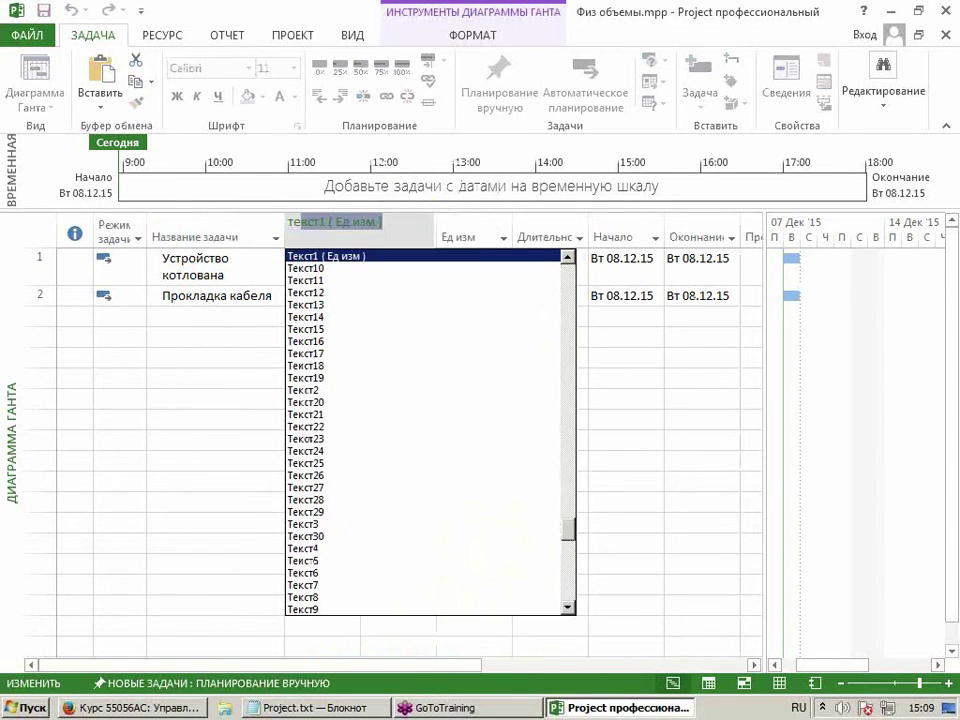
click(306, 389)
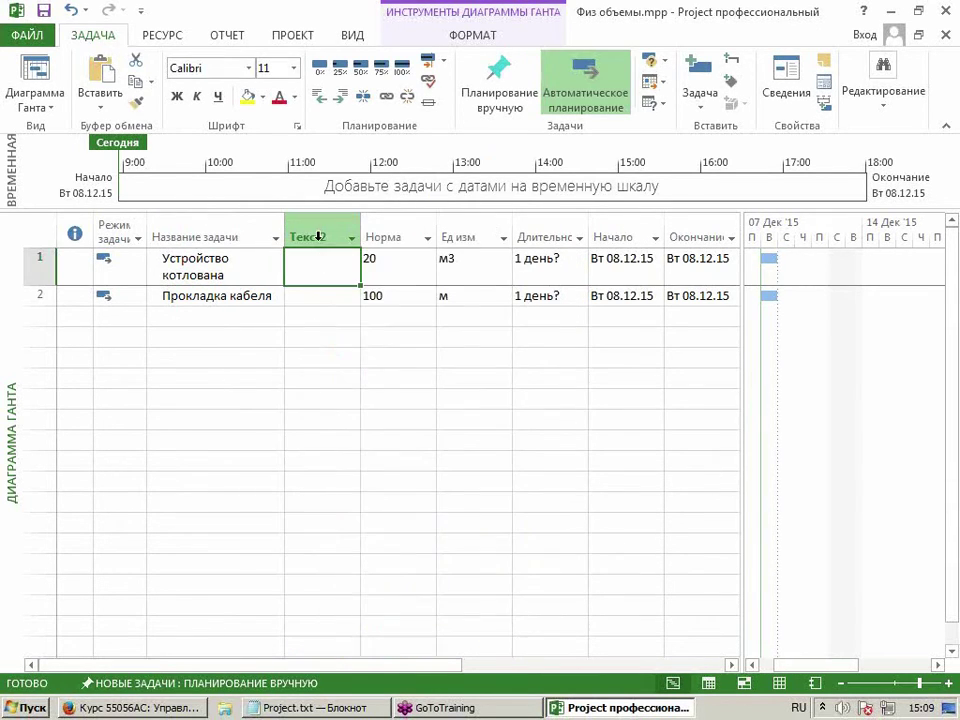
key(ctrl+z)
text(Плановый об)
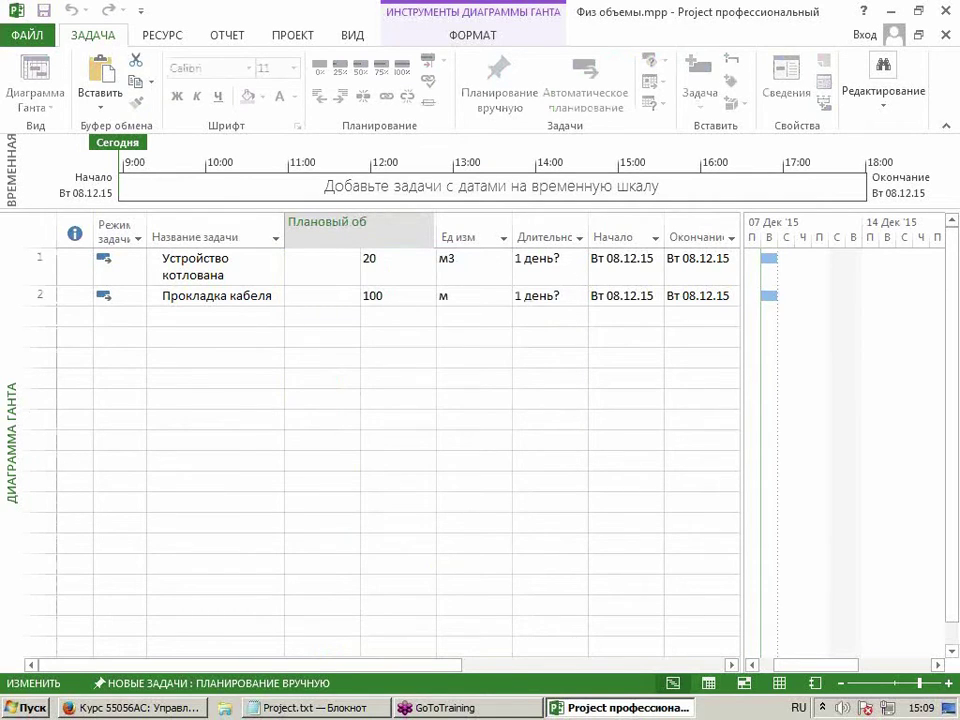
text(ъем)
key(Return)
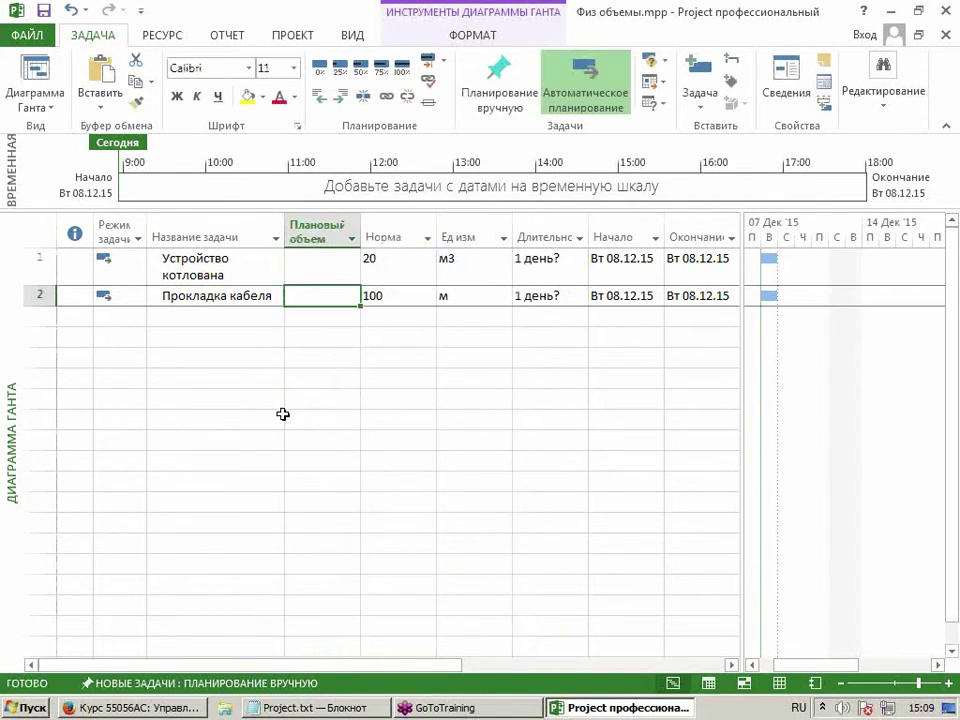
Narrow the Норма and Ед изм columns of the task table.
click(306, 266)
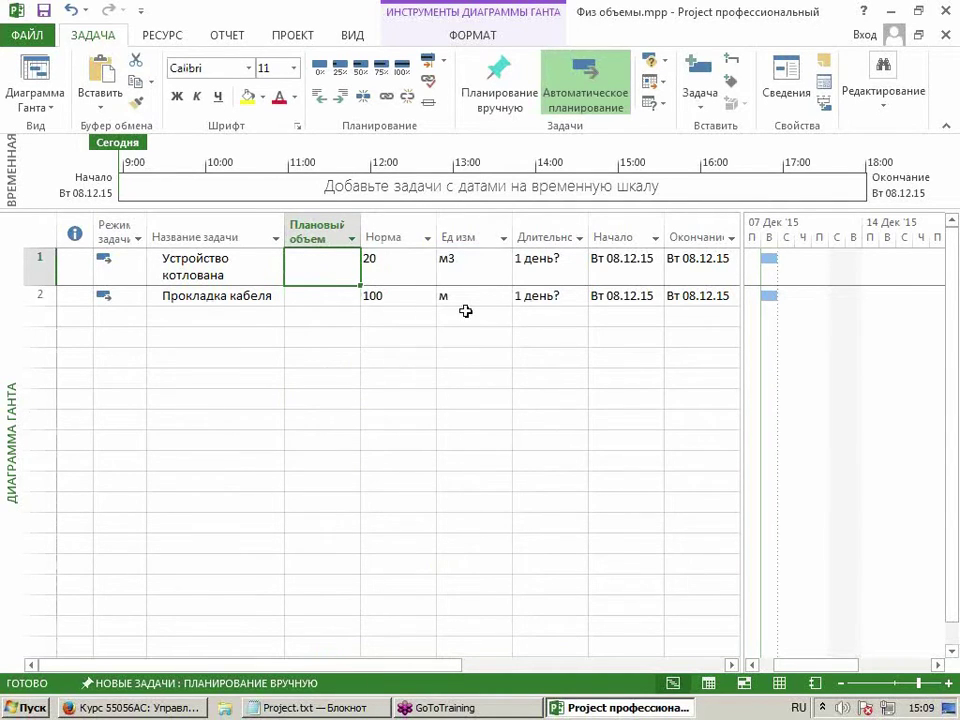
click(442, 236)
drag(437, 236, 409, 236)
drag(485, 236, 456, 238)
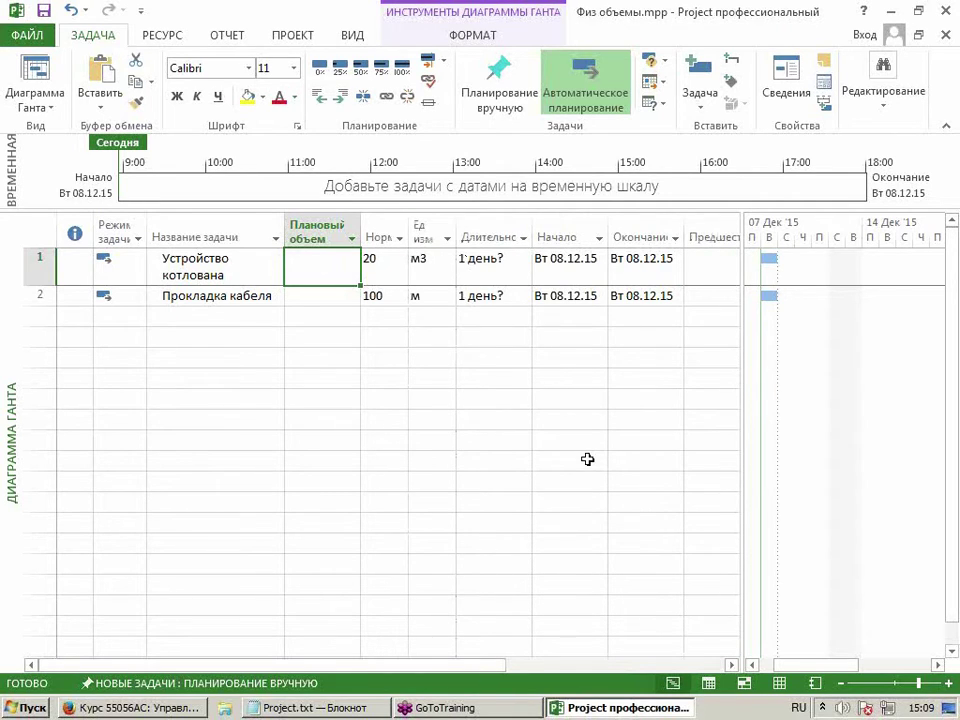
Set the Плановый объем values to 400 for Устройство котлована and 500 for Прокладка кабеля.
text(400)
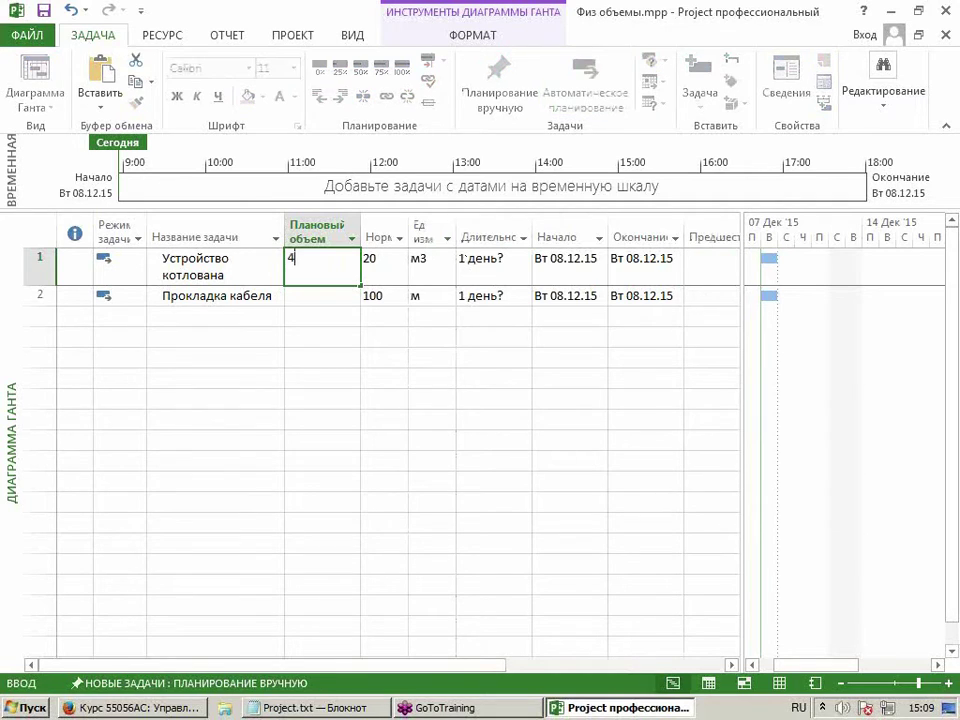
key(Return)
text(500)
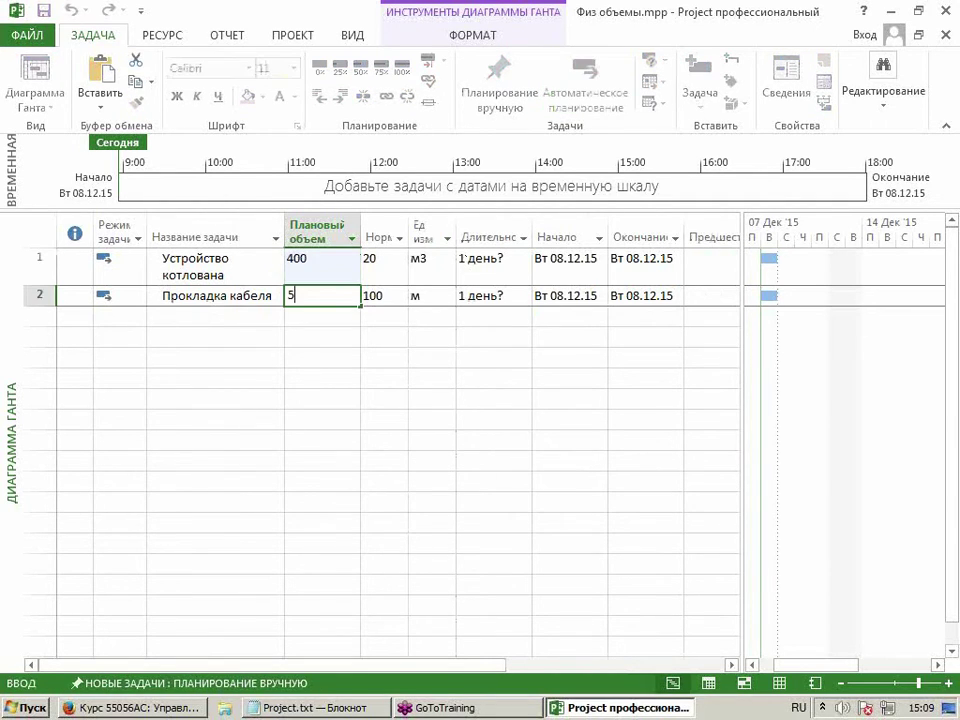
key(Return)
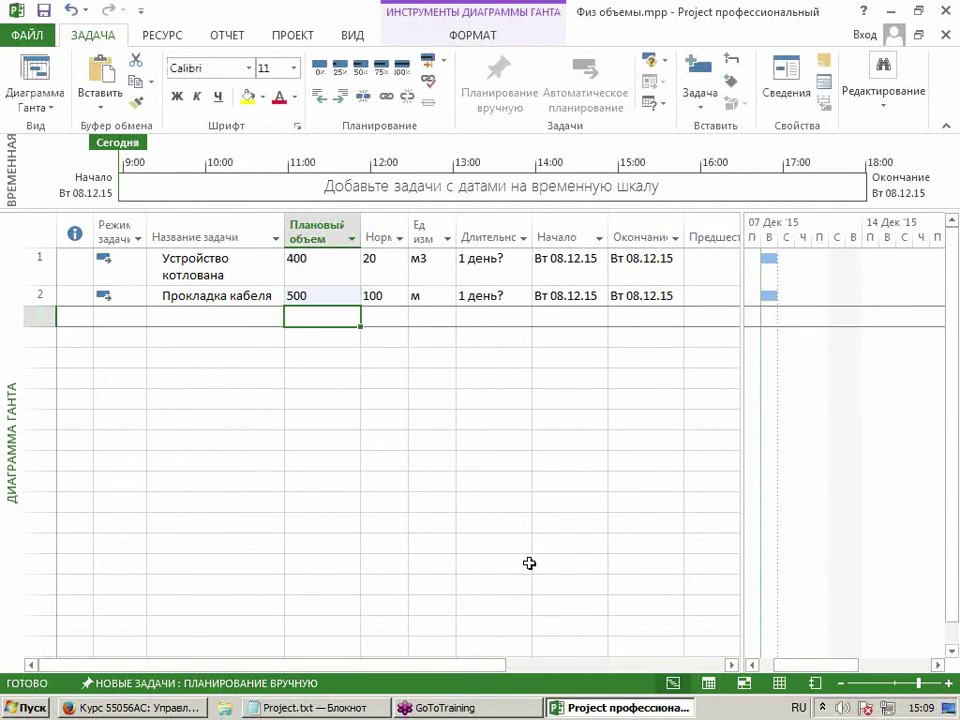
Insert the Длительность1 field as a column before Плановый объем.
click(317, 240)
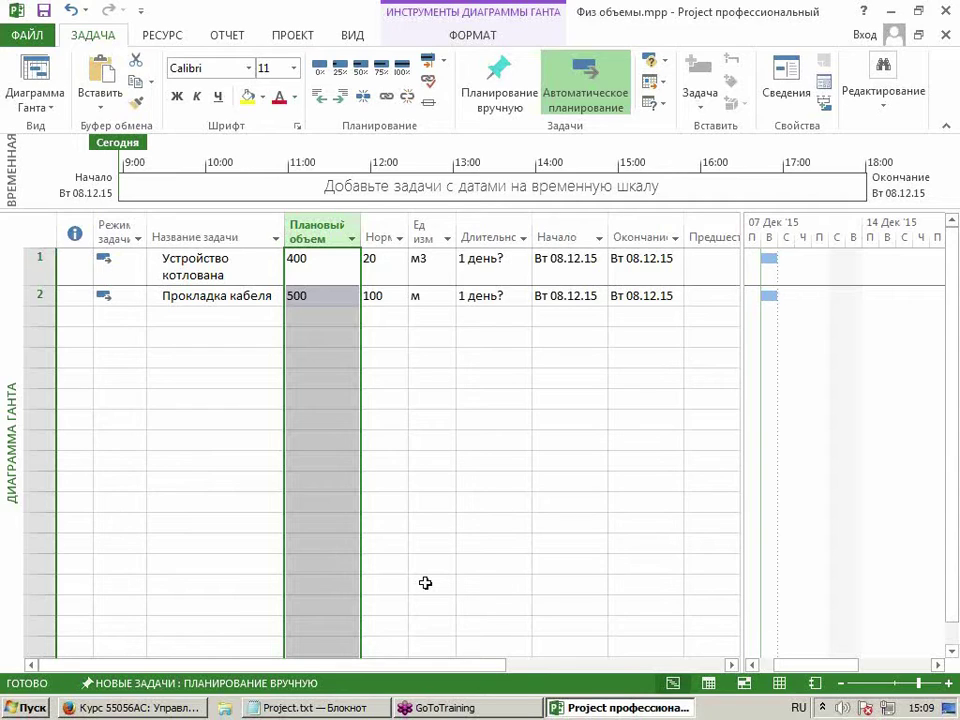
key(Insert)
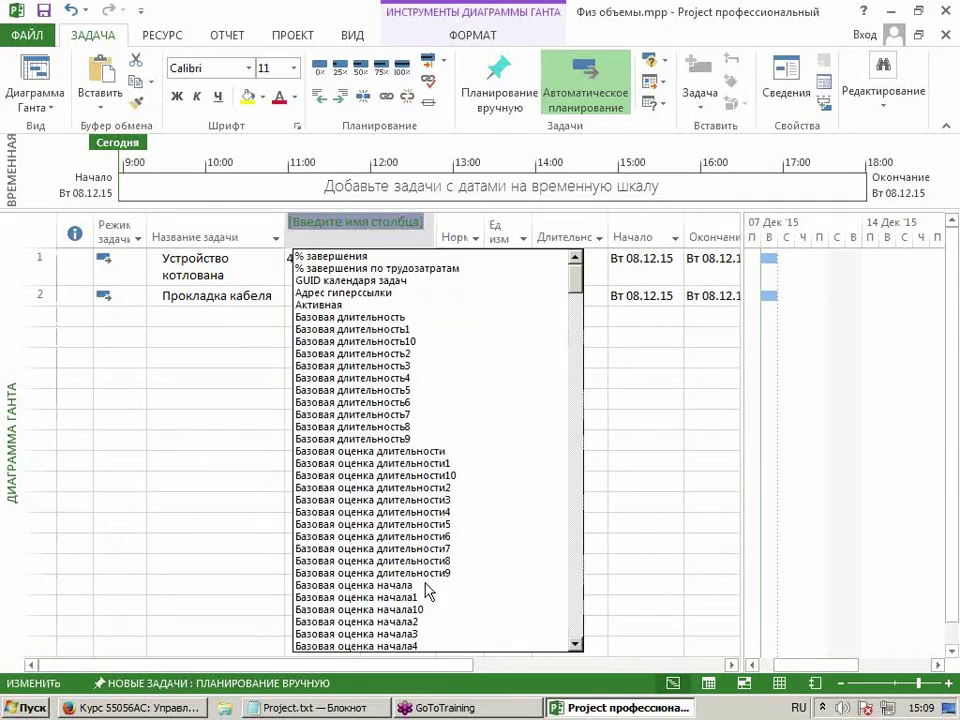
text(длительность)
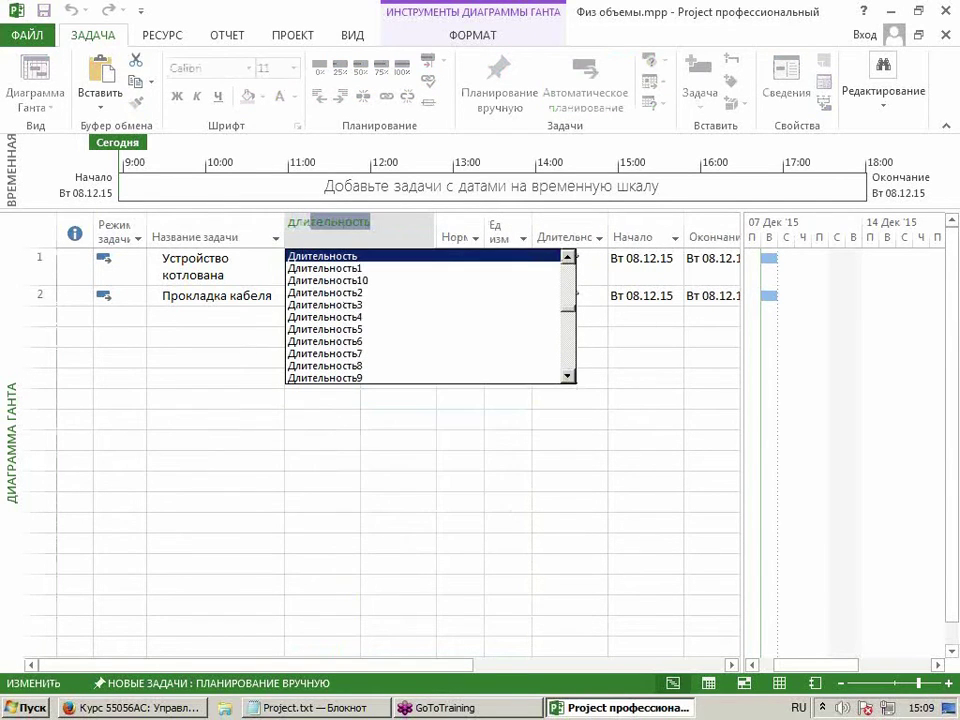
key(Down)
key(Return)
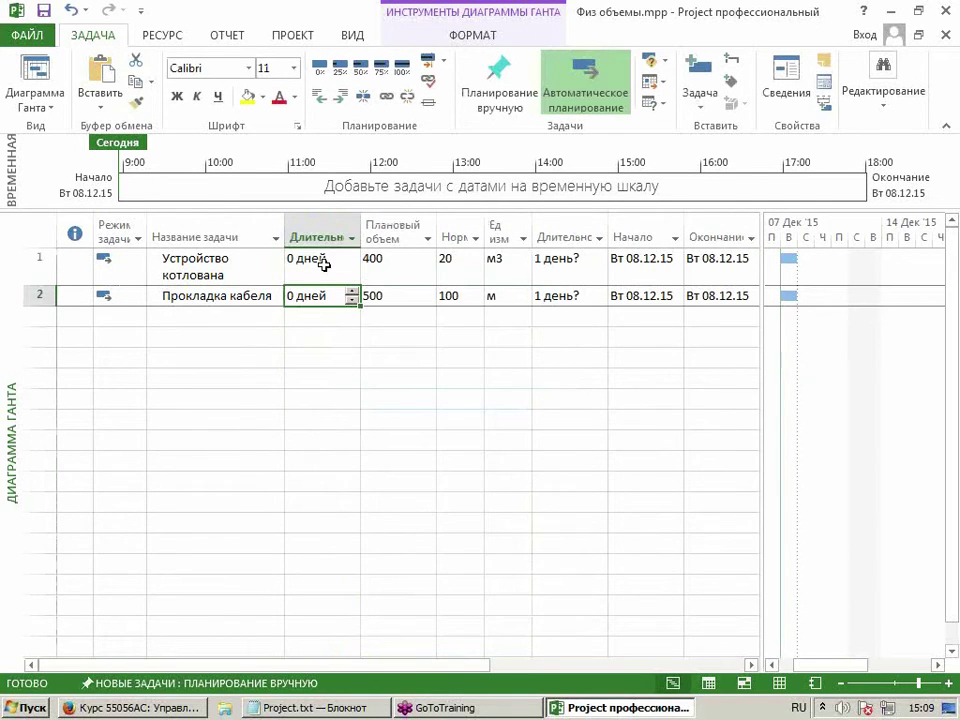
Title the new Длительность1 column "Плановая длительность".
click(315, 224)
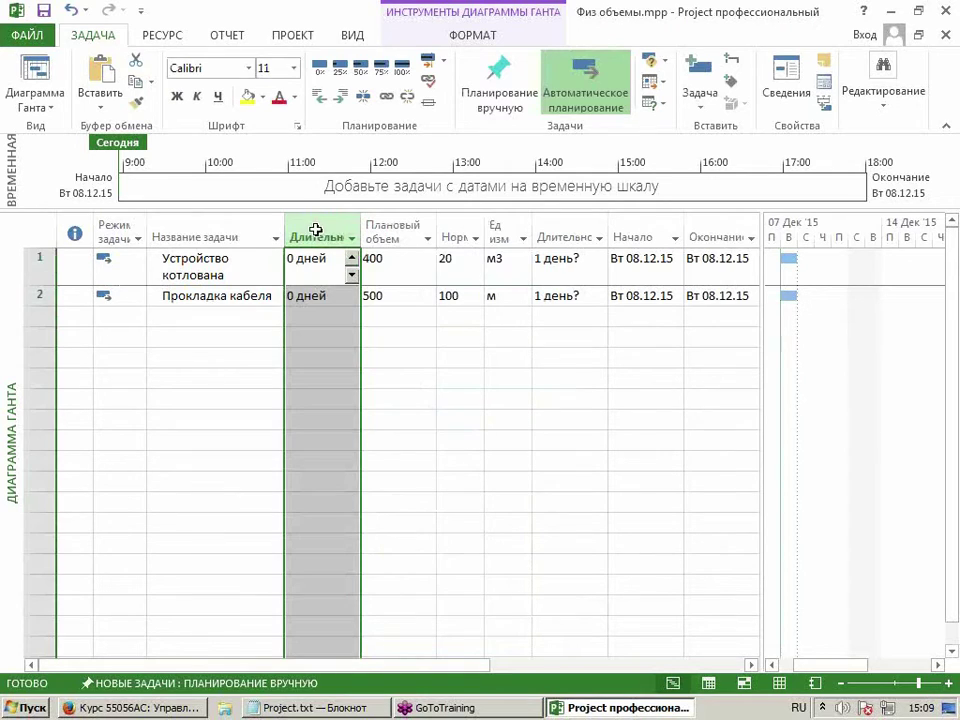
click(317, 237)
text(Плановая длительност)
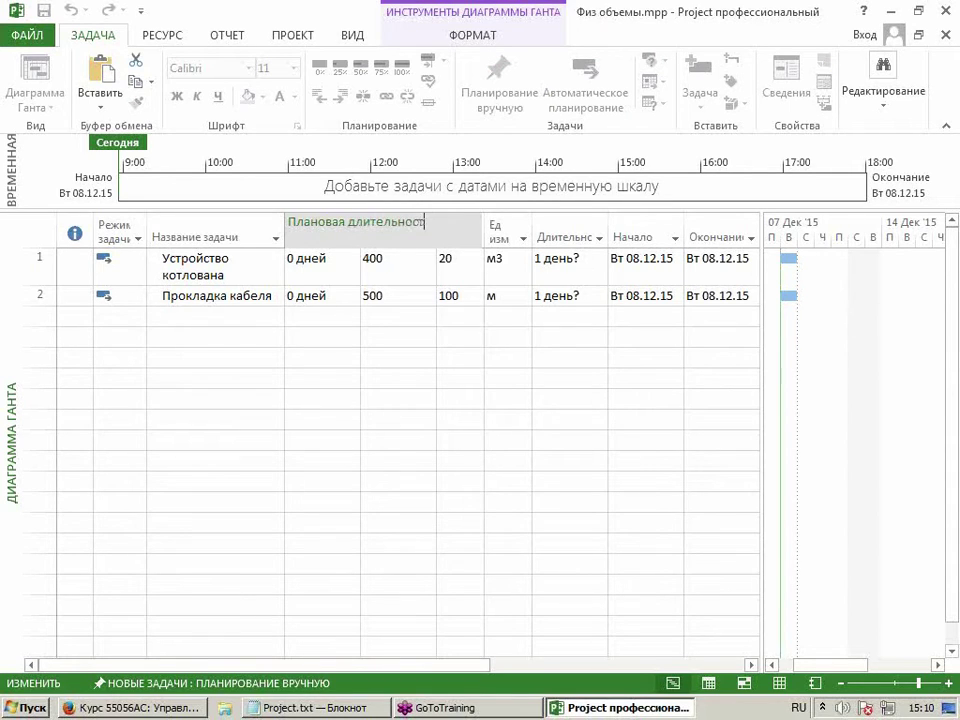
text(ь)
key(Return)
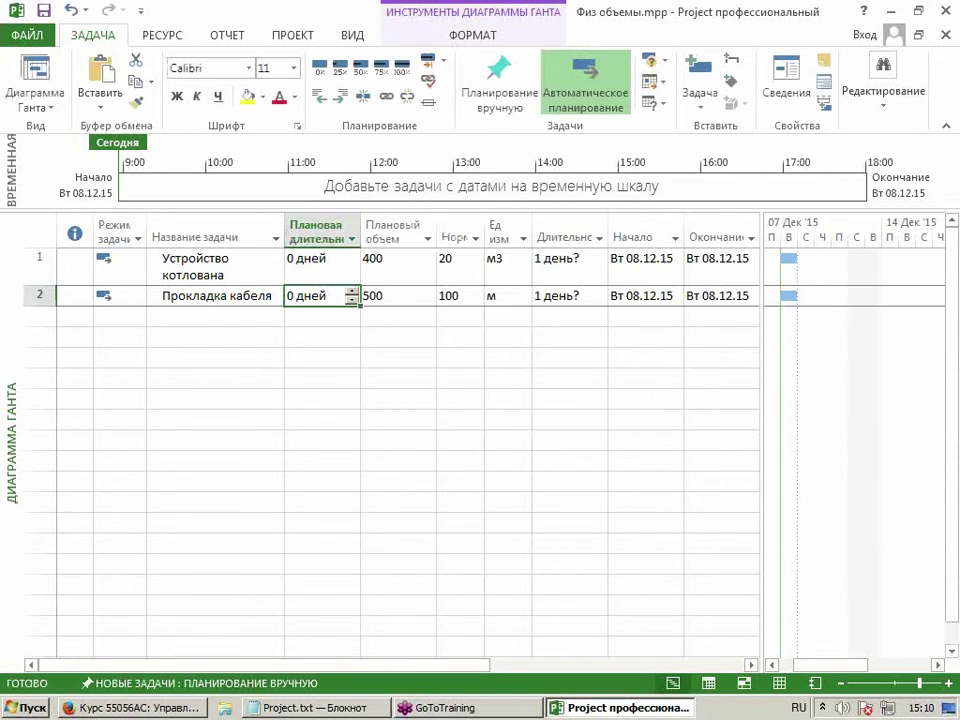
click(309, 229)
click(396, 266)
shift+click(467, 266)
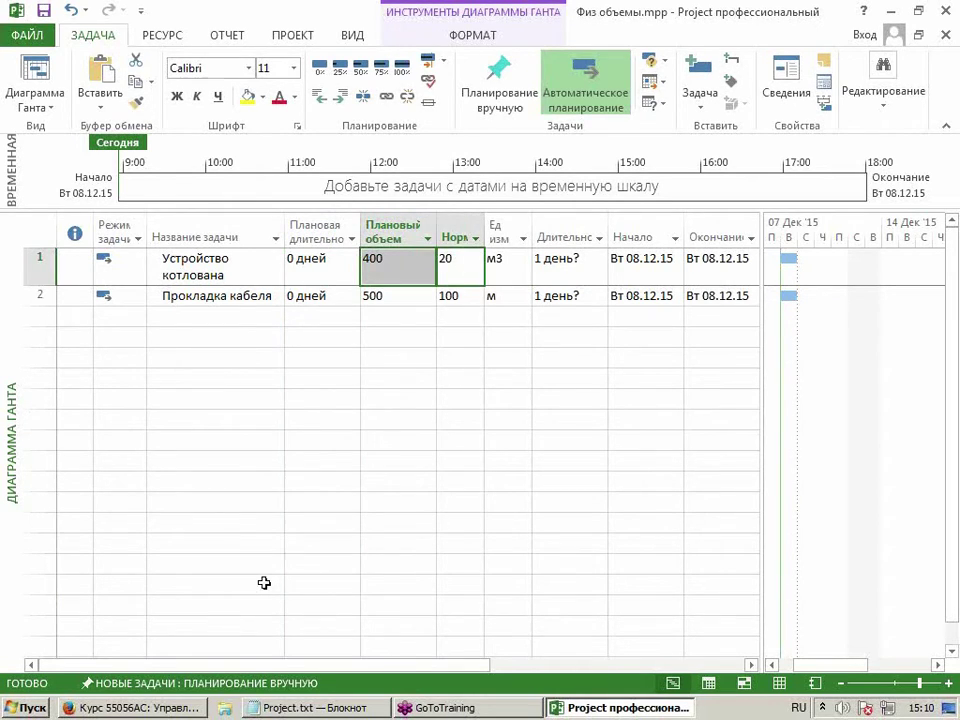
click(330, 266)
click(322, 231)
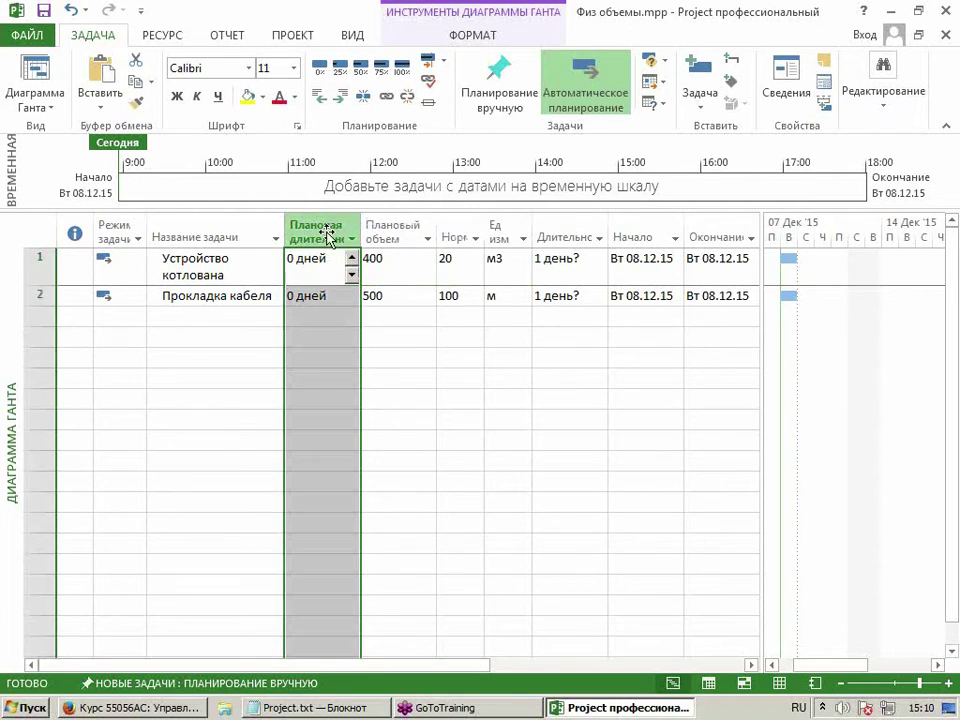
click(291, 38)
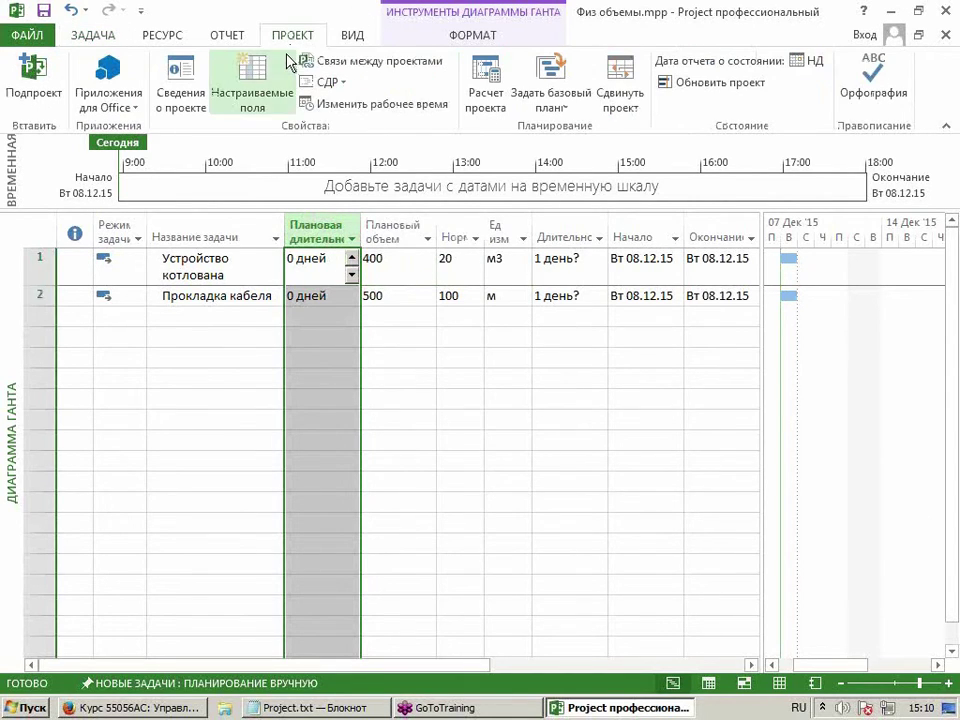
click(240, 100)
click(474, 376)
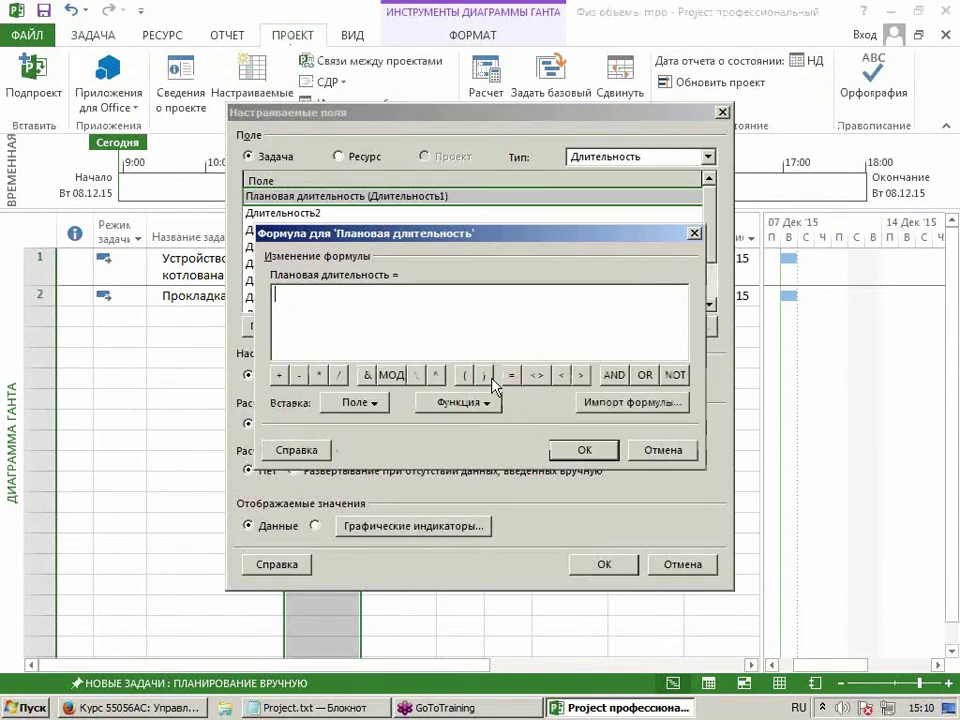
click(358, 410)
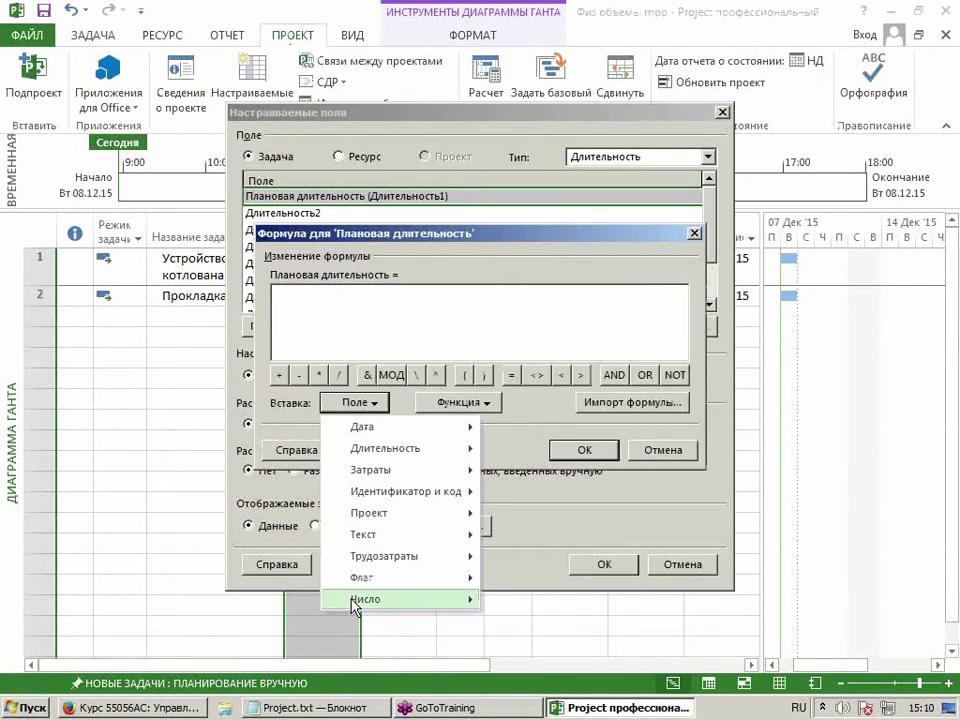
mouse_move(351, 600)
mouse_move(611, 474)
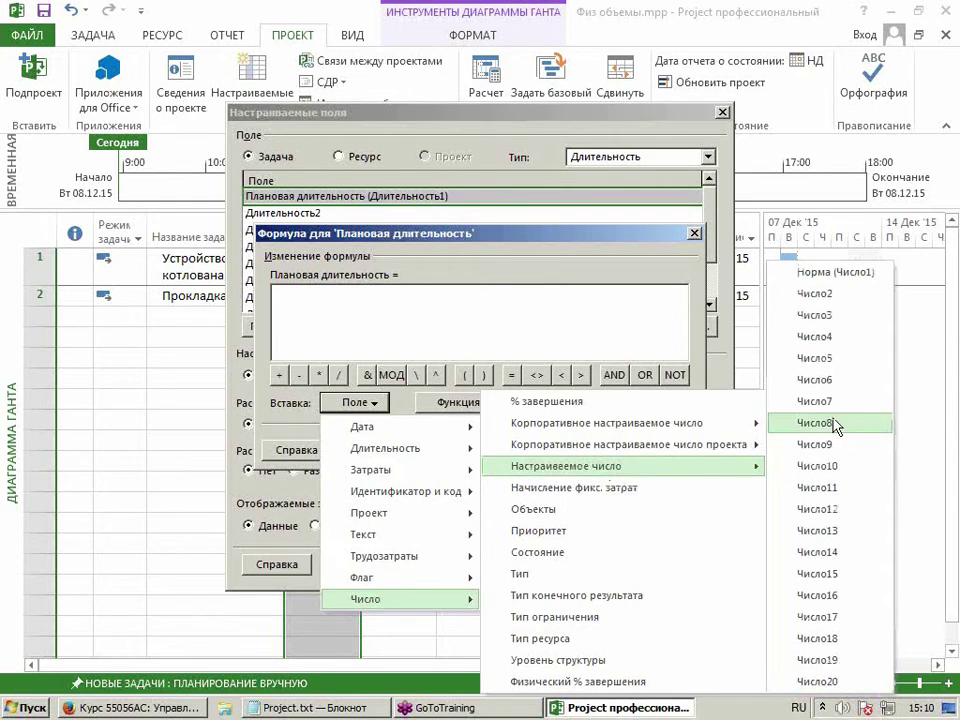
click(836, 304)
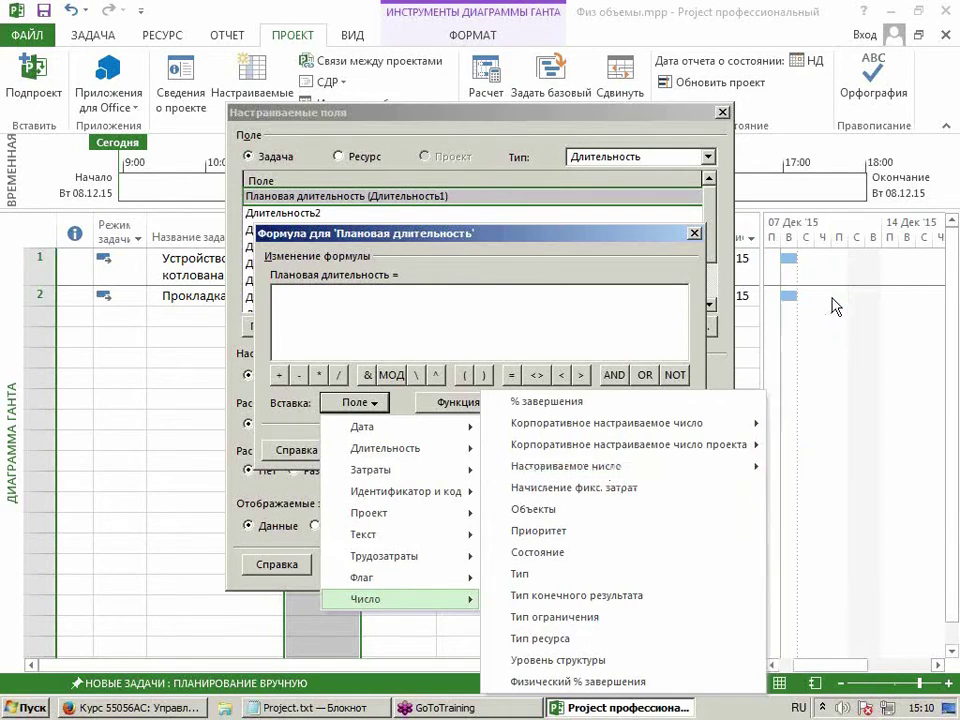
click(659, 450)
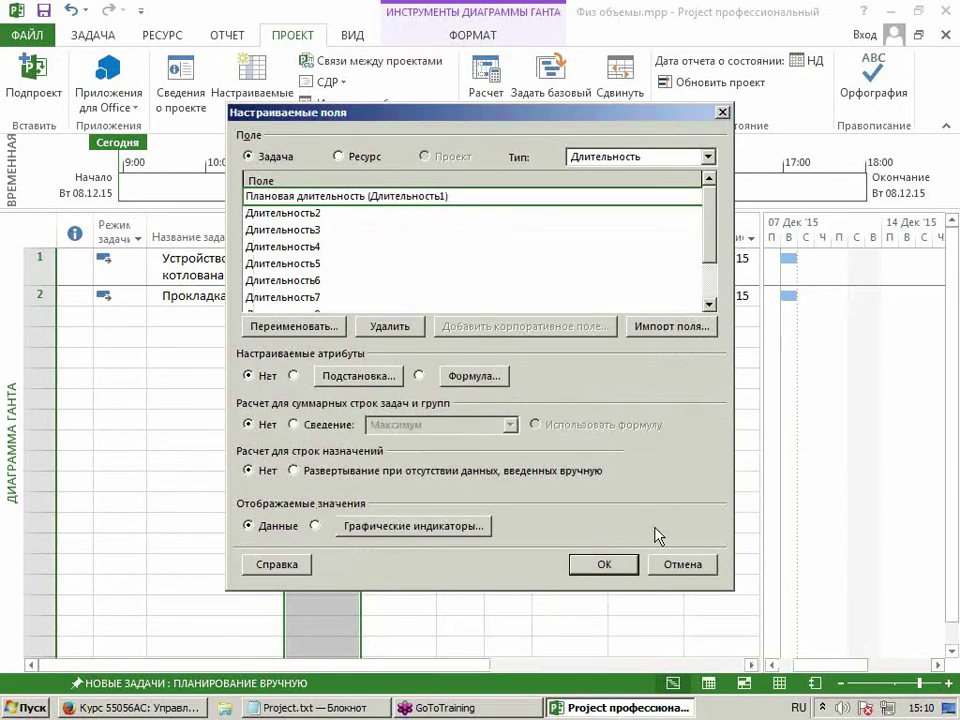
click(652, 157)
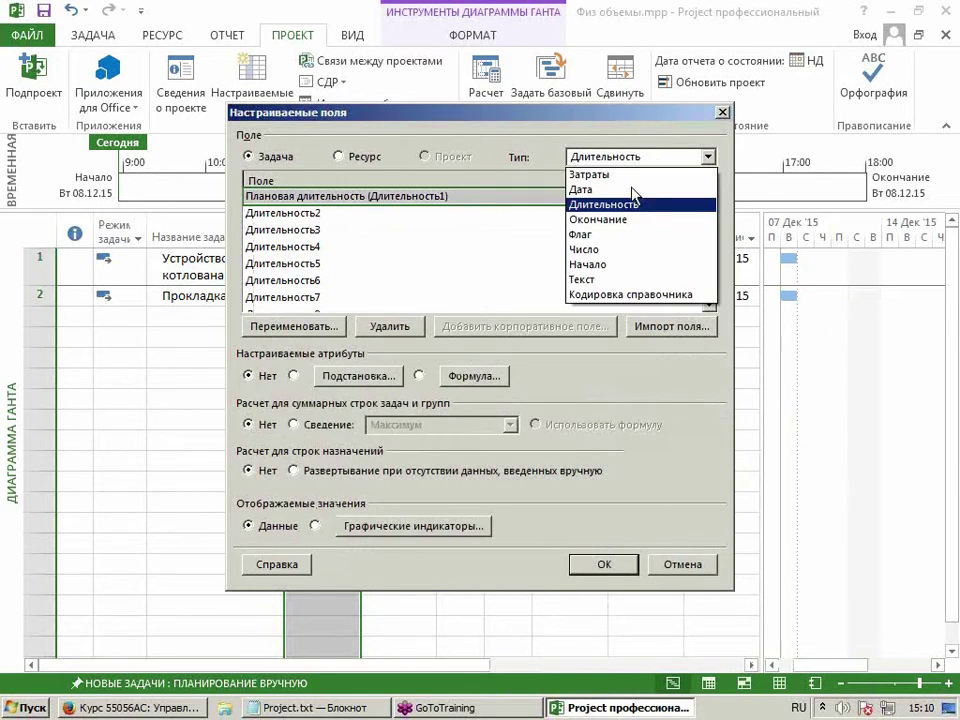
click(615, 249)
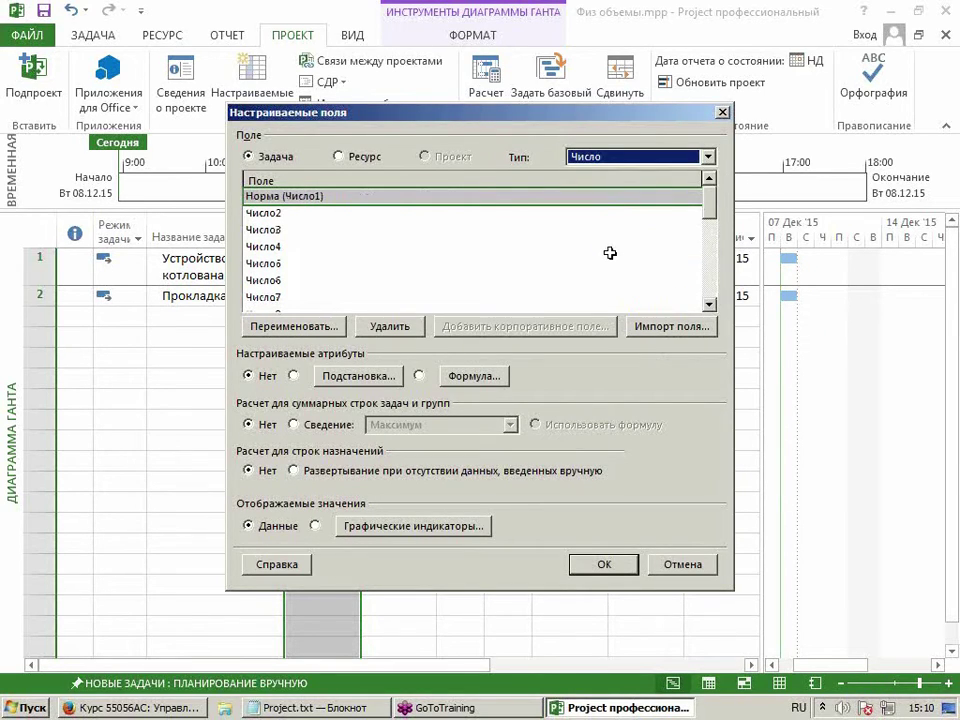
click(340, 218)
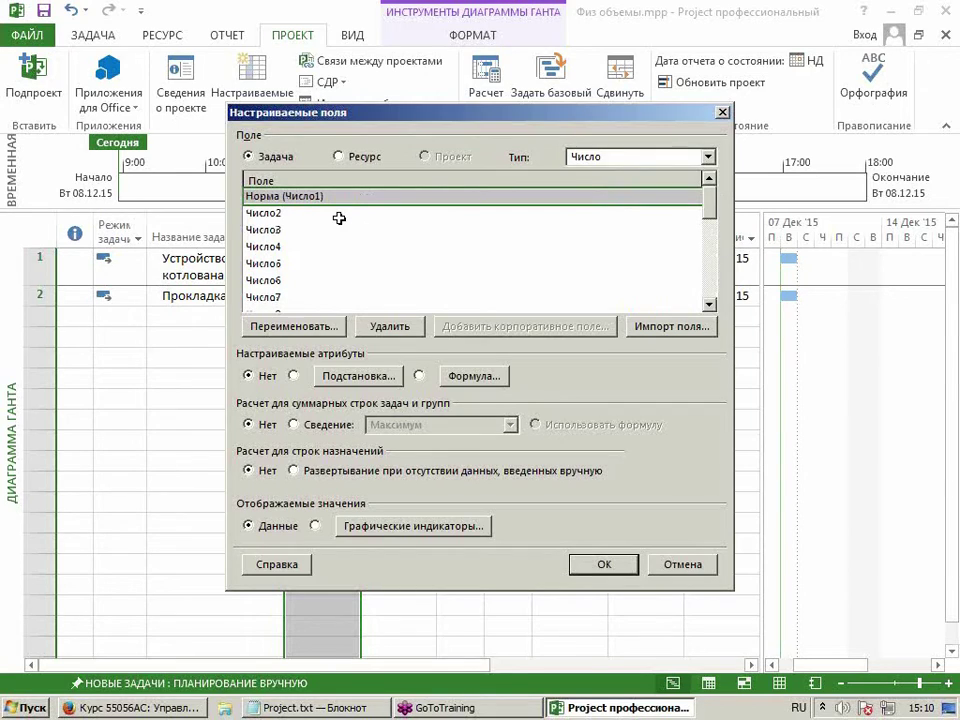
click(684, 564)
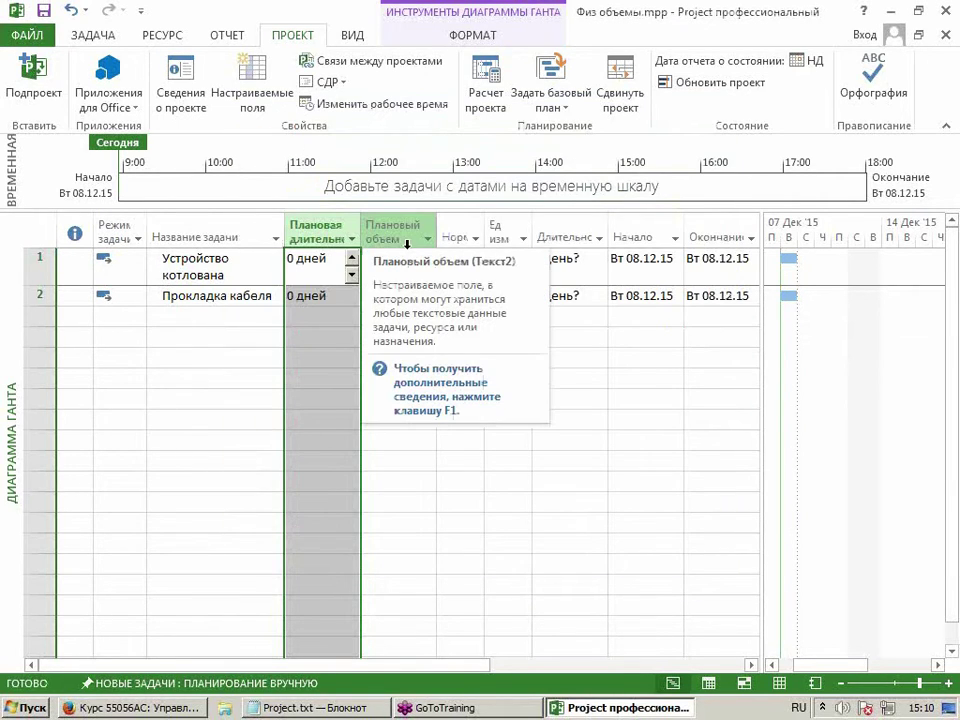
Delete the customization of the text field Плановый объем (Текст2) in the custom fields settings.
click(407, 237)
drag(400, 266, 400, 296)
click(405, 225)
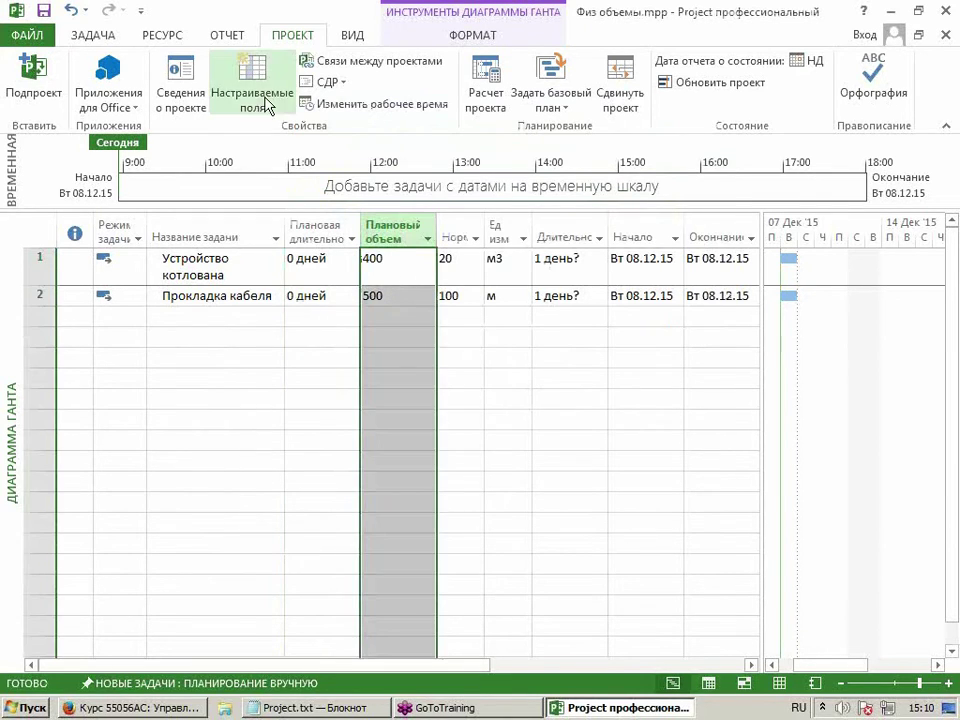
click(250, 95)
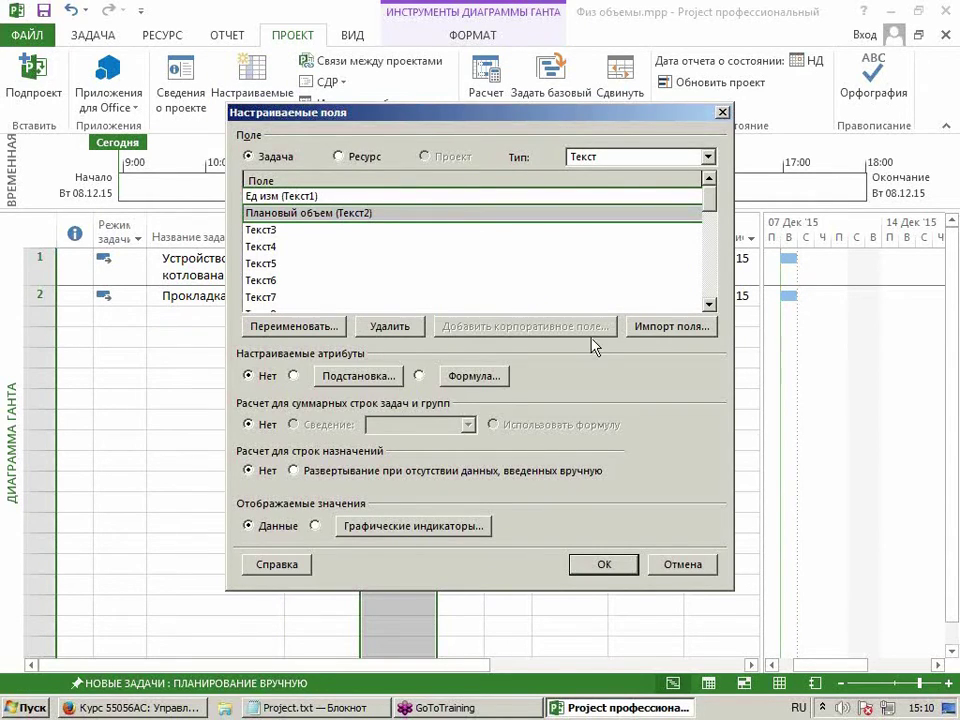
click(380, 330)
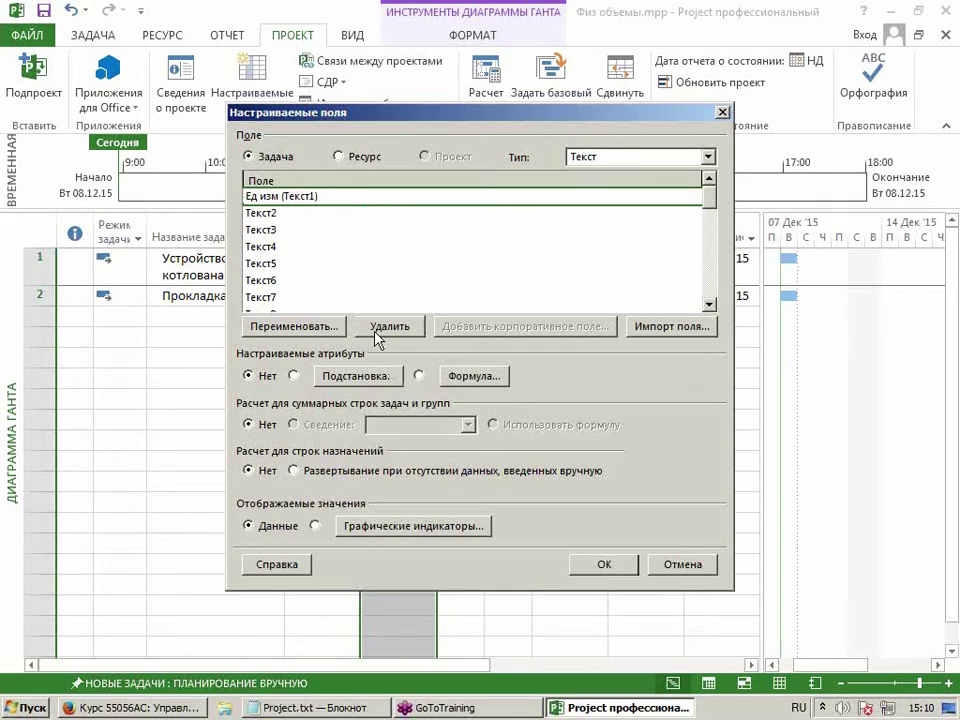
Rename the custom task number field Число2 as "Плановый объем" in the custom fields settings.
click(620, 158)
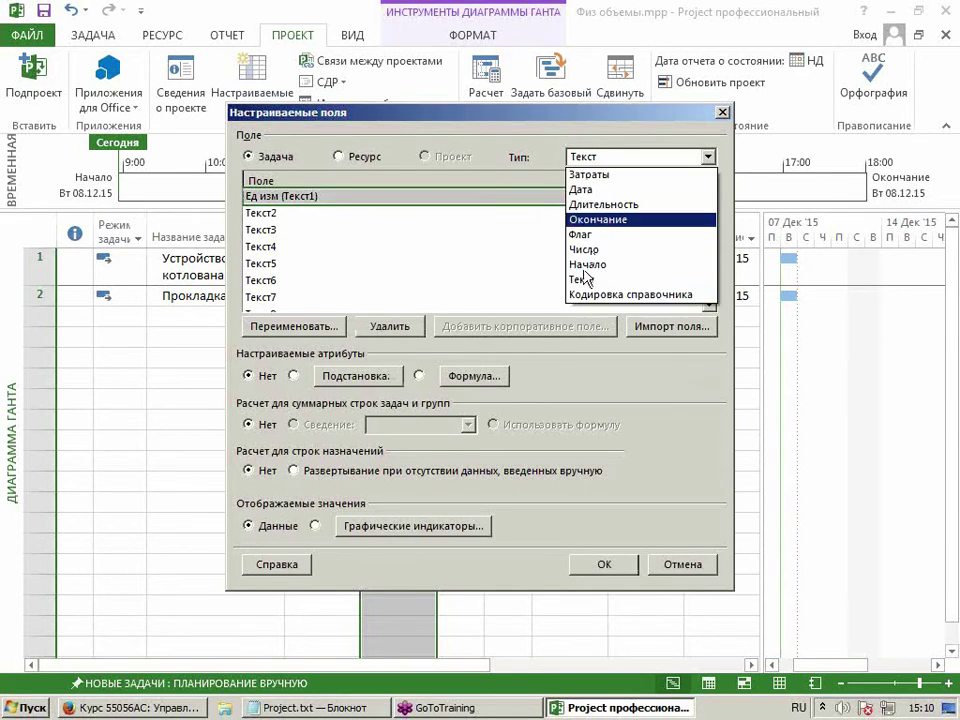
click(574, 248)
click(307, 212)
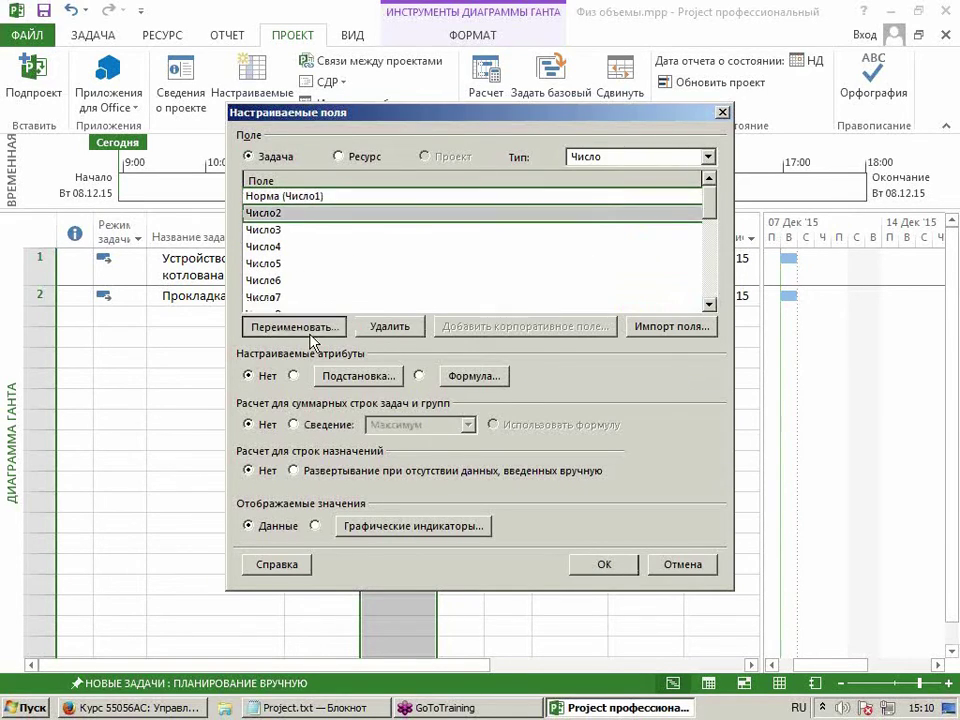
click(293, 326)
text(Плановый объем)
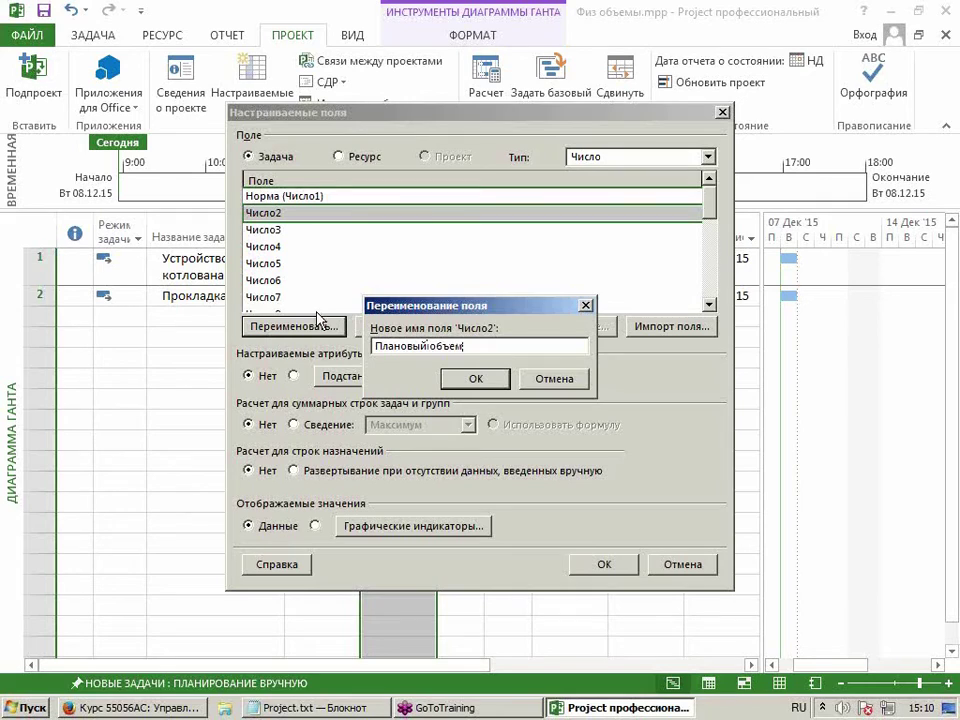
key(Return)
click(613, 570)
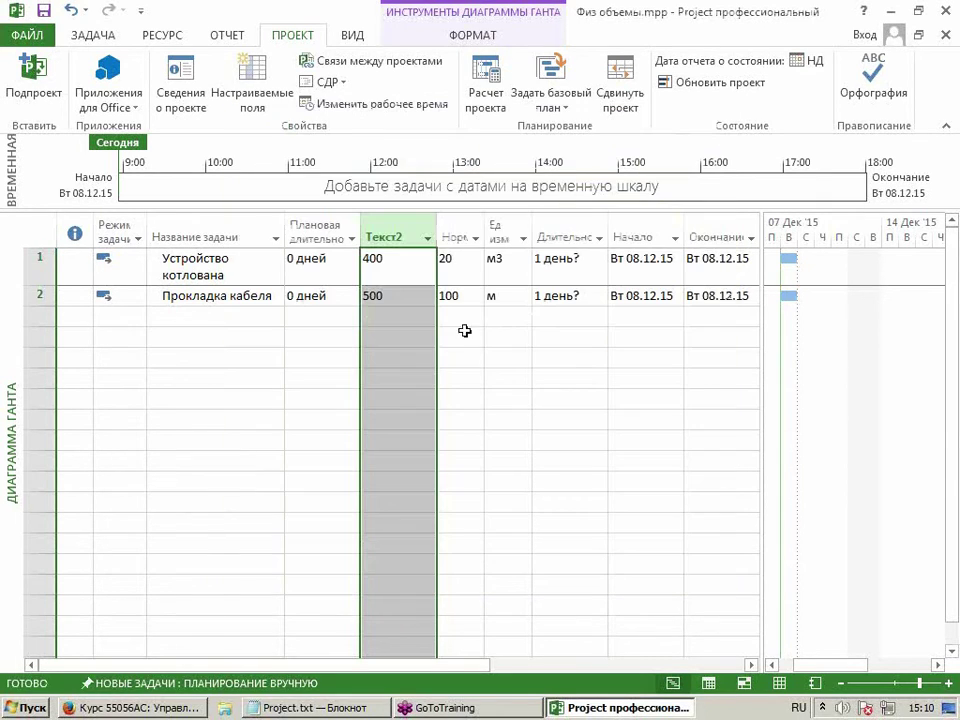
Copy the values 400 and 500 from the Текст2 column and remove that column from the table.
drag(394, 256, 384, 305)
key(ctrl+c)
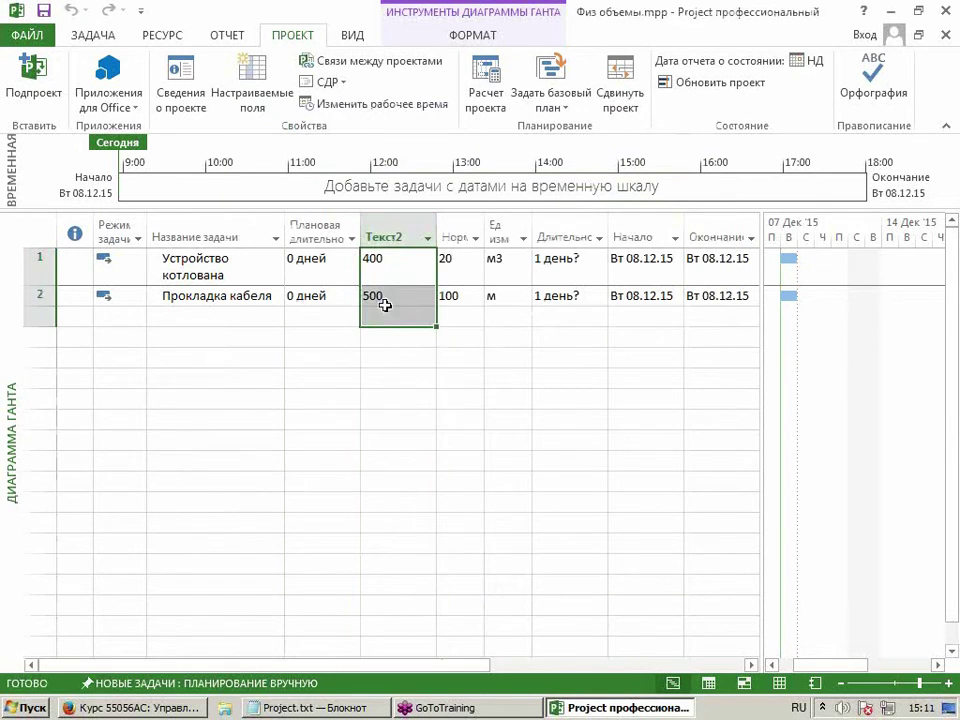
key(Delete)
click(392, 237)
key(Delete)
Insert the Число2 (Плановый объем) field as a column before Норма and paste the copied values 400 and 500 into it.
right_click(392, 237)
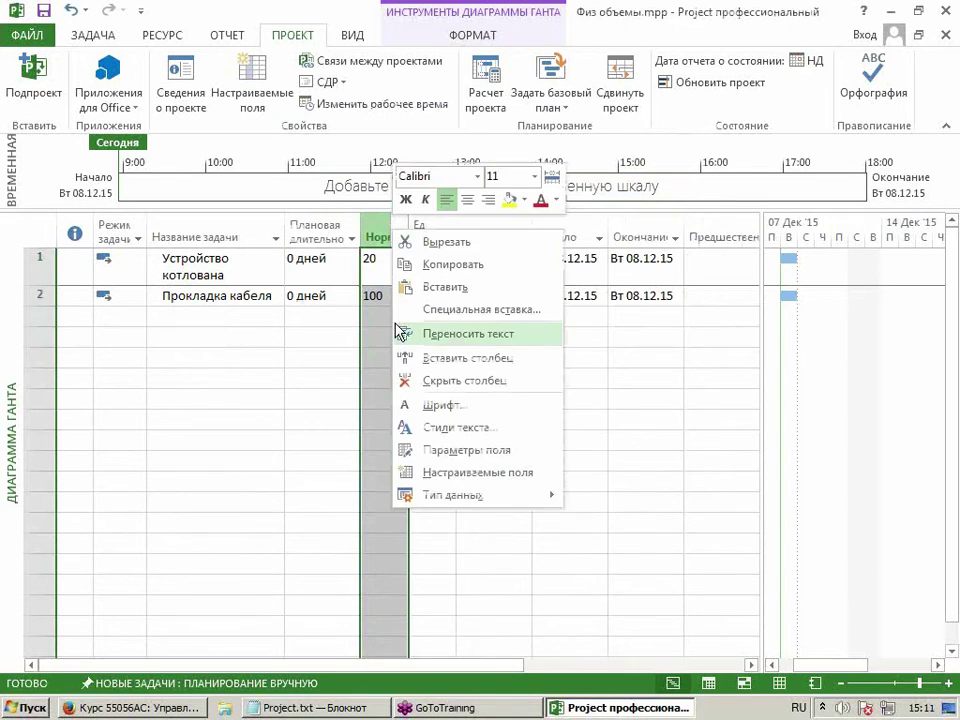
click(401, 360)
text(число1 ( Норма)
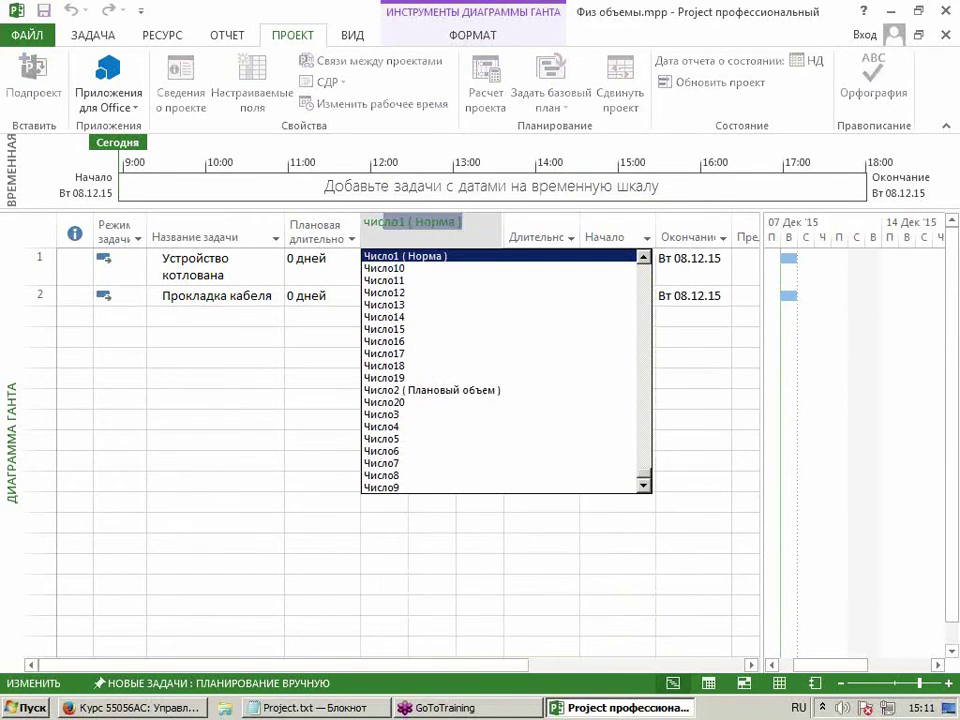
click(385, 390)
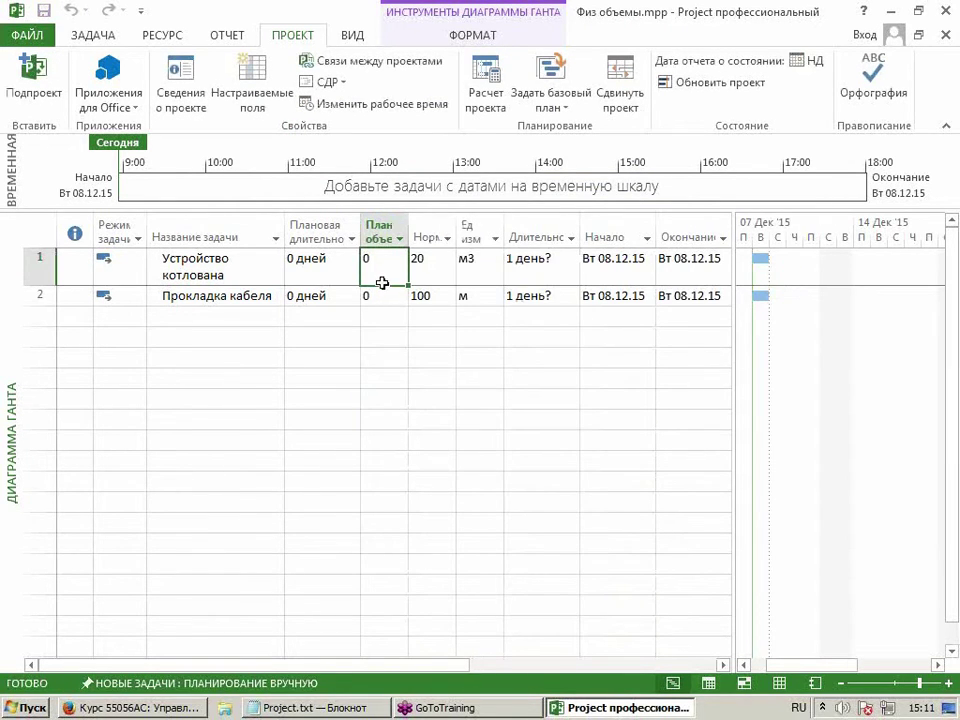
key(ctrl+v)
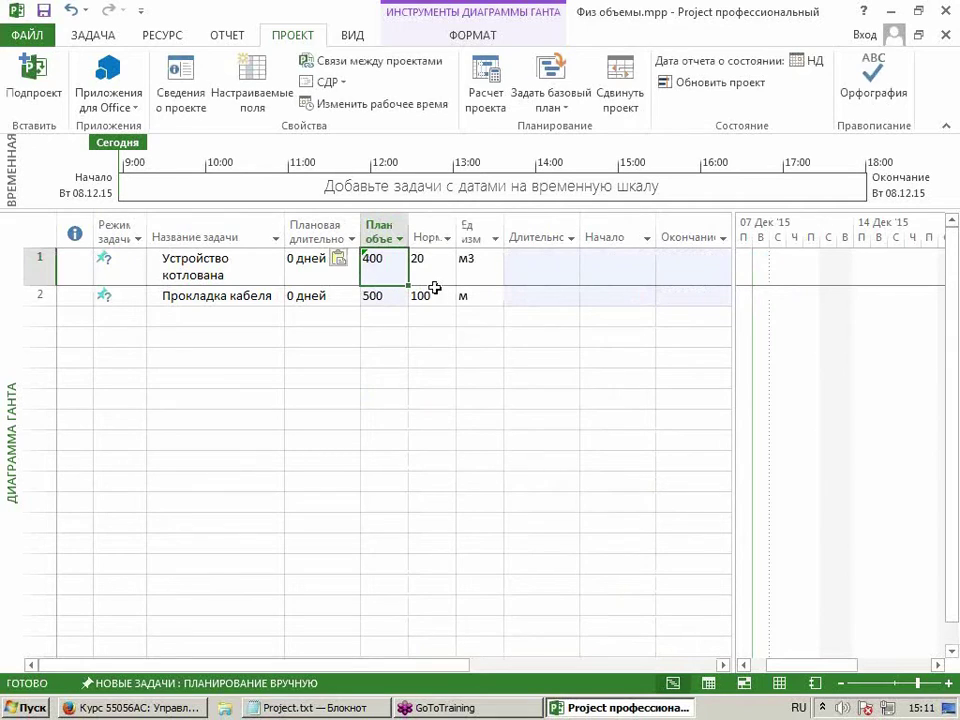
click(380, 297)
Switch the tasks Устройство котлована and Прокладка кабеля to automatic scheduling.
click(134, 260)
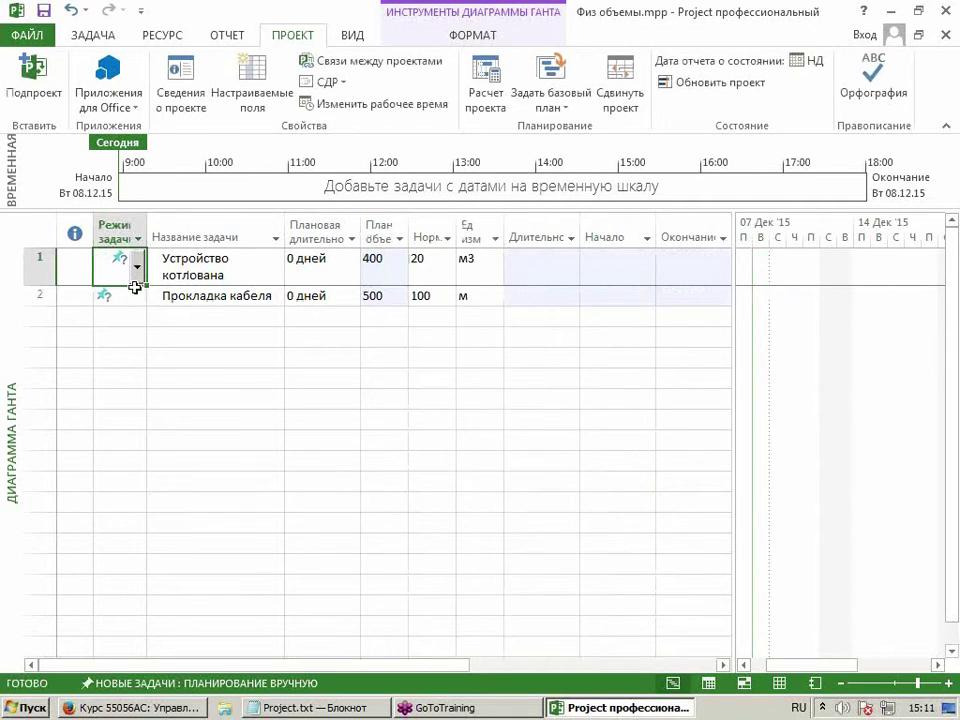
drag(134, 260, 125, 295)
click(90, 36)
click(580, 88)
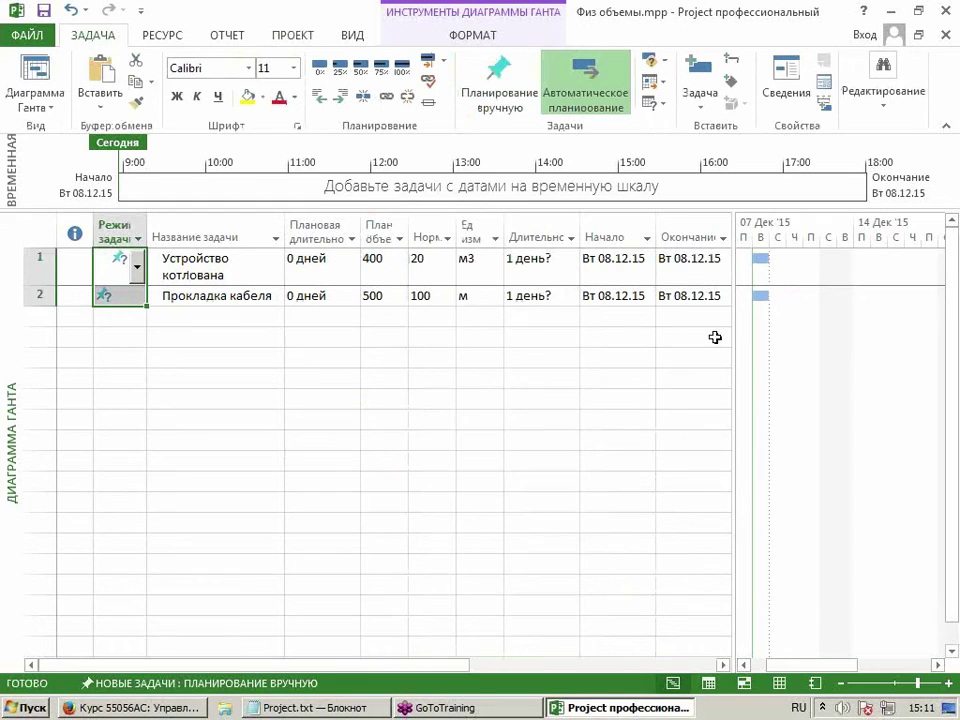
click(491, 330)
Start a custom formula for the Плановая длительность field with [Плановый объем] followed by the division operator.
click(340, 265)
click(333, 229)
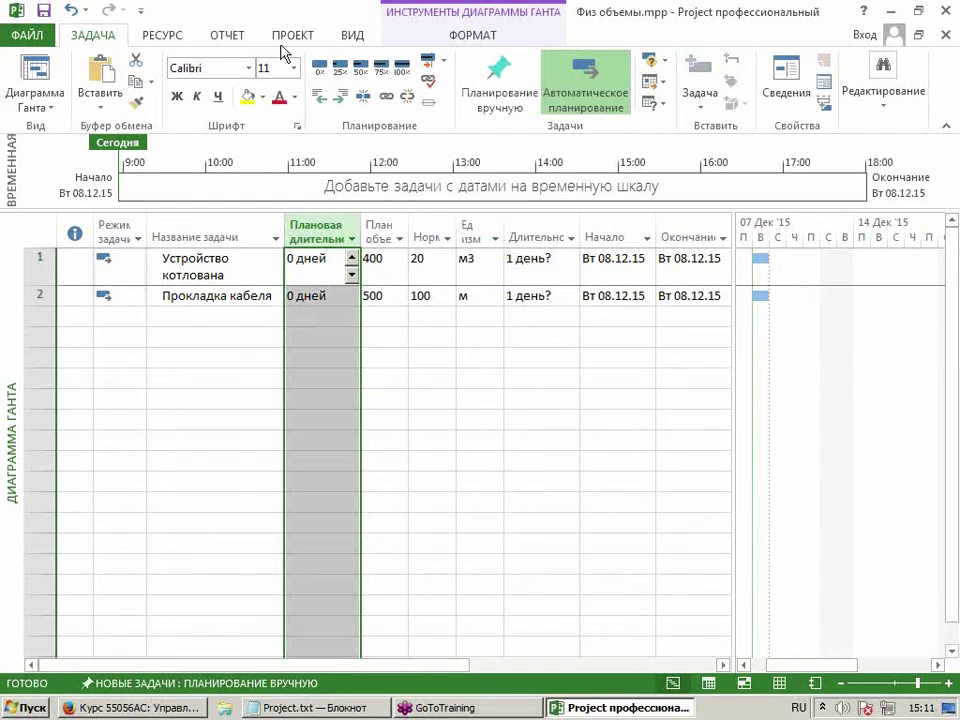
click(283, 40)
click(268, 96)
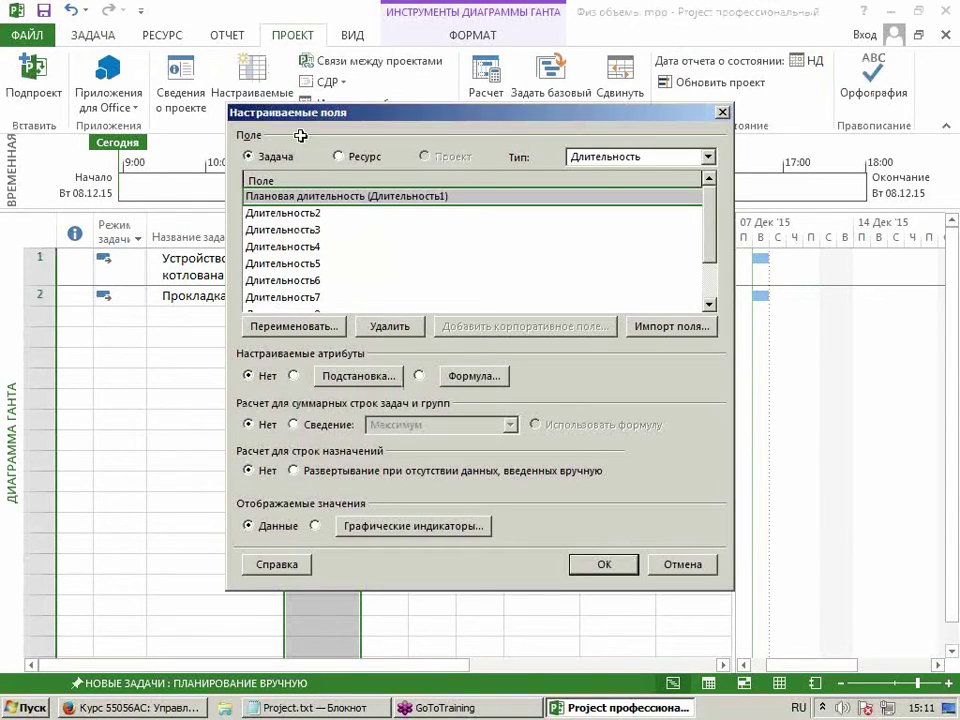
click(430, 378)
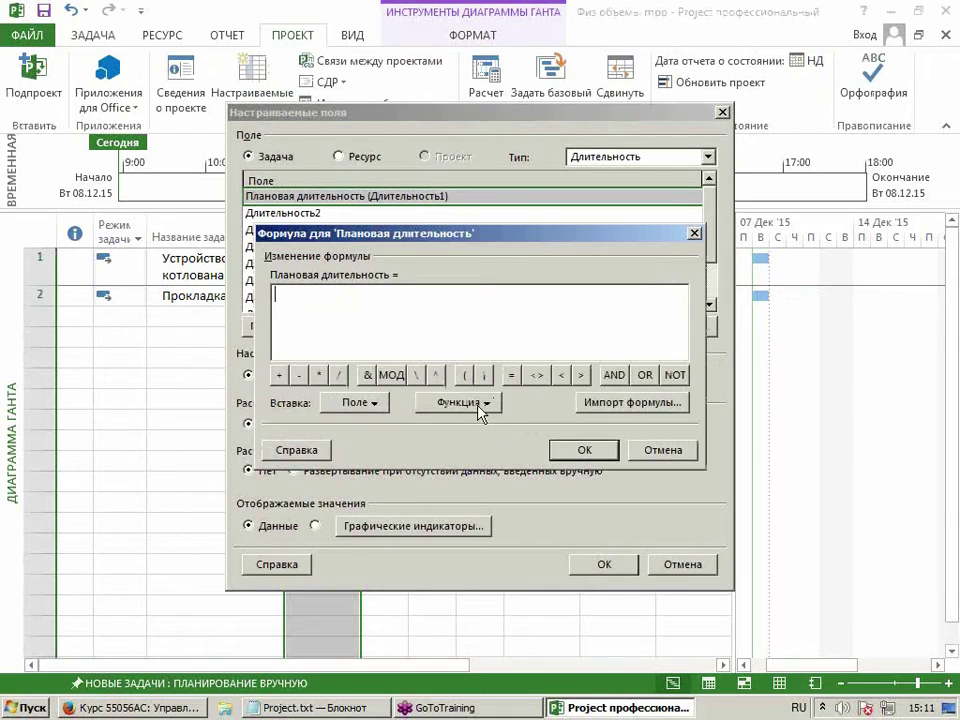
click(371, 404)
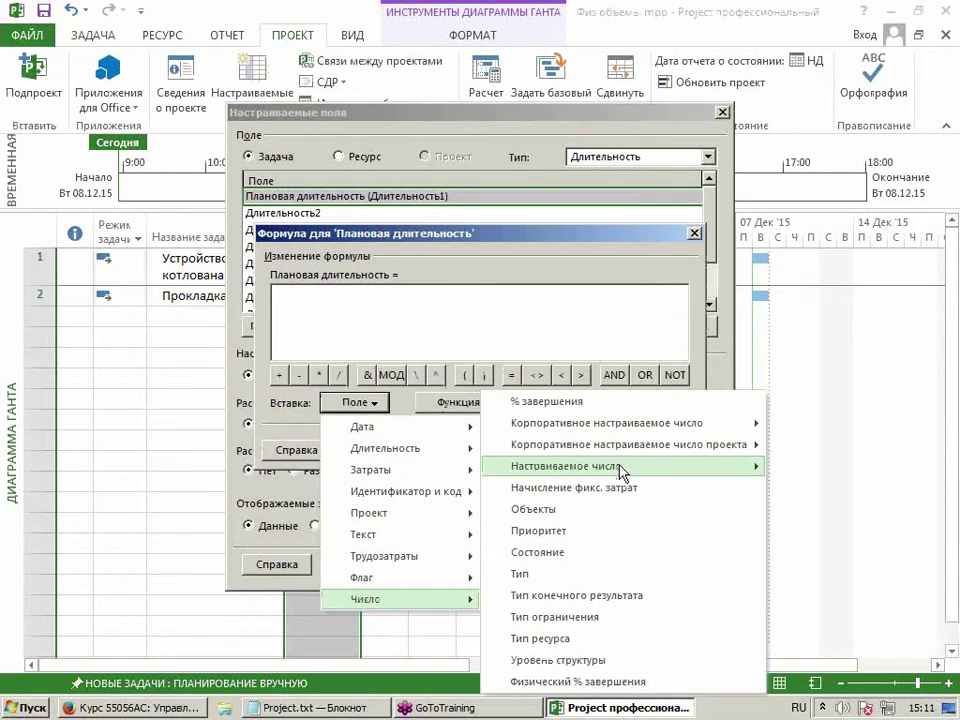
mouse_move(562, 468)
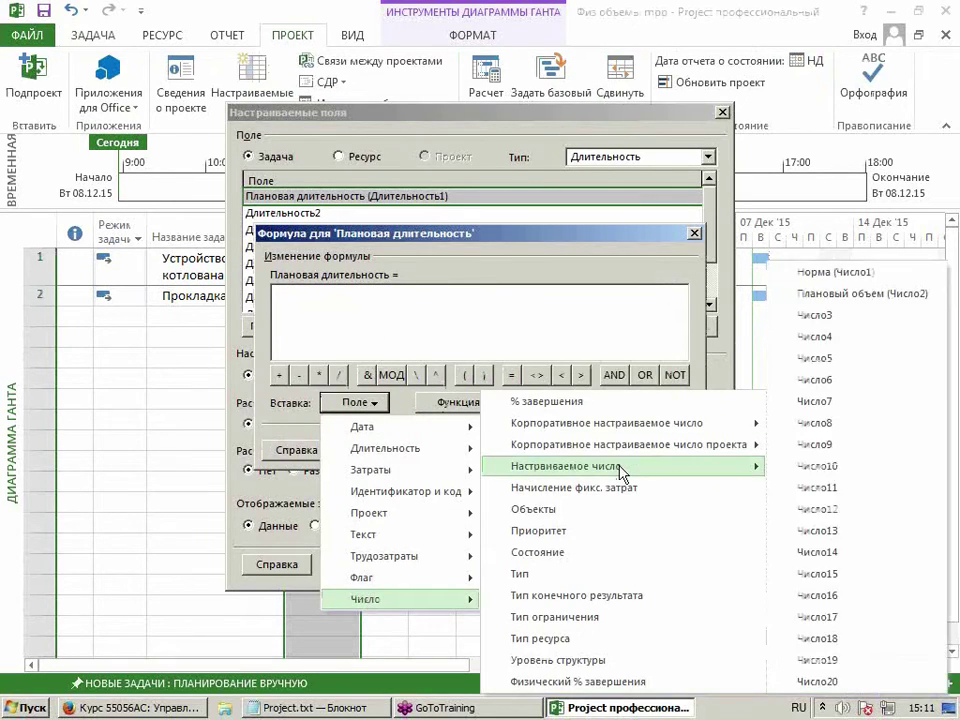
click(916, 296)
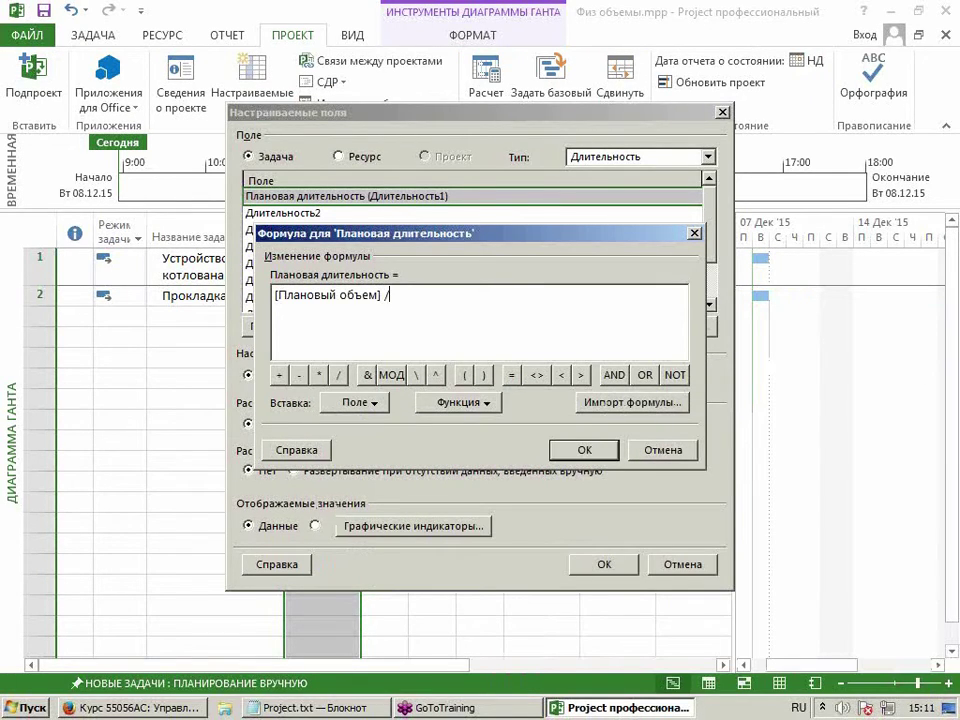
Complete the Плановая длительность formula with [Норма] as the divisor and apply it to the field.
click(350, 403)
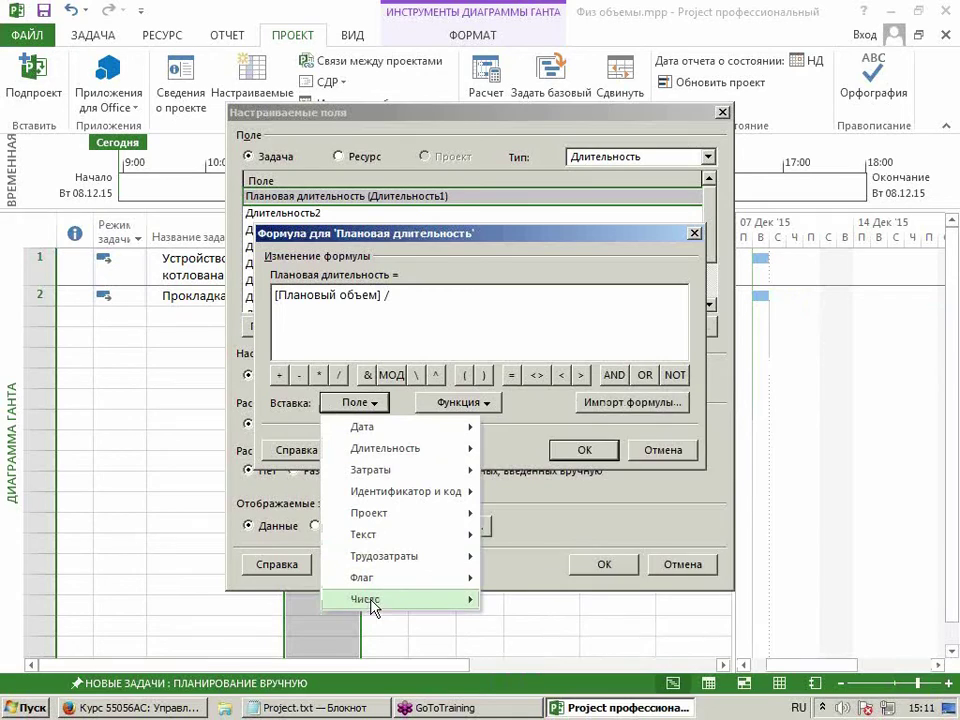
mouse_move(373, 605)
mouse_move(741, 477)
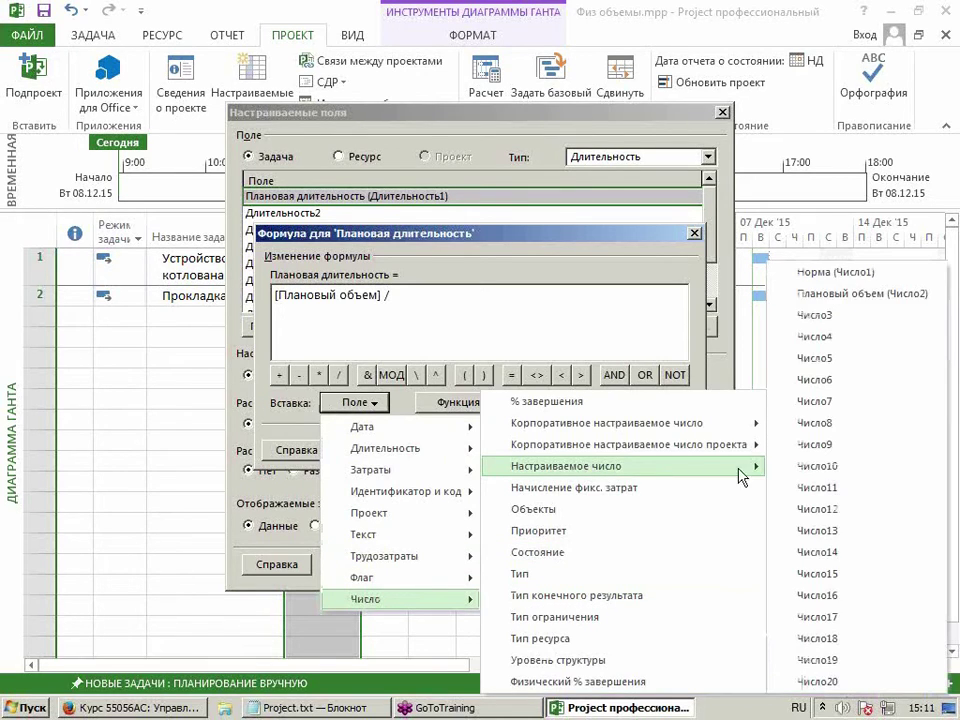
click(835, 272)
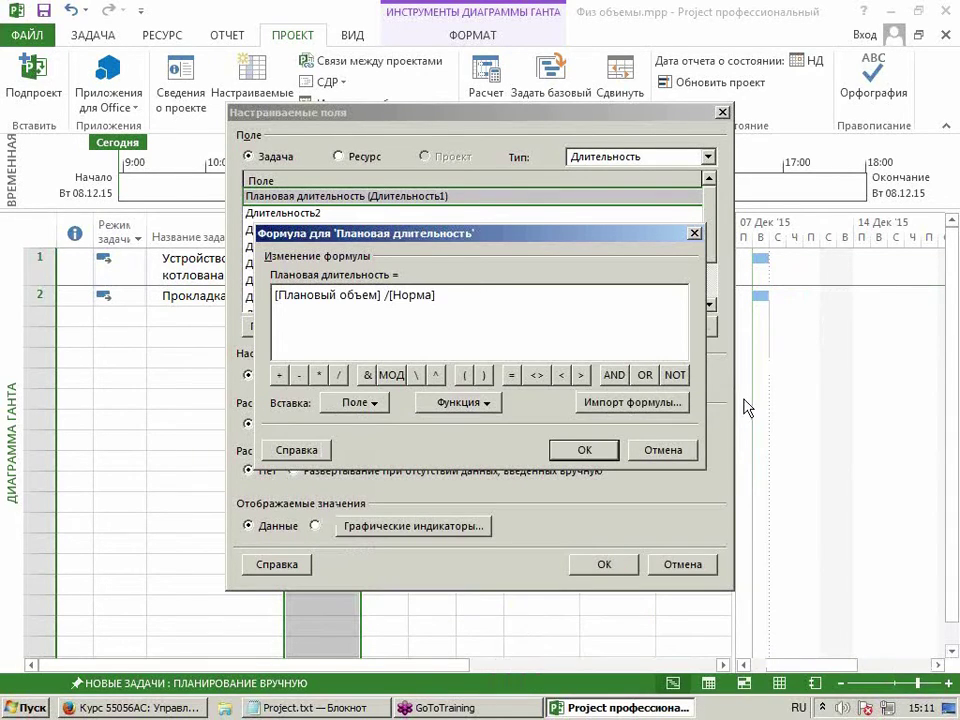
click(600, 449)
click(405, 424)
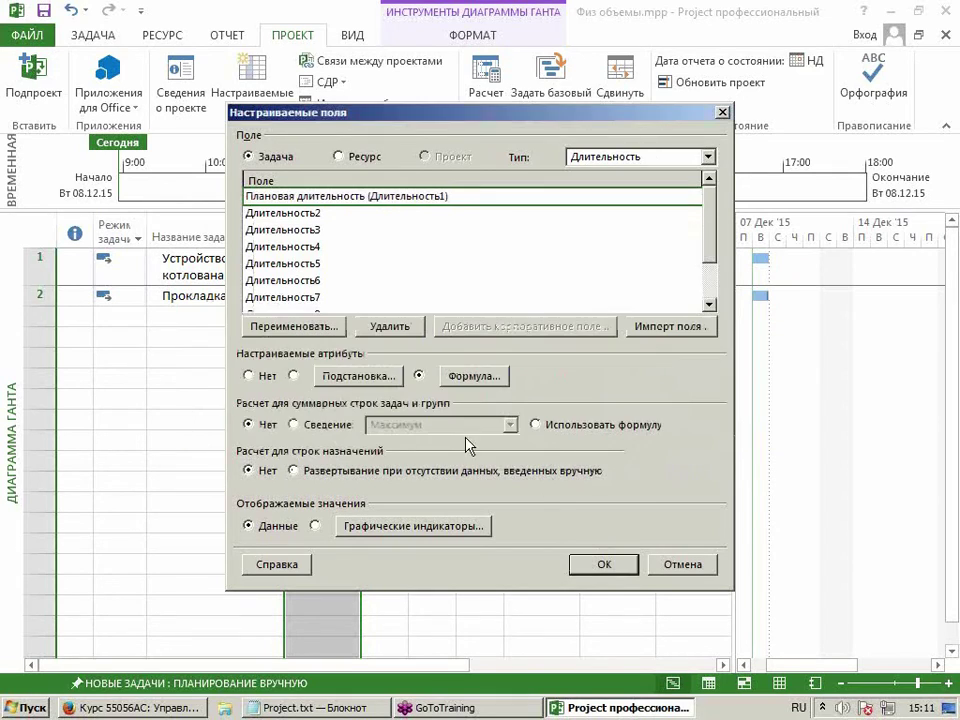
click(604, 564)
click(392, 401)
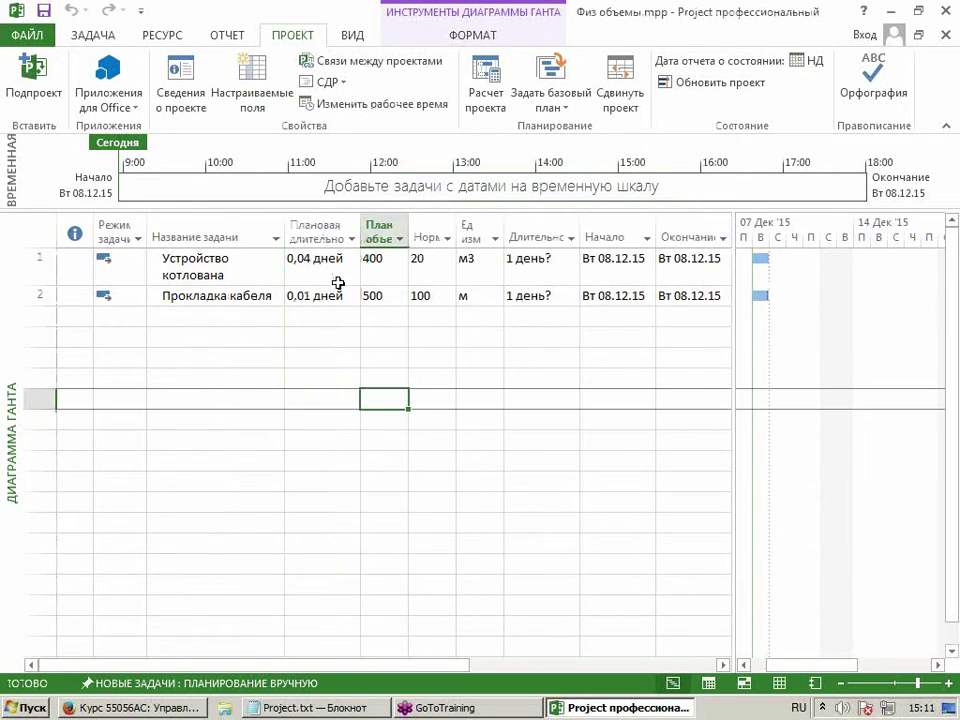
click(333, 267)
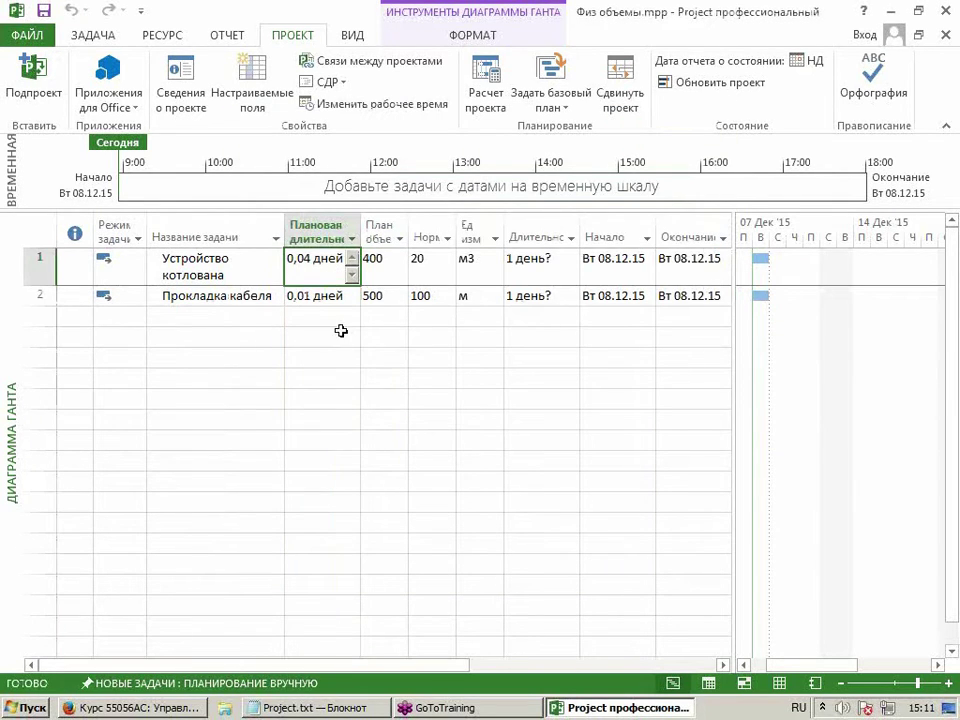
click(324, 296)
click(325, 271)
click(327, 298)
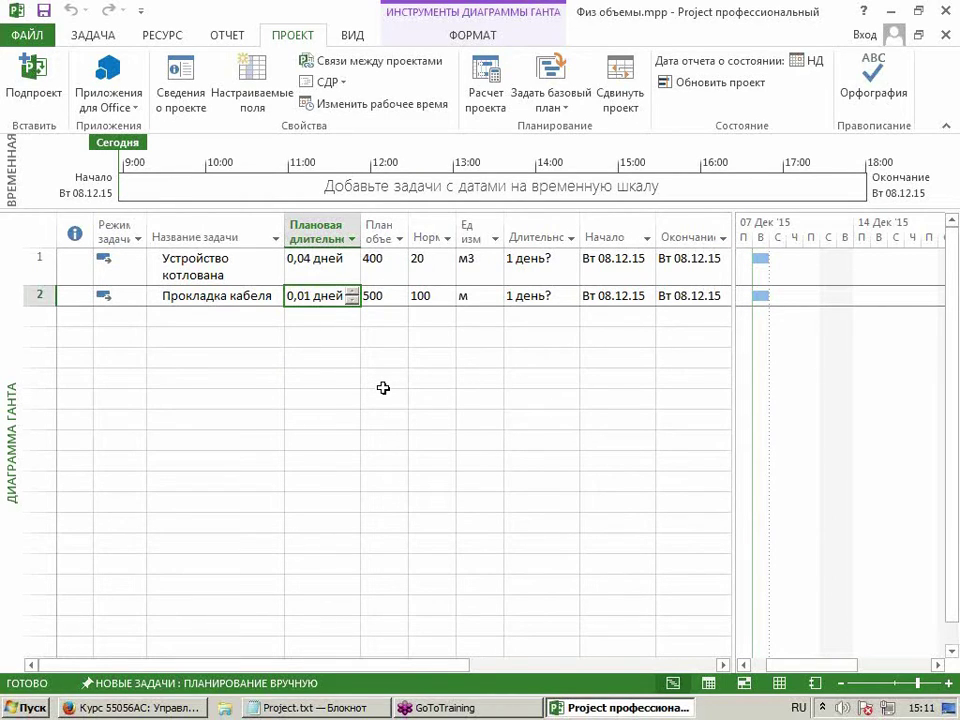
Extend the Плановая длительность formula to [Число2]/[Число1]*480 and apply it.
click(317, 231)
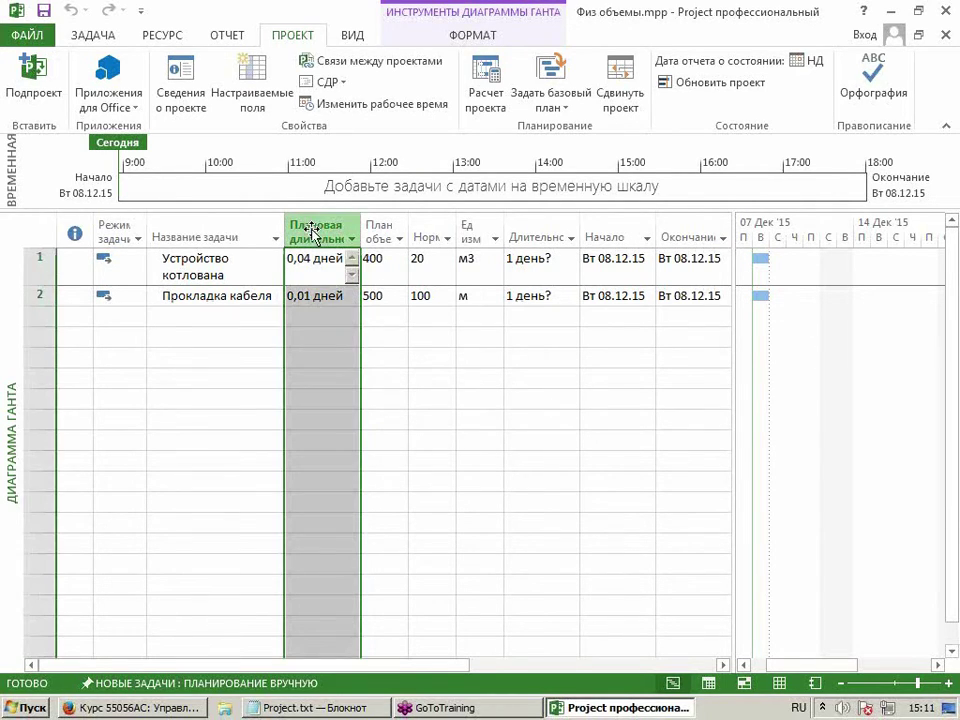
click(250, 97)
click(474, 376)
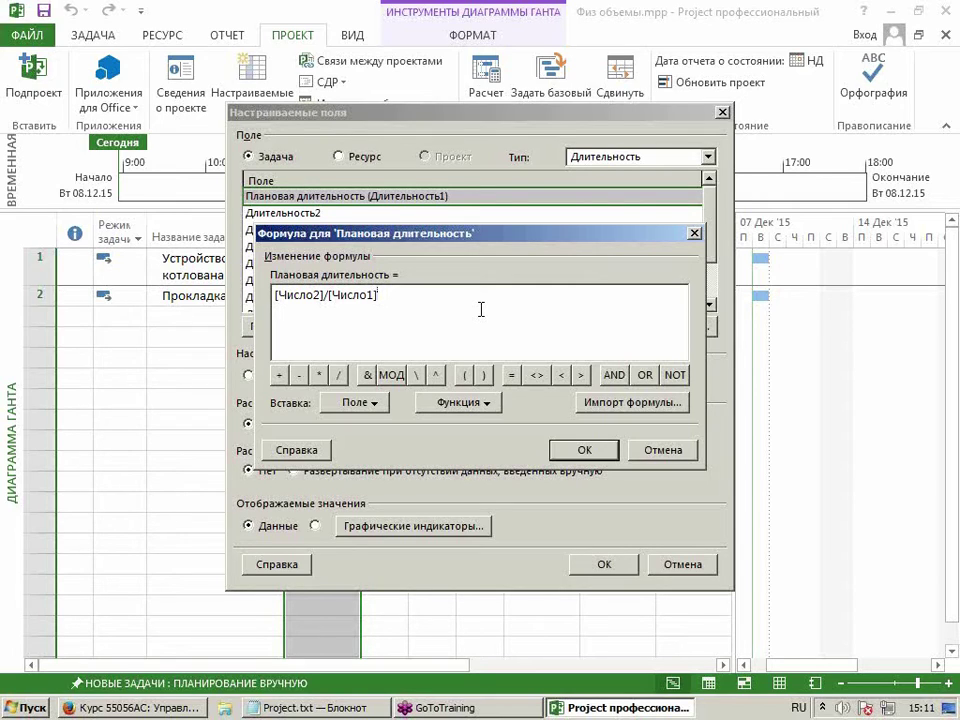
text(*)
text(480)
click(560, 450)
click(590, 564)
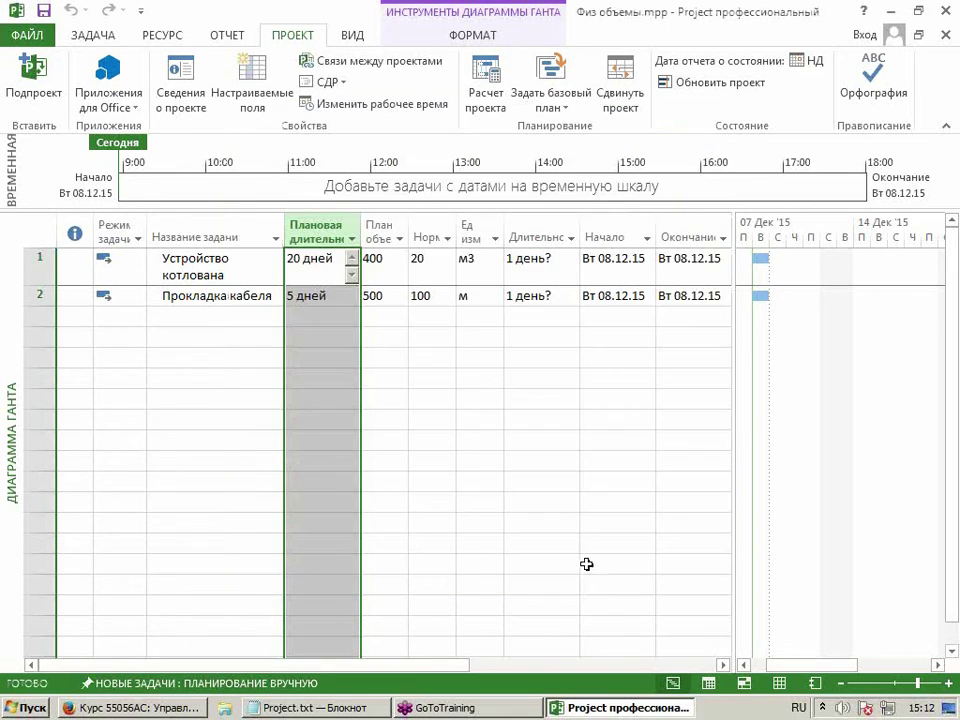
click(315, 266)
click(315, 297)
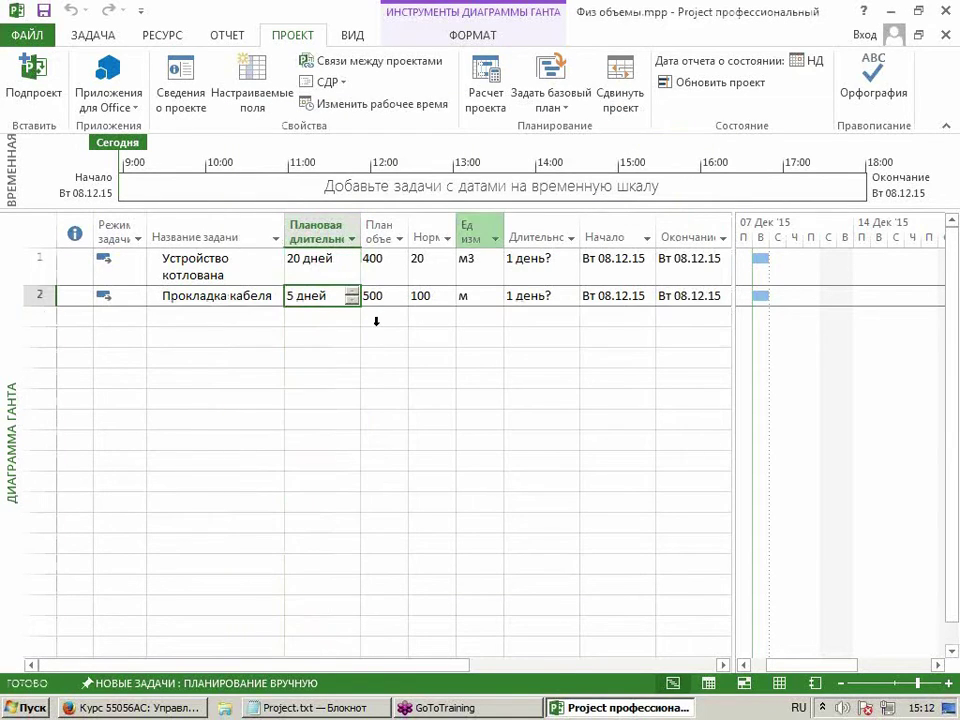
click(372, 266)
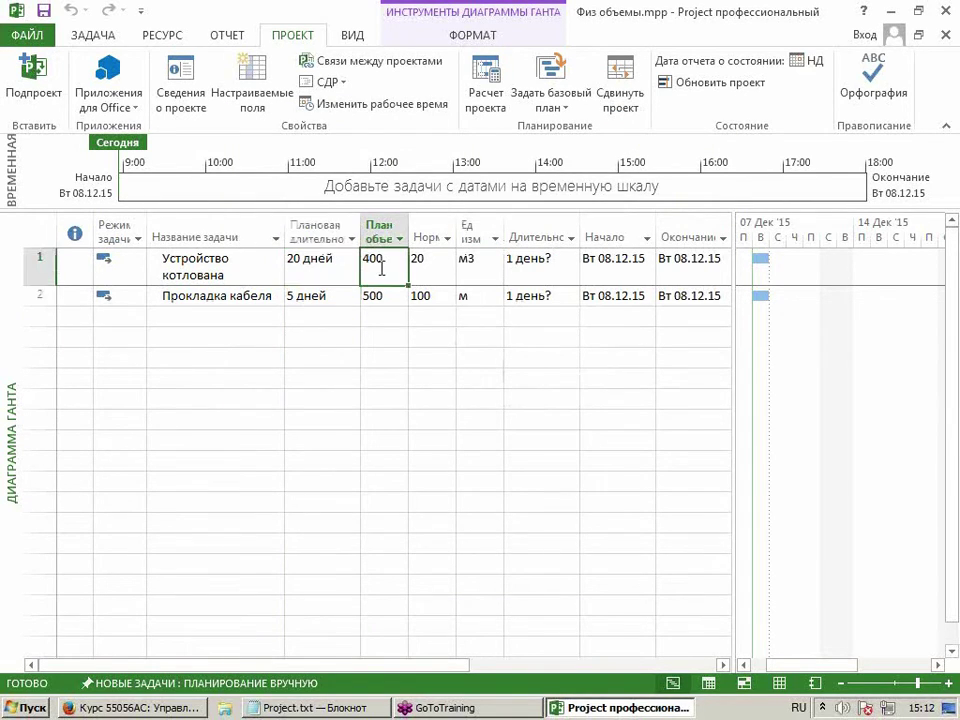
click(325, 258)
click(322, 292)
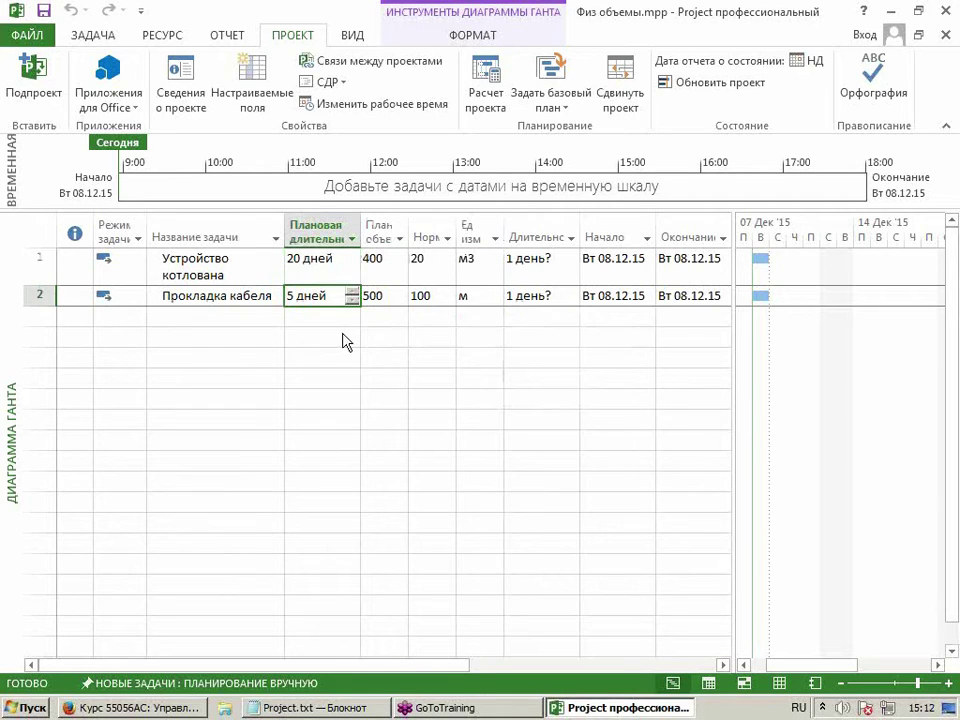
click(318, 231)
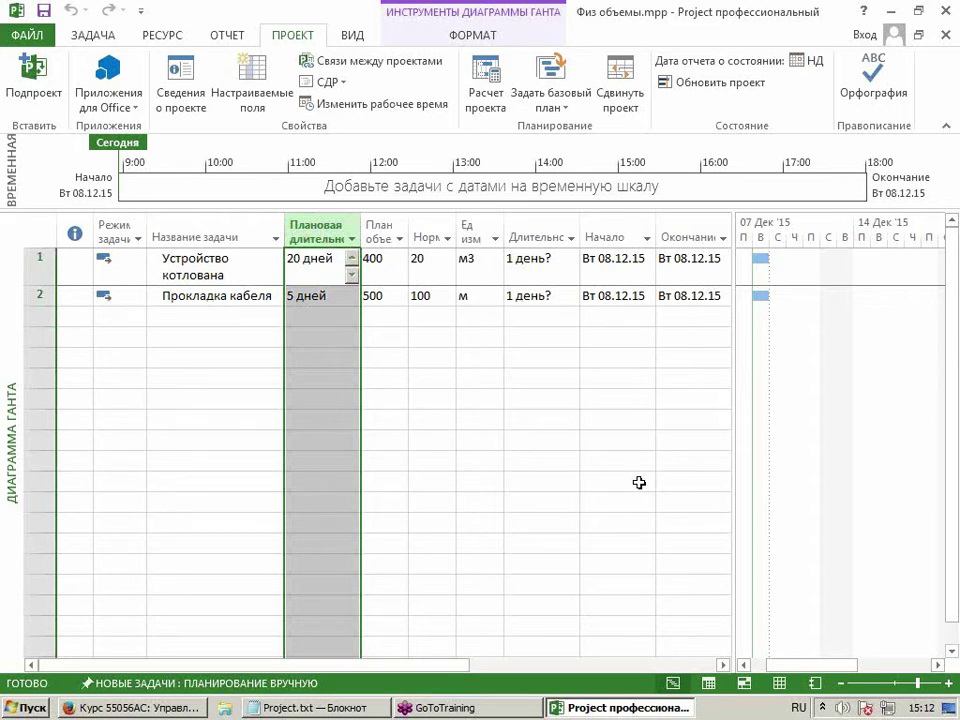
key(Insert)
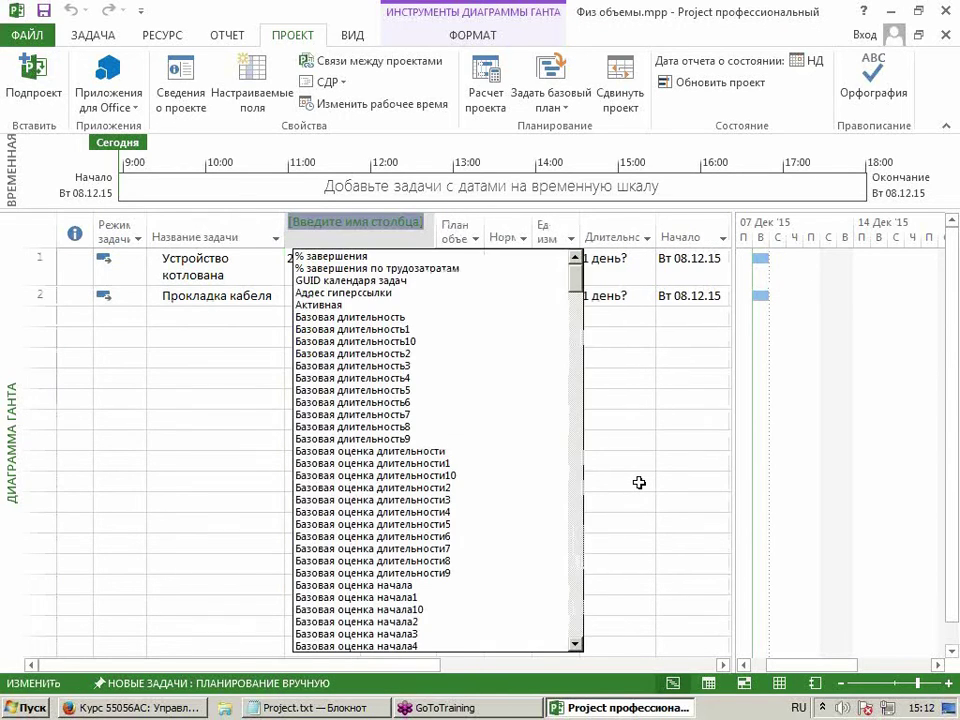
text(плановая длительность ( Длительность1)
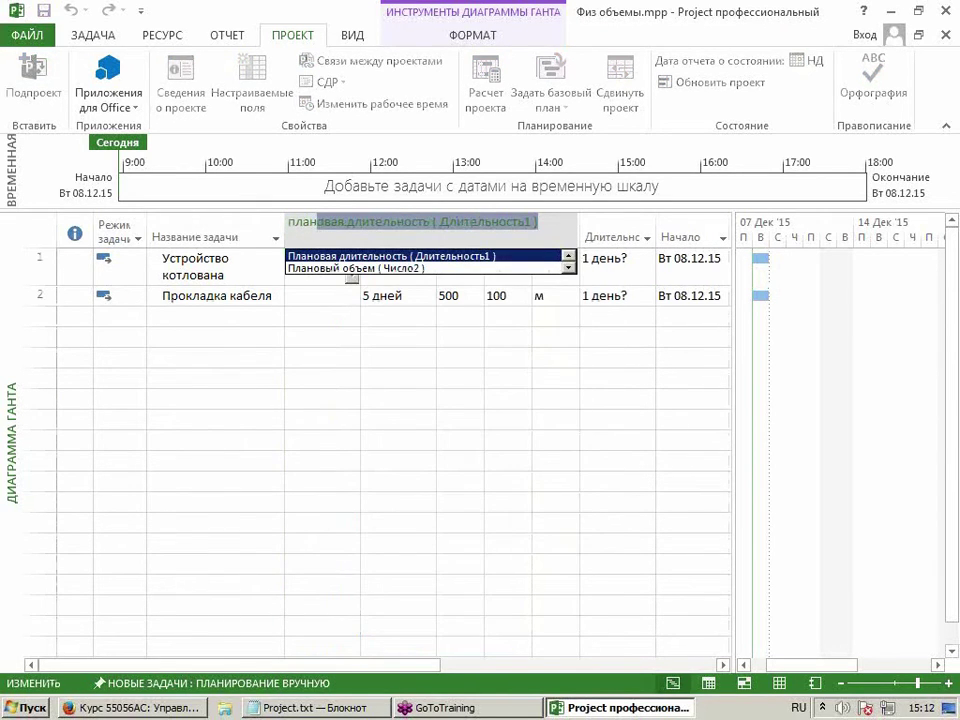
key(Return)
Insert an Окончание1 column before the Плановая длительность column and widen it to show its full heading.
click(324, 200)
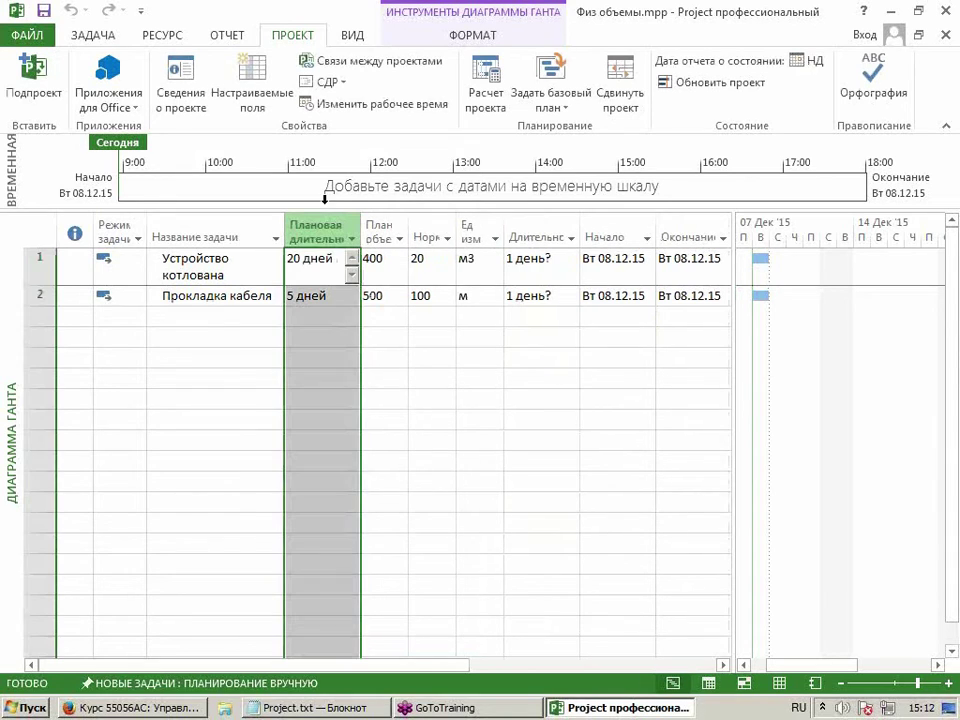
right_click(324, 202)
click(363, 346)
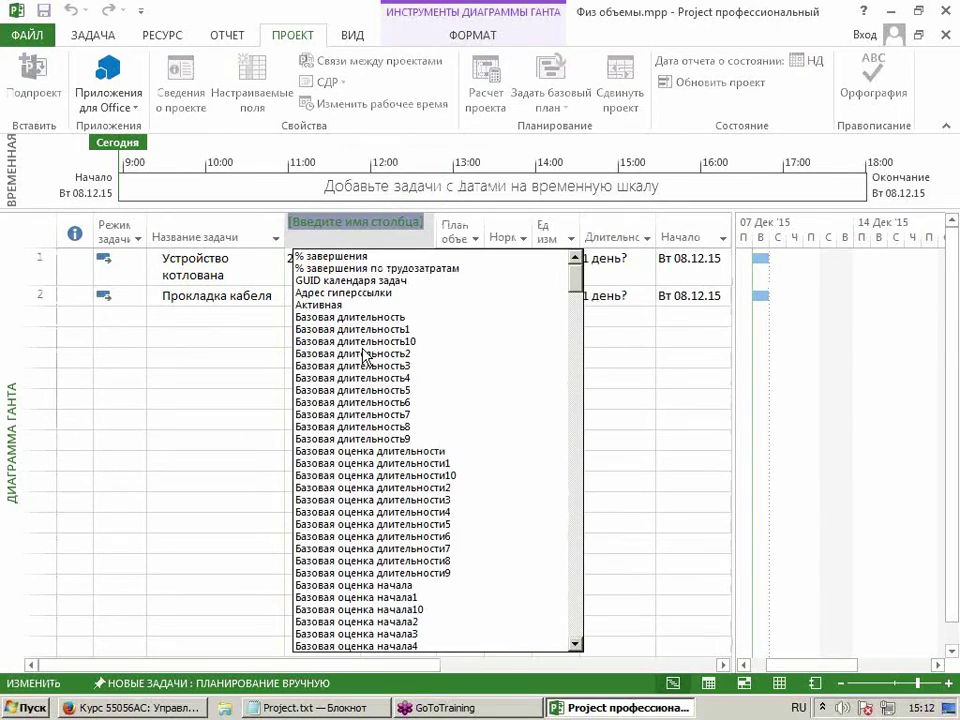
text(окончание)
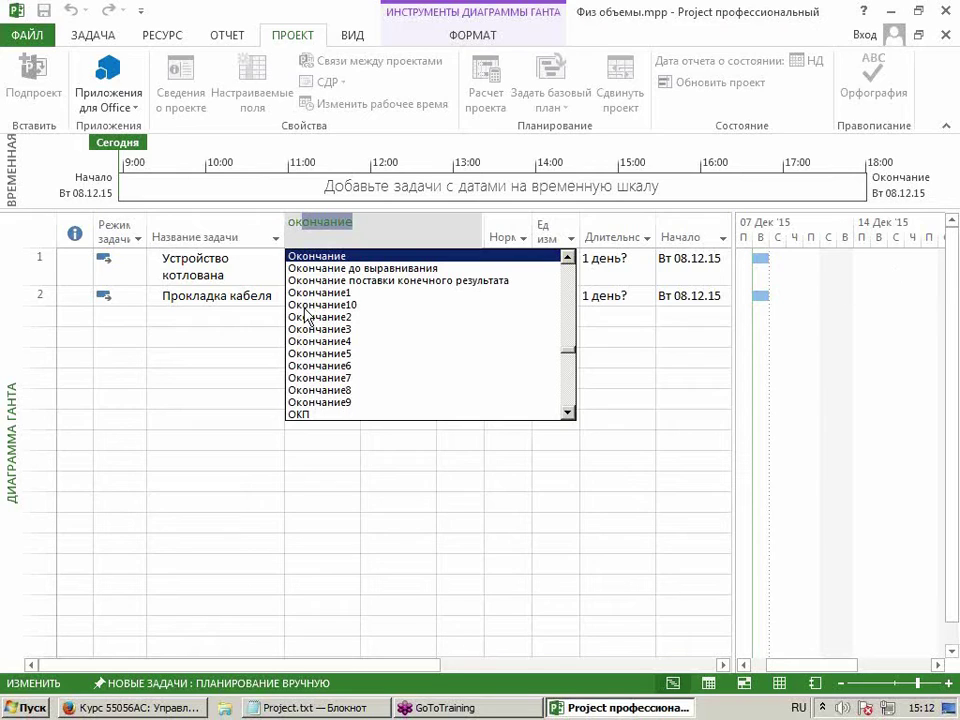
click(318, 292)
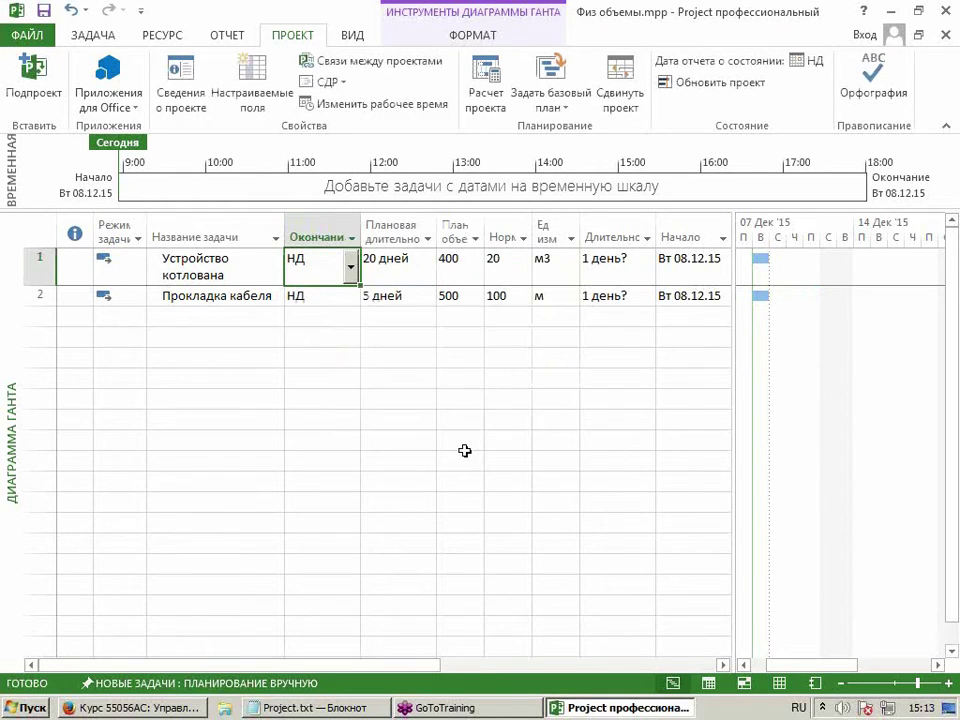
drag(359, 238, 447, 236)
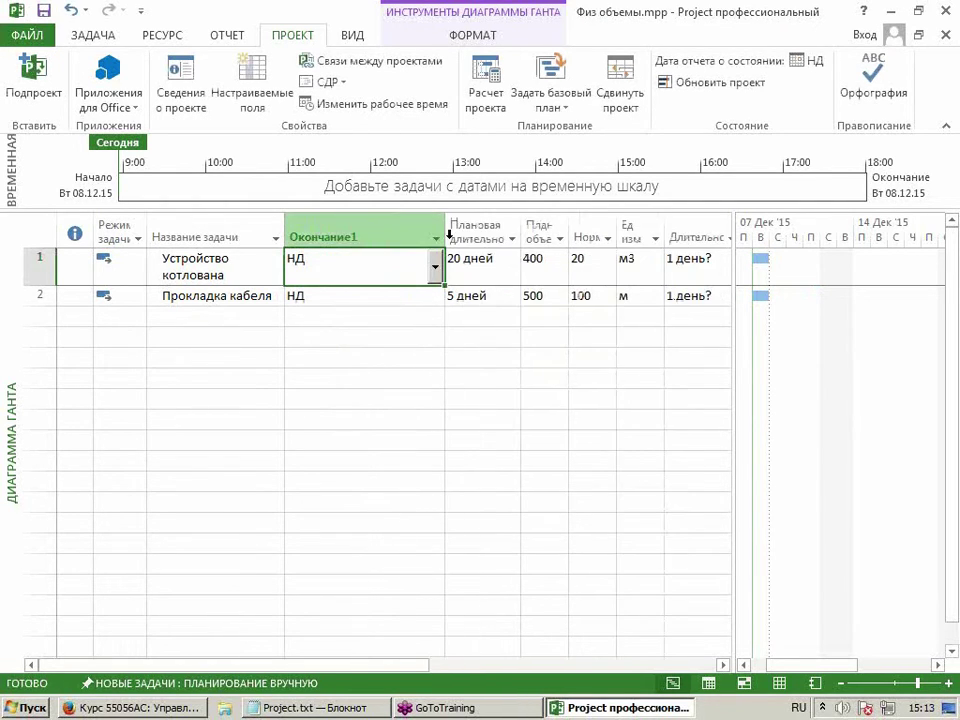
Rename the Окончание1 column to Плановое окончание and narrow it to fit the two-line heading.
click(335, 230)
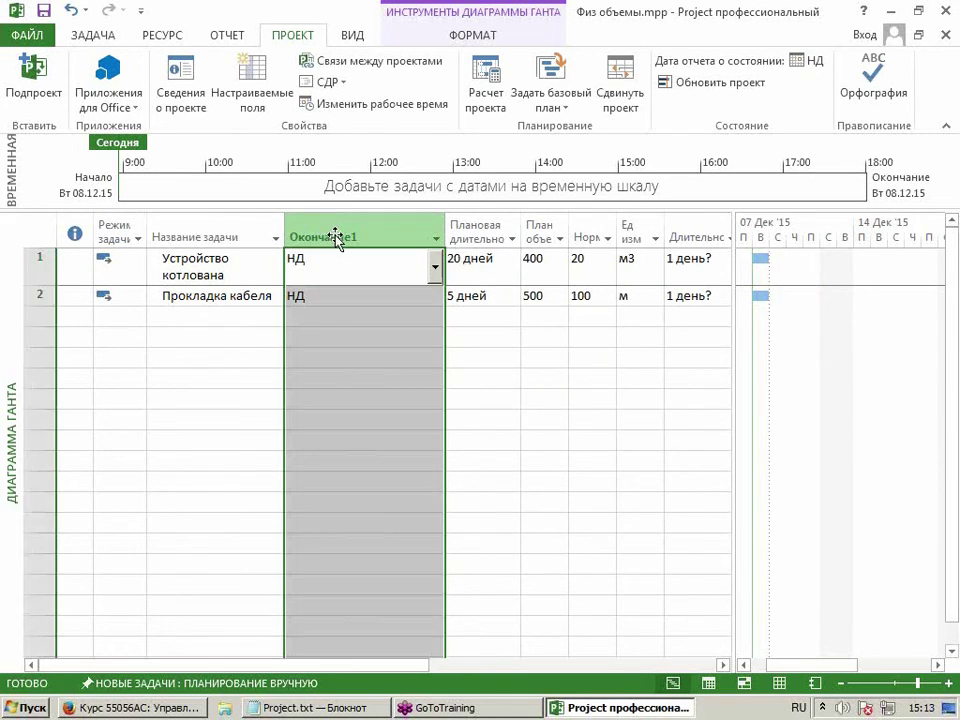
key(Insert)
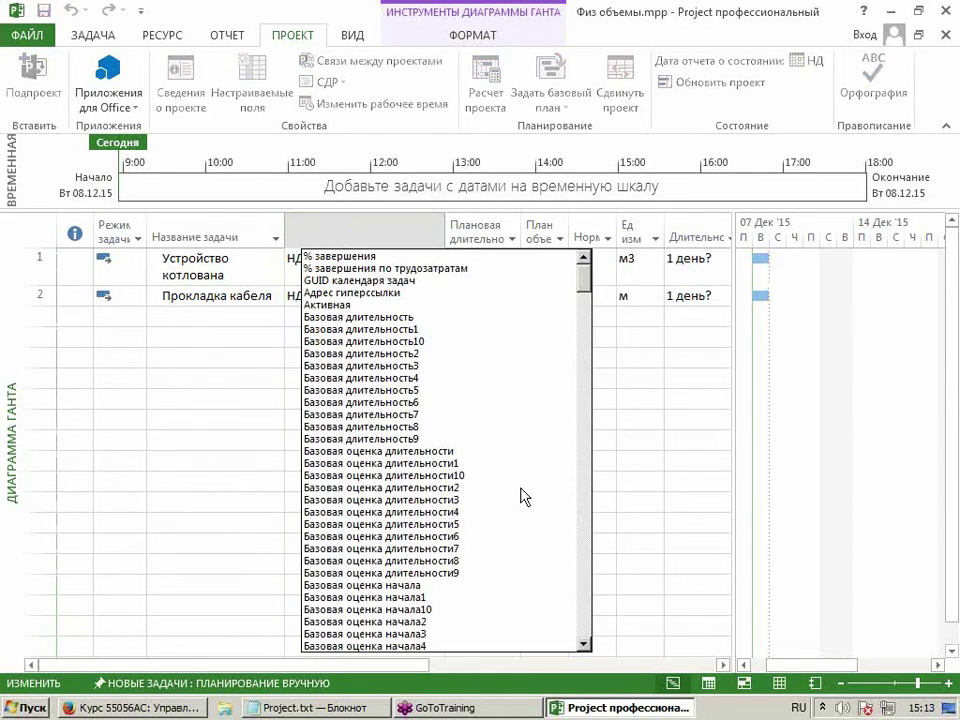
text(Плановое о)
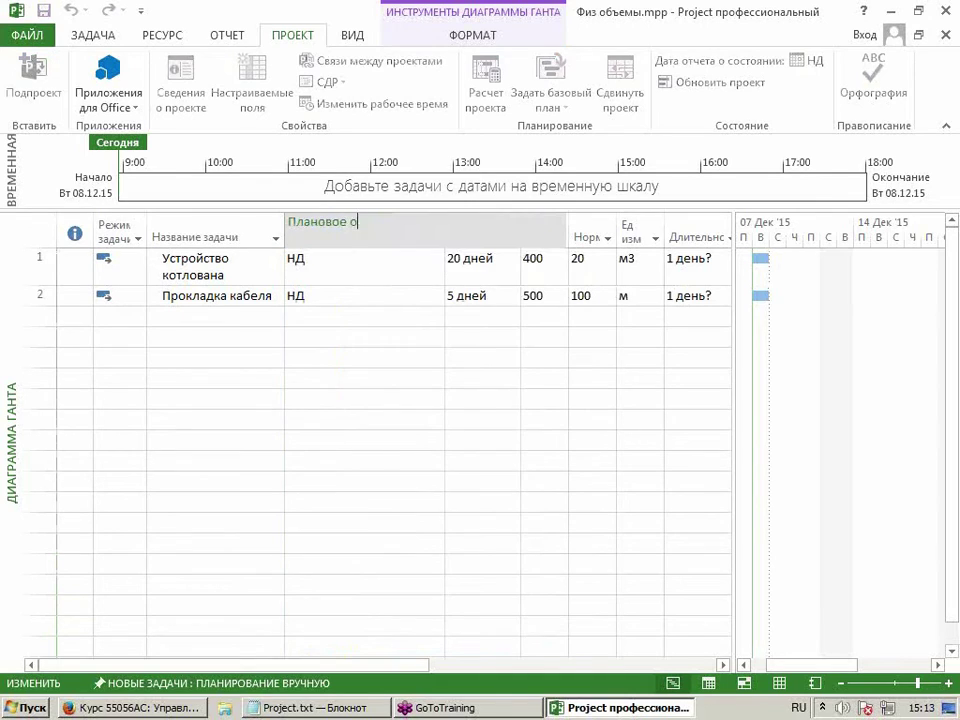
text(кончание)
key(Return)
drag(447, 236, 406, 298)
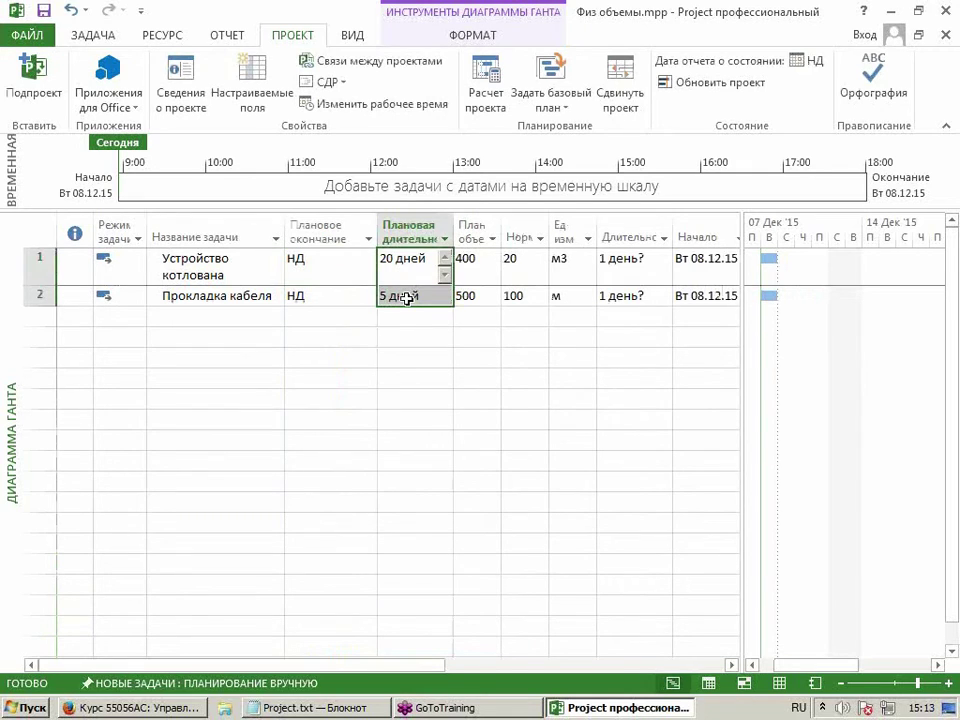
Examine the Начало dates and the Плановая длительность values of both tasks as the basis for calculating Плановое окончание.
drag(743, 319, 767, 319)
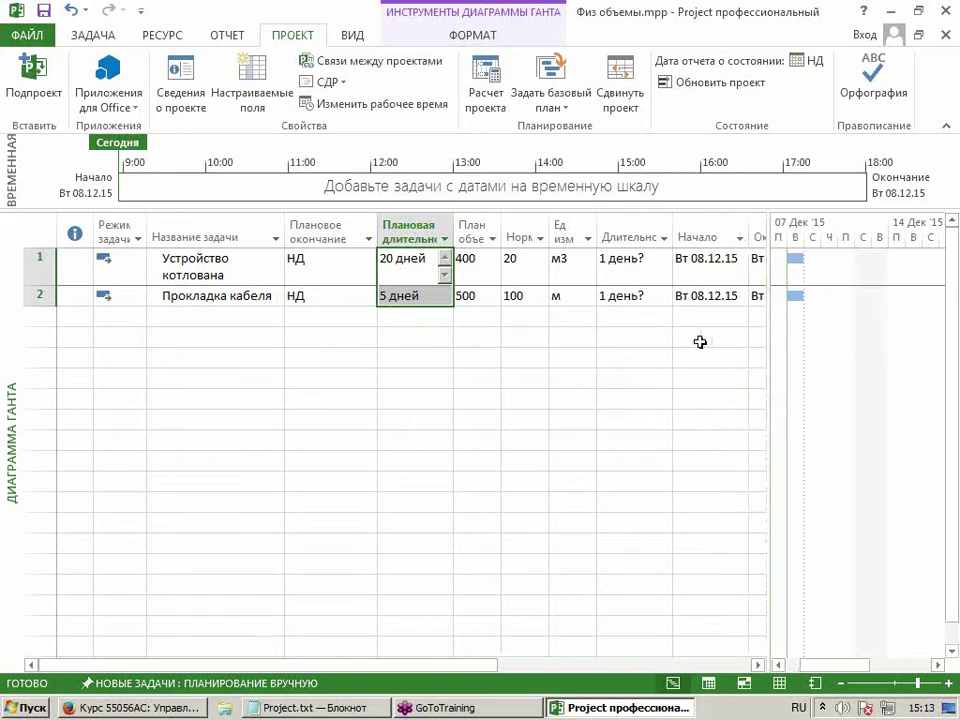
click(699, 224)
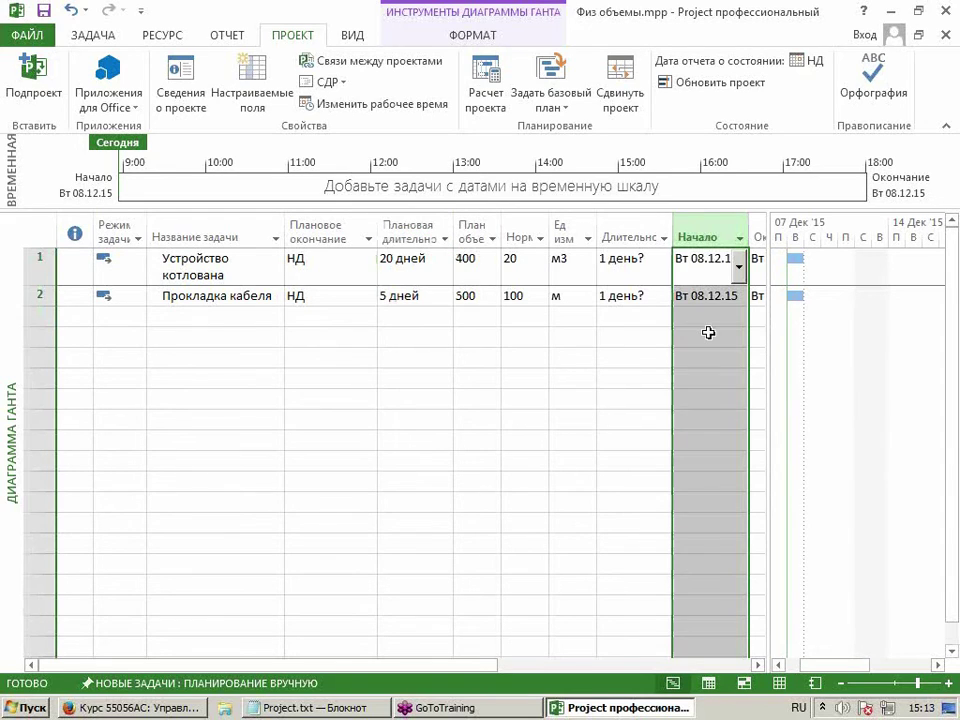
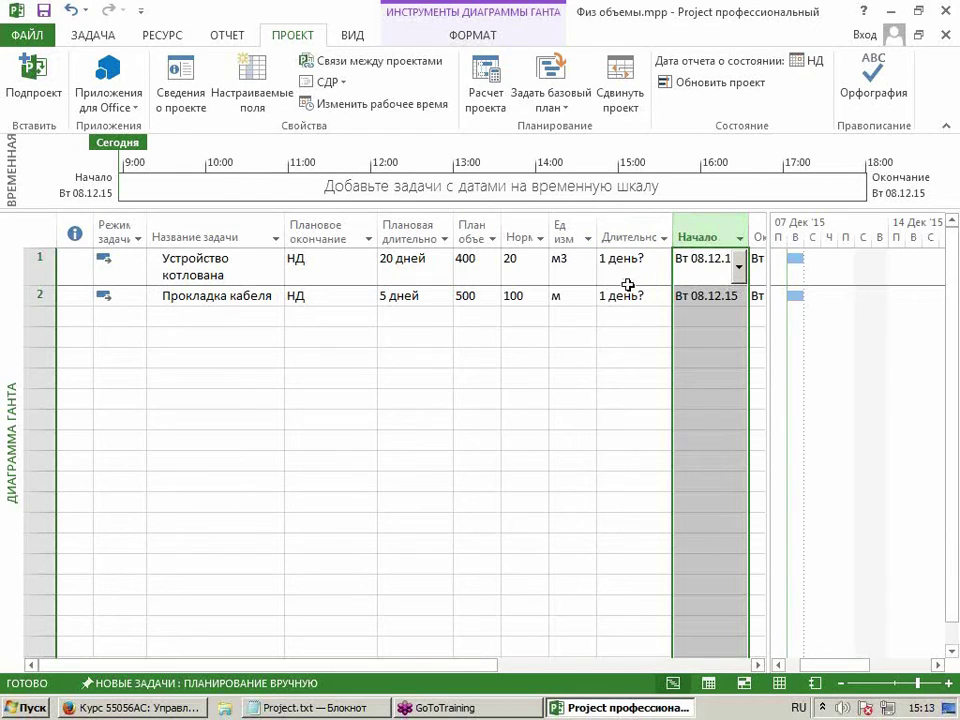
click(703, 262)
click(705, 296)
click(707, 274)
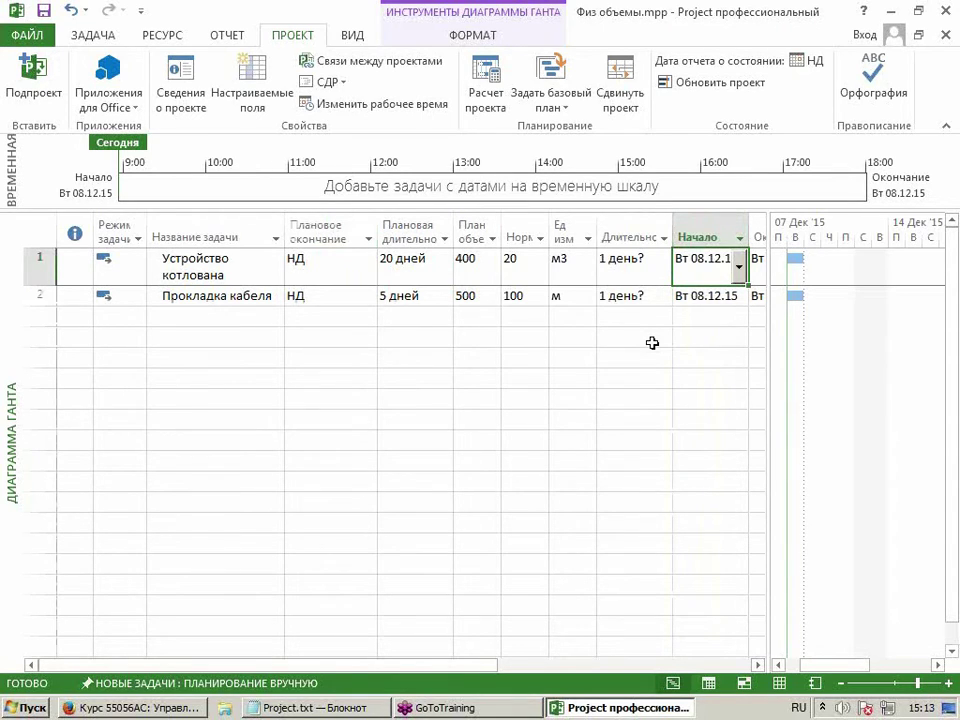
click(709, 234)
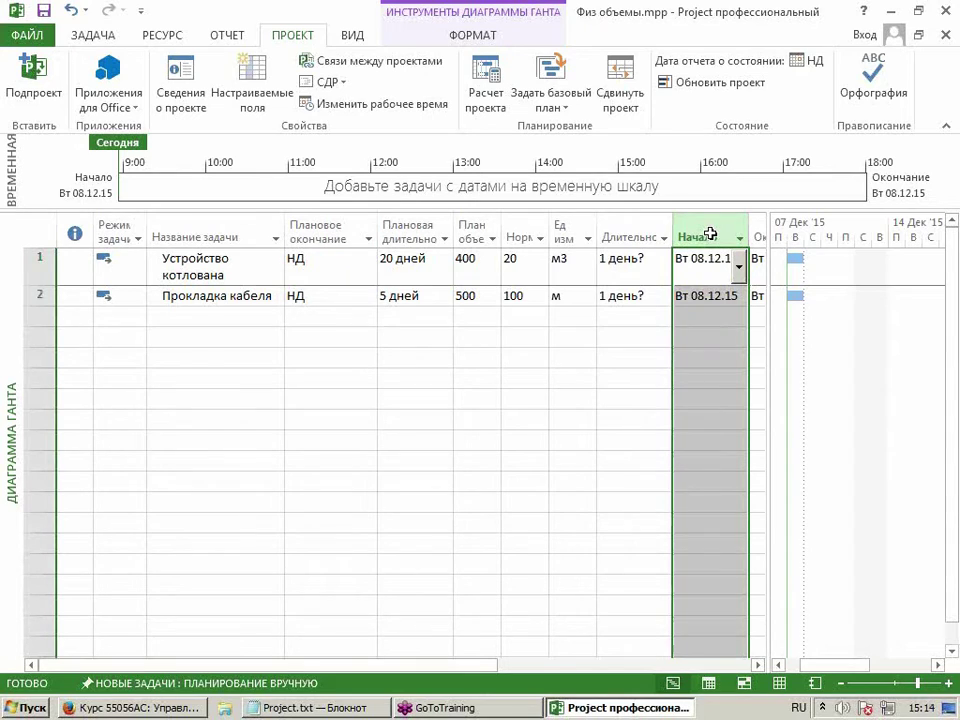
drag(300, 272, 300, 290)
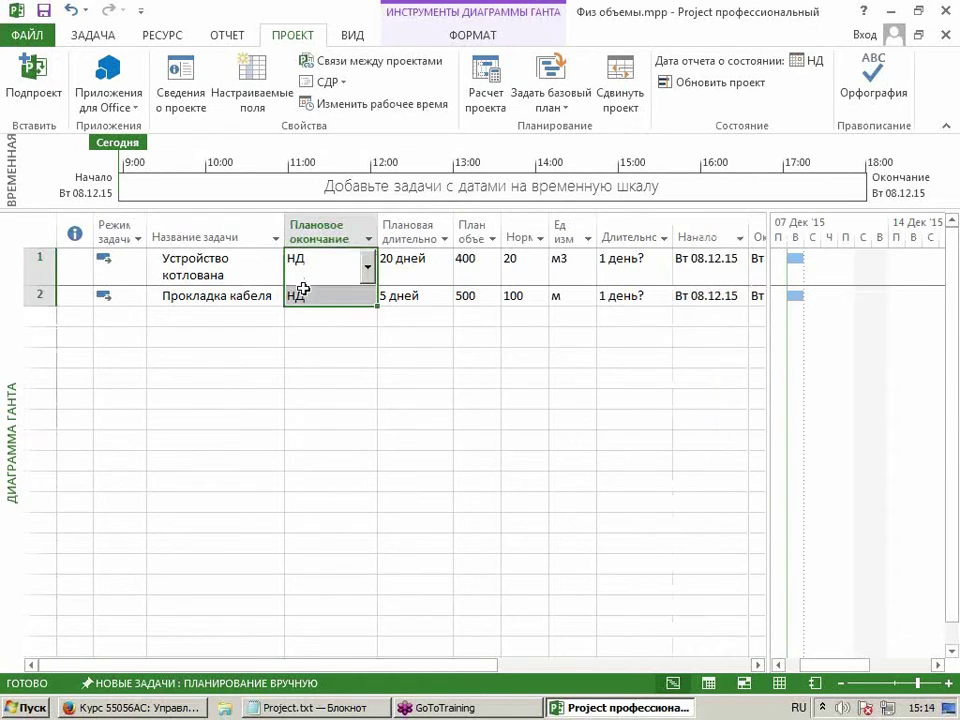
click(395, 260)
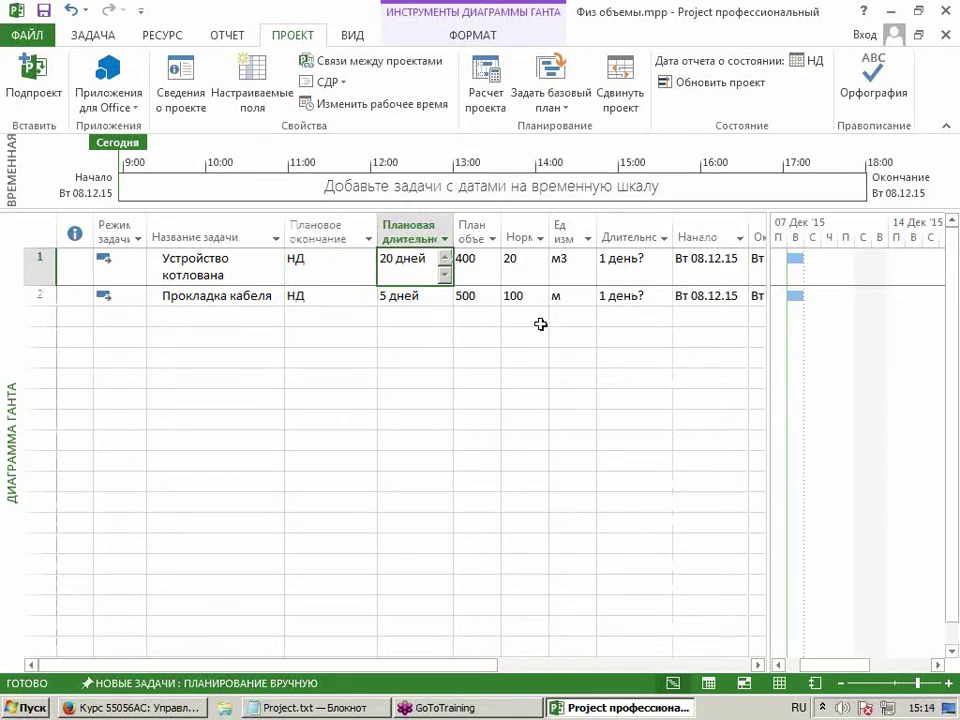
click(697, 263)
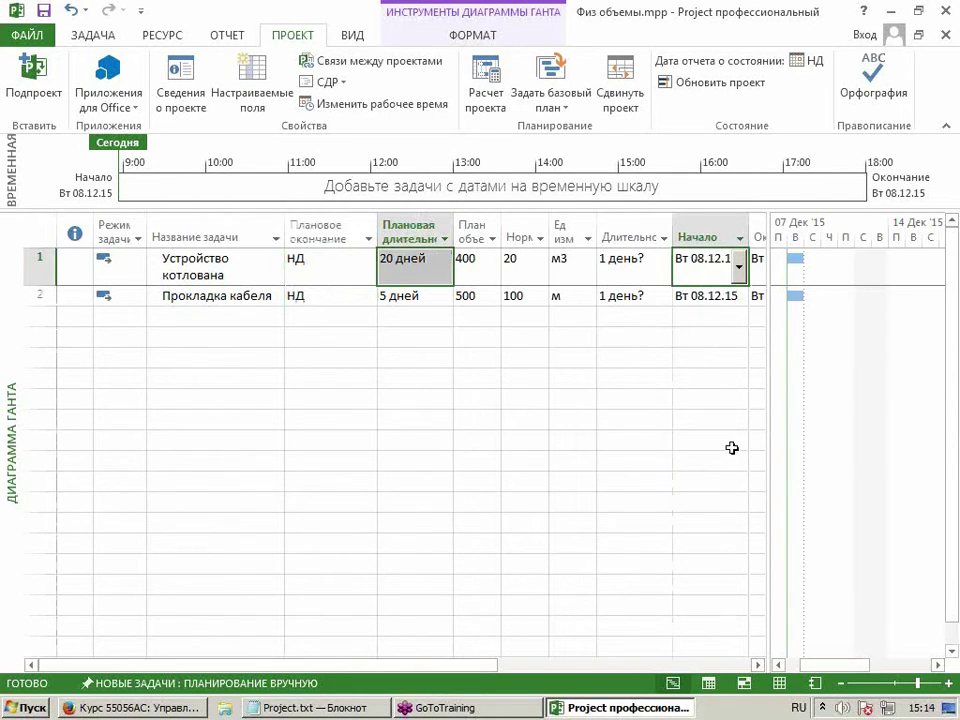
Start a custom formula for the Плановое окончание field with the date function ProjDateAdd( дата; длительность; календарь ).
click(335, 232)
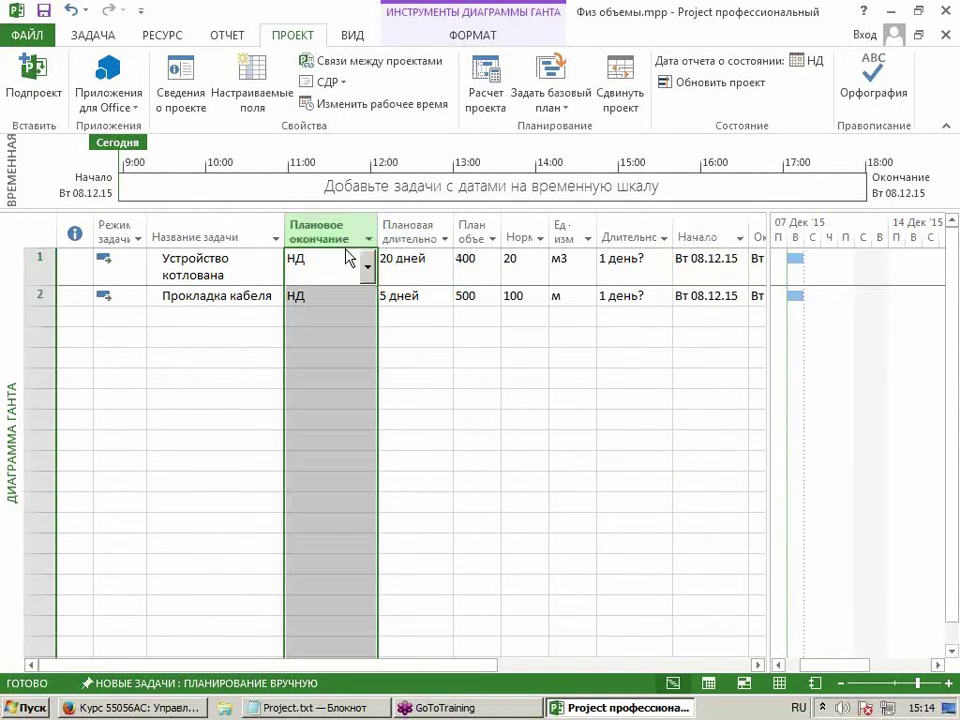
click(214, 74)
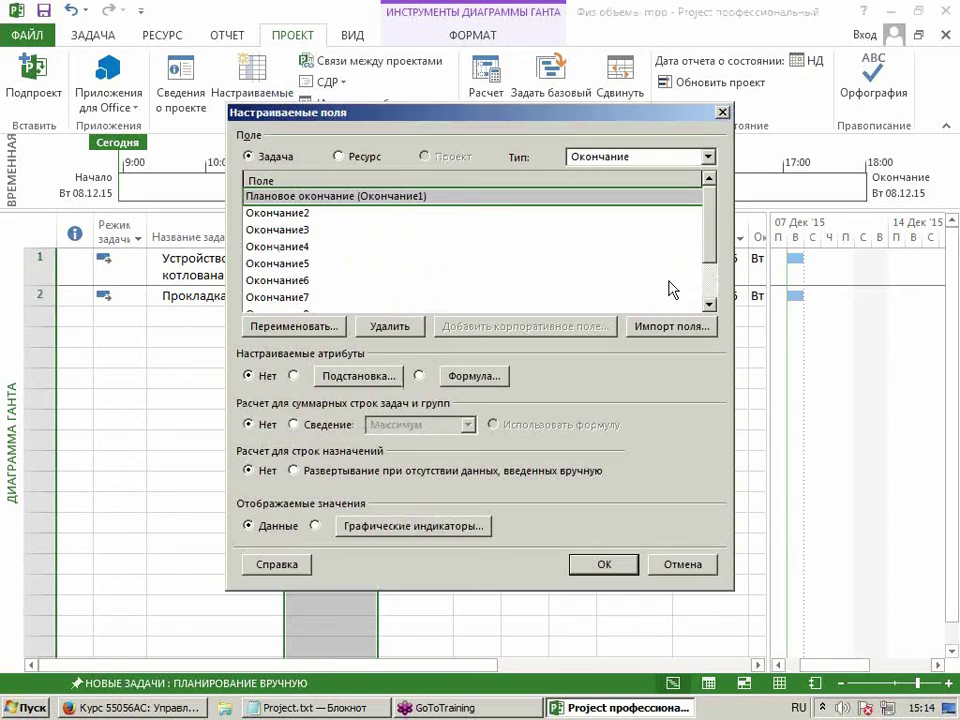
click(503, 378)
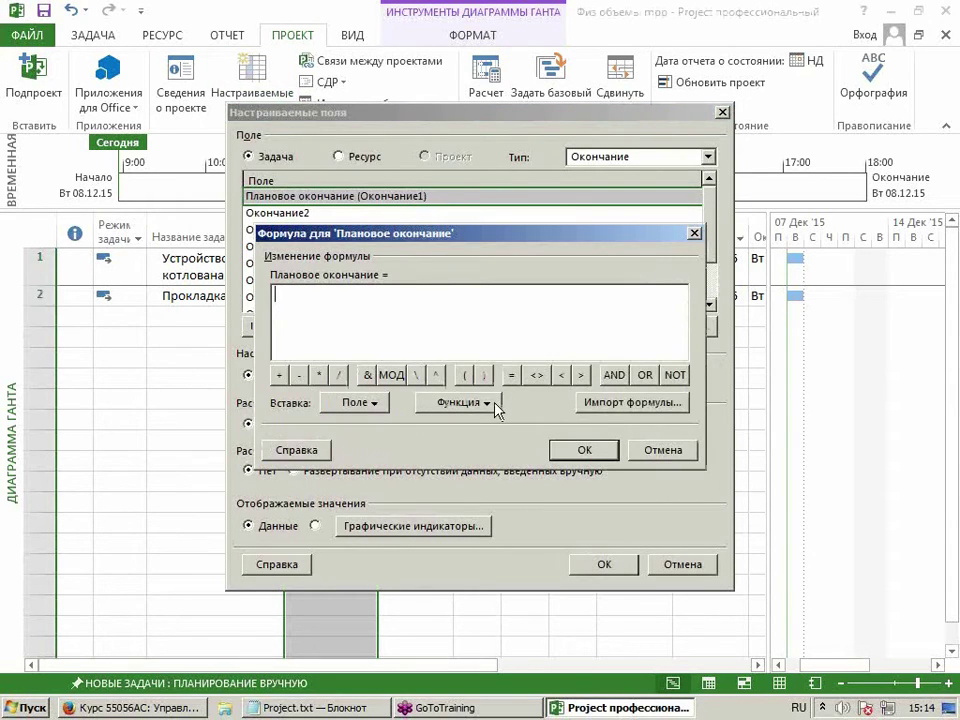
click(495, 404)
mouse_move(497, 456)
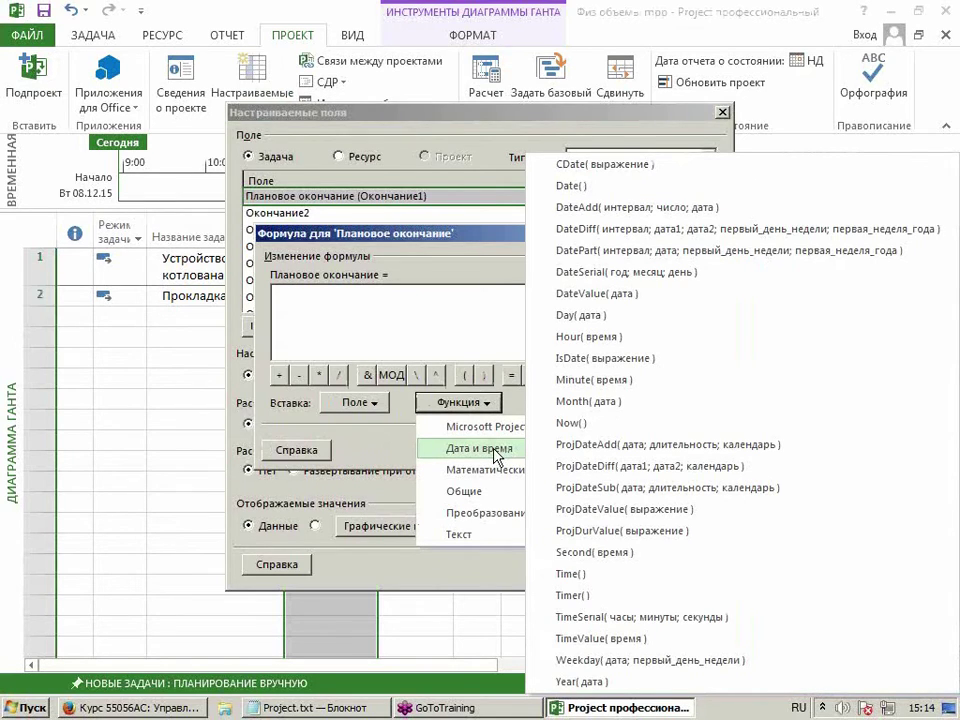
click(579, 447)
click(420, 297)
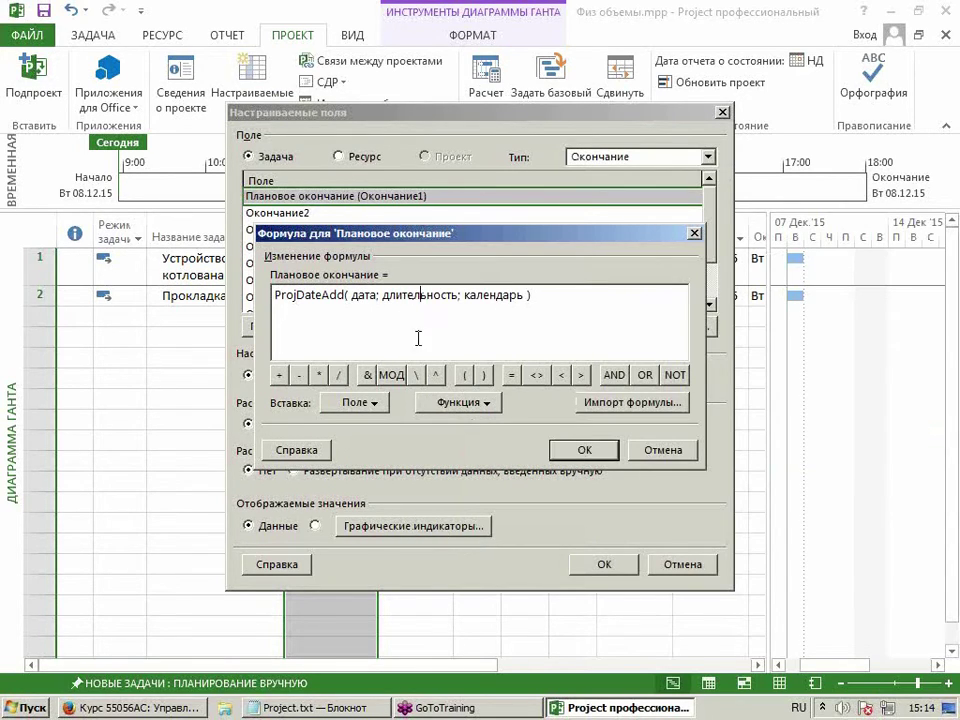
click(435, 402)
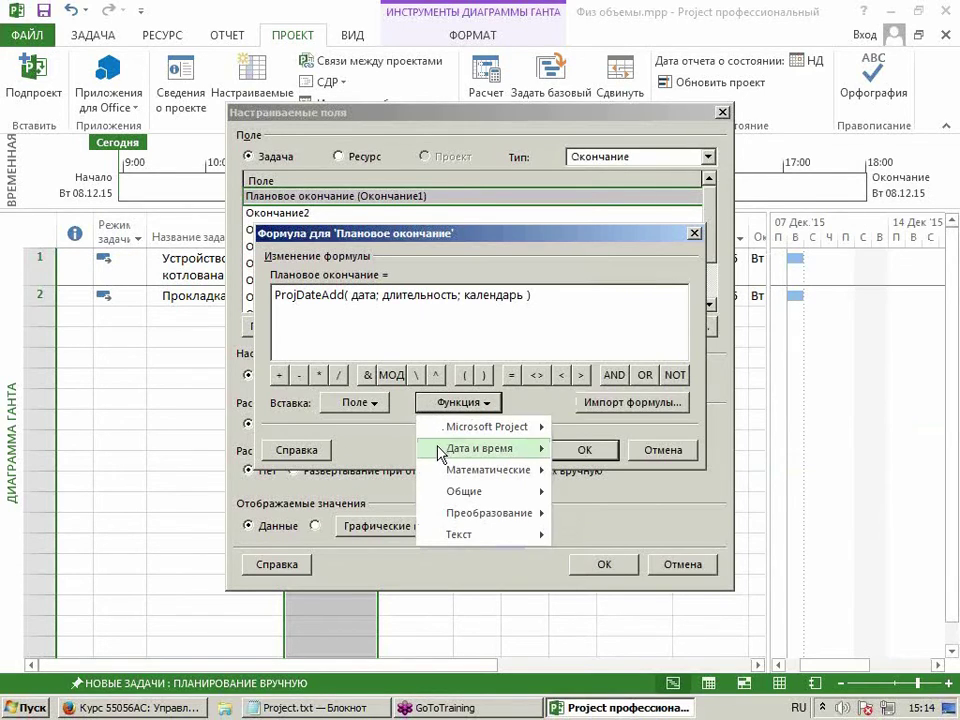
mouse_move(440, 450)
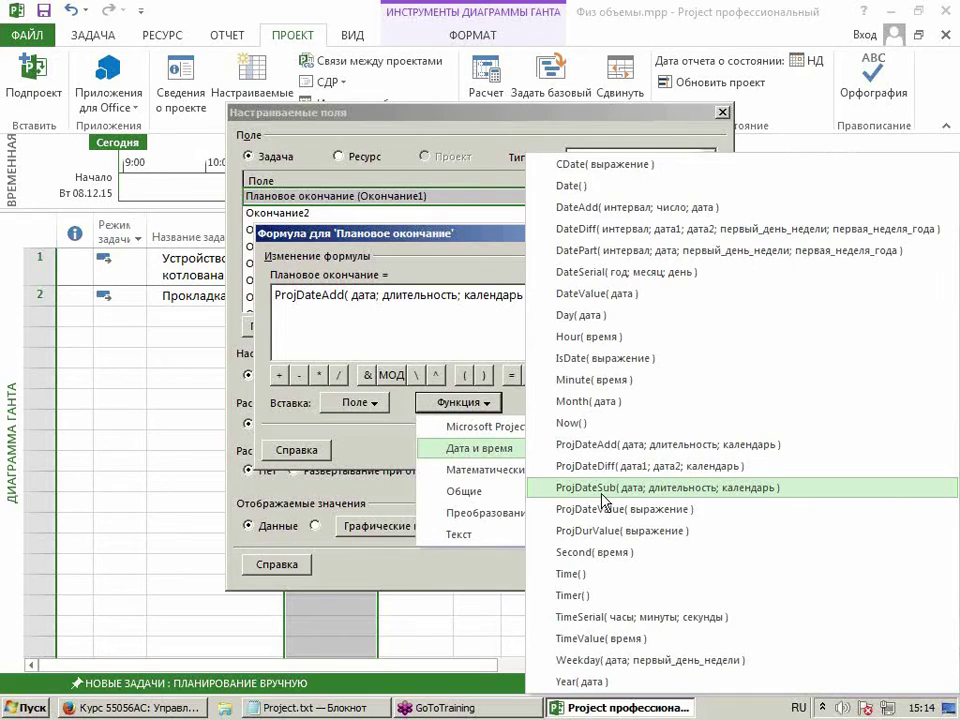
click(427, 300)
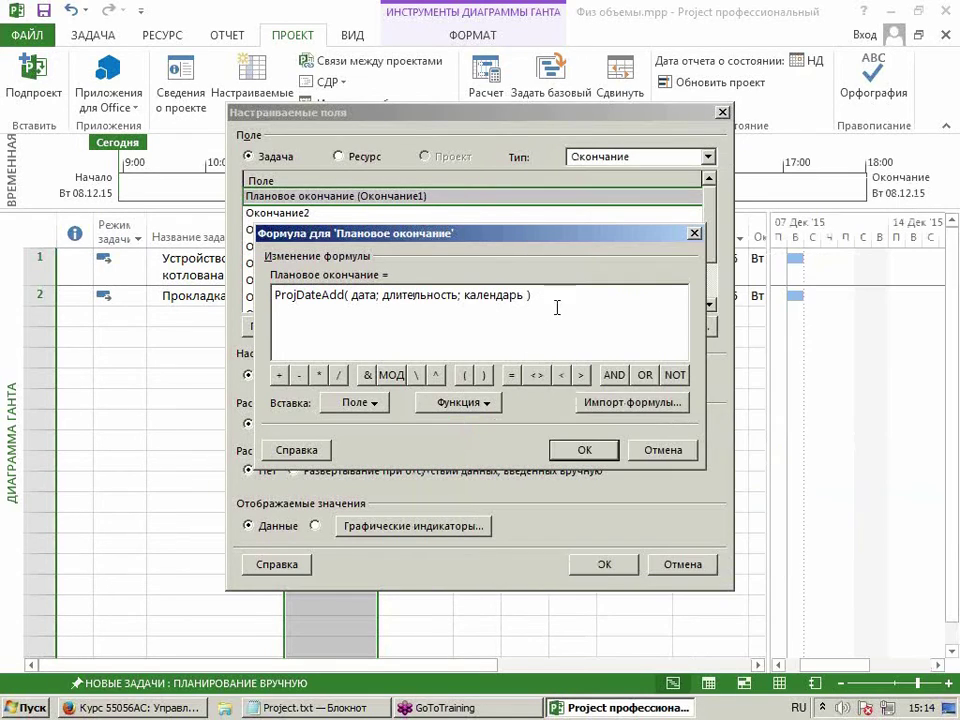
Remove the календарь argument from the ProjDateAdd formula and replace the дата argument with the [Начало] field.
drag(528, 296, 457, 296)
key(Delete)
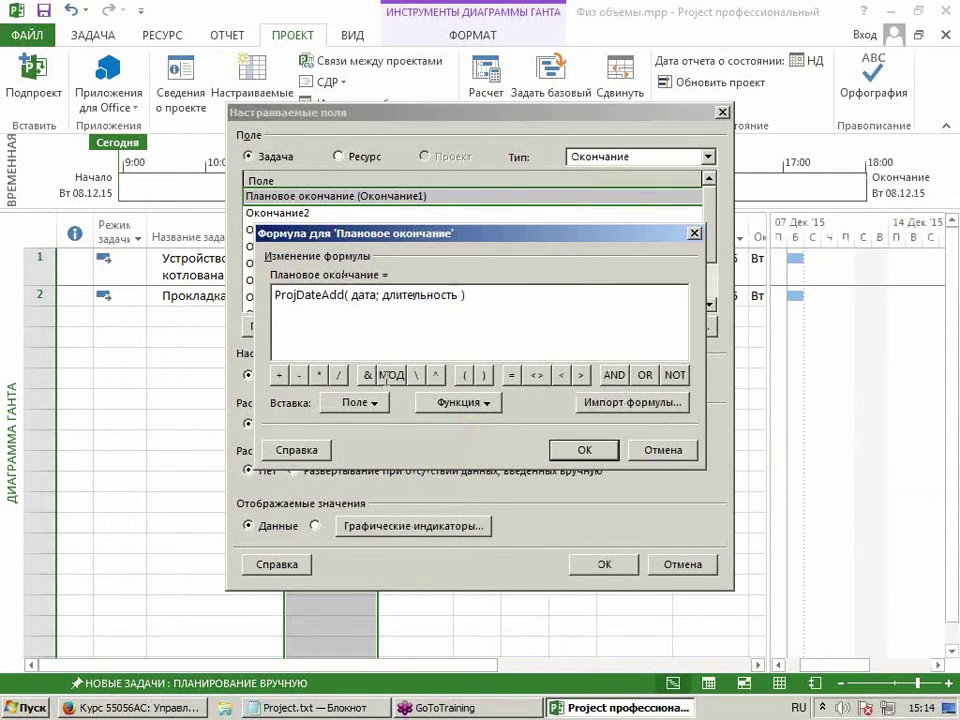
double_click(362, 296)
click(352, 404)
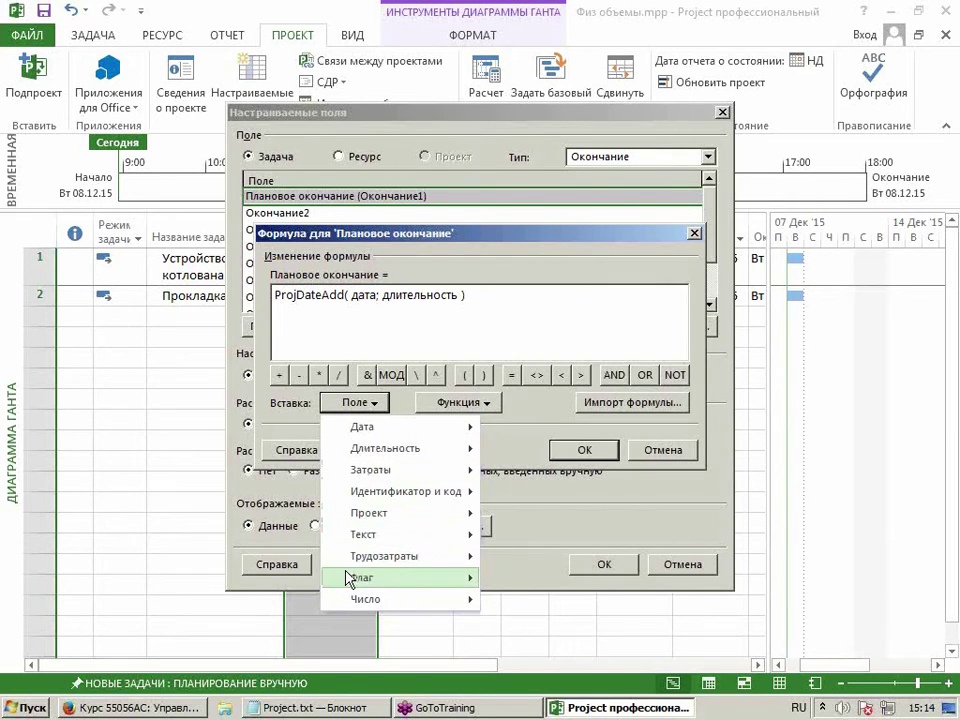
mouse_move(381, 435)
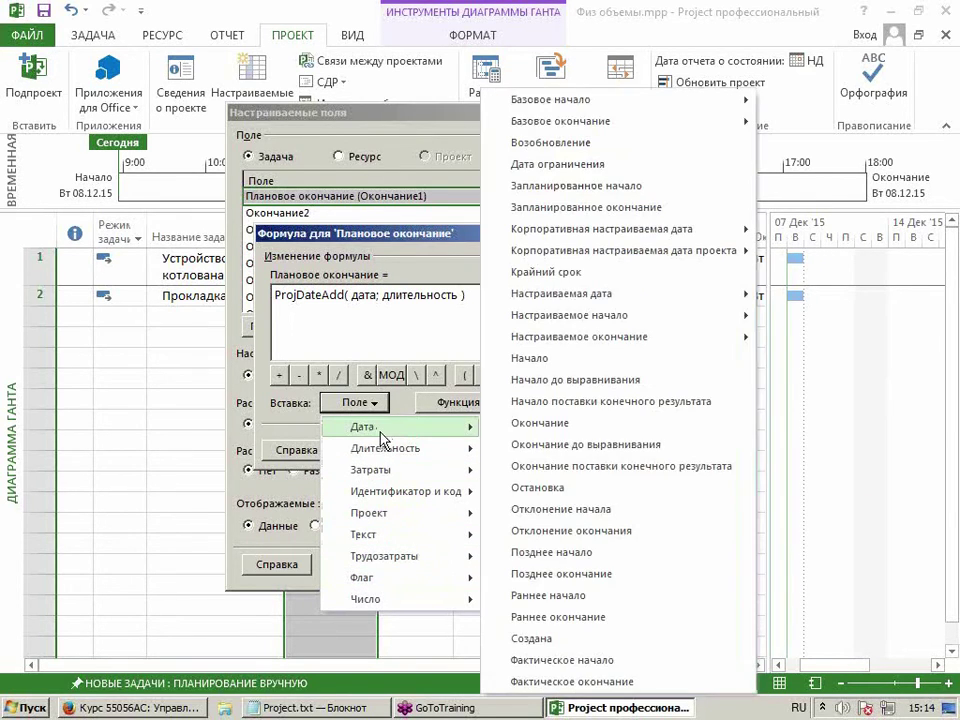
click(528, 358)
text(;)
Replace the длительность argument with the Плановая длительность (Длительность1) field, then apply the formula to Плановое окончание, replacing its existing data.
double_click(480, 295)
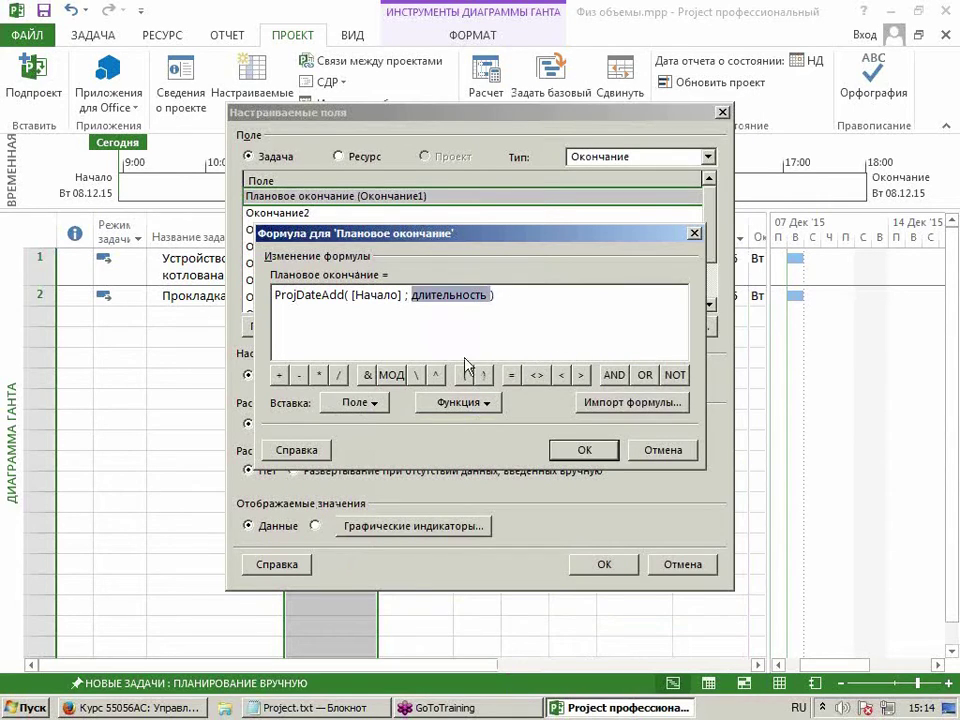
click(372, 404)
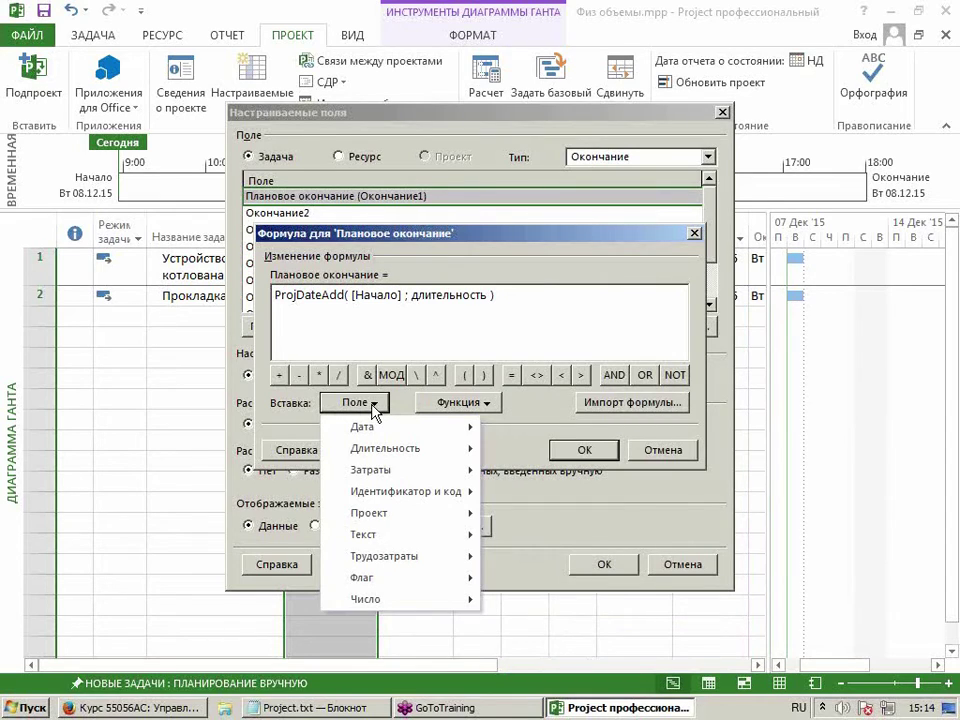
mouse_move(371, 450)
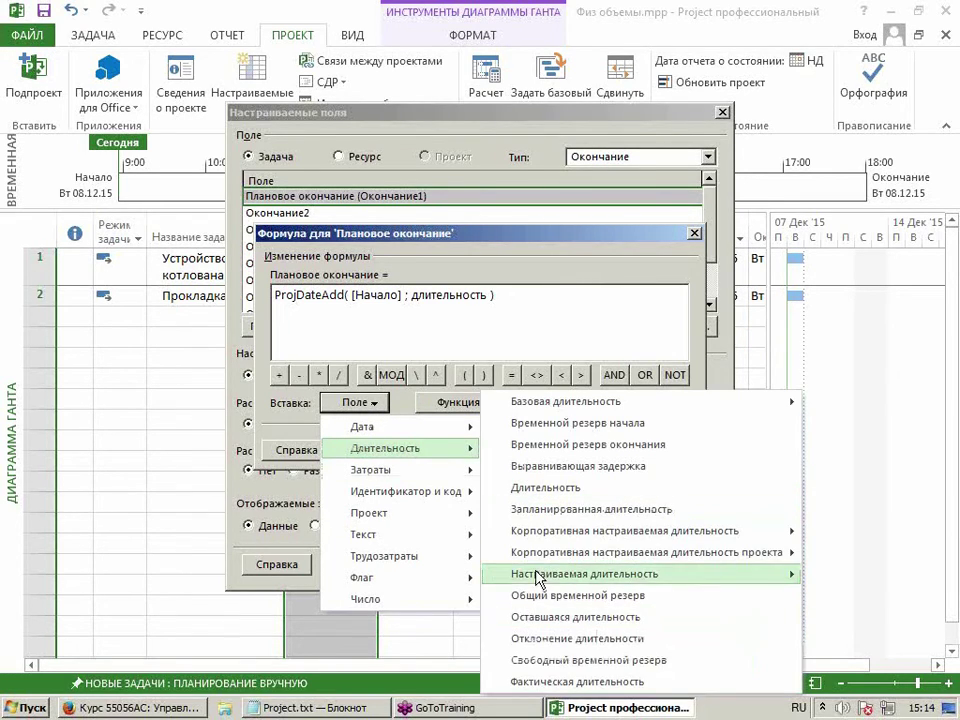
mouse_move(538, 577)
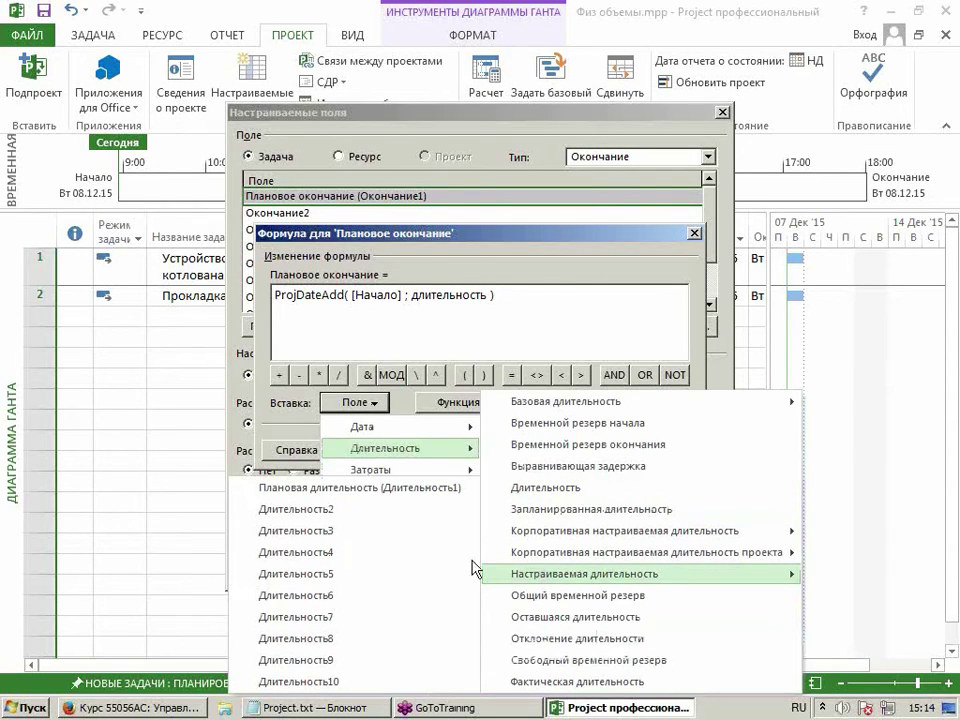
click(405, 490)
click(560, 451)
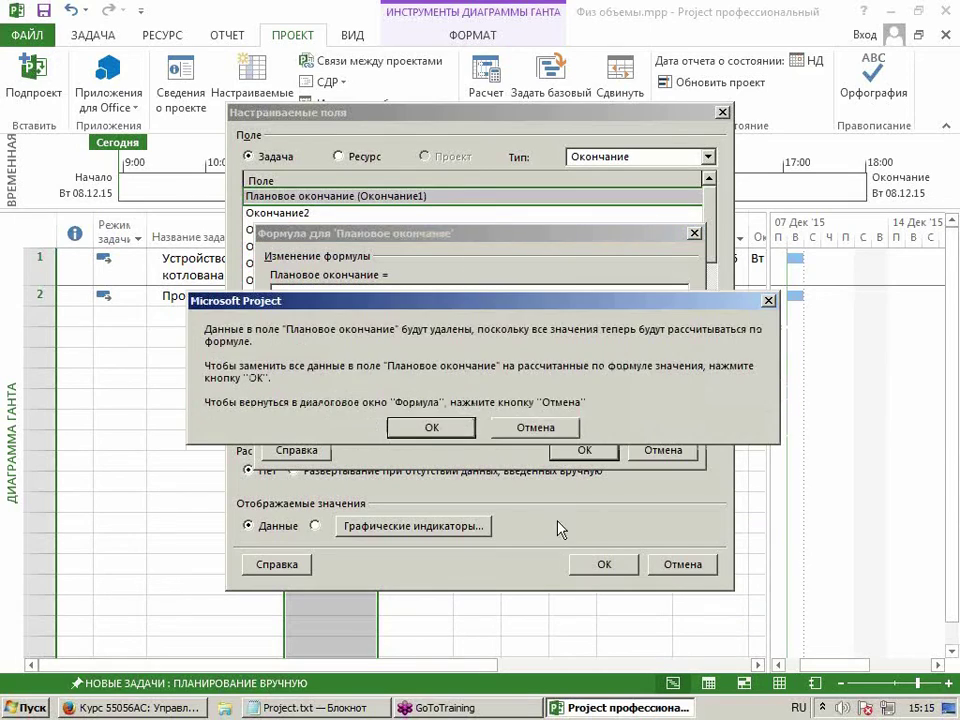
click(400, 366)
click(583, 560)
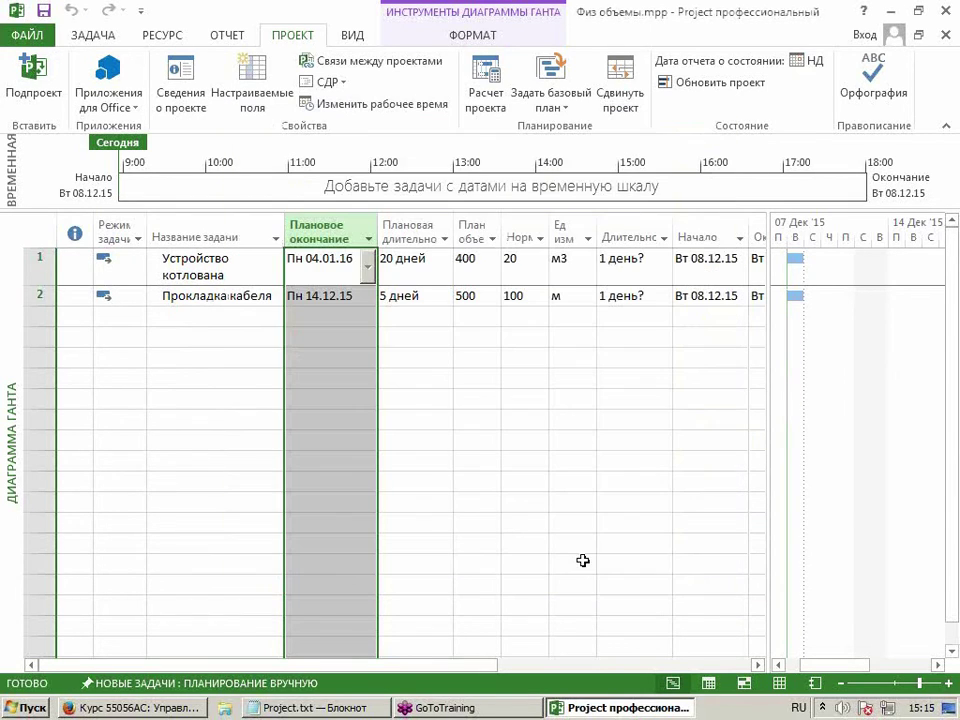
click(339, 264)
click(336, 295)
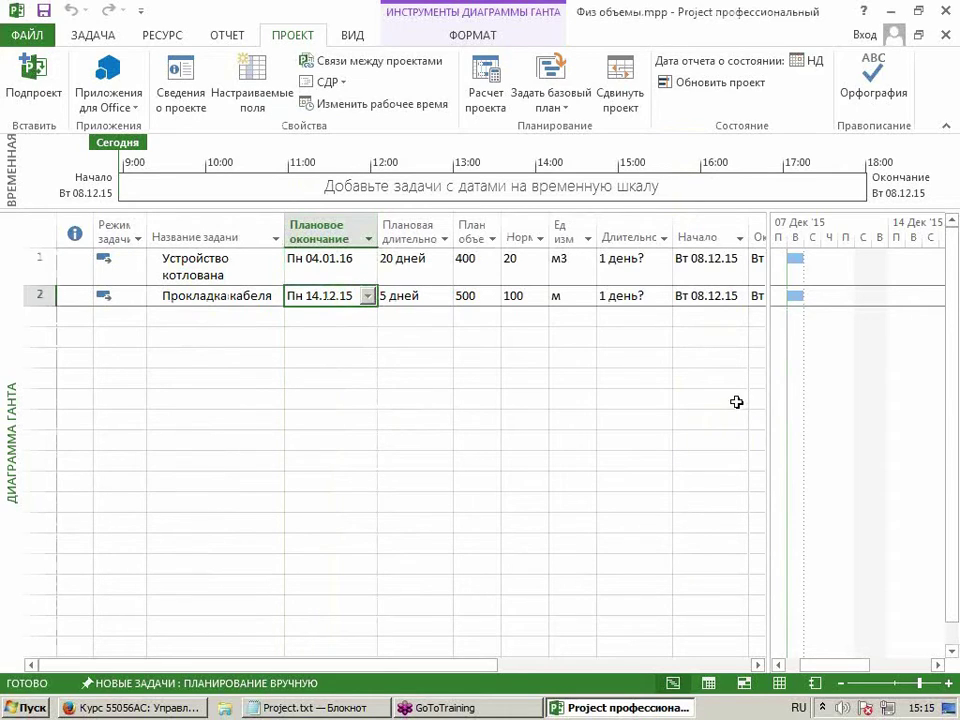
Move the Начало column directly before the Плановое окончание column and leave more room for the Gantt chart.
drag(767, 345, 588, 345)
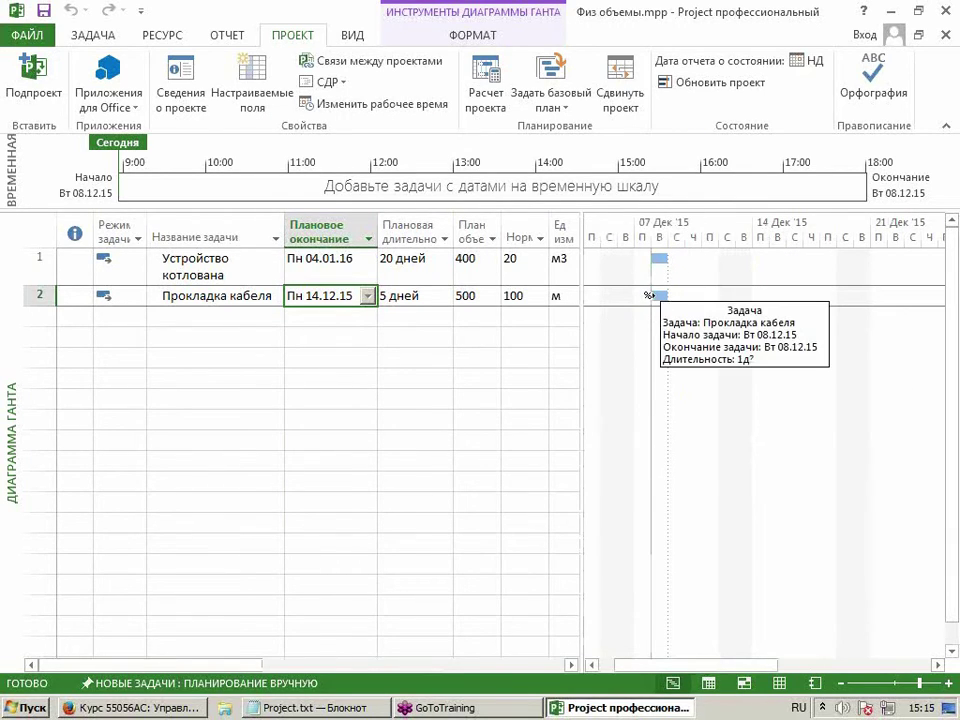
drag(580, 283, 792, 283)
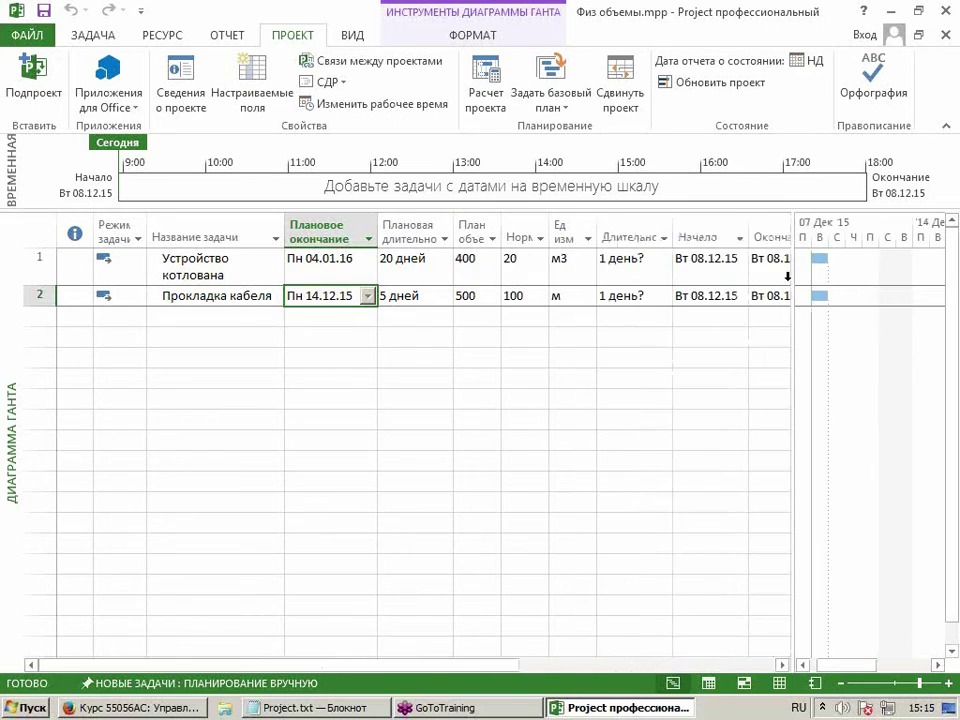
click(710, 236)
drag(710, 236, 274, 231)
drag(829, 336, 669, 330)
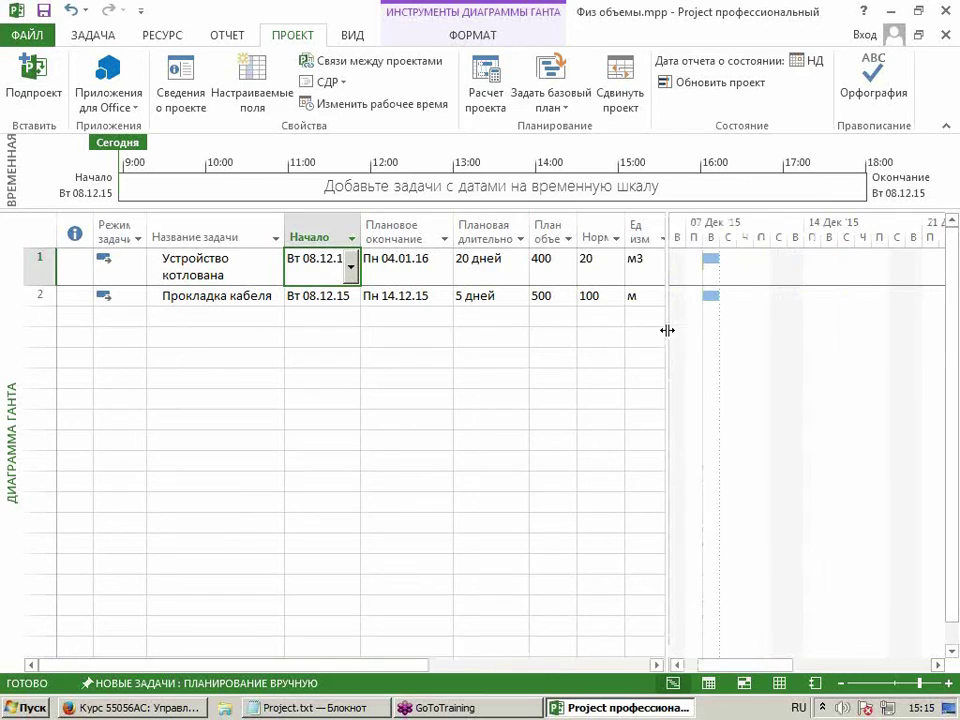
Compare the Начало and Плановое окончание dates of both tasks with their bars on the Gantt chart.
click(318, 226)
click(396, 227)
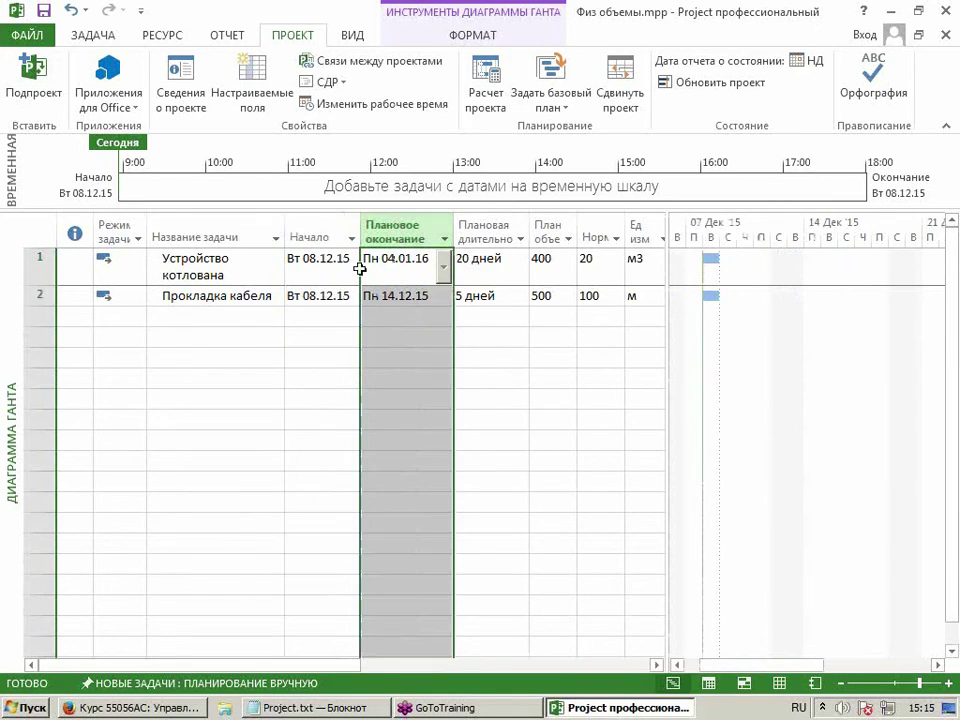
click(325, 263)
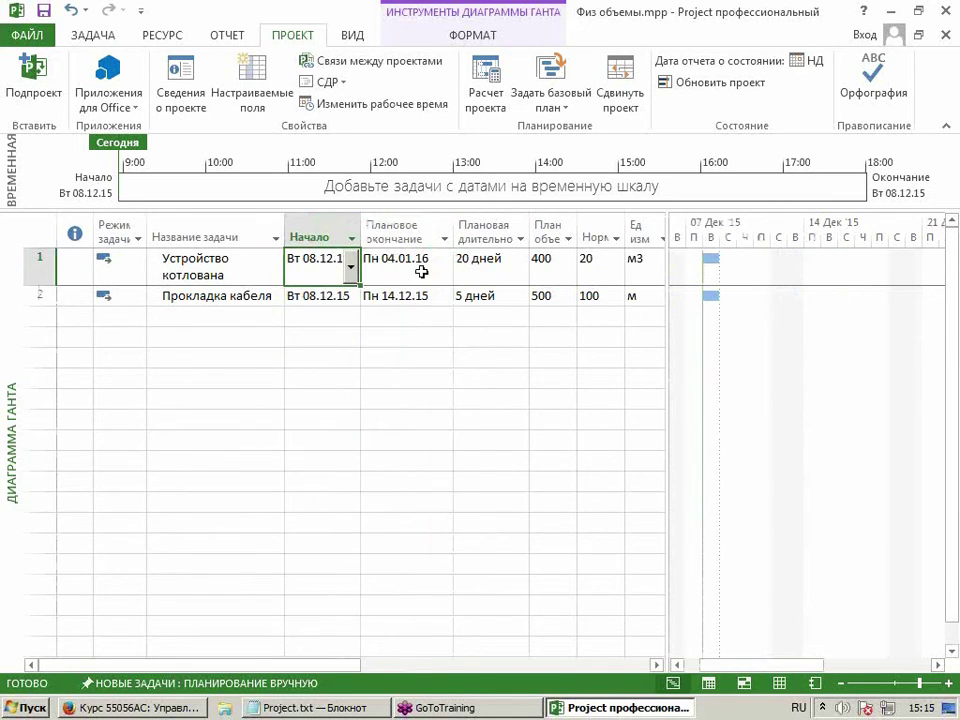
shift+click(422, 266)
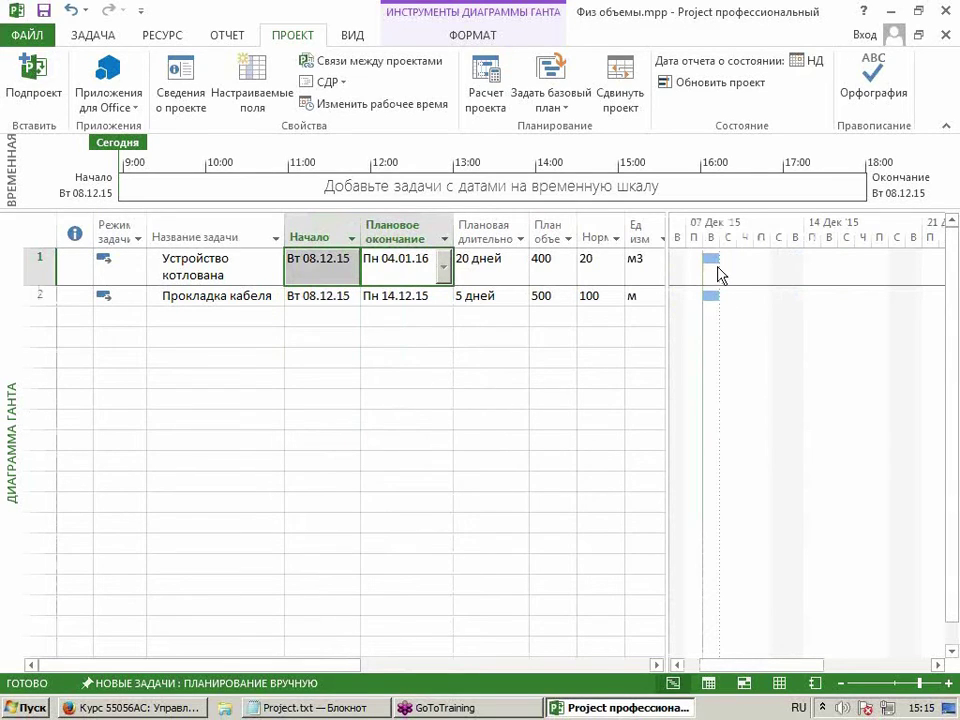
click(325, 297)
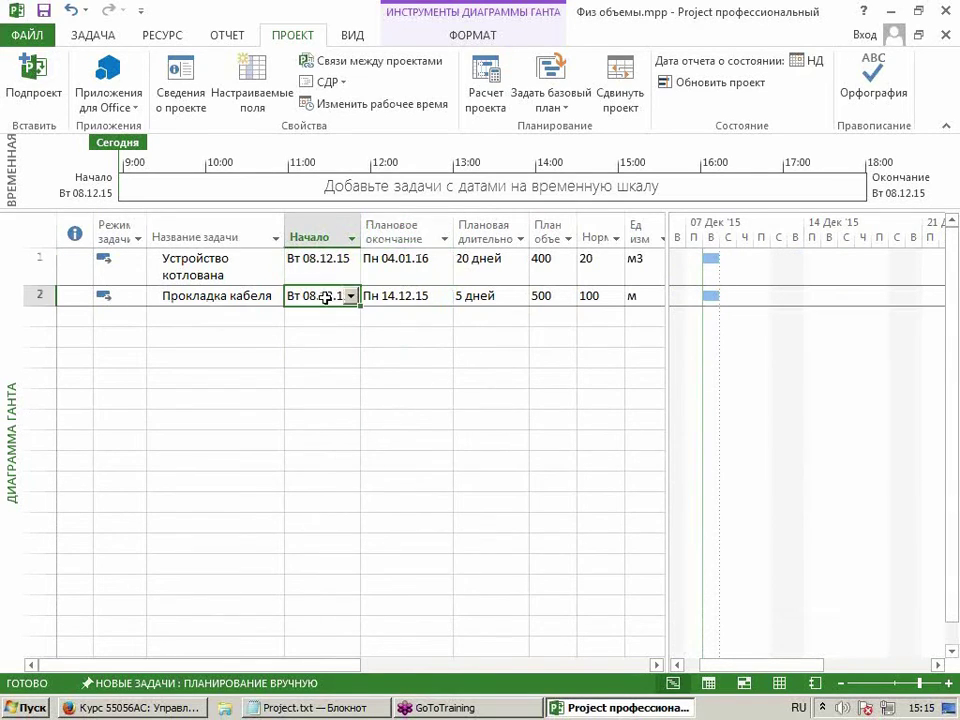
shift+click(415, 296)
click(348, 266)
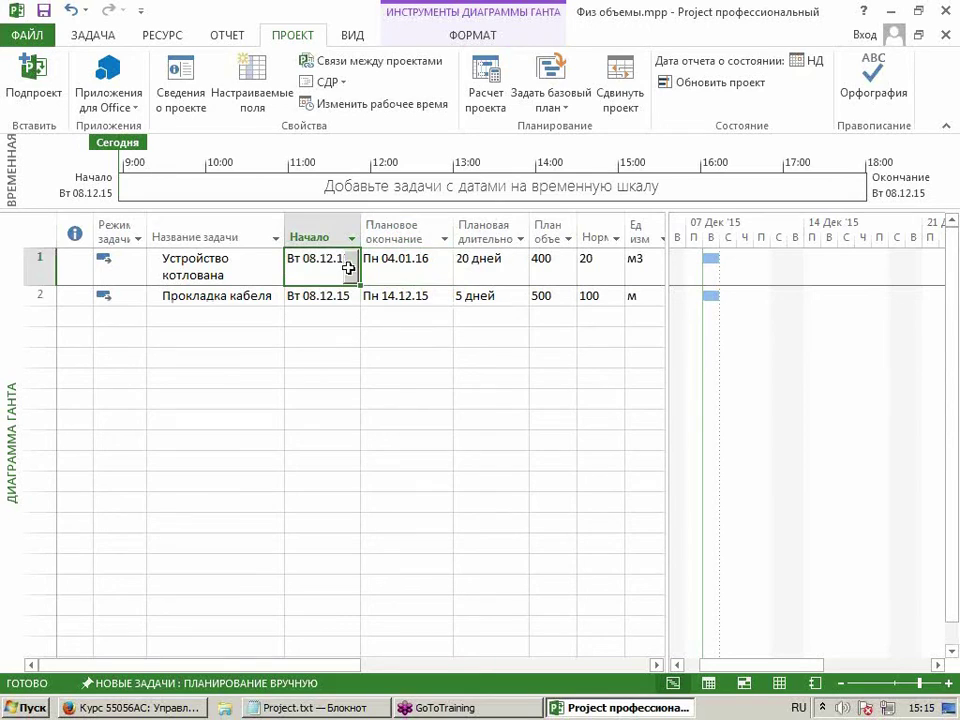
Change the Задача bar style so its bars run from Начало задачи to Плановое окончание, and check the bars along the timescale.
click(480, 36)
click(330, 88)
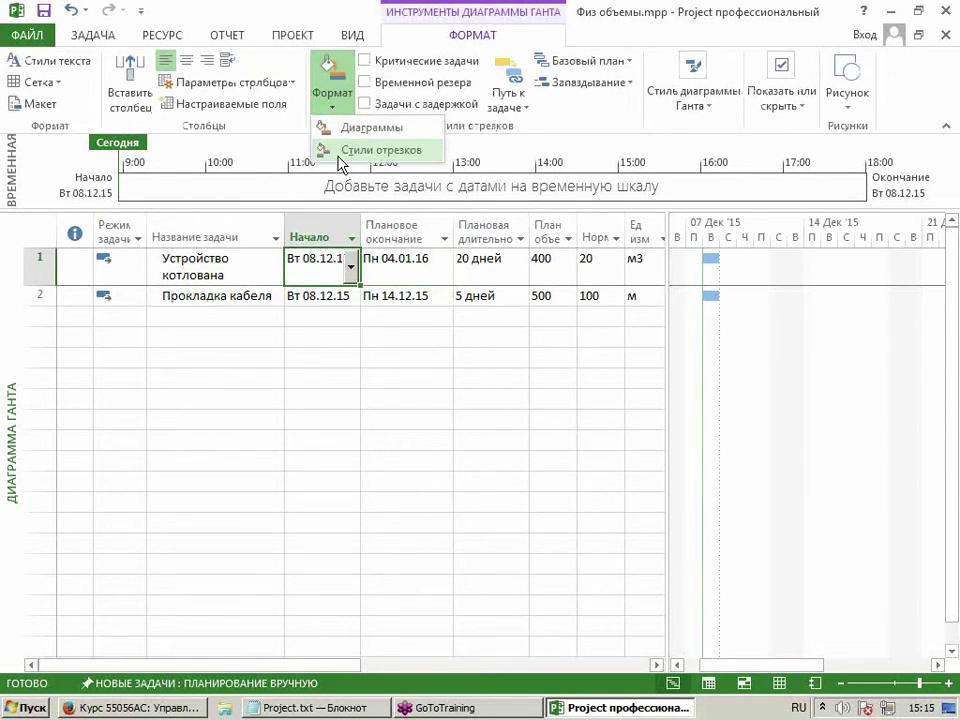
click(338, 151)
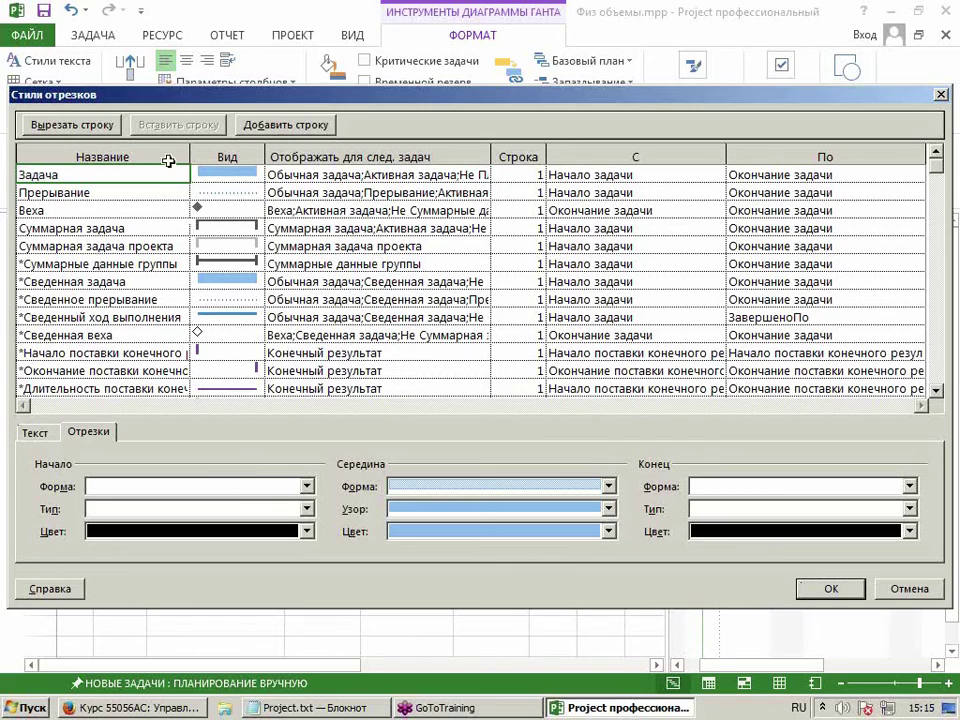
click(671, 174)
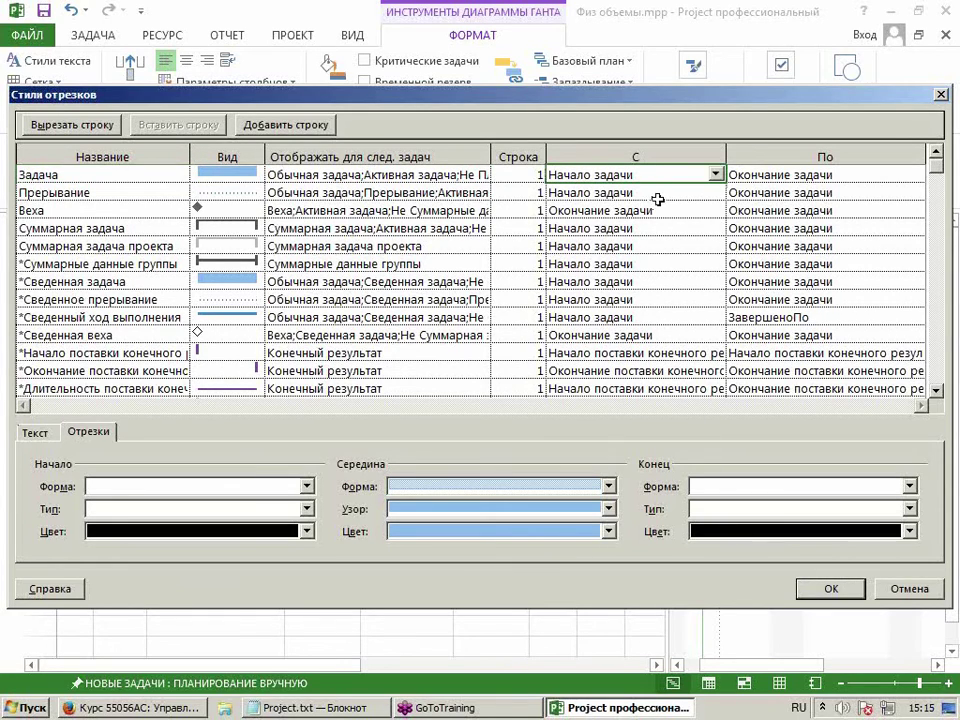
key(Tab)
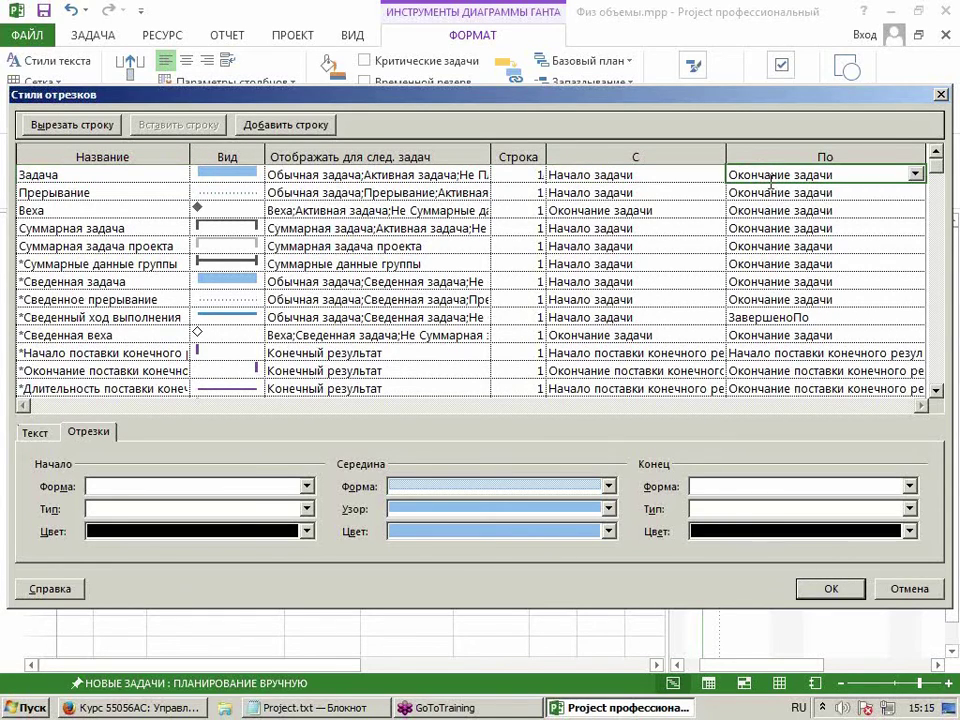
click(914, 174)
click(812, 281)
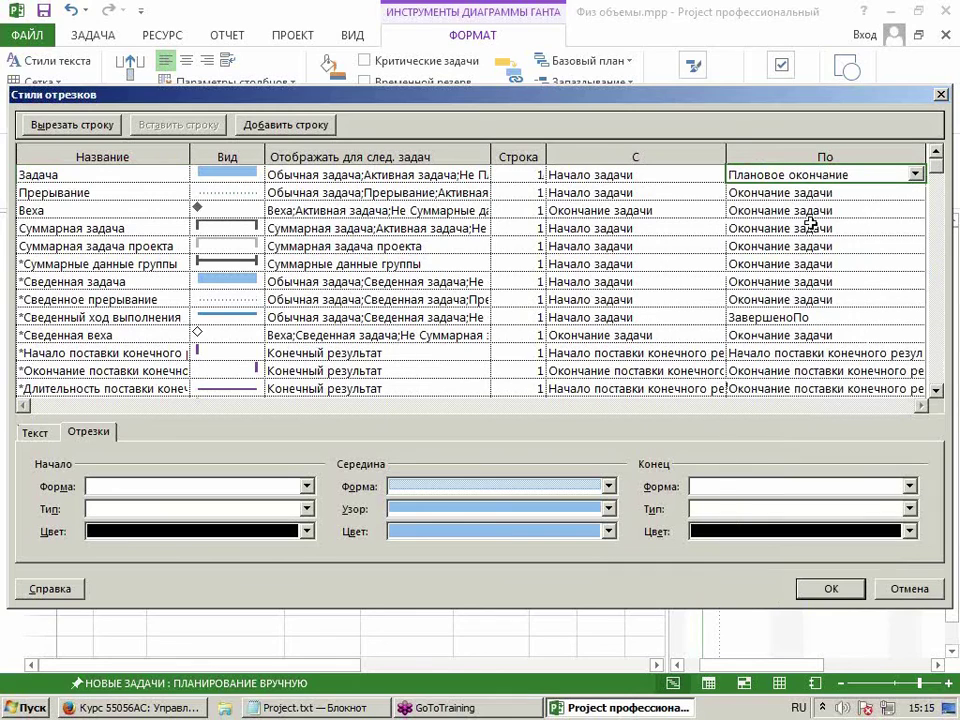
click(832, 589)
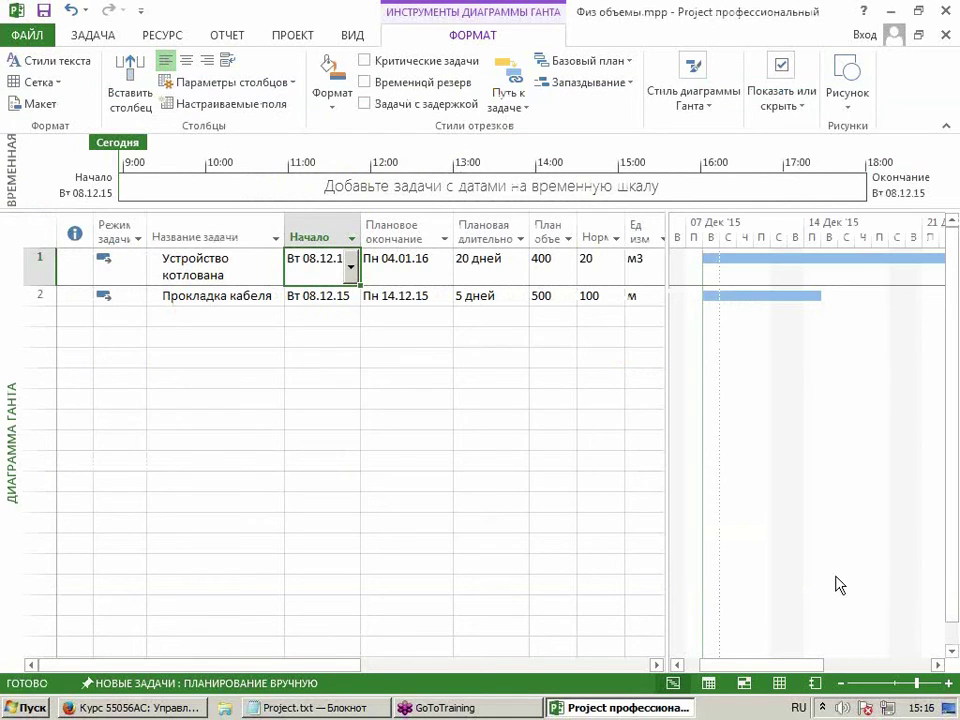
drag(754, 666, 898, 680)
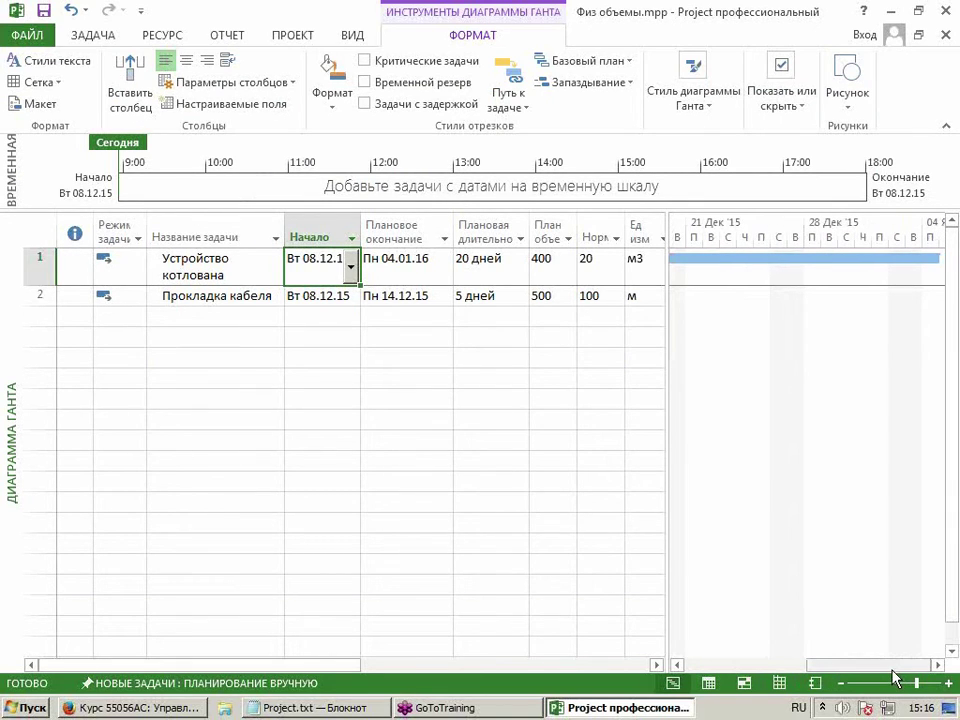
drag(845, 665, 714, 684)
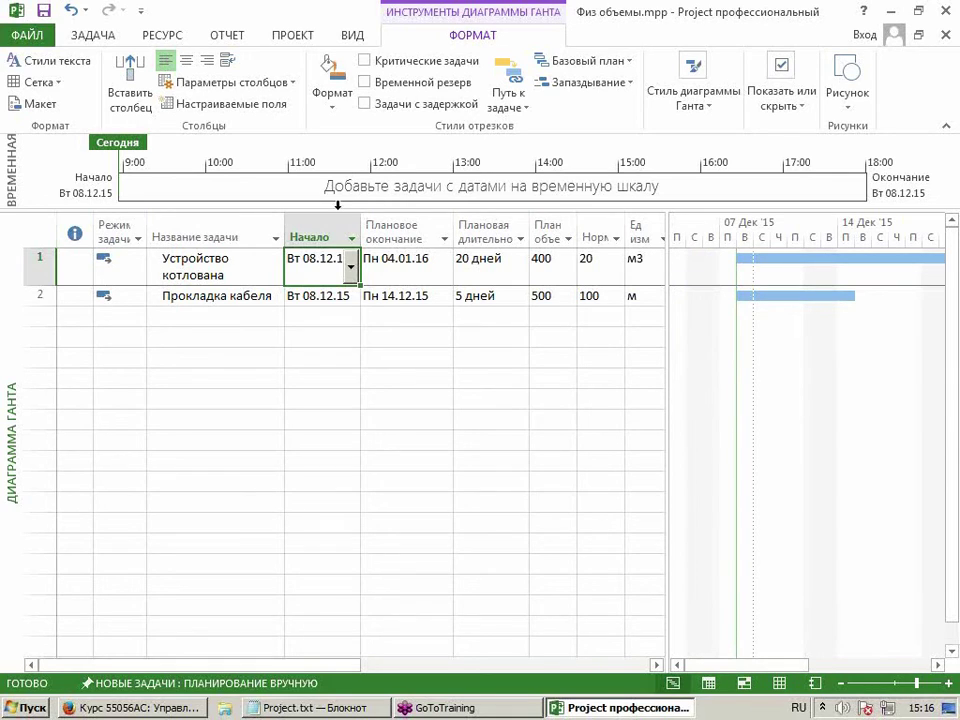
Insert a Число3 column between the Начало and Плановое окончание columns.
click(332, 234)
click(386, 250)
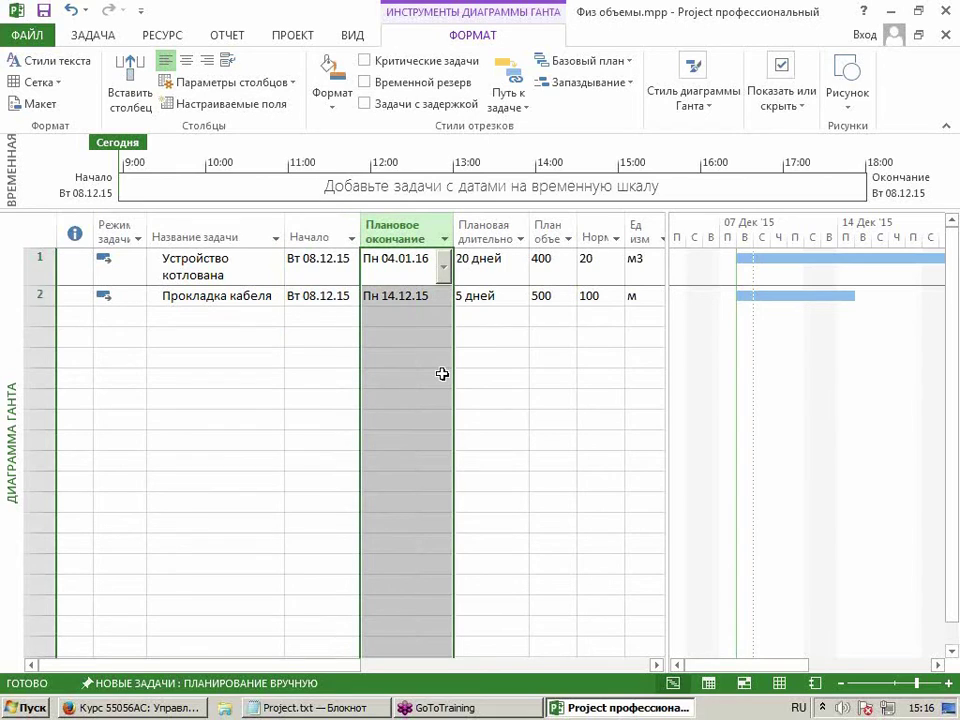
key(Insert)
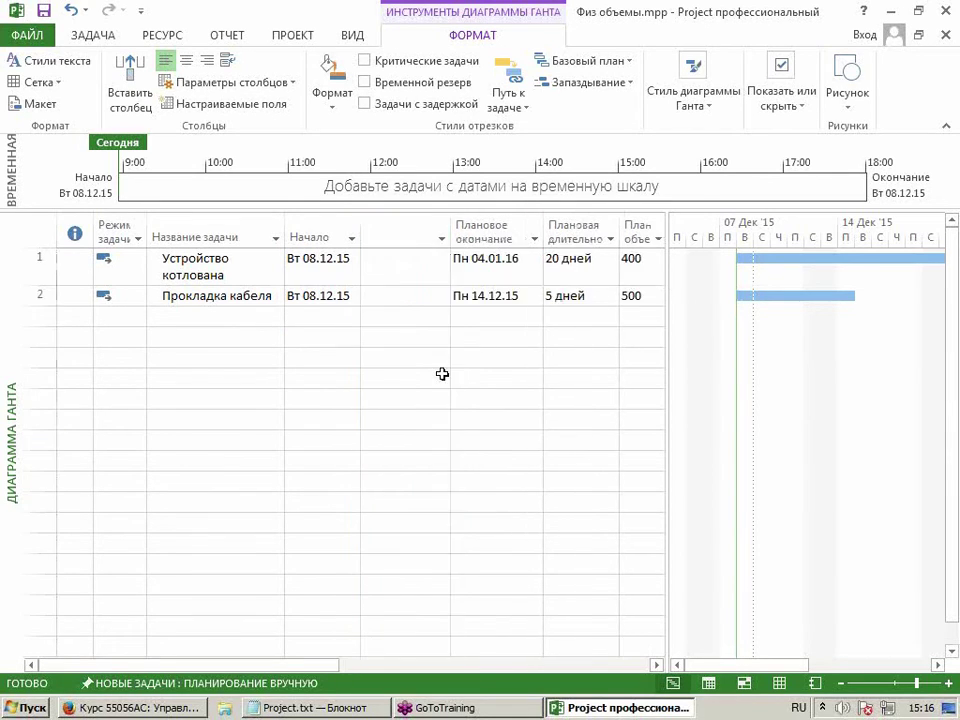
text(число1 ( Норма)
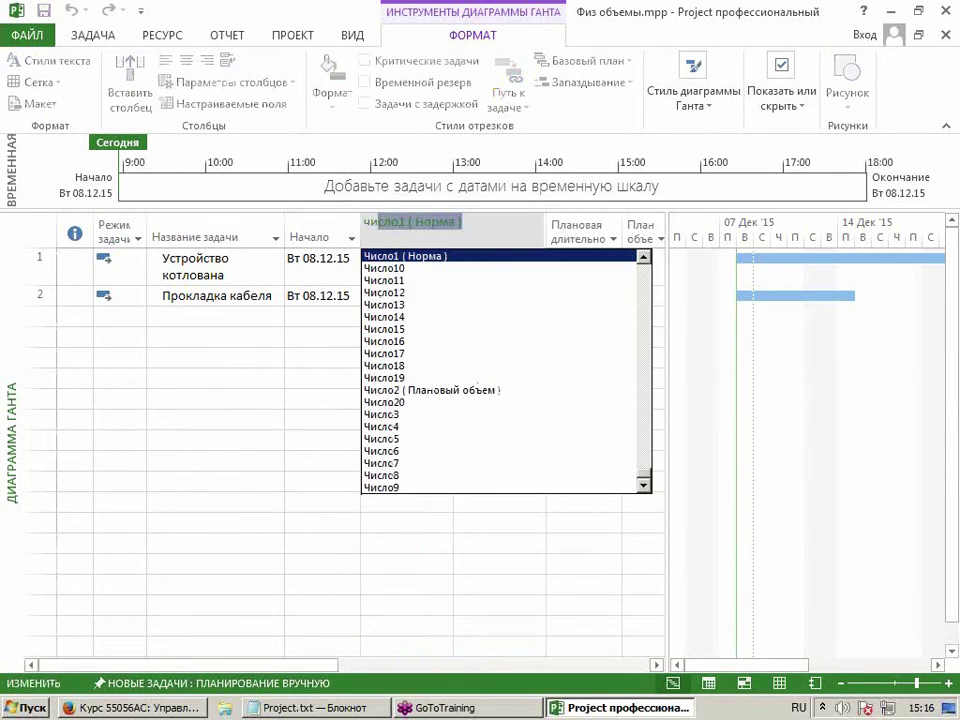
click(403, 416)
Rename the Число3 column to "Фактический объем".
click(407, 223)
click(408, 231)
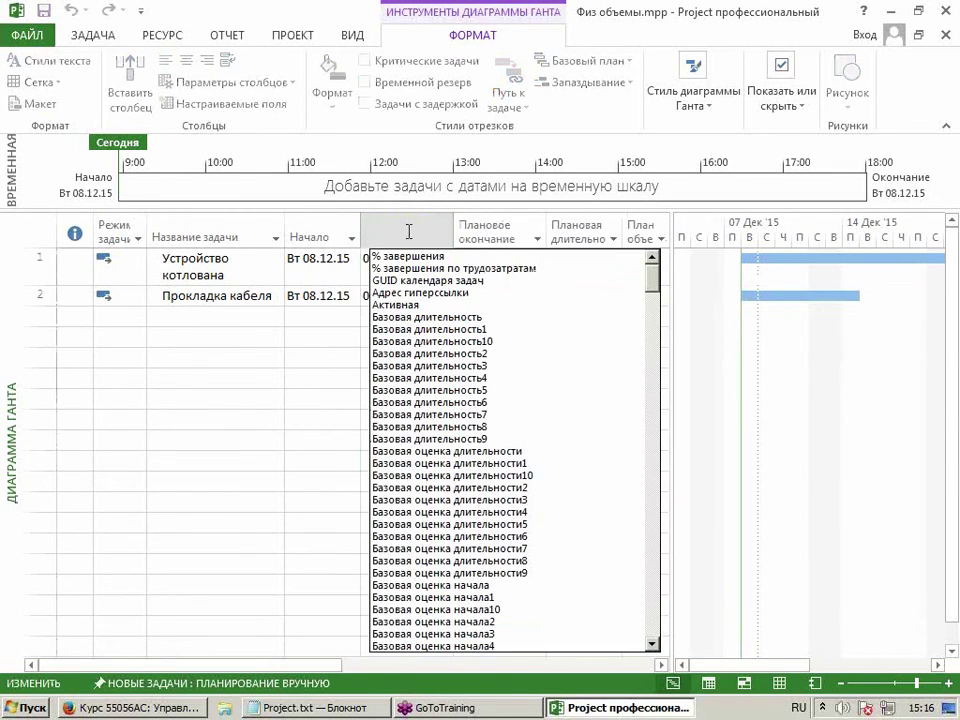
text(факт.)
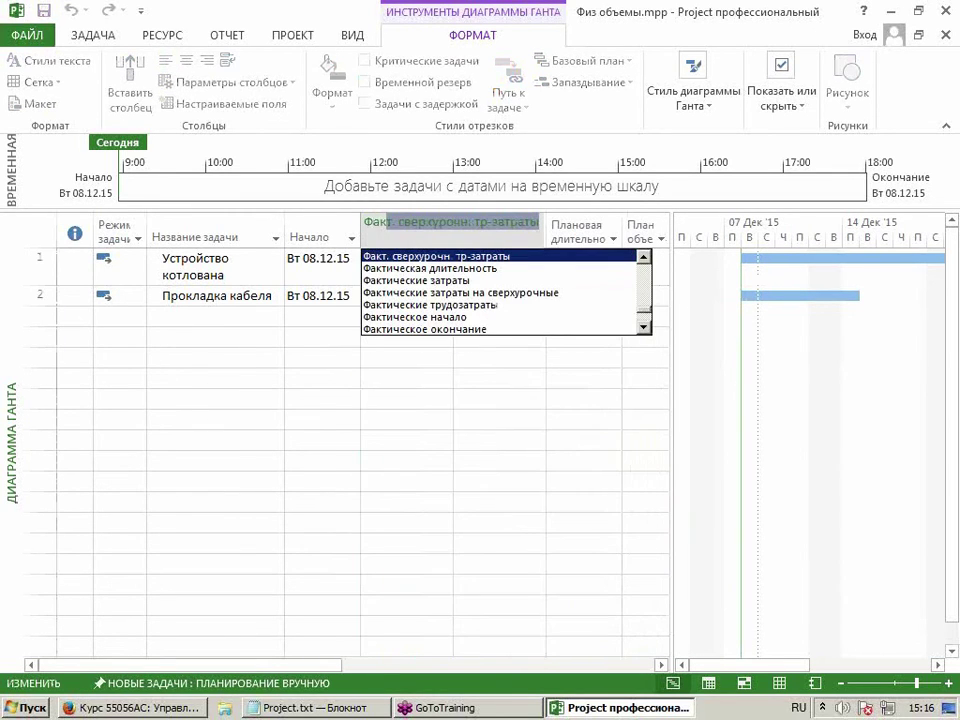
key(BackSpace)
key(BackSpace)
key(BackSpace)
text(ический объем)
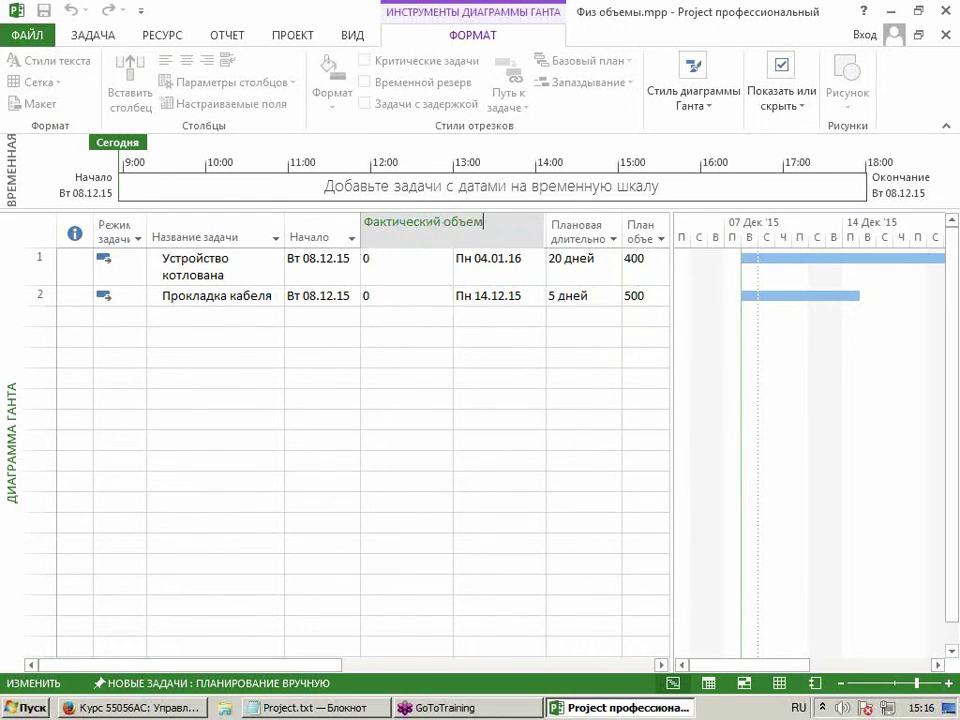
key(Return)
click(401, 268)
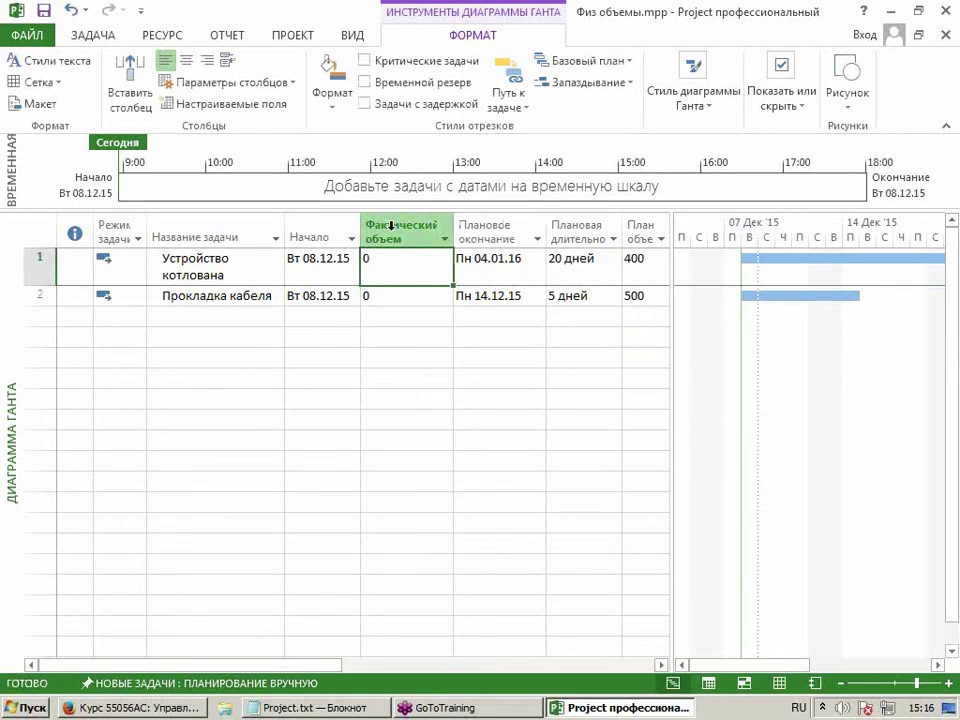
Insert a Число4 column before Фактический объем and rename it to "Оставшийся объем".
click(391, 226)
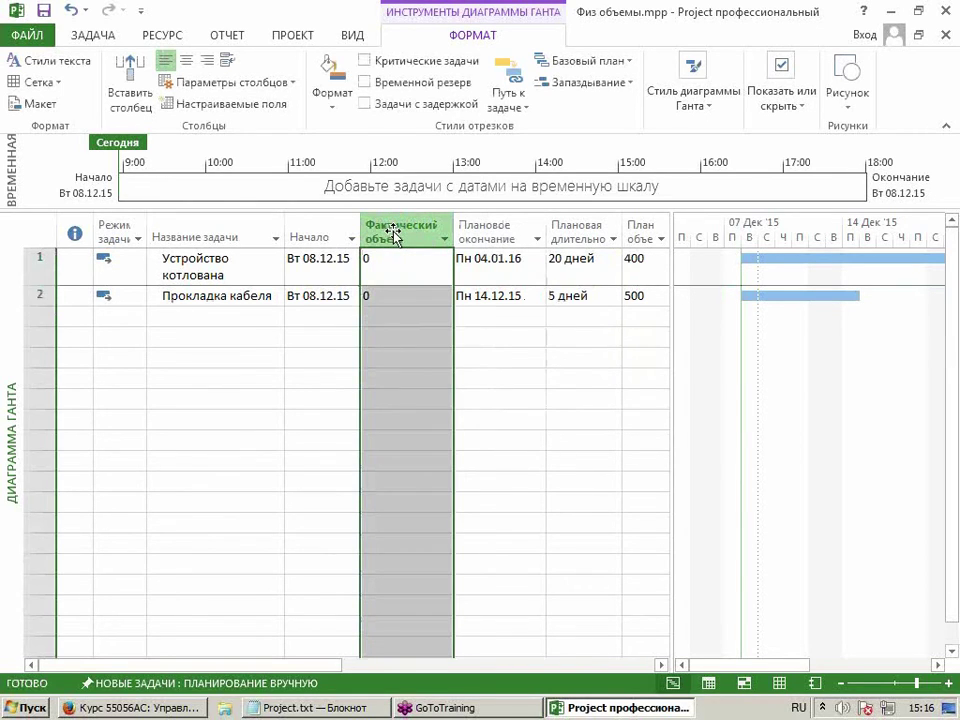
double_click(392, 226)
text(число1 ( Норма)
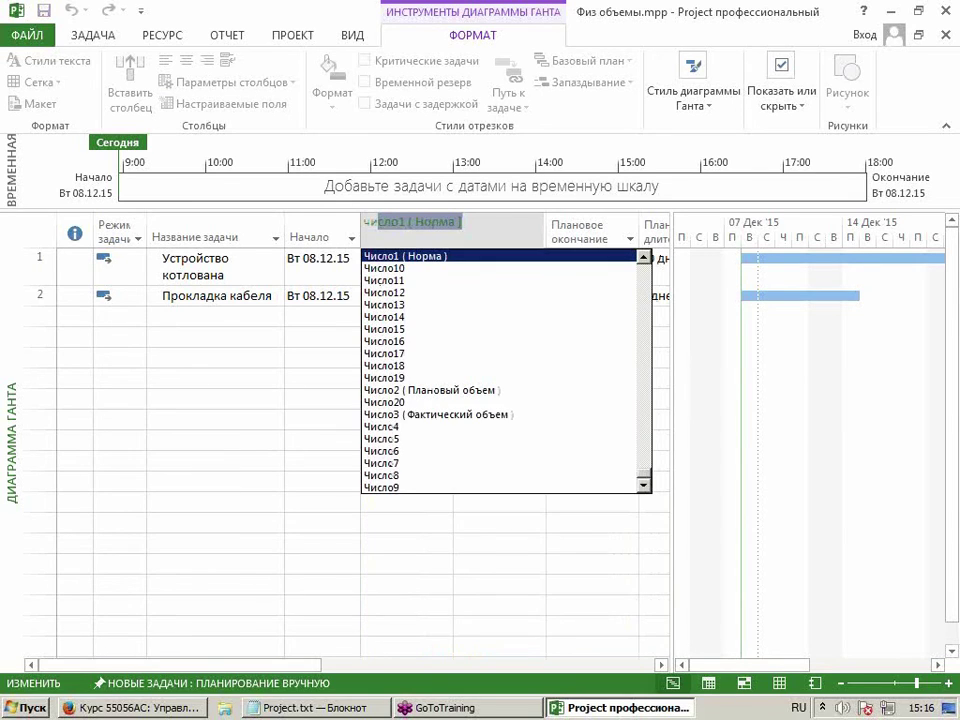
click(440, 426)
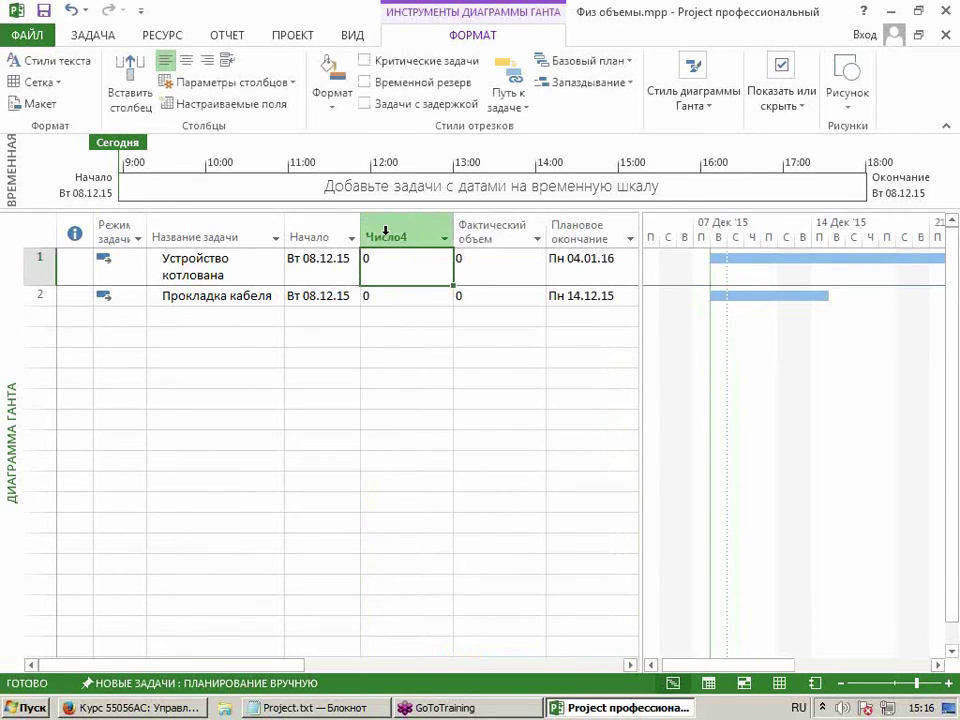
double_click(389, 238)
text(оставши)
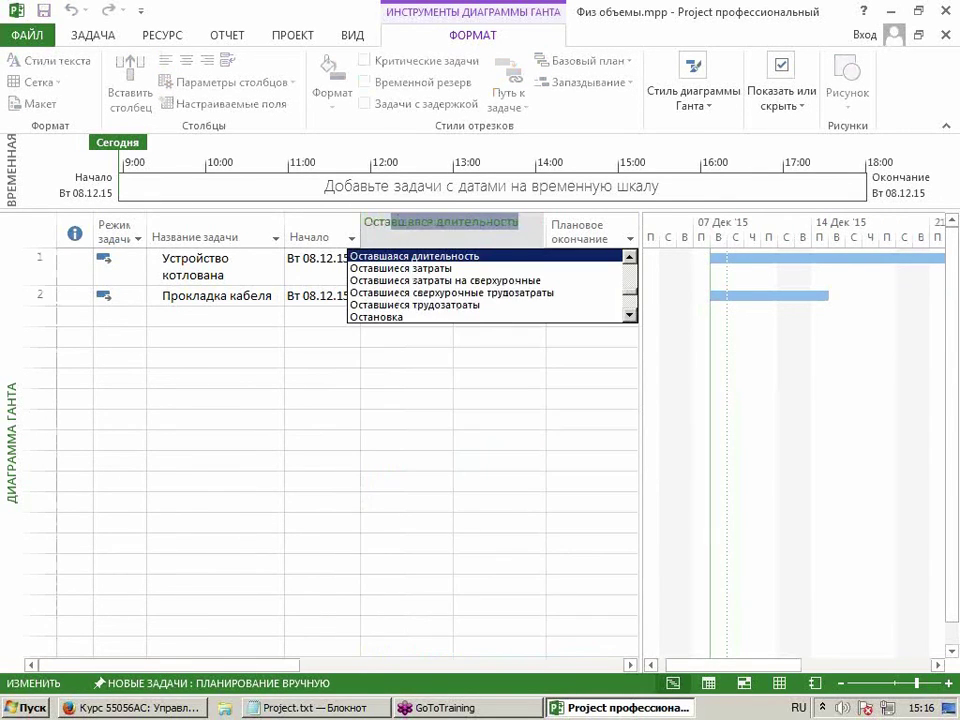
text(йся объем)
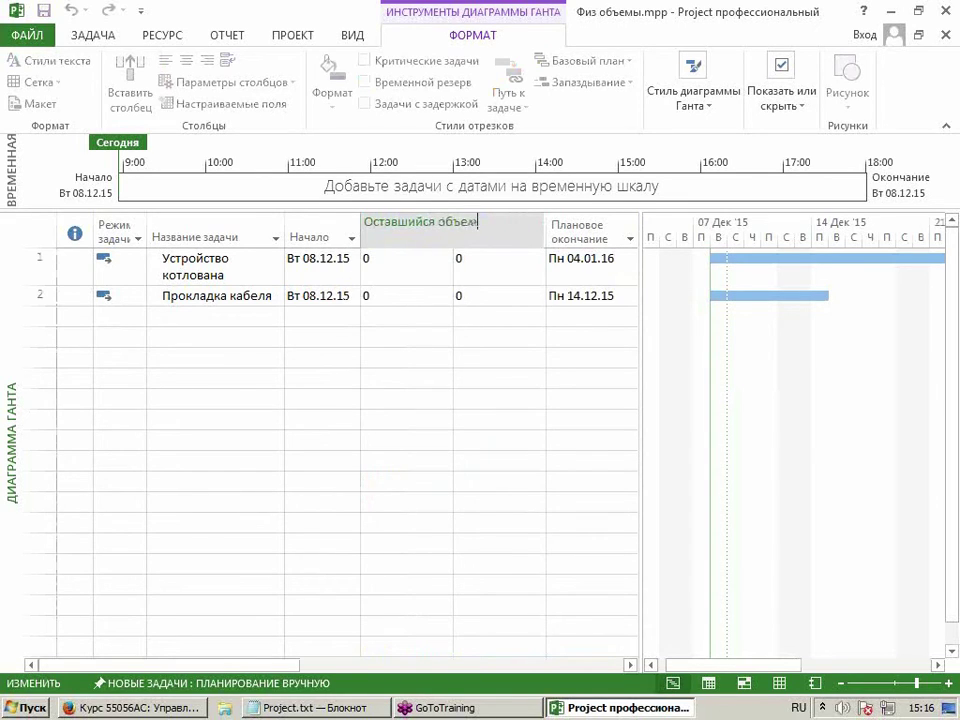
key(Return)
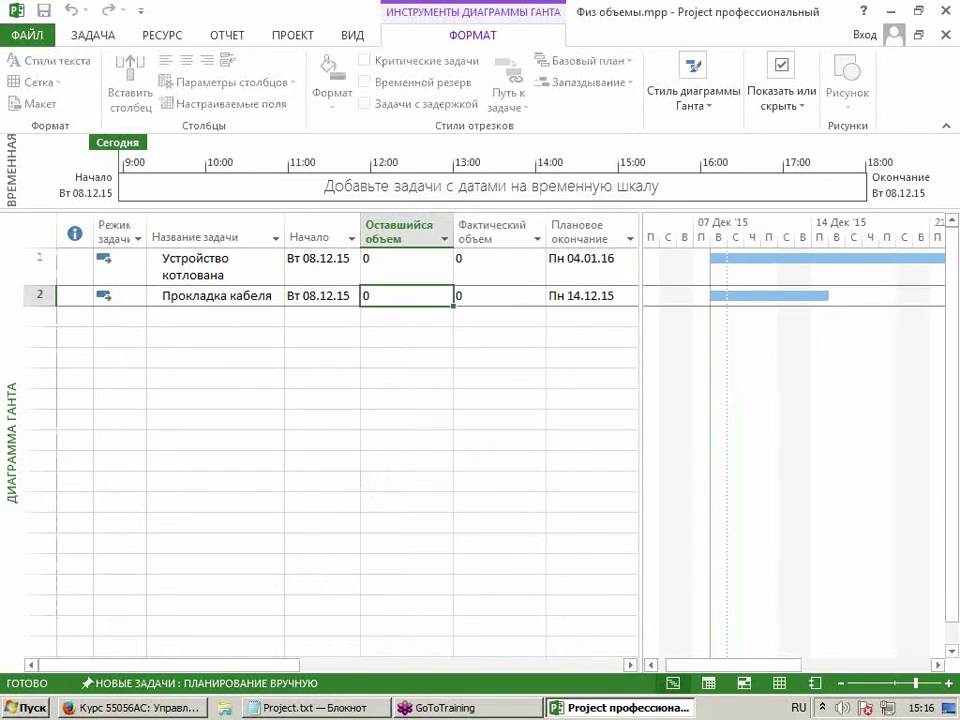
Start a formula for the custom field Оставшийся объем with [Плановый объем] followed by a minus sign.
click(497, 232)
click(404, 227)
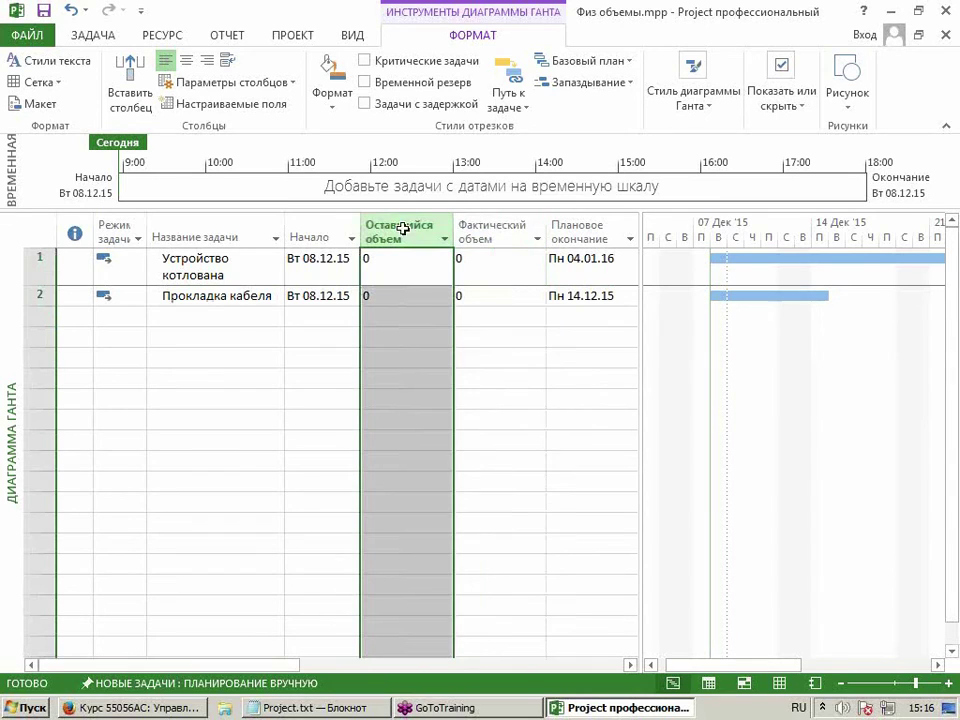
click(283, 36)
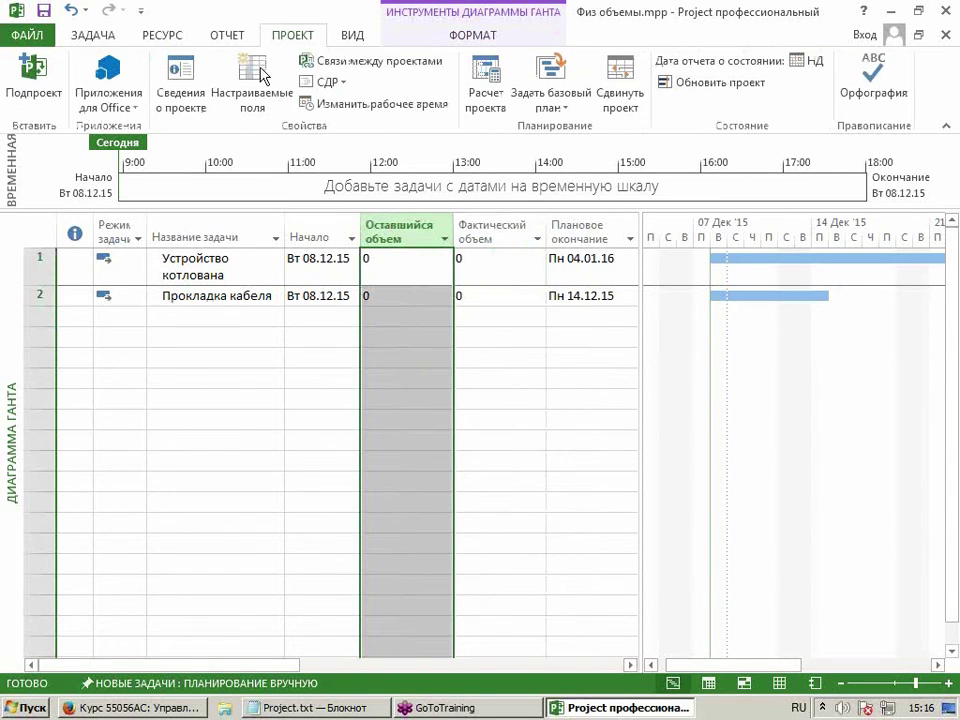
click(238, 82)
click(458, 378)
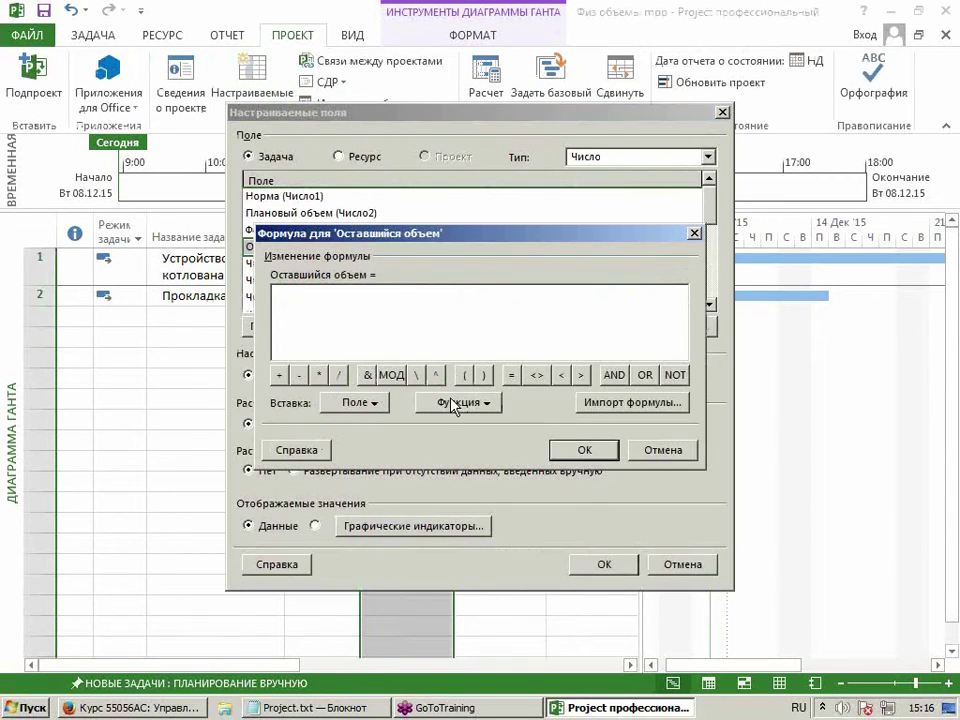
click(362, 402)
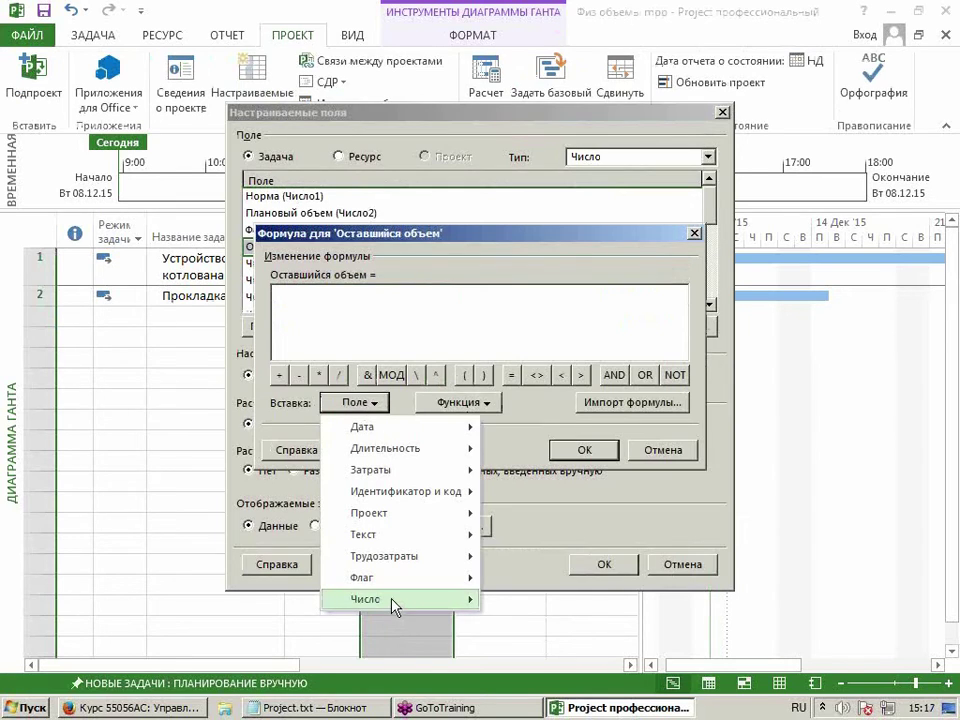
mouse_move(410, 605)
mouse_move(586, 476)
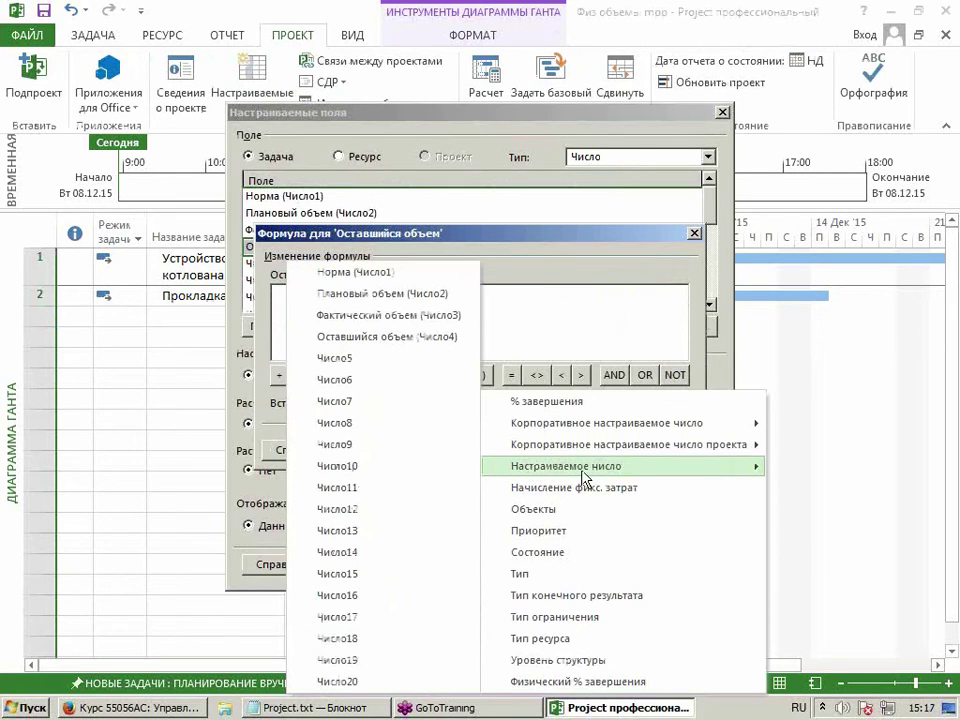
click(367, 298)
click(300, 376)
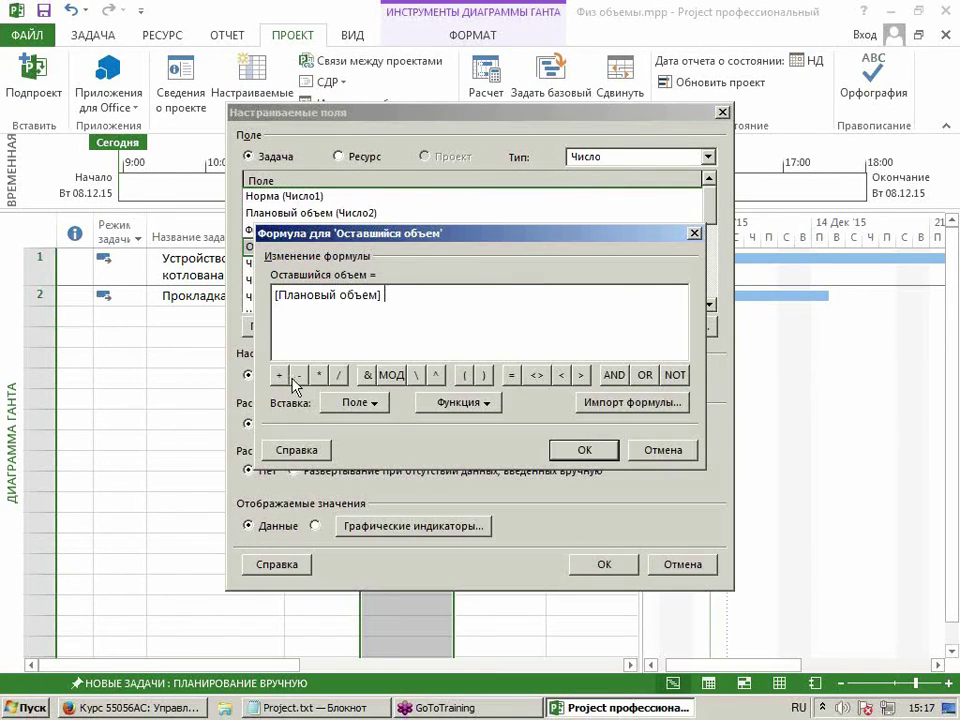
Complete the Оставшийся объем formula by subtracting [Фактический объем], apply it with existing data replaced, and check the calculated cells.
click(360, 402)
mouse_move(372, 605)
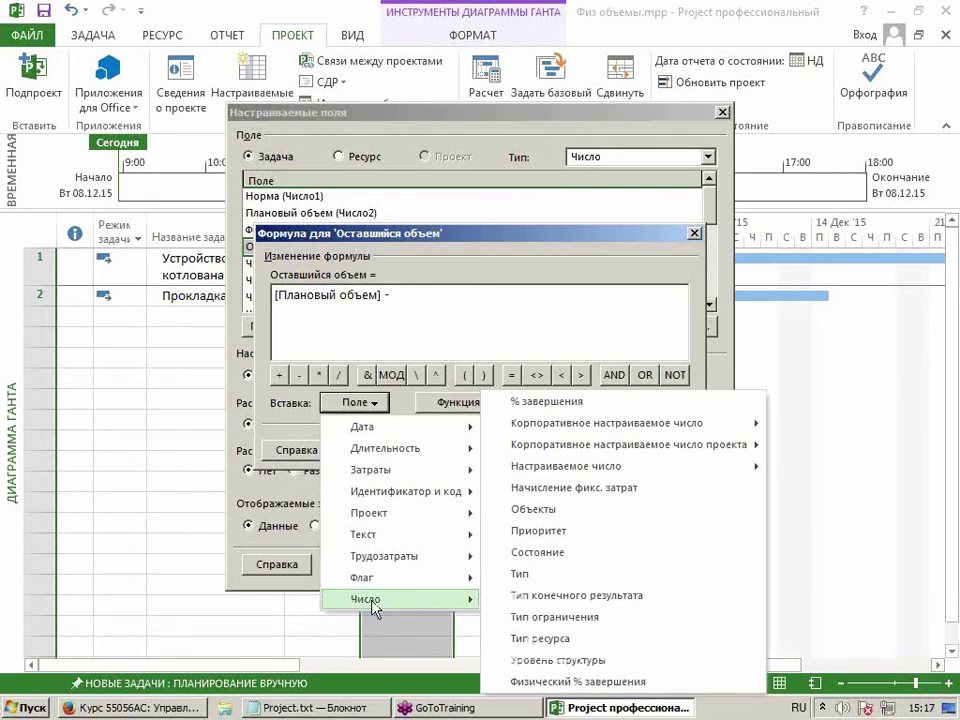
mouse_move(553, 468)
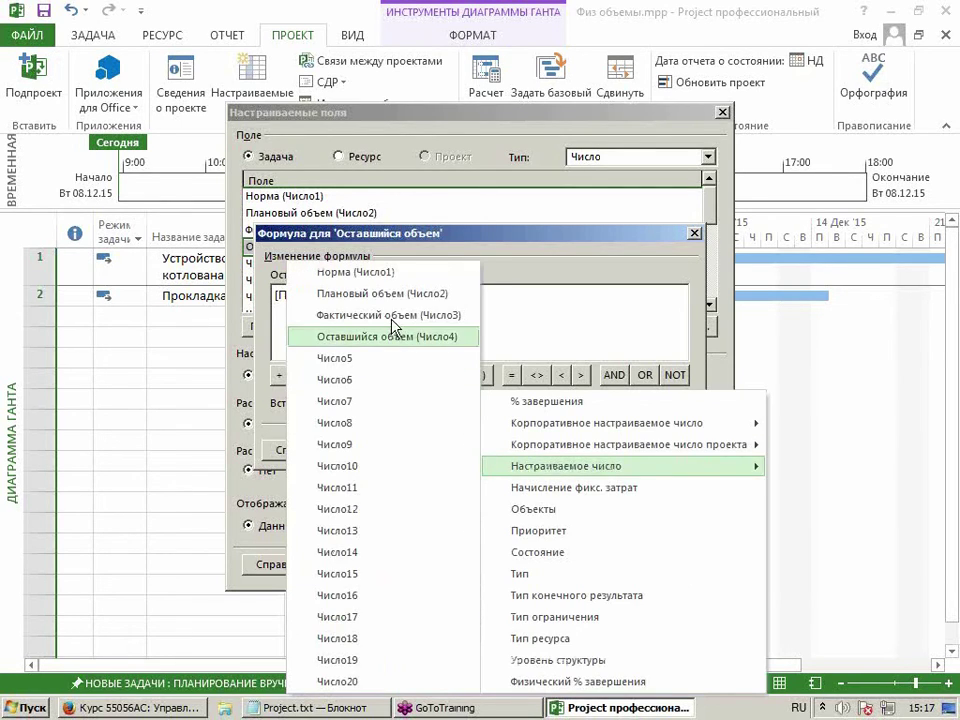
click(355, 316)
click(562, 451)
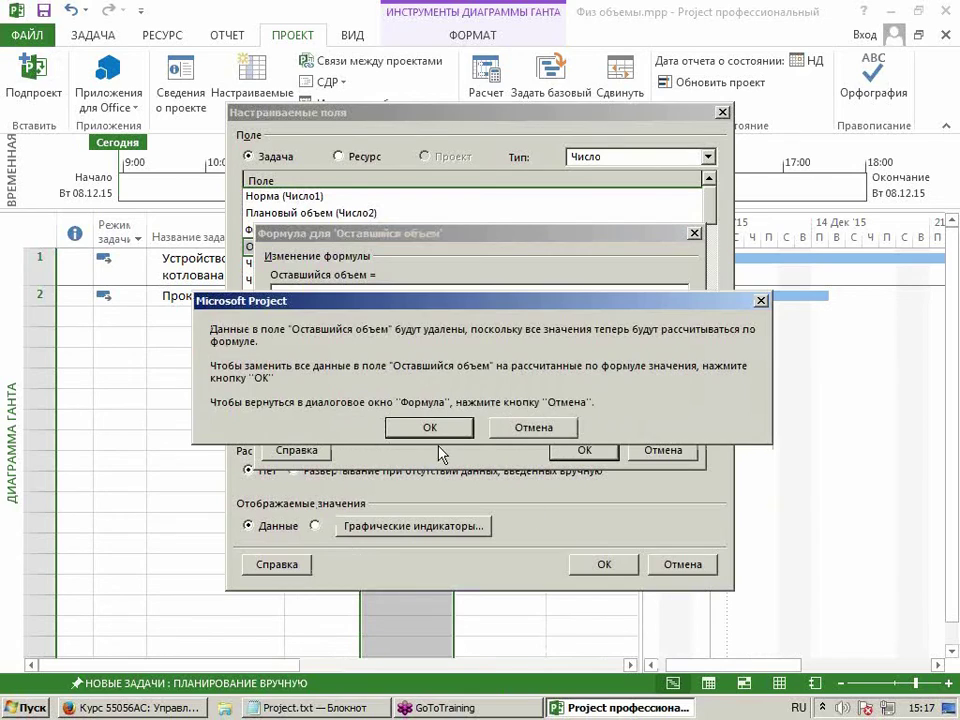
click(430, 425)
click(605, 566)
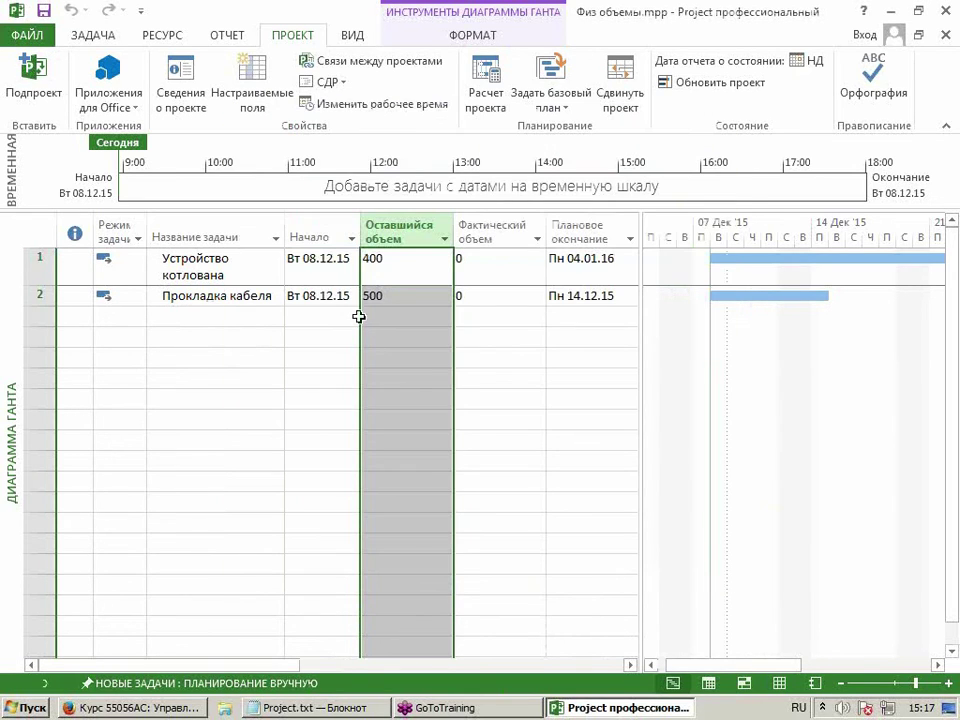
click(379, 272)
click(377, 312)
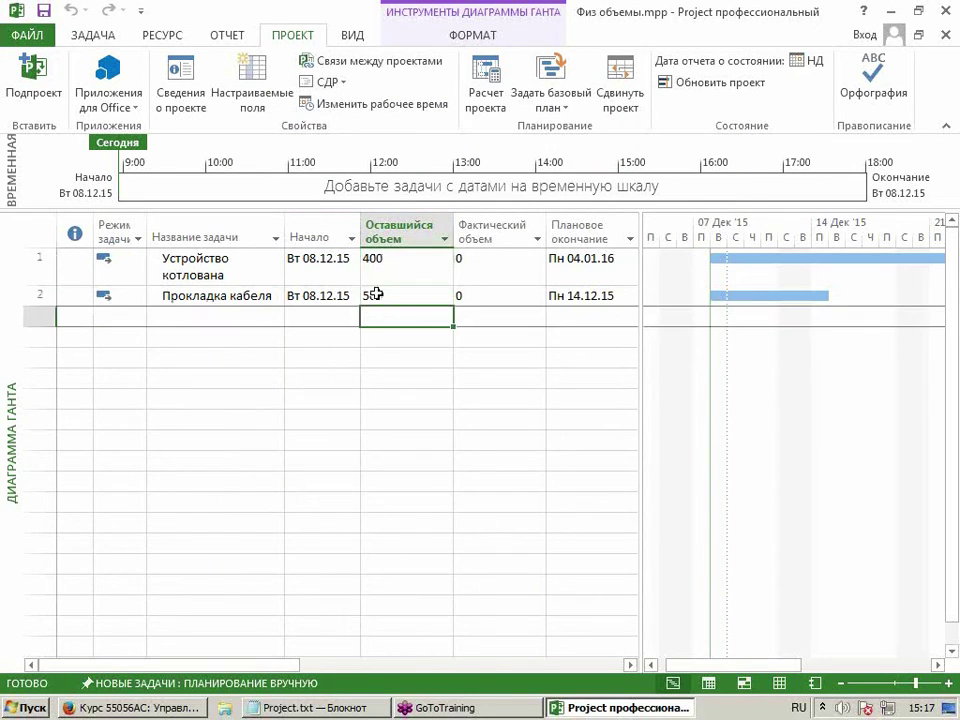
Insert a Число5 column before Оставшийся объем and rename it to "% выполнения".
click(380, 236)
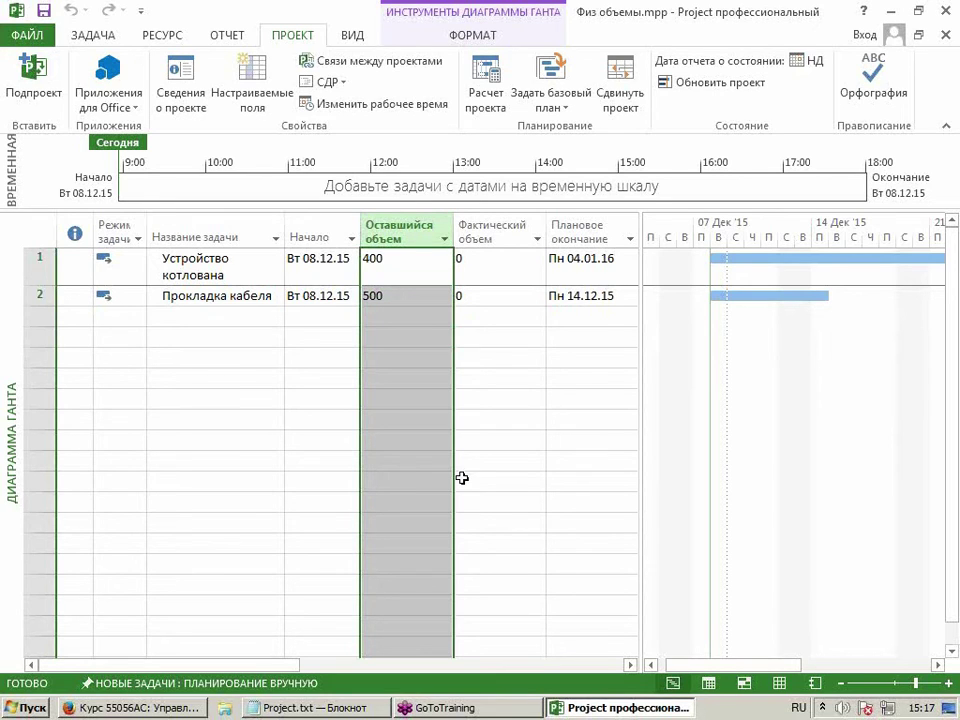
key(Insert)
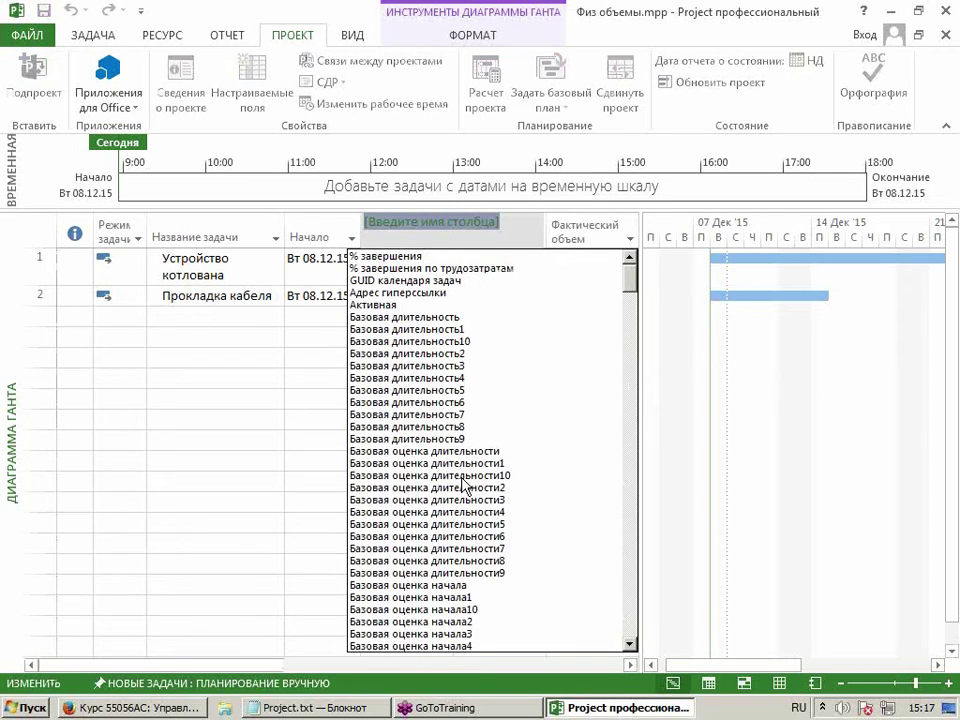
text(число1 ( Норма)
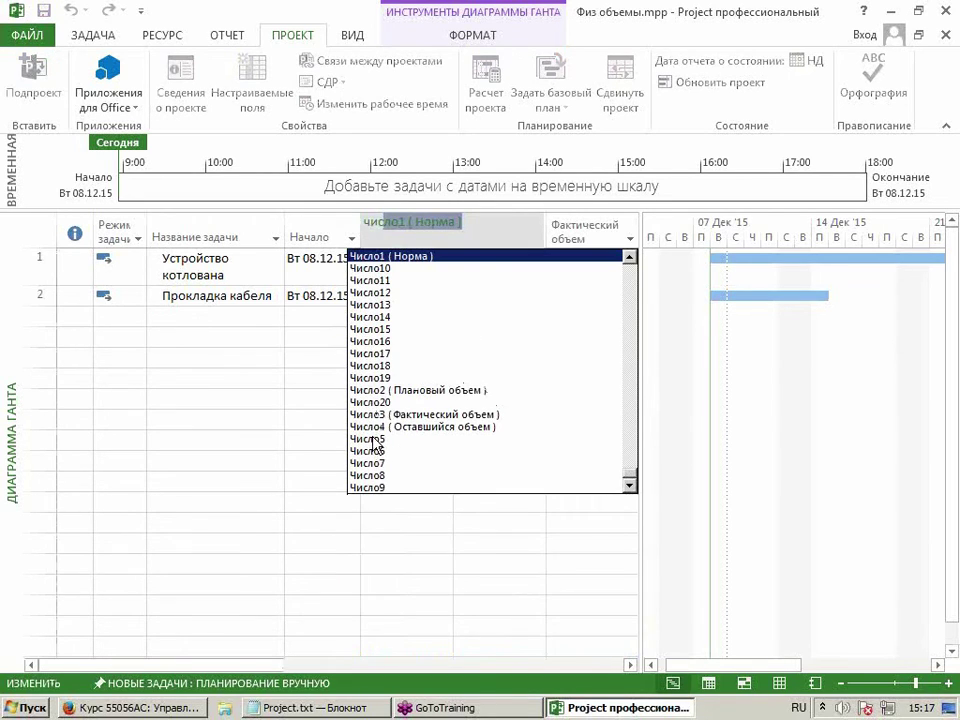
key(Return)
click(403, 233)
click(403, 233)
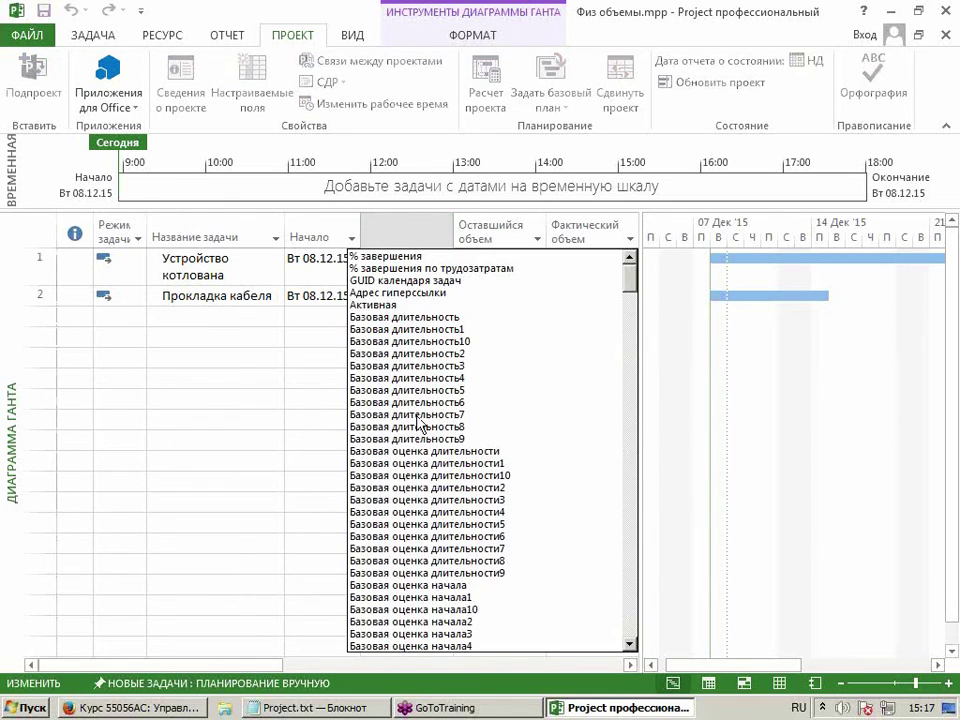
text(% выполнени)
key(Return)
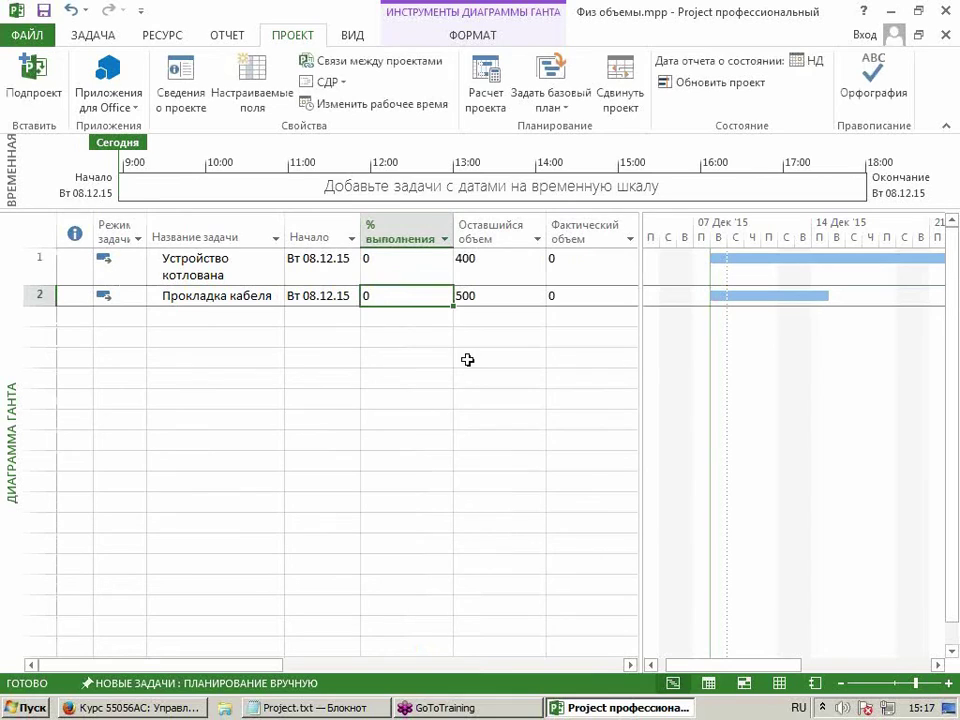
Widen the task table and start a formula for the % выполнения field with [Фактический объем].
click(407, 233)
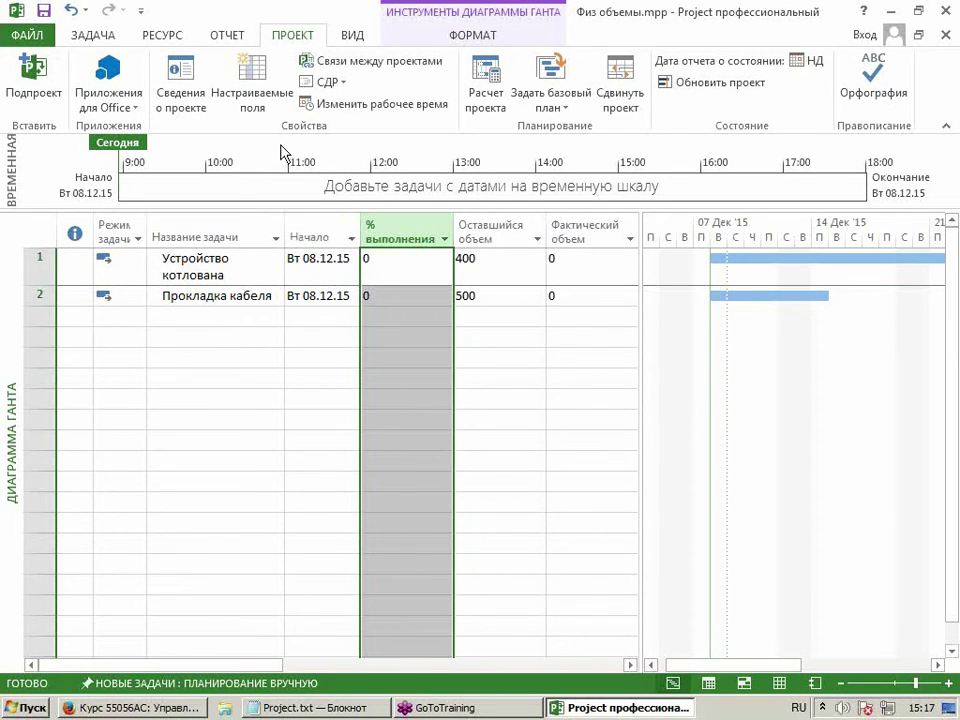
drag(638, 330, 767, 332)
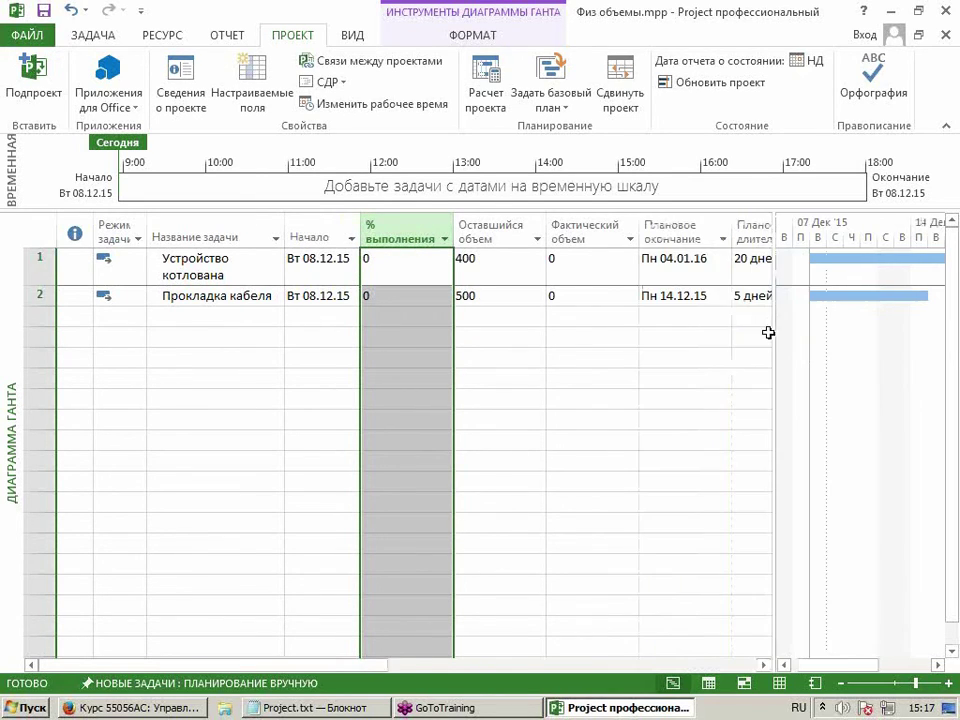
click(253, 76)
click(458, 377)
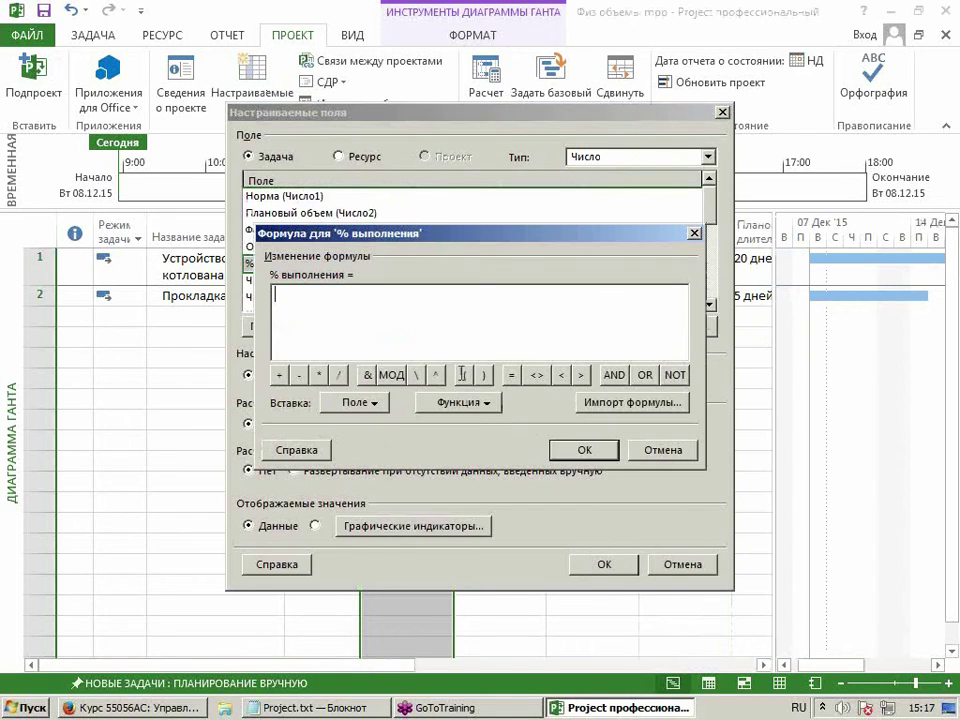
click(360, 402)
mouse_move(381, 604)
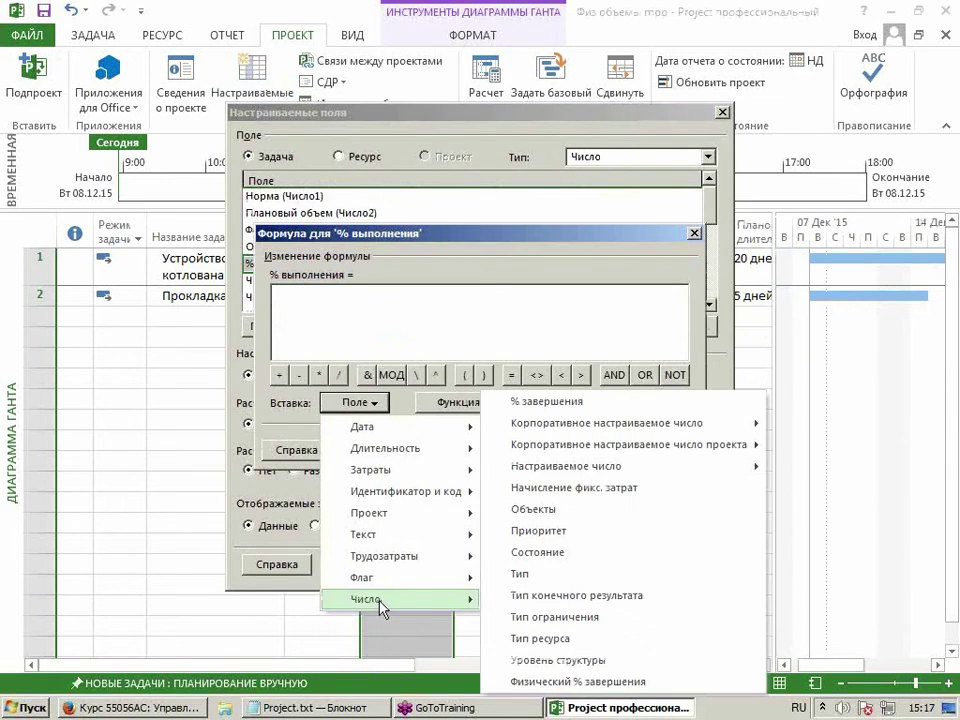
mouse_move(603, 466)
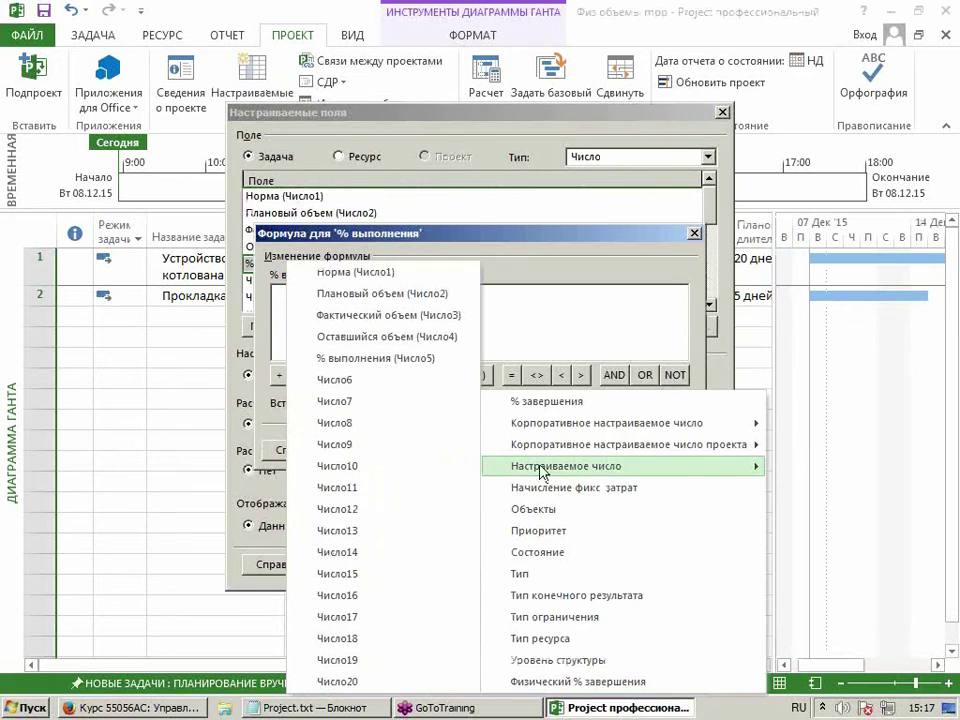
click(415, 316)
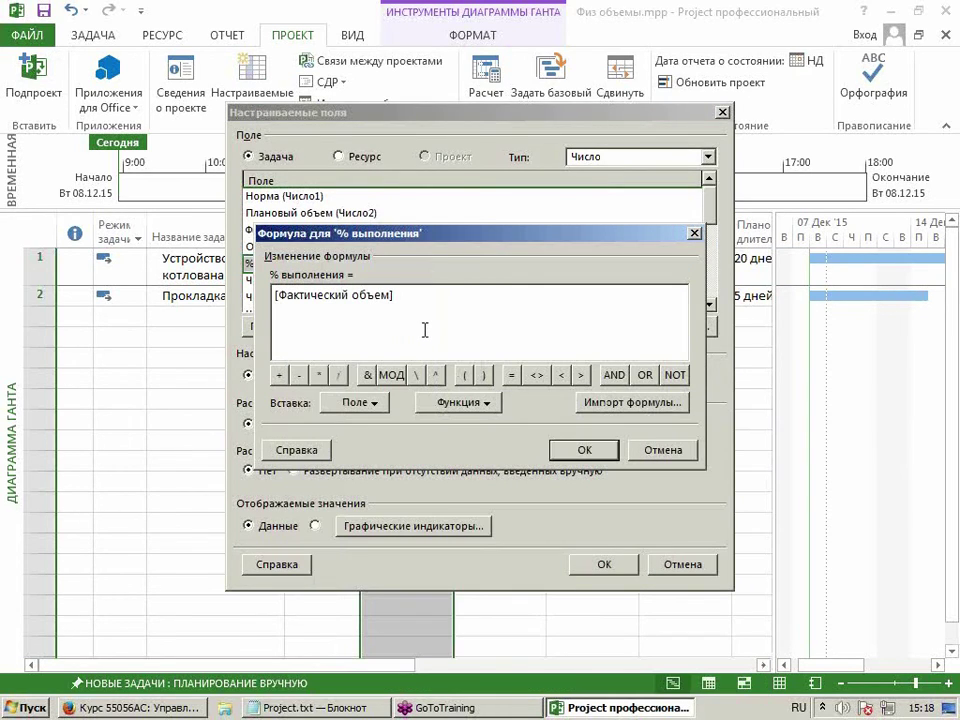
Complete the % выполнения formula as [Фактический объем]/[Плановый объем]*100 and apply it, replacing the field's existing data.
click(372, 403)
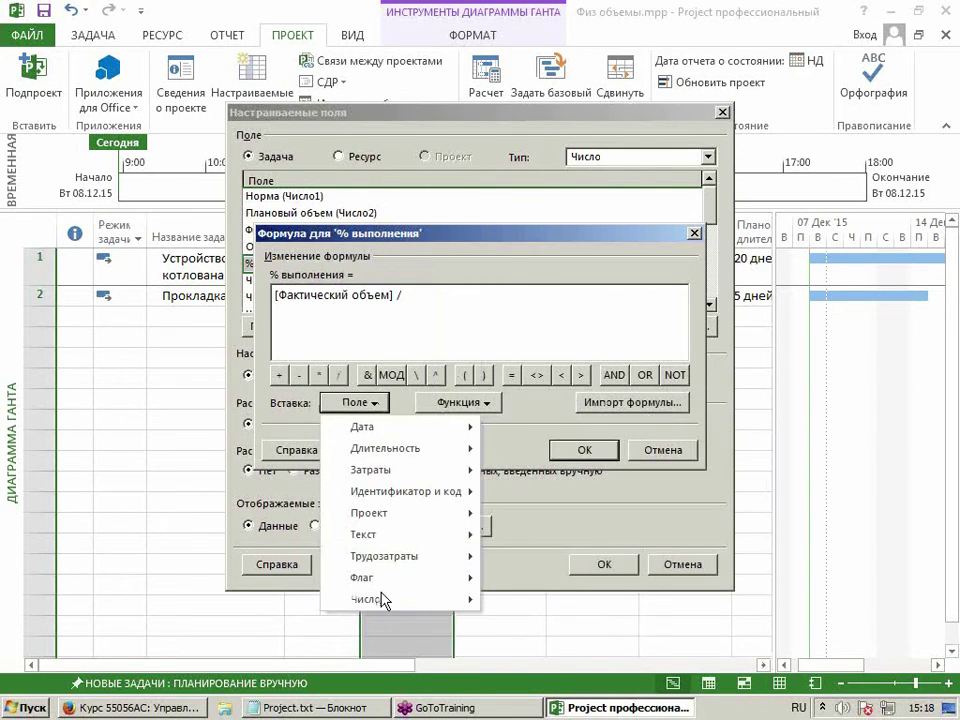
mouse_move(385, 600)
mouse_move(574, 467)
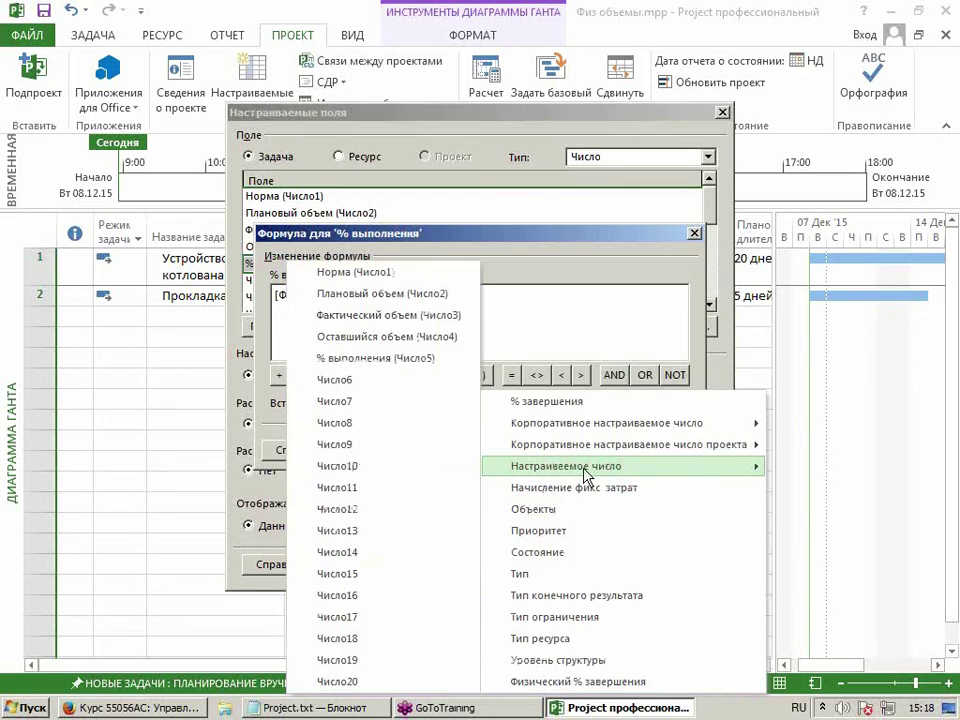
click(399, 294)
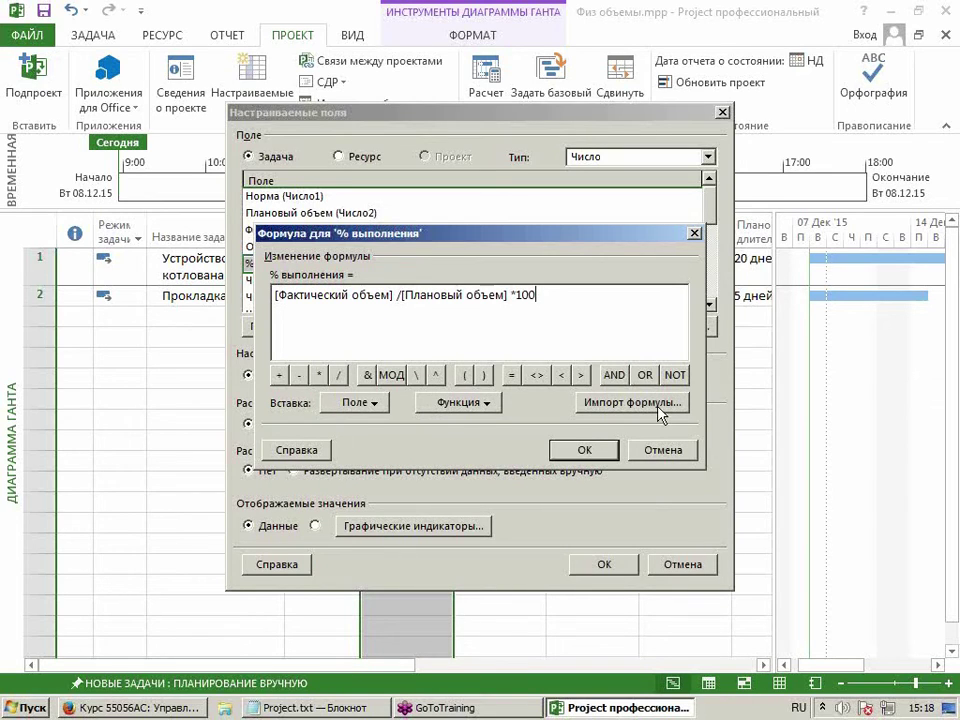
click(584, 449)
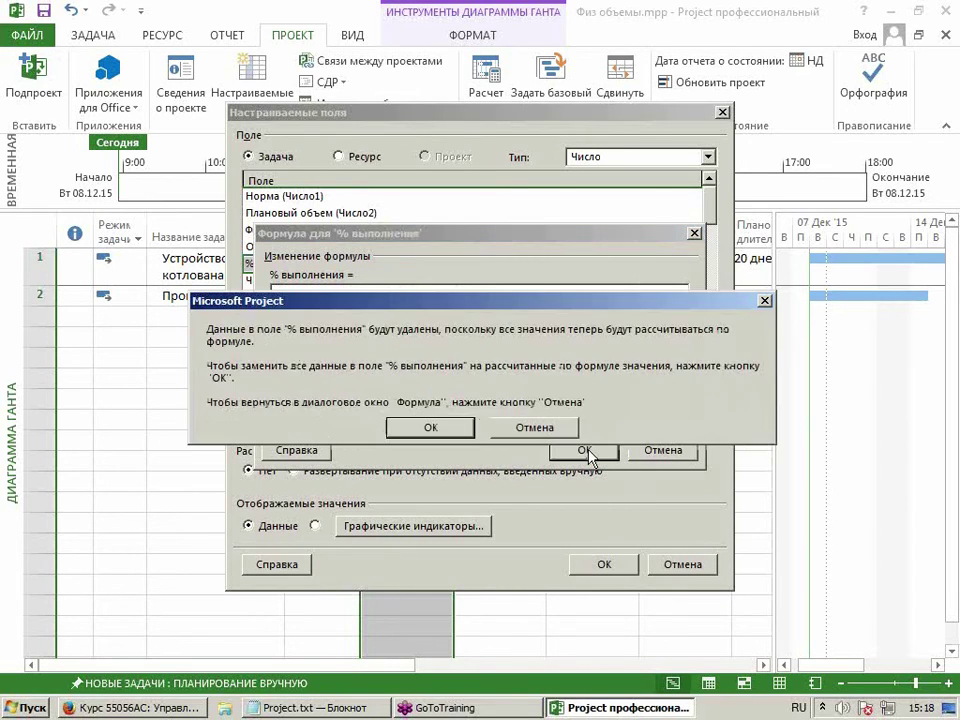
click(455, 427)
click(575, 560)
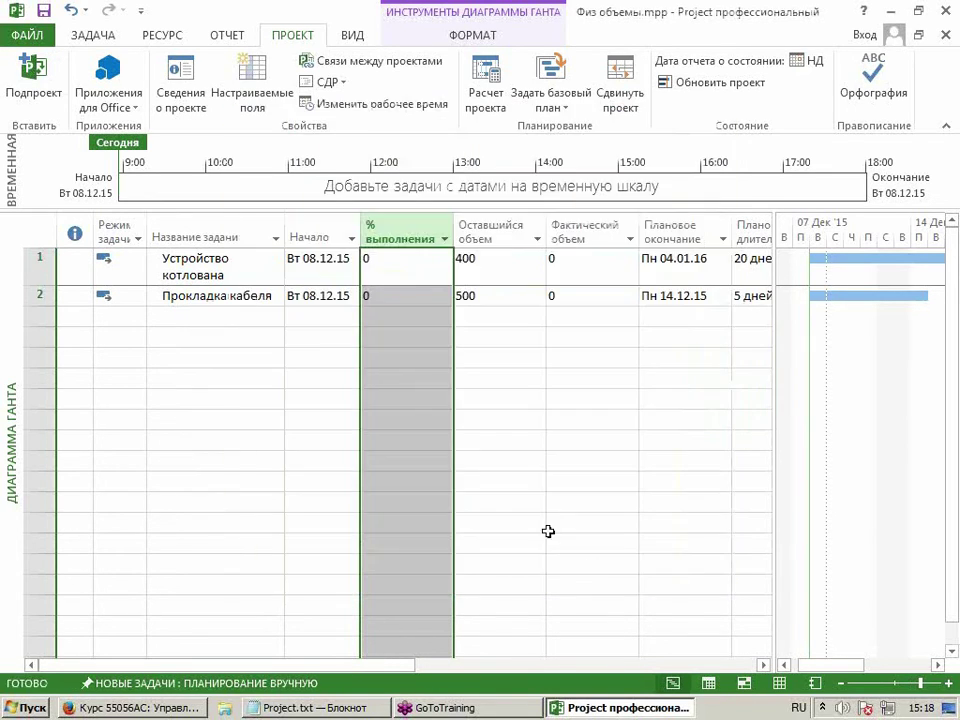
click(390, 263)
key(Return)
click(390, 277)
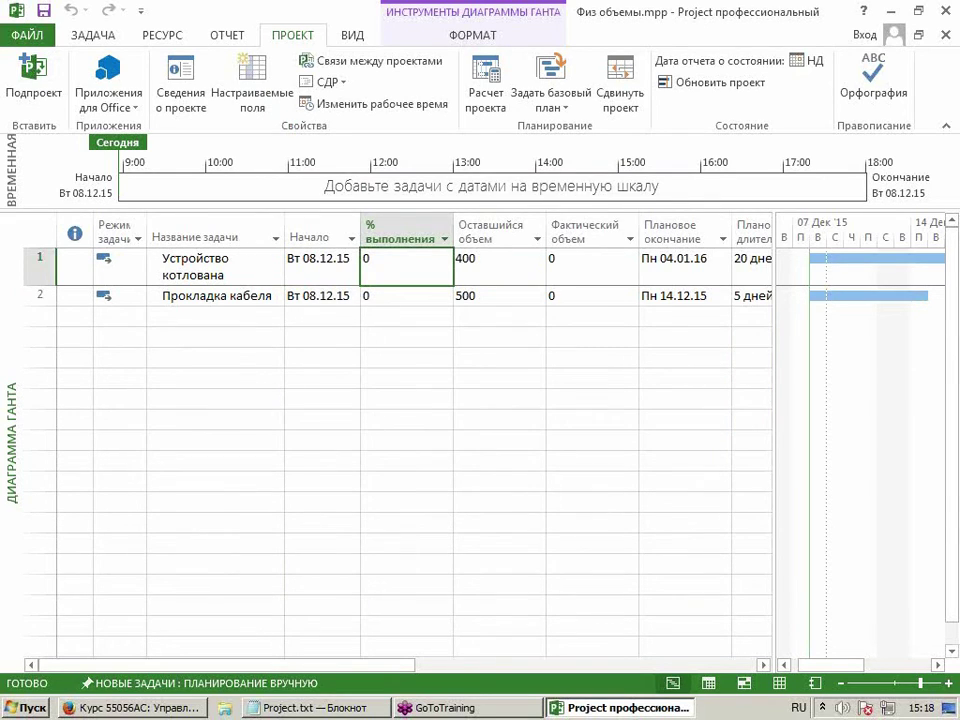
key(alt+Tab)
Insert a custom Длительность column before the % выполнения column.
click(386, 226)
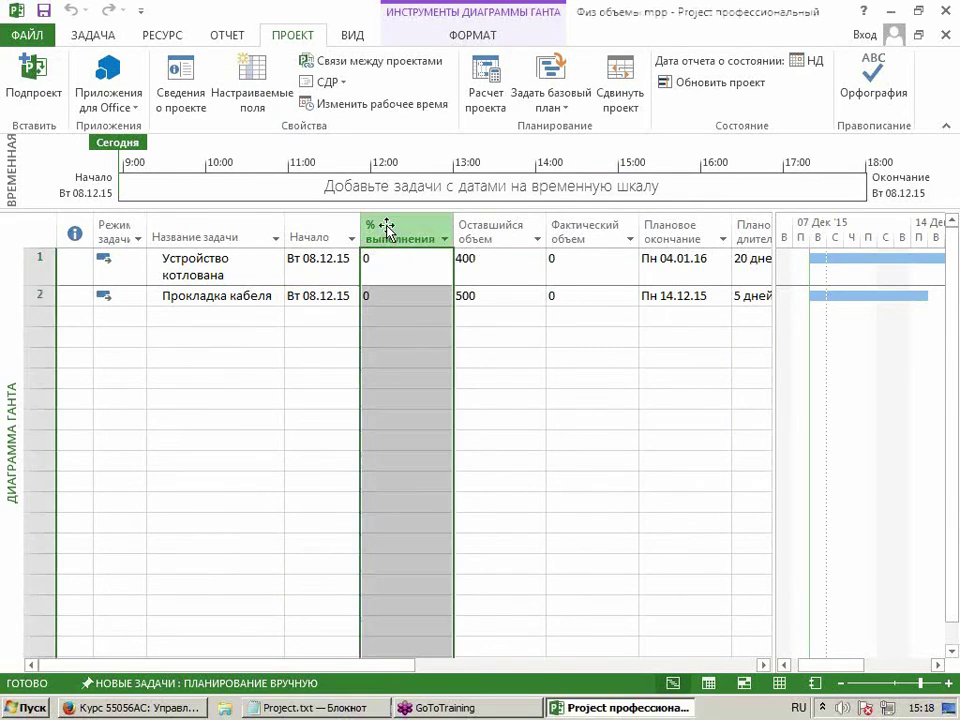
right_click(386, 226)
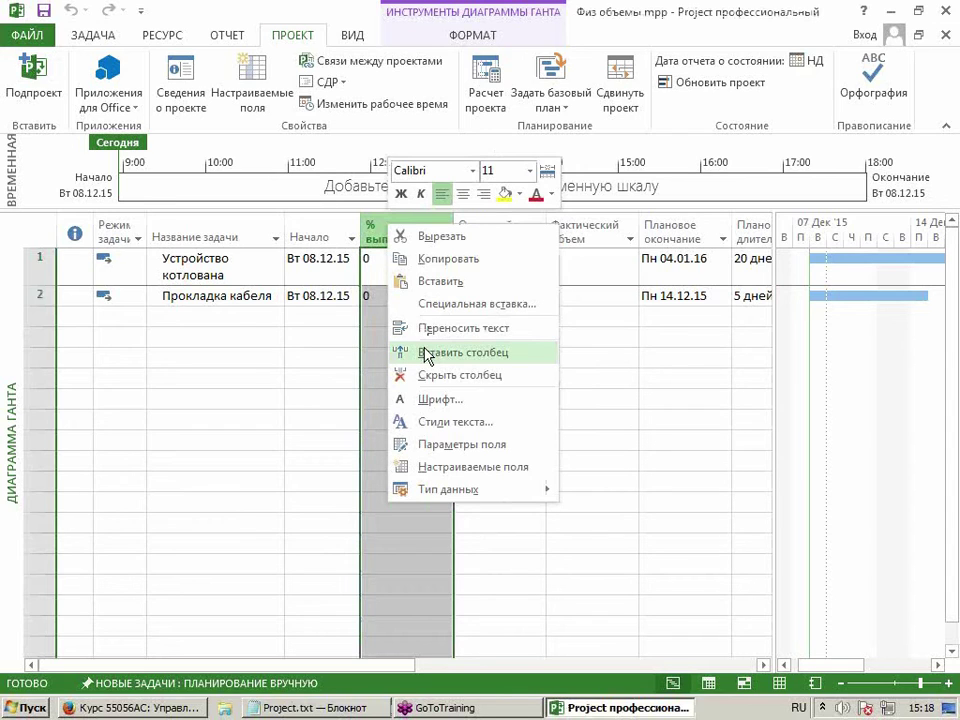
click(405, 232)
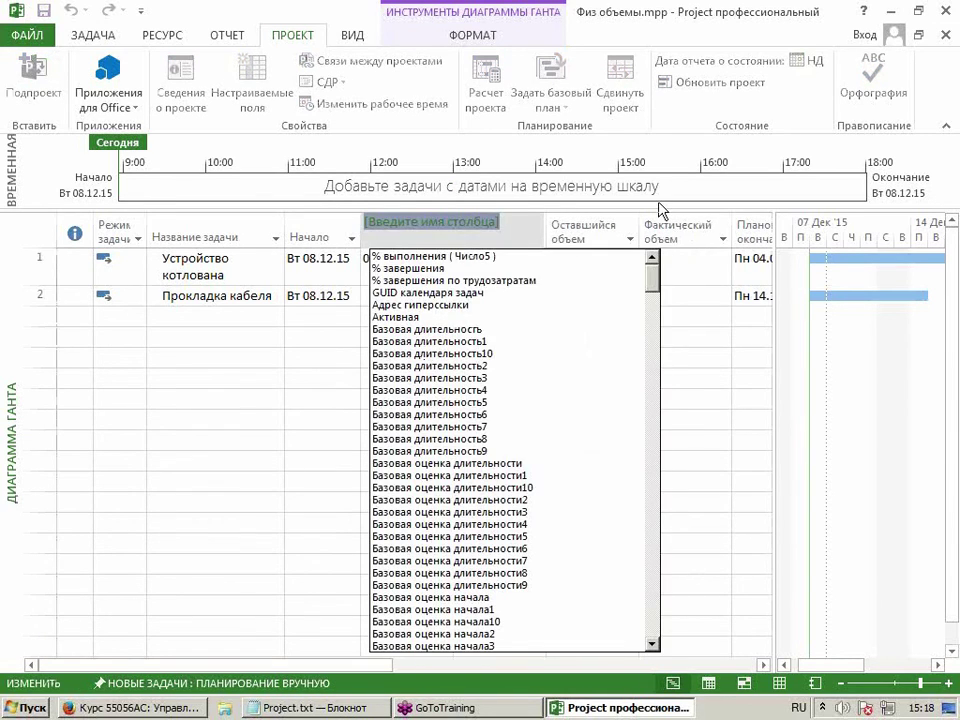
text(длительность)
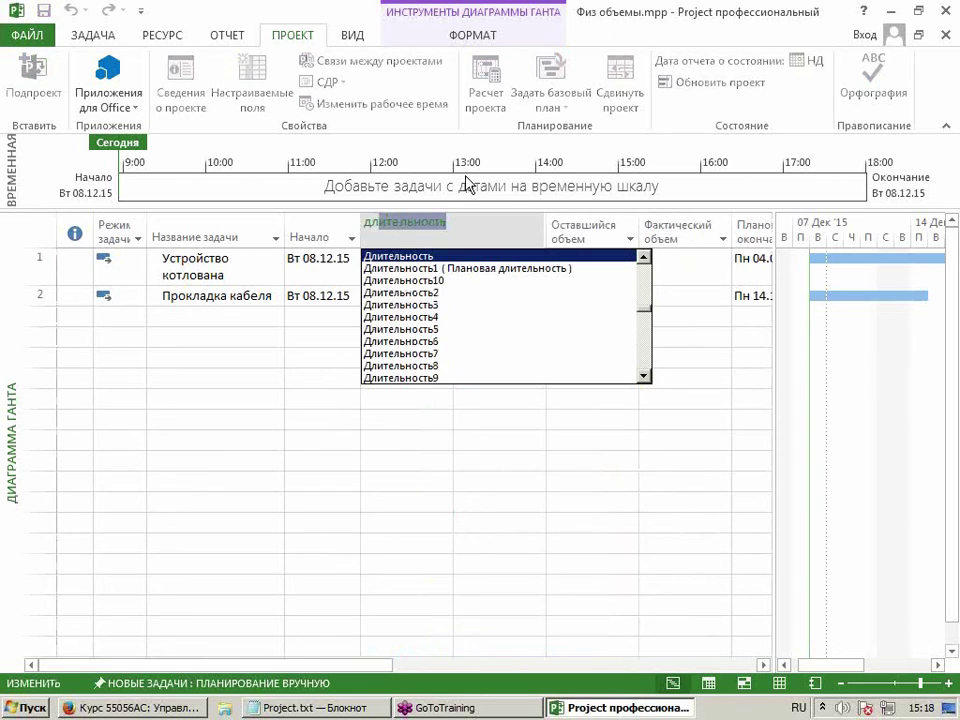
key(Return)
Finish inserting the custom duration column before % выполнения and rename it to "Факт длительность".
click(410, 232)
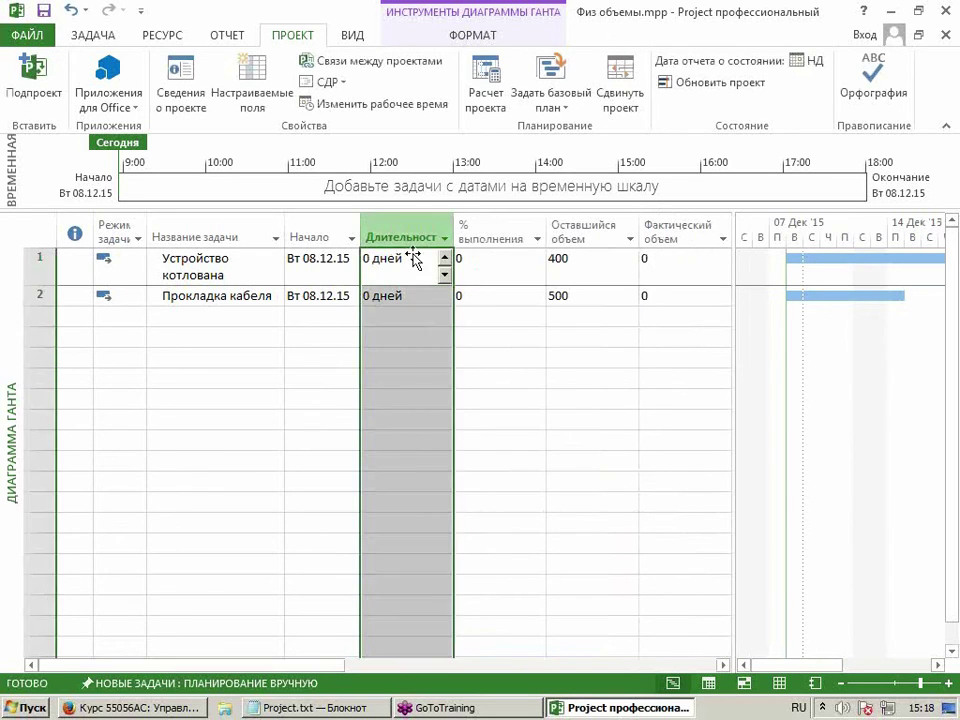
click(430, 220)
text(факт)
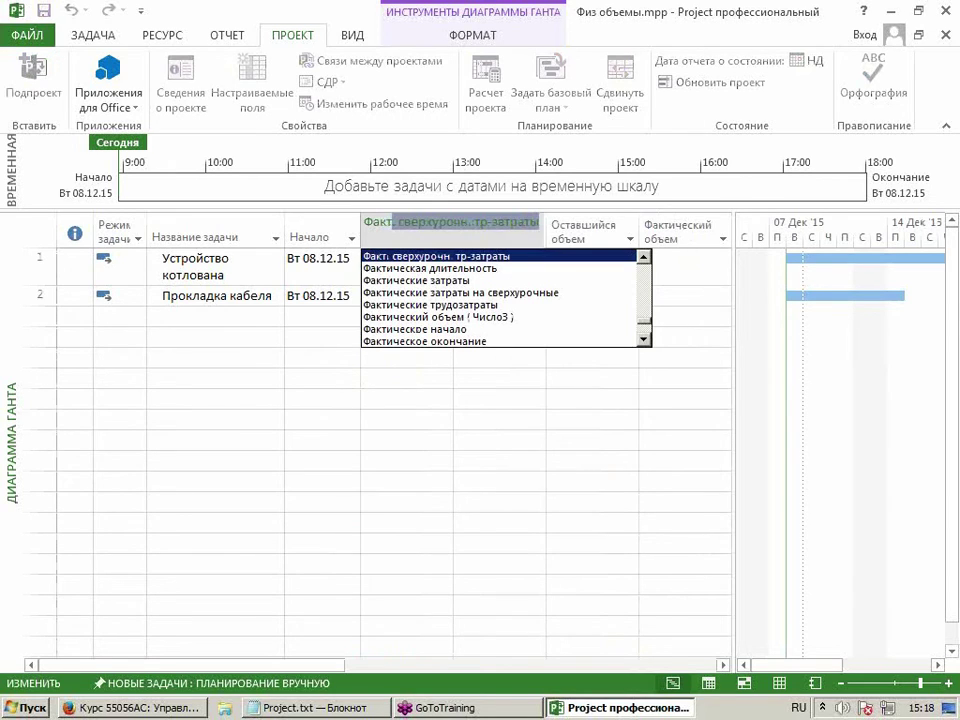
key(BackSpace)
text(длител)
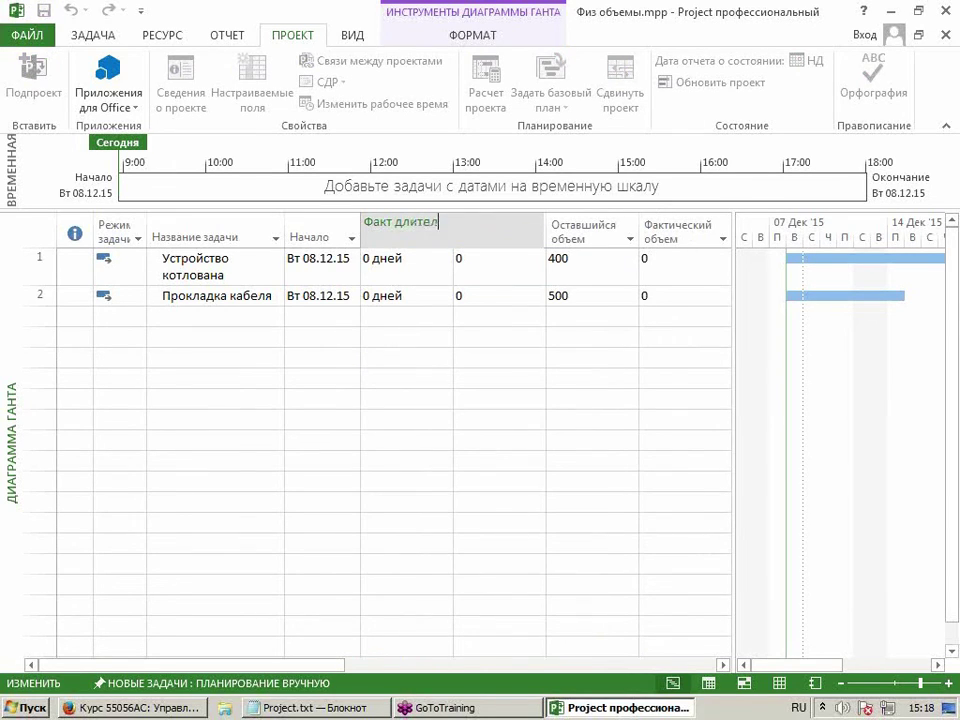
text(ьность)
key(Return)
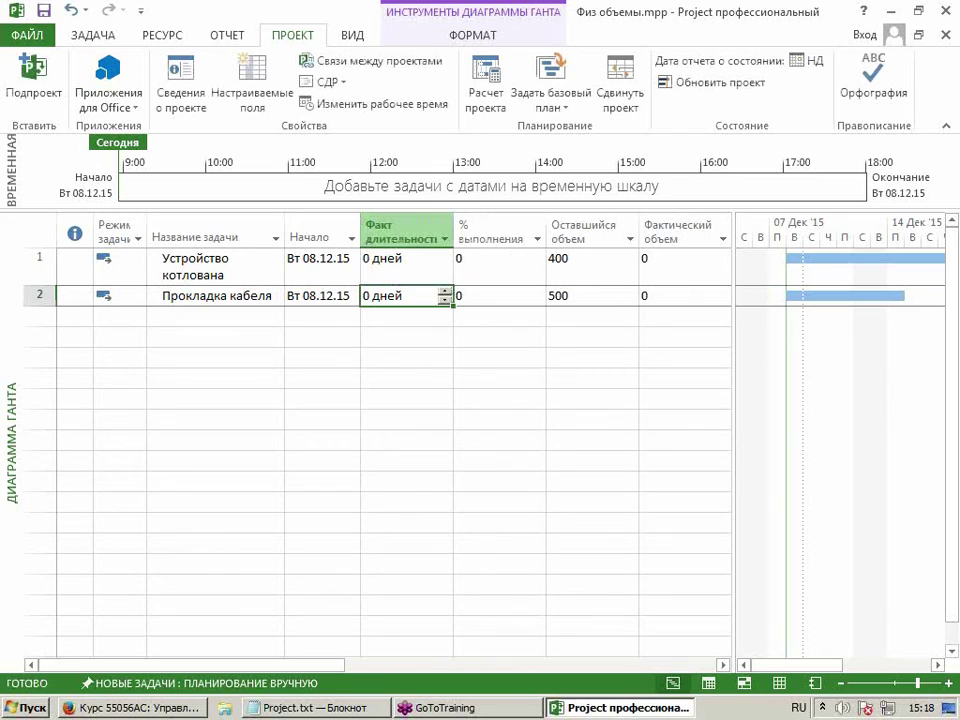
Start a formula for the Факт длительность field with [% выполнения] followed by the multiplication operator.
click(415, 212)
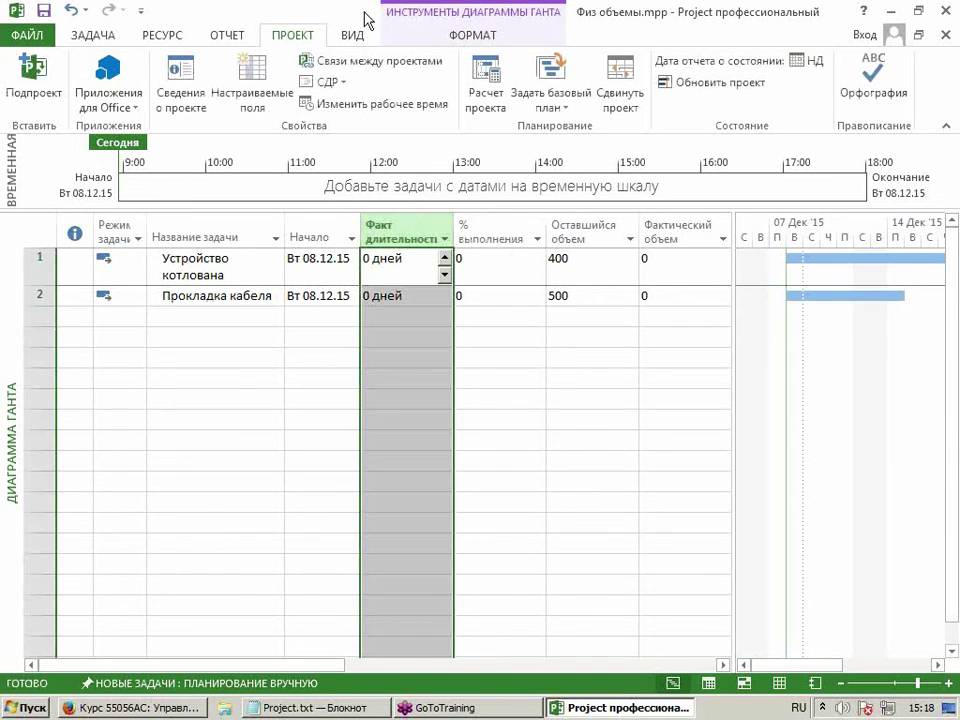
click(272, 74)
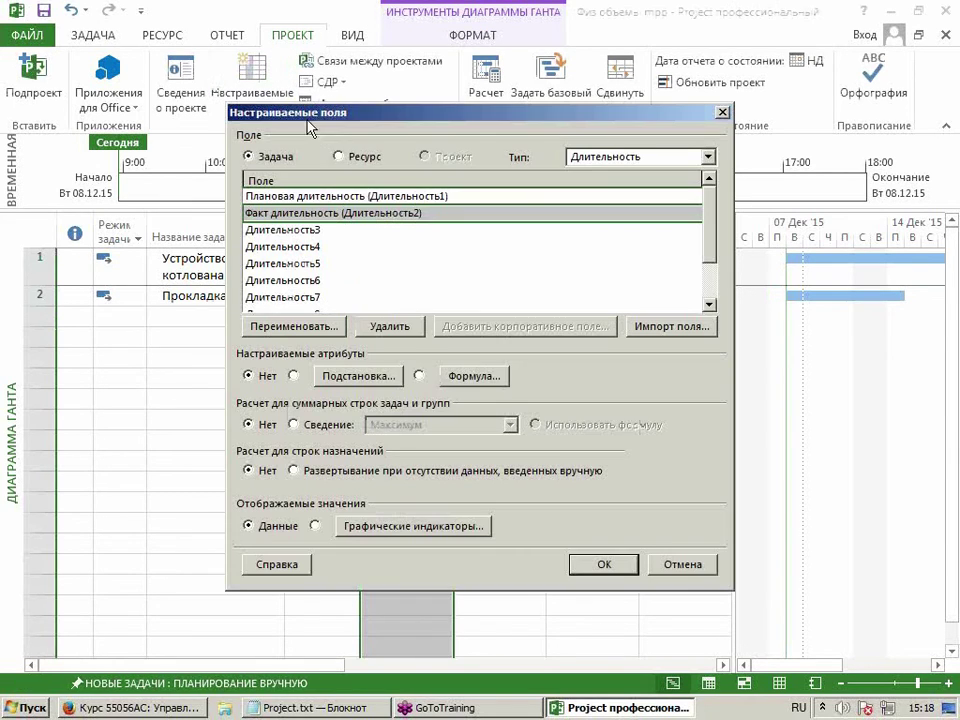
click(474, 376)
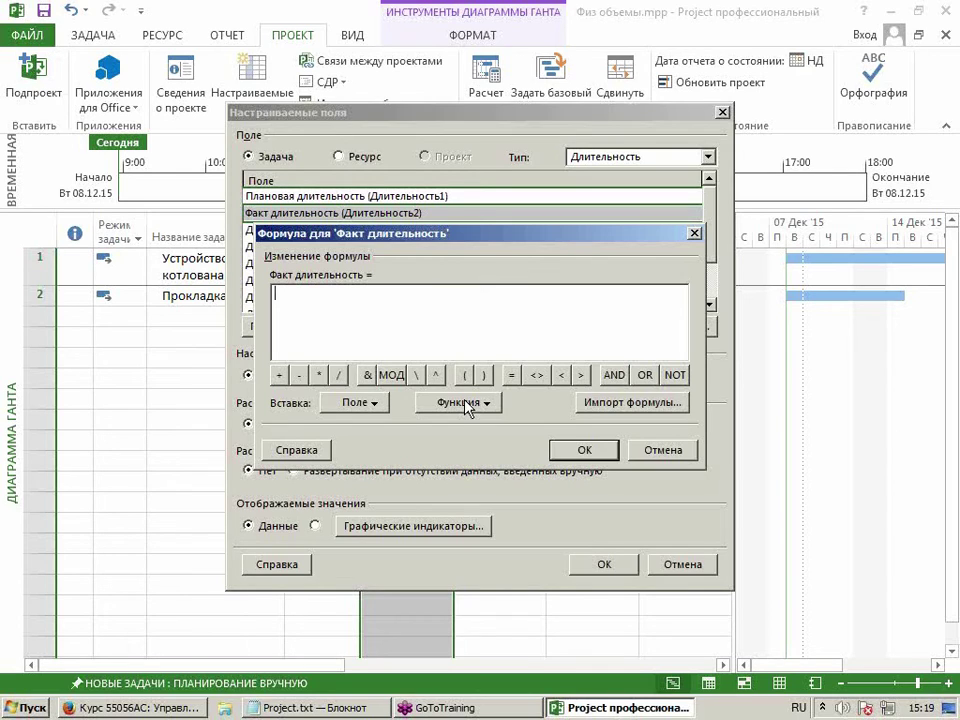
click(370, 403)
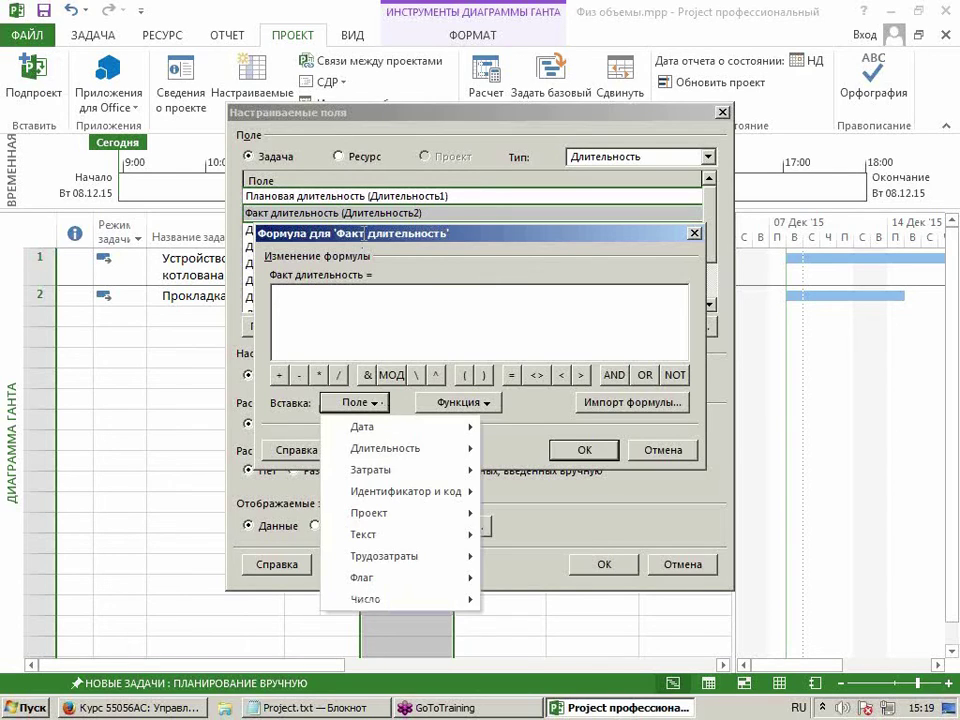
mouse_move(373, 600)
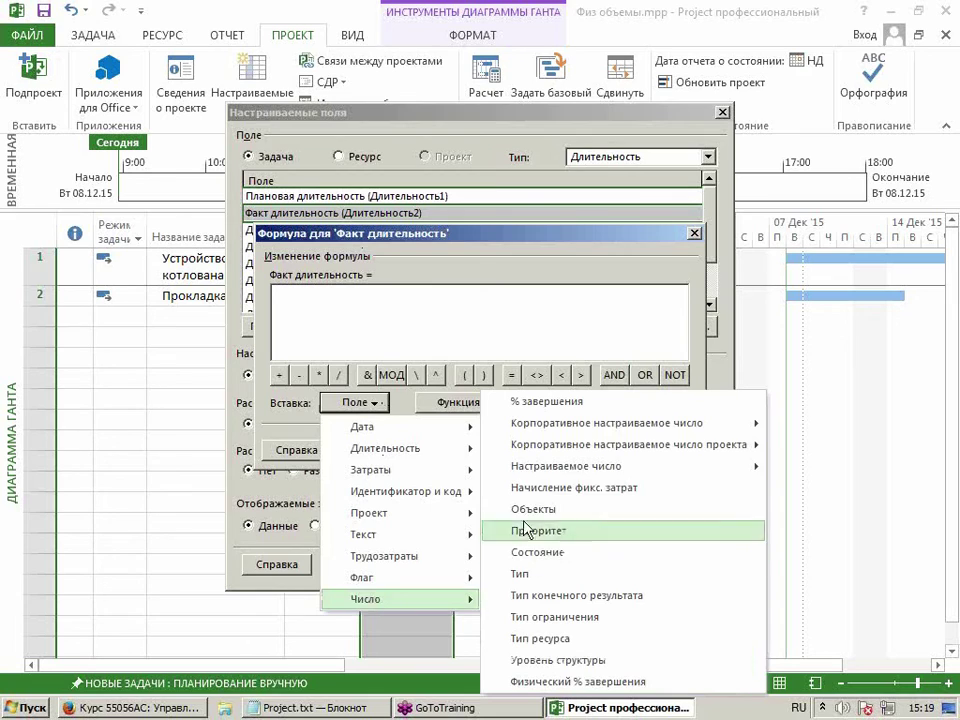
mouse_move(506, 468)
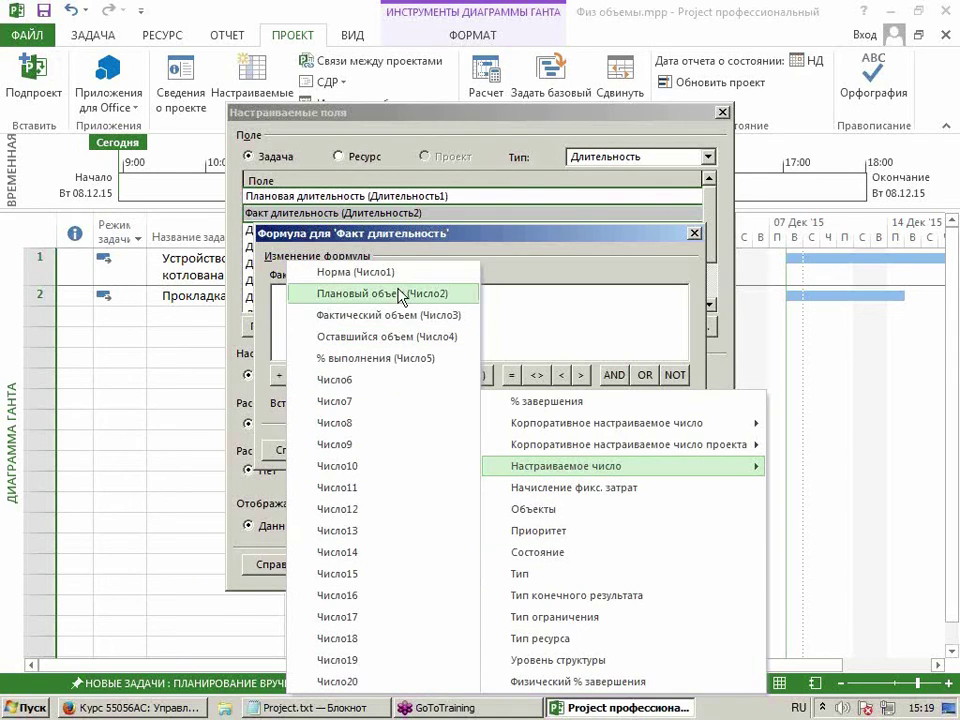
click(394, 358)
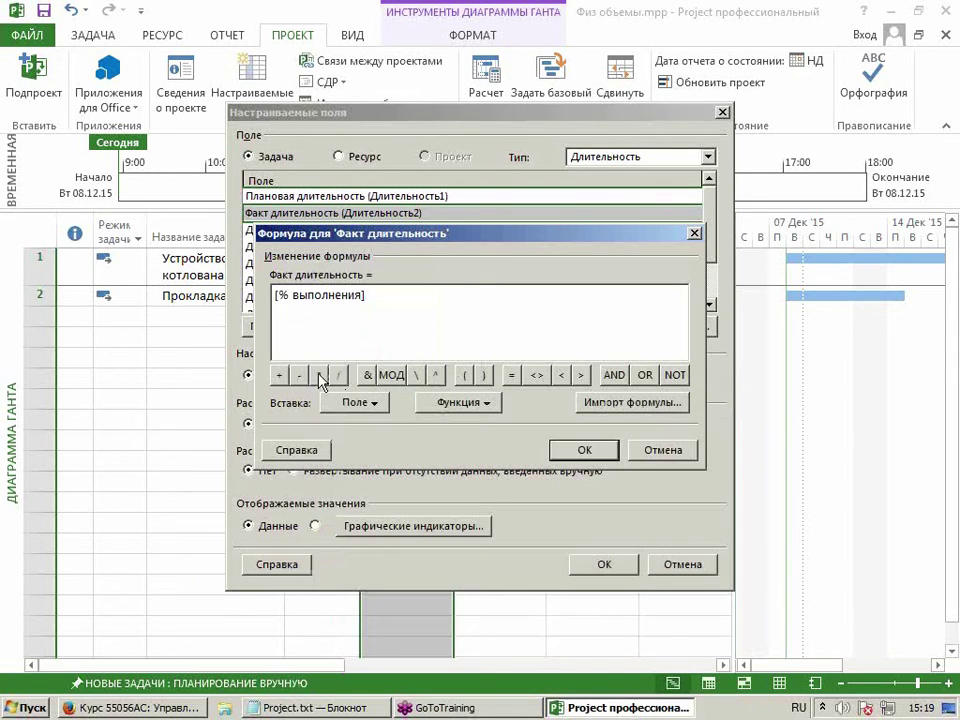
click(320, 376)
Complete the Факт длительность formula as [% выполнения] * [Плановая длительность] /100 and apply it to the field.
click(354, 402)
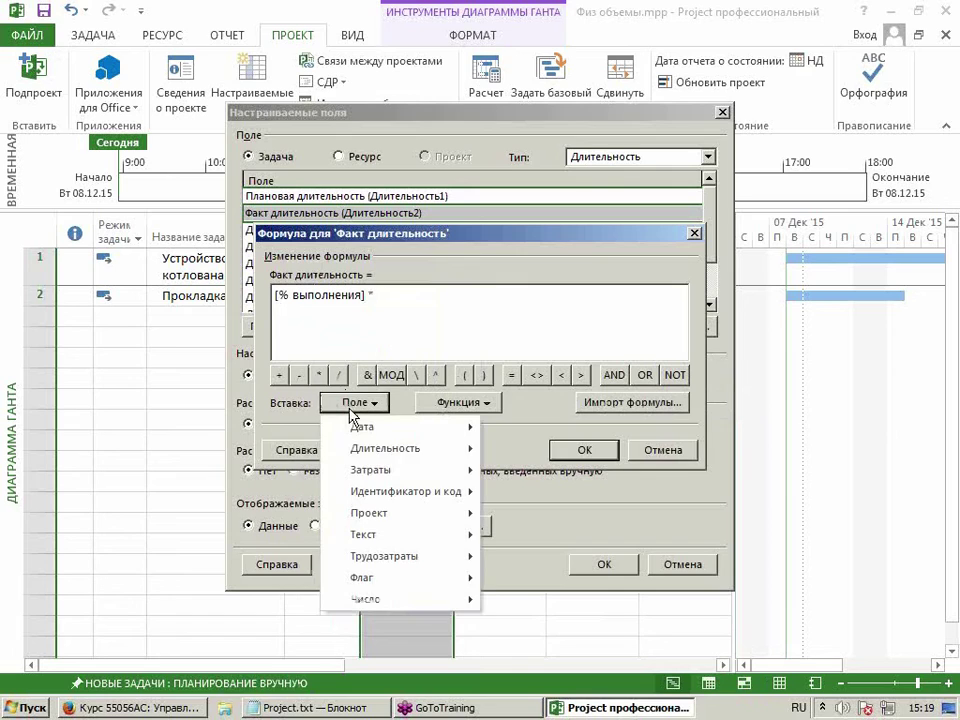
mouse_move(360, 455)
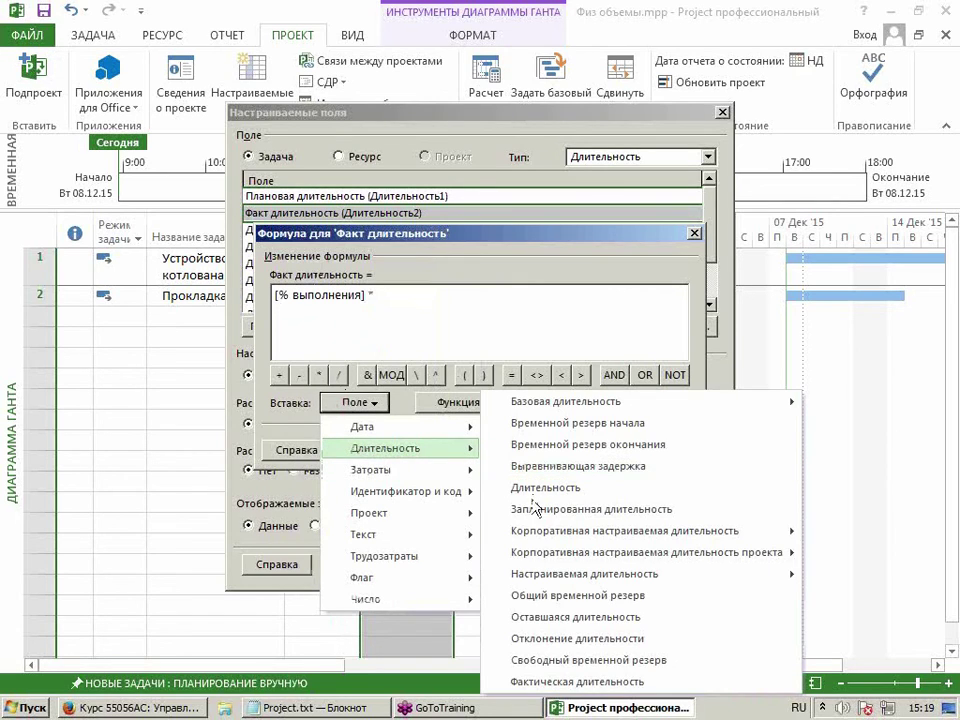
mouse_move(556, 587)
click(400, 487)
text(/100)
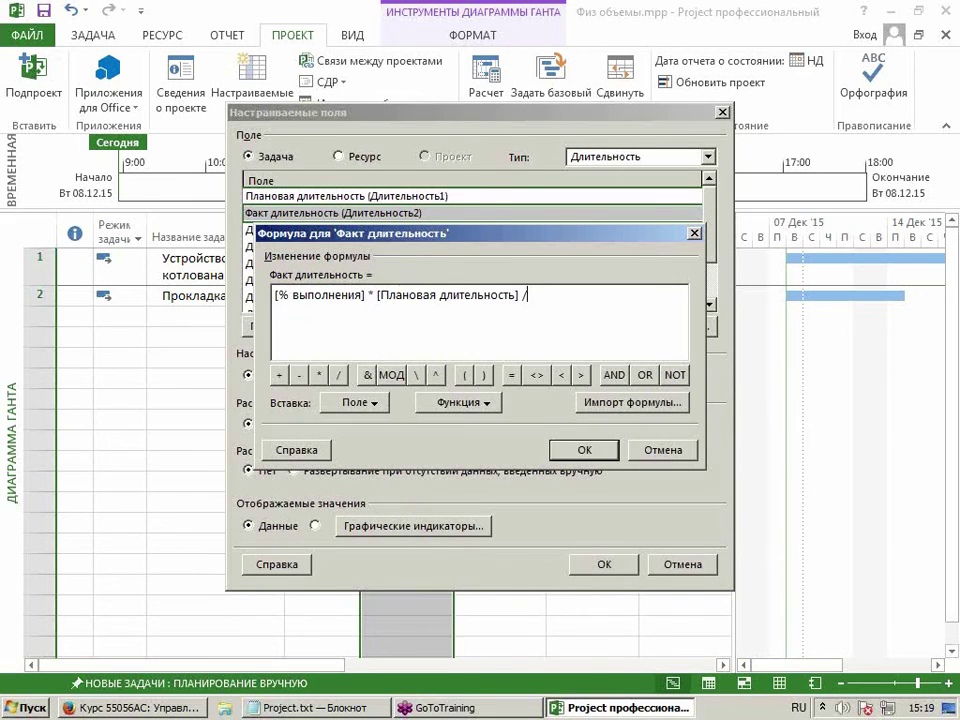
click(595, 450)
click(447, 426)
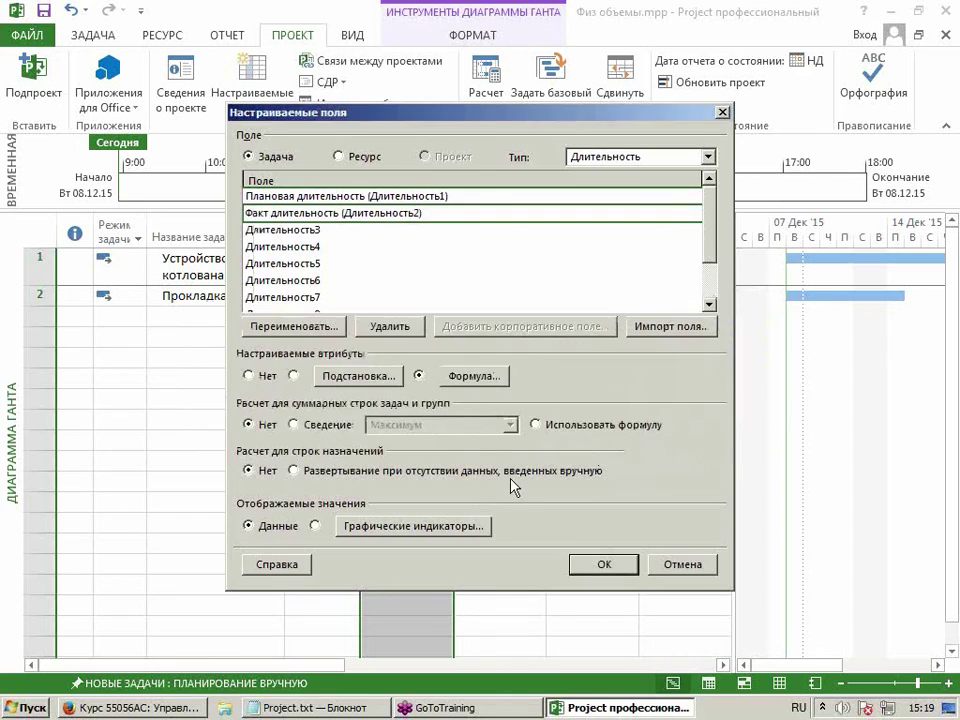
click(600, 566)
Review the formula behind the % выполнения field, checking its planned volume divisor, and close it without changes.
click(502, 232)
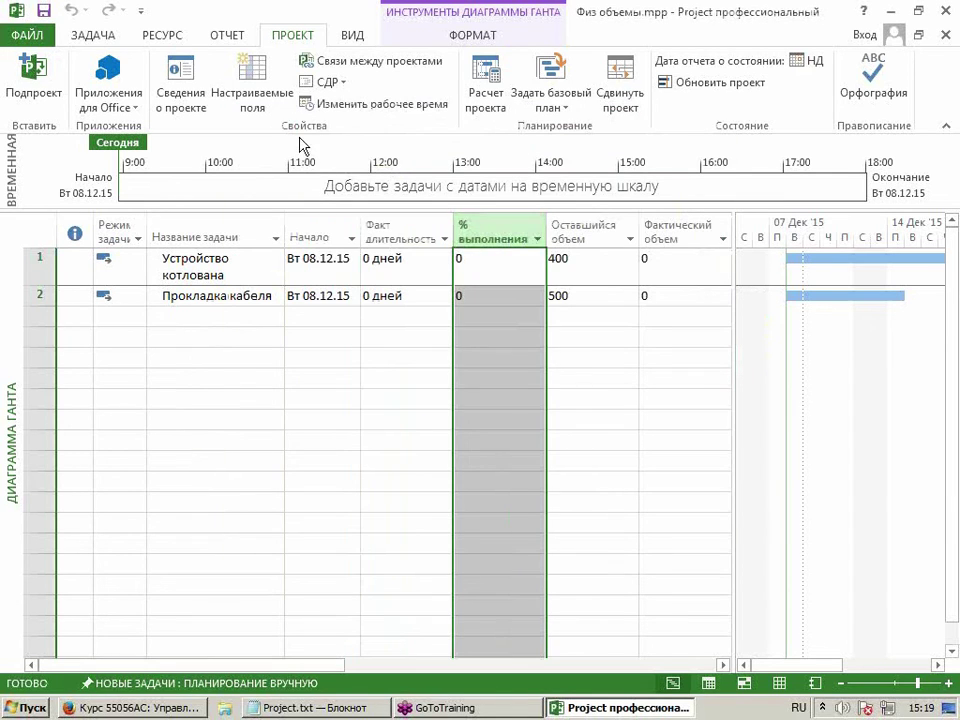
click(252, 82)
click(466, 380)
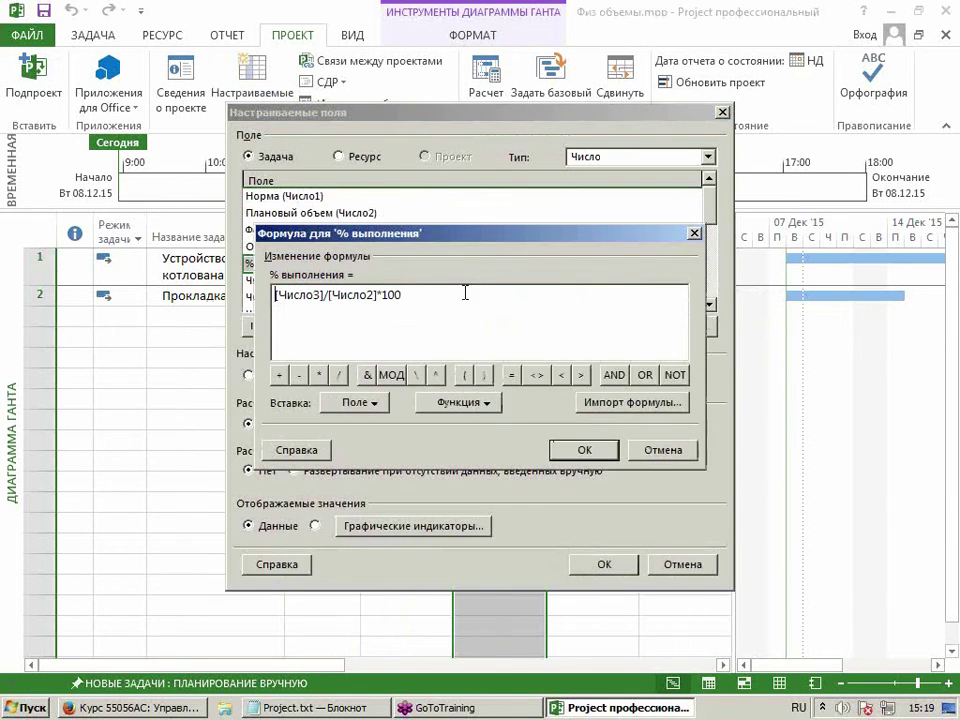
drag(377, 294, 330, 298)
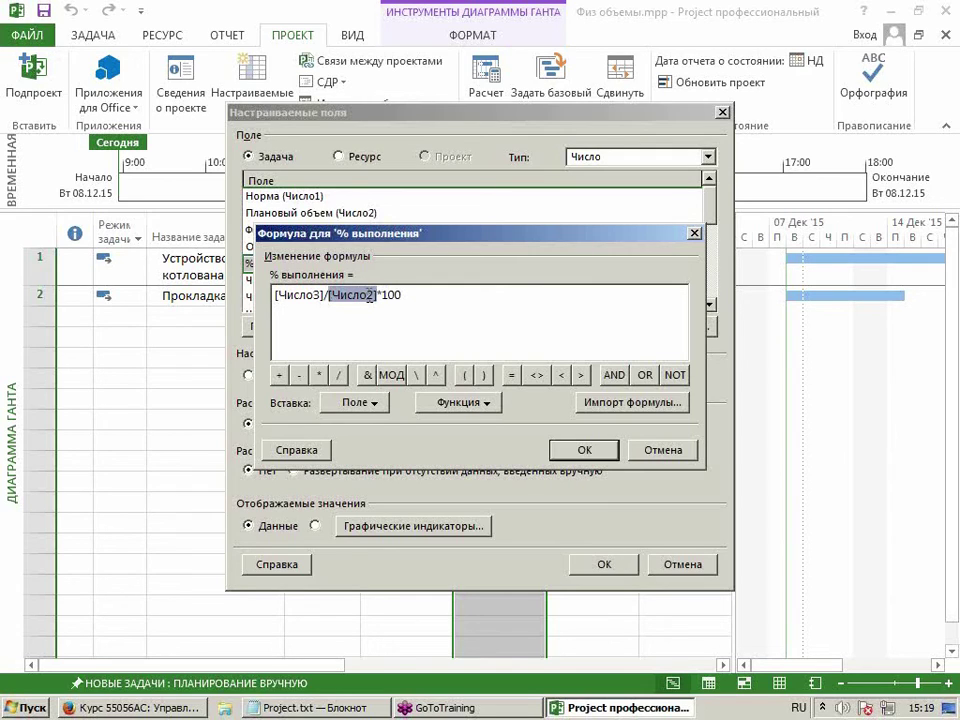
click(643, 447)
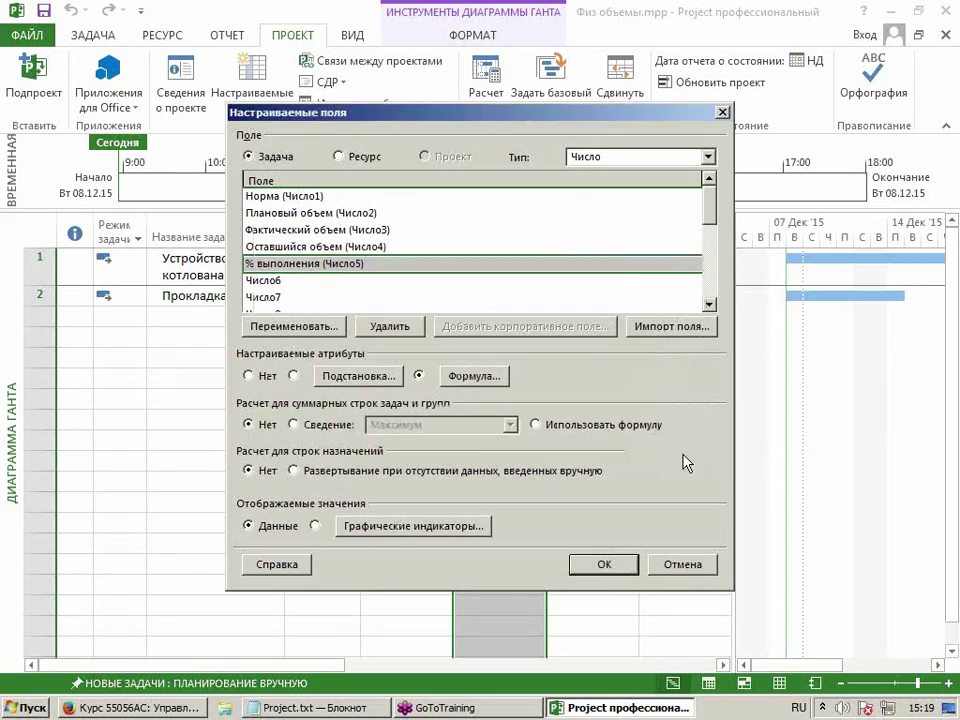
click(686, 568)
click(493, 392)
Insert an Окончание2 column before the Факт длительность column.
click(440, 245)
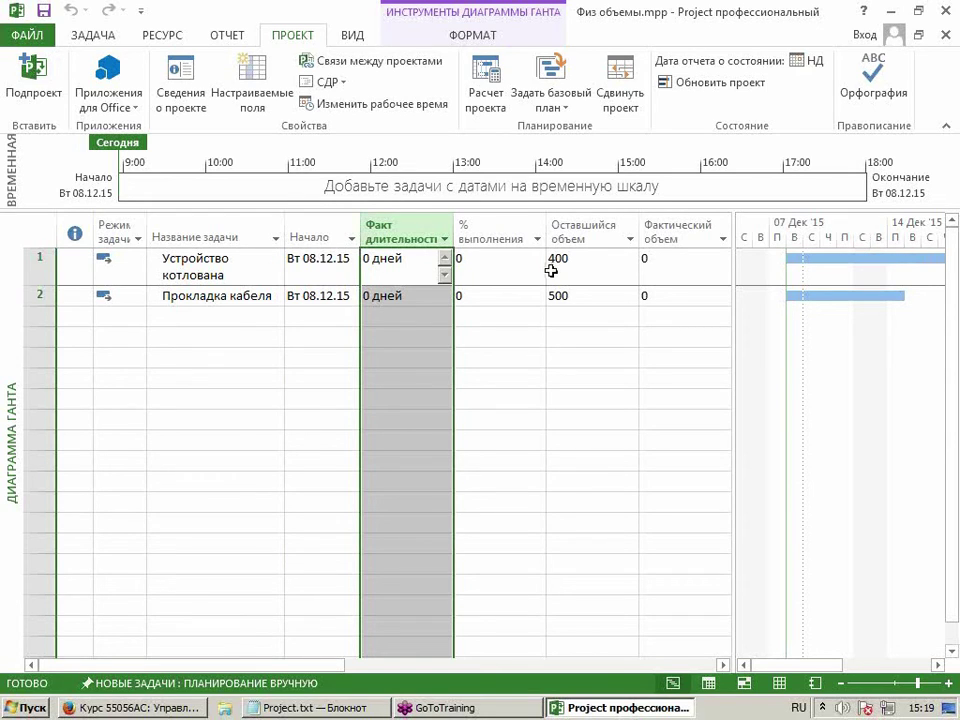
right_click(402, 228)
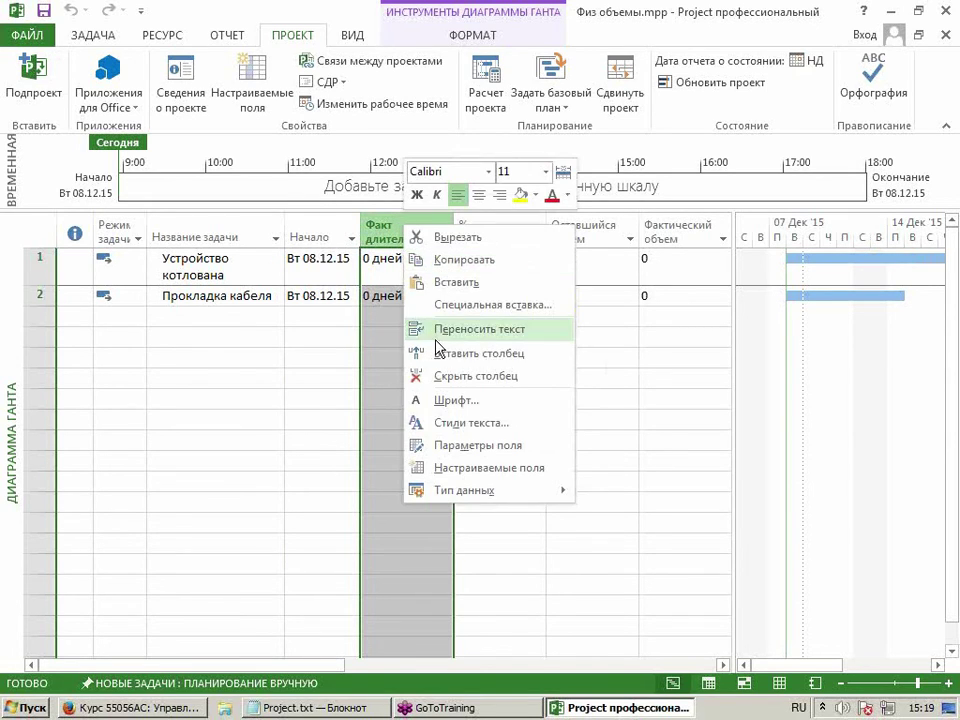
click(439, 354)
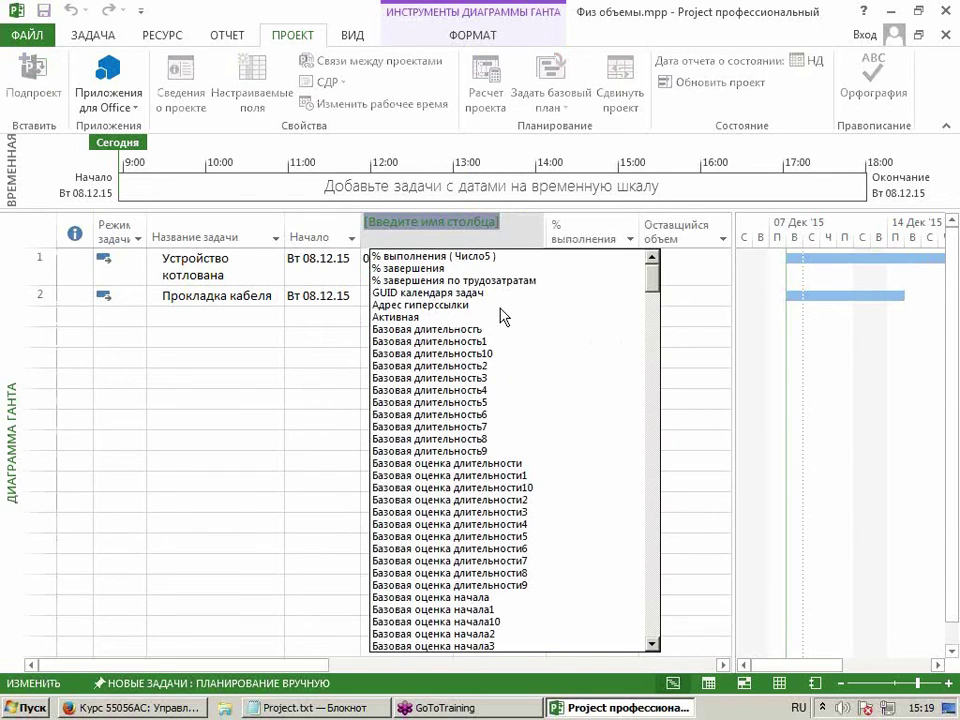
mouse_move(825, 261)
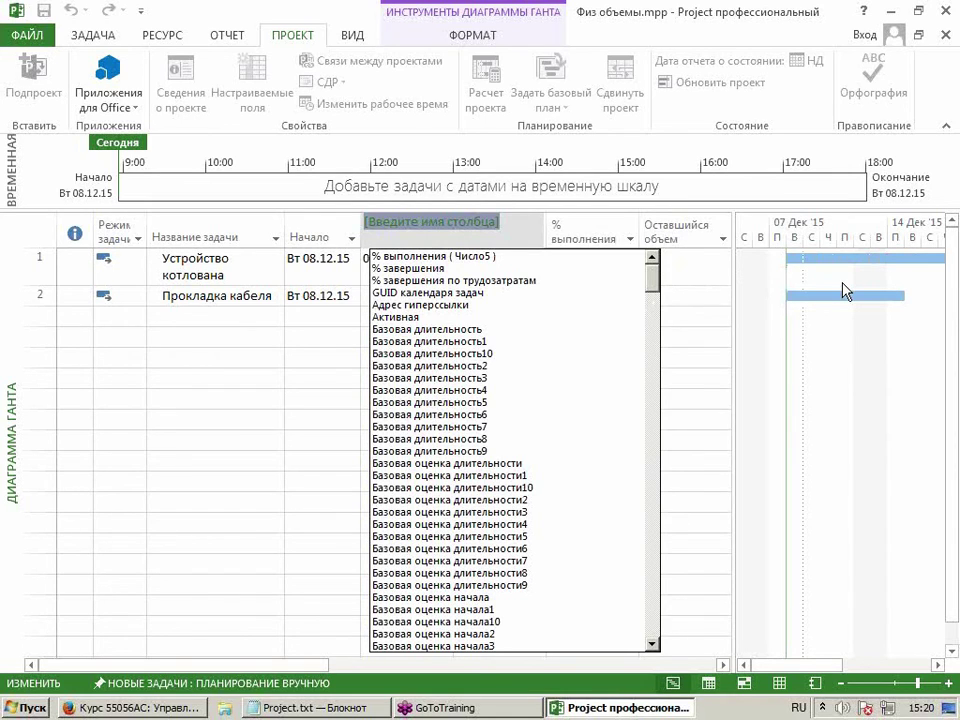
text(окончание)
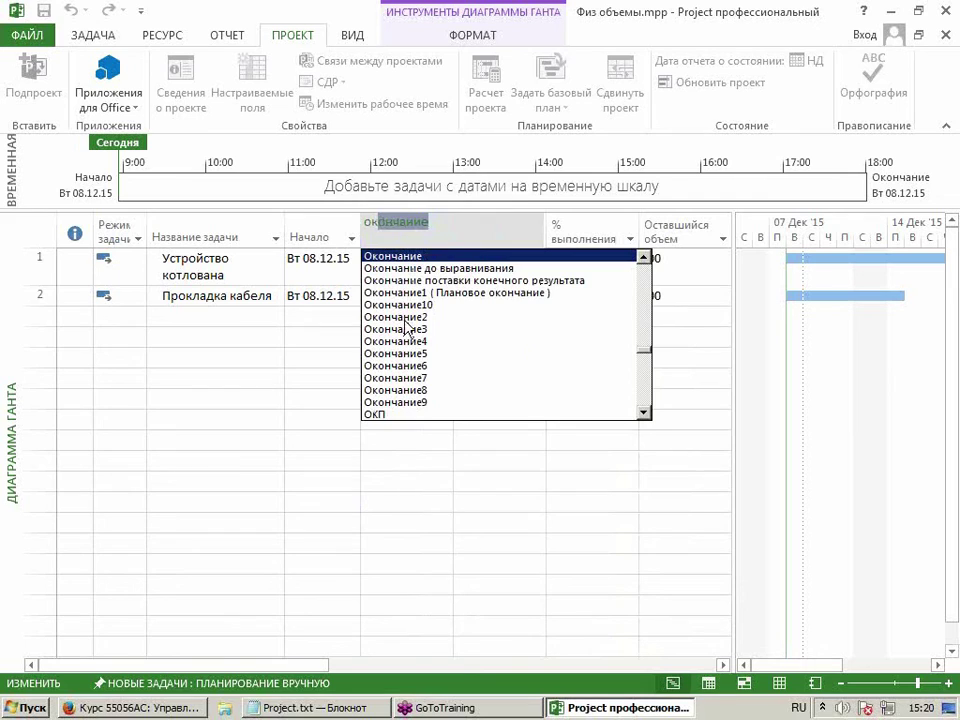
click(407, 317)
Start a formula for the Окончание2 field with the function ProjDateAdd( дата; длительность), keeping only these two arguments.
click(404, 240)
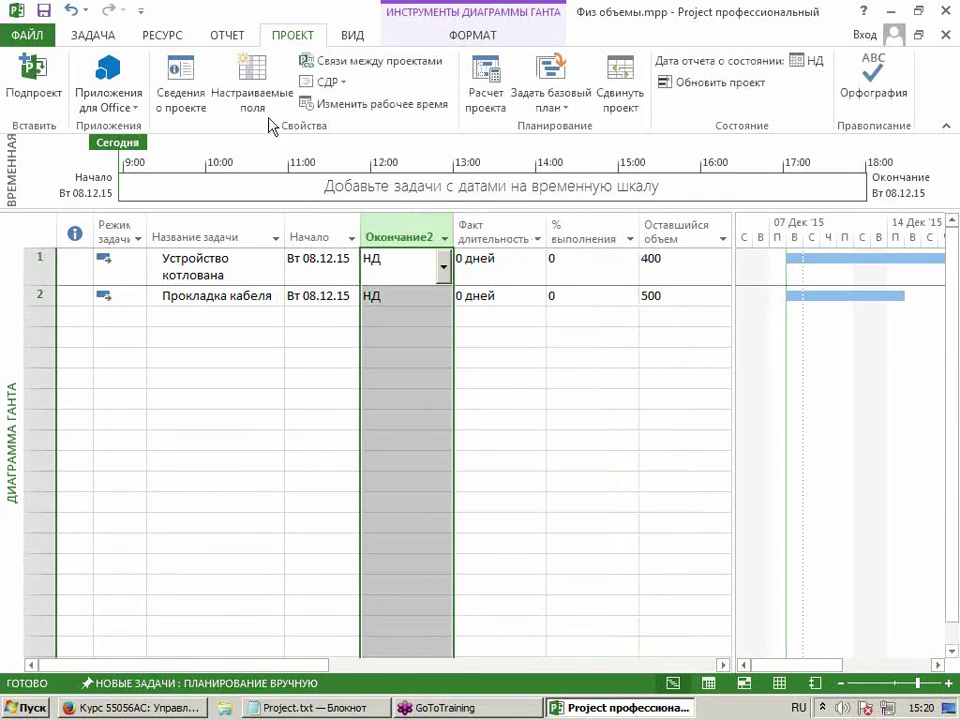
click(252, 85)
click(488, 378)
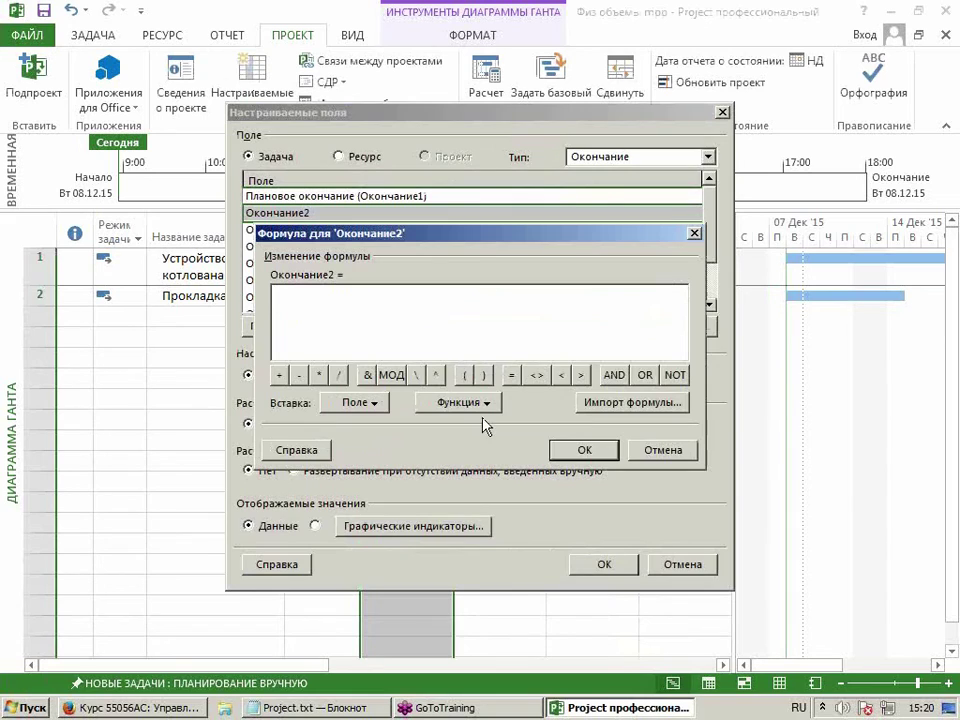
click(460, 402)
mouse_move(471, 484)
click(643, 446)
double_click(500, 293)
key(BackSpace)
key(BackSpace)
key(BackSpace)
Complete the formula as ProjDateAdd( [Начало] ; [Фактическая длительность] ) and apply it, replacing the existing Окончание2 data.
double_click(356, 295)
click(362, 403)
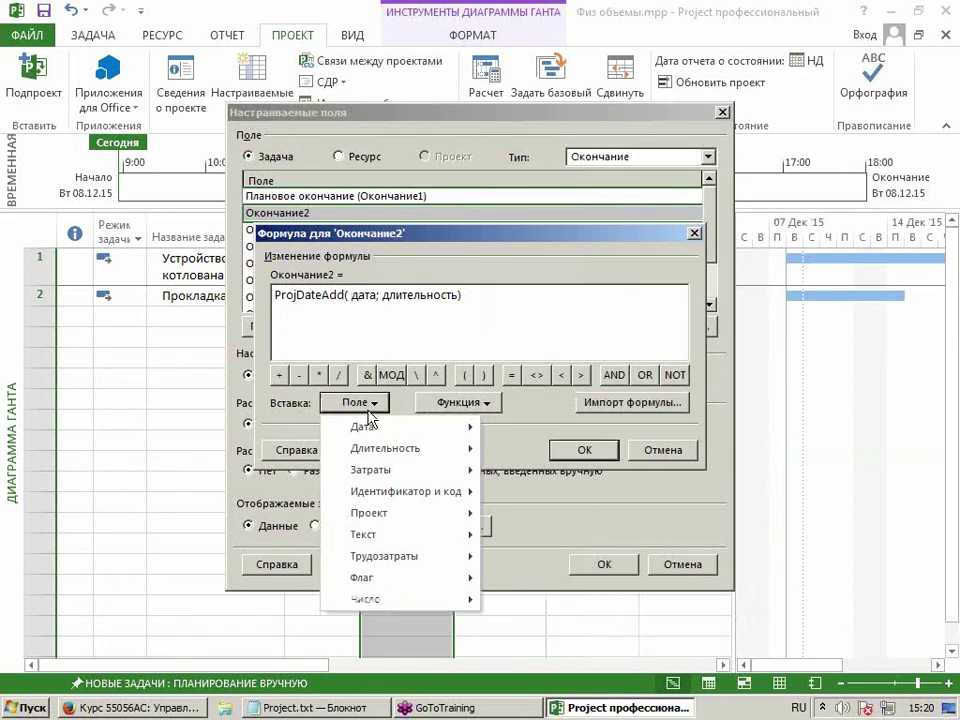
mouse_move(392, 427)
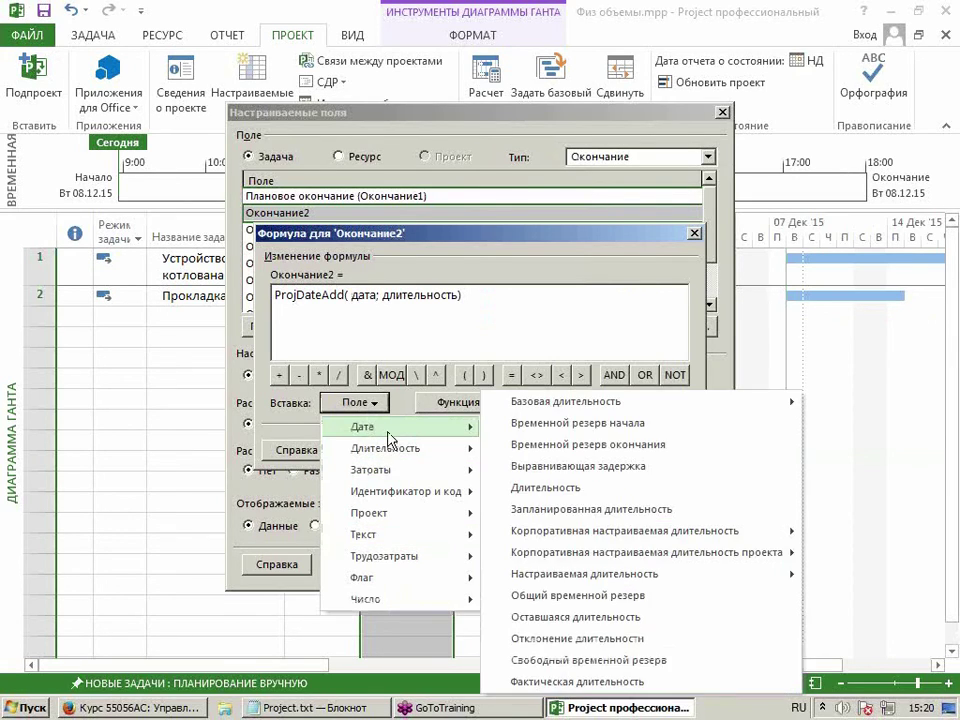
click(538, 359)
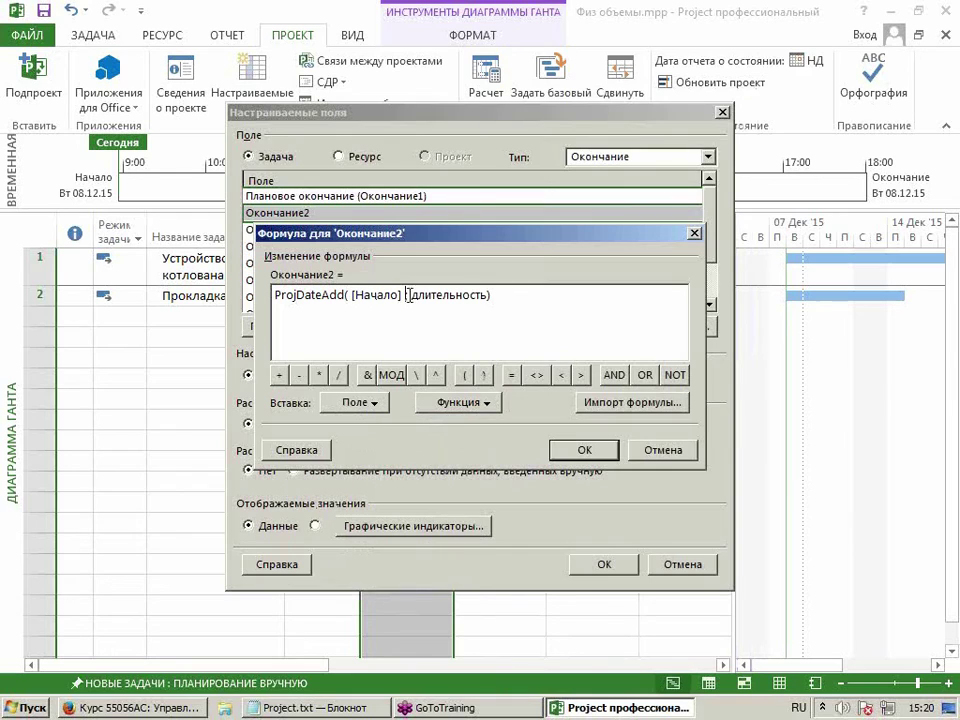
double_click(430, 296)
click(362, 403)
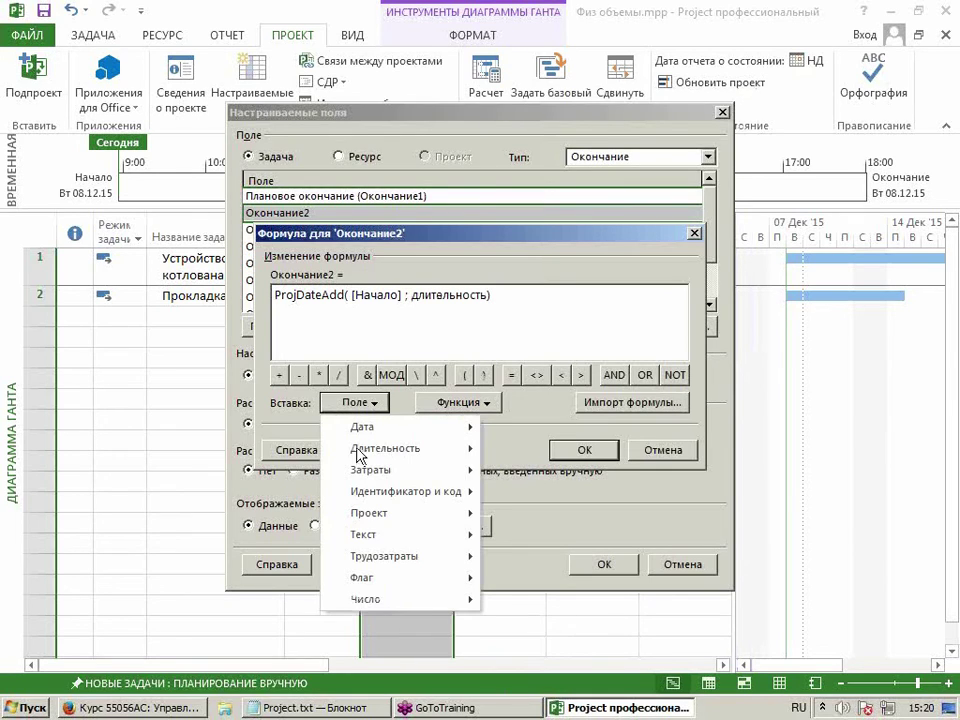
mouse_move(385, 448)
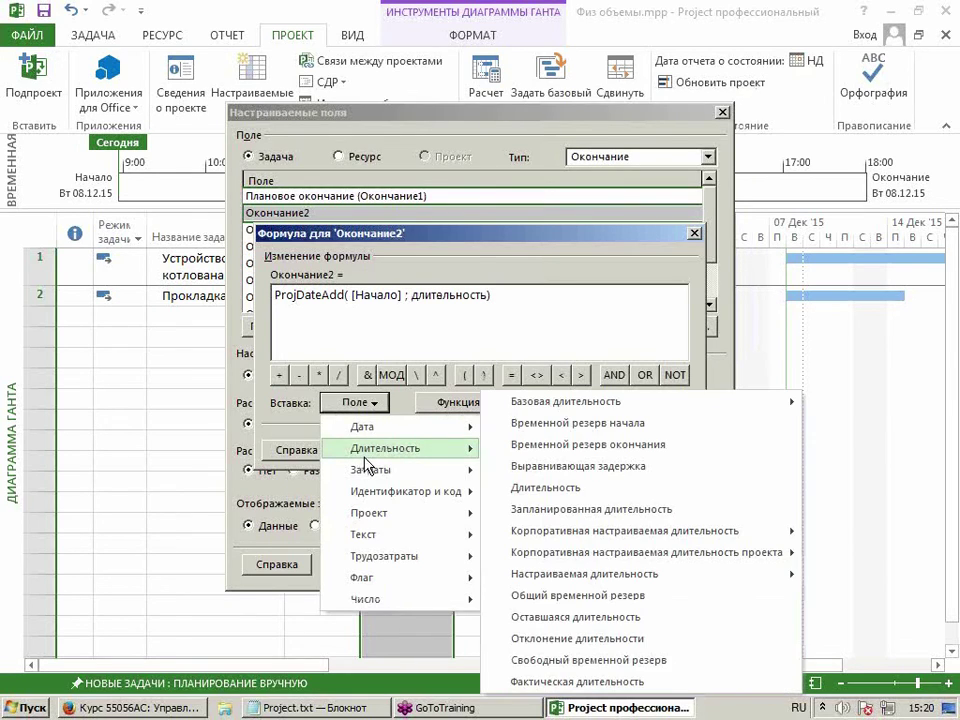
click(562, 684)
click(585, 449)
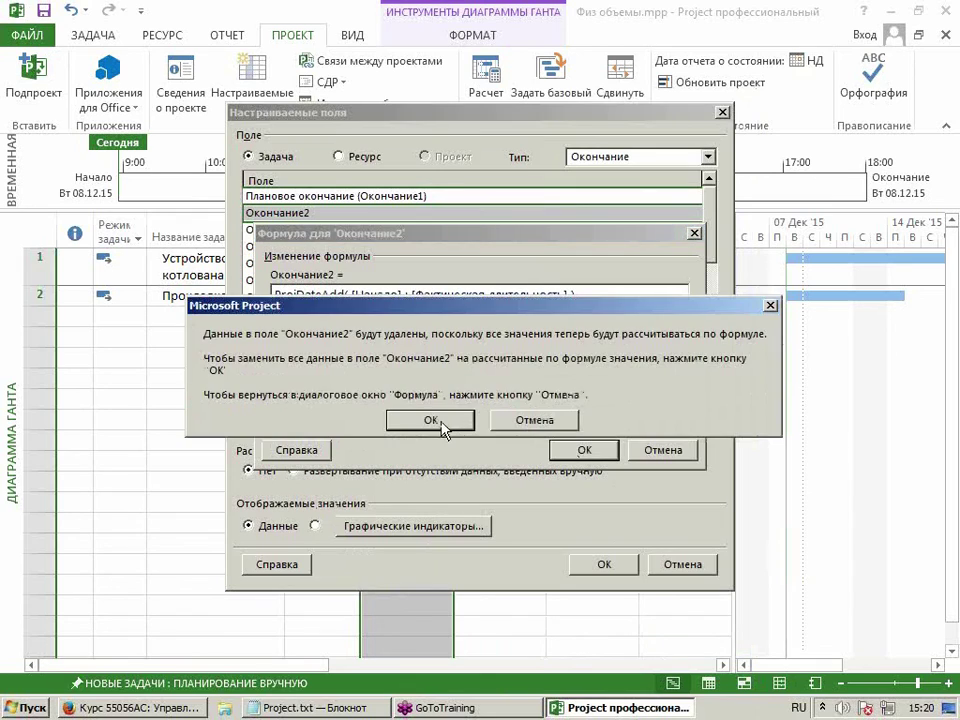
click(430, 420)
click(604, 564)
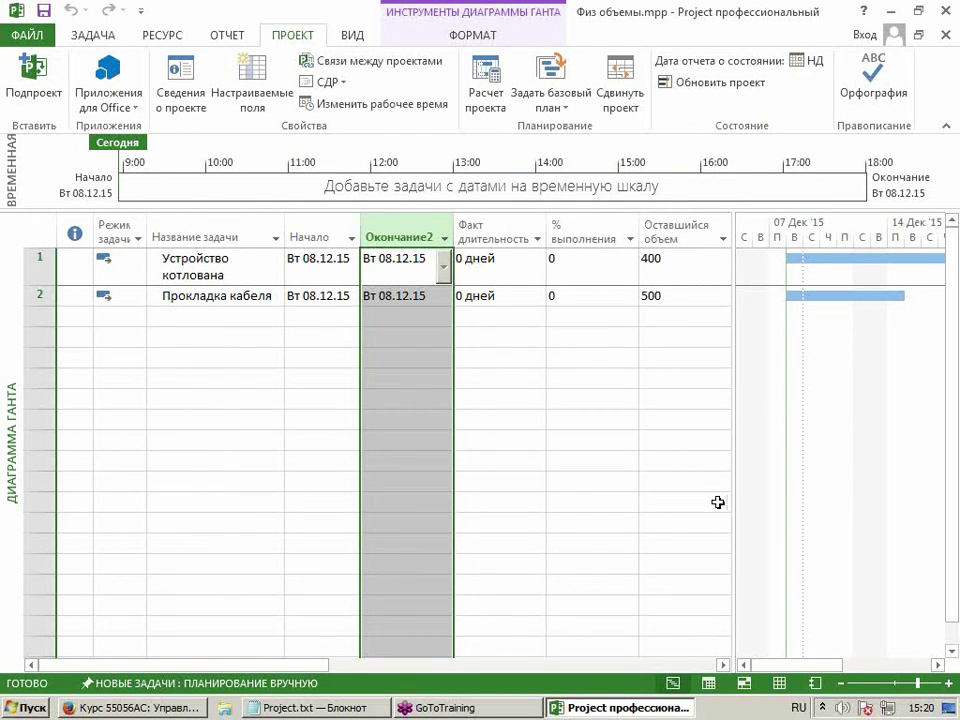
click(411, 280)
click(415, 296)
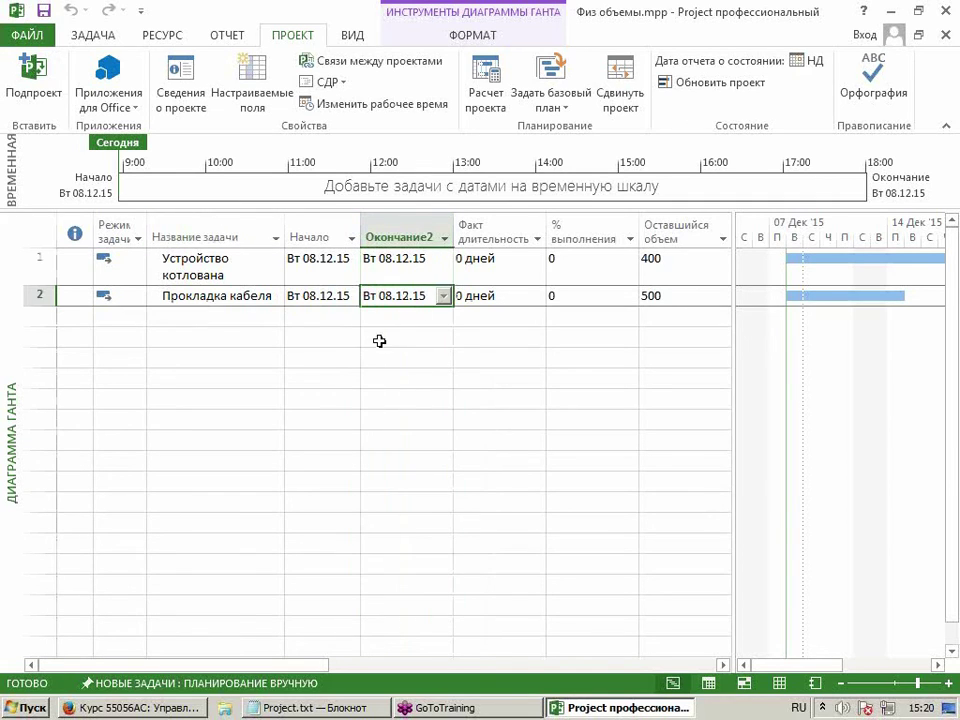
click(338, 264)
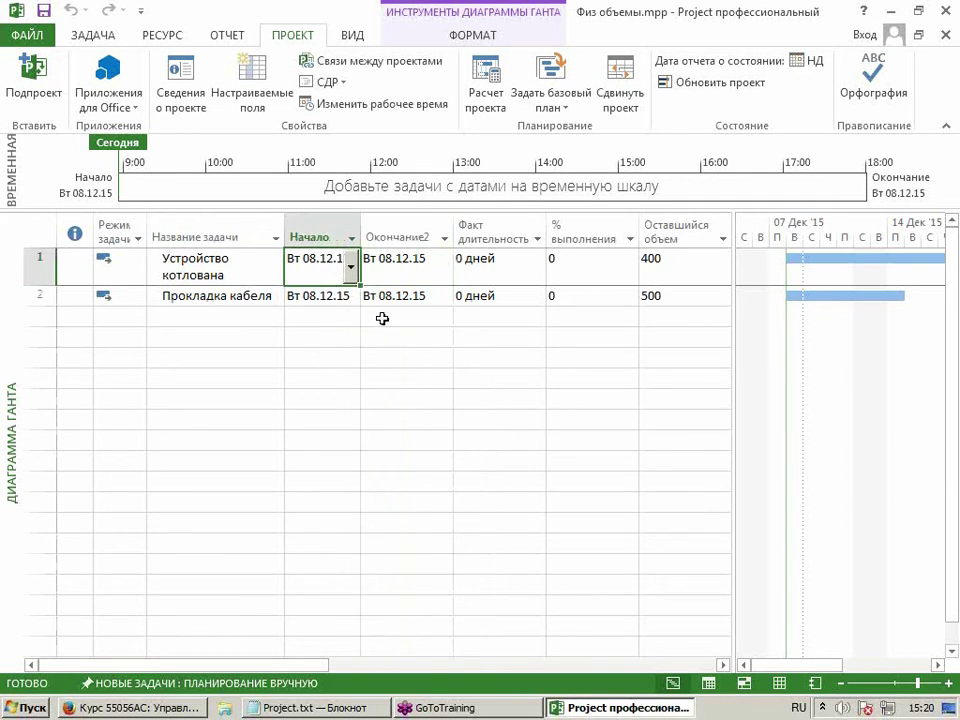
Rename the Окончание2 column heading to "Выполнено по".
click(409, 230)
click(411, 230)
text(Выпо)
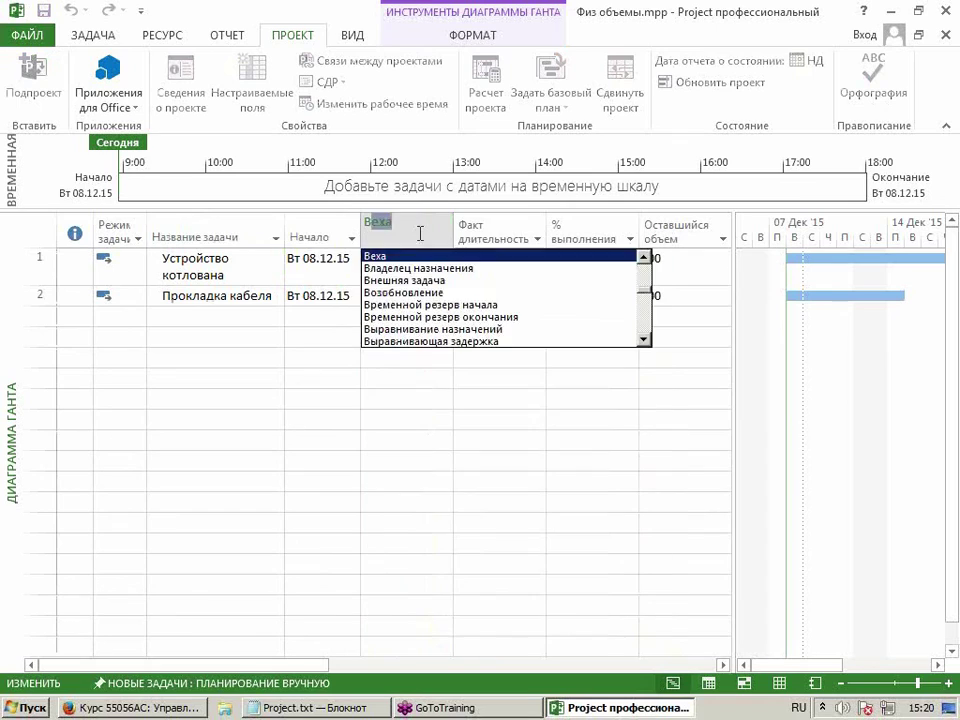
text(лнено)
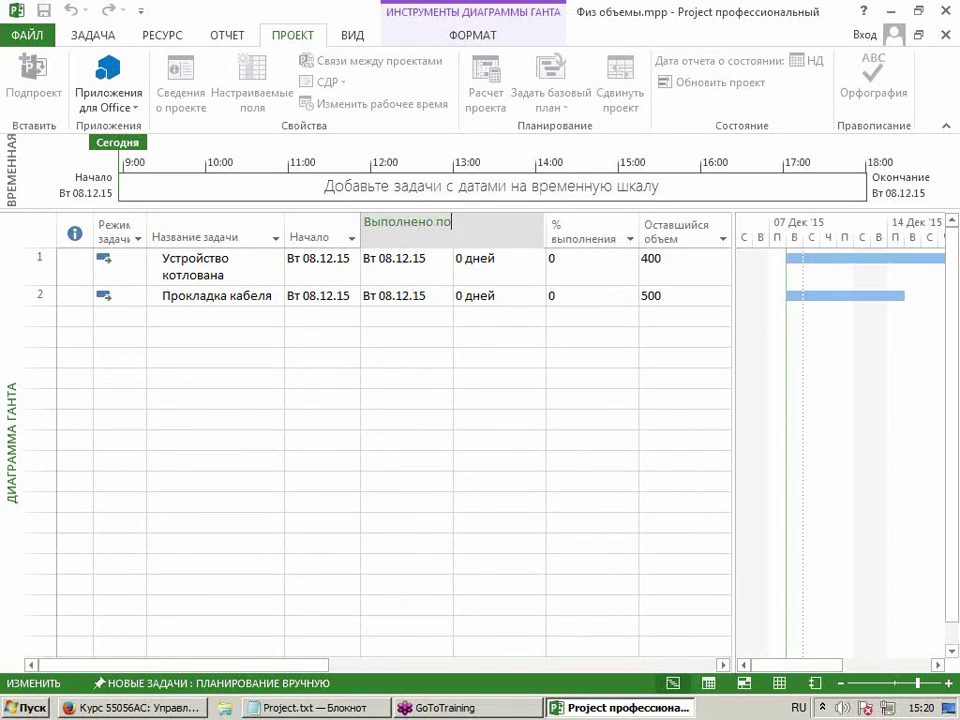
text( по)
key(Return)
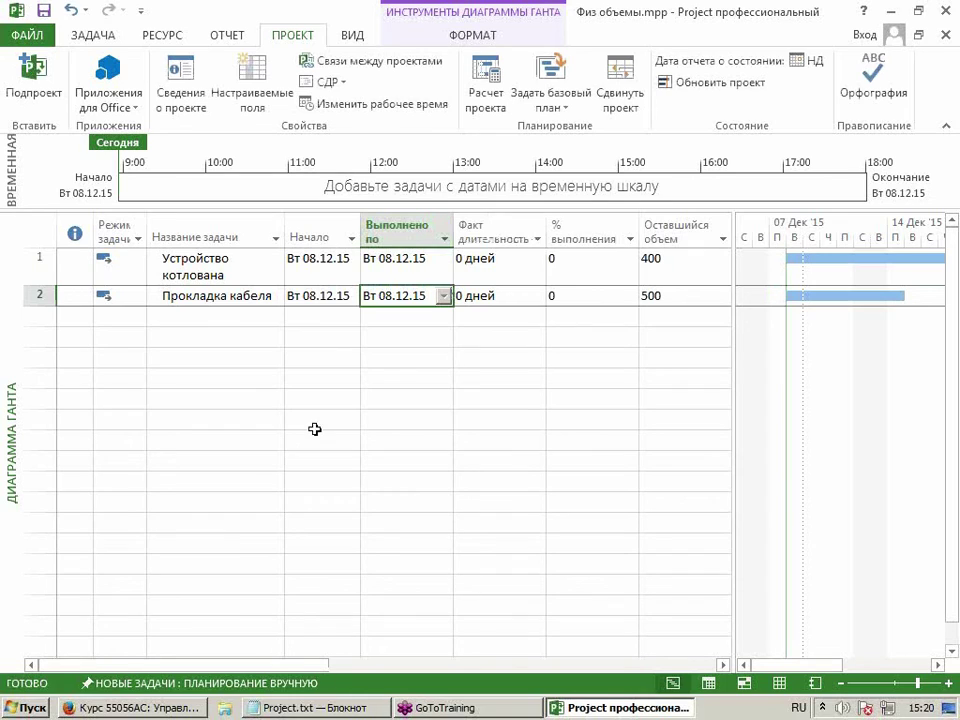
Widen the table area and set the Фактический объем of the task Устройство котлована to 40.
click(330, 228)
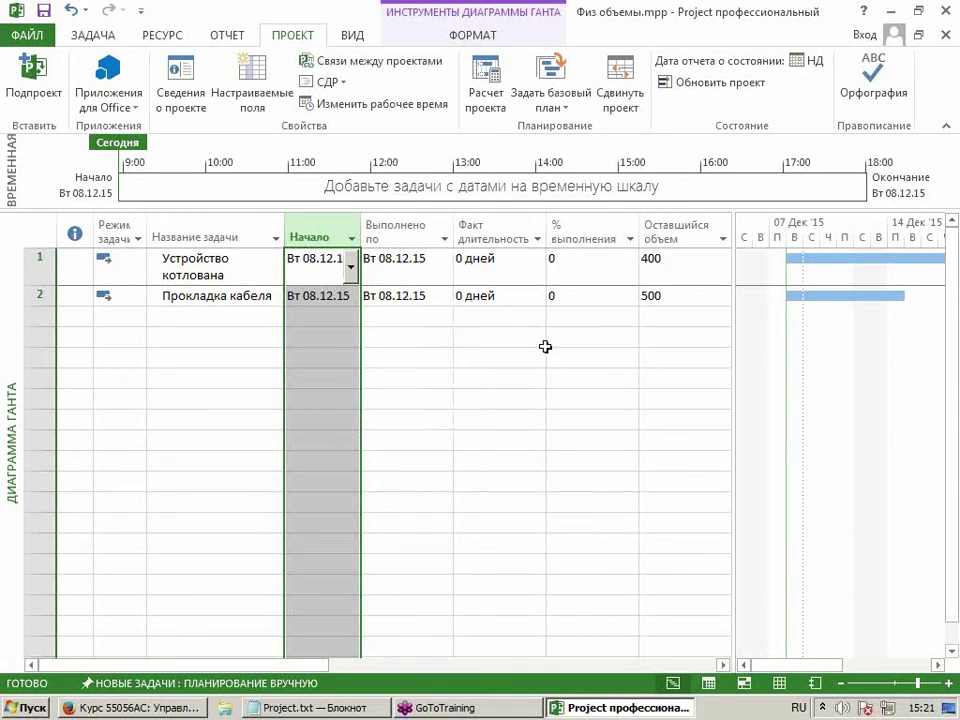
click(415, 272)
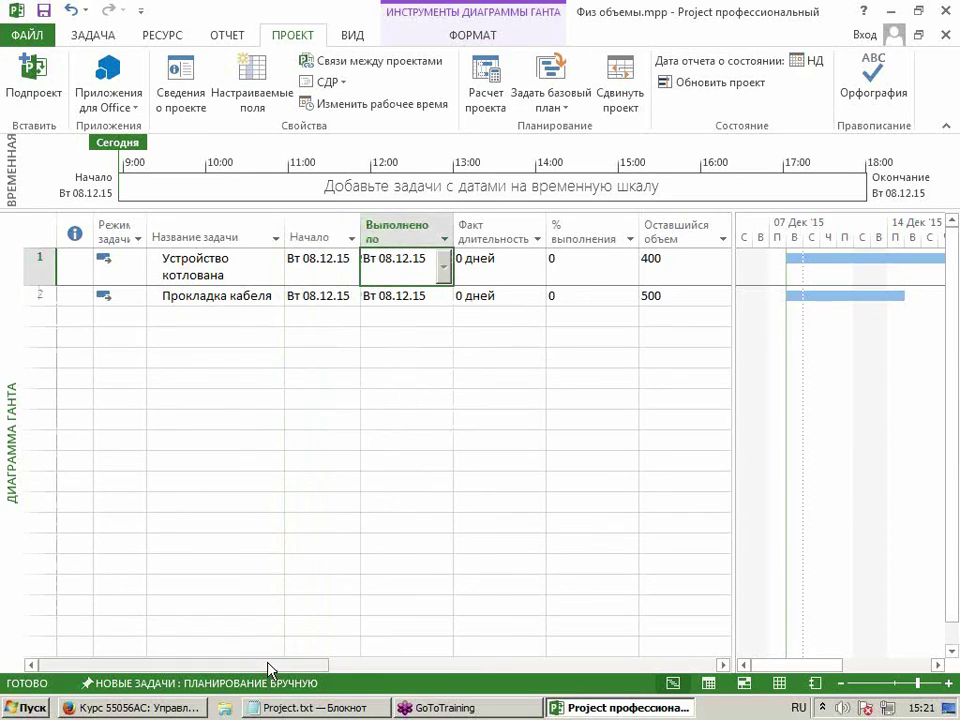
drag(300, 665, 437, 690)
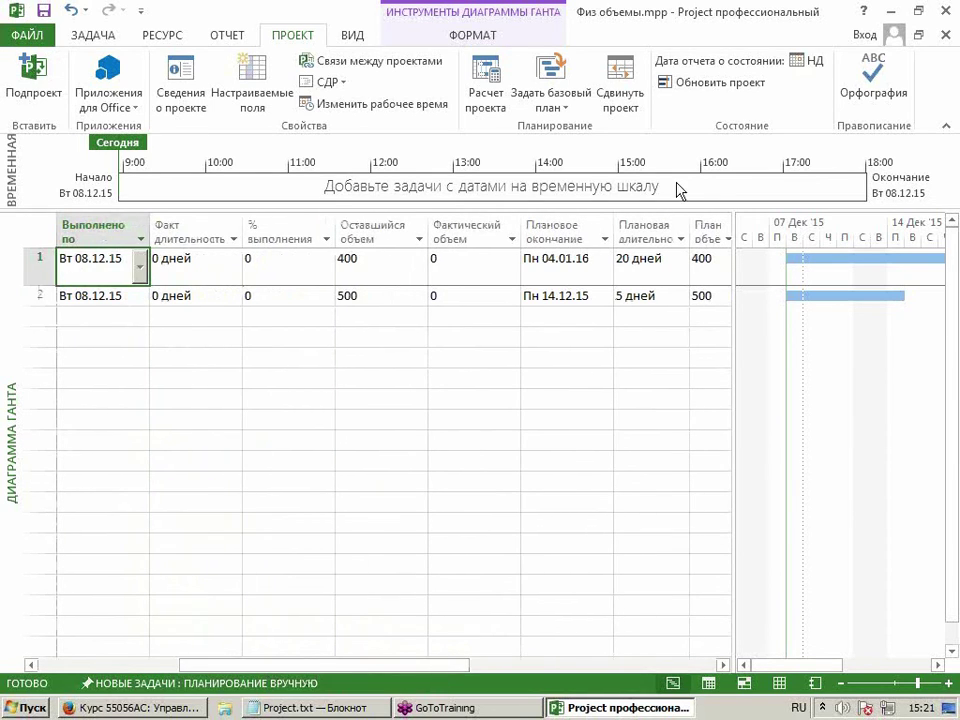
click(466, 271)
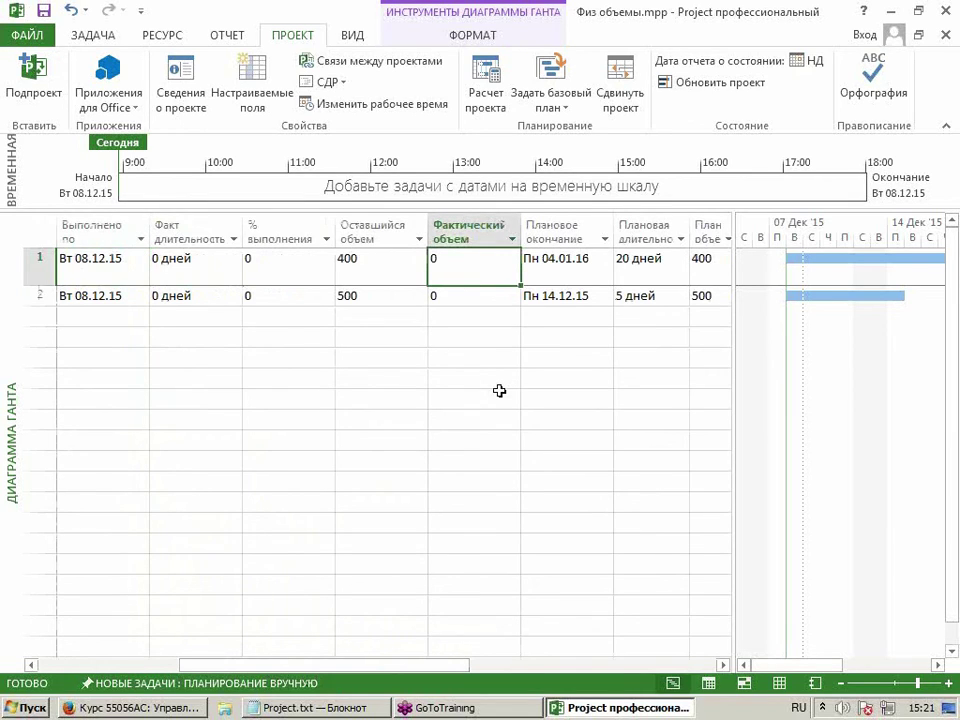
drag(731, 360, 853, 360)
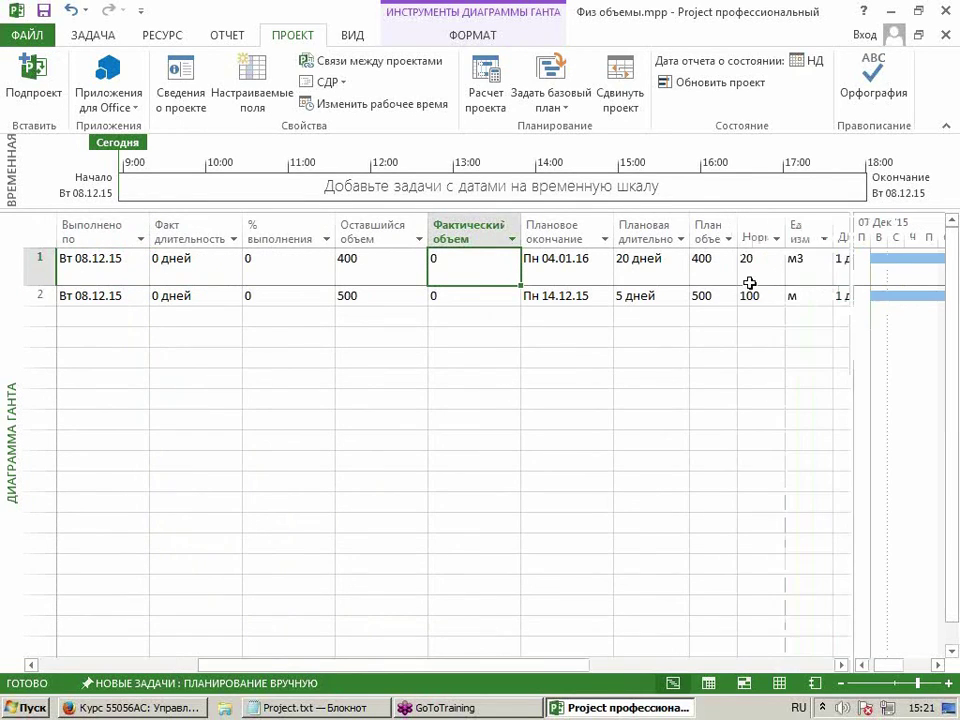
click(724, 272)
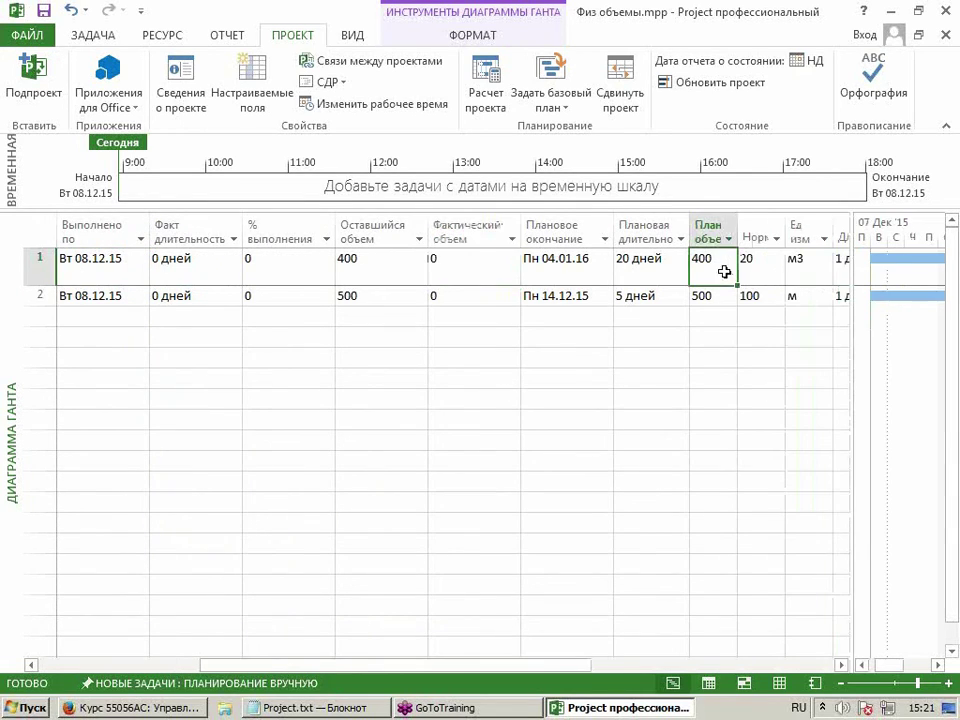
click(634, 264)
click(498, 269)
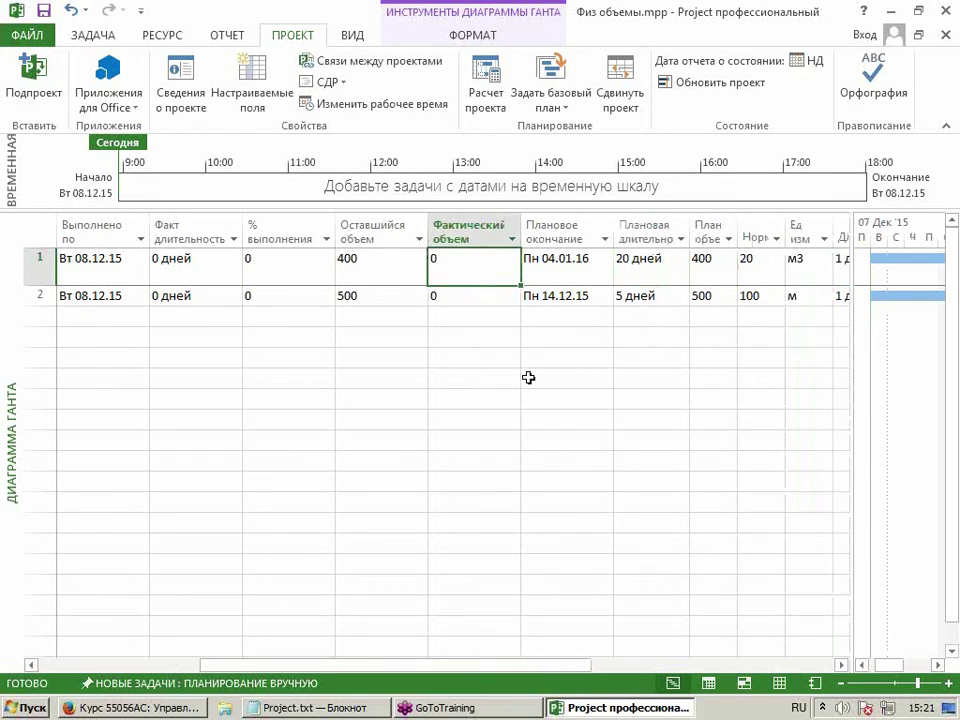
text(4)
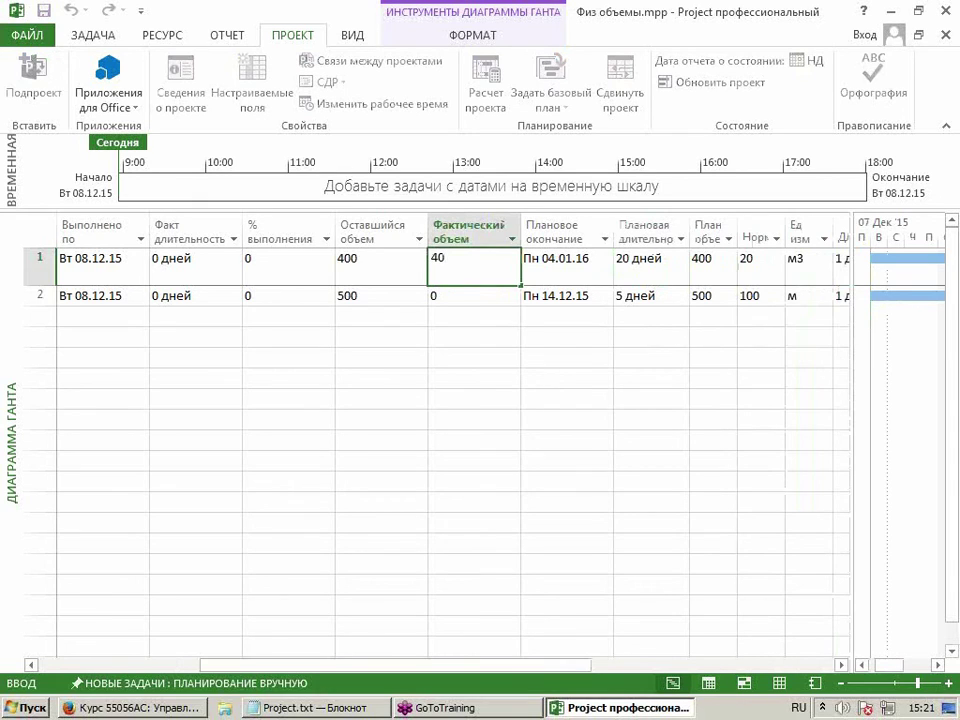
text(0)
key(Return)
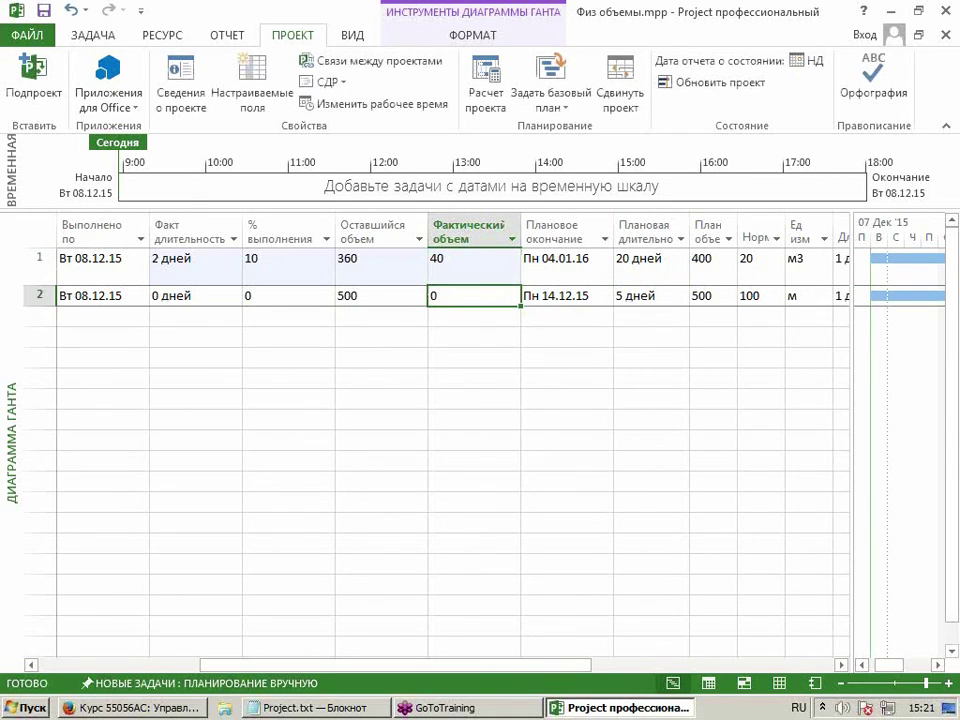
Check the remaining volume, percent complete, actual duration and Выполнено по values of Устройство котлована against its planned fields.
scroll(345, 665, left, 3)
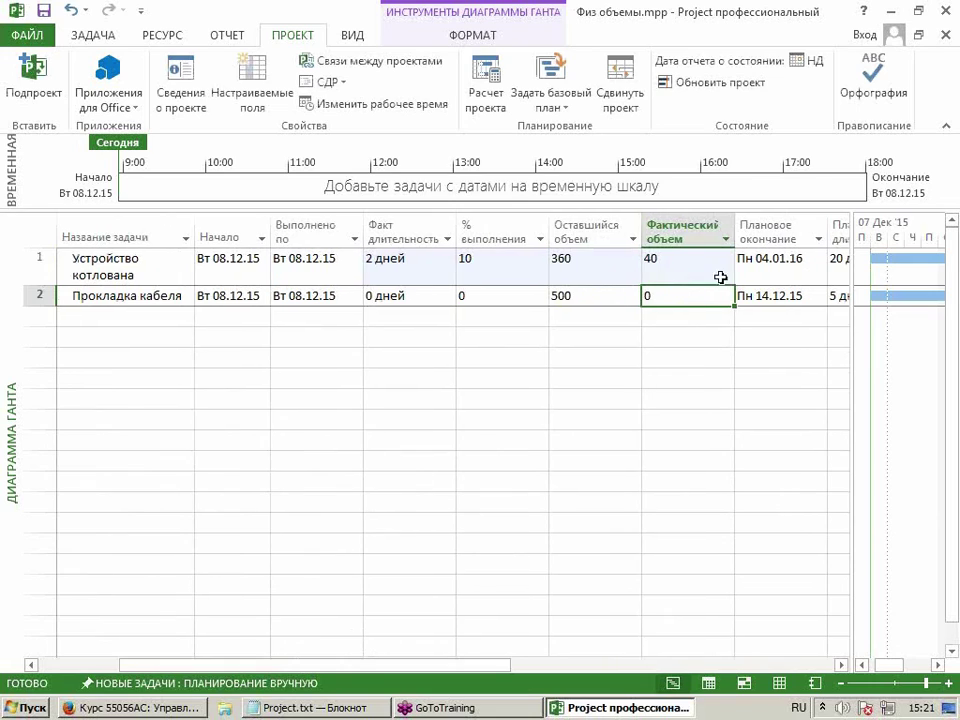
click(583, 268)
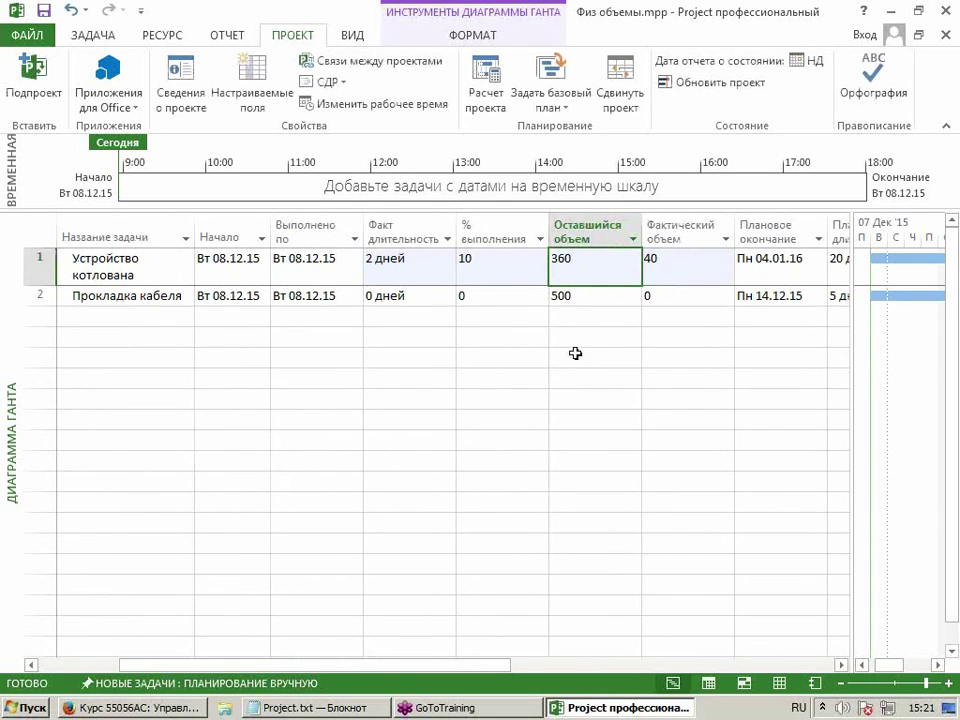
click(515, 271)
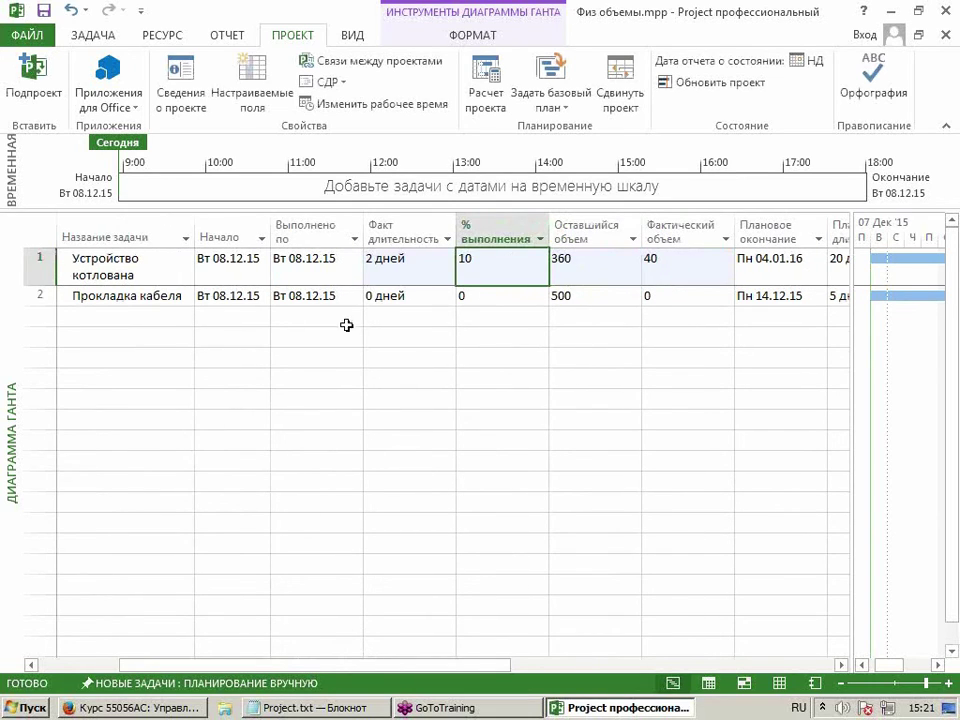
click(386, 264)
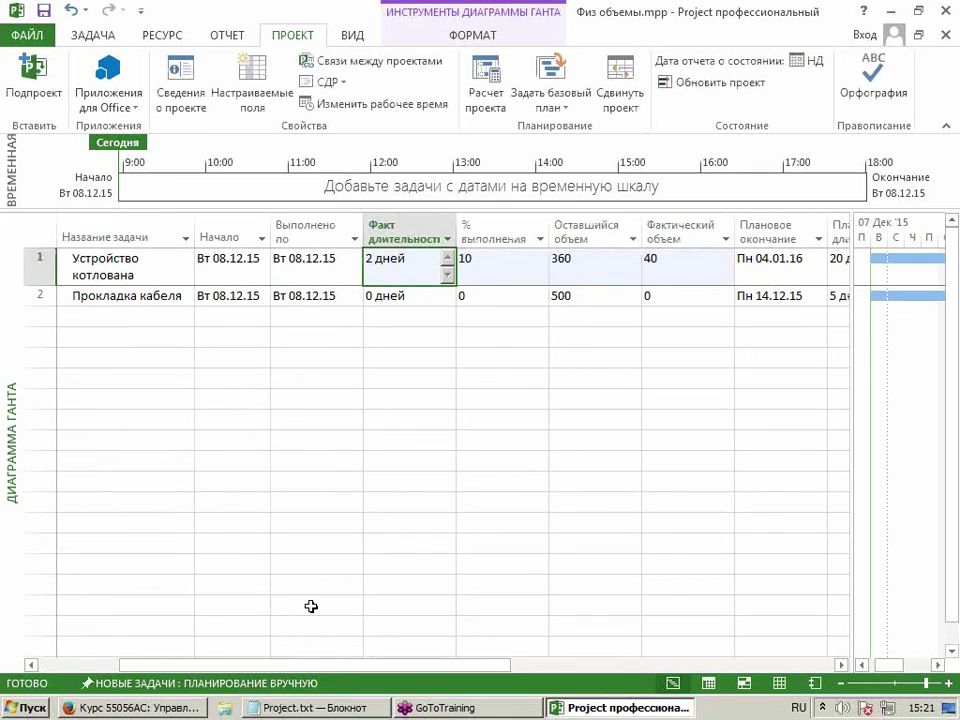
drag(311, 666, 271, 666)
click(358, 276)
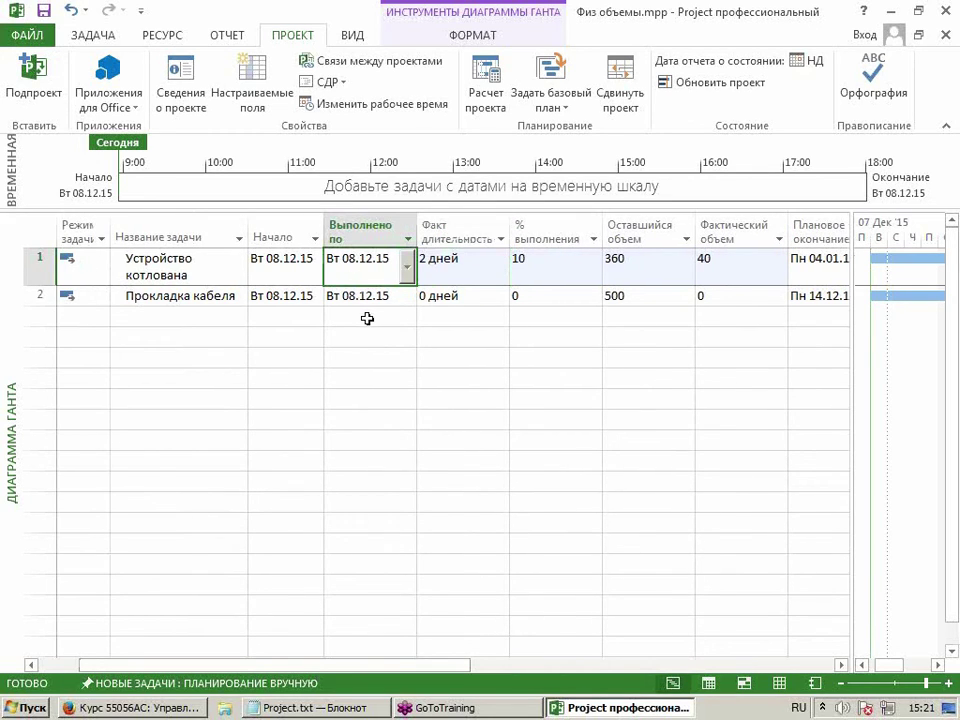
click(369, 231)
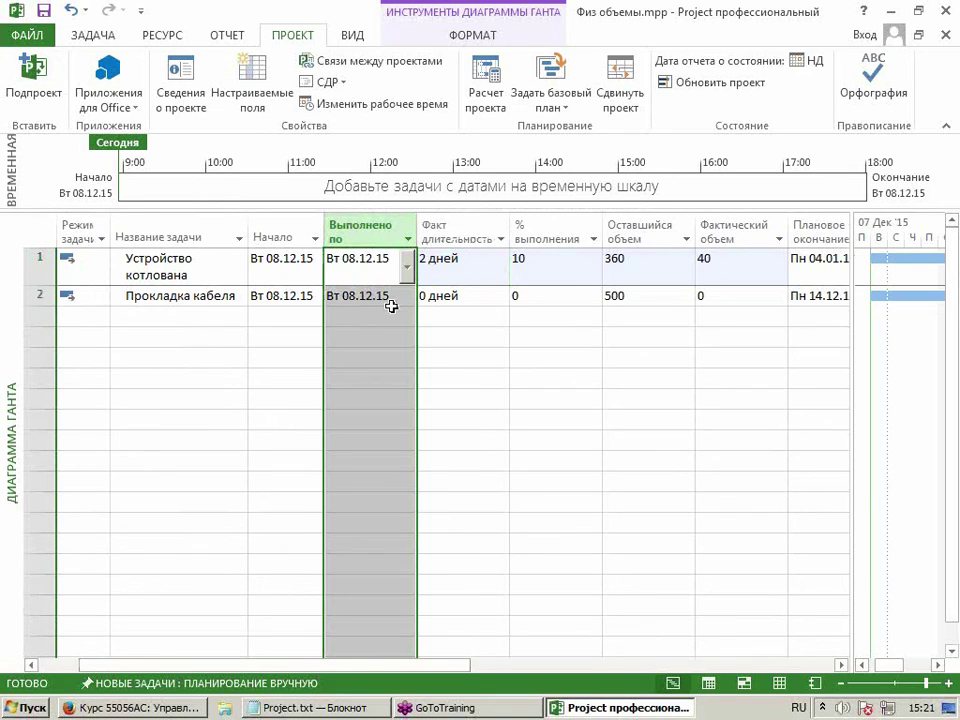
click(377, 338)
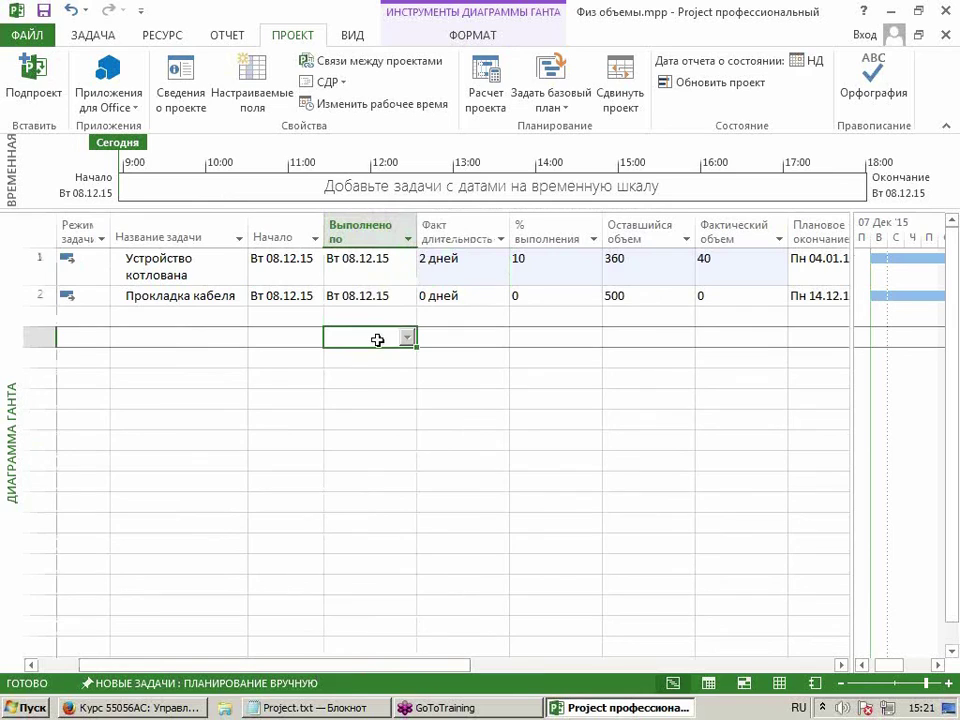
click(372, 233)
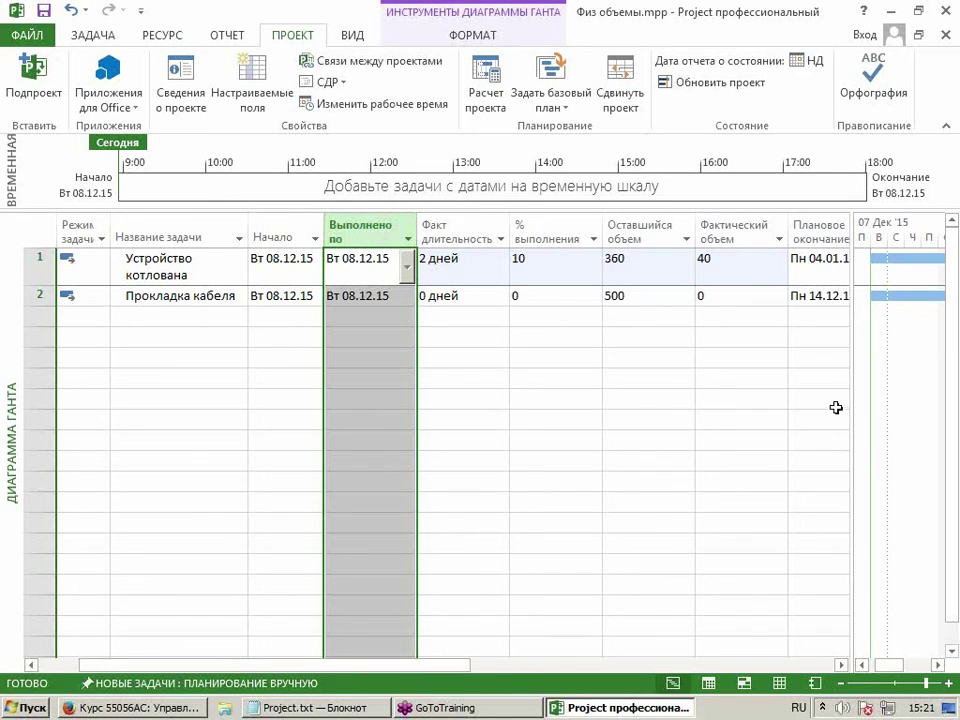
click(843, 664)
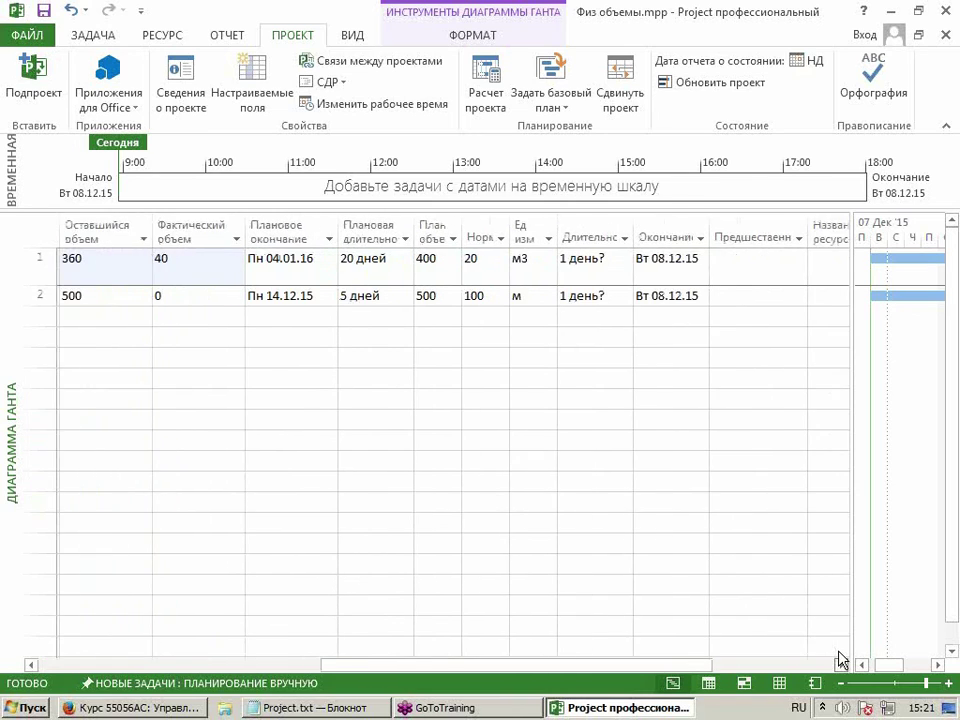
drag(470, 664, 178, 681)
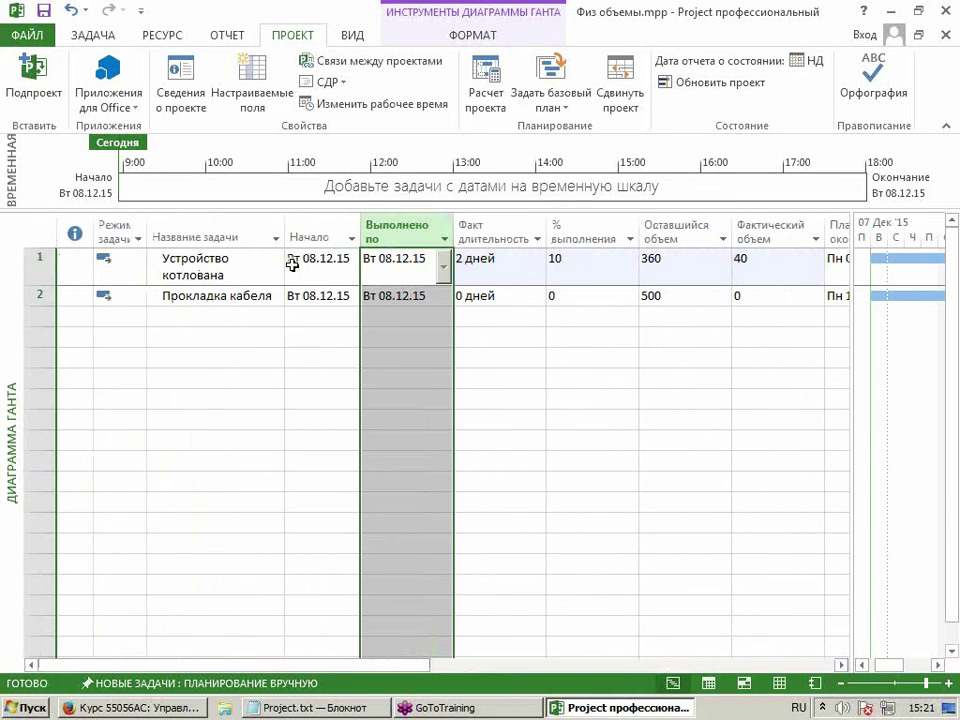
In the Выполнено по field formula, replace [Фактическая длительность] with the custom field Факт длительность (Длительность2) and apply it.
click(277, 101)
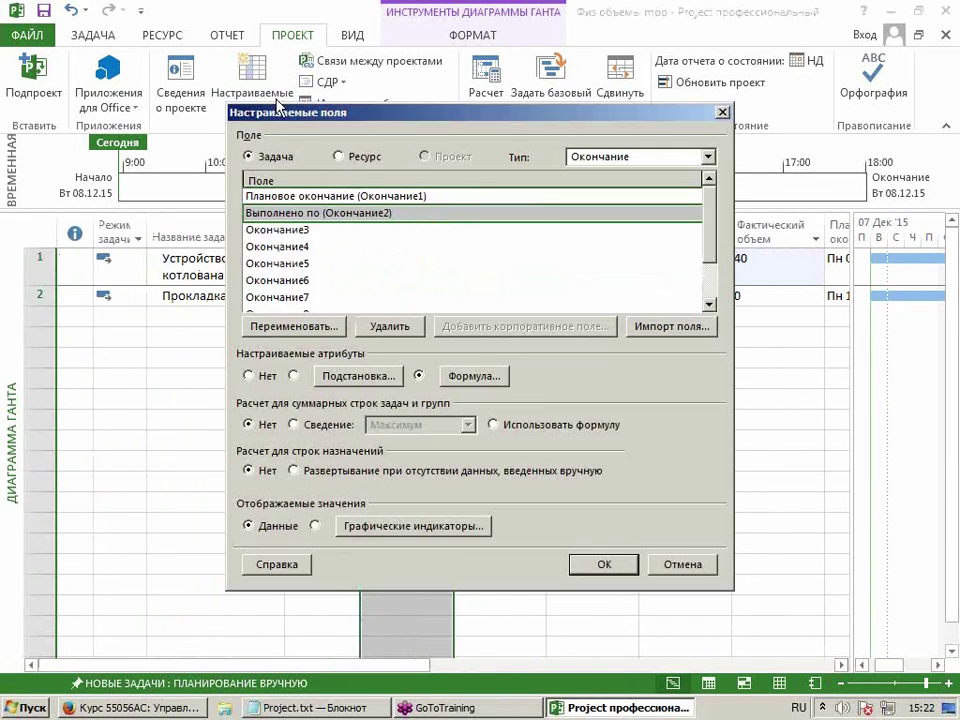
click(448, 380)
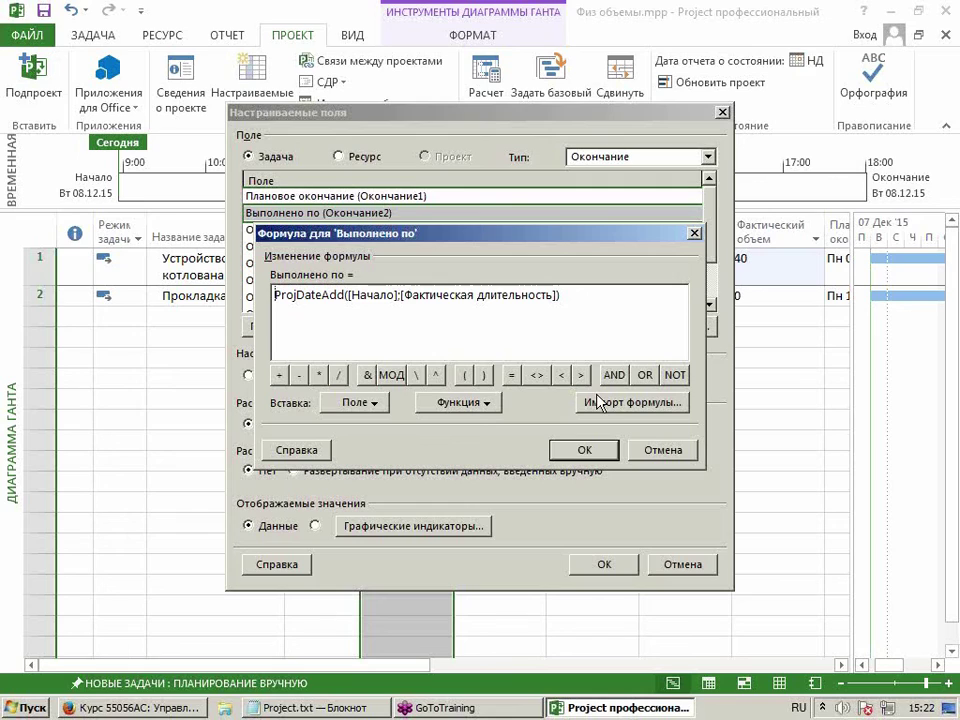
click(557, 295)
drag(557, 295, 397, 298)
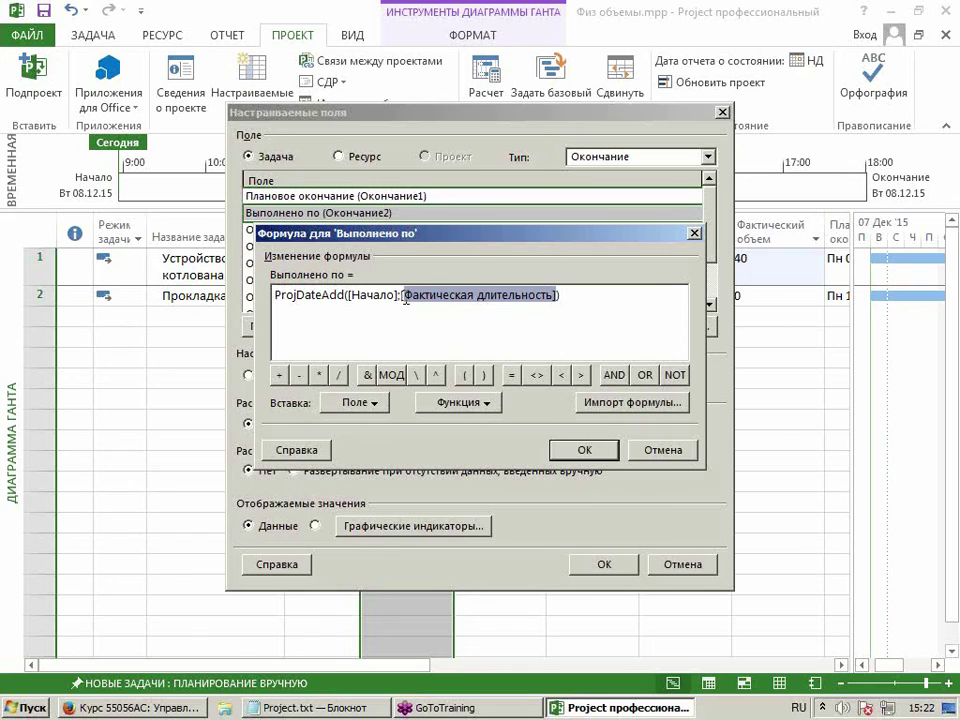
key(Delete)
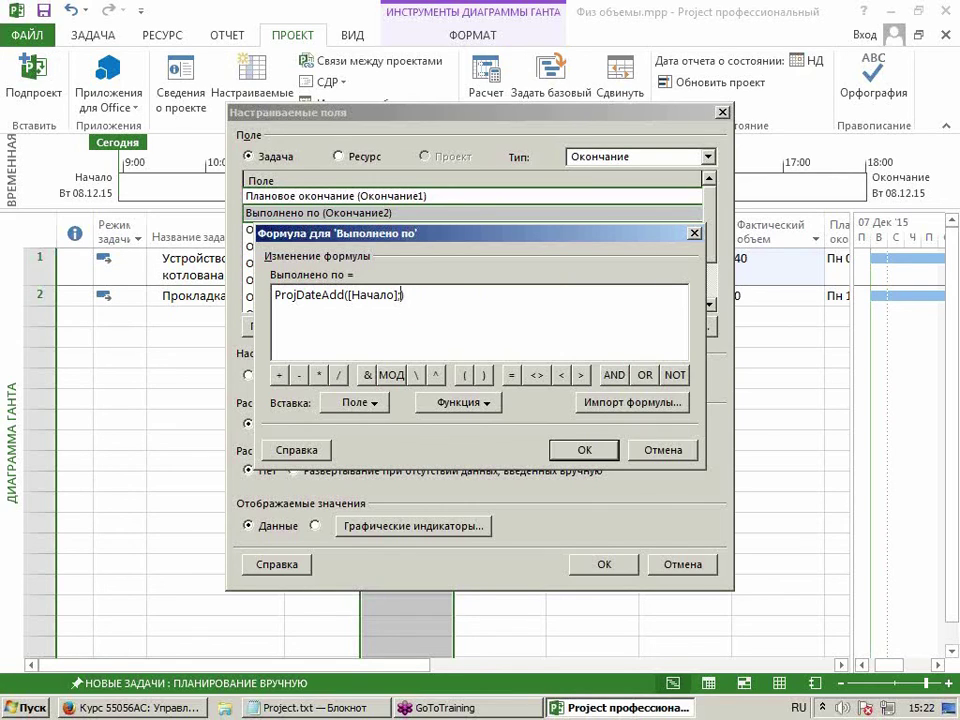
click(362, 402)
mouse_move(370, 455)
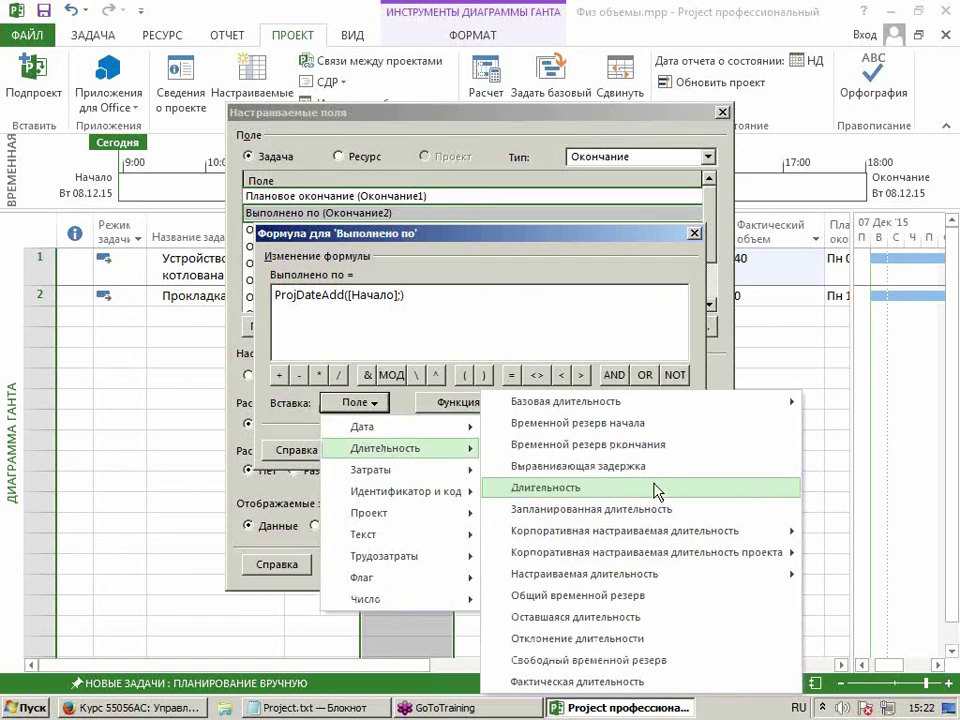
mouse_move(637, 585)
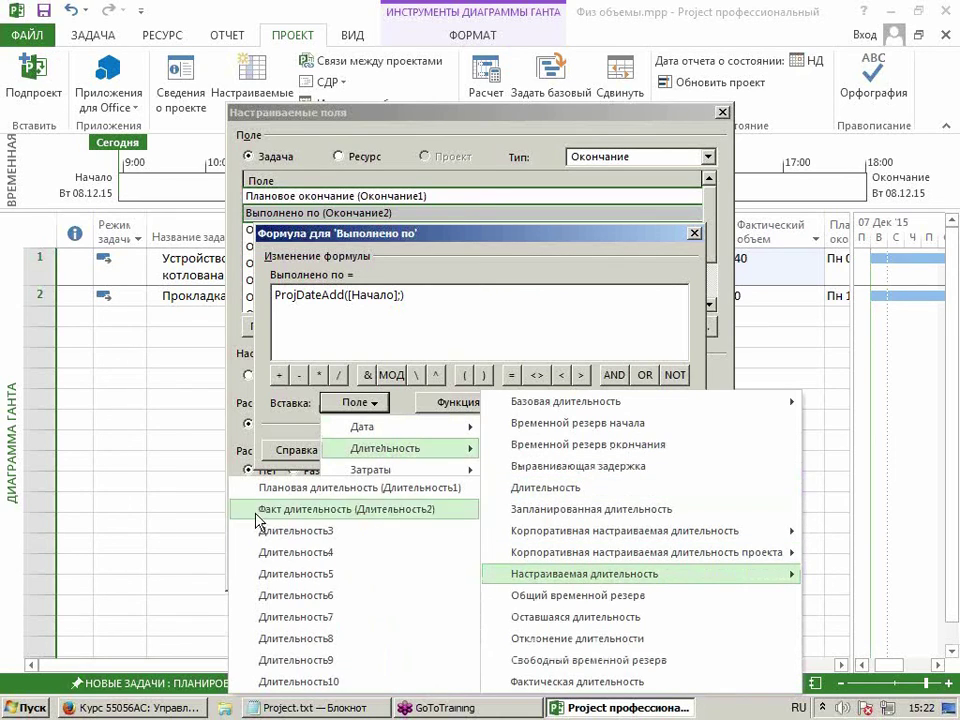
click(346, 509)
click(572, 448)
click(600, 565)
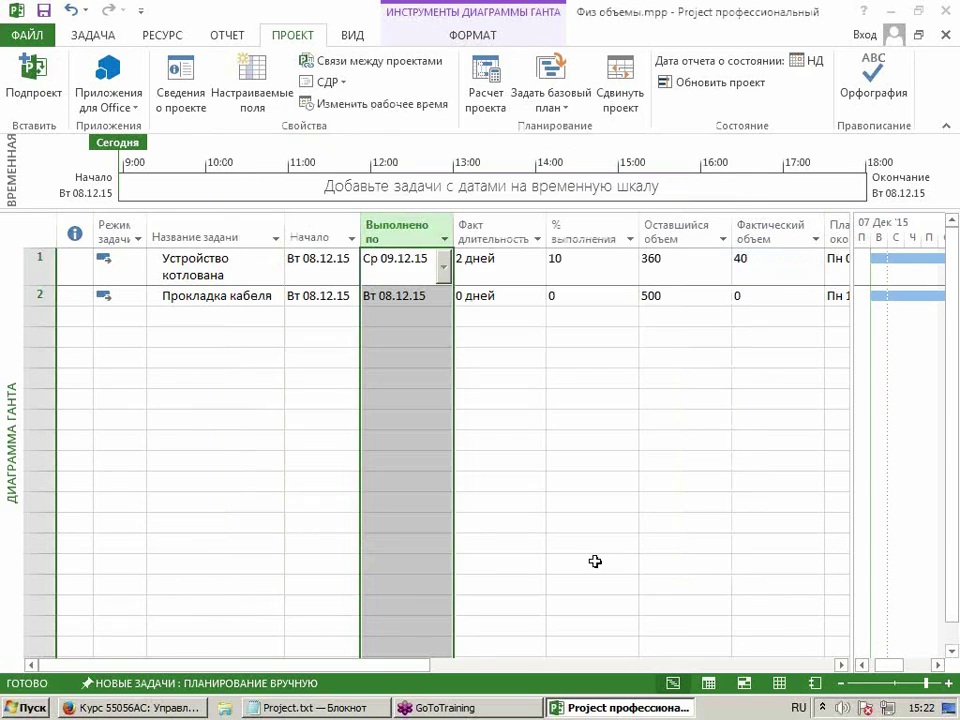
click(401, 280)
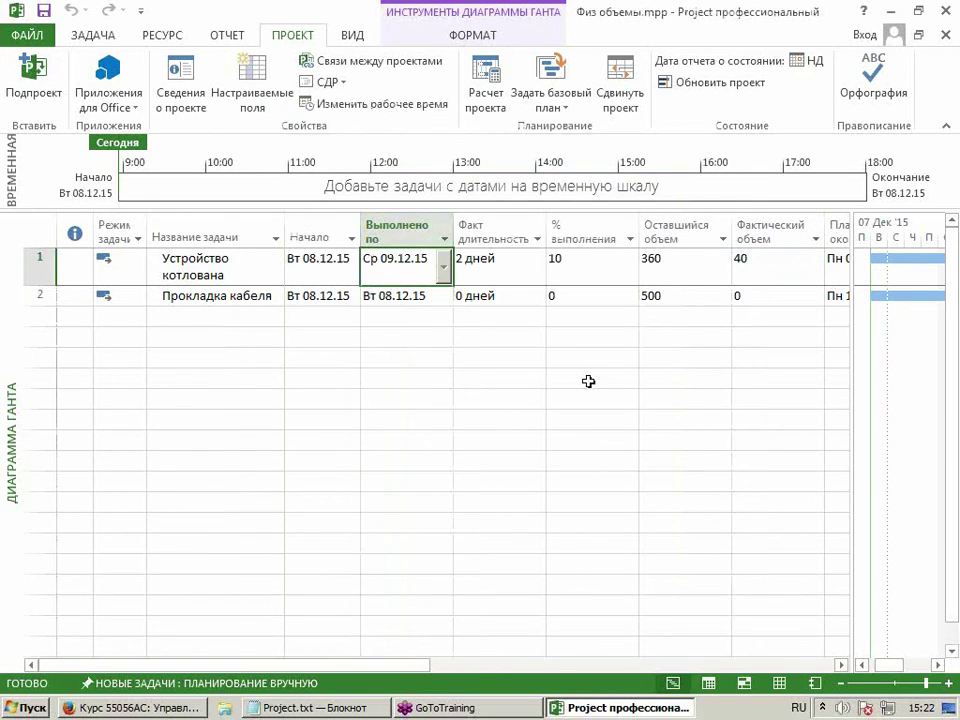
Narrow the Факт длительность, % выполнения, Оставшийся объем and Фактический объем columns, and enlarge the Gantt chart area up to the Выполнено по column.
drag(544, 230, 524, 230)
drag(616, 230, 566, 238)
drag(660, 238, 619, 240)
drag(709, 238, 668, 238)
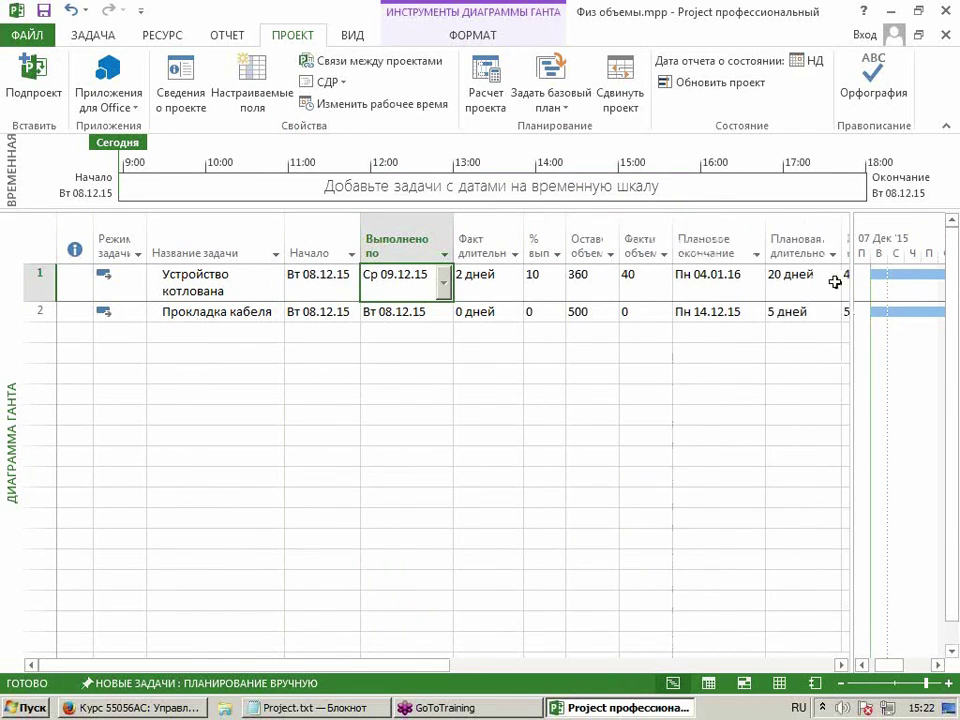
click(846, 664)
drag(840, 491, 409, 497)
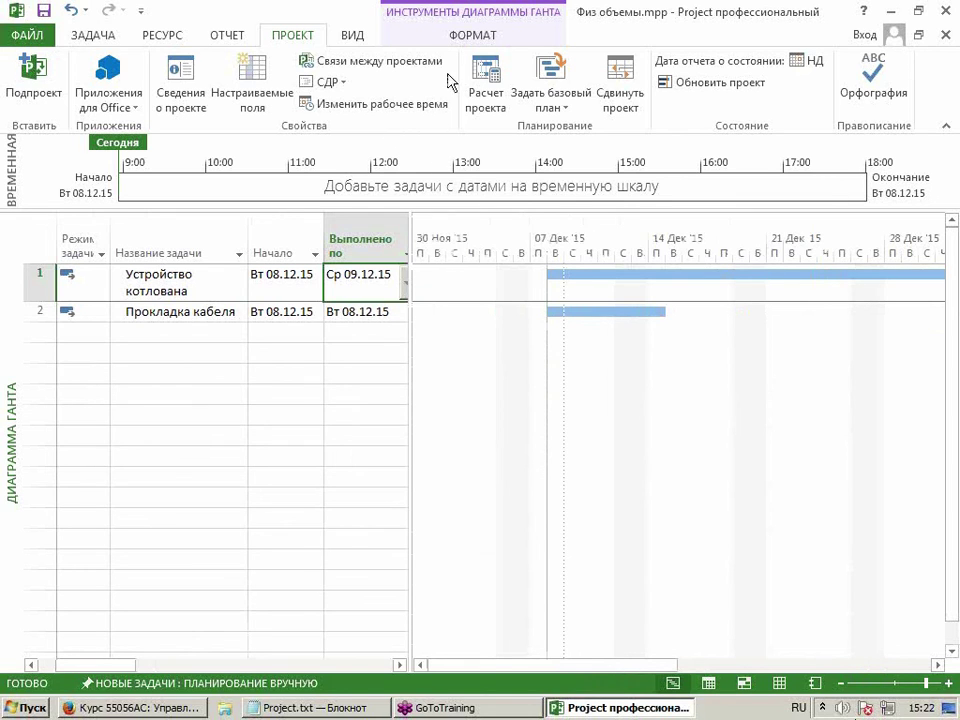
In the Gantt bar styles, set the Ход выполнения bar to start from Начало задачи.
click(499, 36)
click(338, 86)
click(343, 148)
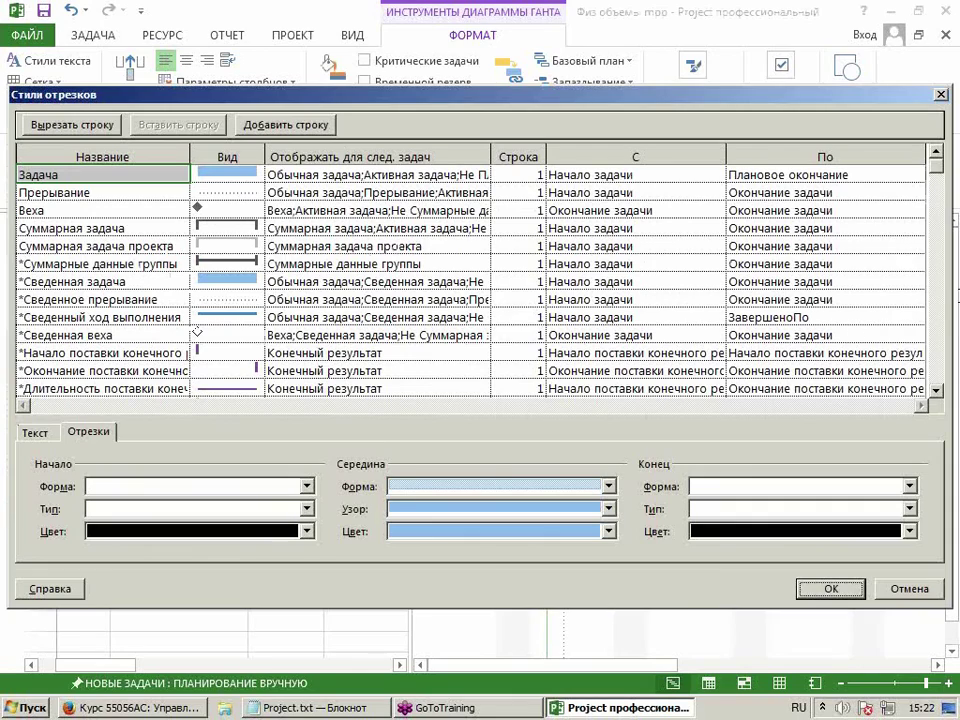
click(936, 370)
click(936, 372)
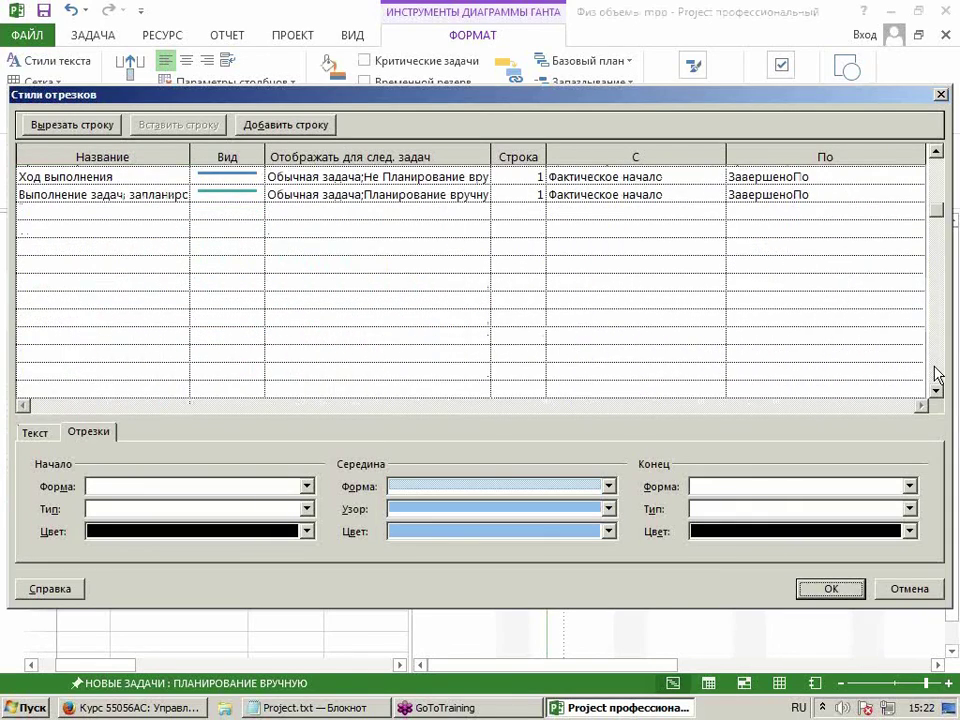
click(140, 175)
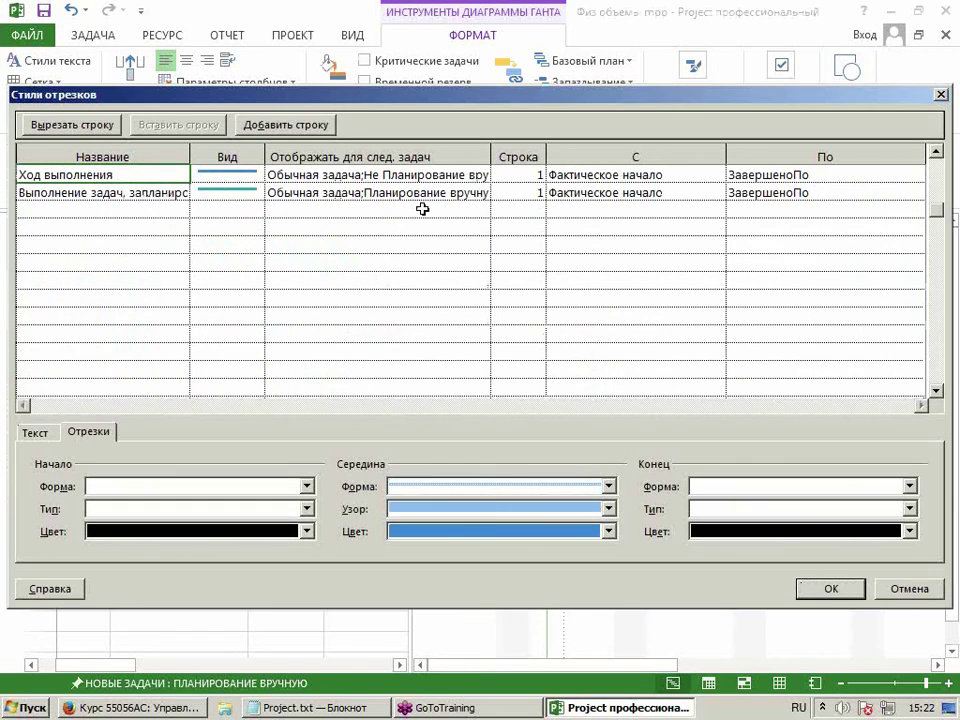
click(578, 178)
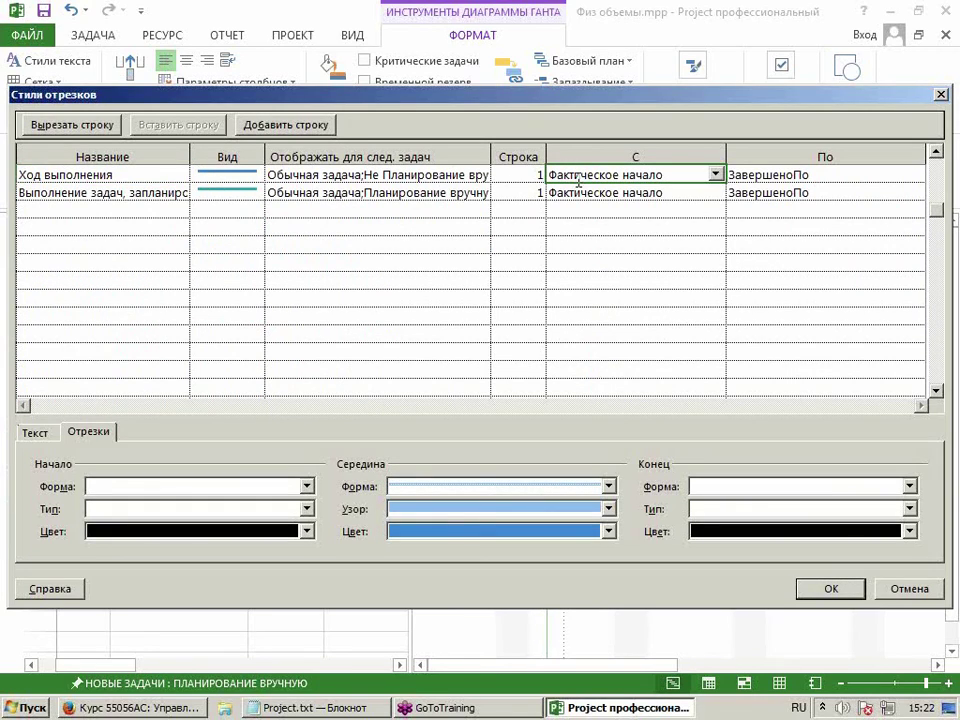
text(наз)
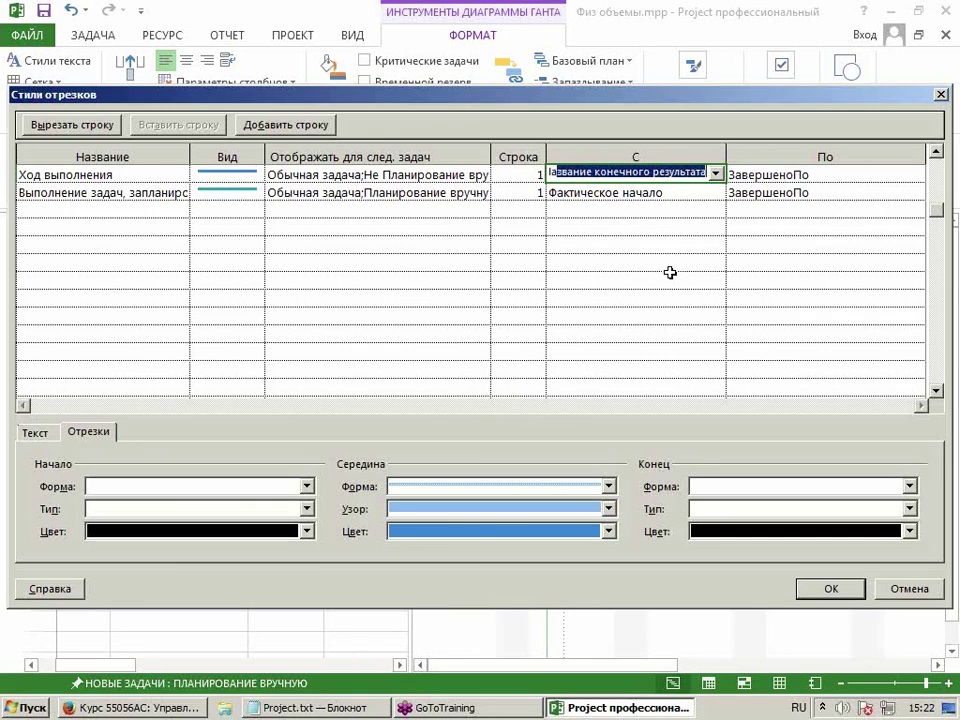
key(BackSpace)
key(BackSpace)
text(чало до выравнивания)
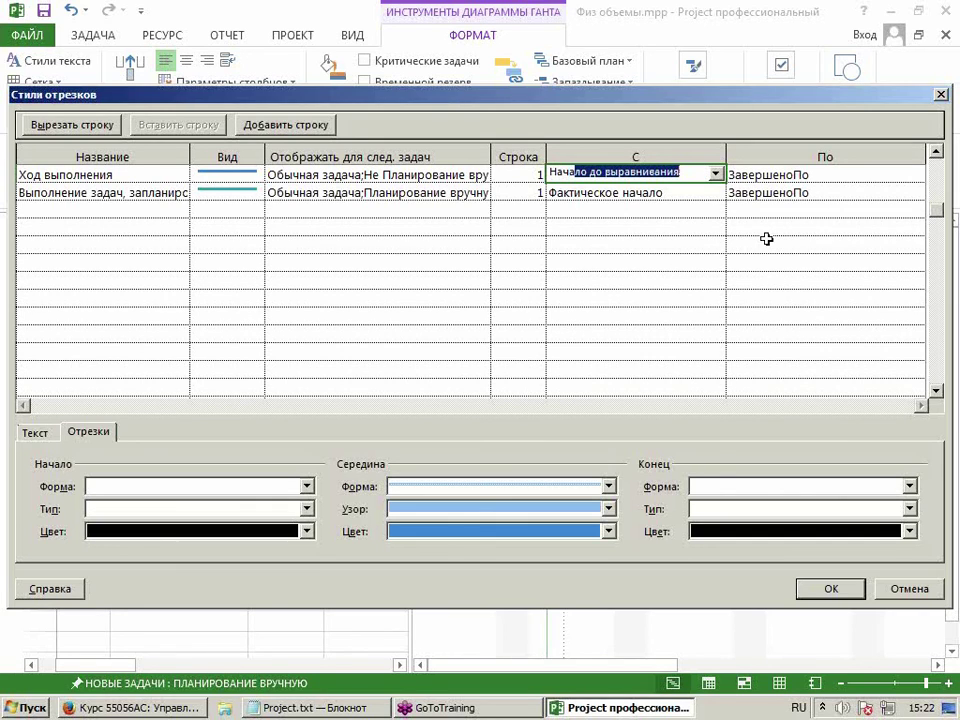
click(714, 174)
click(655, 204)
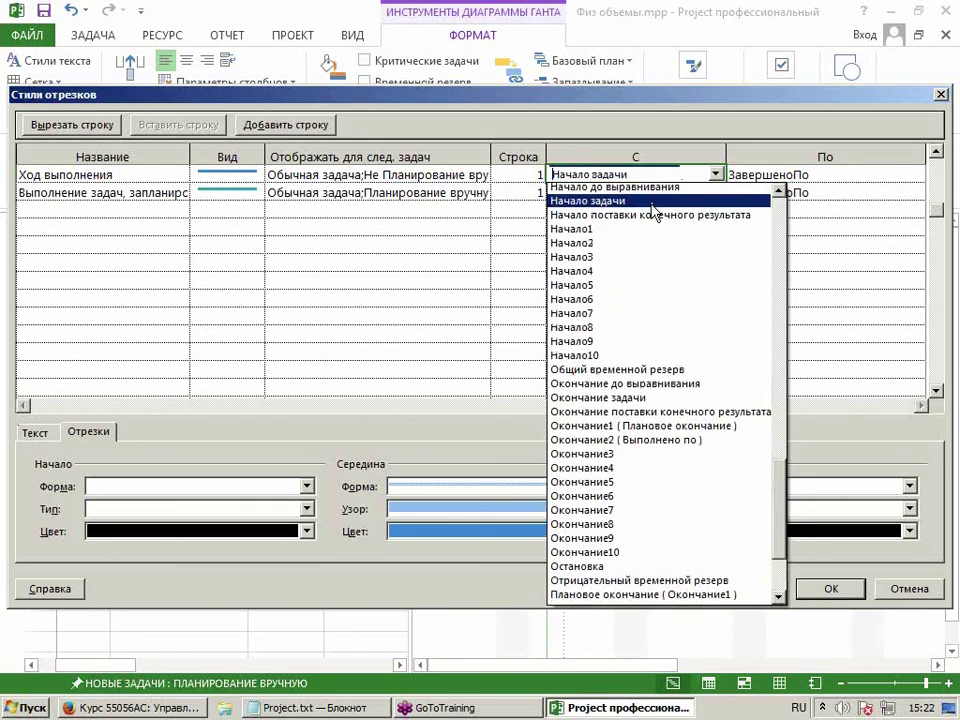
Set the end of the Ход выполнения bar to Выполнено по (Окончание2) and apply the bar styles.
click(783, 177)
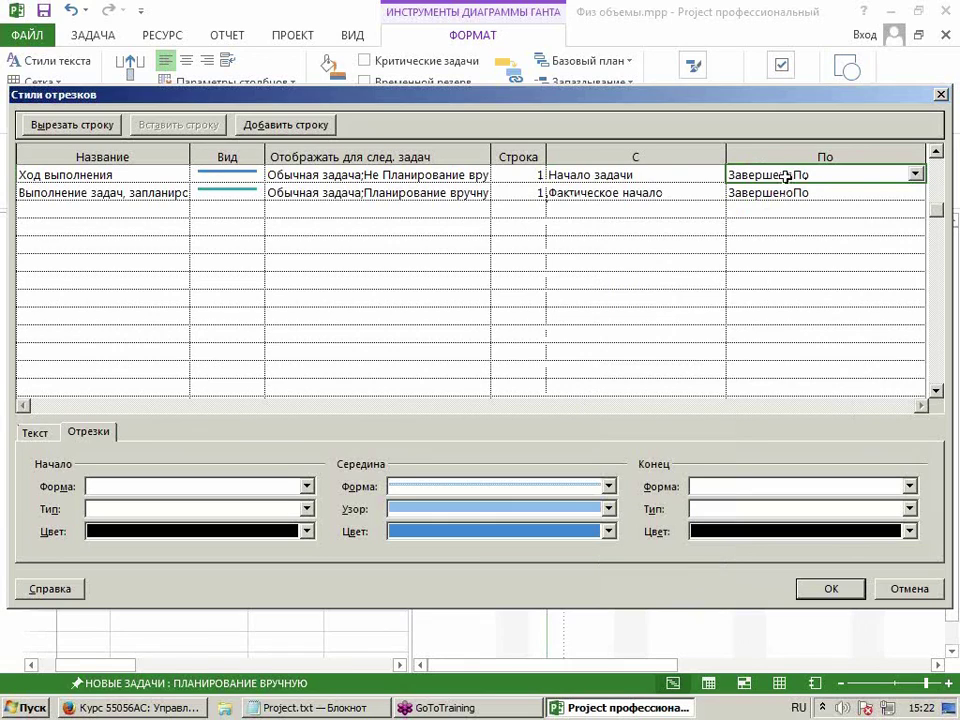
text(Выполнено по ( Окончание2)
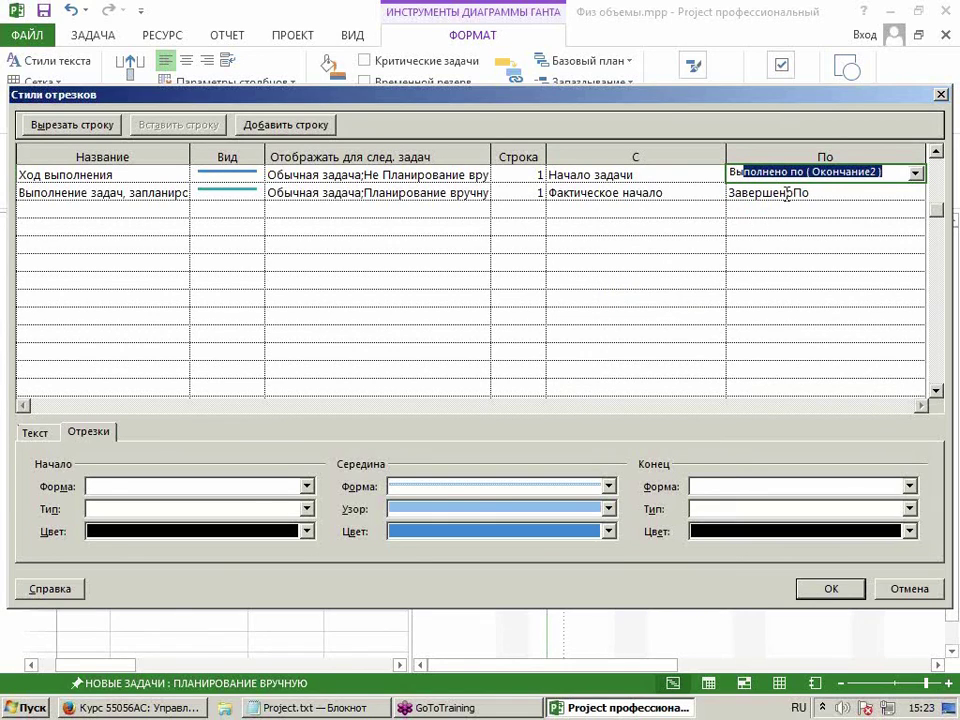
click(795, 192)
click(836, 589)
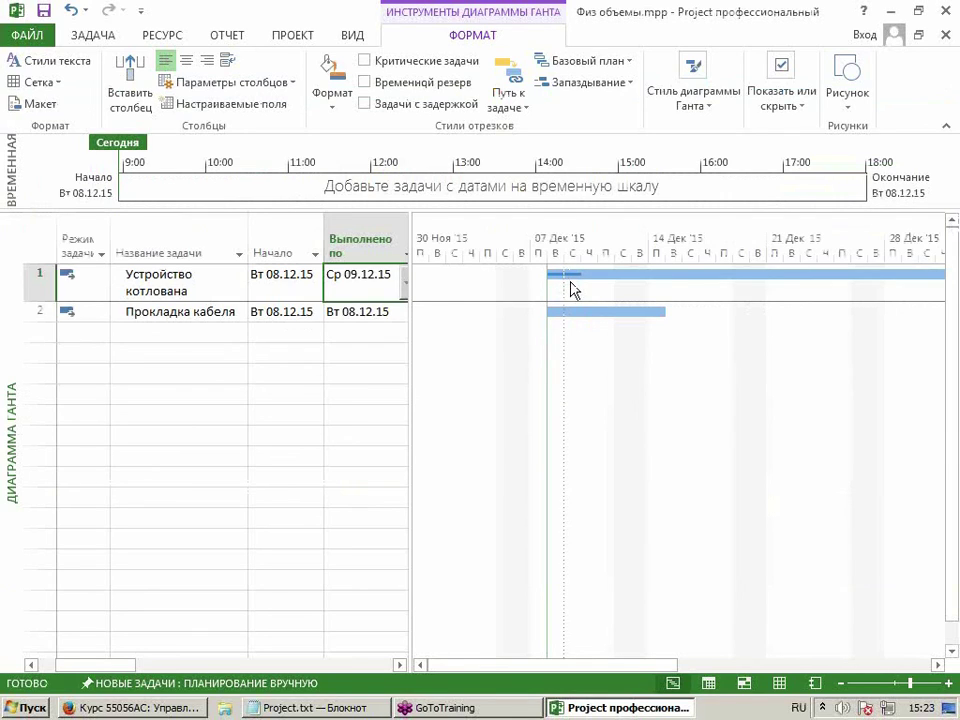
Widen the table area up to the Факт длительность column and select the whole Устройство котлована row.
mouse_move(572, 281)
drag(413, 289, 490, 288)
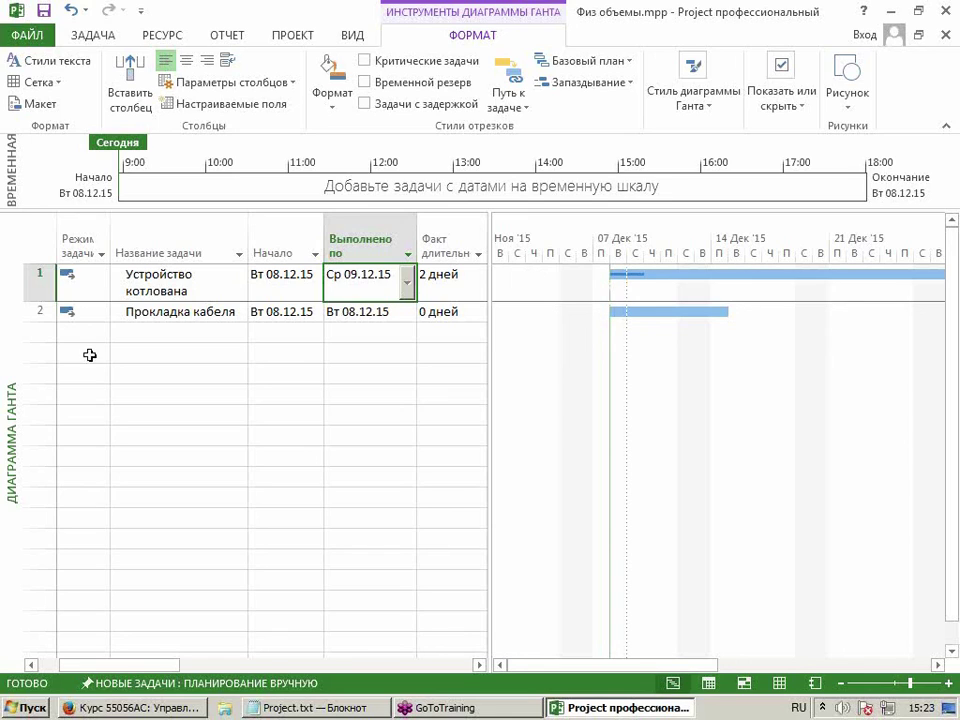
click(28, 276)
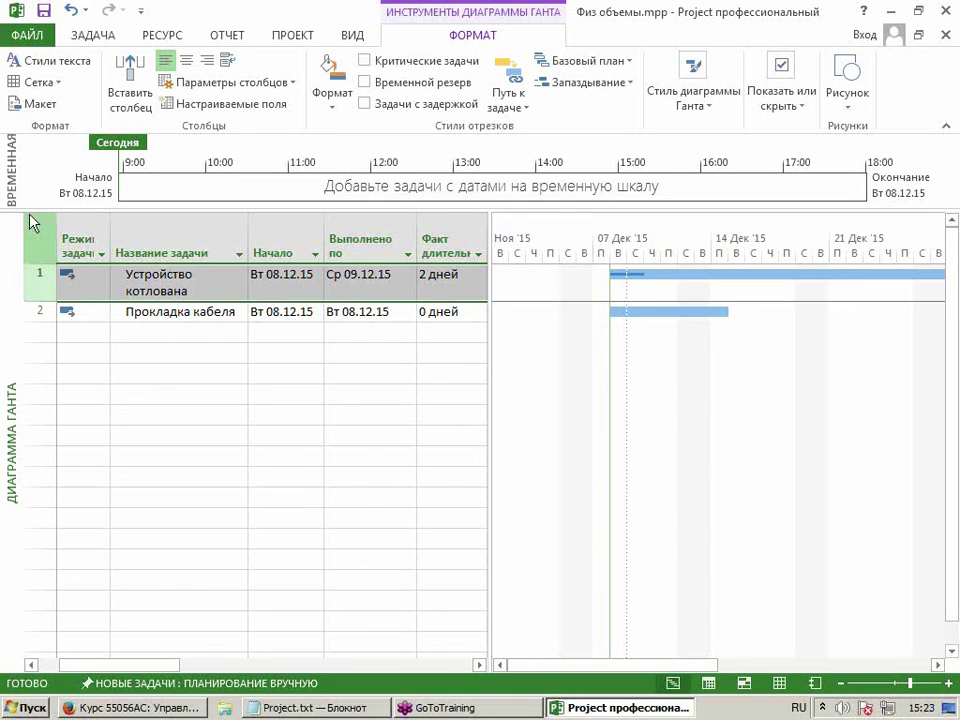
Create a new blank project.
click(47, 36)
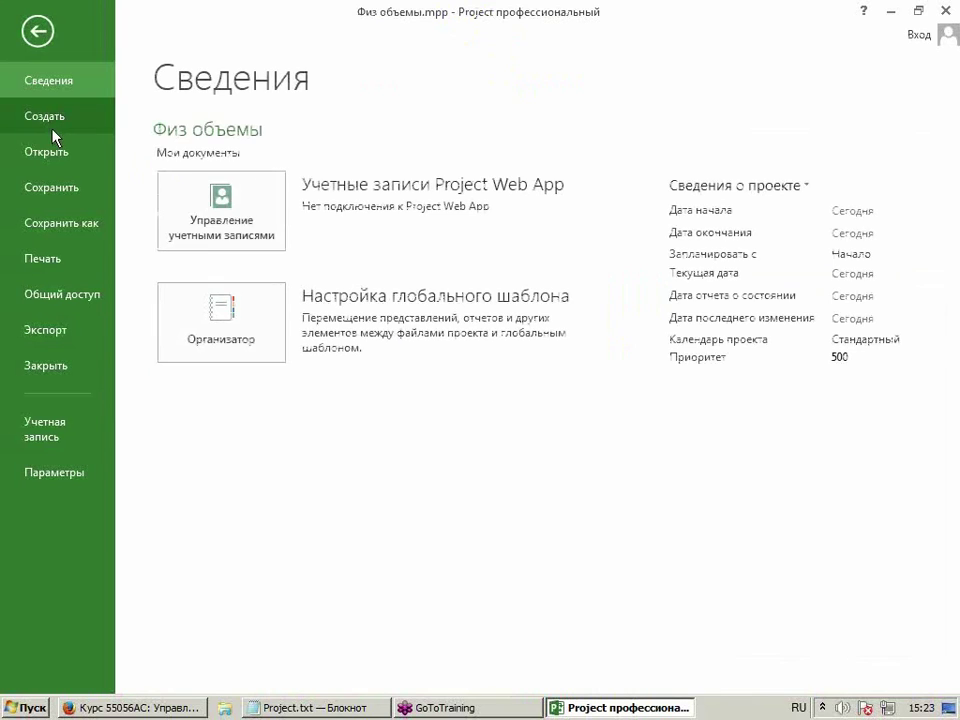
click(52, 120)
click(175, 283)
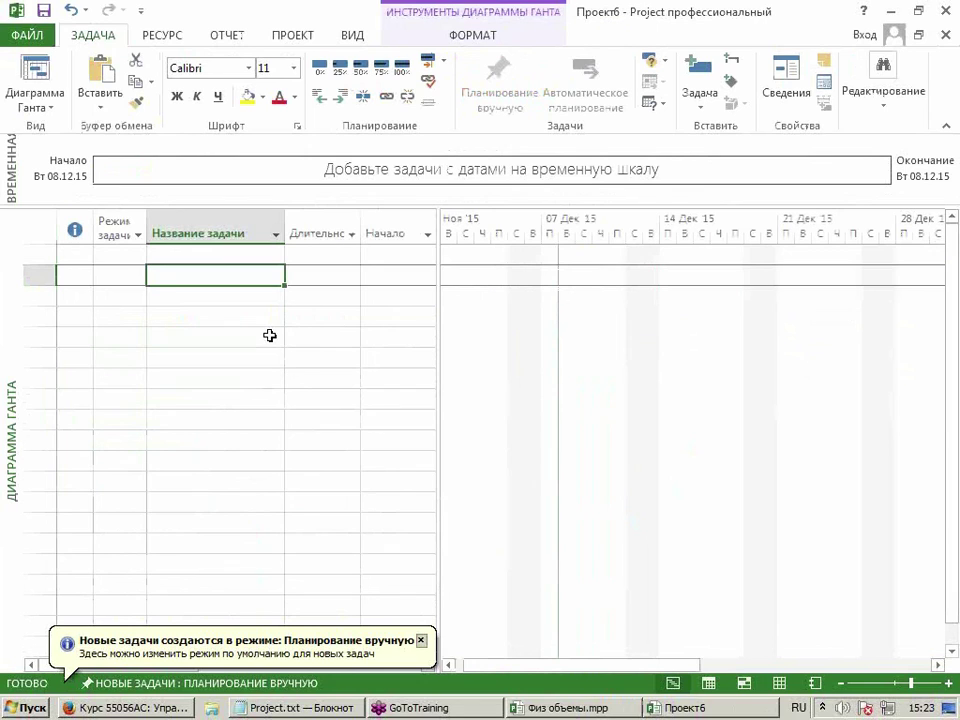
Add a first task named Устройство котлована with the task mode Автоматическое планирование.
click(133, 258)
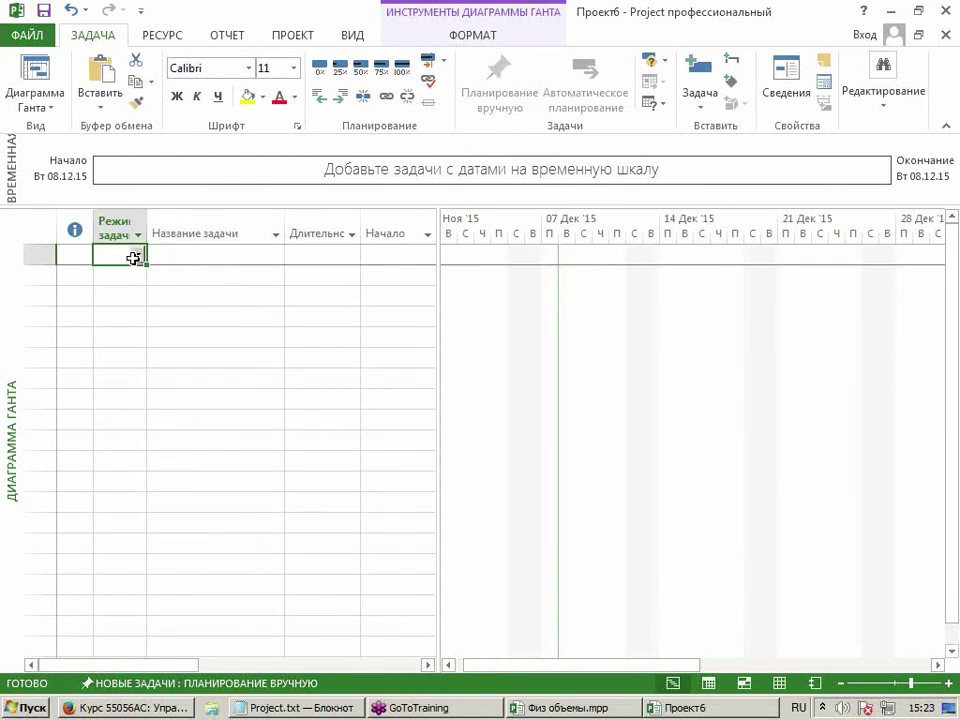
click(139, 256)
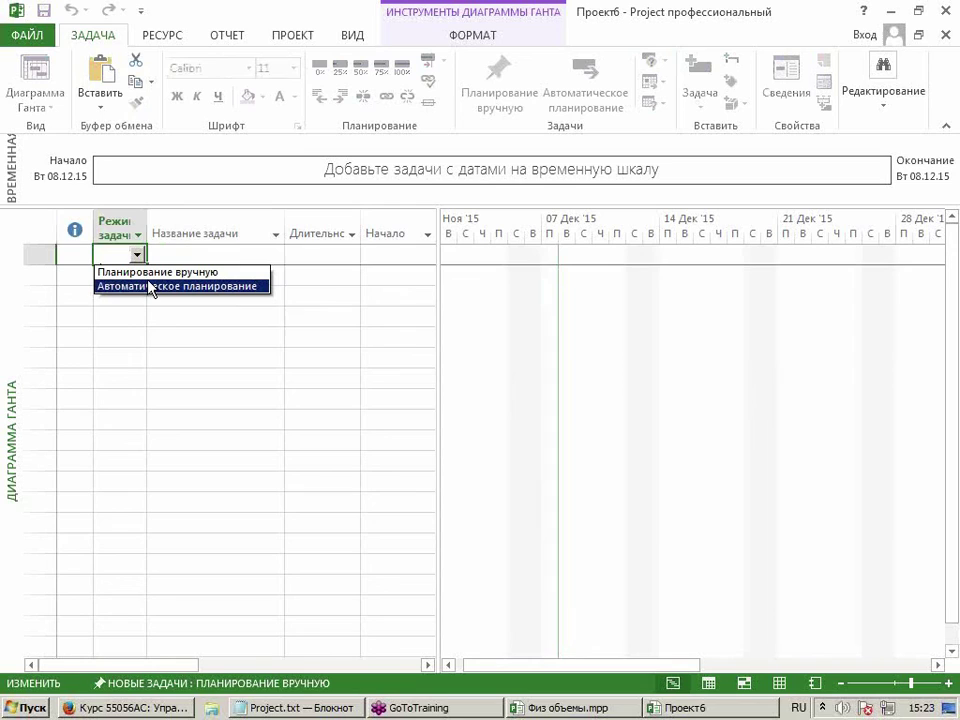
click(150, 282)
click(165, 260)
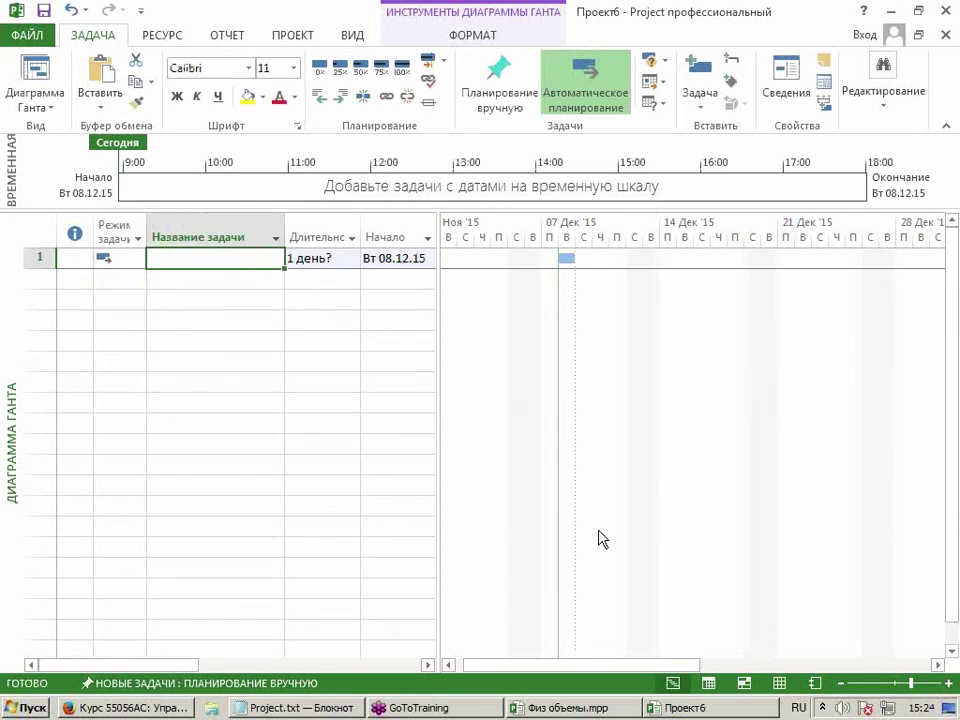
text(У)
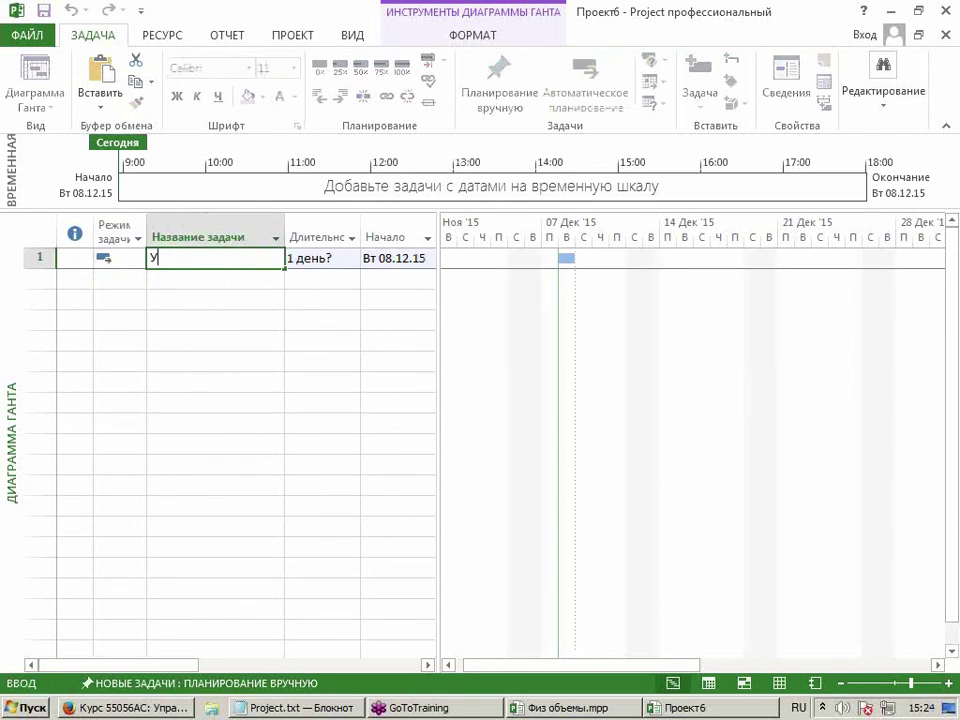
text(стройство котлована)
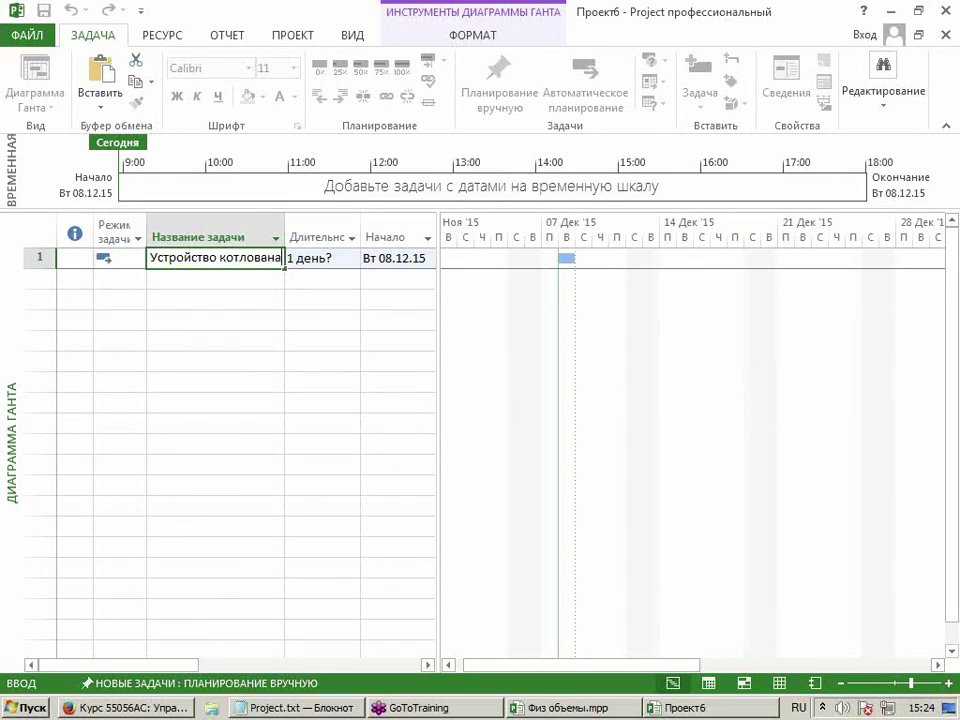
key(Return)
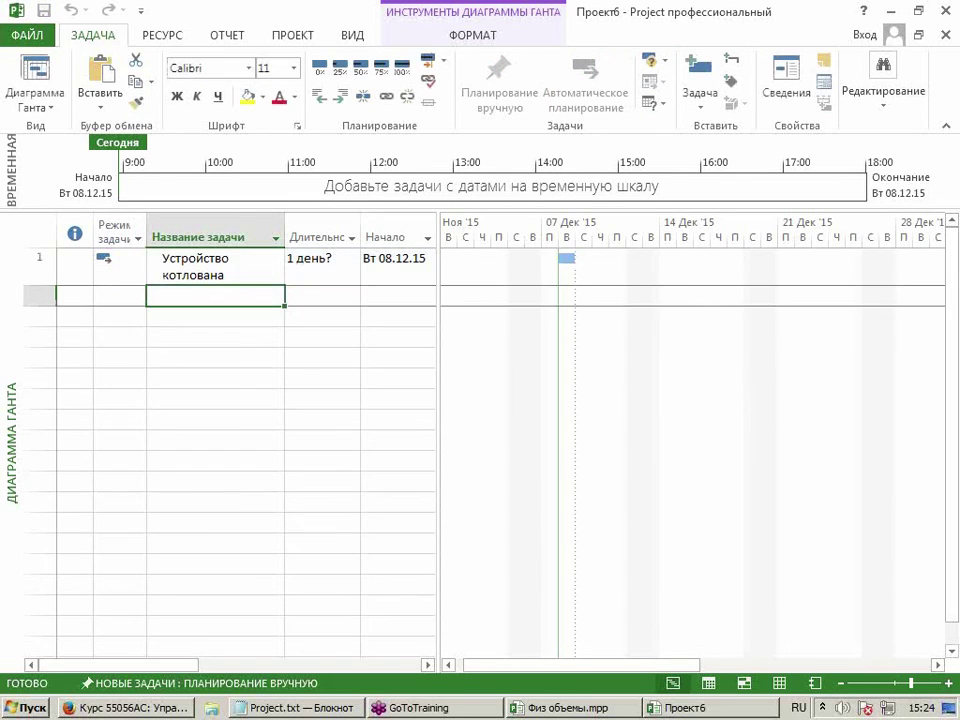
Switch to the resource sheet view and add a resource named Котлован.
click(318, 271)
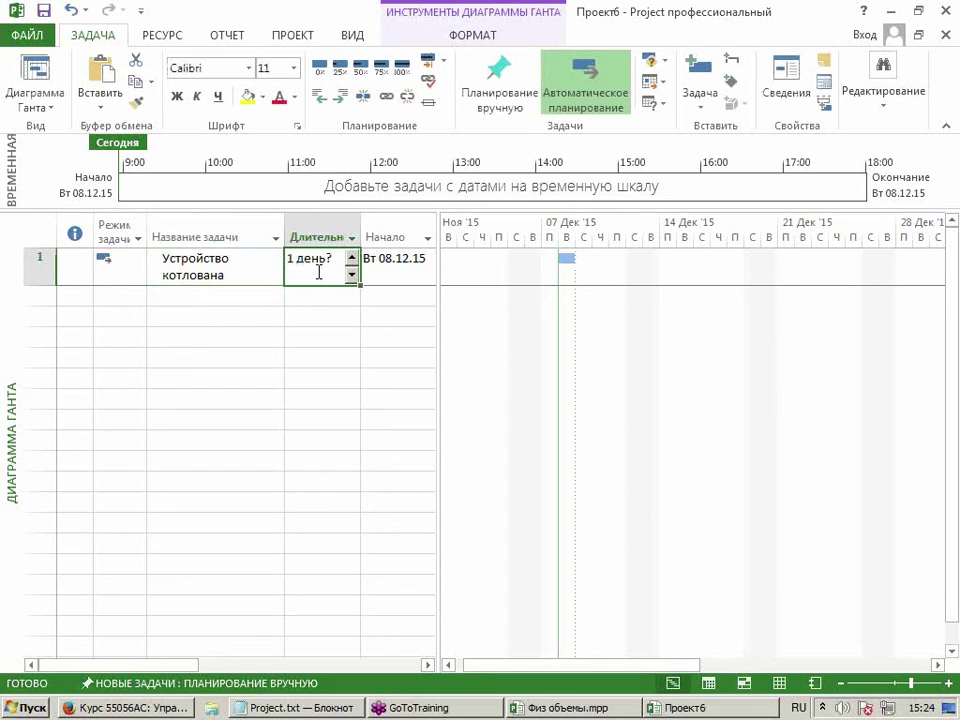
right_click(2, 288)
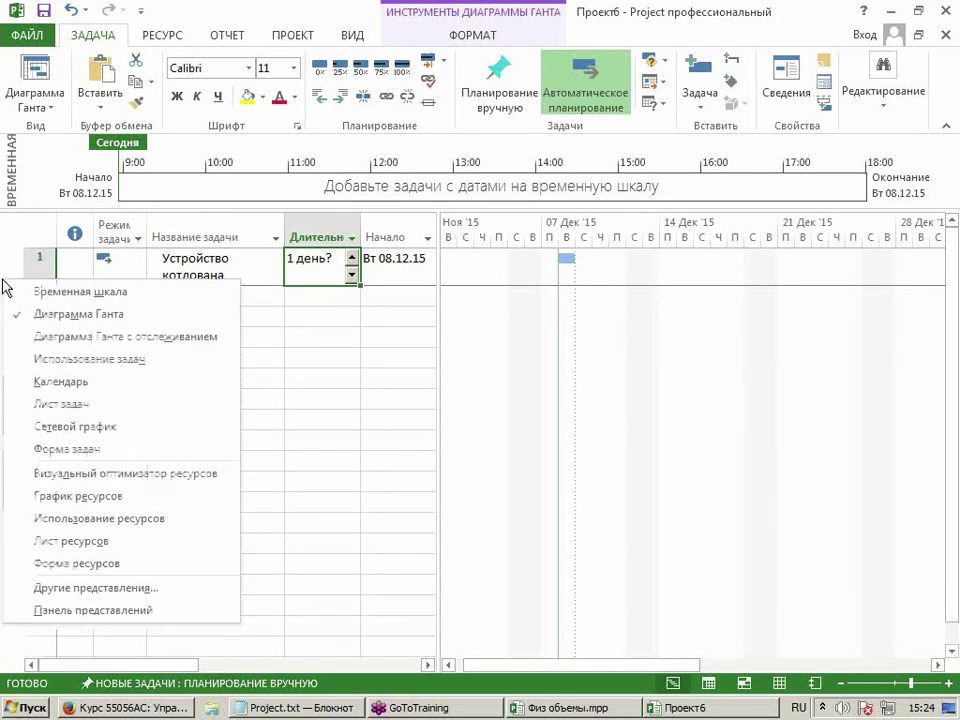
click(29, 540)
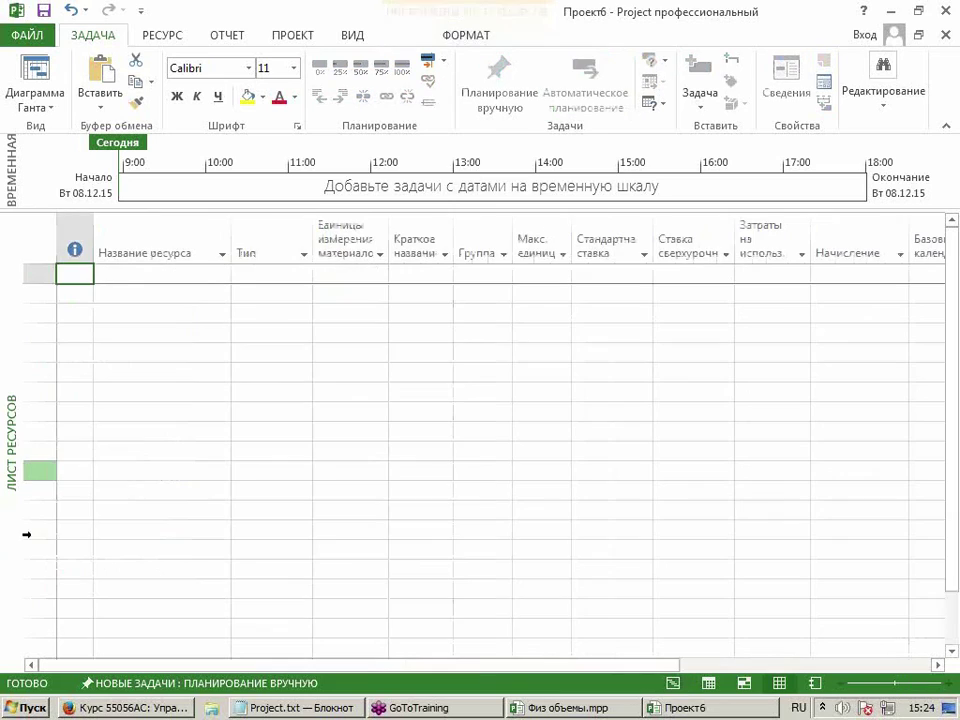
click(124, 272)
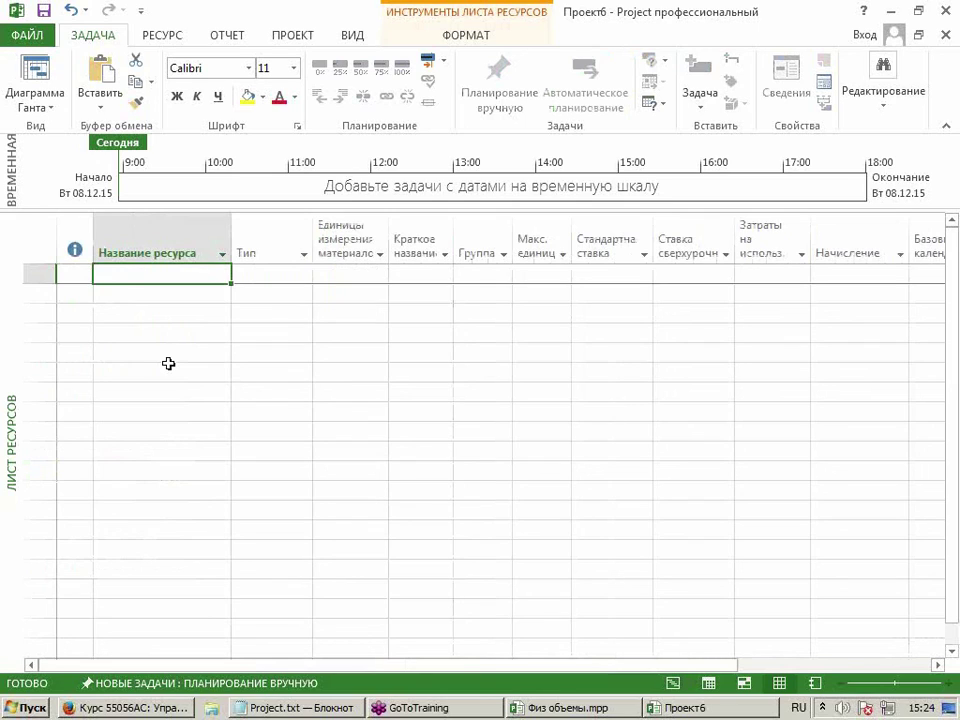
text(Котлован)
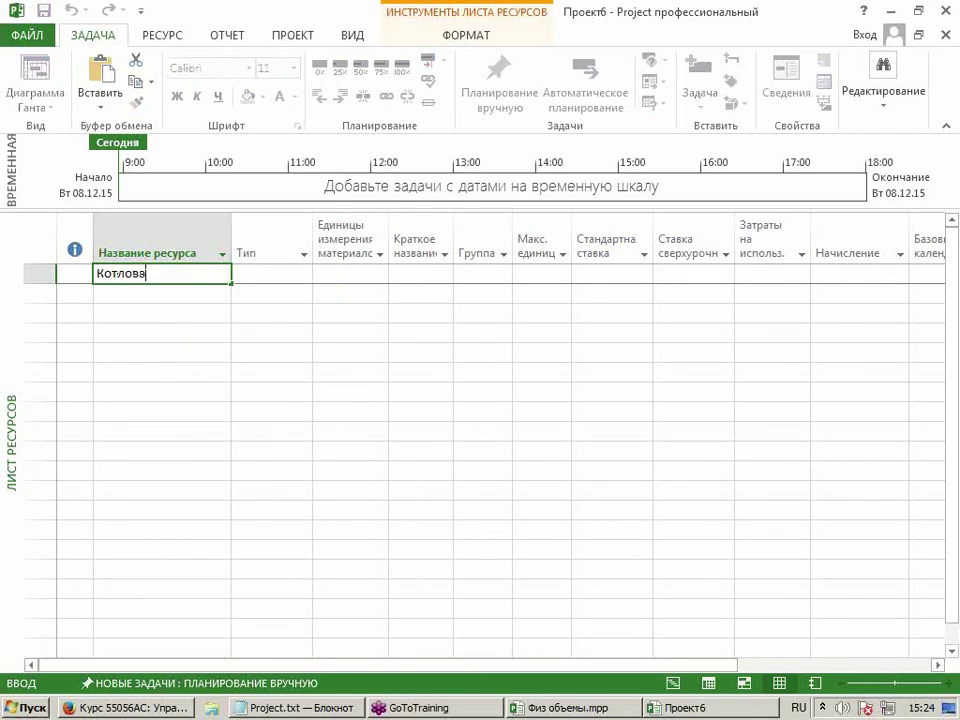
key(Return)
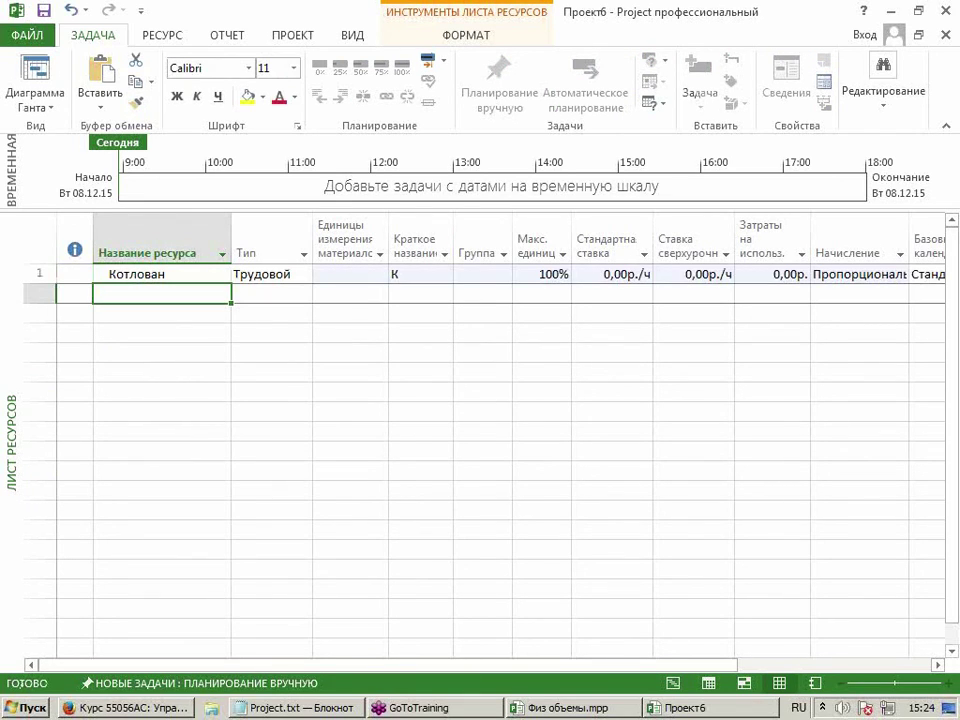
Make Котлован a material resource (Материальный) with м3 as its unit of measure.
click(311, 272)
click(303, 274)
click(300, 305)
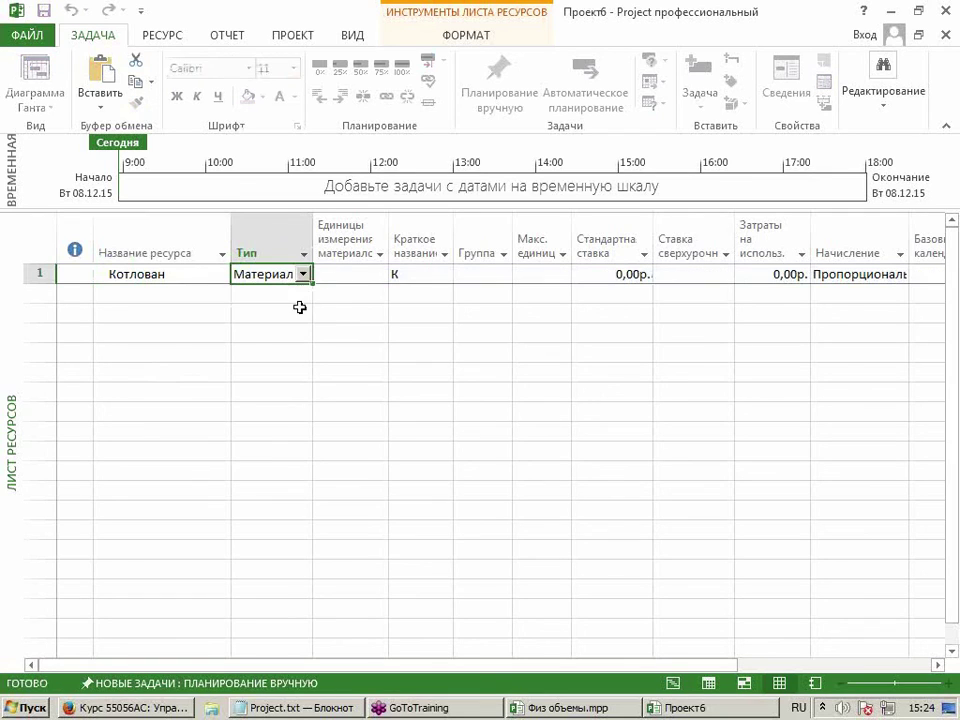
click(336, 275)
text(м3)
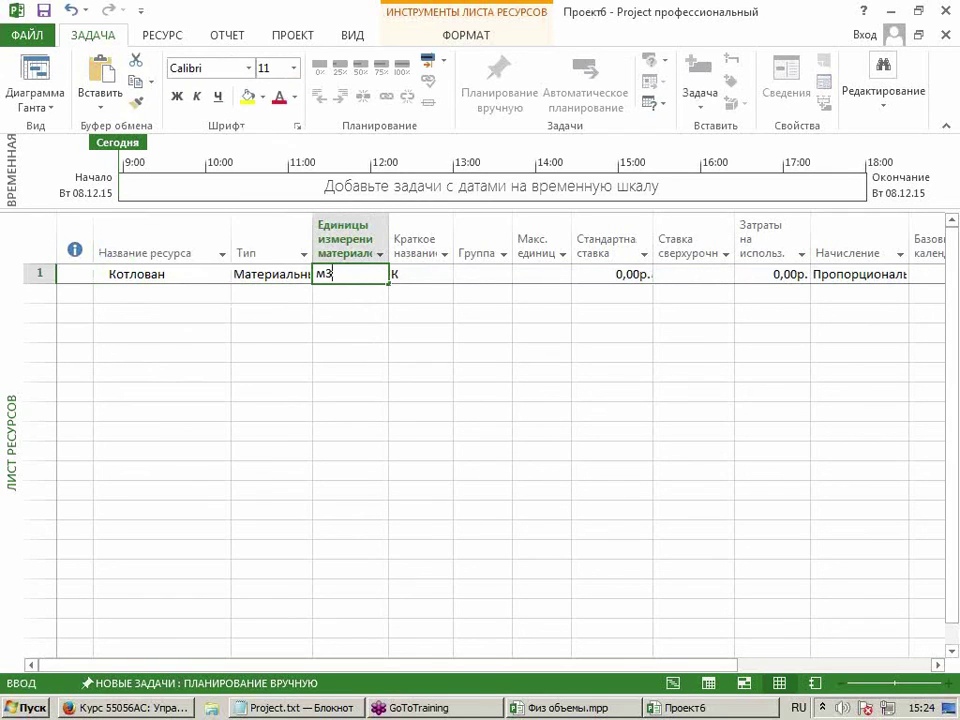
key(Return)
Return to the Gantt chart and assign the Котлован resource to Устройство котлована with 20/д units.
right_click(20, 293)
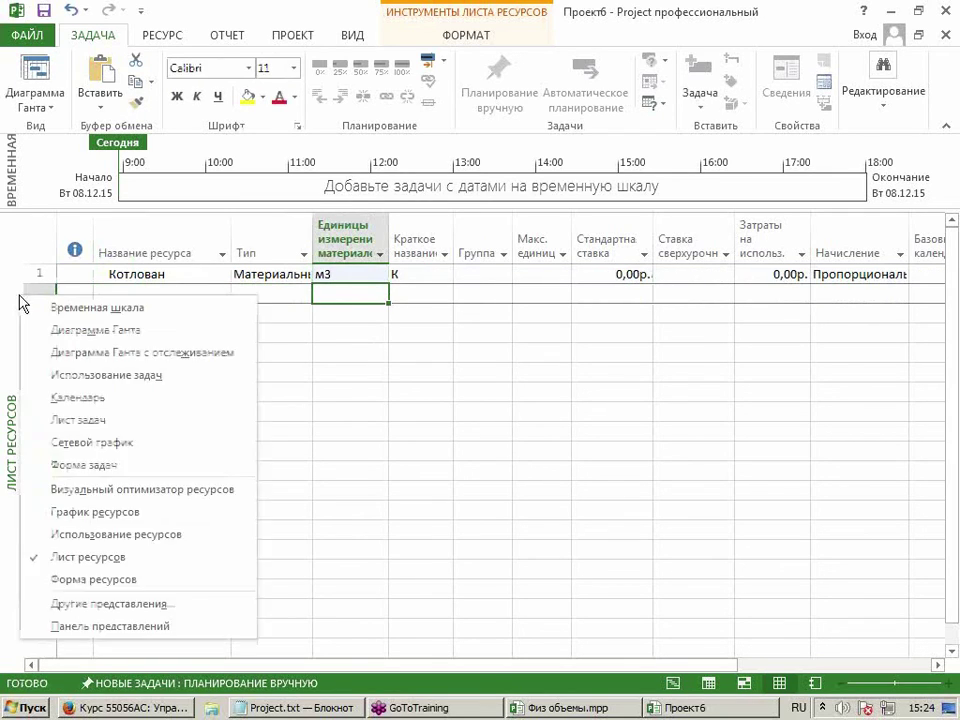
click(39, 332)
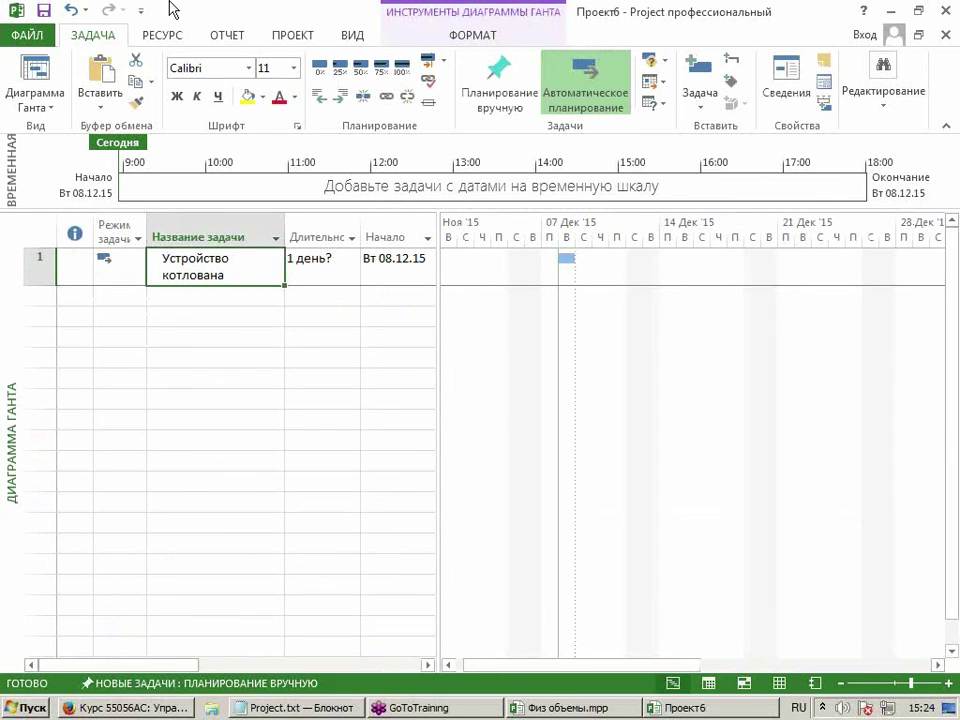
click(164, 35)
click(177, 98)
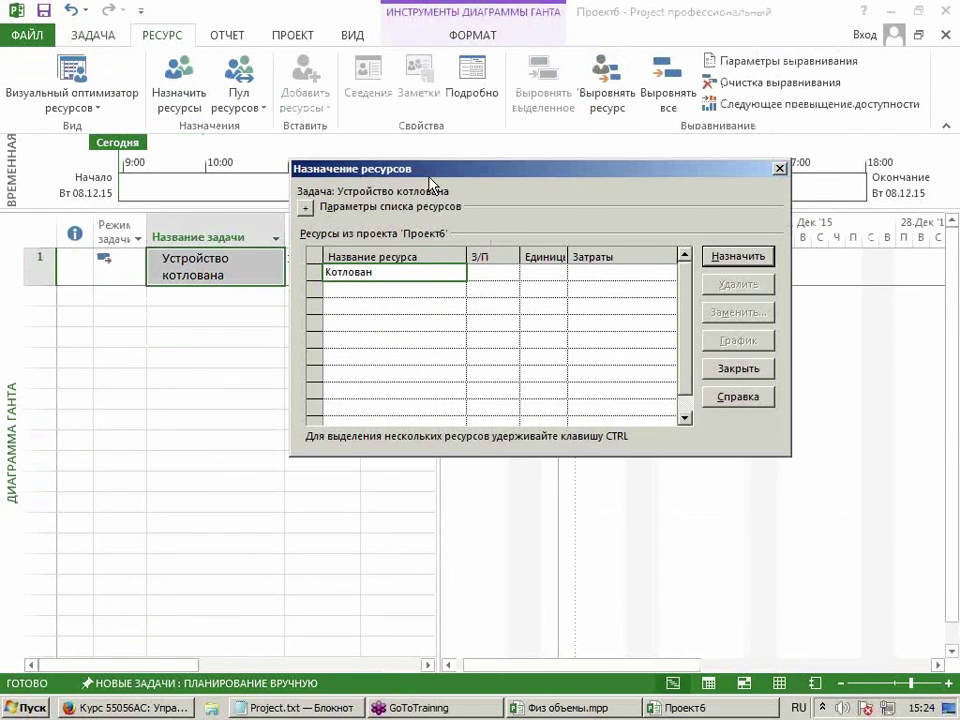
drag(428, 171, 341, 313)
click(456, 410)
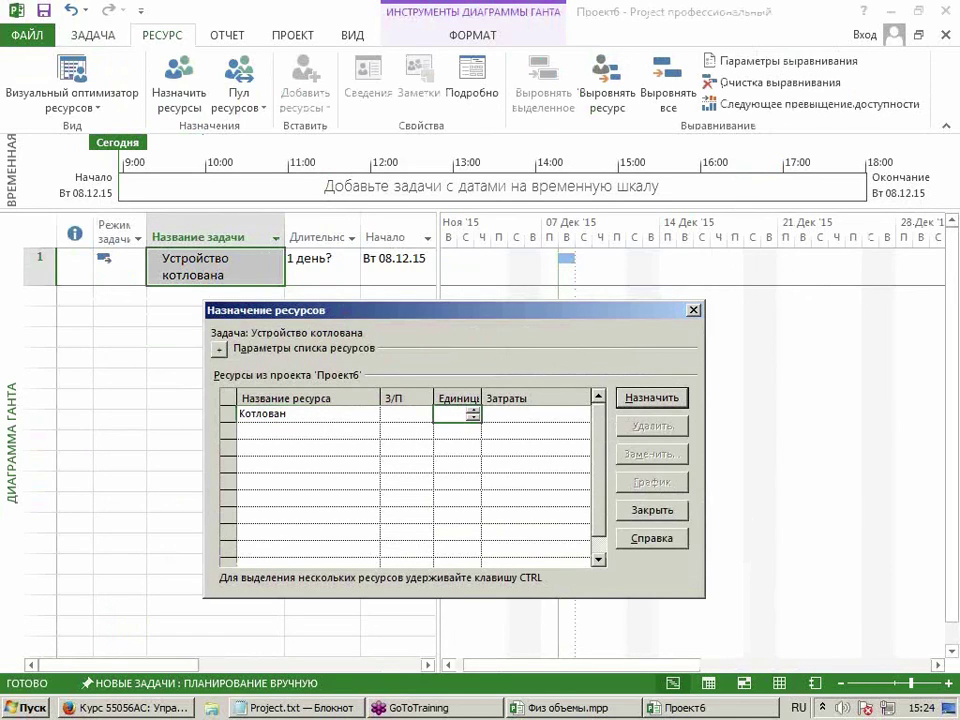
text(20)
text(/д)
key(Return)
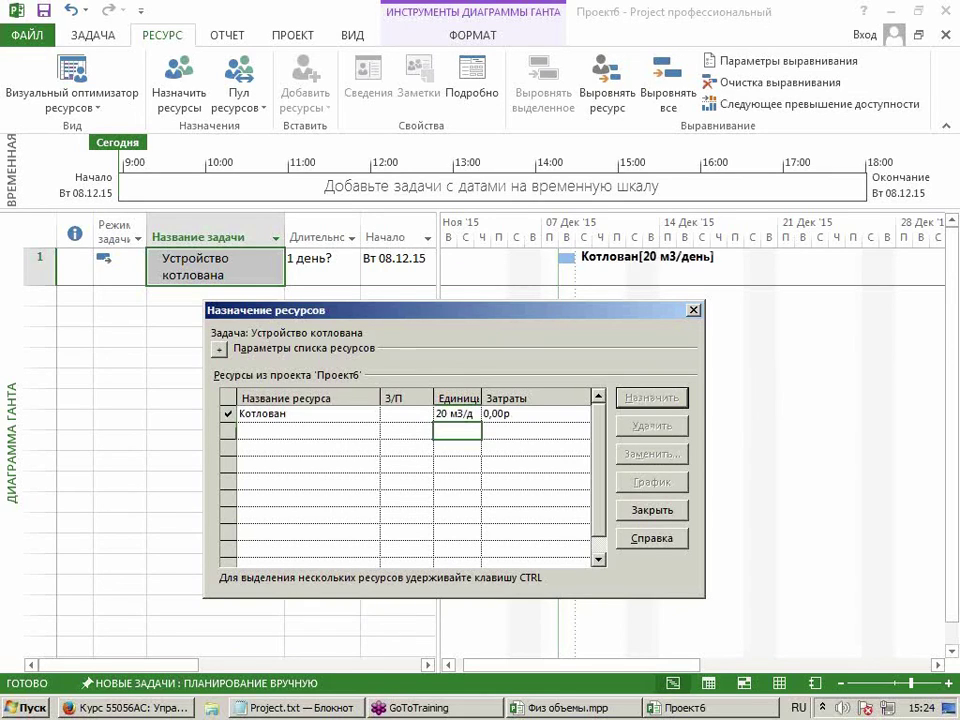
click(693, 310)
Finish assigning resources and switch to the task usage view (Использование задач).
click(301, 274)
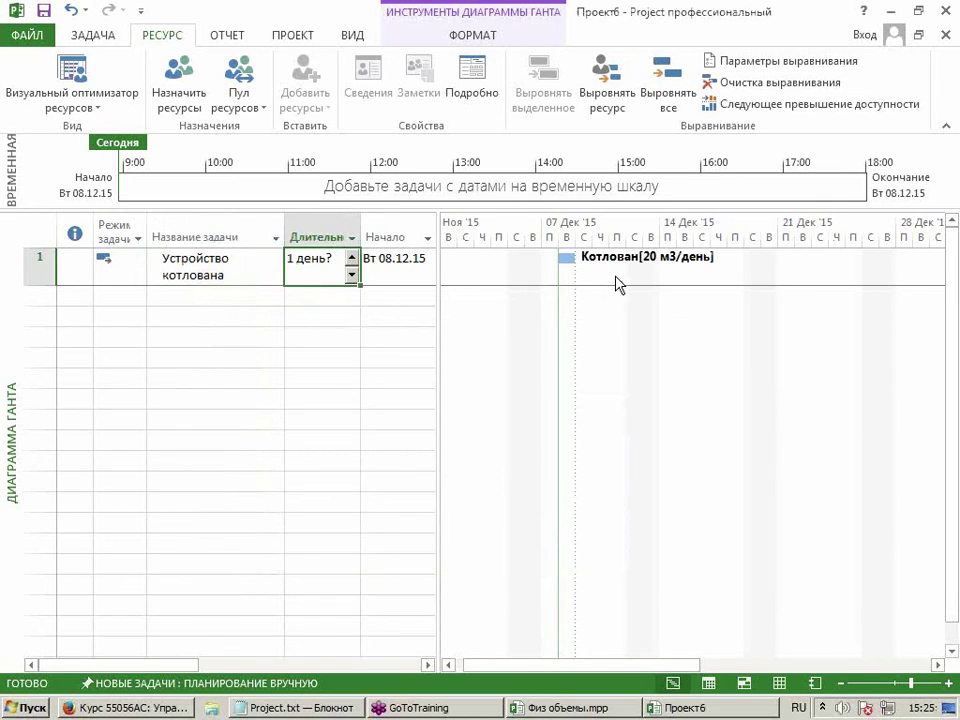
right_click(4, 221)
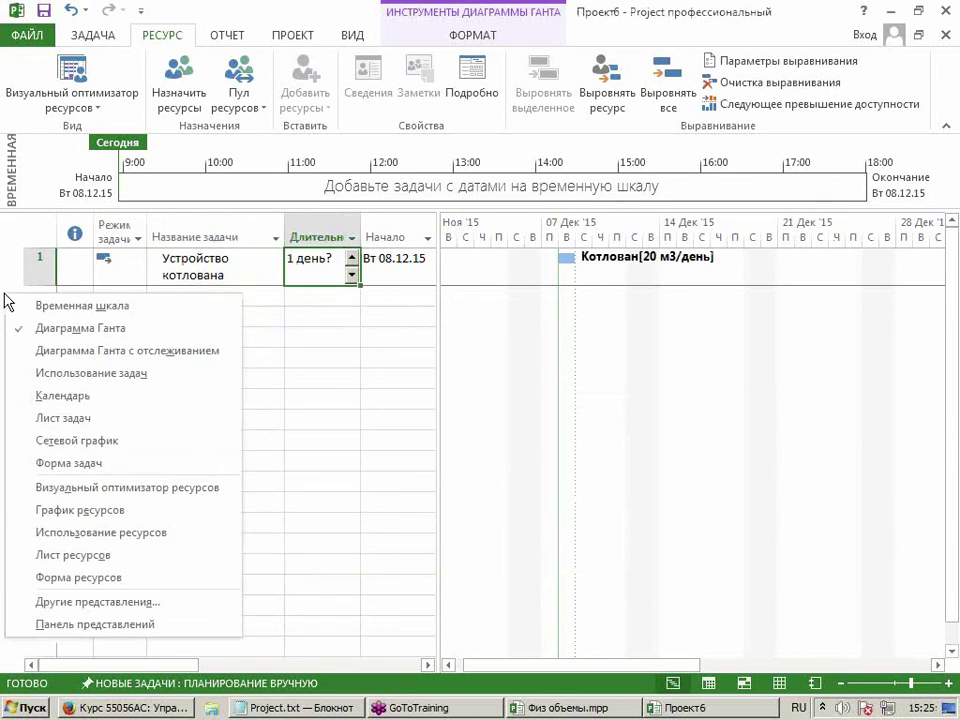
click(52, 373)
Set the work of the Котлован assignment to 400 м3 and check the task's duration and daily volumes.
click(314, 279)
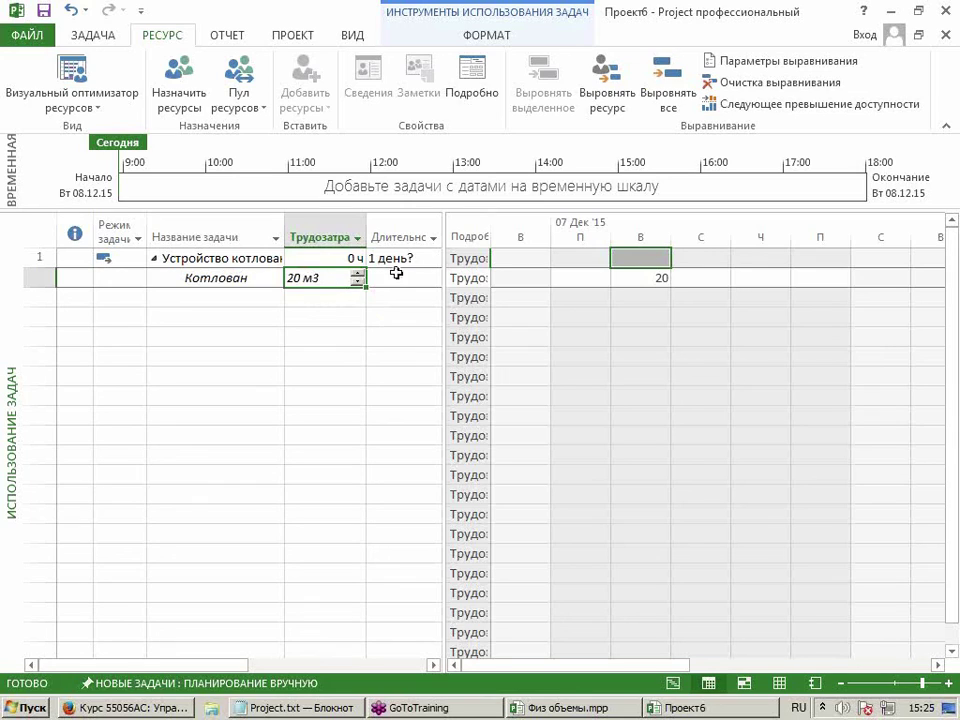
click(395, 258)
key(Down)
key(Left)
text(5)
key(BackSpace)
text(400)
key(Return)
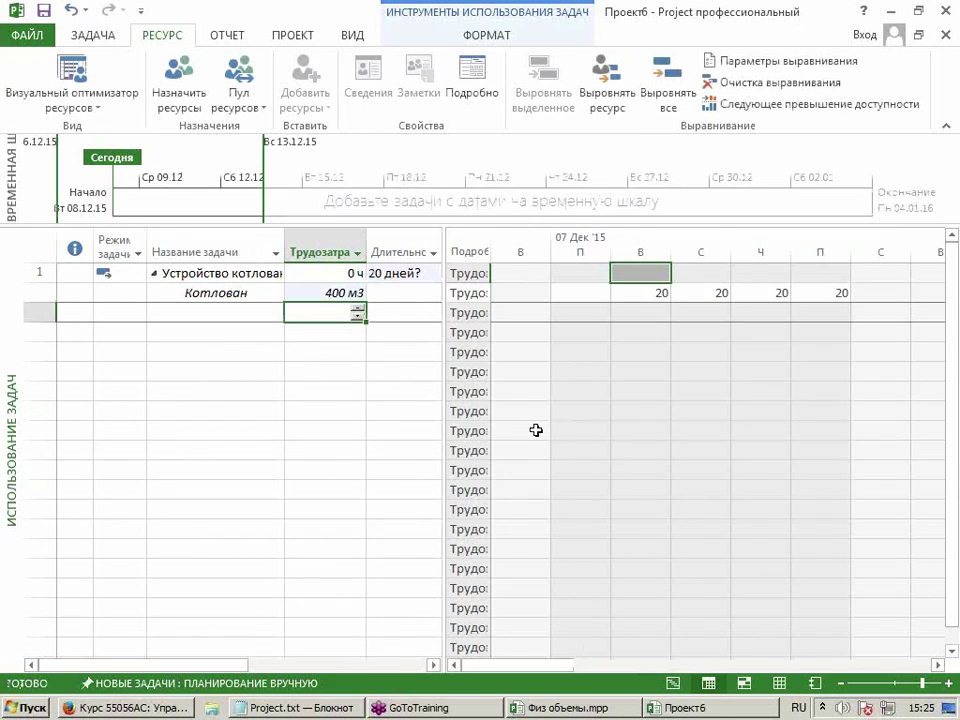
click(399, 279)
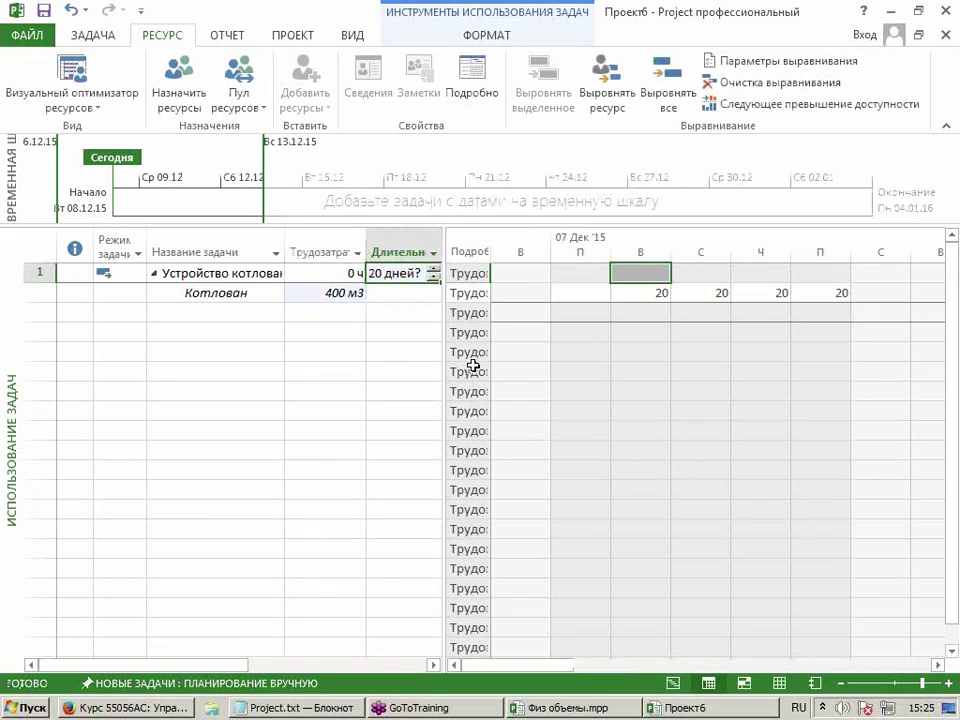
click(632, 296)
click(681, 291)
click(746, 293)
click(815, 292)
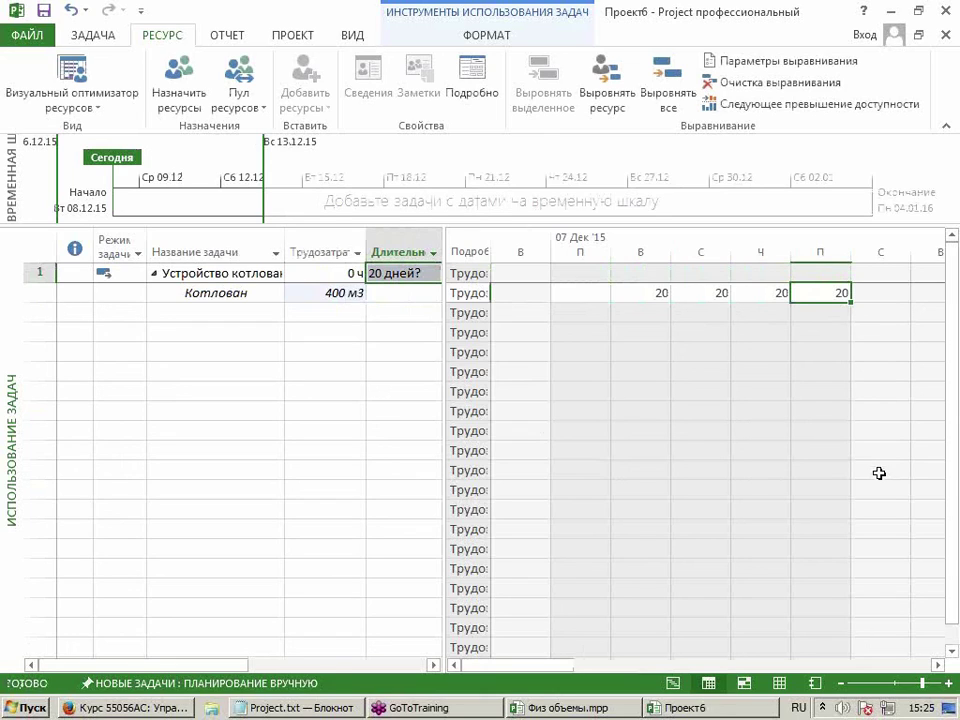
Narrow the day columns of the usage timescale and display the cumulative work (Совокупные трудозатраты) for the Котлован assignment.
drag(731, 258, 718, 260)
right_click(719, 334)
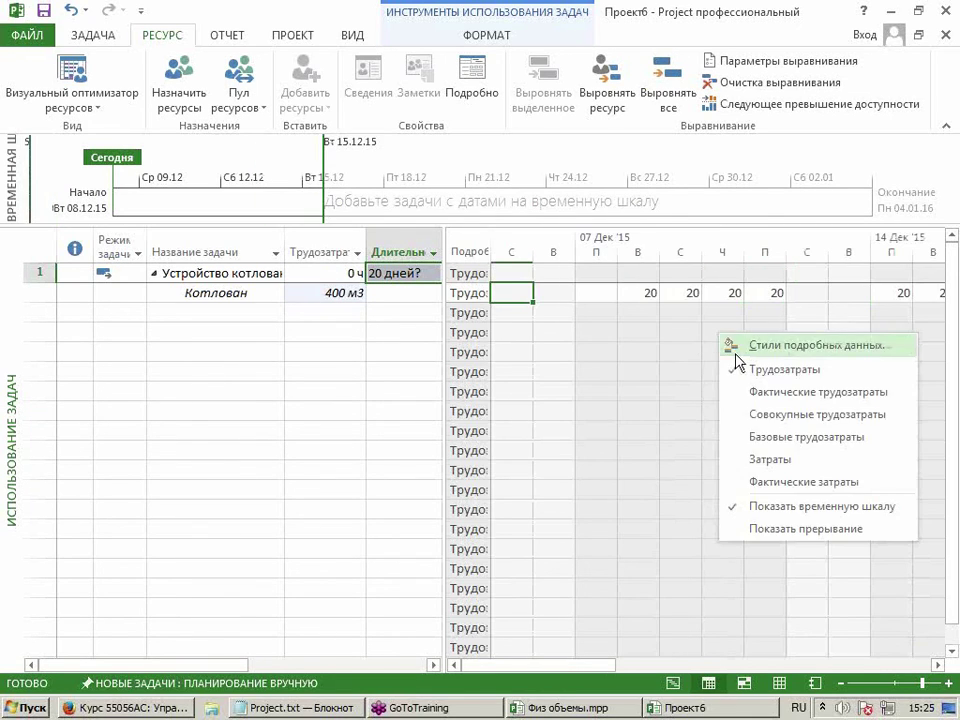
click(736, 350)
click(750, 212)
right_click(708, 357)
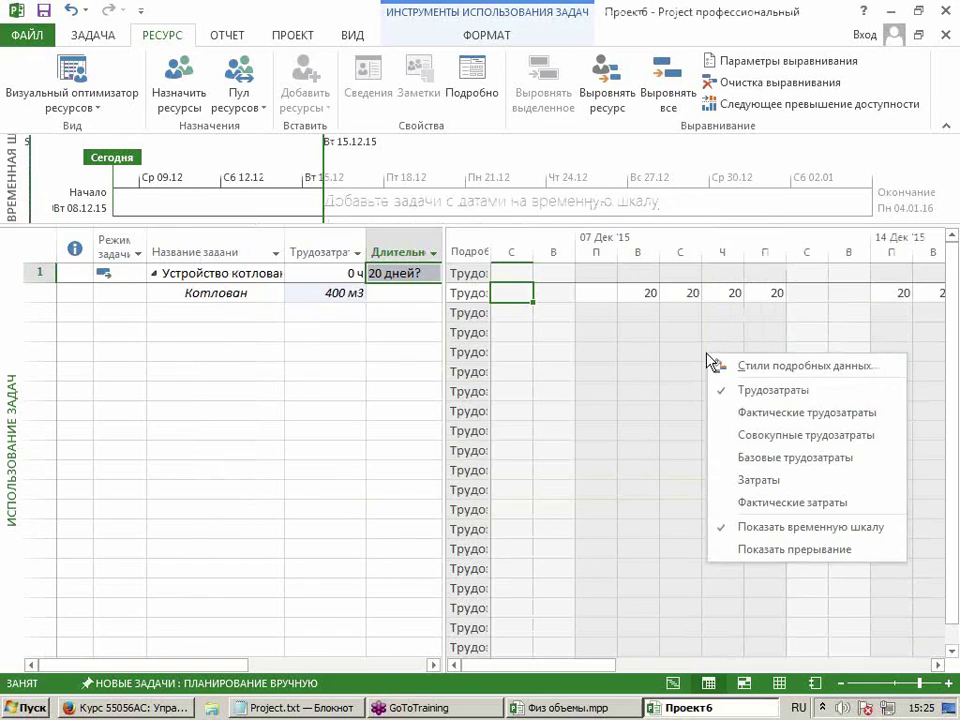
click(729, 440)
drag(692, 332, 855, 335)
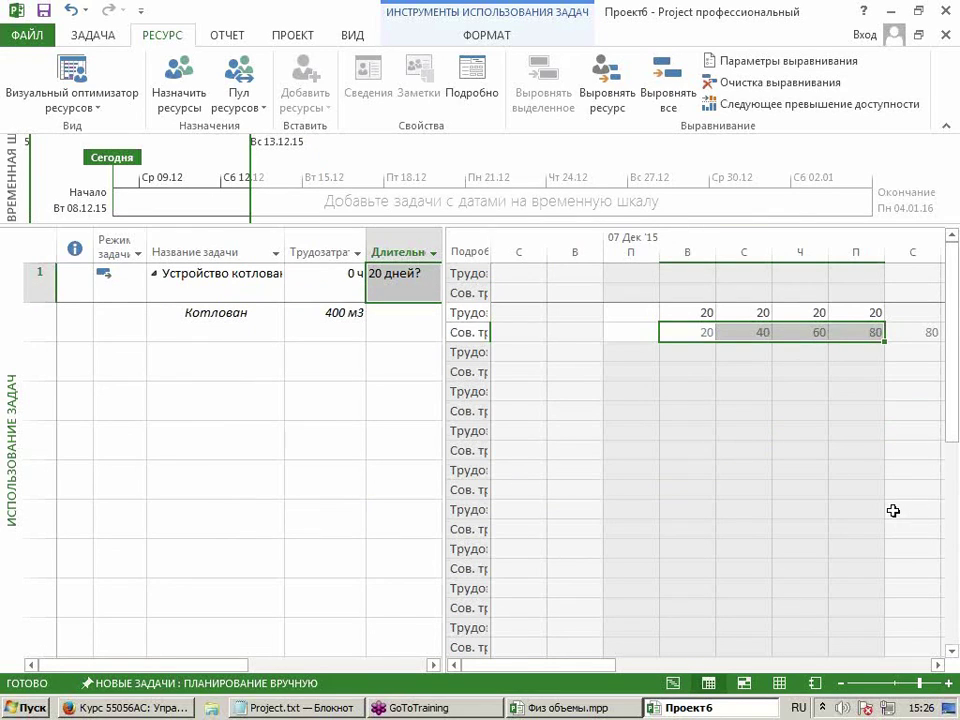
click(330, 320)
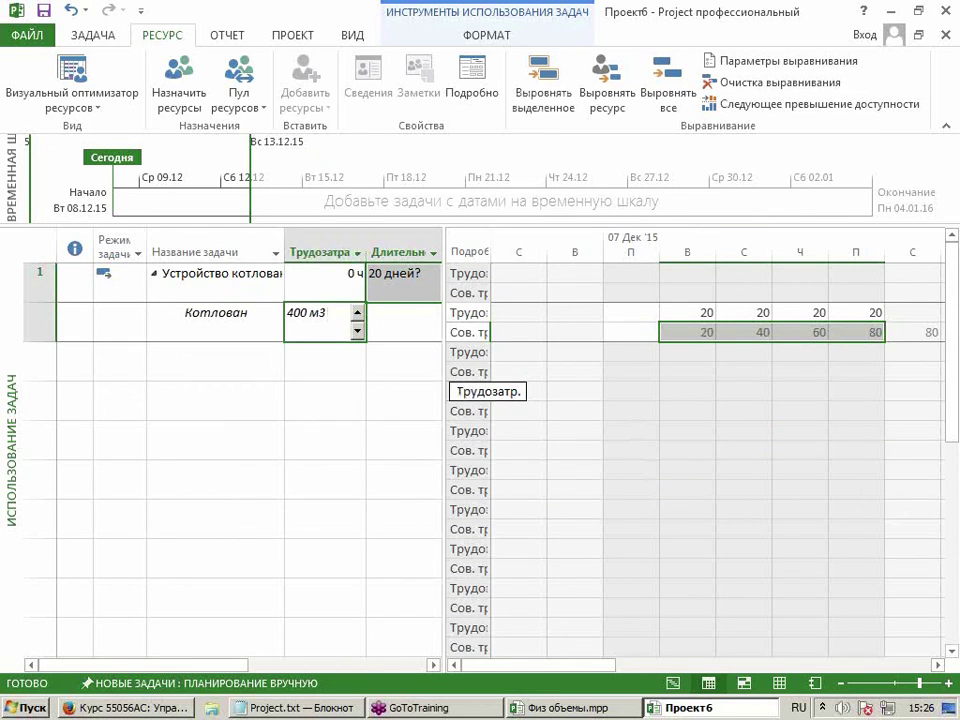
click(762, 330)
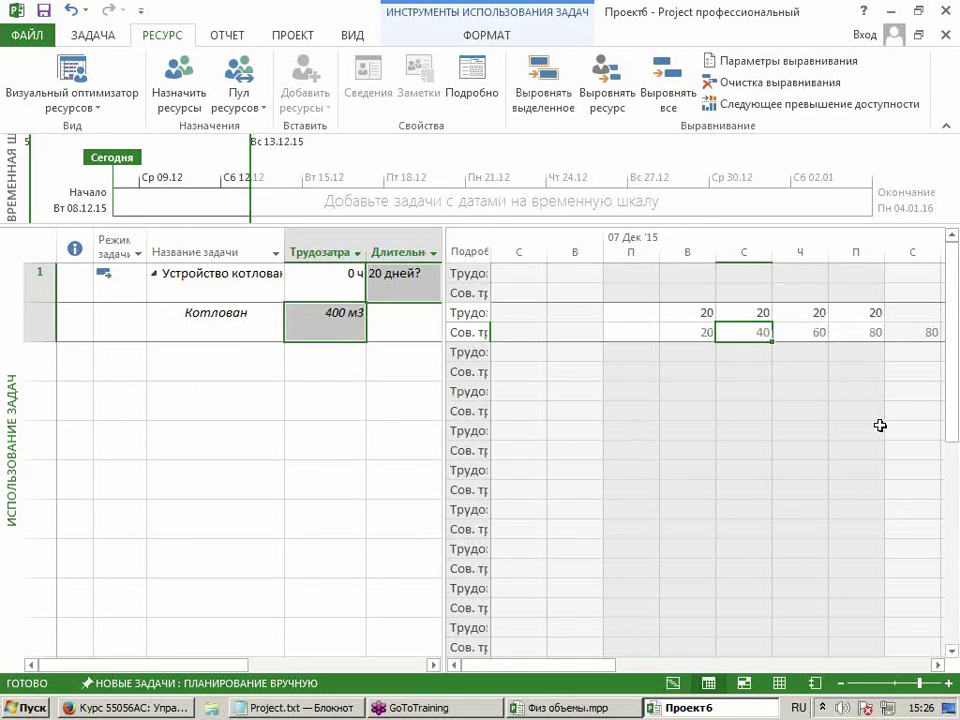